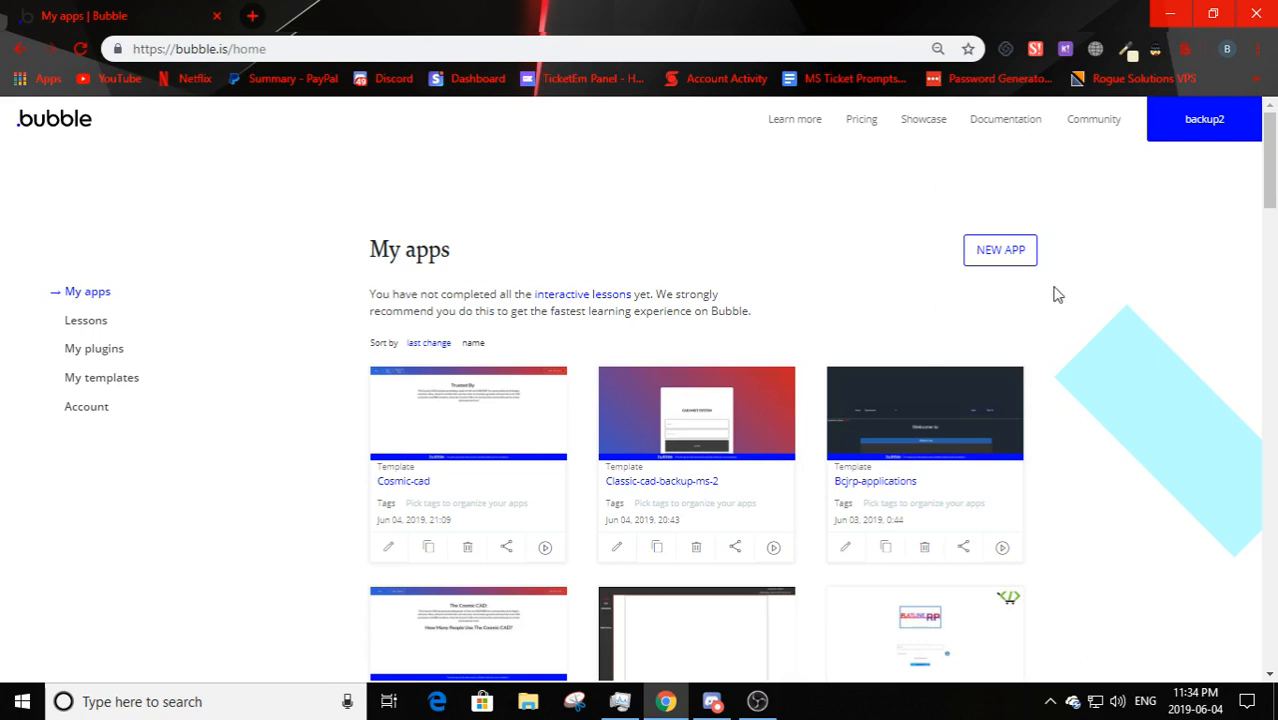
- Create a new Bubble app named login-video-demo
left_click(1022, 257)
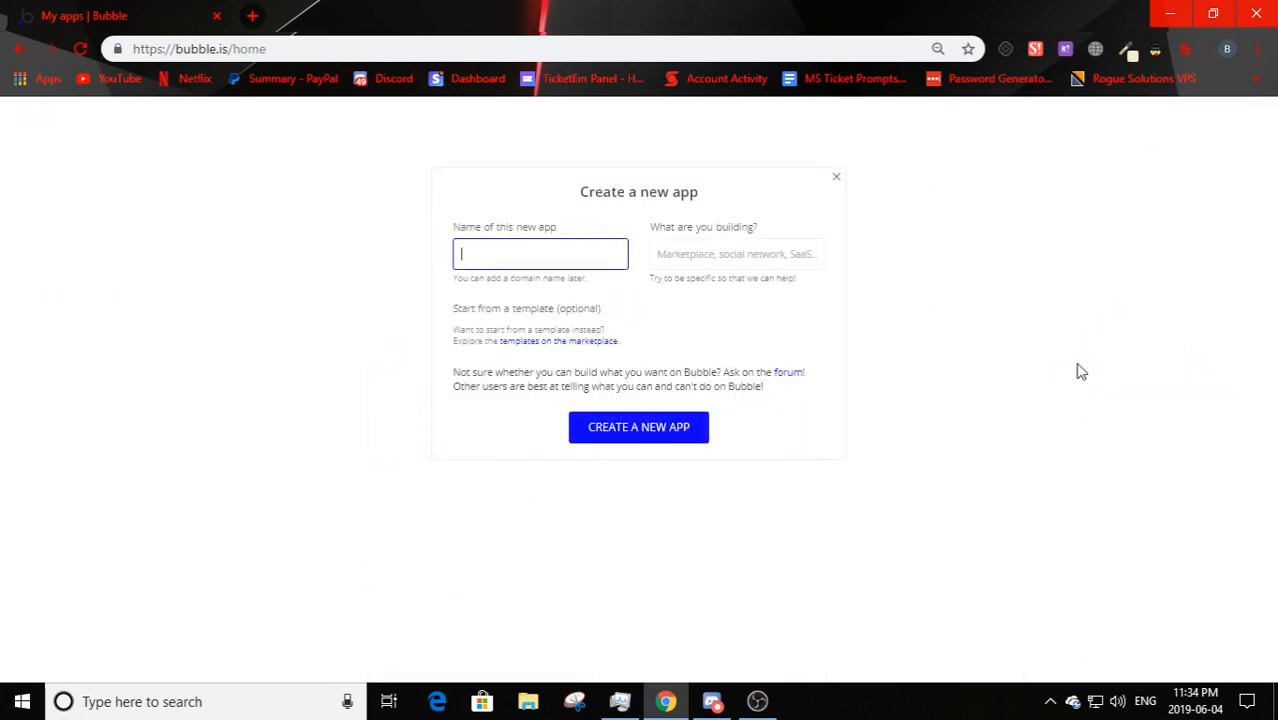
type("login-video-demo")
left_click(1078, 372)
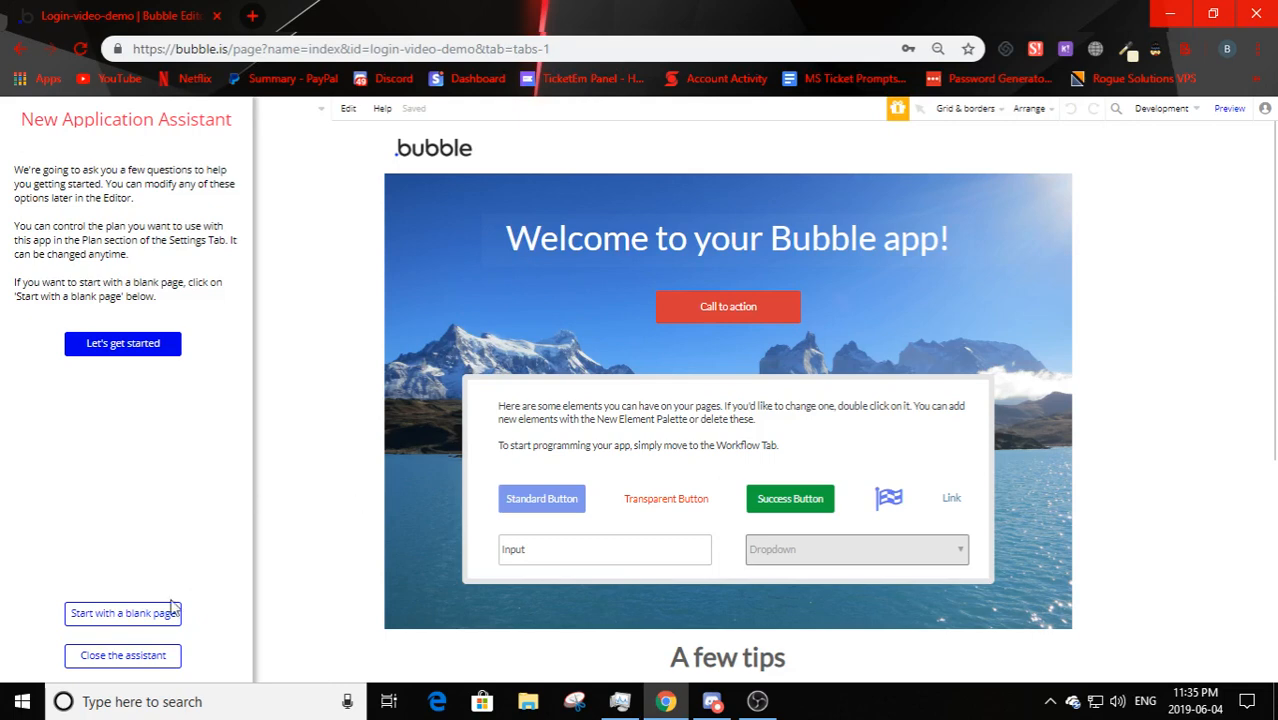
- Start from a blank index page and give it a flat light grey background
left_click(124, 615)
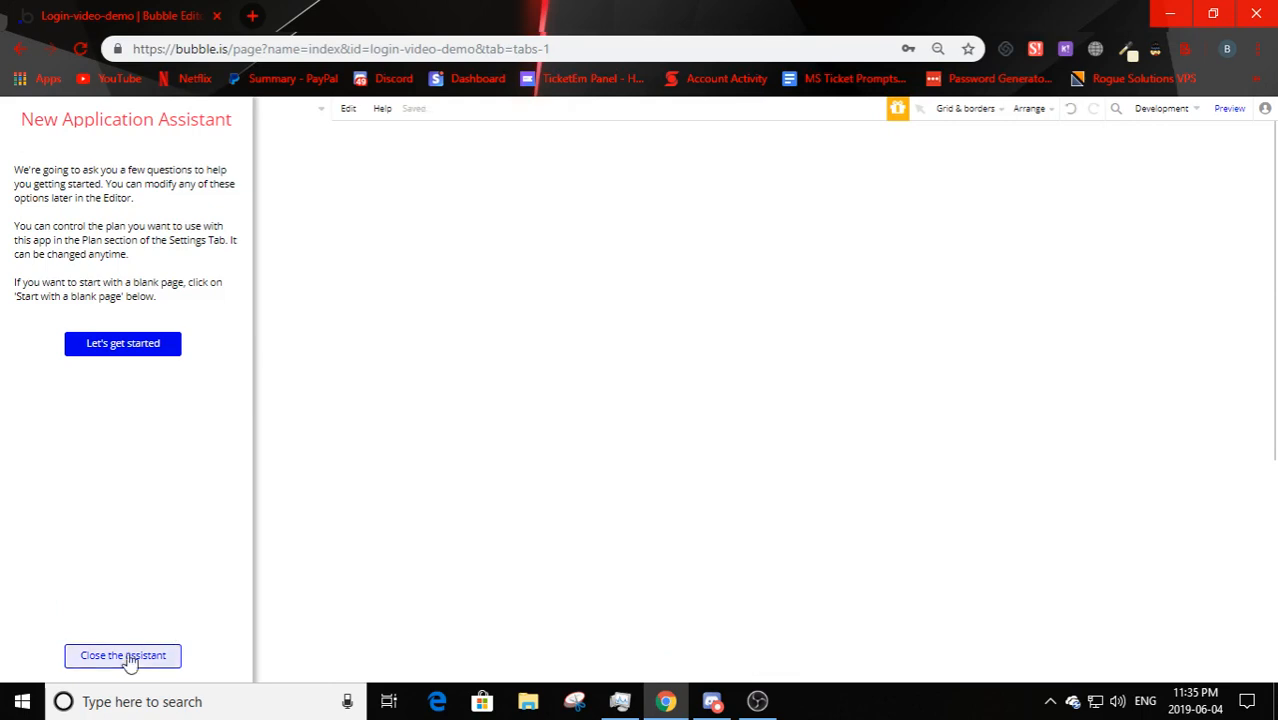
left_click(126, 659)
double_click(448, 295)
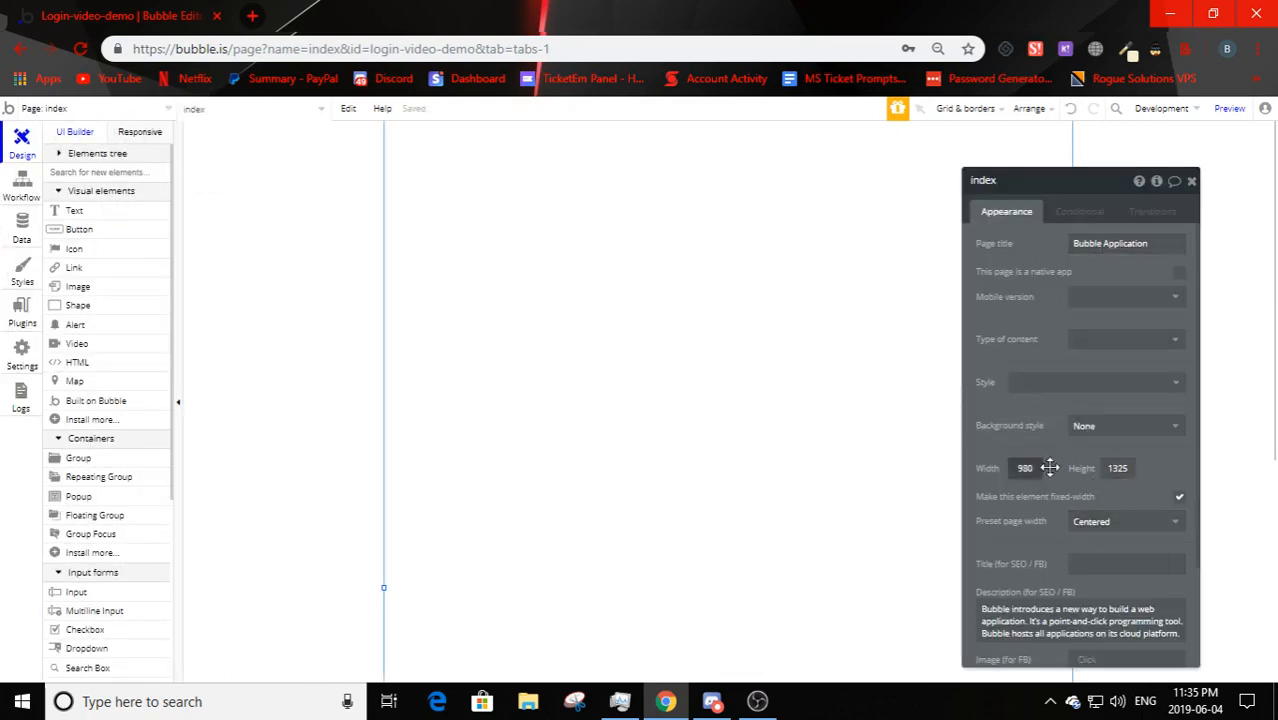
left_click(1092, 427)
left_click(1091, 469)
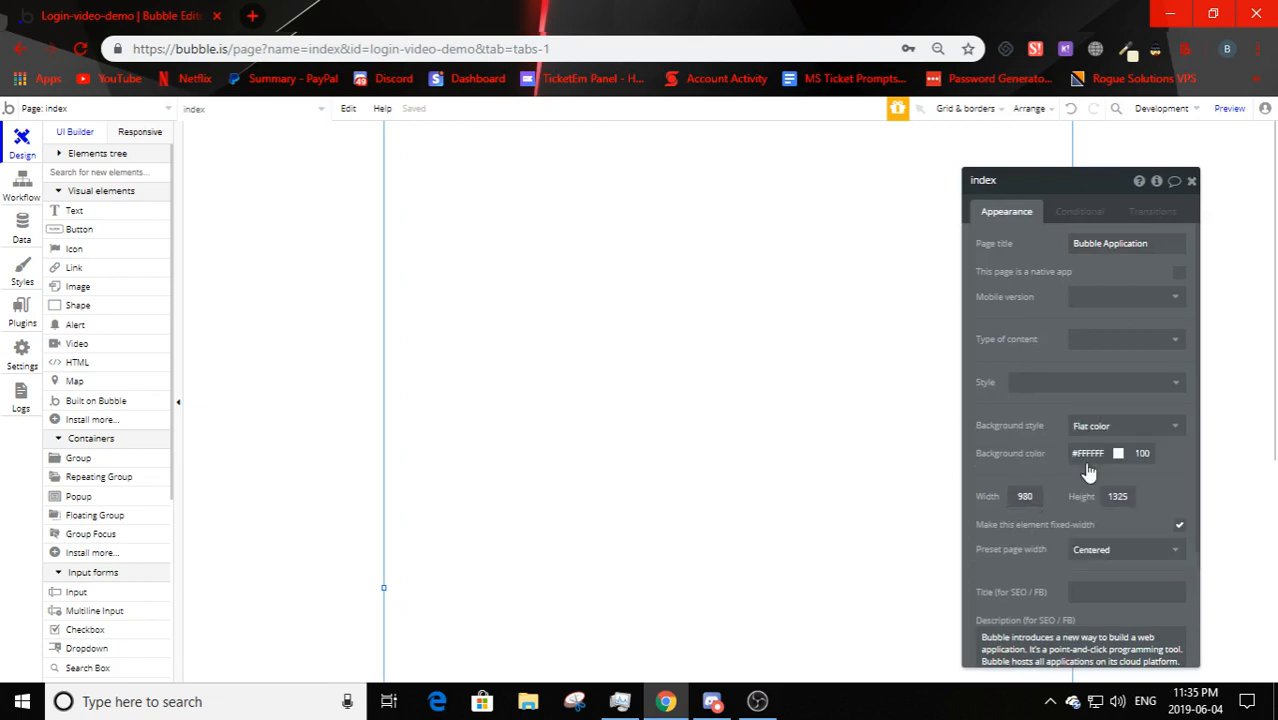
left_click(1090, 453)
left_click(1069, 500)
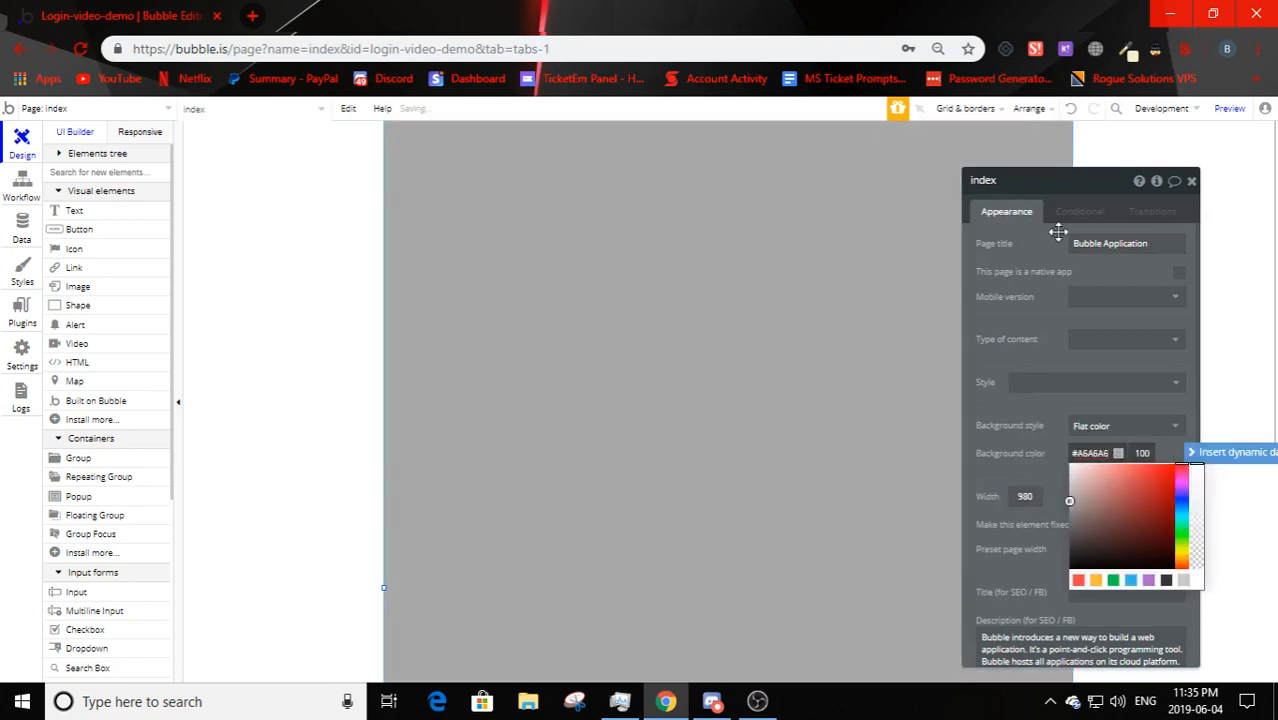
left_click_drag(1103, 479, 1000, 496)
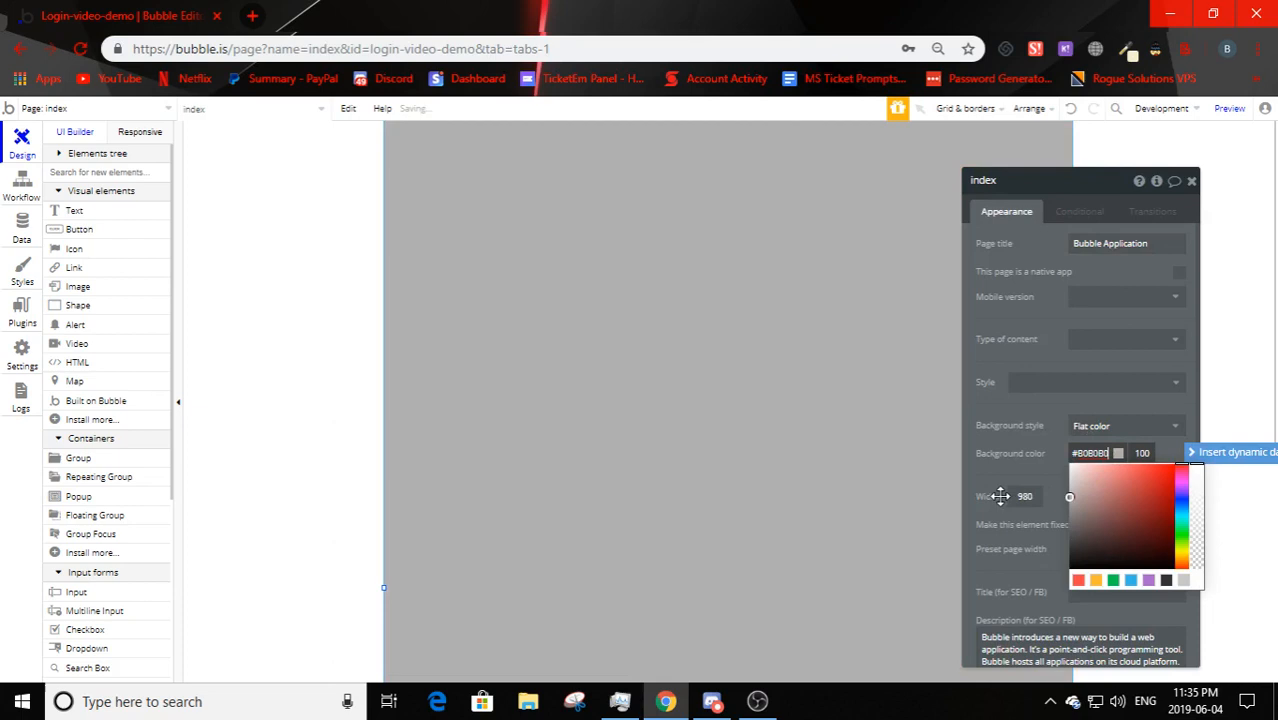
left_click(807, 474)
left_click(1191, 181)
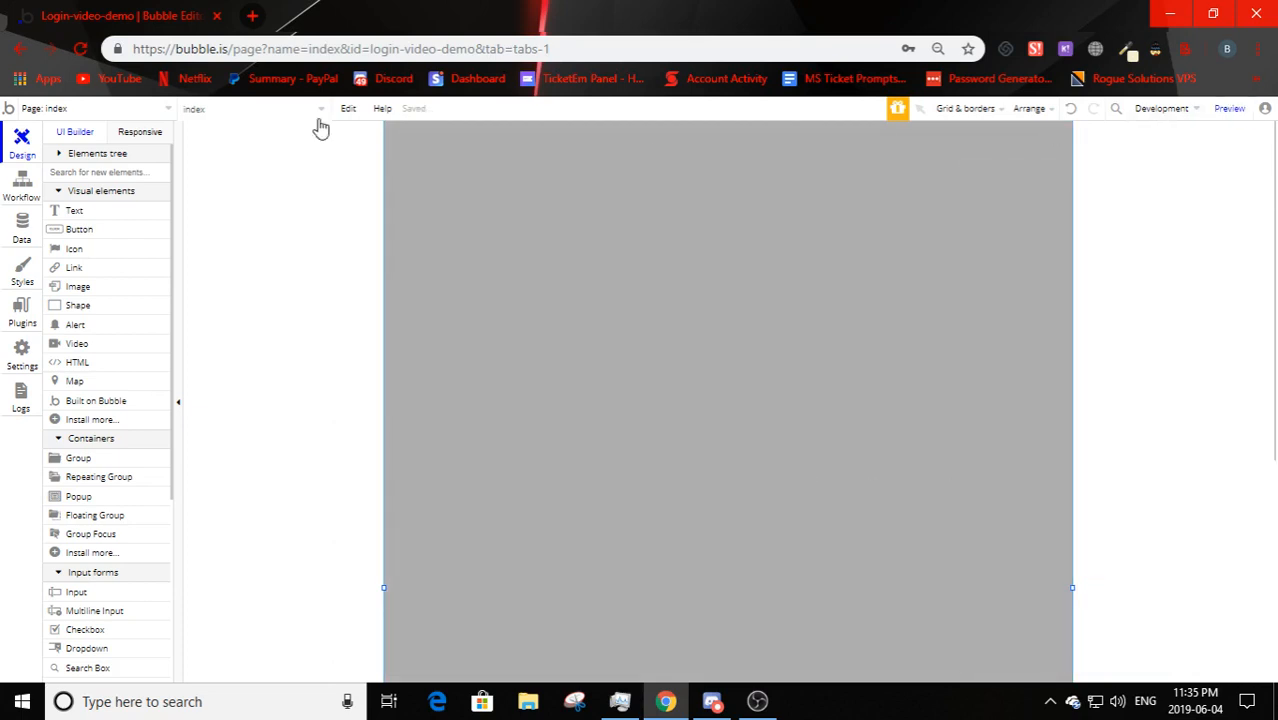
- Preview the app, then uncheck 'Make this element fixed-width' on the index page
left_click(1232, 109)
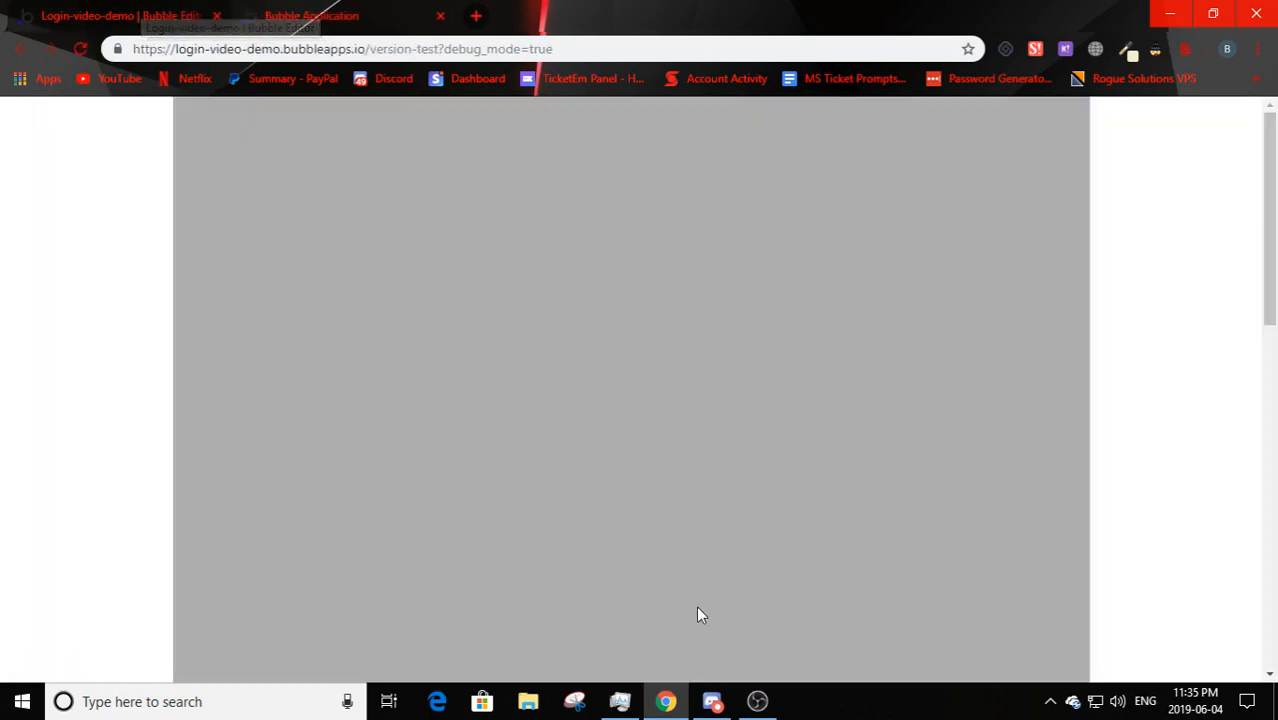
left_click(134, 12)
double_click(530, 331)
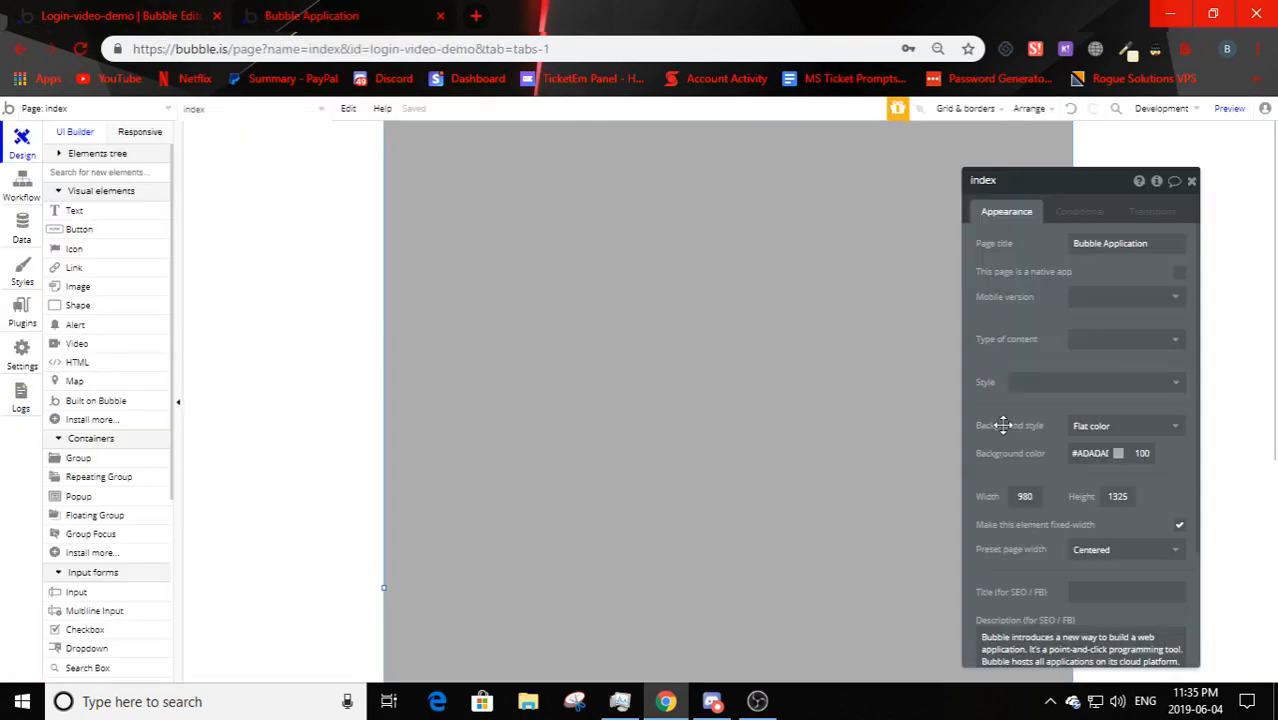
left_click(1178, 528)
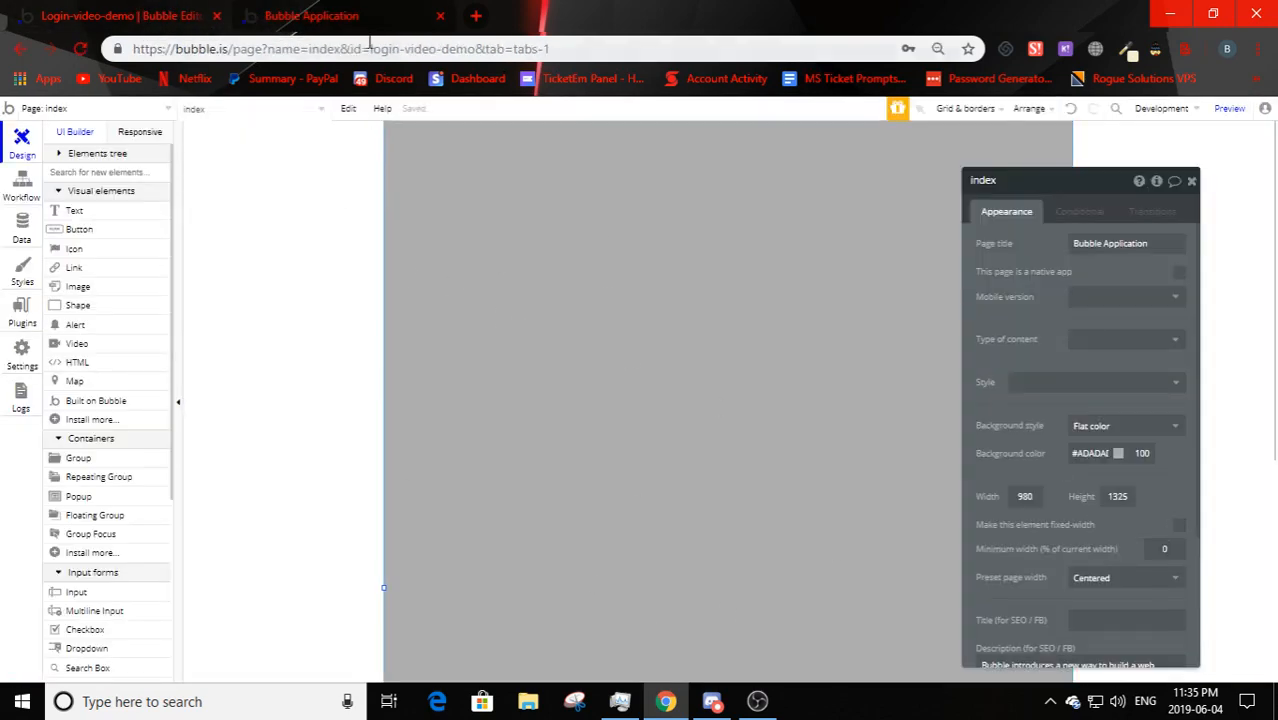
- Reload the preview tab to see the updated, non-fixed-width grey page
left_click(405, 22)
key("F5")
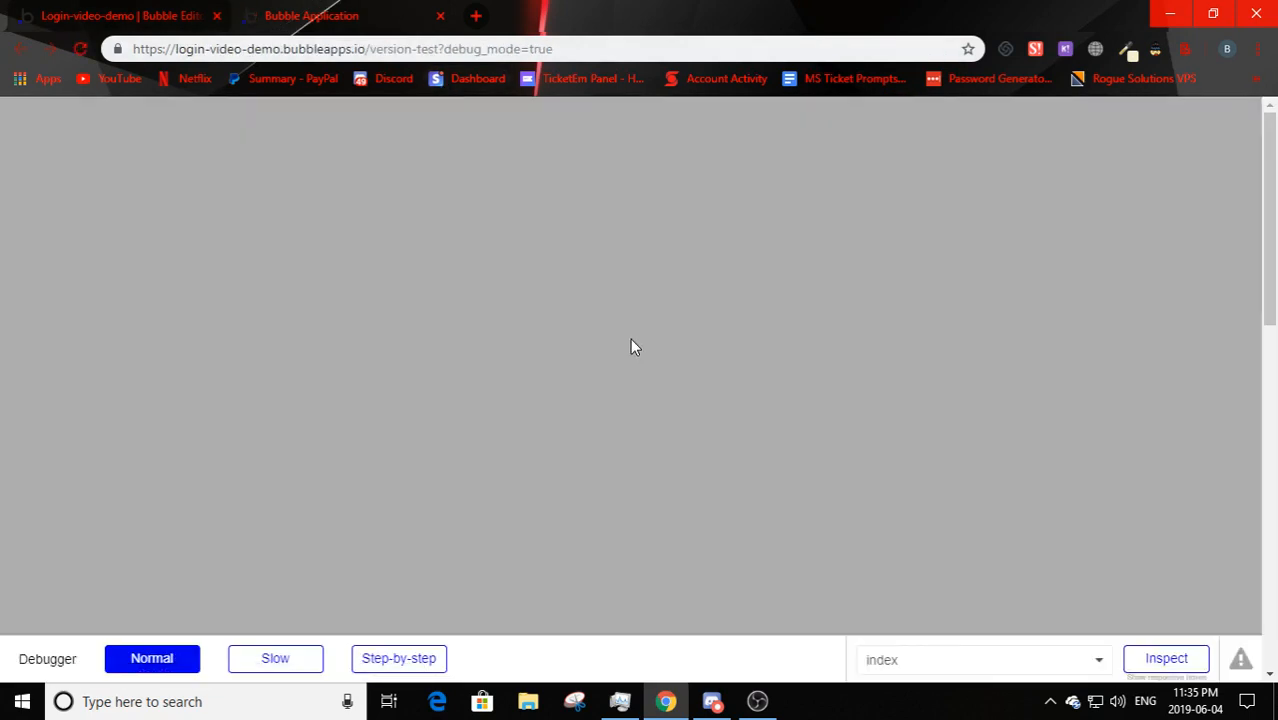
scroll(630, 332, "down", 5)
scroll(608, 404, "up", 5)
key("ctrl+Tab")
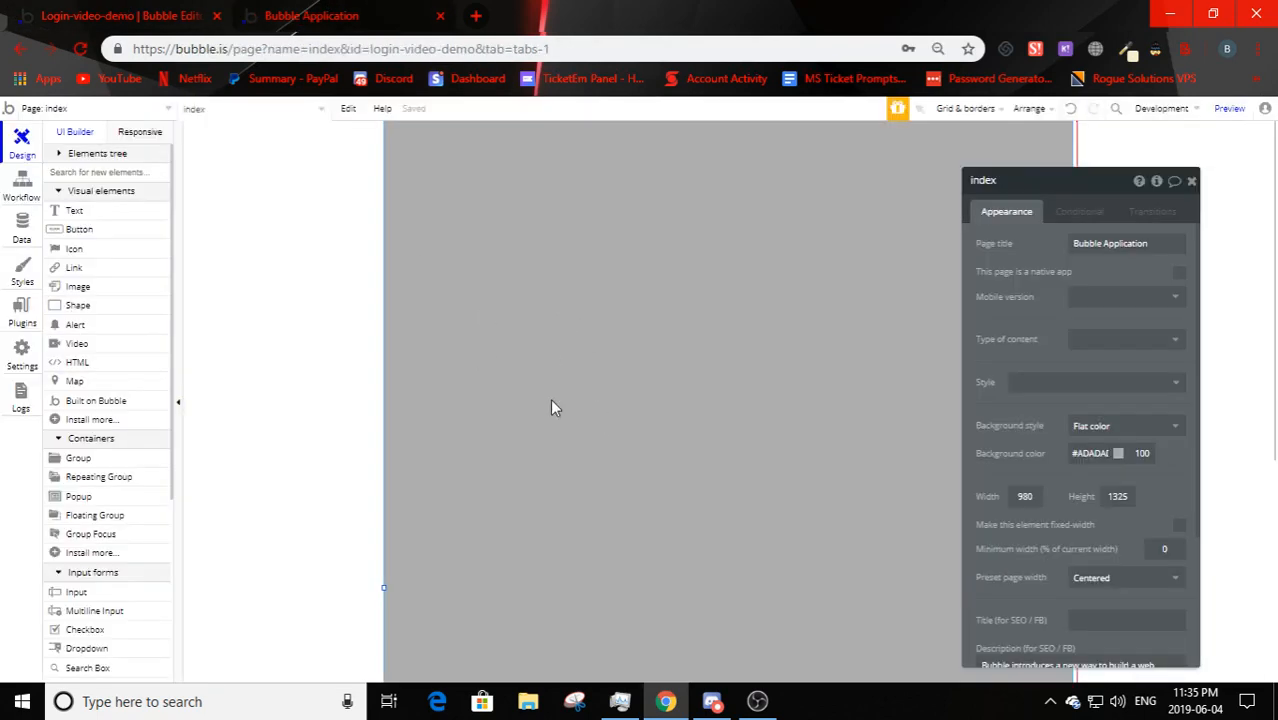
scroll(798, 604, "down", 1)
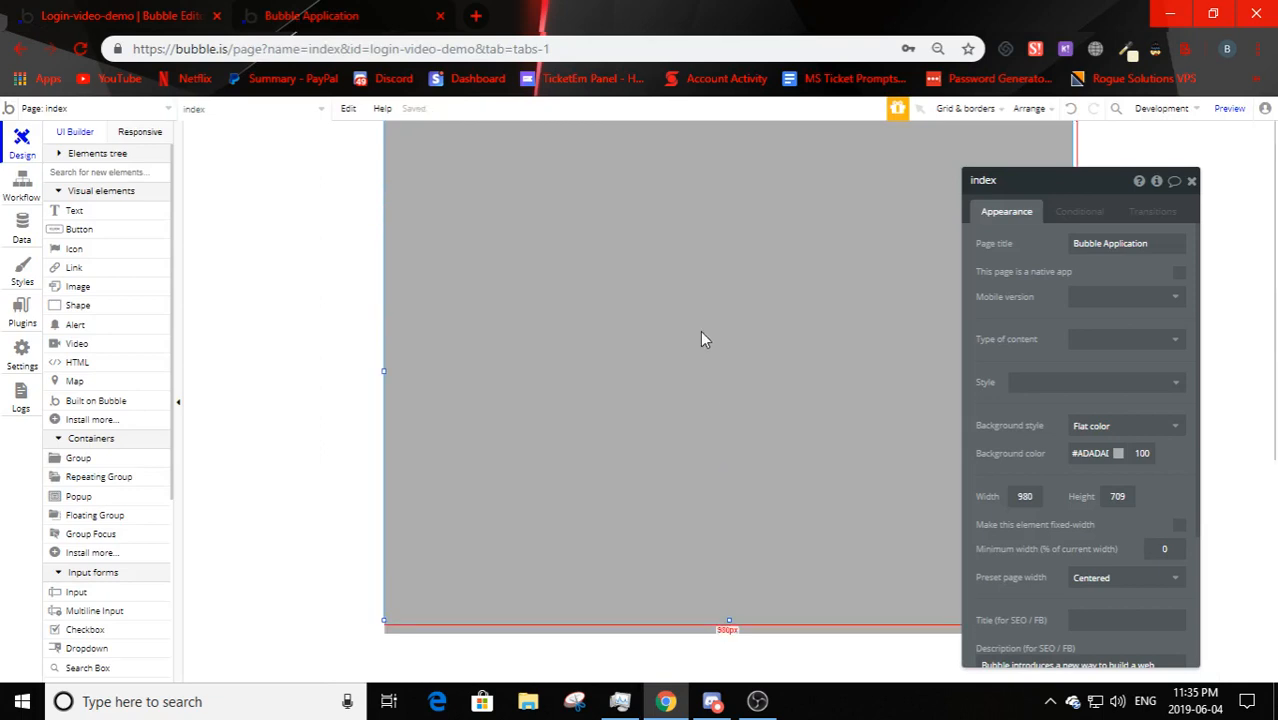
left_click(277, 17)
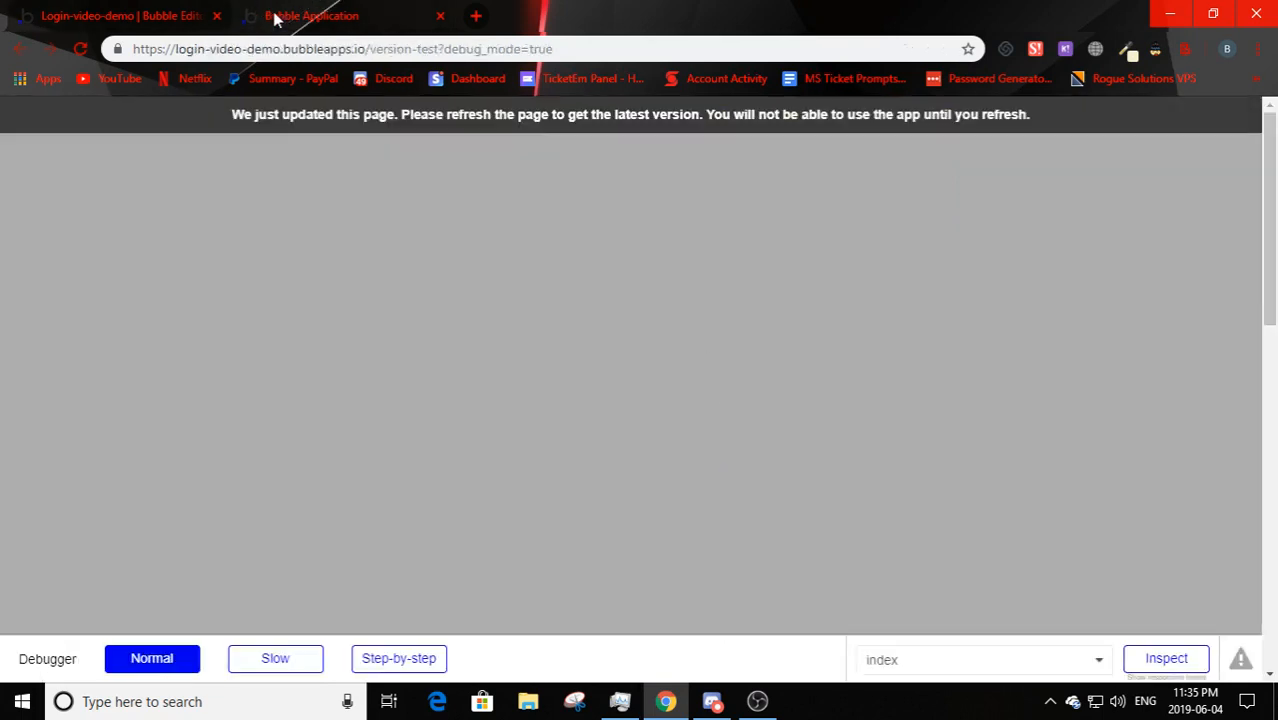
key("F5")
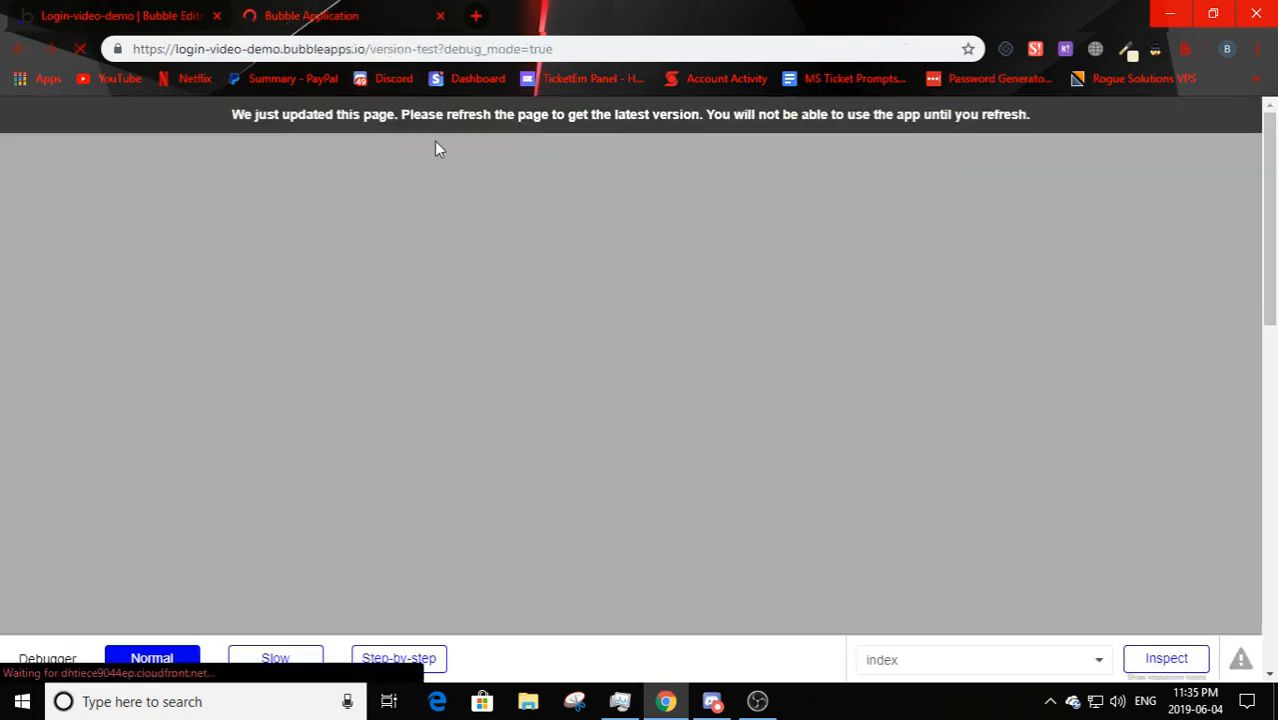
scroll(490, 561, "down", 4)
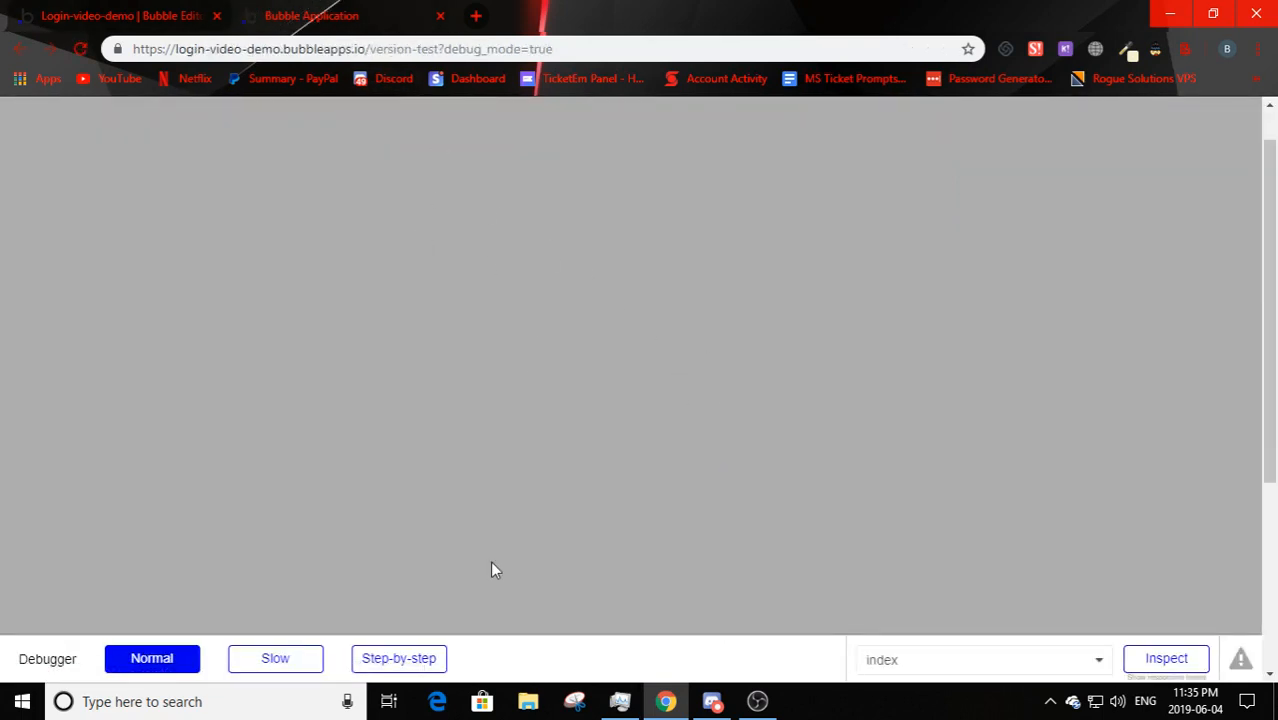
scroll(518, 446, "up", 4)
- Compare the 980×709 grey page between the editor and the preview
left_click(93, 8)
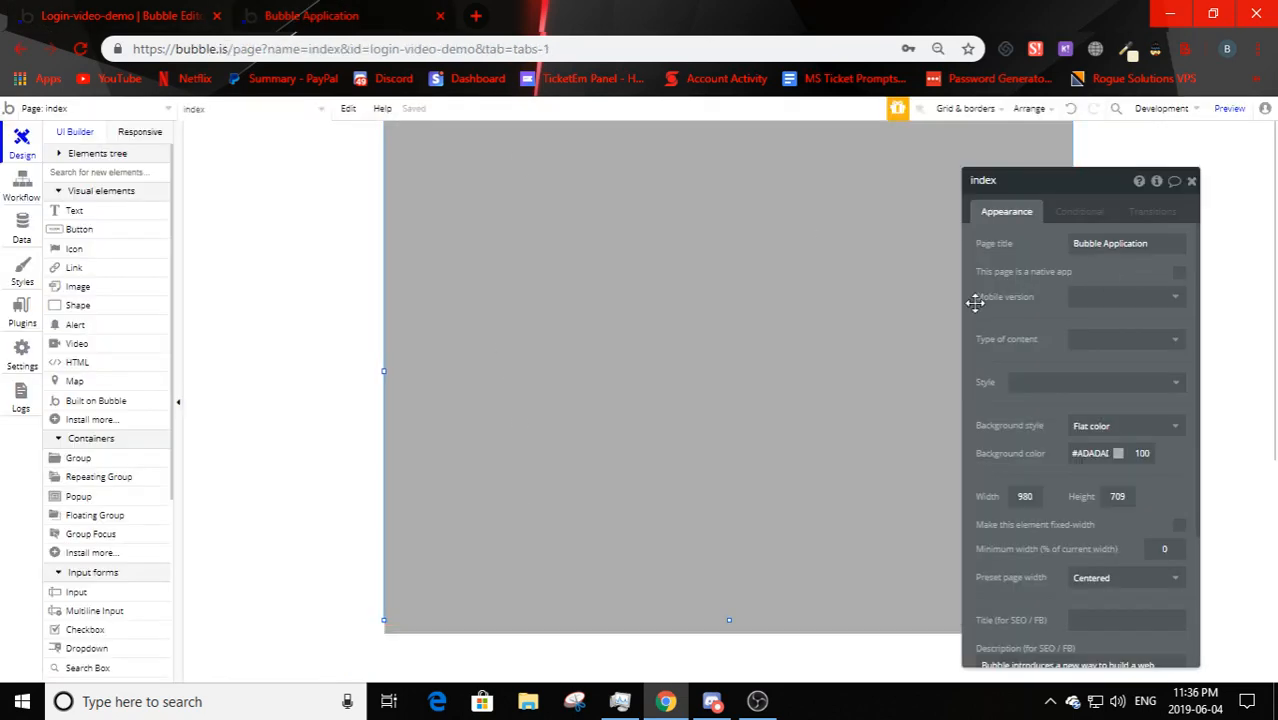
left_click(328, 14)
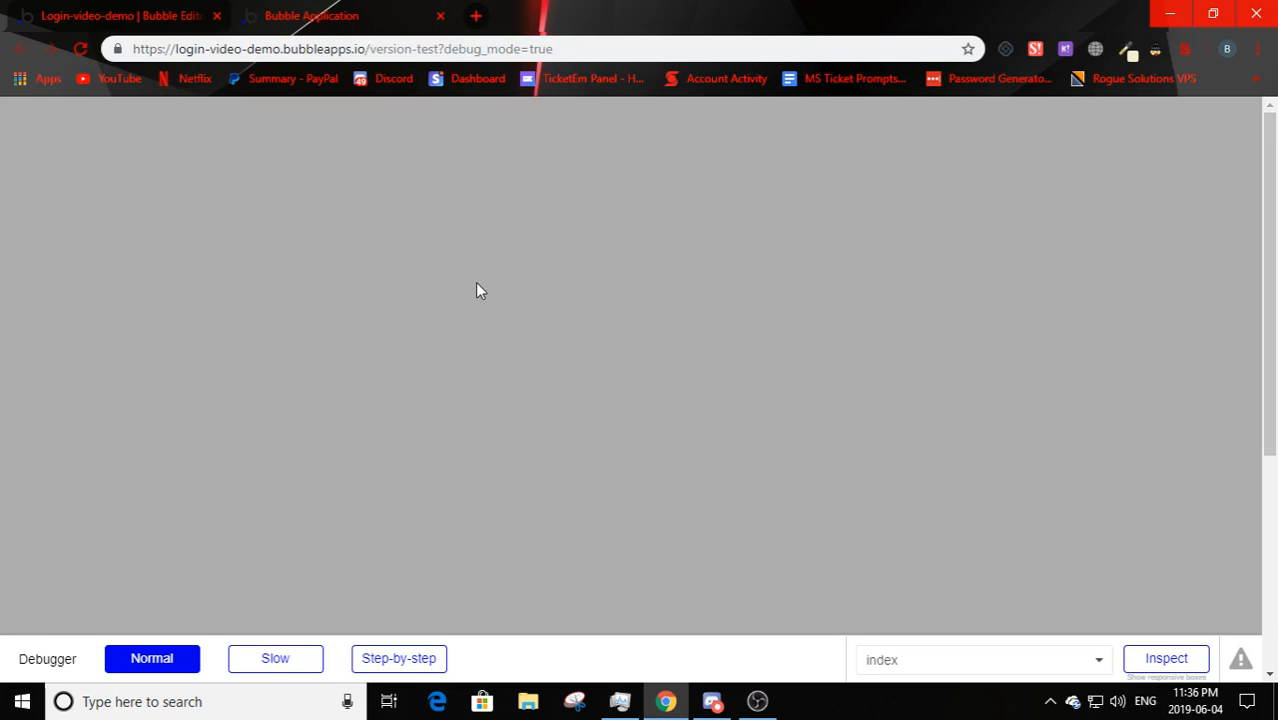
left_click(200, 10)
left_click(345, 12)
left_click(205, 12)
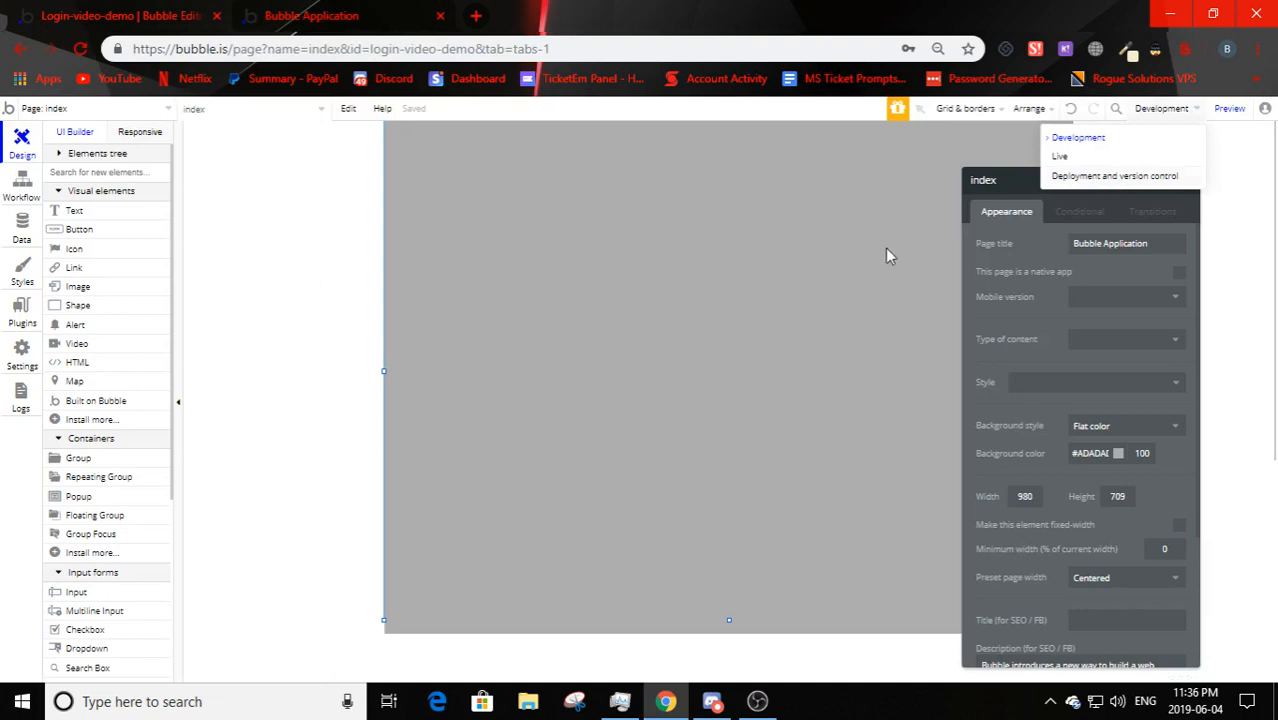
left_click(328, 6)
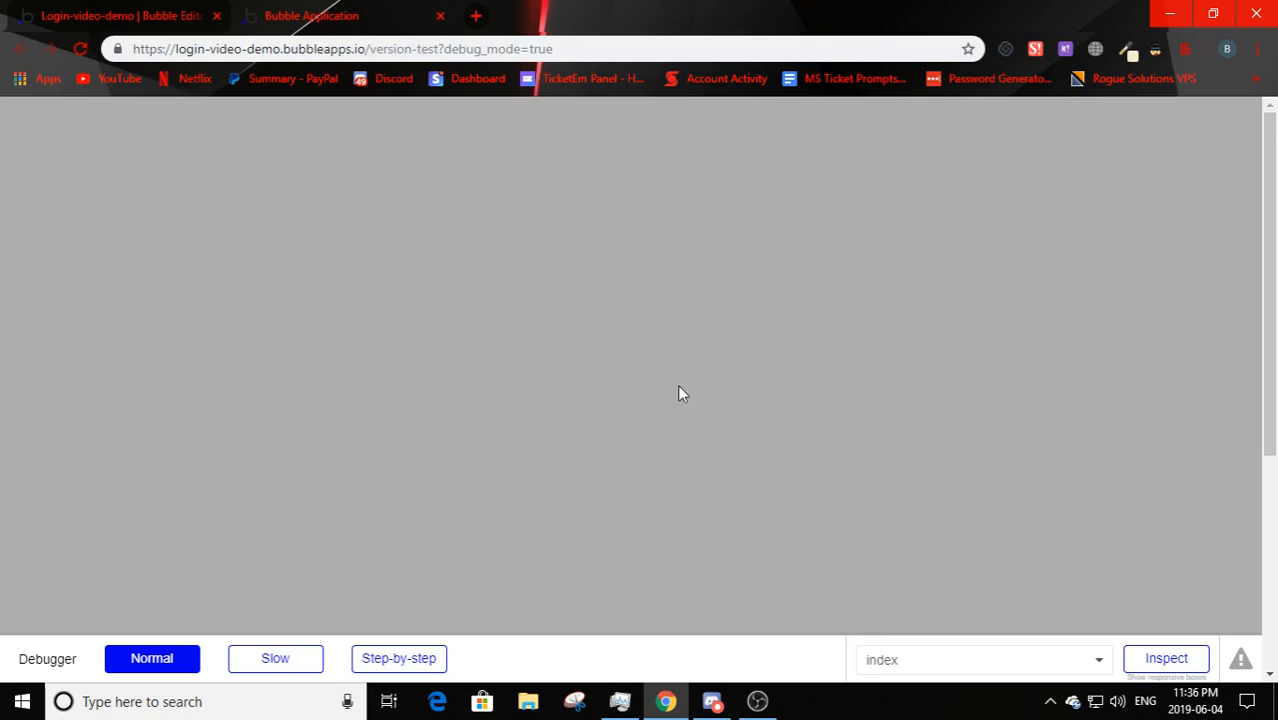
left_click(145, 12)
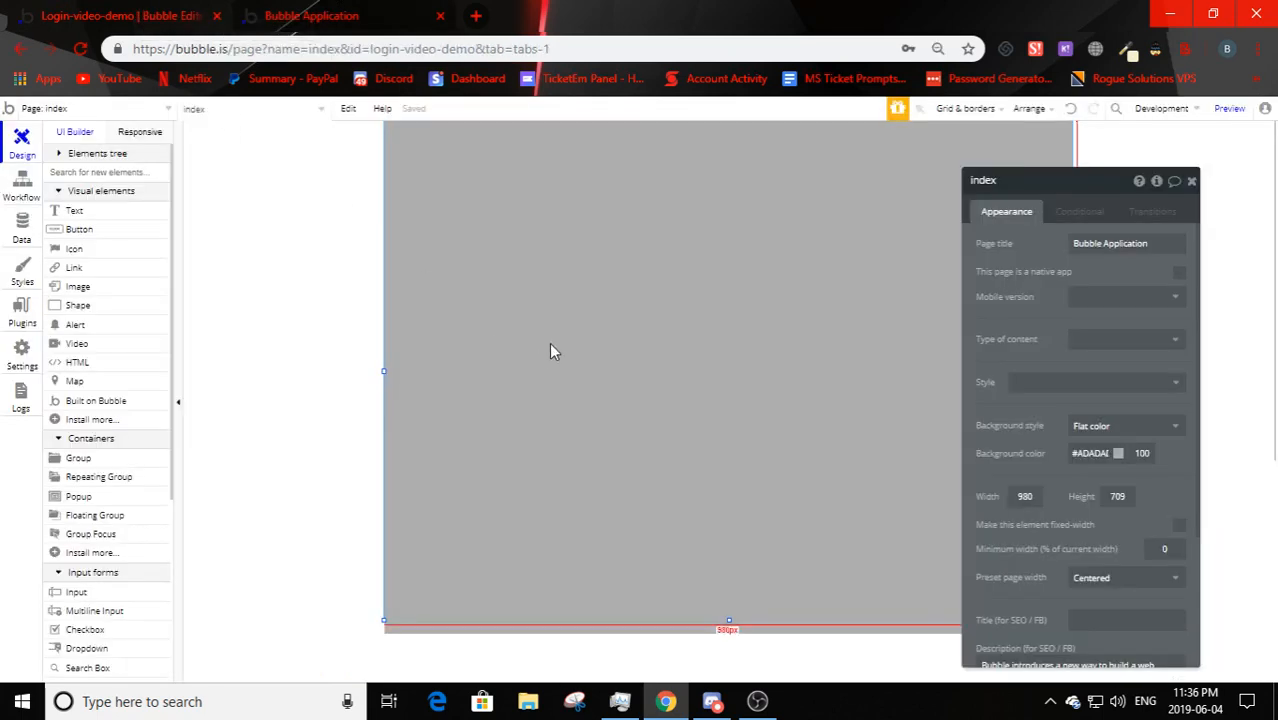
left_click(311, 16)
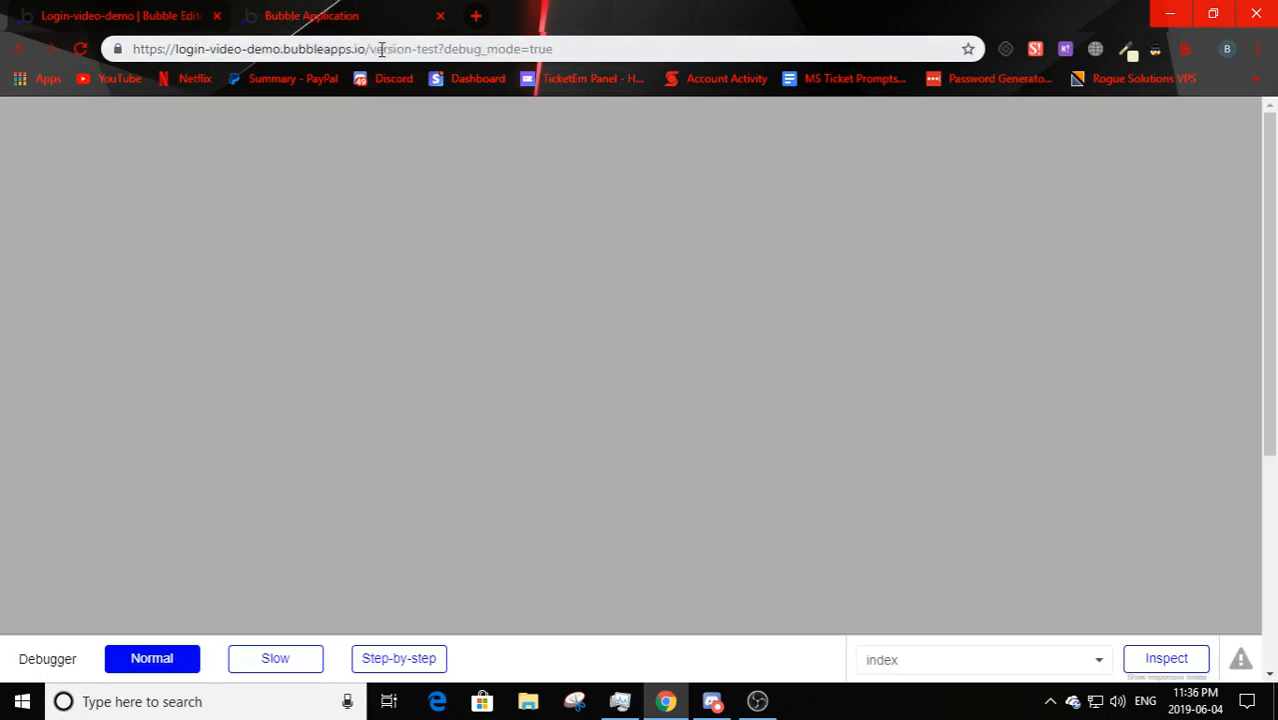
- Highlight version-test in the preview address, then move the page properties panel lower
left_click_drag(371, 48, 553, 48)
left_click(460, 272)
left_click_drag(368, 48, 553, 48)
left_click(607, 337)
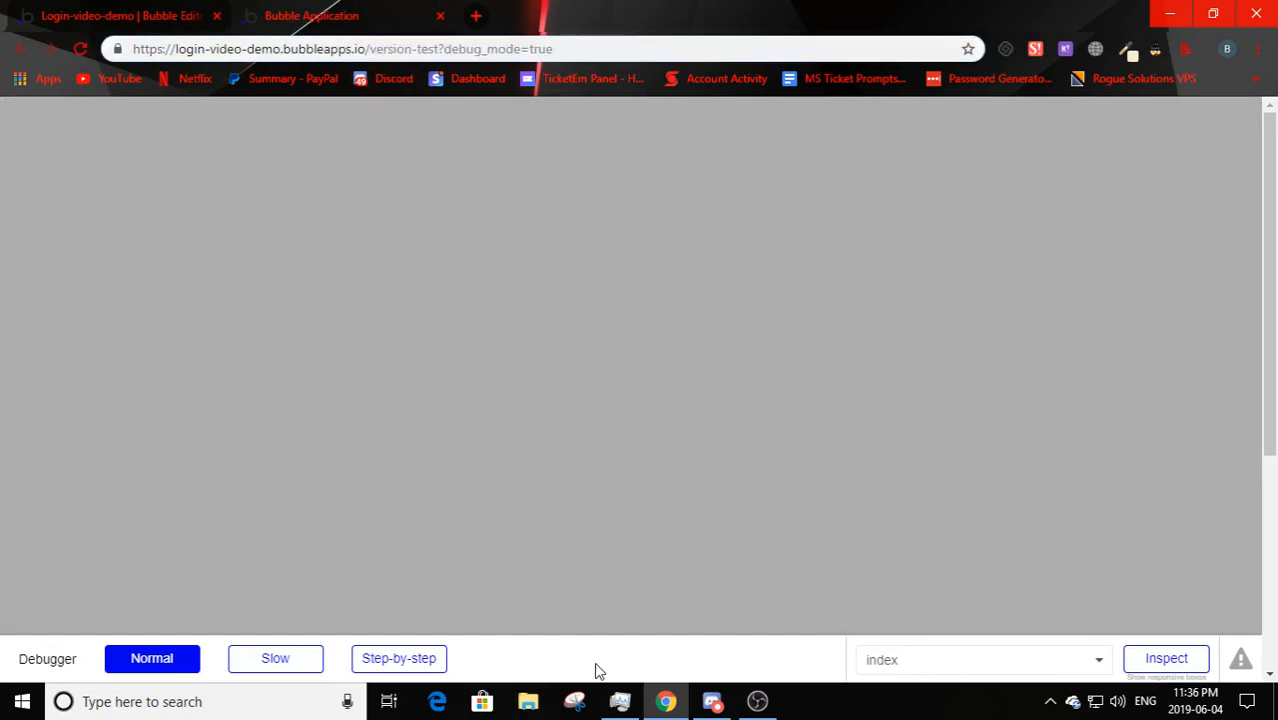
left_click(70, 12)
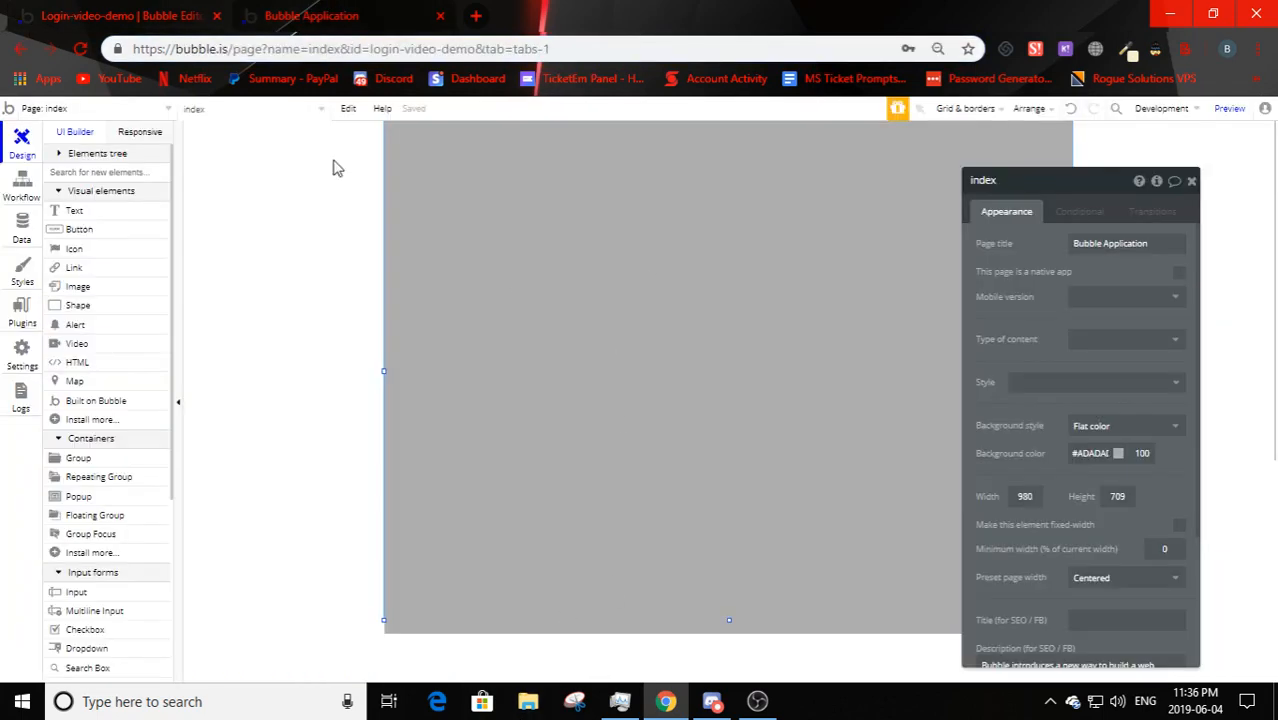
left_click(310, 15)
left_click_drag(372, 49, 449, 49)
left_click(342, 208)
left_click(183, 10)
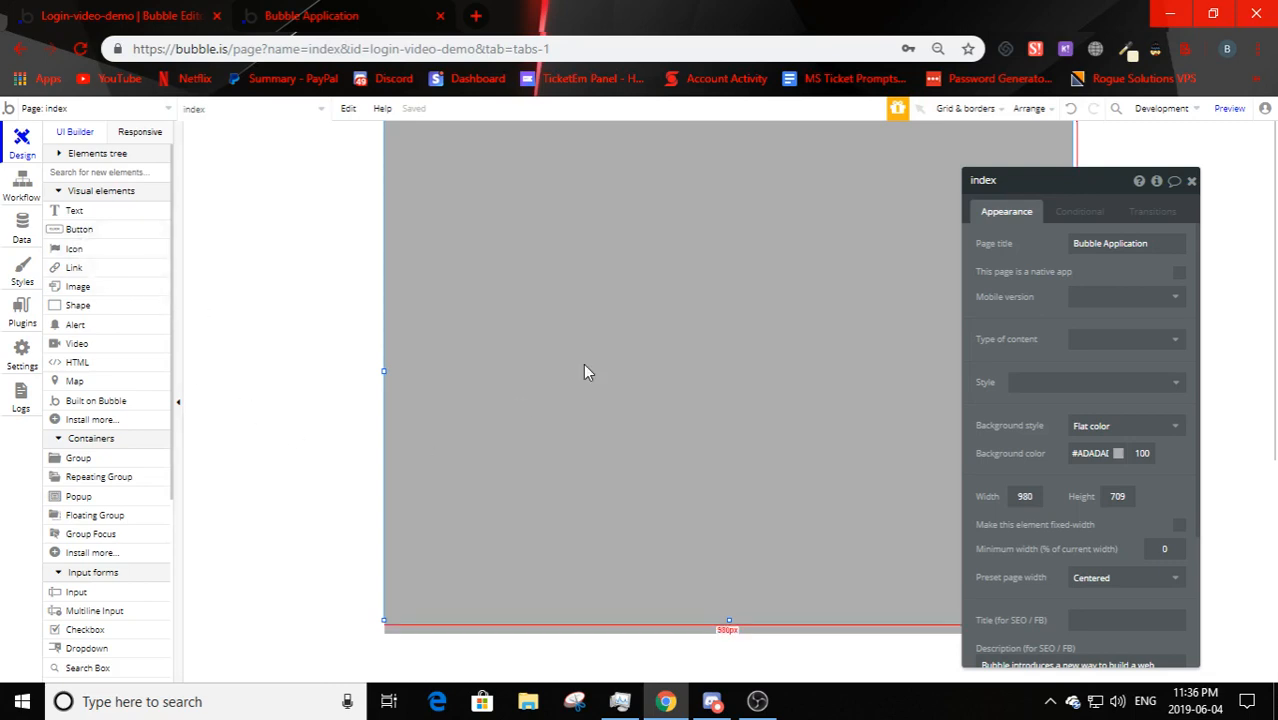
left_click_drag(1051, 180, 1085, 200)
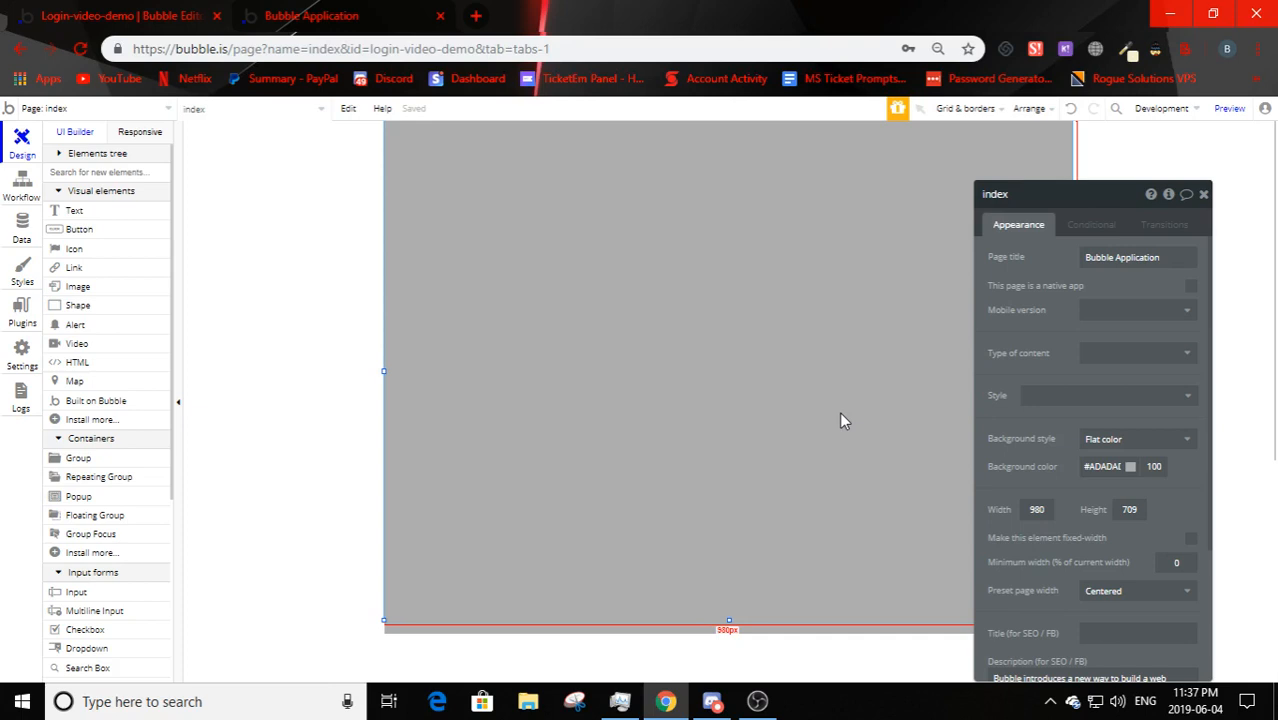
- Place Input B directly under Input A, undoing an accidentally added button
left_click(80, 231)
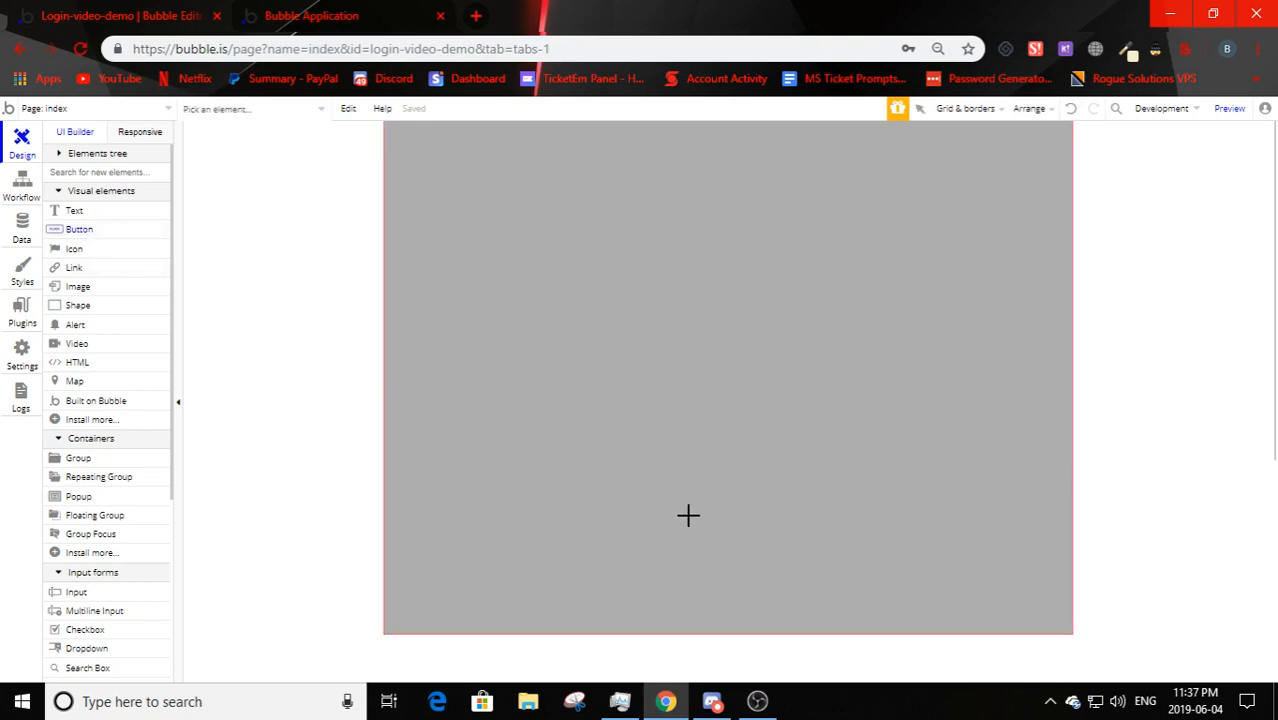
left_click(472, 172)
key("ctrl+z")
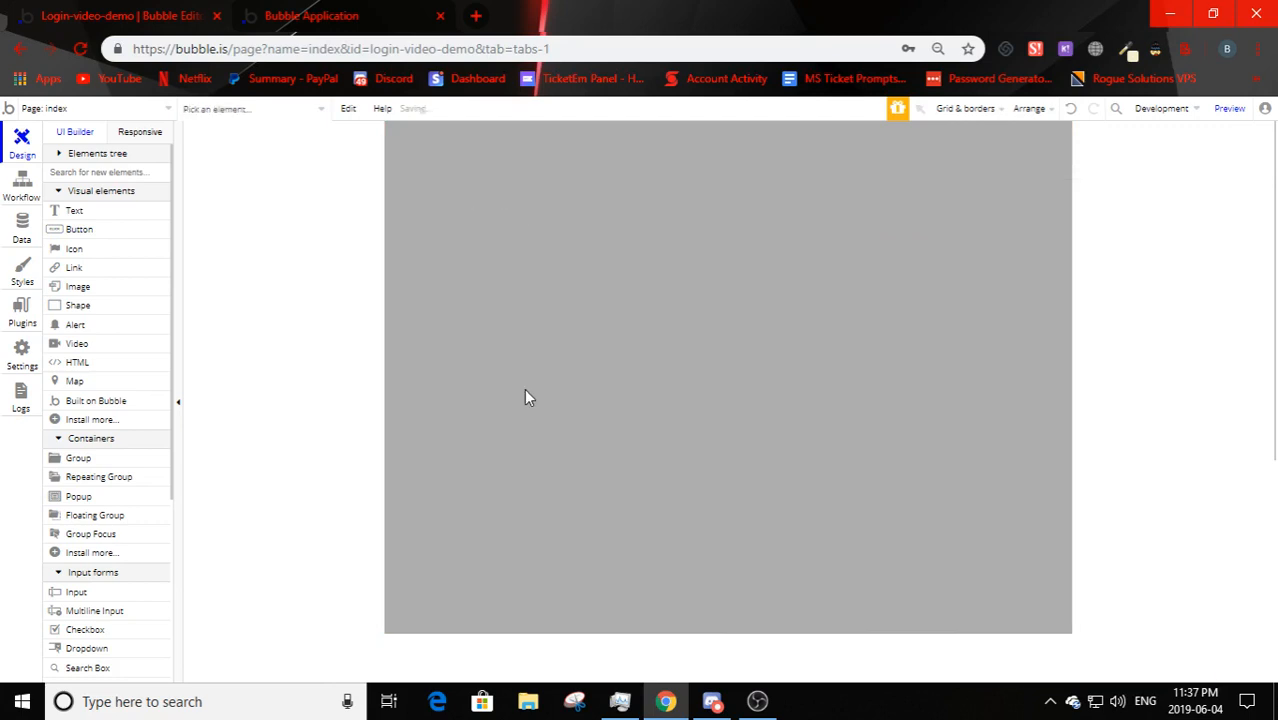
scroll(100, 410, "down", 3)
scroll(95, 430, "up", 4)
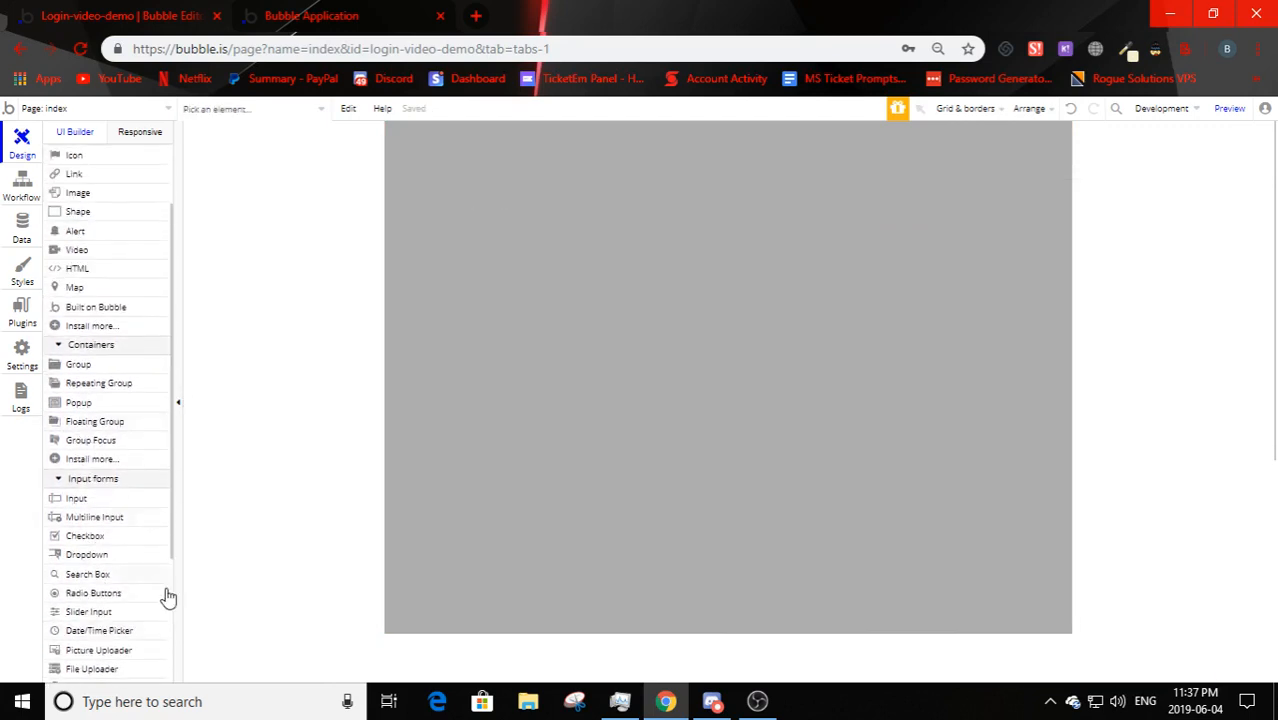
left_click(78, 500)
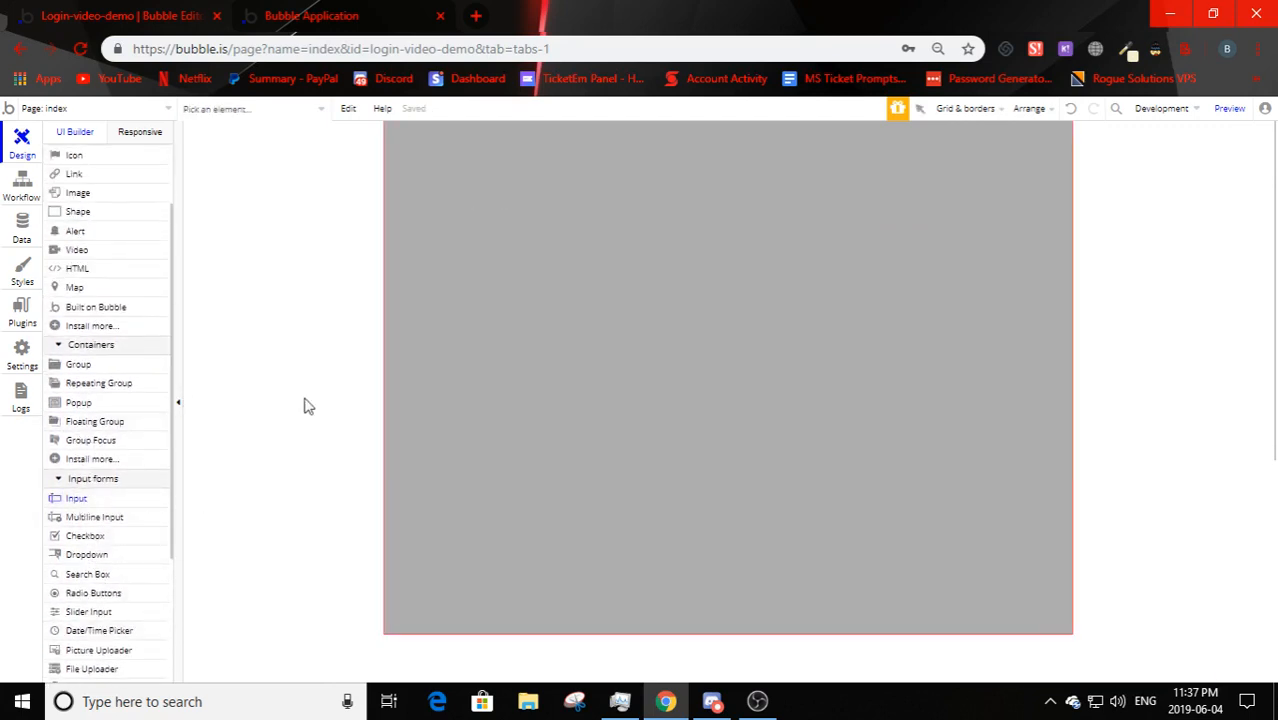
left_click_drag(466, 163, 708, 187)
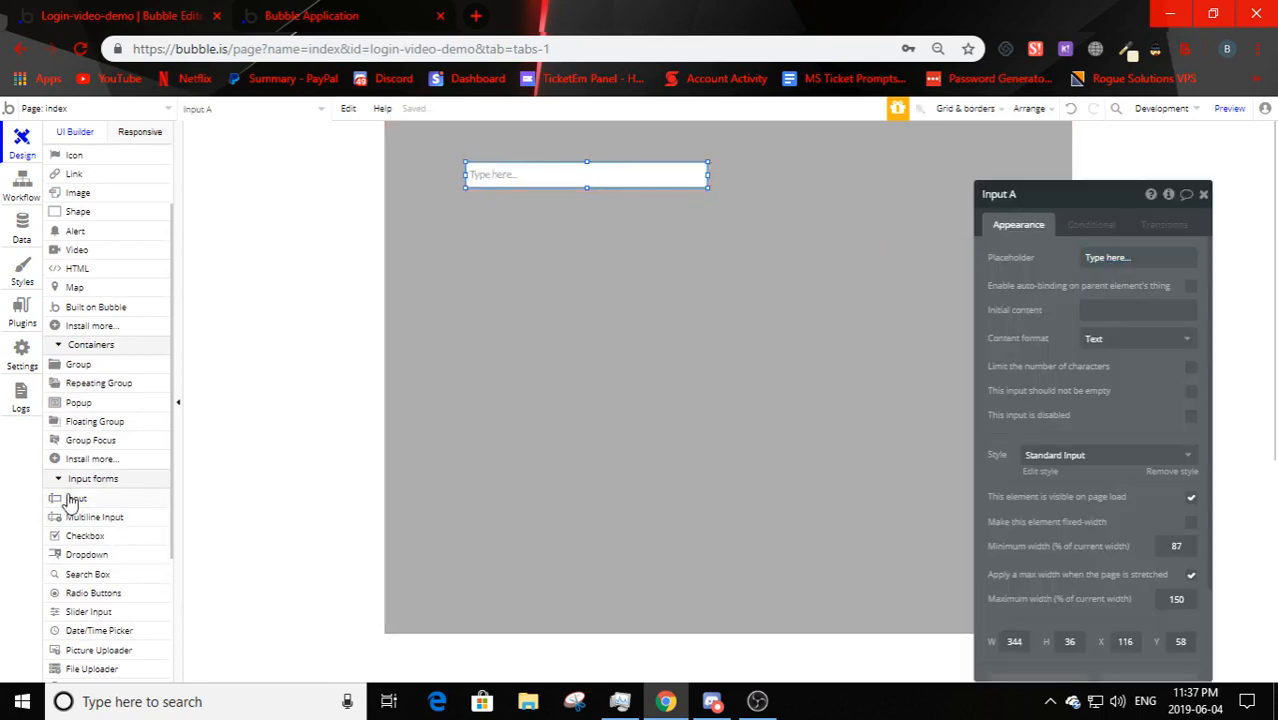
left_click_drag(76, 498, 522, 208)
left_click(529, 298)
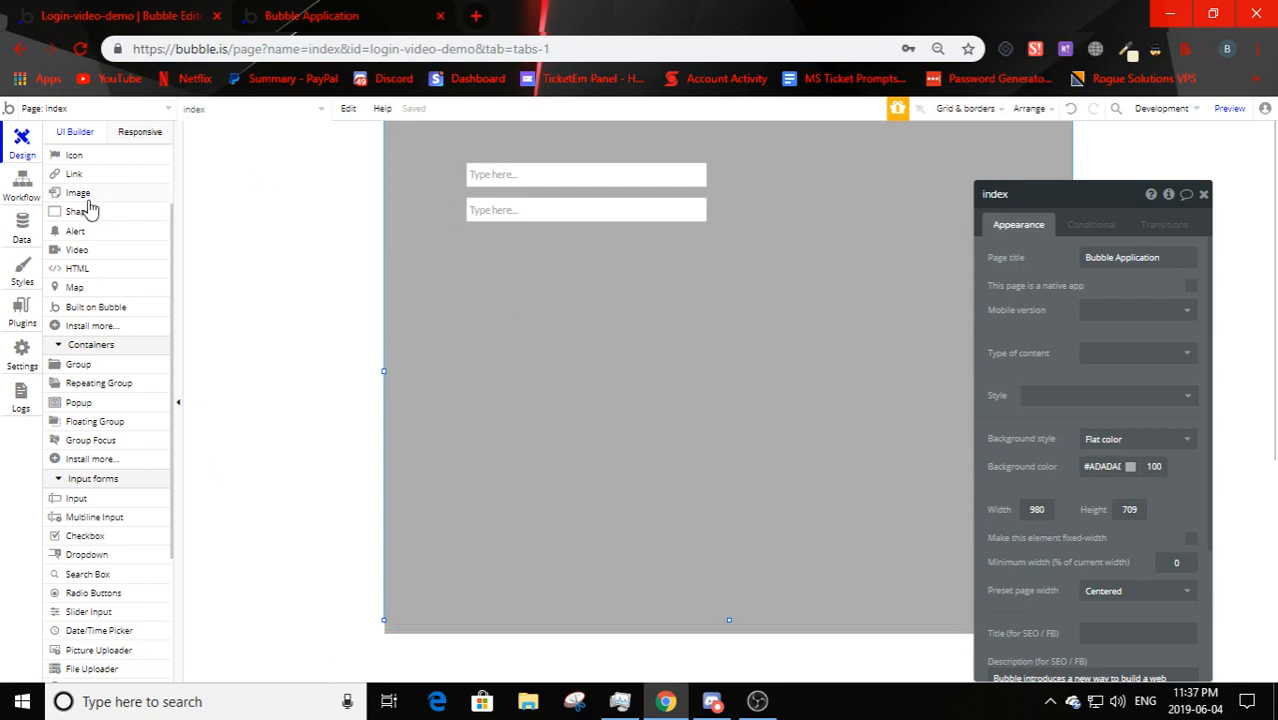
scroll(86, 206, "up", 2)
- Draw a button below the inputs and widen it to 344 to match them
left_click(80, 229)
left_click_drag(470, 234, 639, 300)
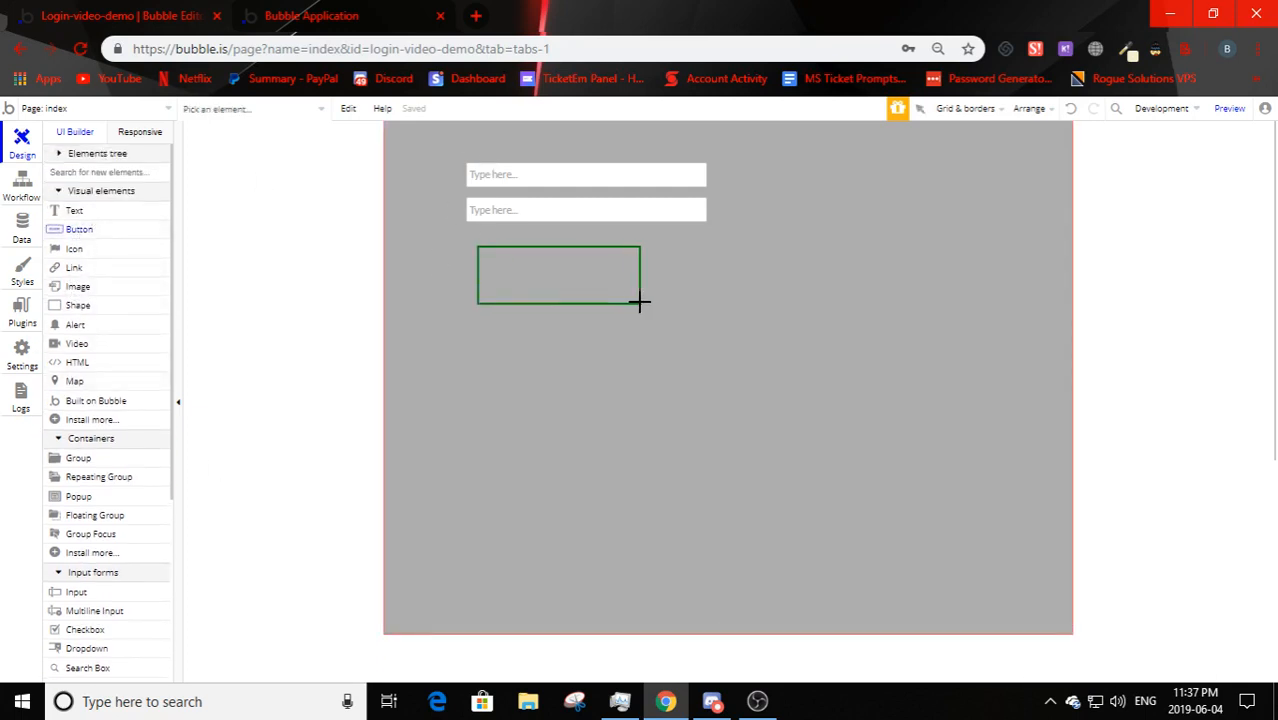
left_click(535, 266)
double_click(533, 262)
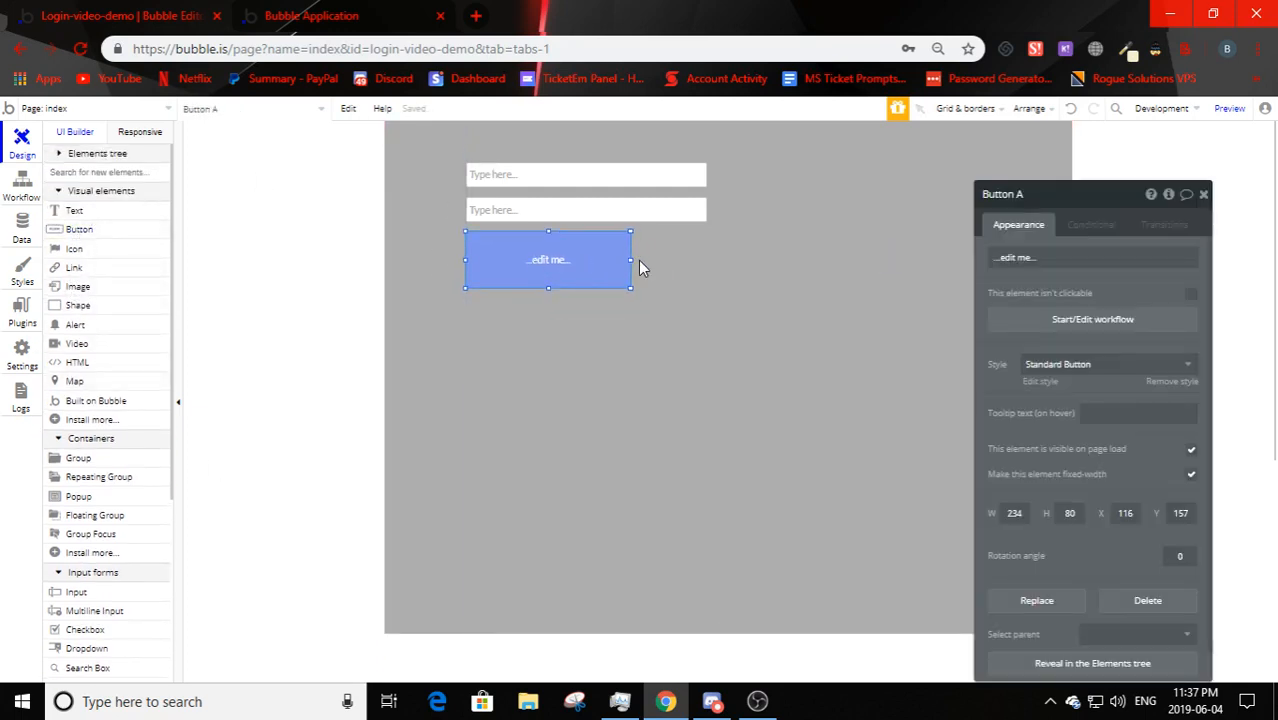
left_click_drag(625, 260, 709, 259)
left_click(605, 372)
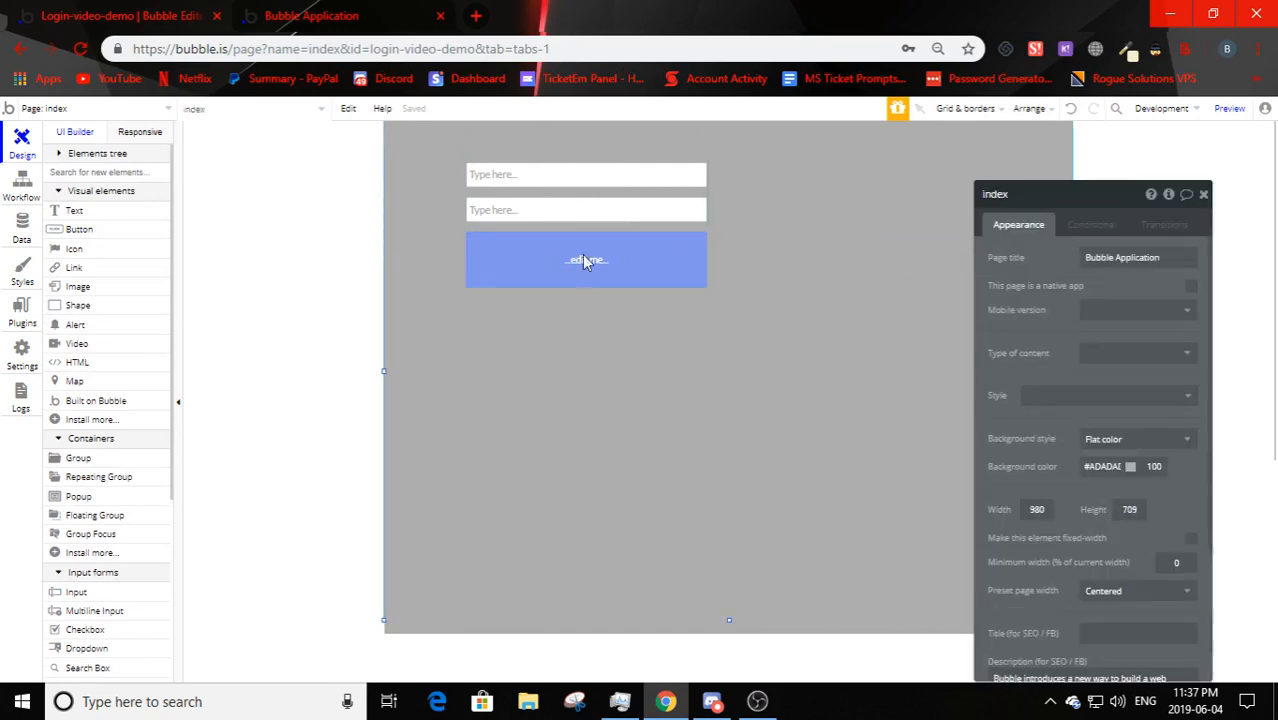
- Set Input A's placeholder to Email and Input B's to Password
left_click(559, 175)
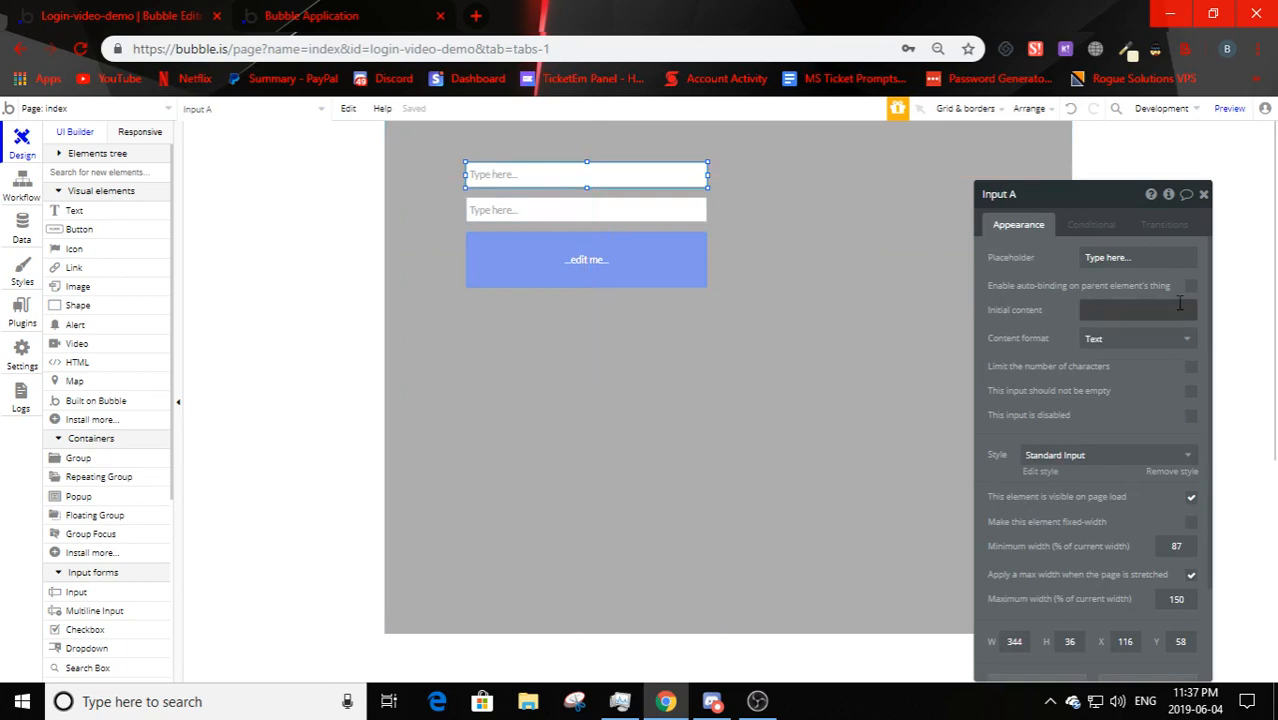
left_click(1100, 257)
type("Em")
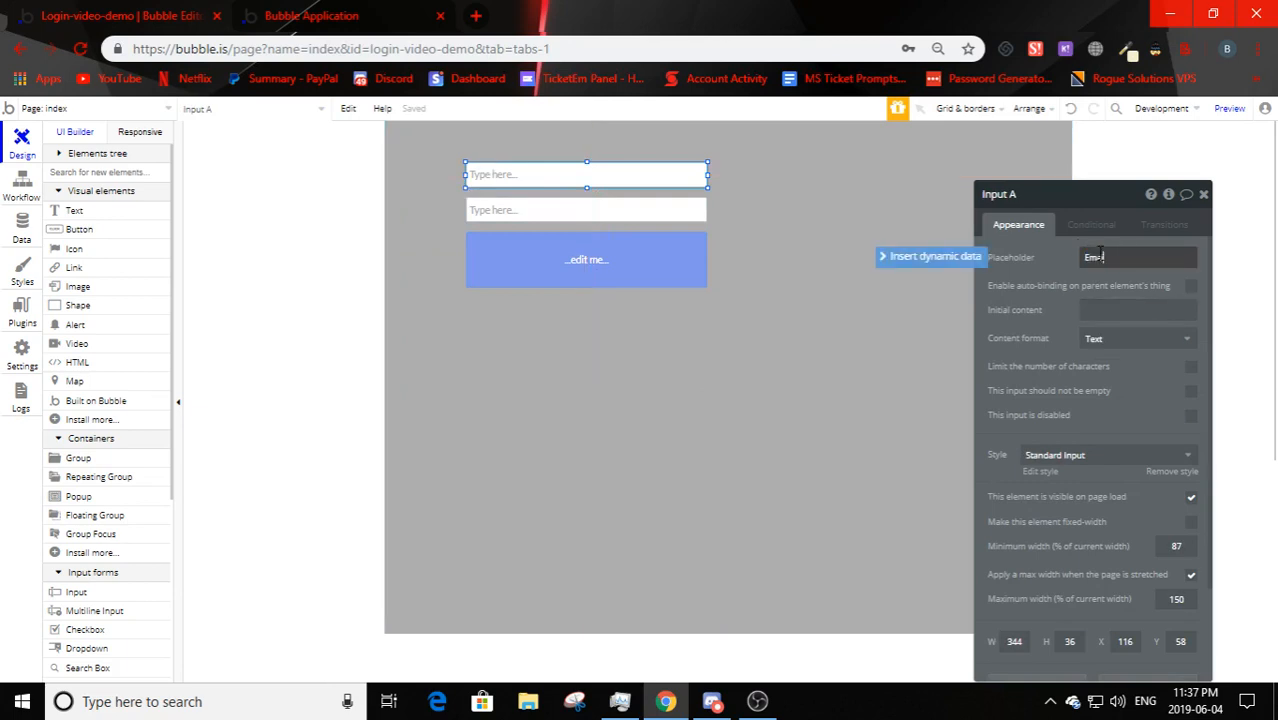
type("ail")
left_click(645, 212)
left_click(1125, 257)
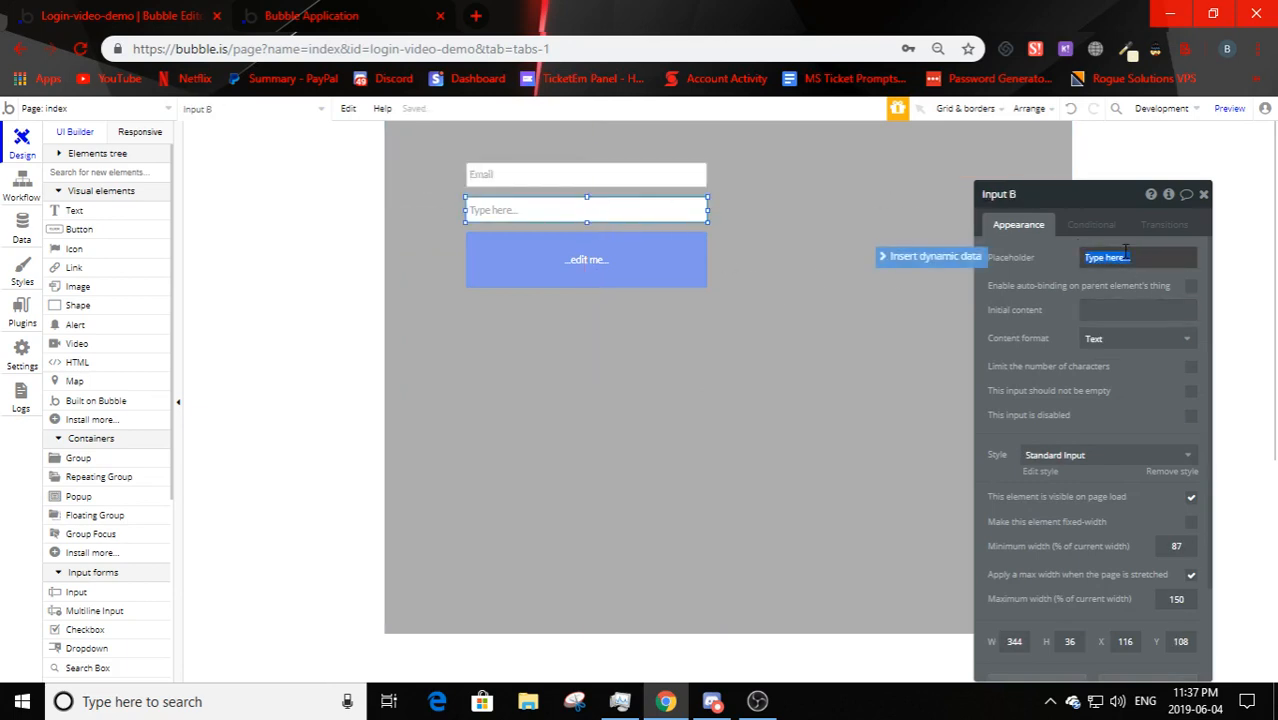
type("Password")
left_click(842, 347)
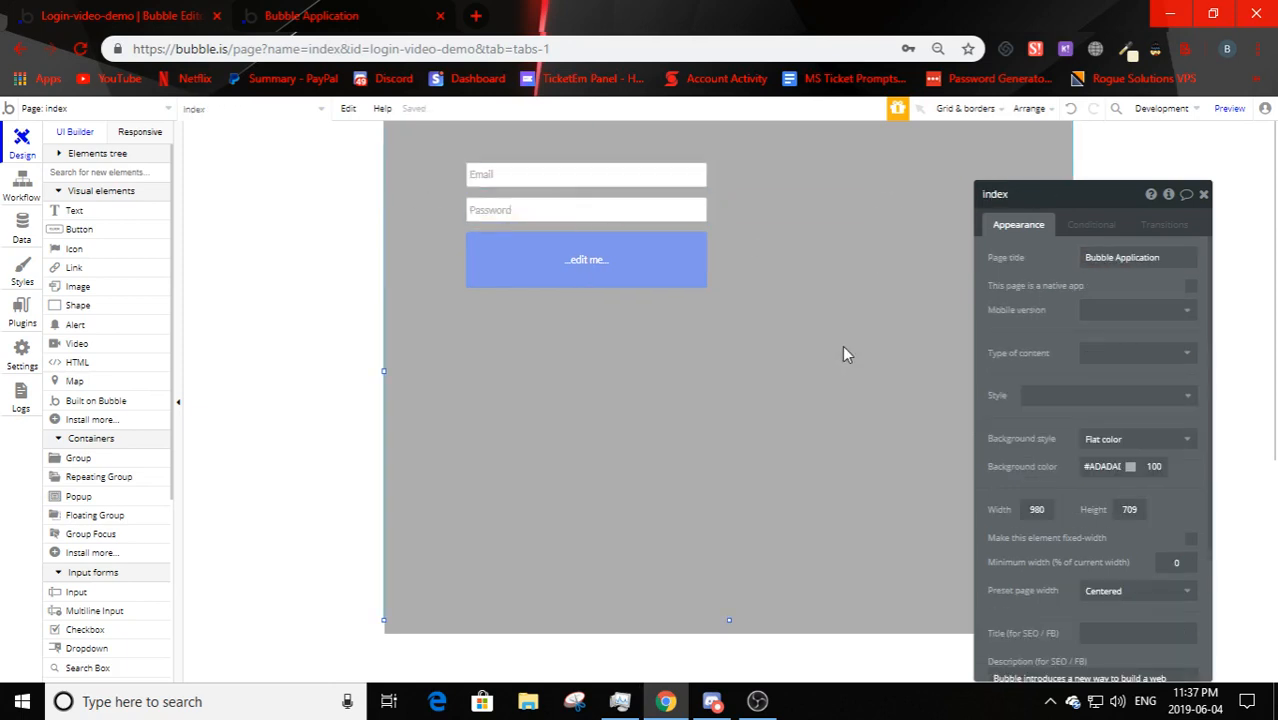
- Group the Email, Password and button elements with a flat white #FFFFFF background
left_click(557, 177)
left_click(555, 210, "shift")
left_click(556, 270, "shift")
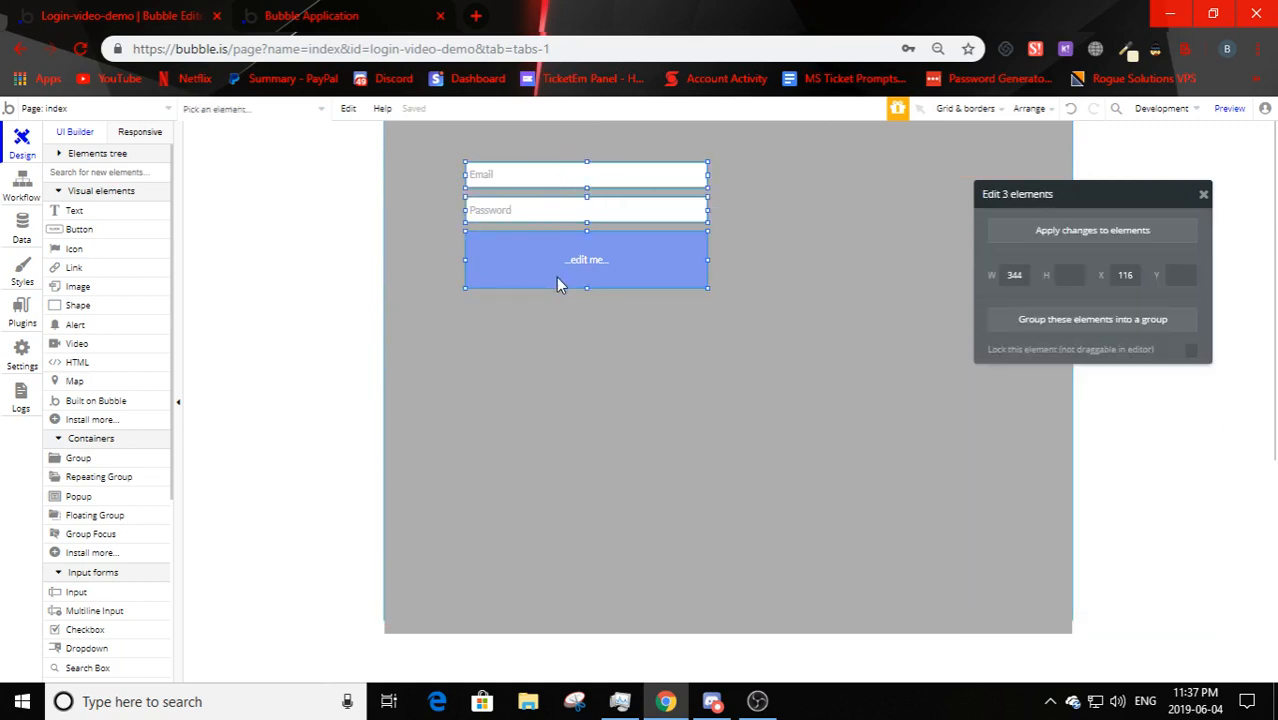
right_click(556, 277)
left_click(612, 274)
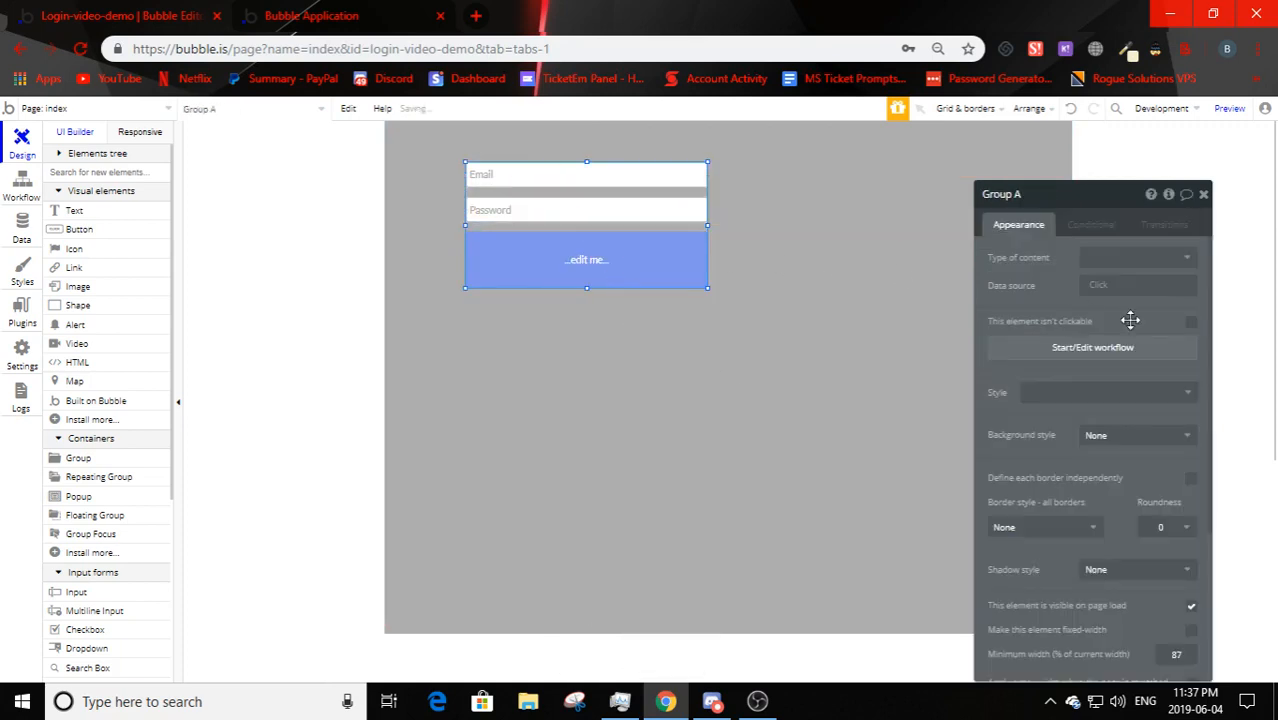
left_click(1098, 435)
left_click(1103, 480)
left_click(1104, 464)
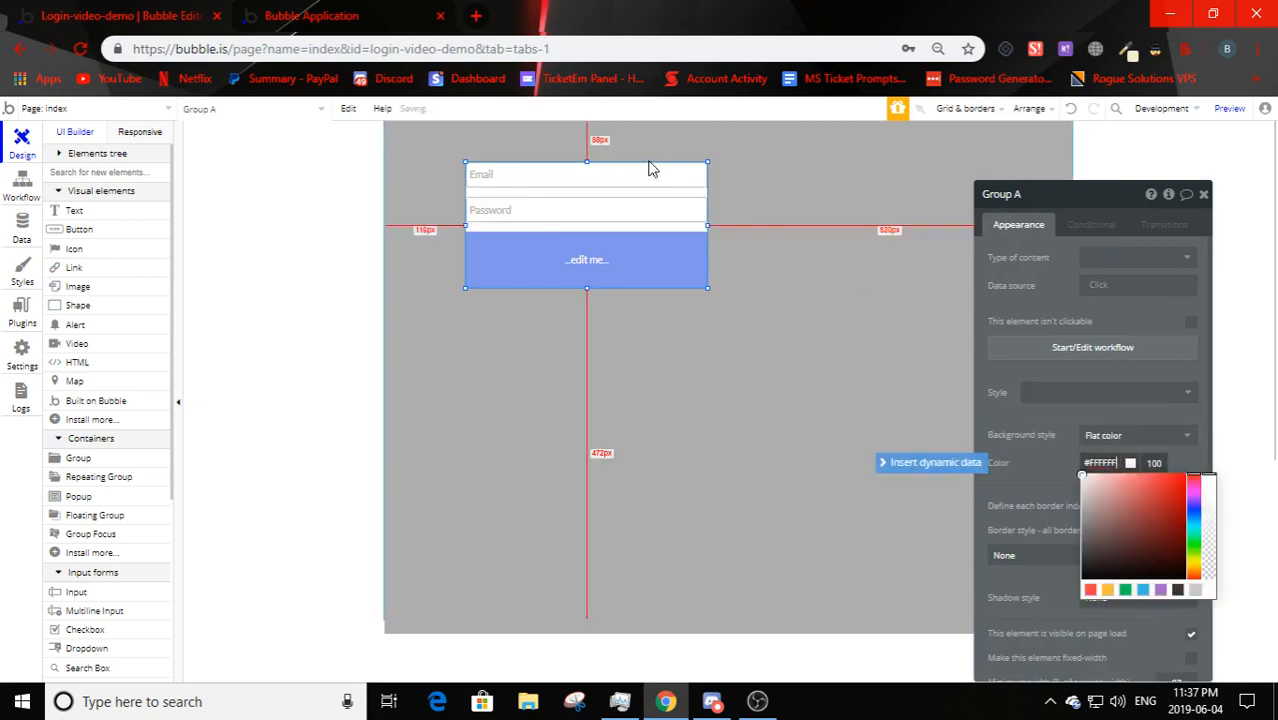
- Centre the form group horizontally on the page and switch to the preview
left_click_drag(648, 191, 750, 244)
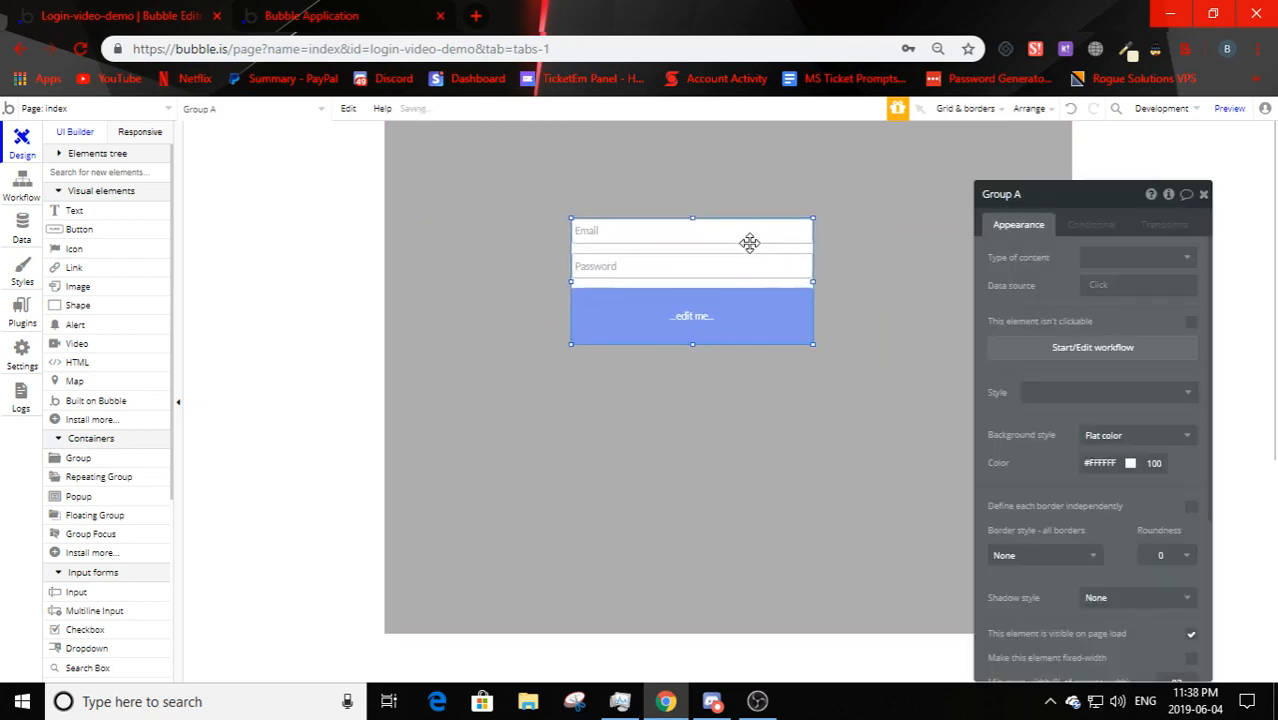
right_click(750, 240)
left_click(685, 248)
right_click(694, 241)
left_click(780, 597)
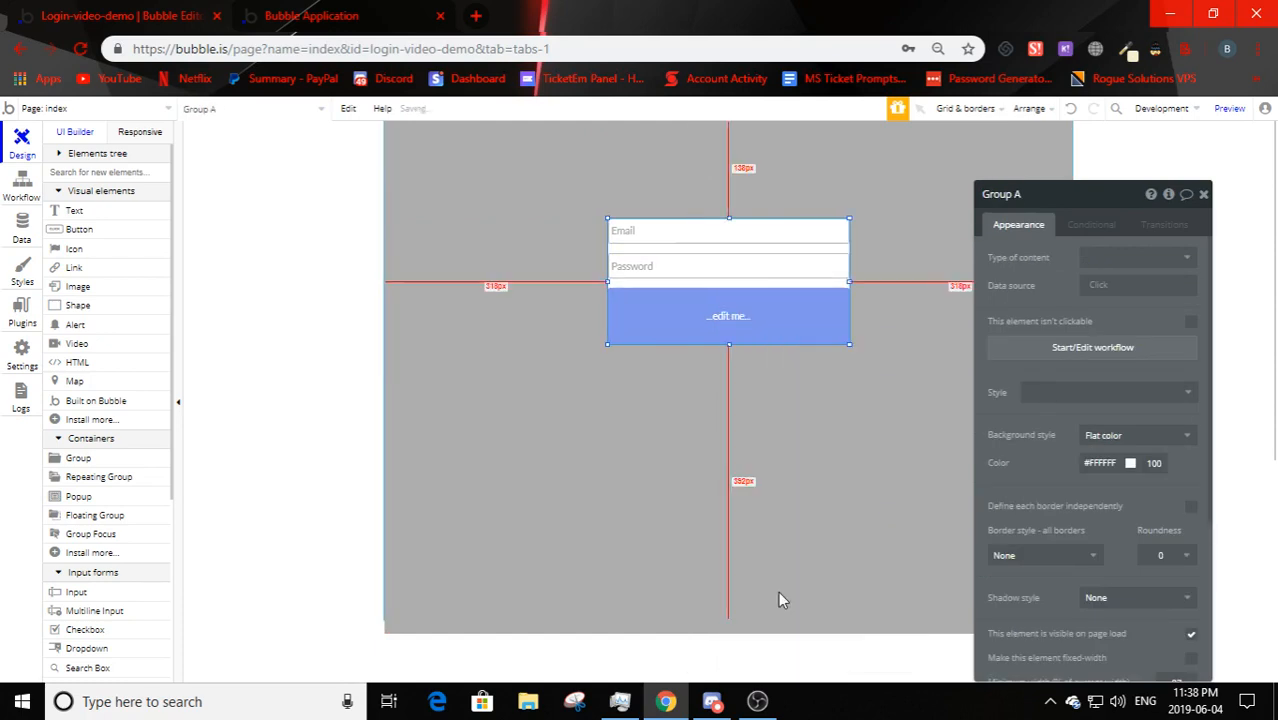
left_click(743, 384)
left_click(727, 262)
left_click(311, 15)
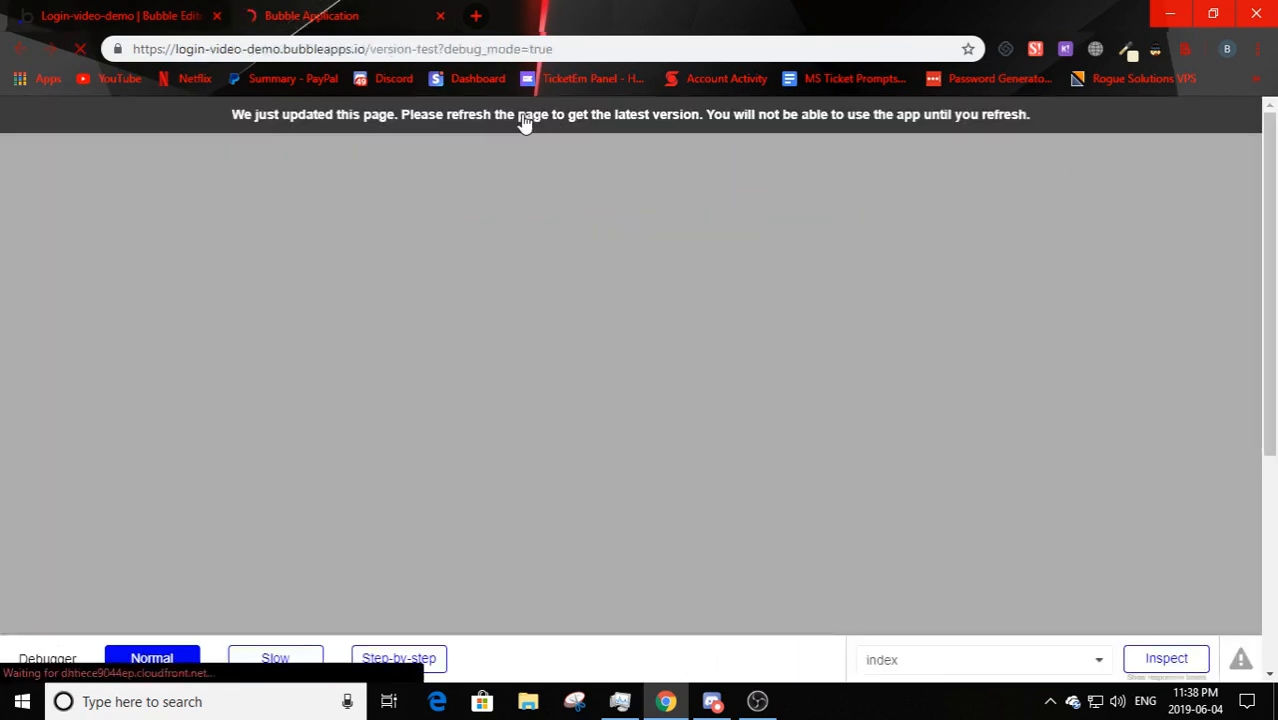
- Compare the preview with the editor while selecting the form's inputs and button
key("ctrl+Tab")
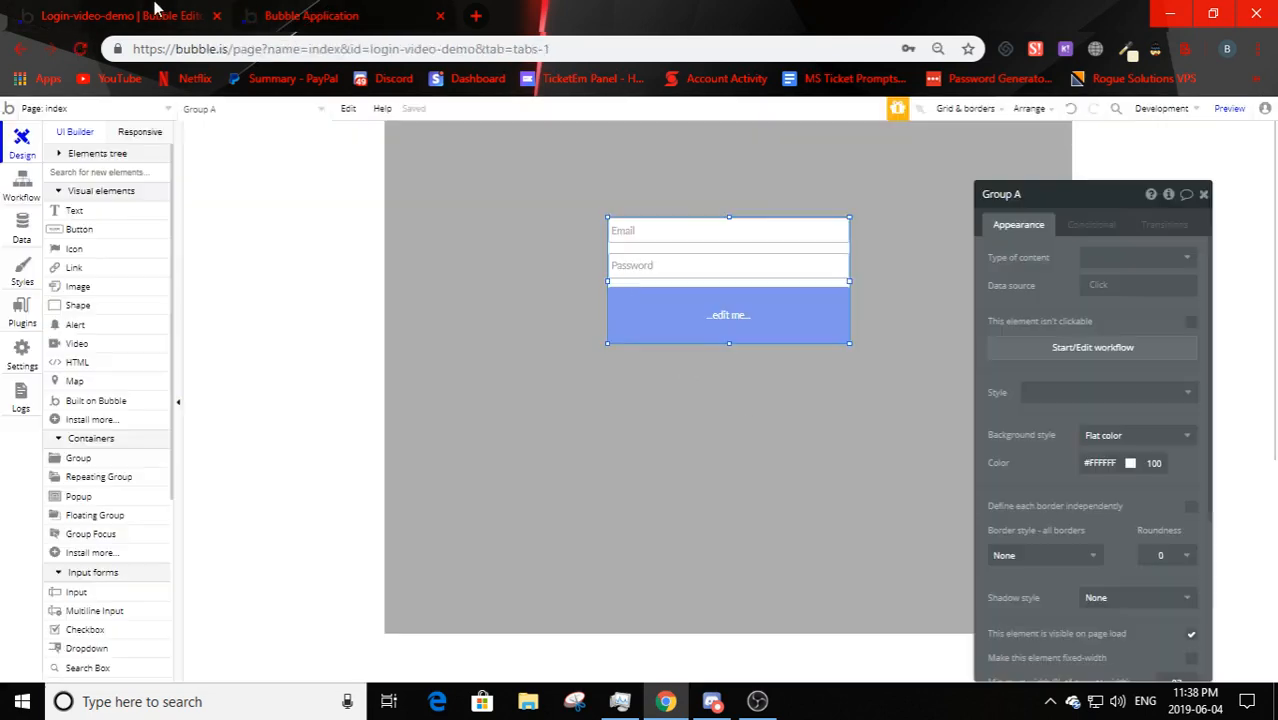
scroll(1170, 565, "down", 5)
key("ctrl+Tab")
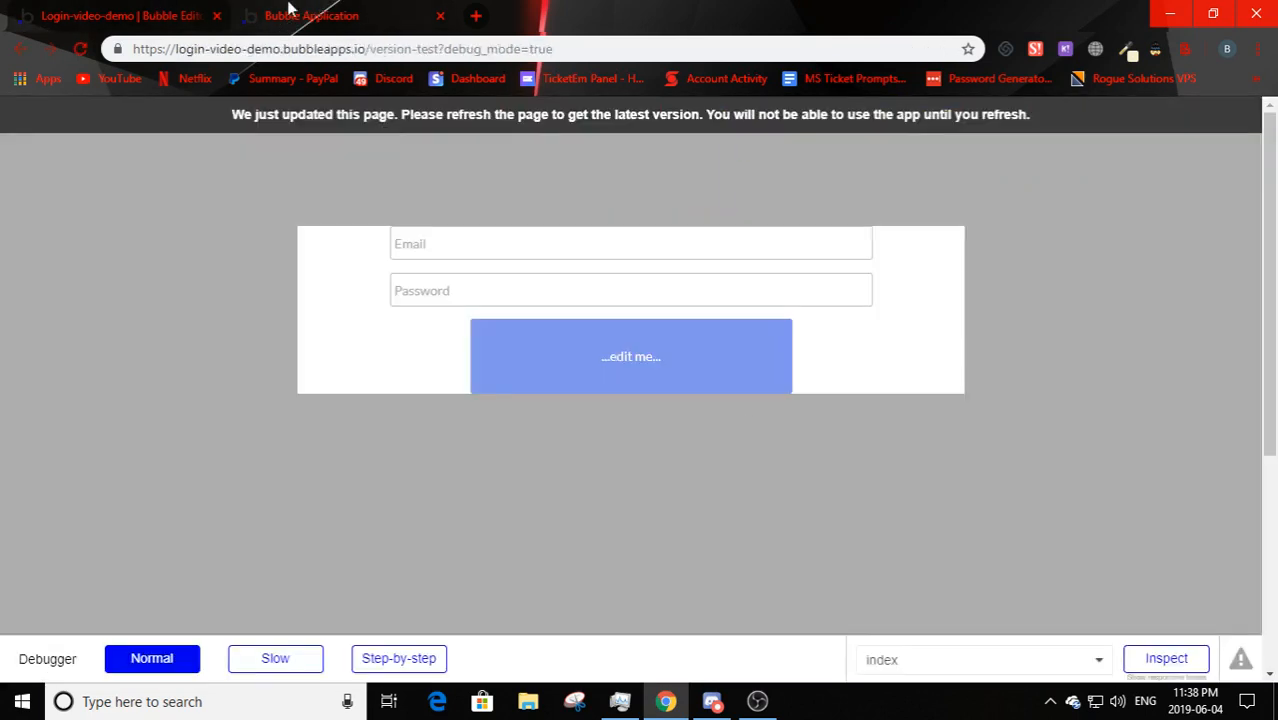
key("ctrl+Tab")
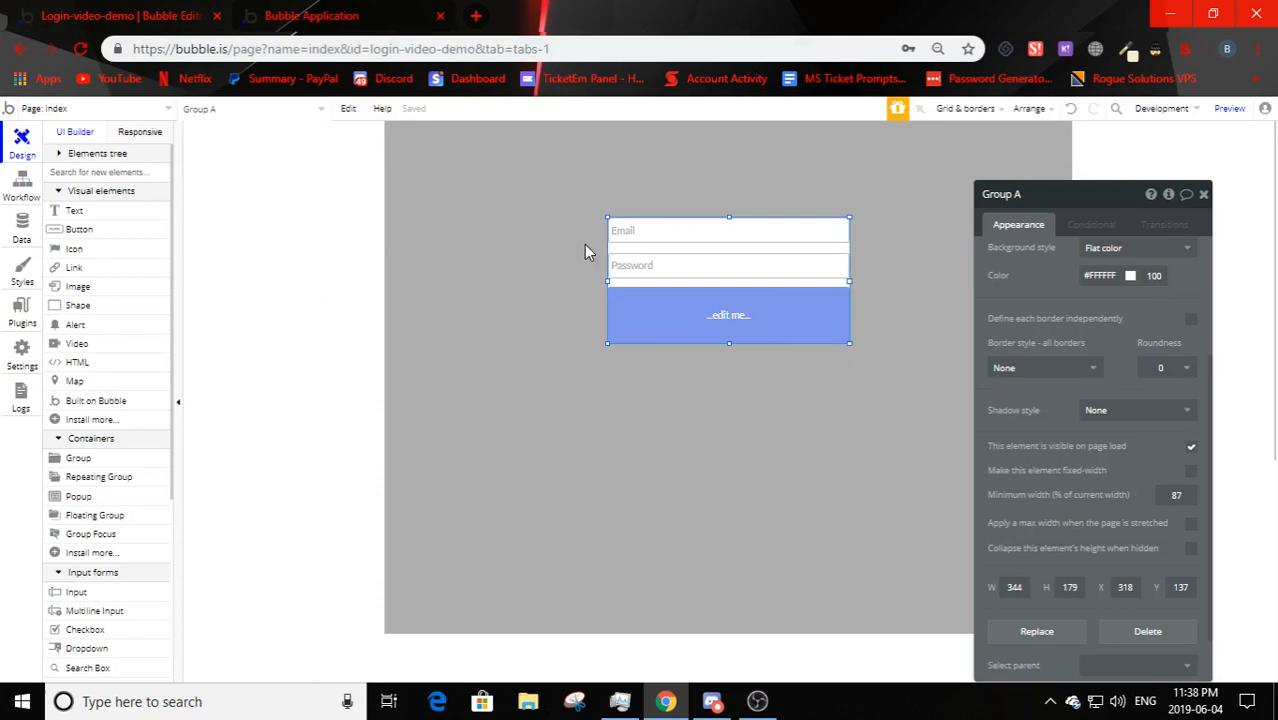
left_click(745, 242)
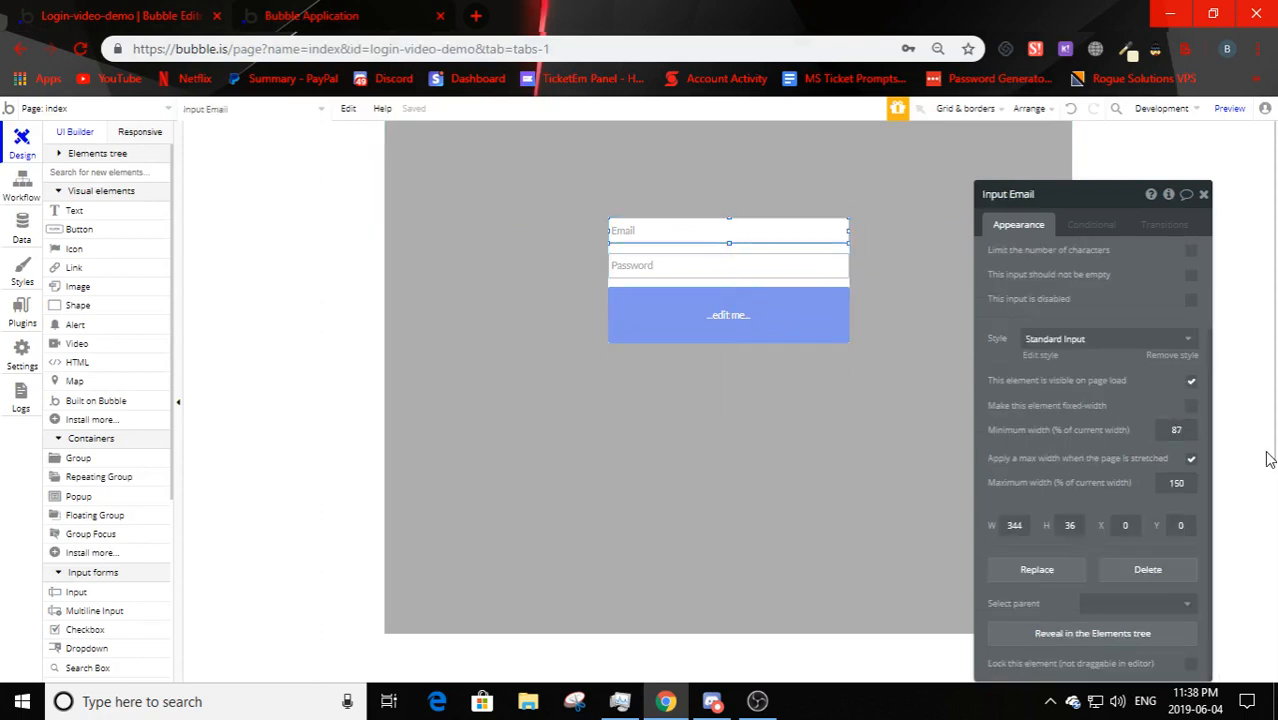
left_click(688, 262)
left_click(685, 328)
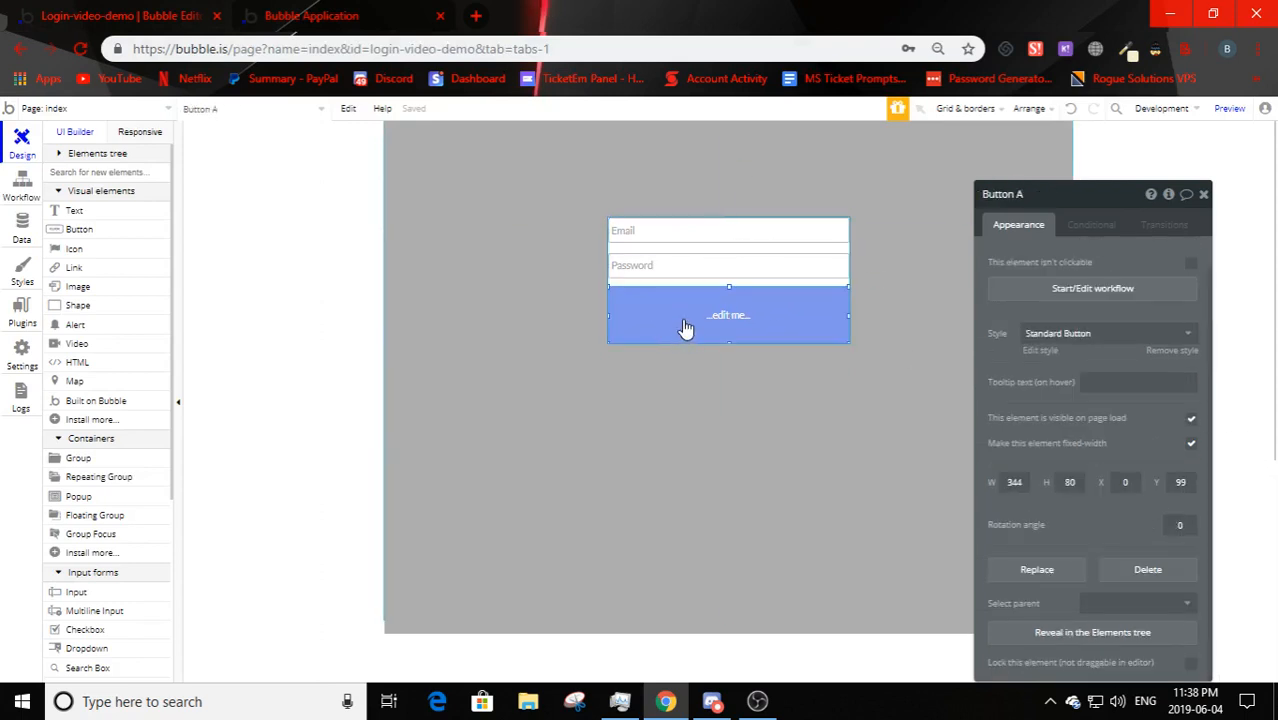
left_click(303, 12)
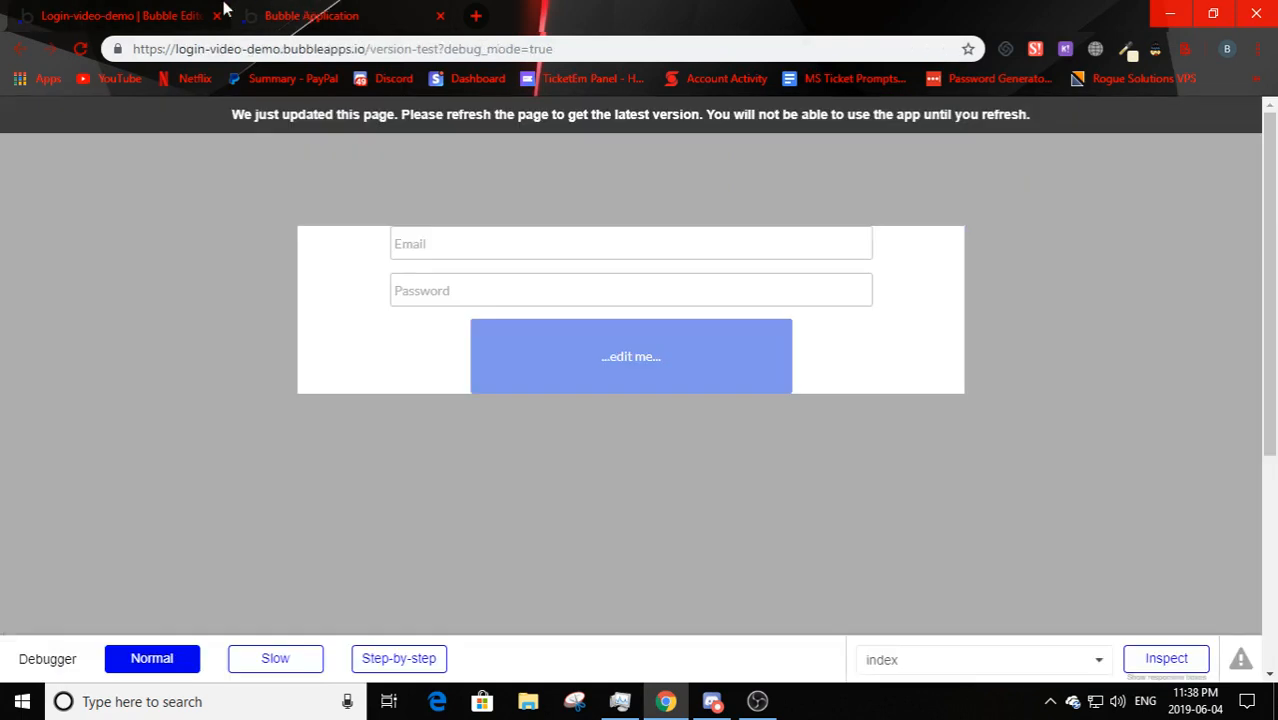
left_click(222, 10)
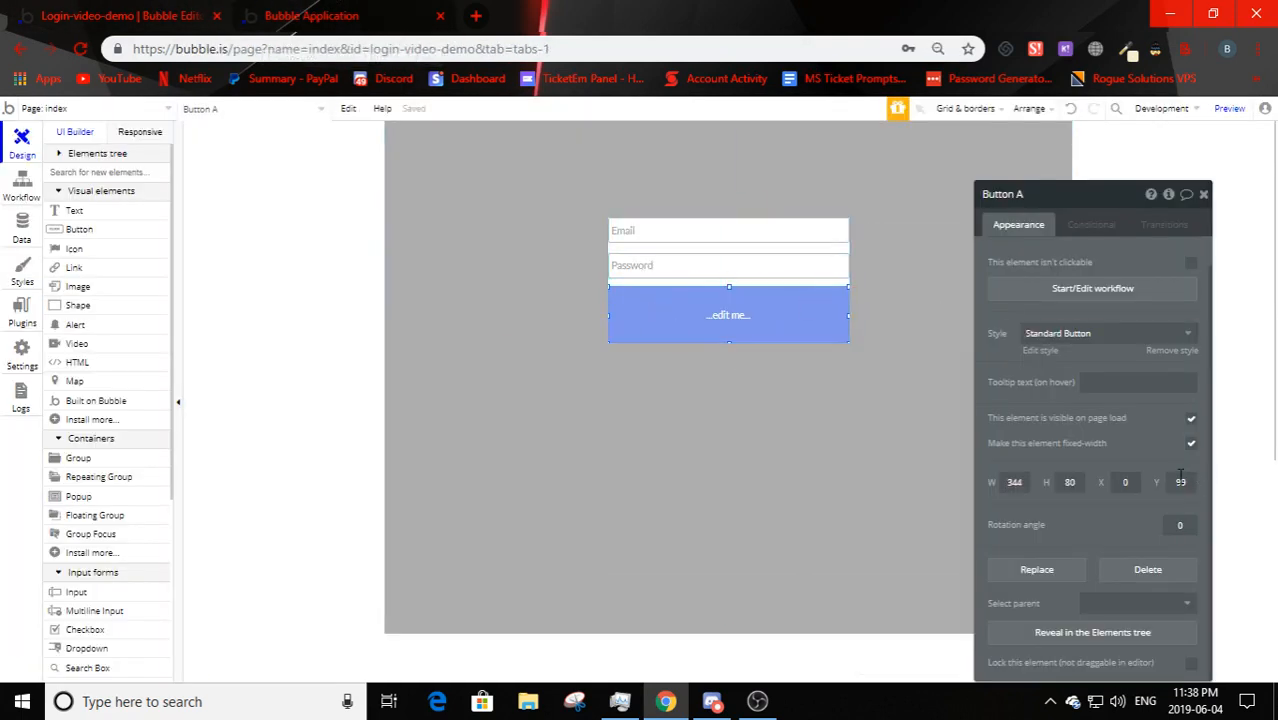
- Make Group A fixed-width at 344 px and check the compact form in the preview
left_click(700, 266)
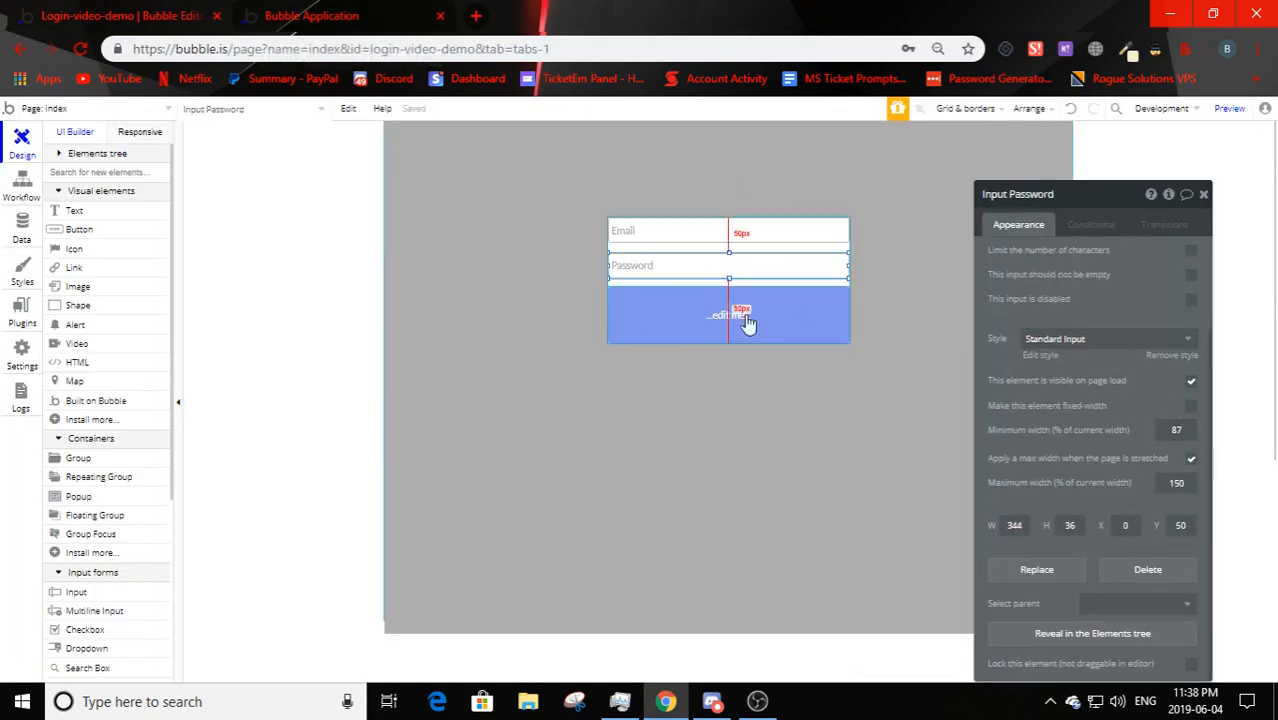
left_click(712, 296)
left_click(719, 284)
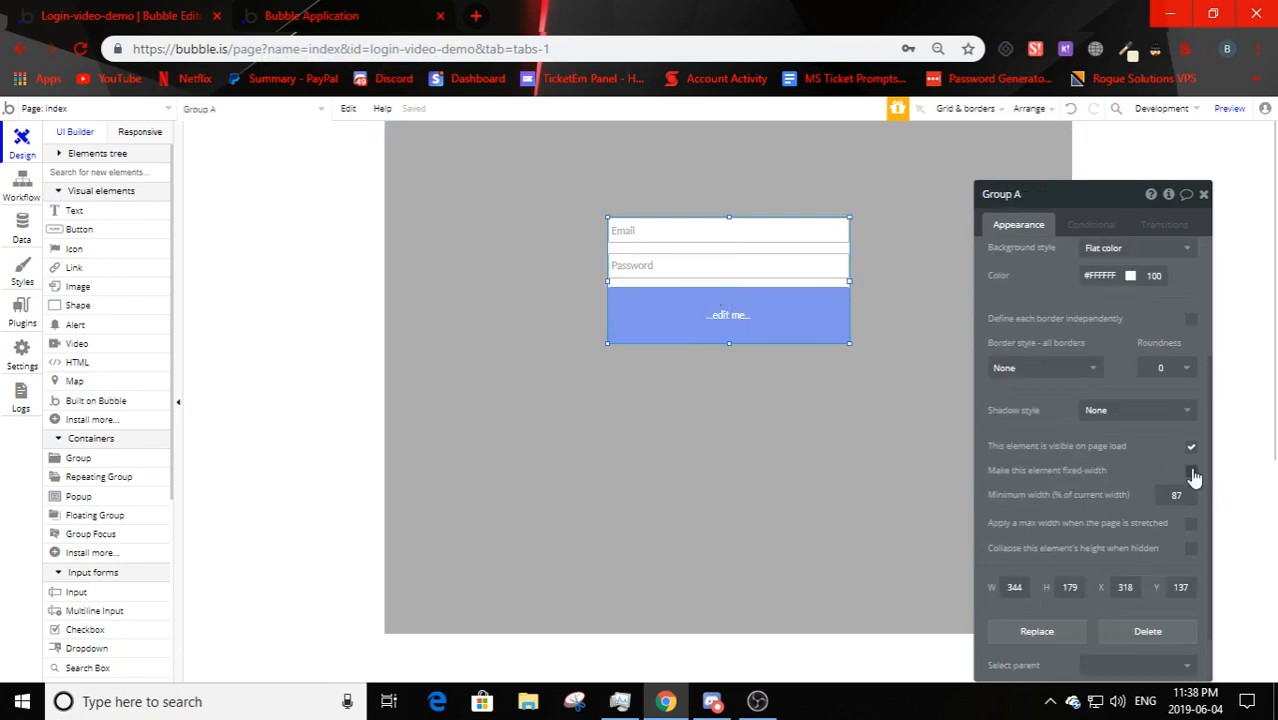
left_click(1191, 471)
left_click(445, 10)
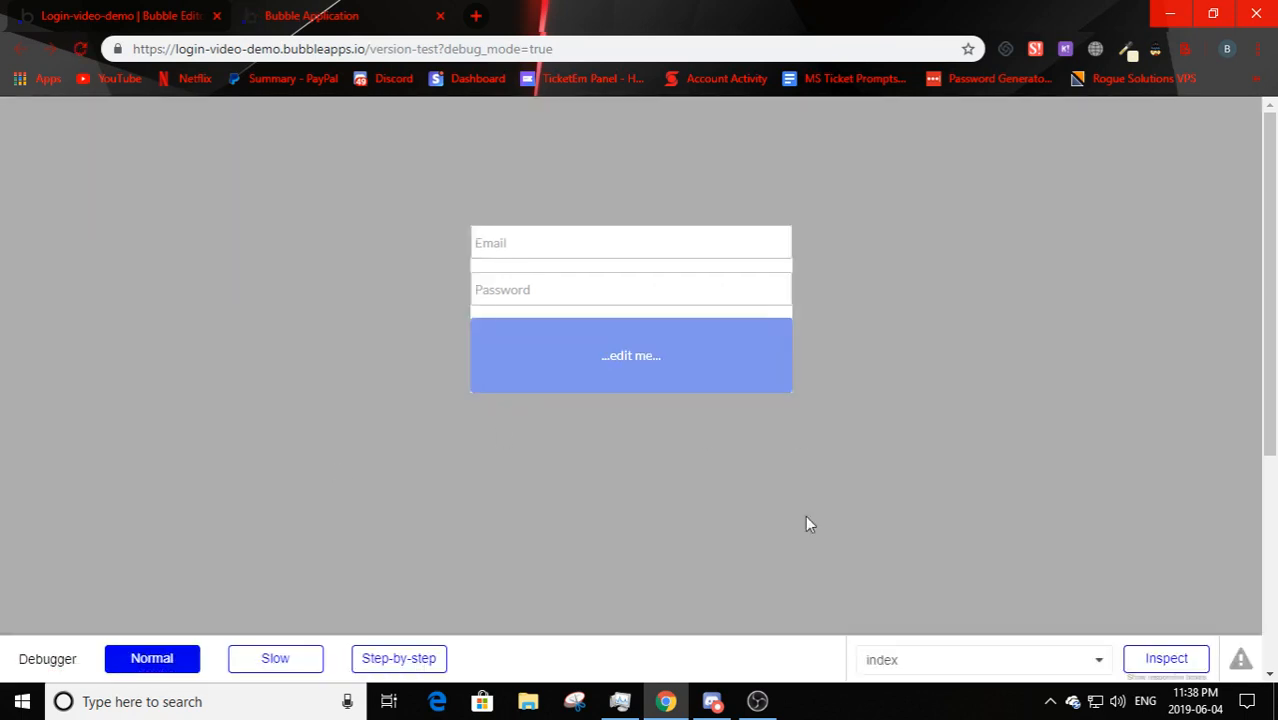
key("ctrl+shift+Tab")
- Enlarge the form group and set the button's height to 36 to match the inputs
left_click_drag(845, 344, 868, 372)
double_click(810, 371)
right_click(748, 314)
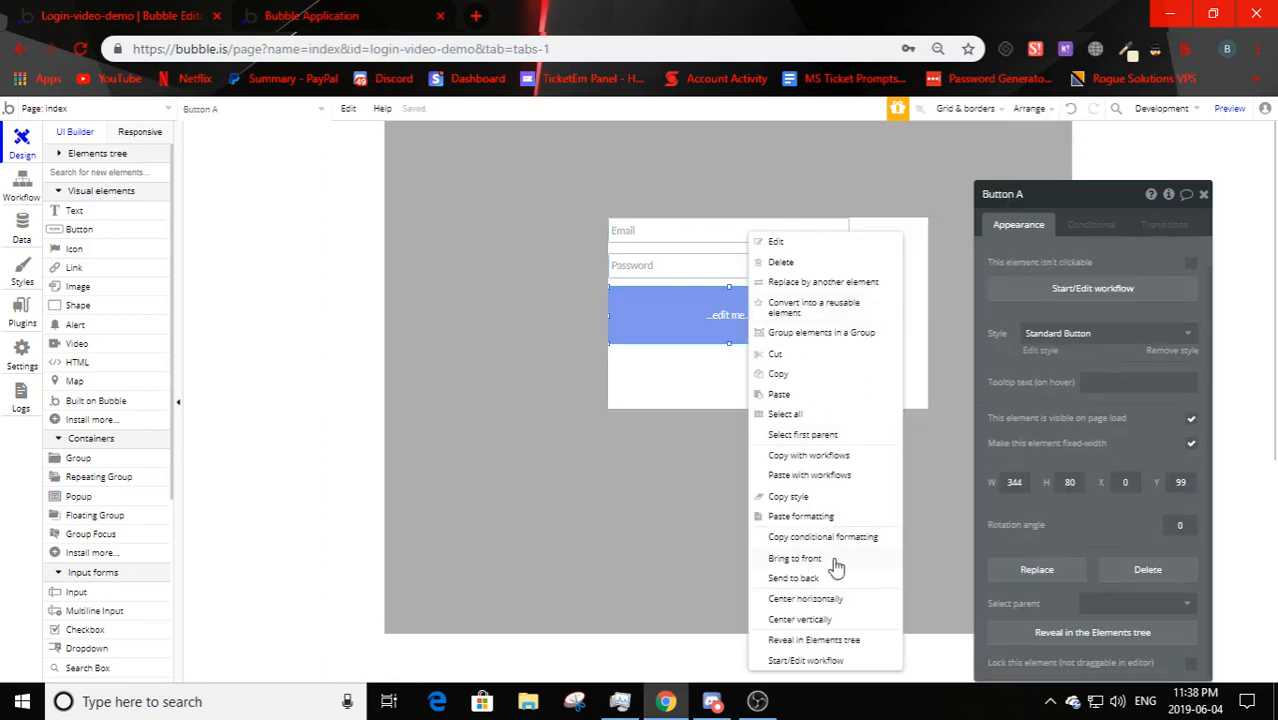
left_click(682, 265)
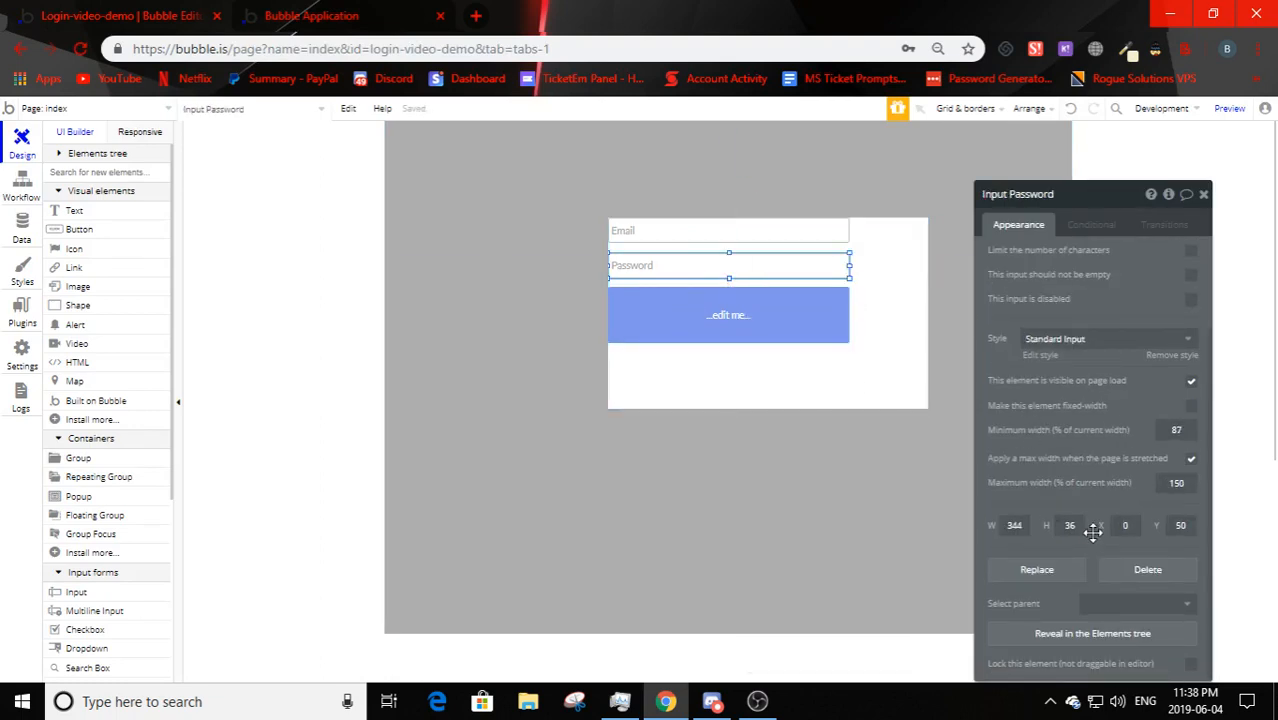
left_click(764, 338)
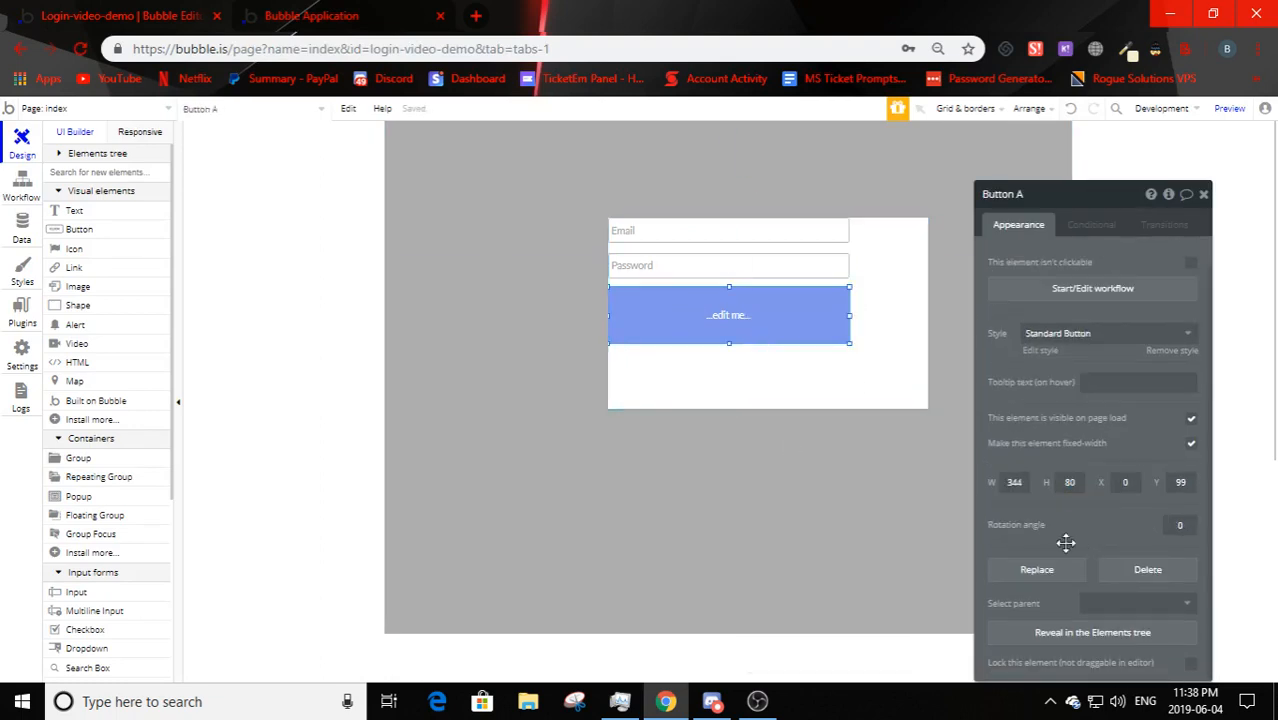
double_click(1070, 482)
type("36")
- Centre the button, Password and Email inputs horizontally within the group
right_click(758, 313)
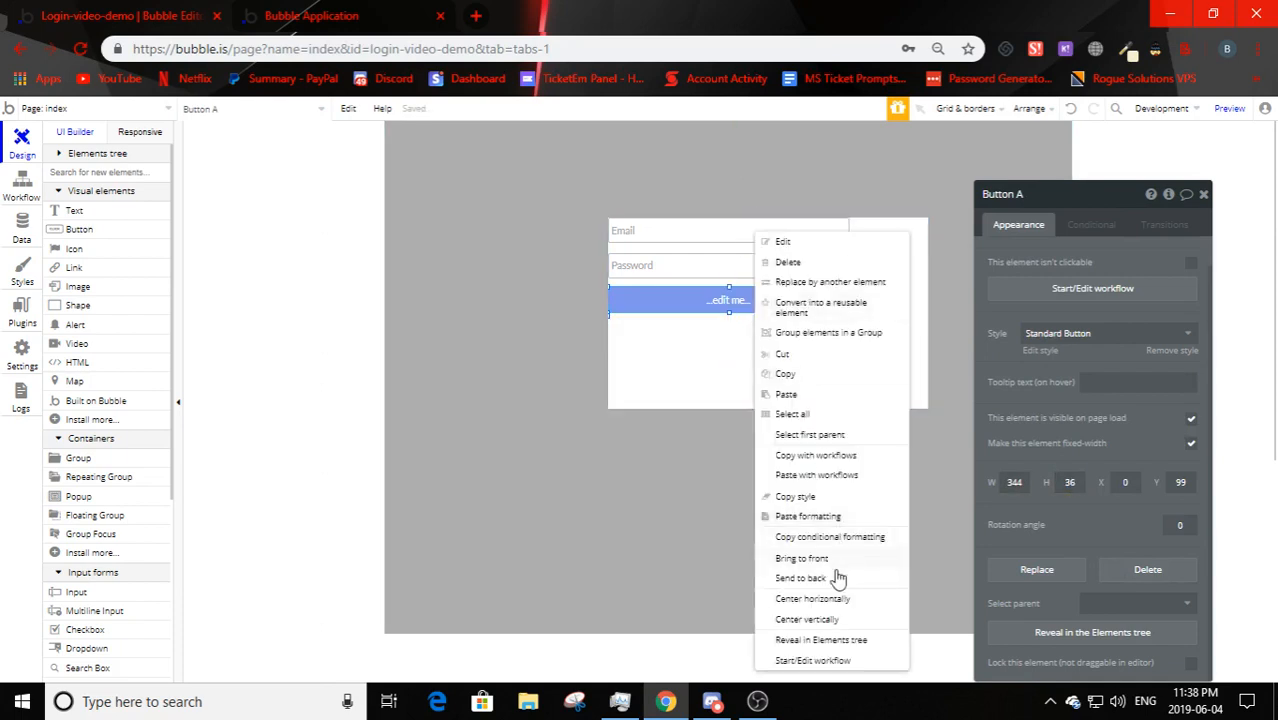
left_click(812, 598)
right_click(750, 268)
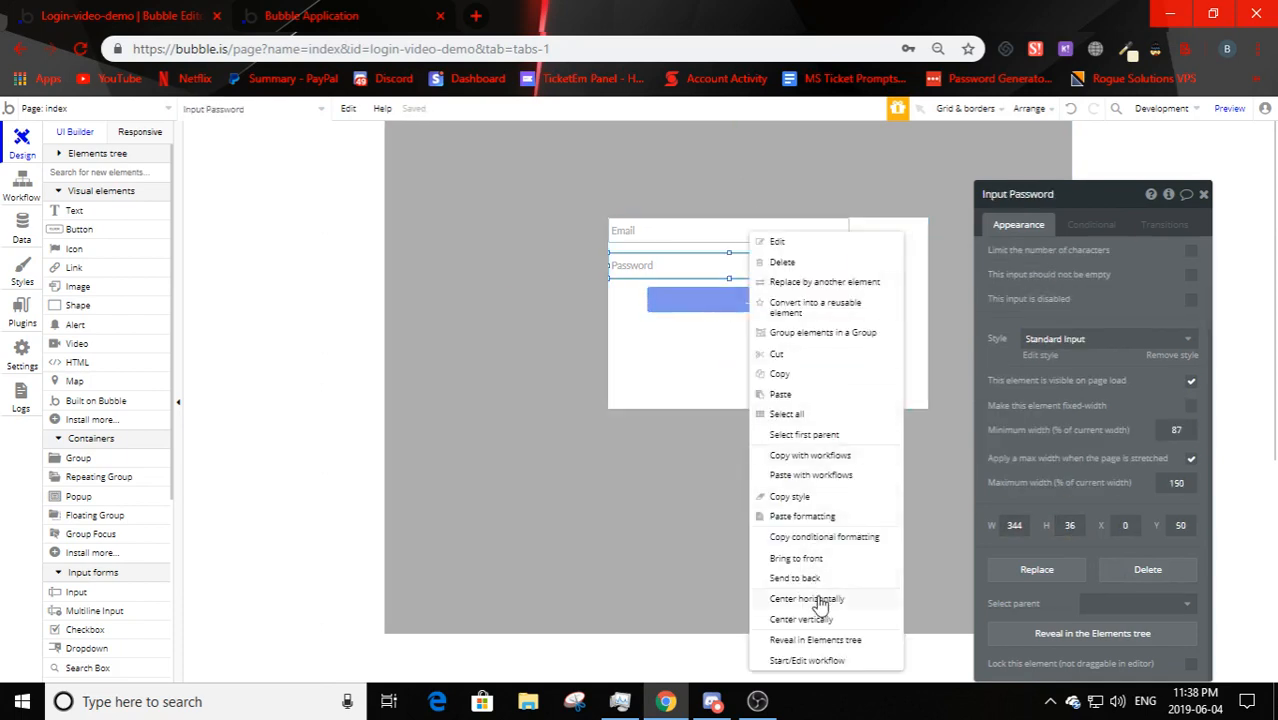
left_click(818, 600)
right_click(748, 234)
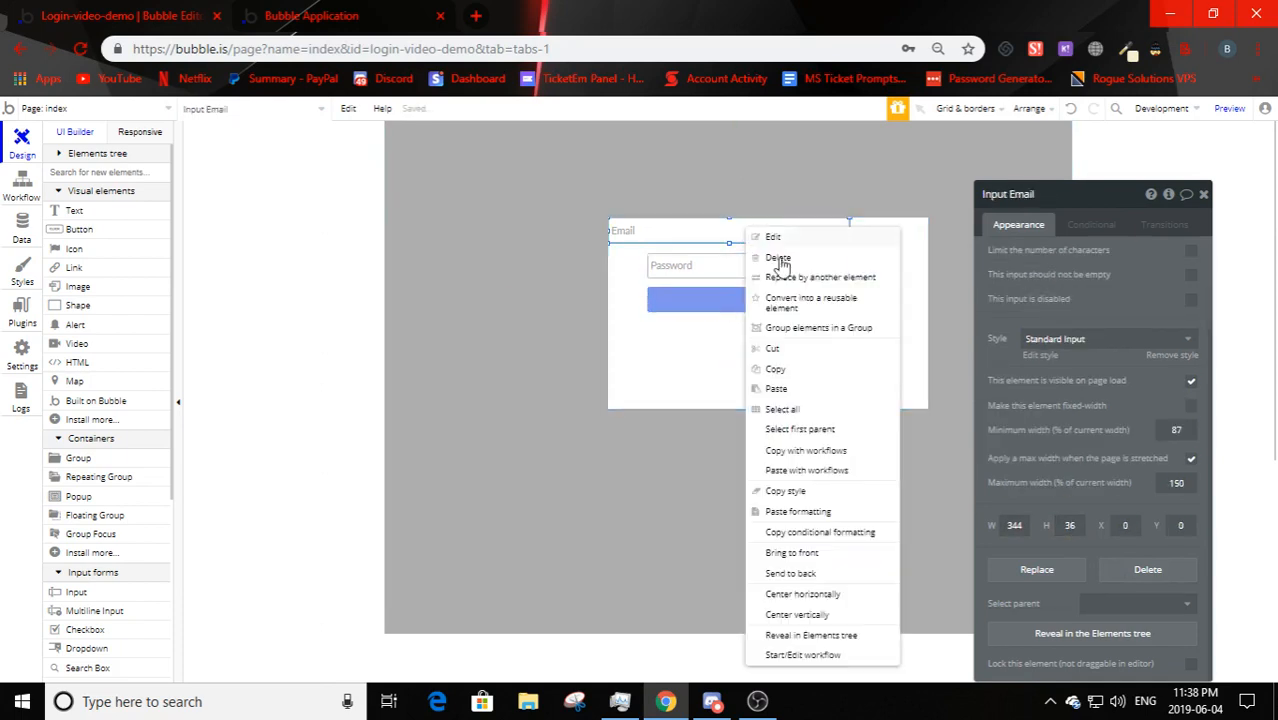
left_click(812, 595)
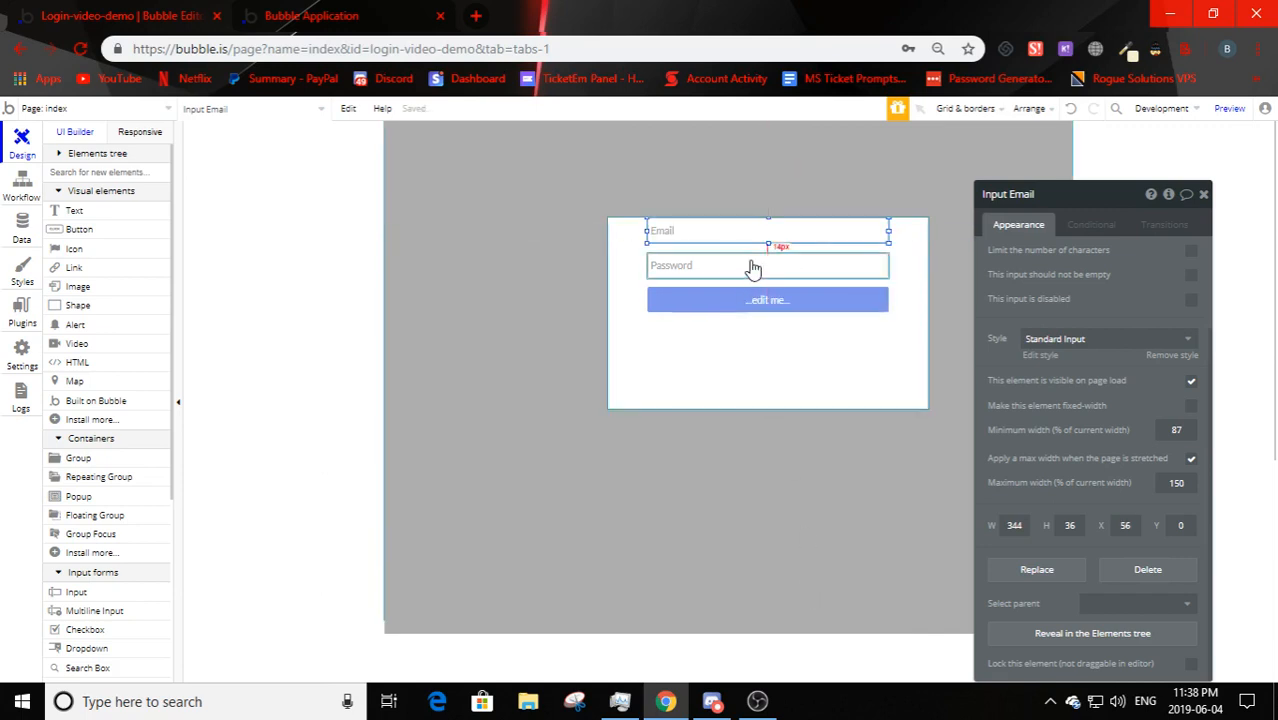
- Drag the login group's top edge upward to make it 456×332
left_click(762, 404)
left_click_drag(767, 219, 769, 175)
left_click(767, 410)
left_click(766, 398)
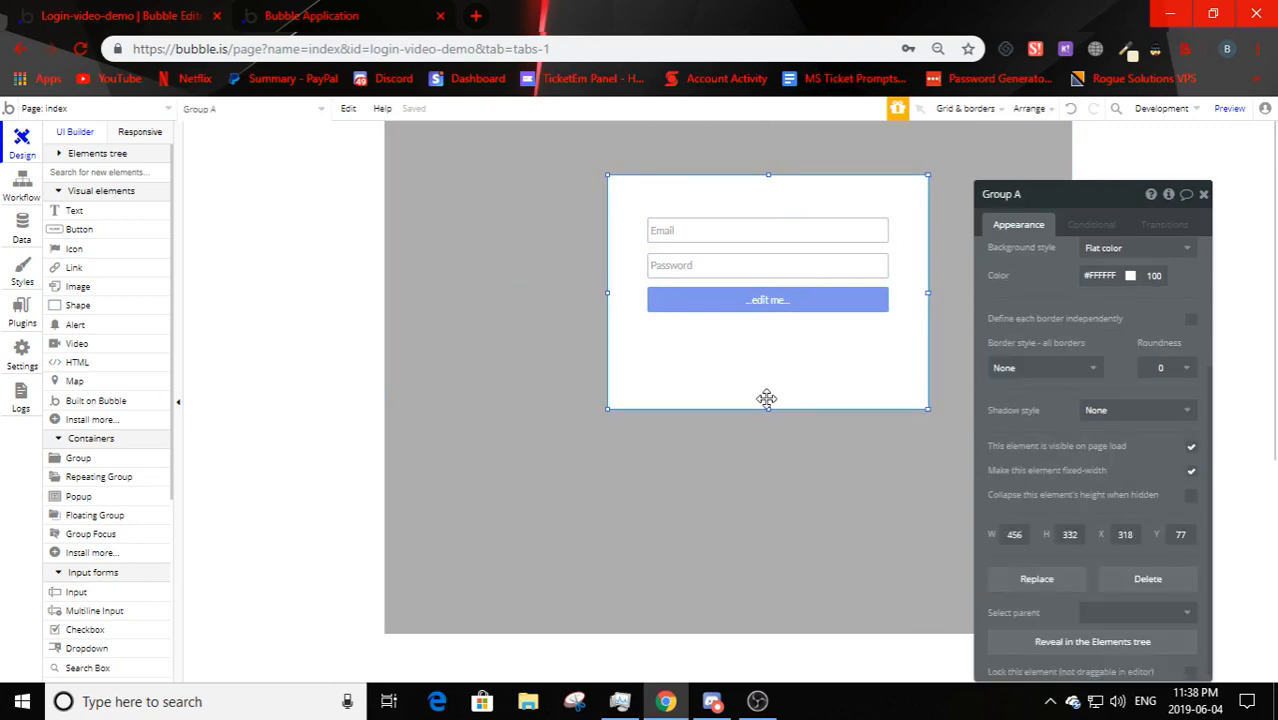
- Shorten the login group to 254 high with a solid border and roundness 10
left_click_drag(767, 409, 767, 354)
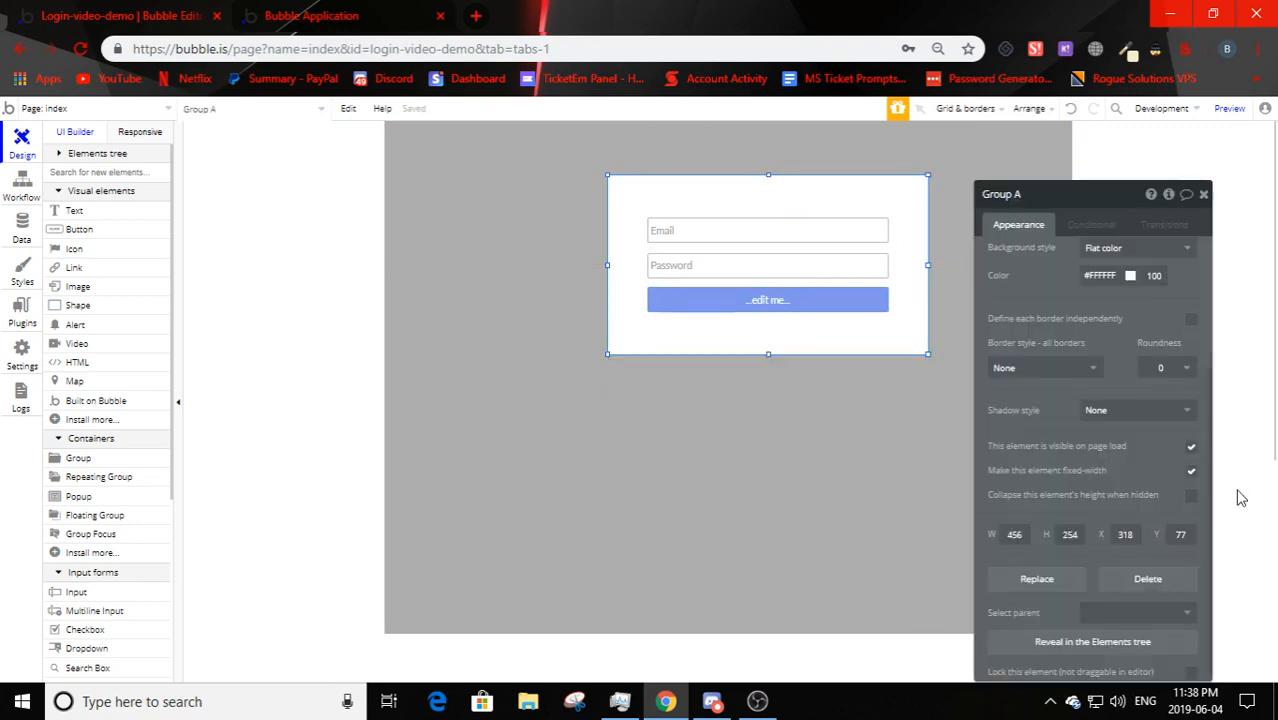
left_click(1133, 410)
scroll(1070, 400, "up", 1)
left_click(1041, 463)
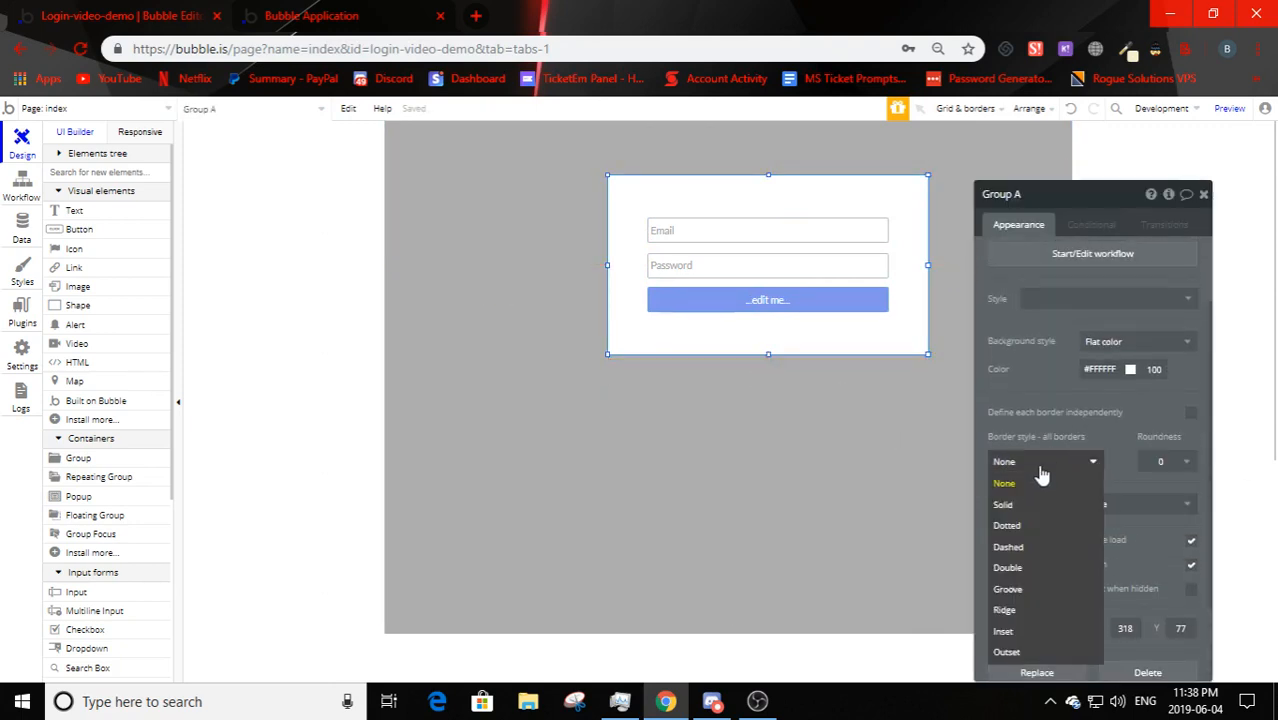
left_click(1033, 505)
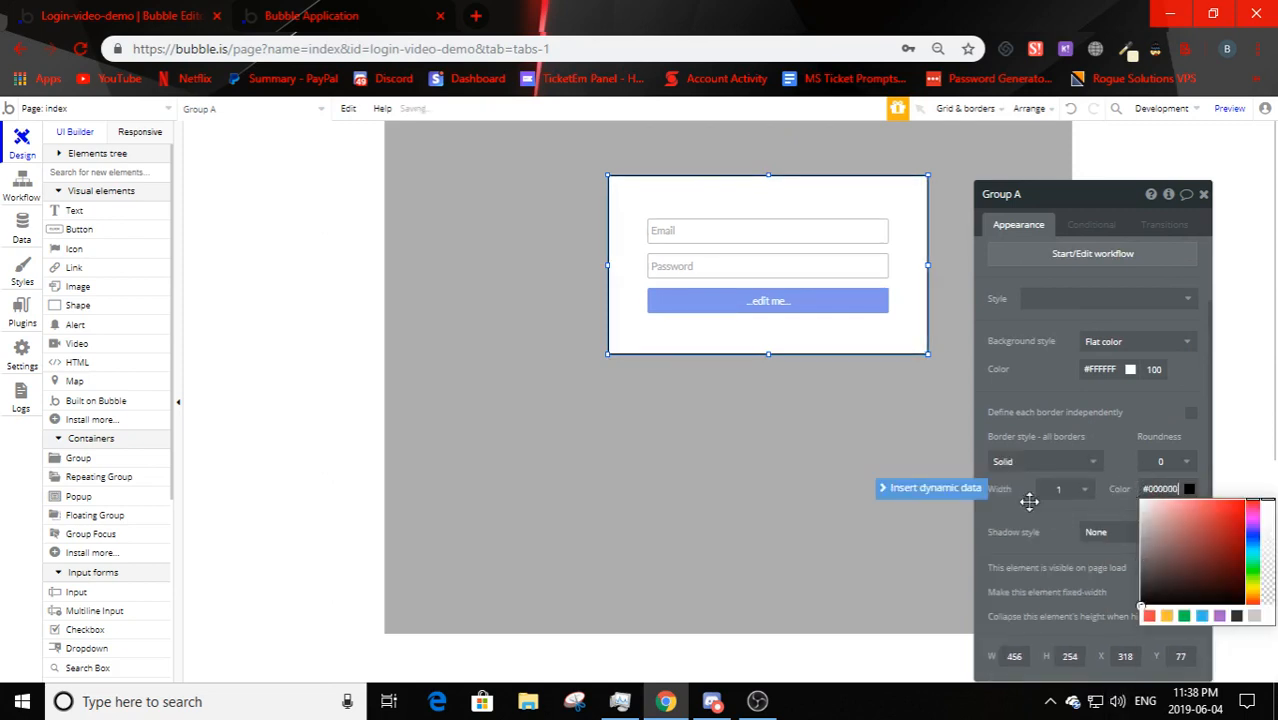
left_click(1163, 461)
left_click(1170, 571)
- Centre the login group horizontally on the page
left_click(668, 371)
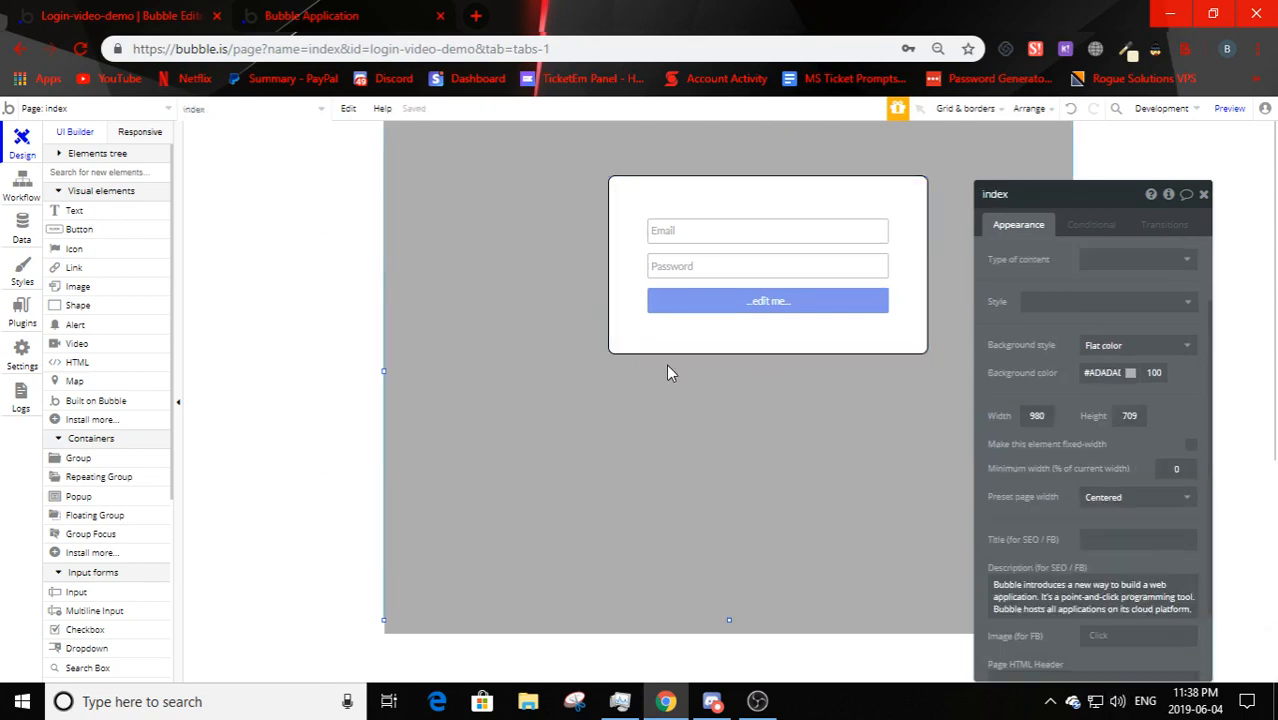
left_click_drag(738, 338, 713, 328)
right_click(713, 328)
left_click(771, 599)
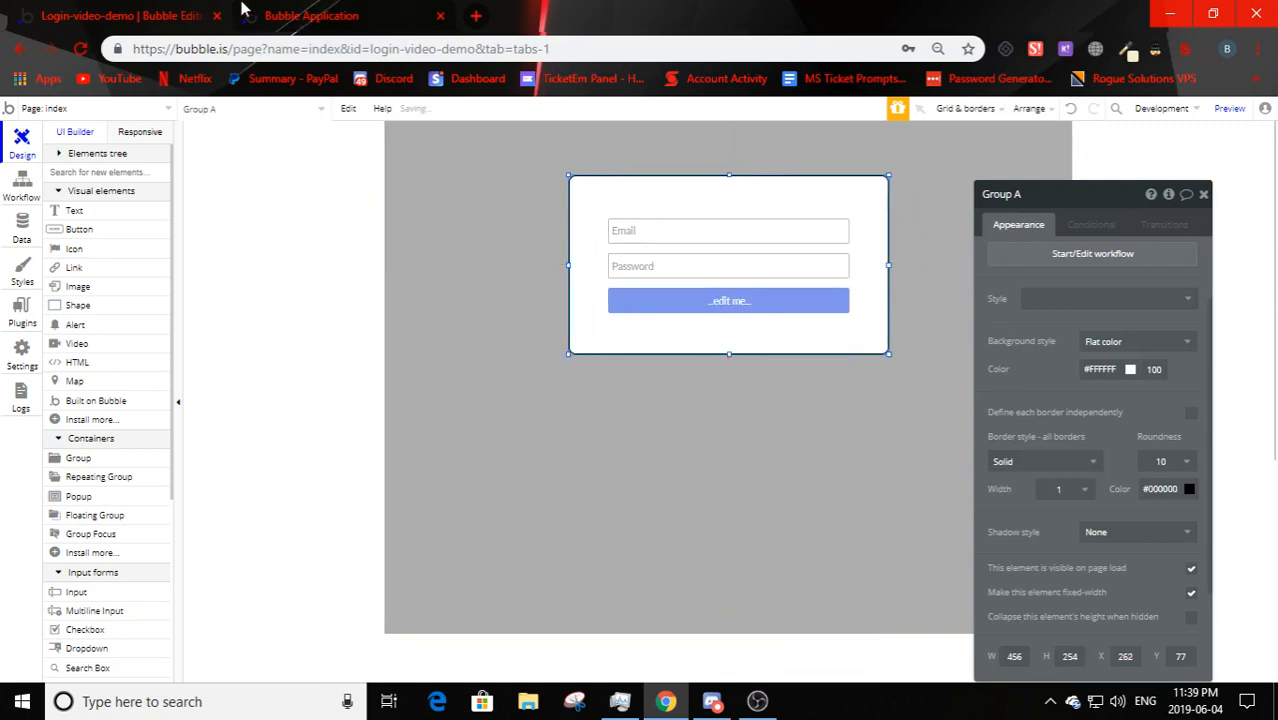
- Check the preview, then view the '...edit me...' button's conditional states
left_click(305, 15)
left_click(118, 15)
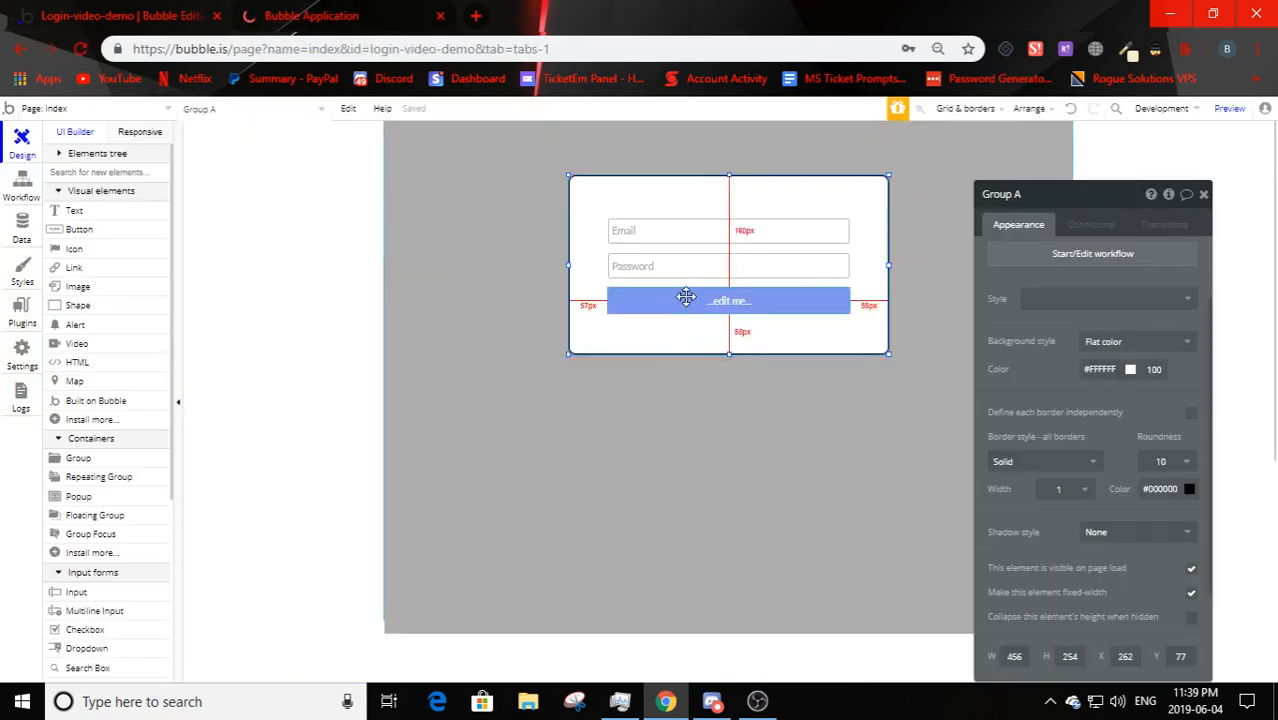
left_click(729, 301)
left_click(1074, 227)
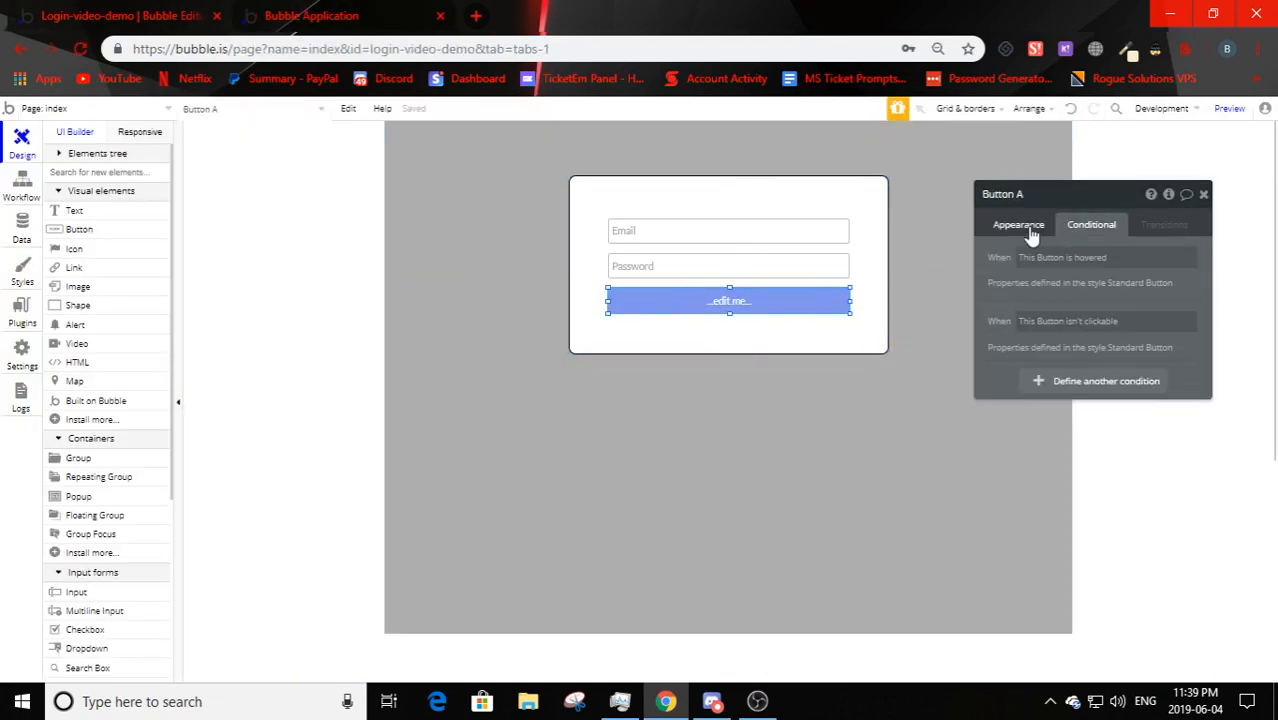
- Relabel the button 'Login' and place a widened Text element above the Email field
left_click(1022, 228)
left_click(1035, 260)
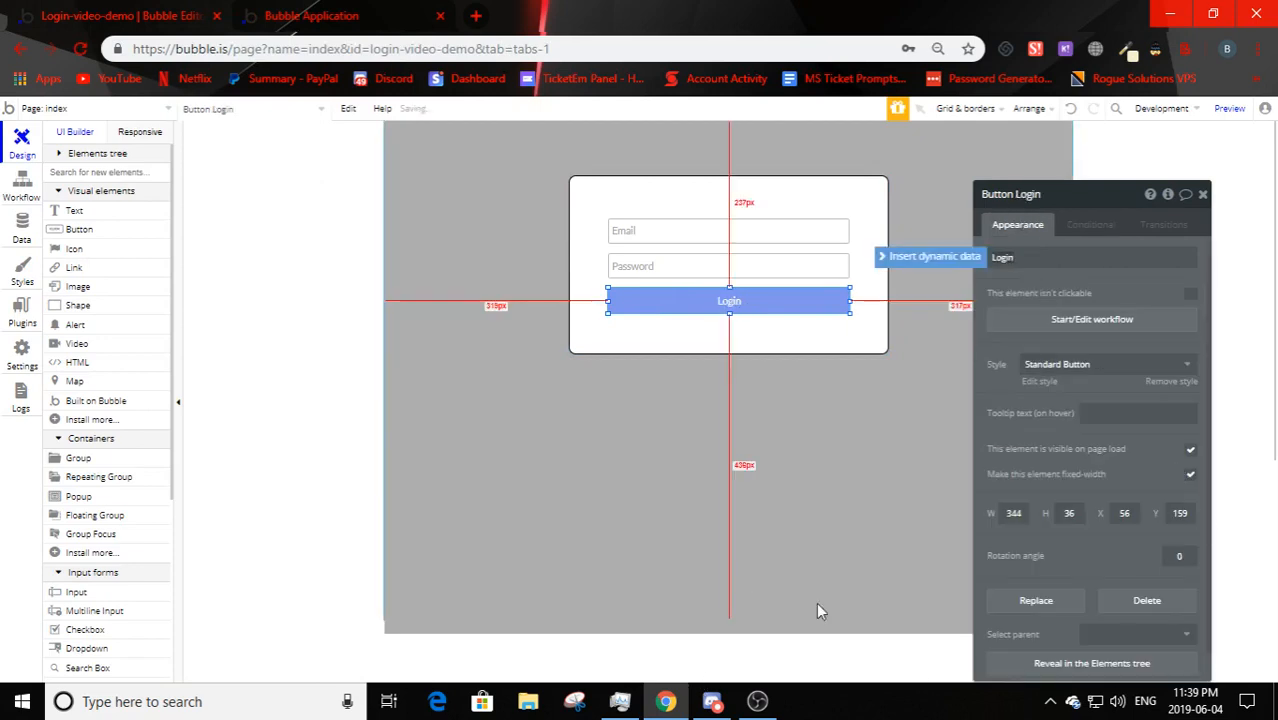
left_click(74, 211)
mouse_move(634, 185)
left_mouse_down()
mouse_move(699, 226)
mouse_move(631, 196)
left_mouse_up()
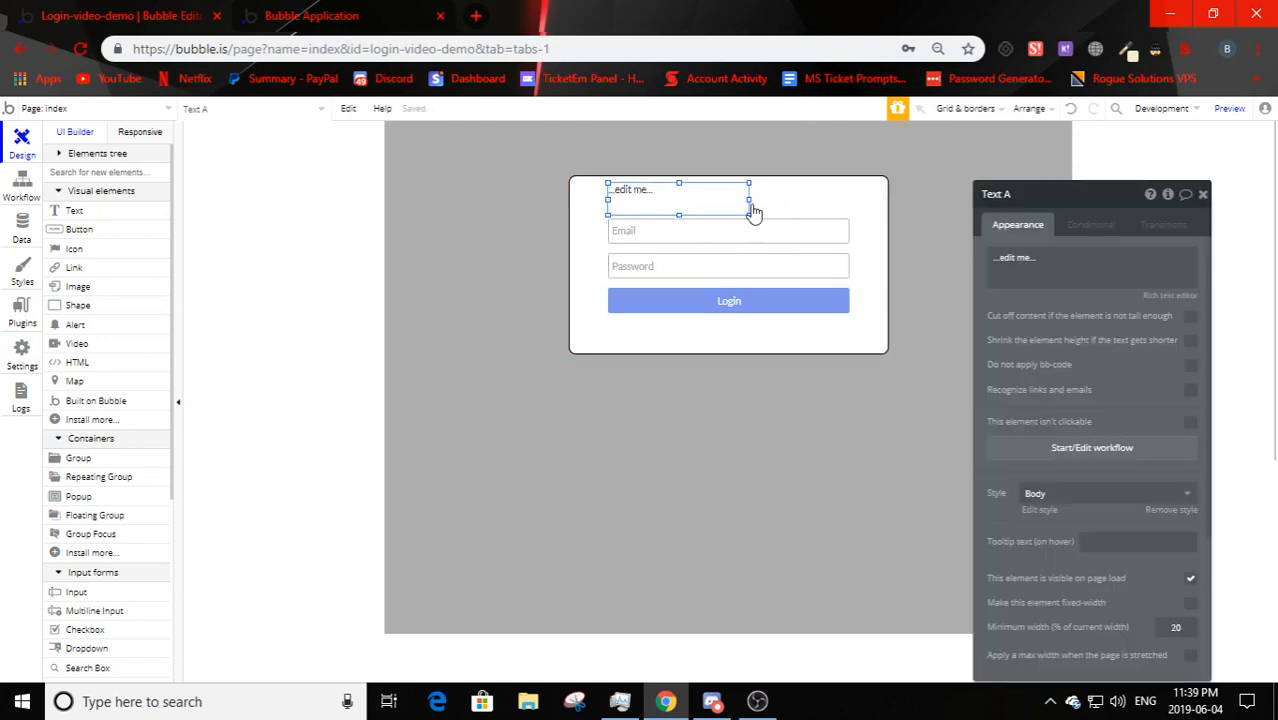
left_click_drag(748, 200, 849, 200)
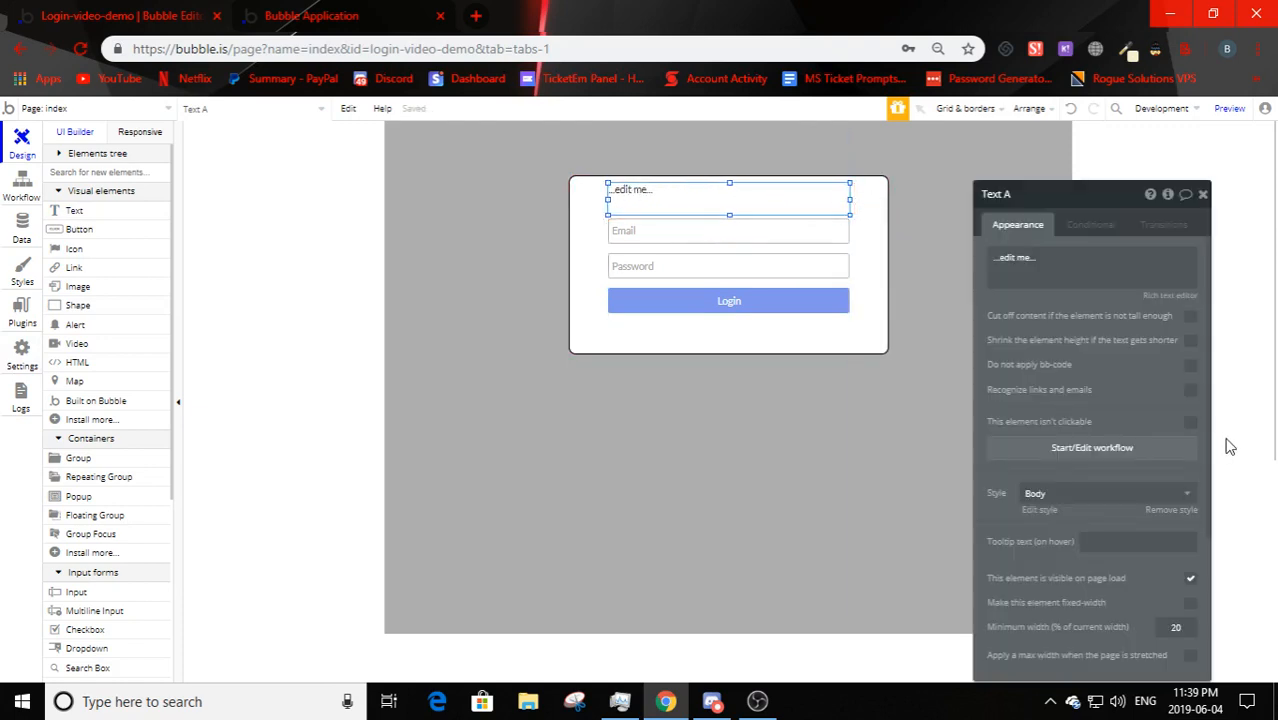
- Make the new text a centred, bold, size 24 heading reading 'Login'
left_click(1073, 494)
left_click(1127, 528)
scroll(1078, 470, "down", 1)
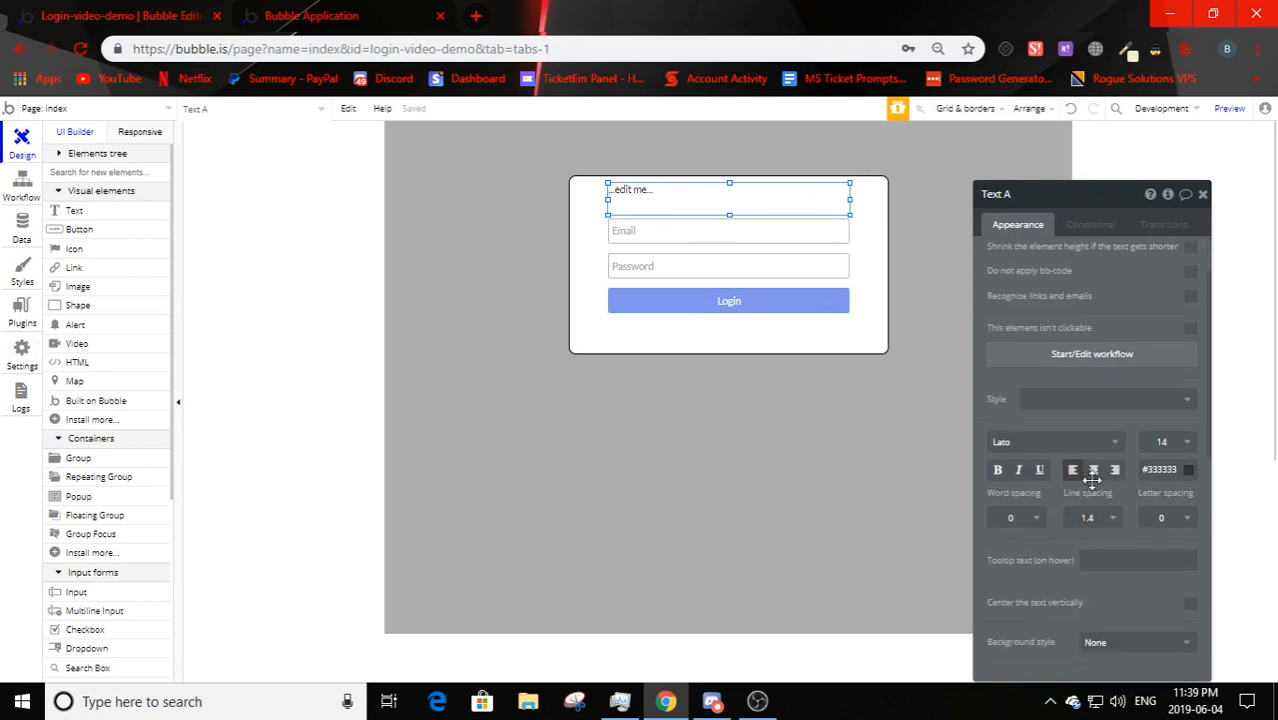
left_click(1093, 469)
left_click(1183, 470)
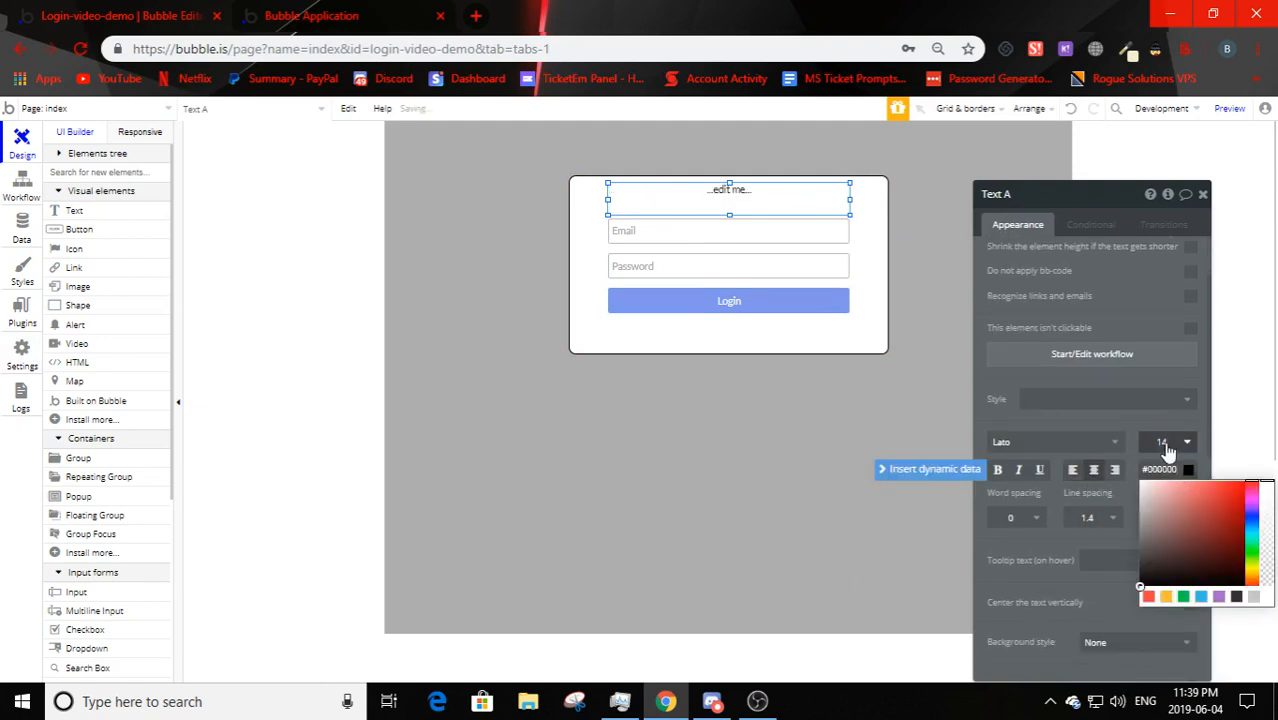
left_click(1168, 442)
left_click(1164, 655)
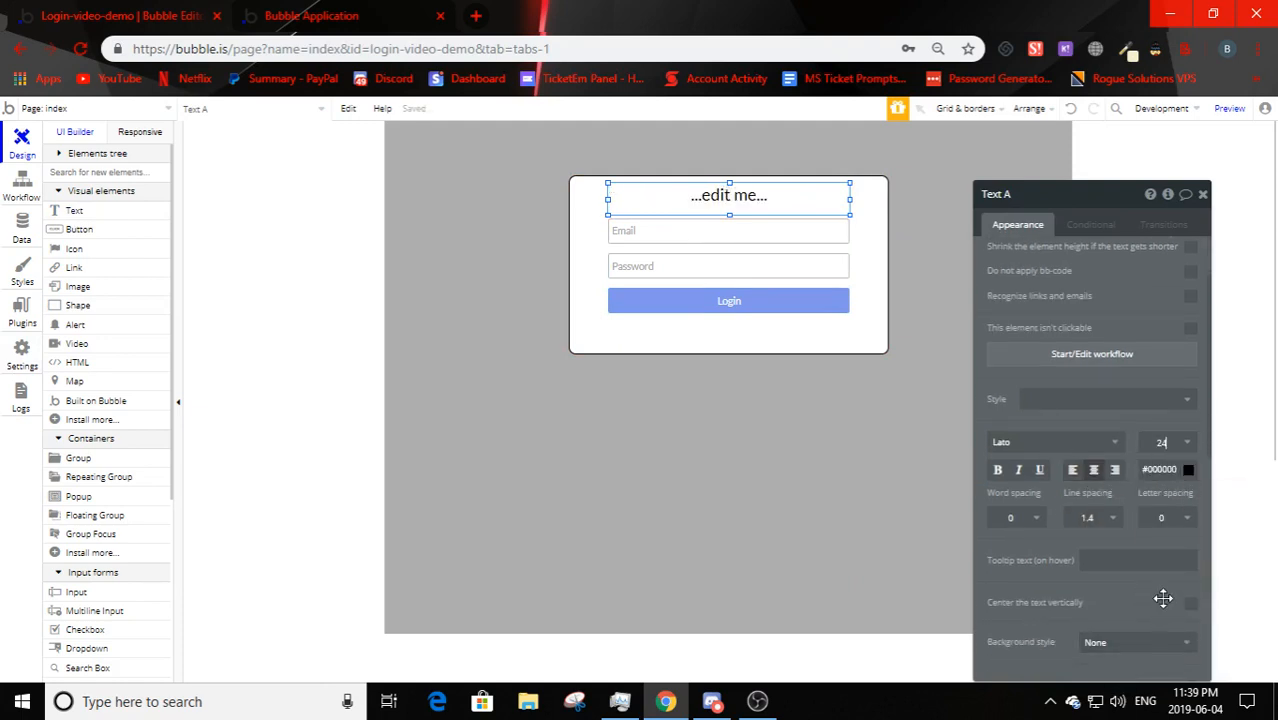
scroll(1062, 420, "up", 1)
left_click(998, 564)
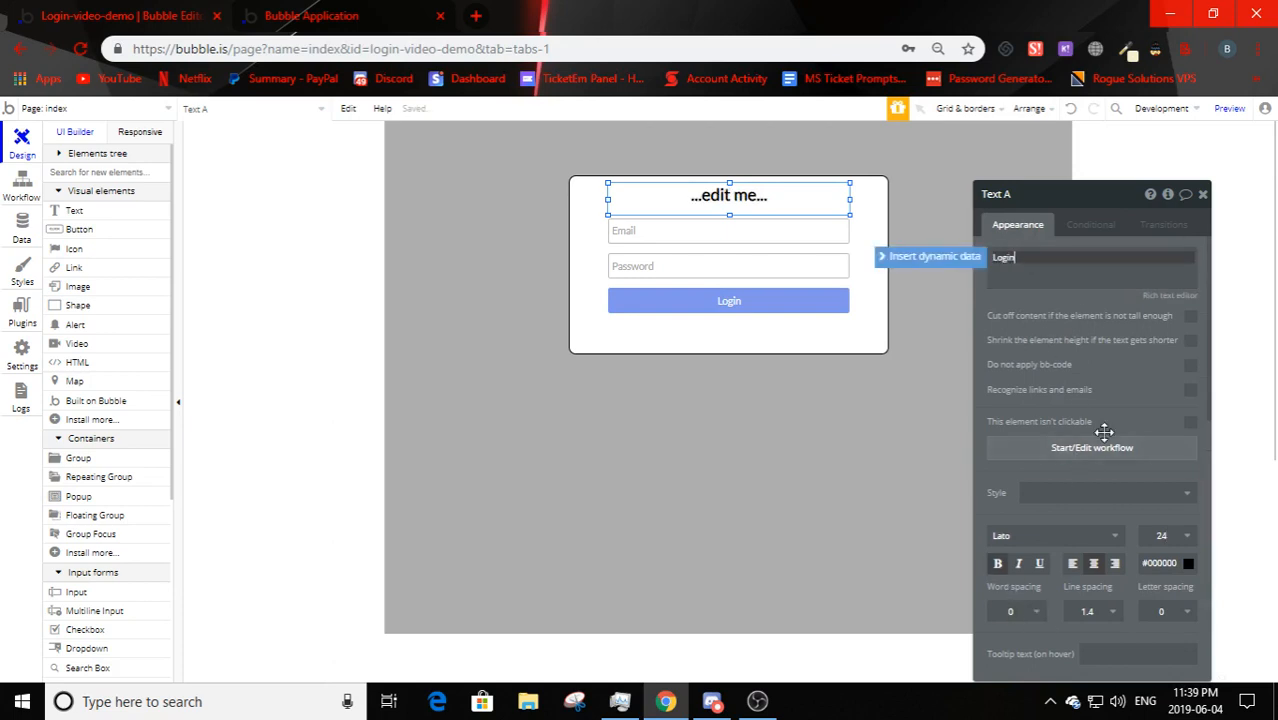
type("Login")
left_click(852, 438)
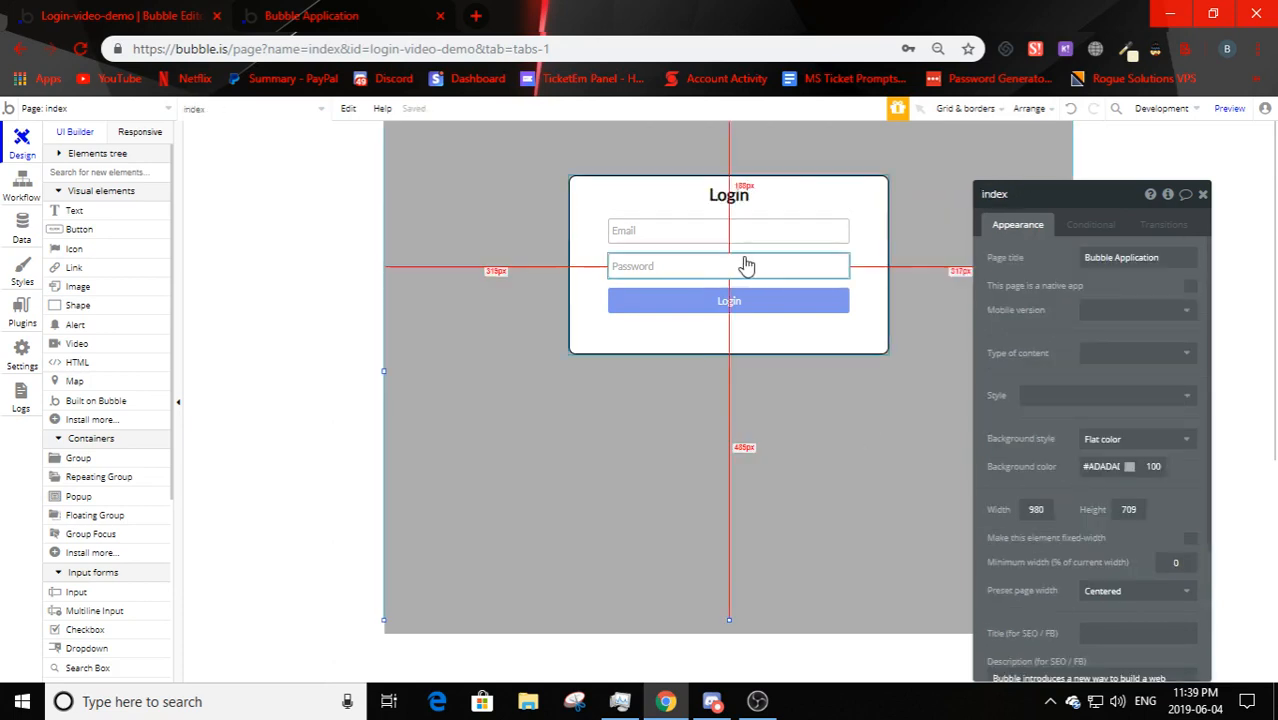
- Shorten the login group slightly by pulling its bottom edge up
left_click(727, 345)
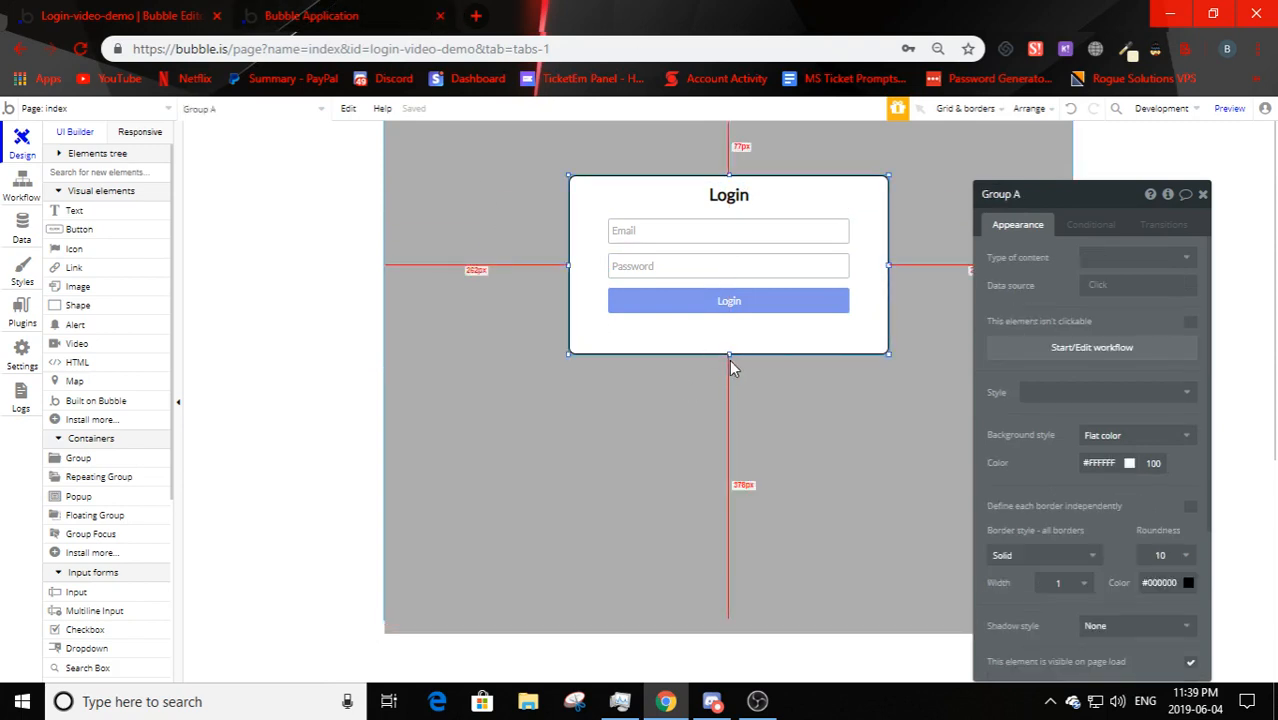
left_click(729, 356)
left_click(729, 350)
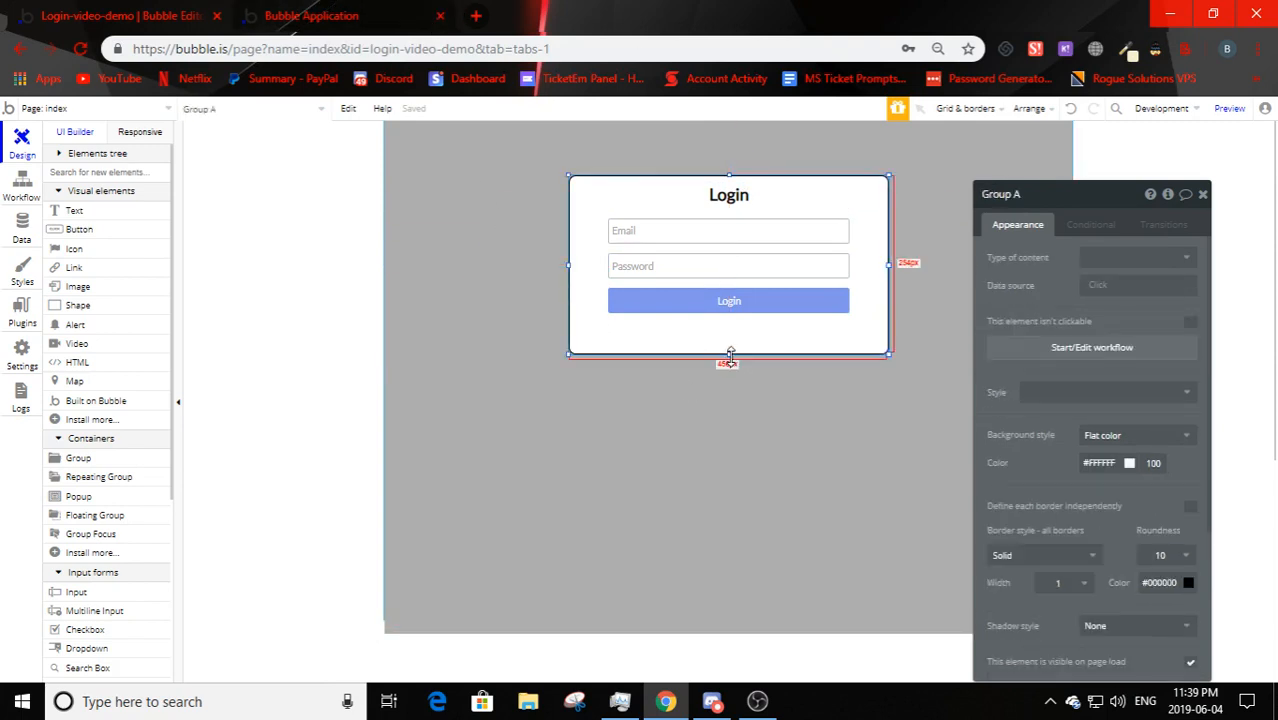
left_click(730, 356)
left_click(730, 356)
- Test the live preview by typing 'fghj' into Password, clearing it, and returning to the editor
left_click(311, 15)
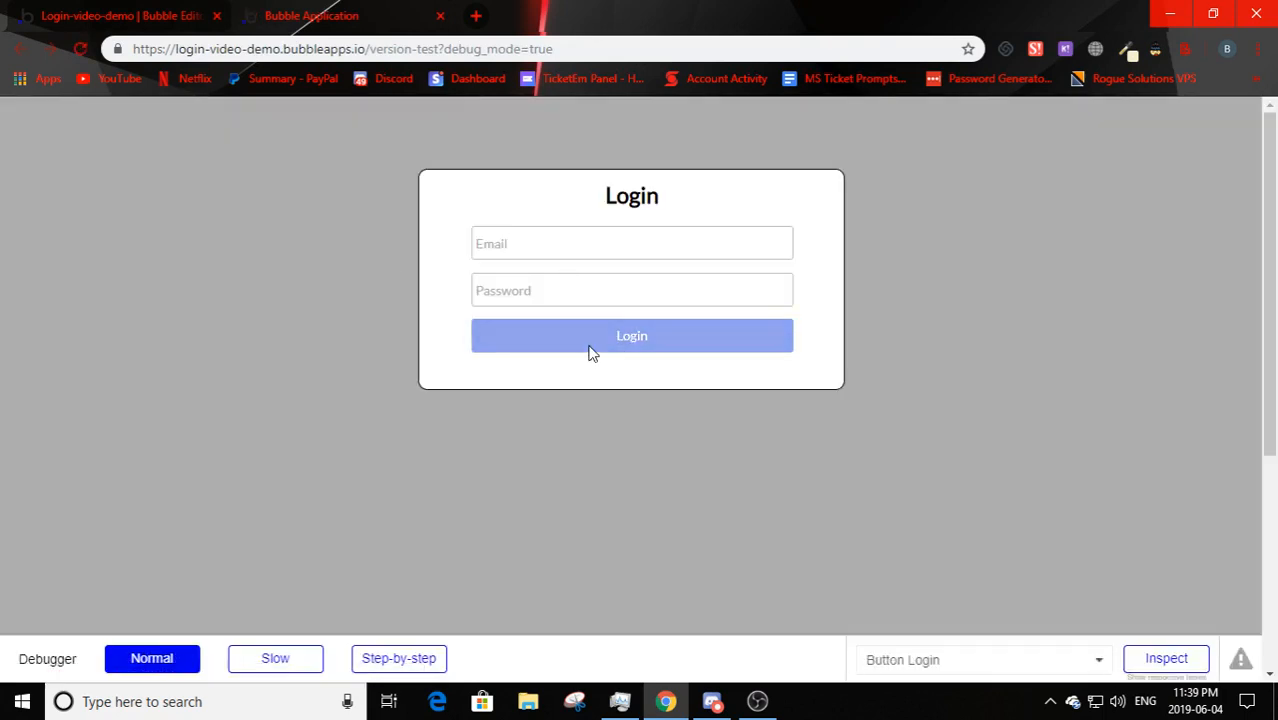
left_click(507, 293)
left_click(576, 327)
left_click(542, 291)
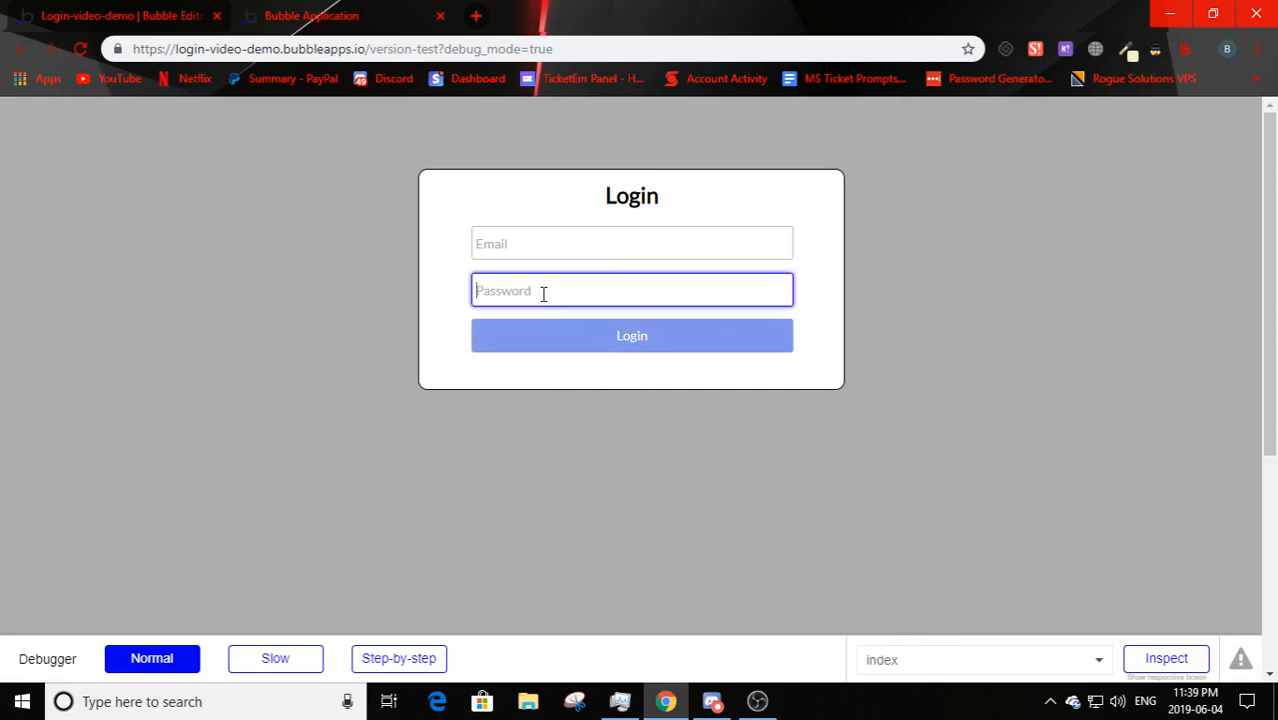
type("fghj")
key("BackSpace")
key("BackSpace")
key("BackSpace")
key("BackSpace")
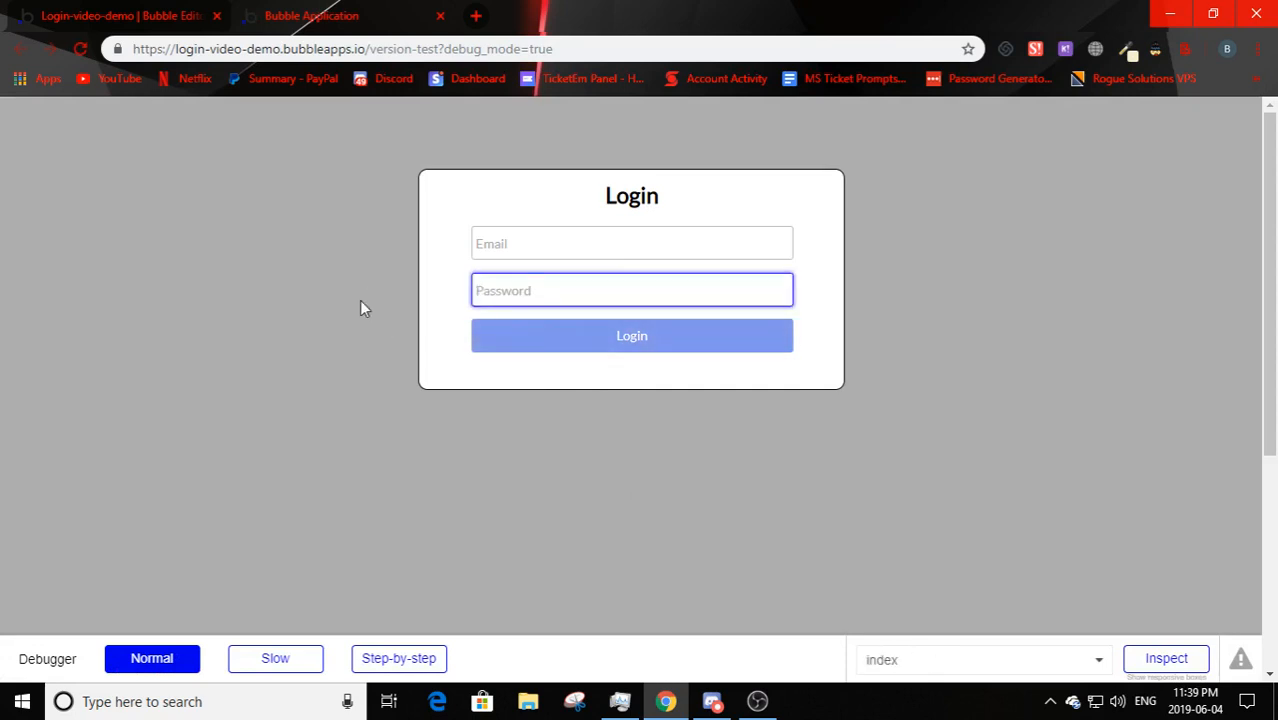
left_click(120, 15)
left_click(636, 231)
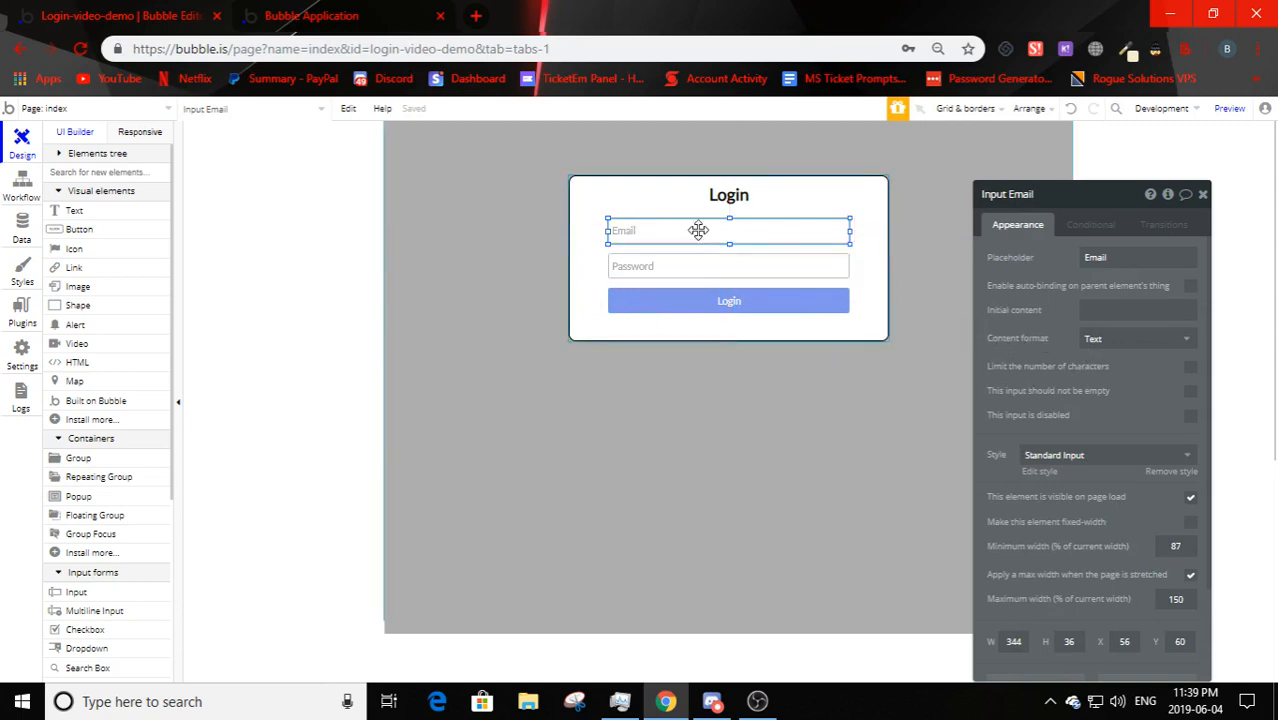
- Delete the leftover test text from the Email field in the preview
left_click(1095, 339)
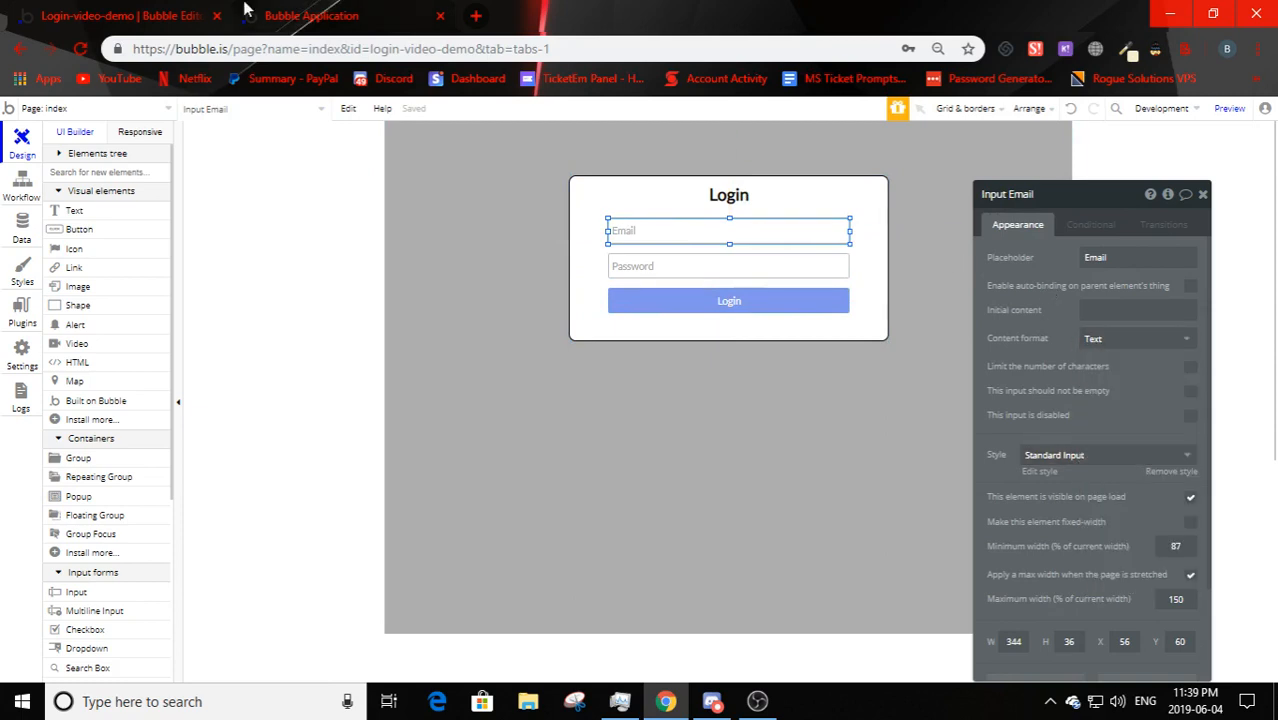
left_click(311, 15)
left_click(575, 254)
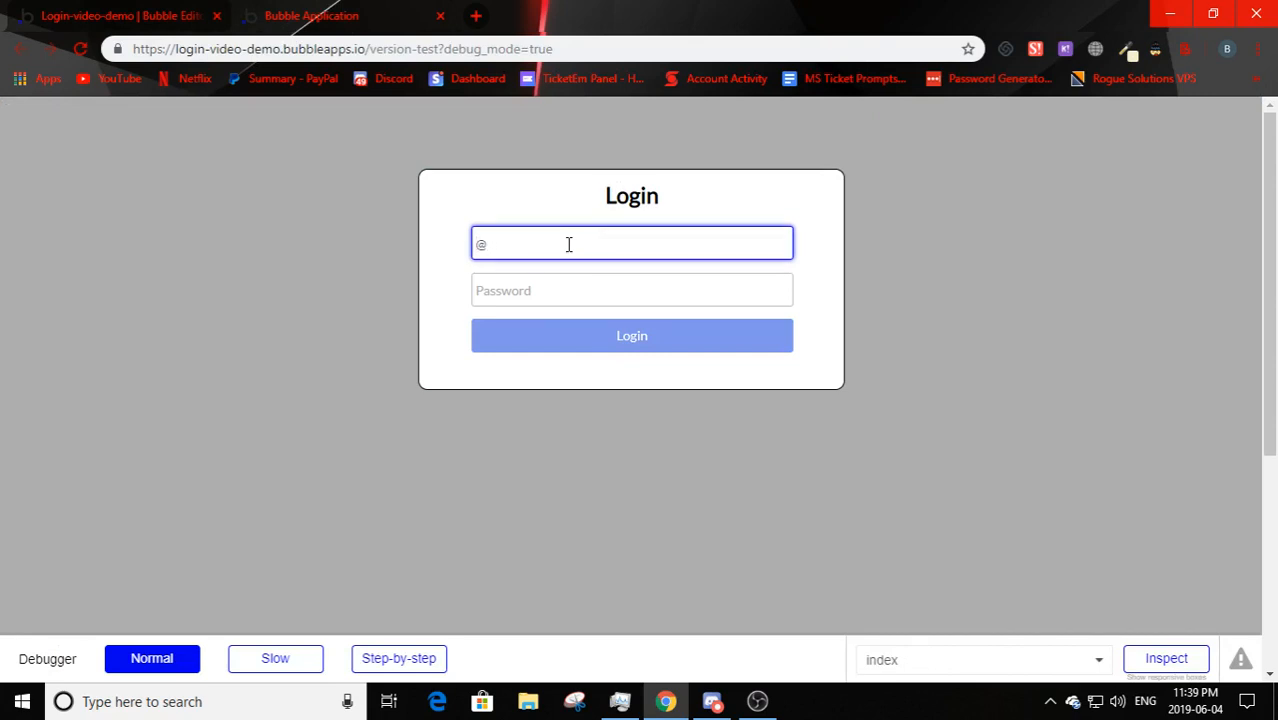
left_click(556, 290)
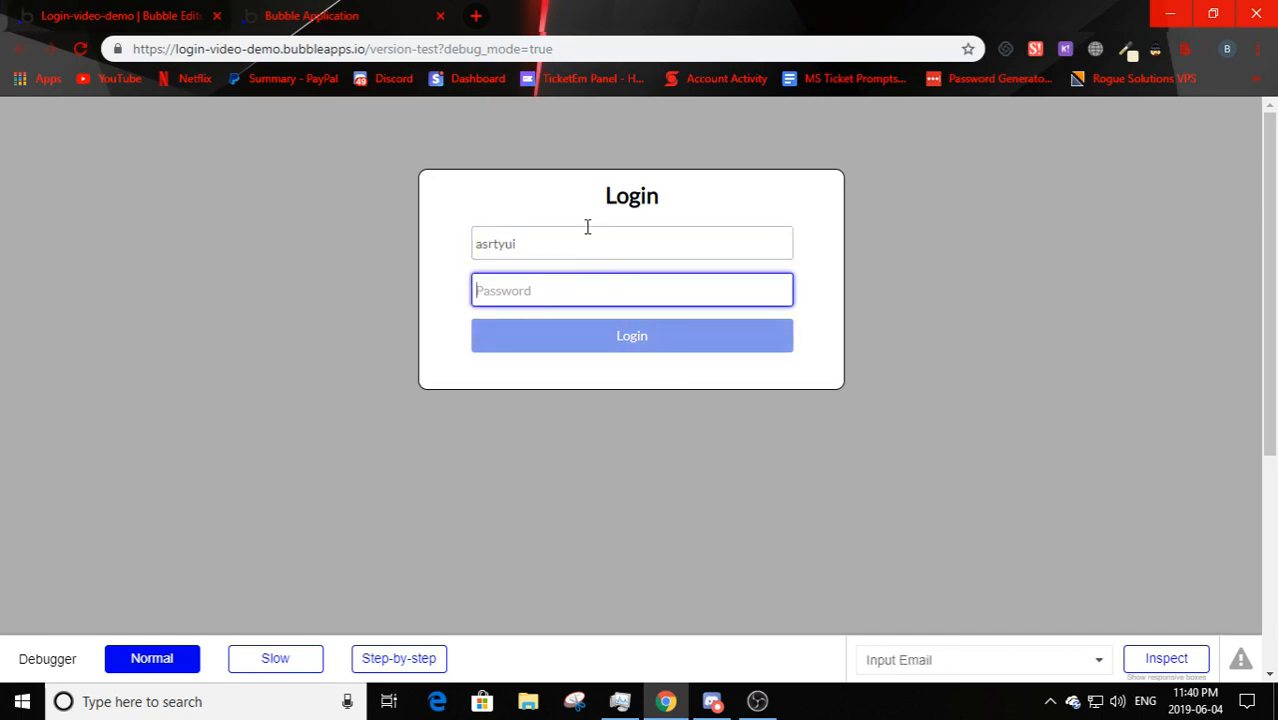
left_click_drag(588, 228, 326, 254)
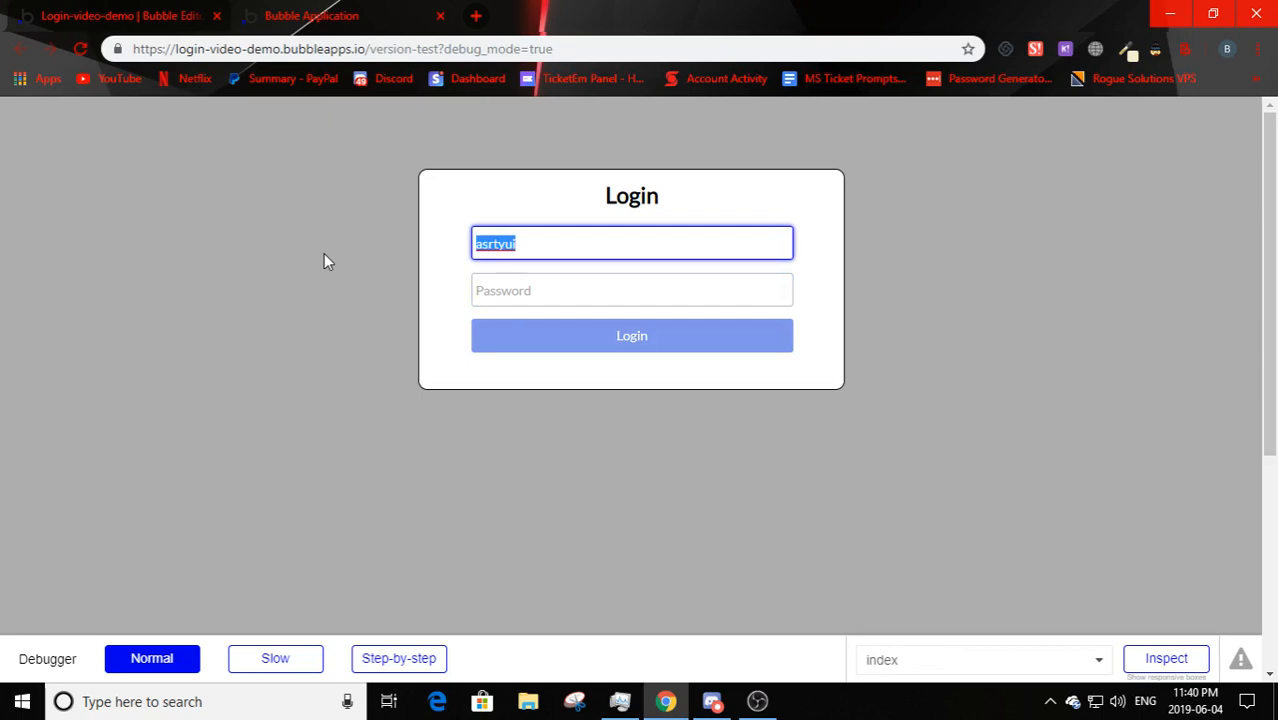
key("BackSpace")
left_click(200, 14)
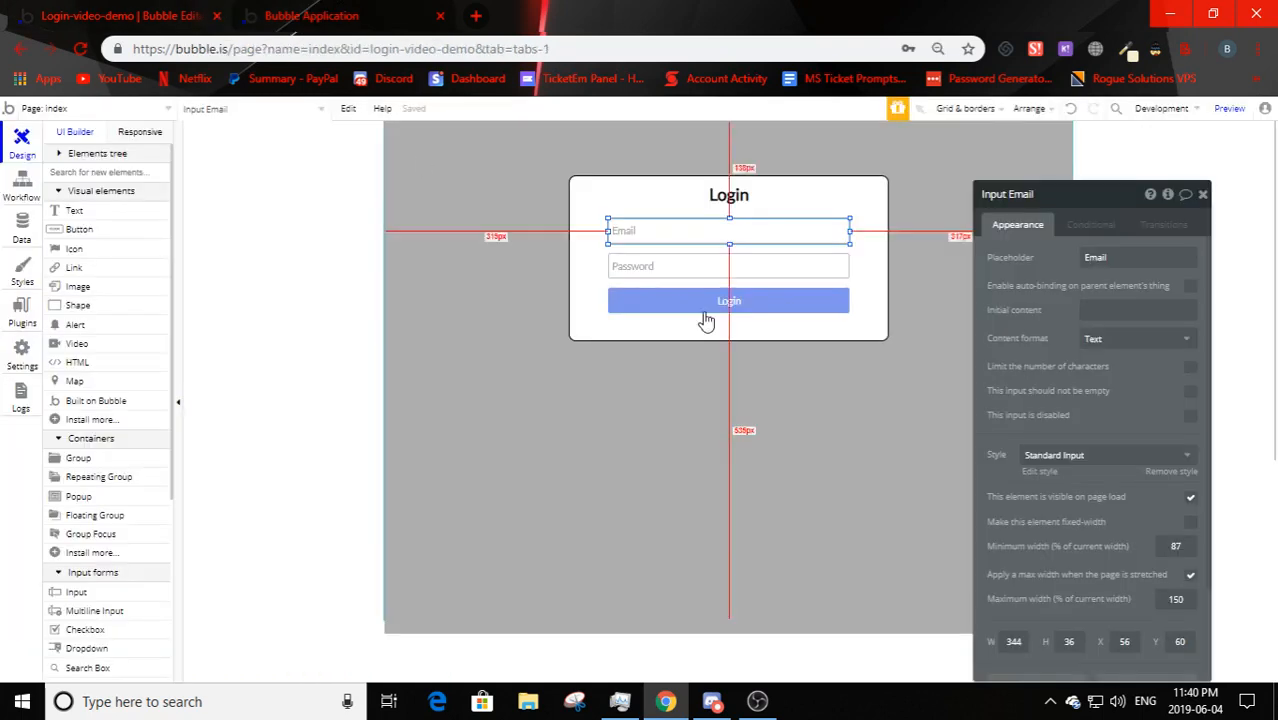
- Set the Email input's content format to Email and the Password input's to Password
left_click(1124, 338)
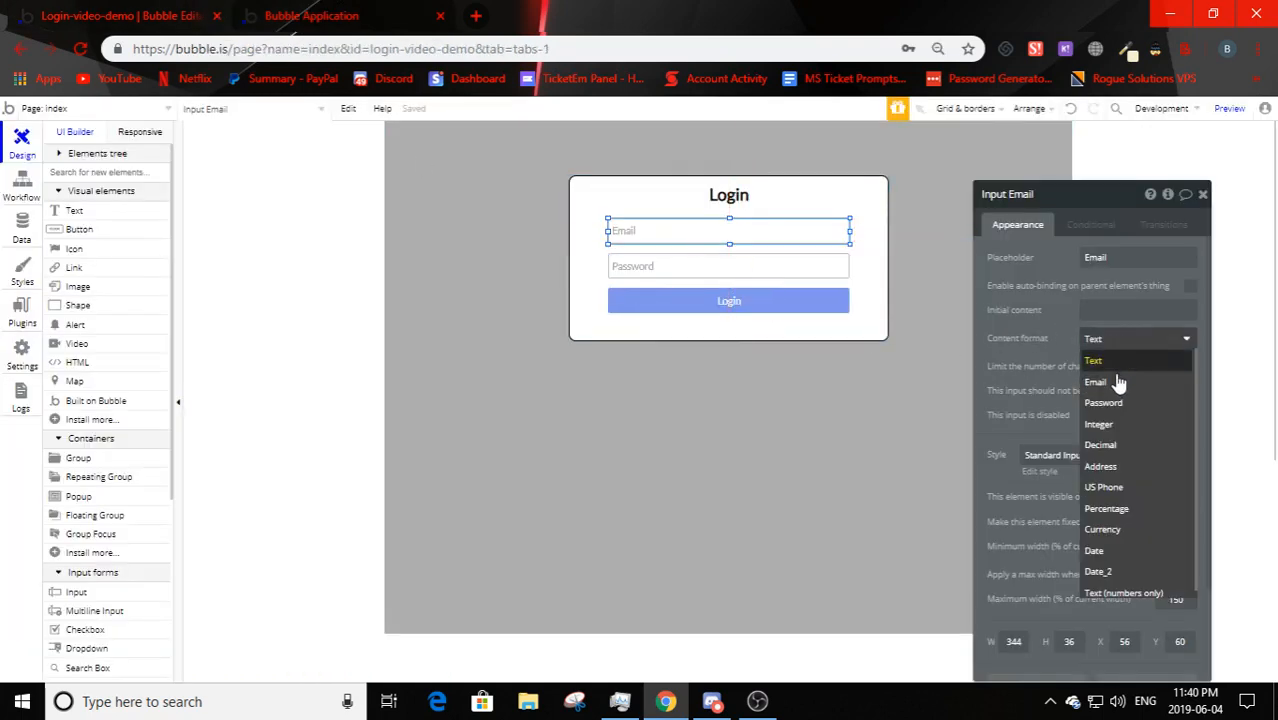
left_click(1116, 382)
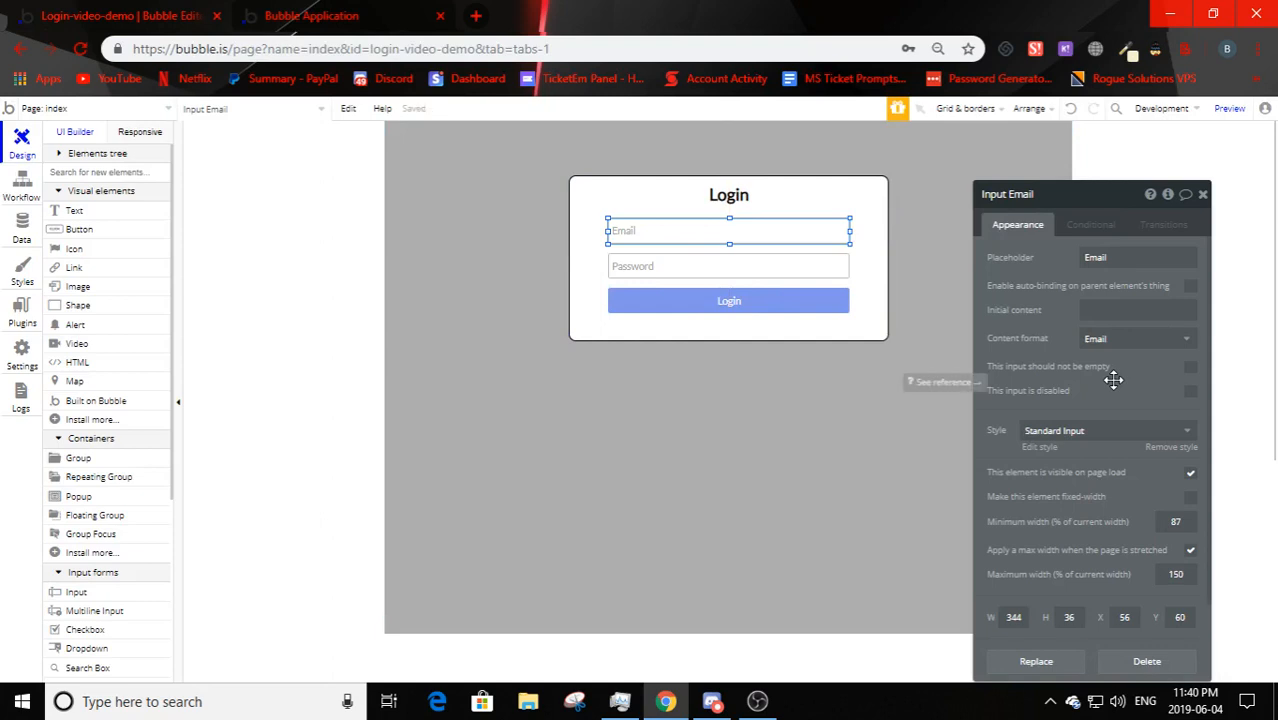
left_click(700, 262)
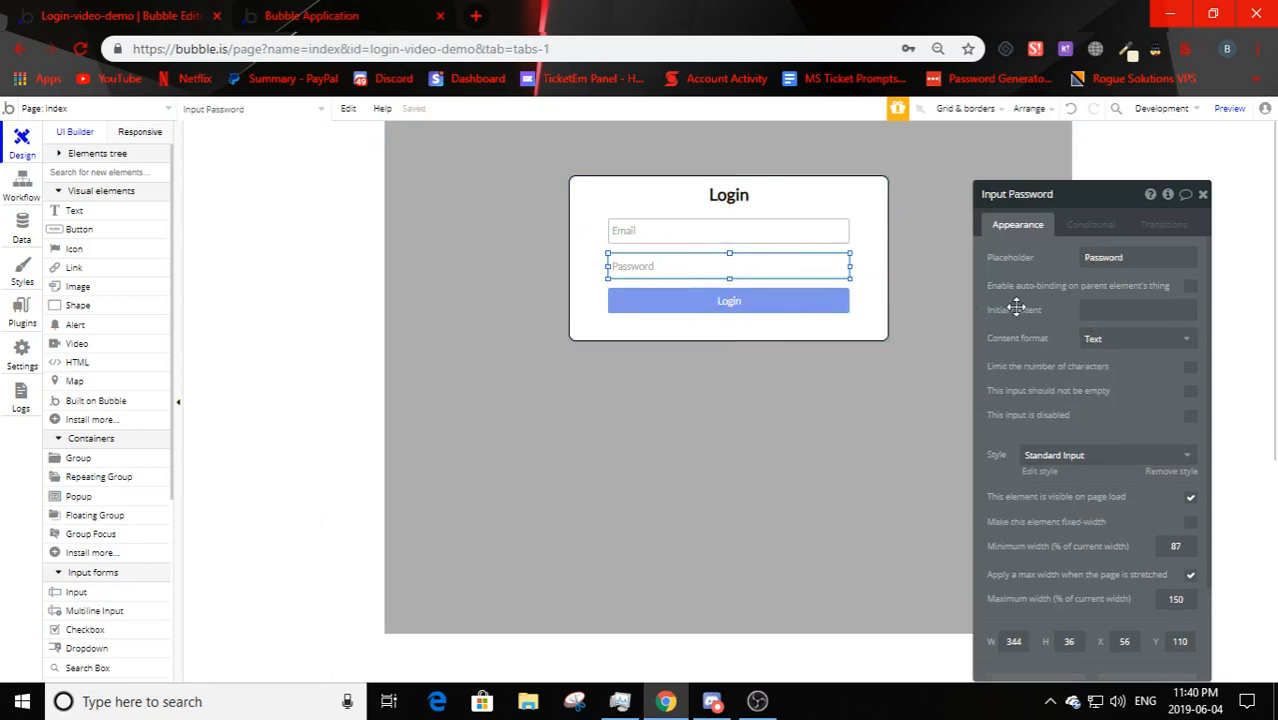
left_click(1119, 341)
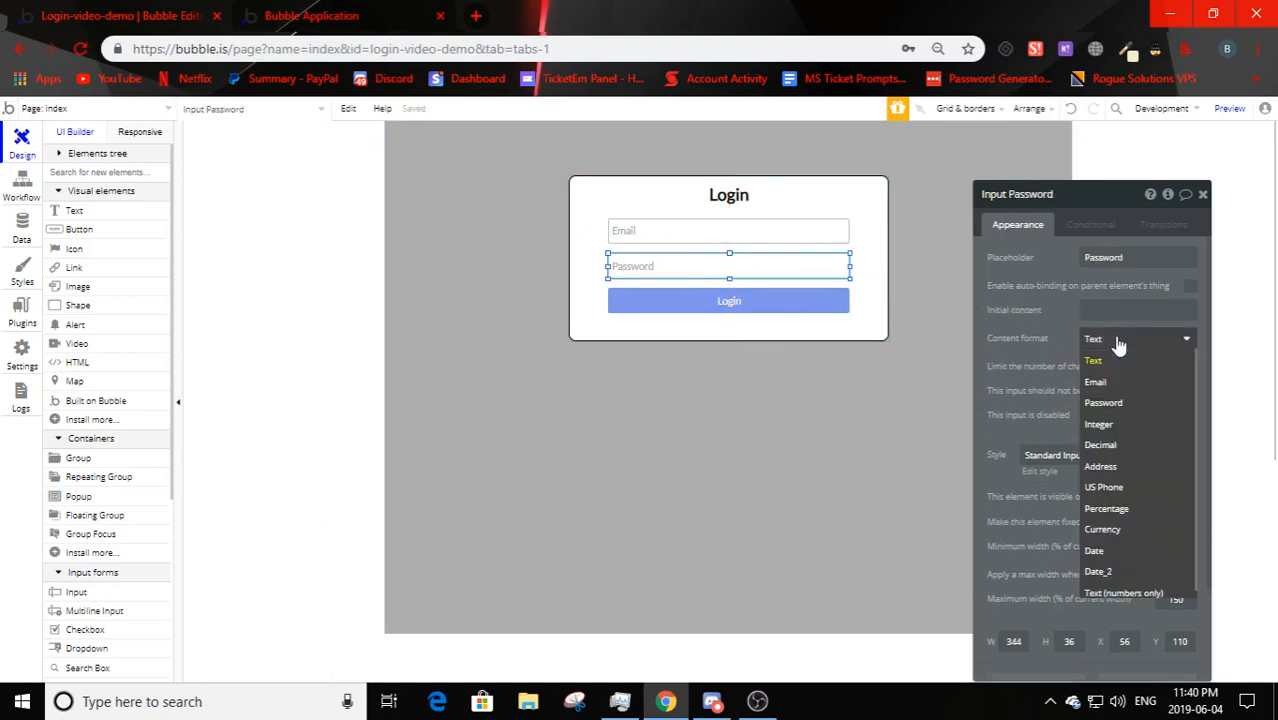
left_click(1127, 404)
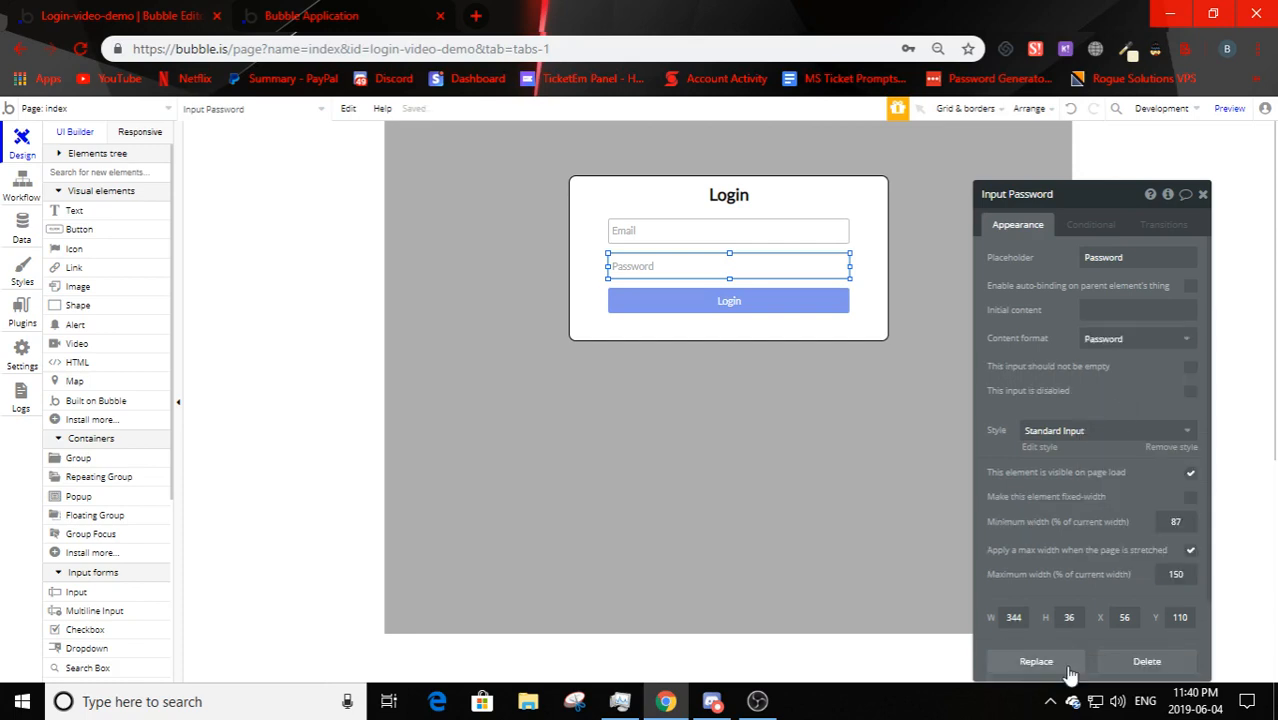
left_click(736, 236)
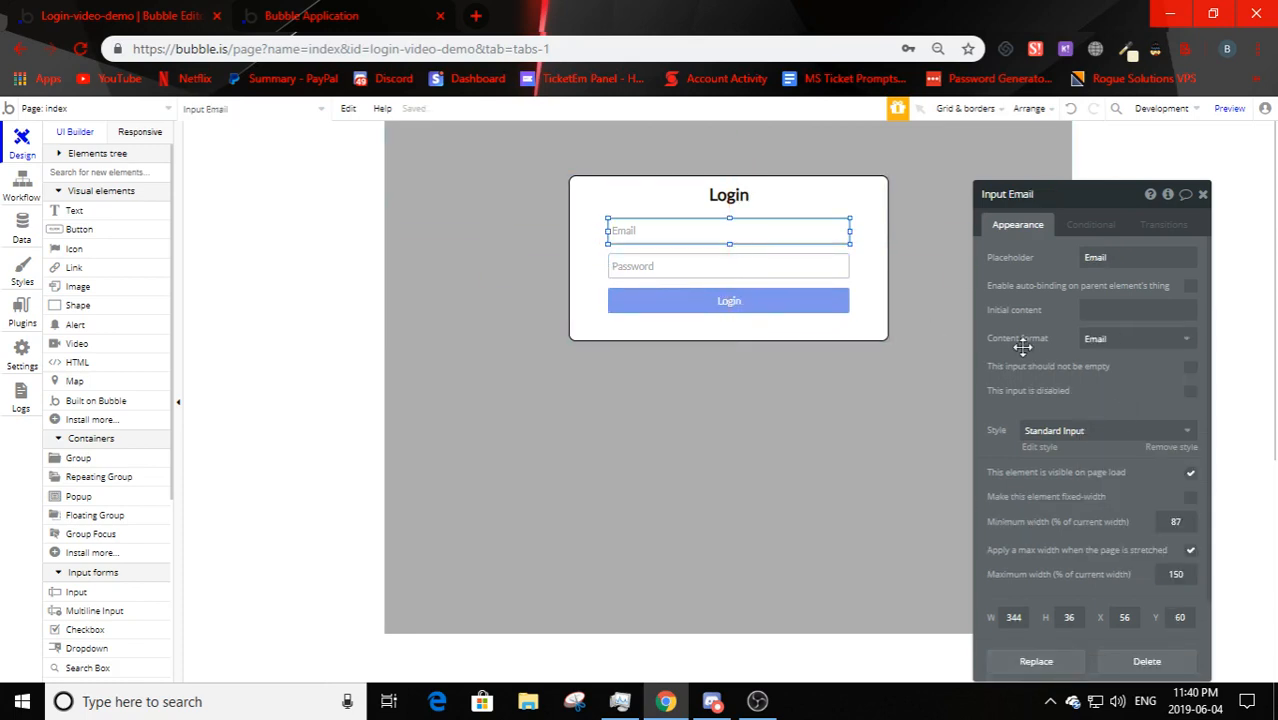
left_click(785, 266)
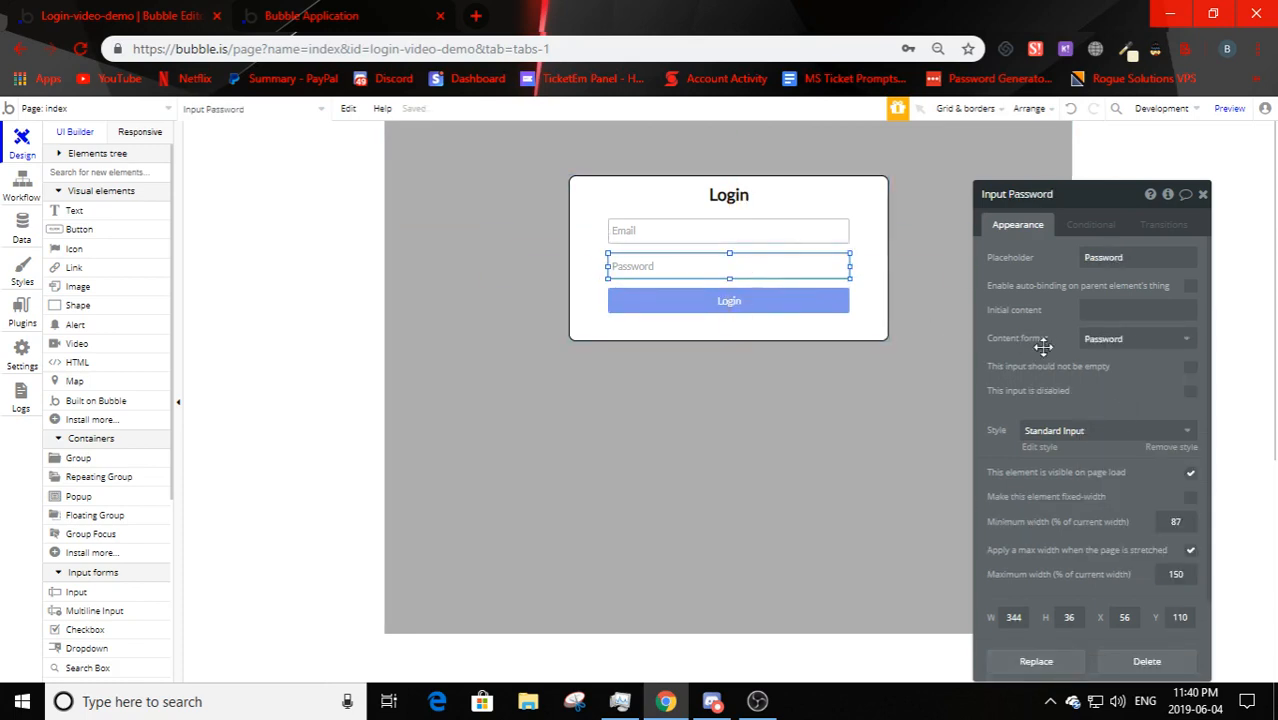
left_click(760, 306)
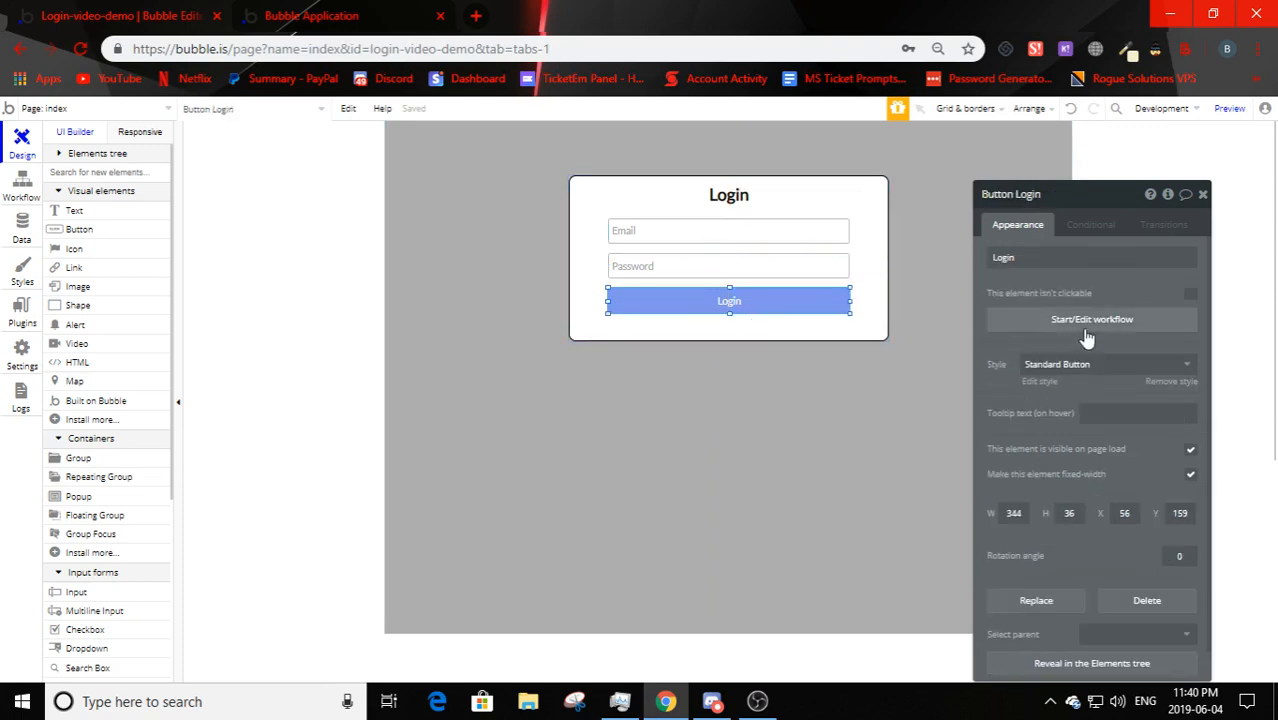
- Add a 'Log the user in' action using Input Email's and Input Password's values
left_click(1032, 322)
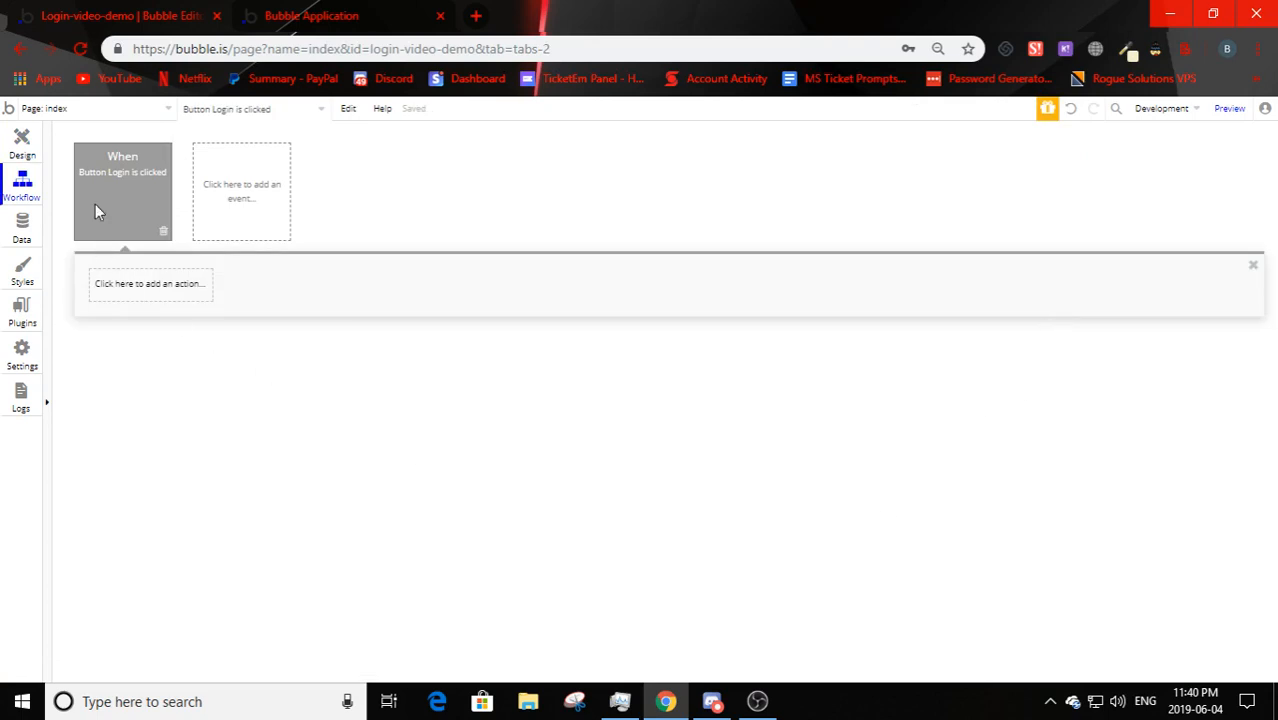
left_click(163, 299)
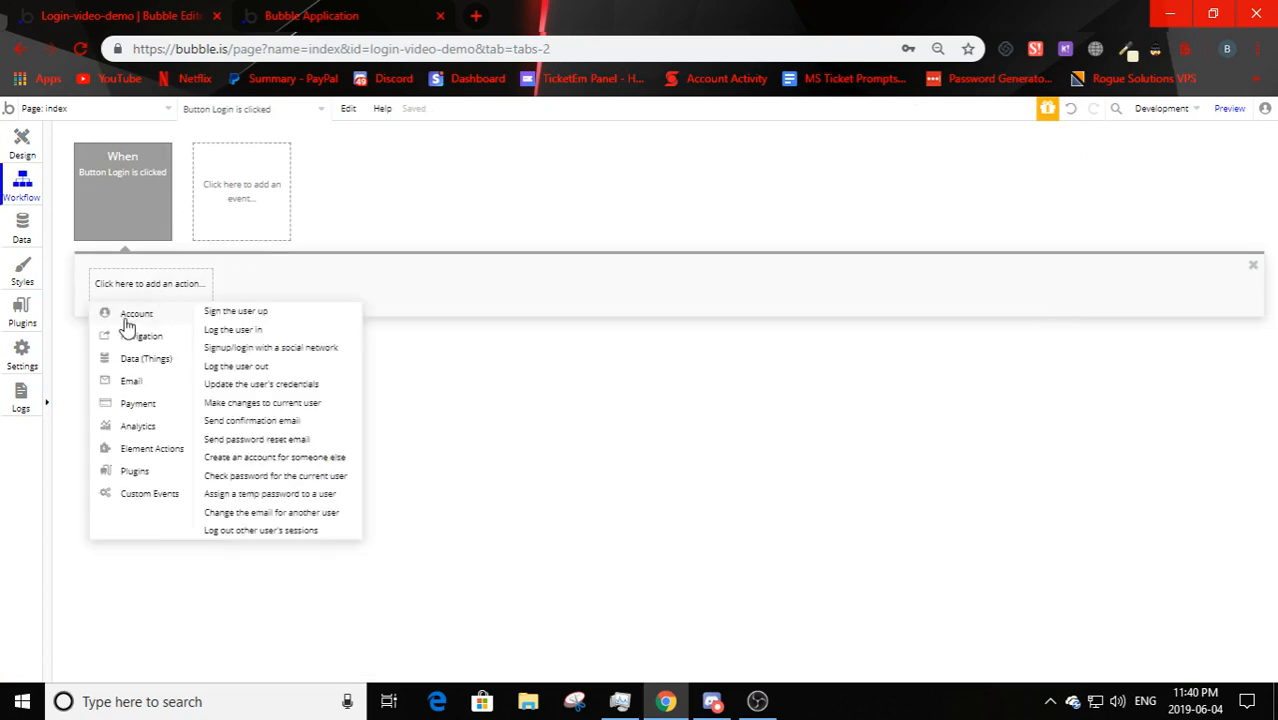
left_click(250, 332)
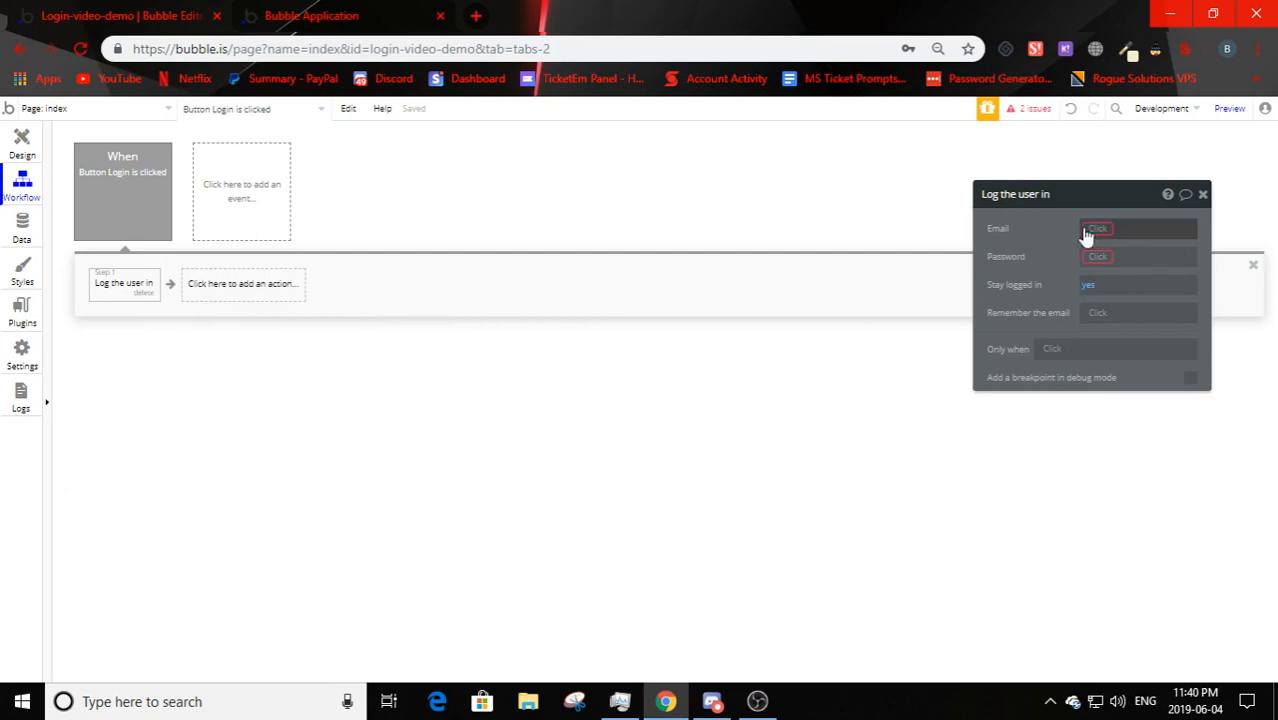
left_click_drag(1004, 228, 651, 238)
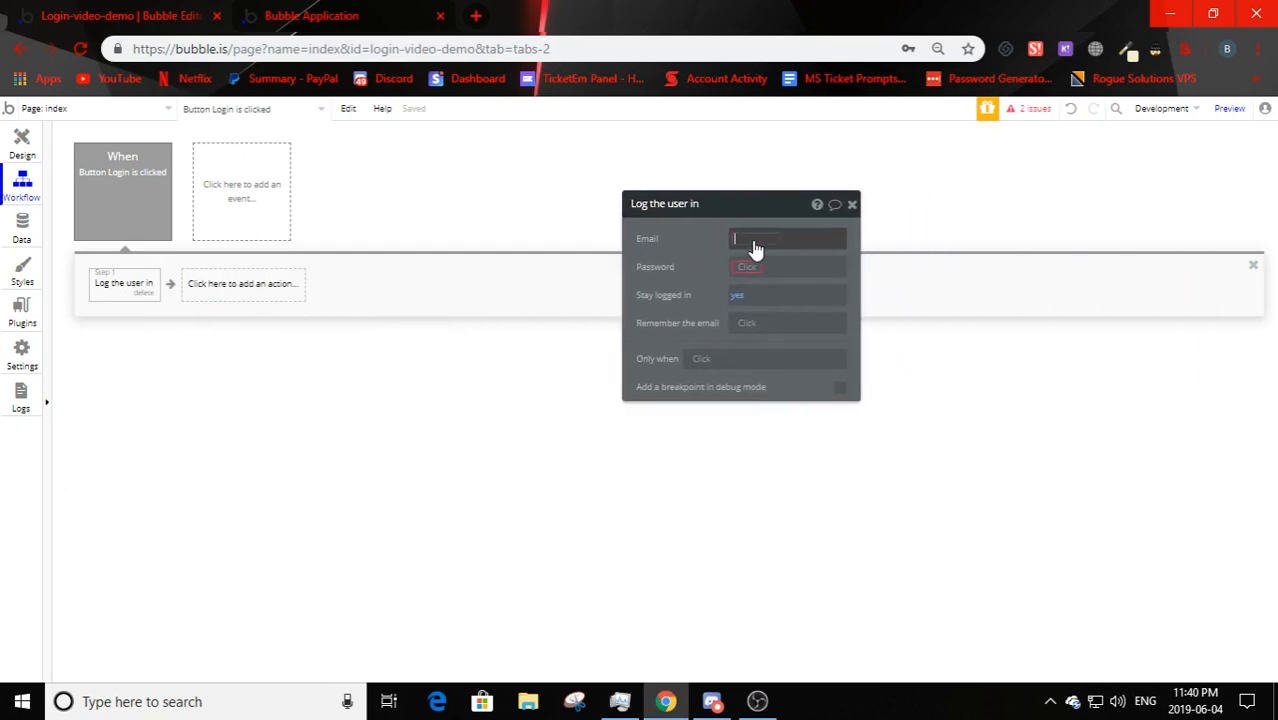
left_click(755, 248)
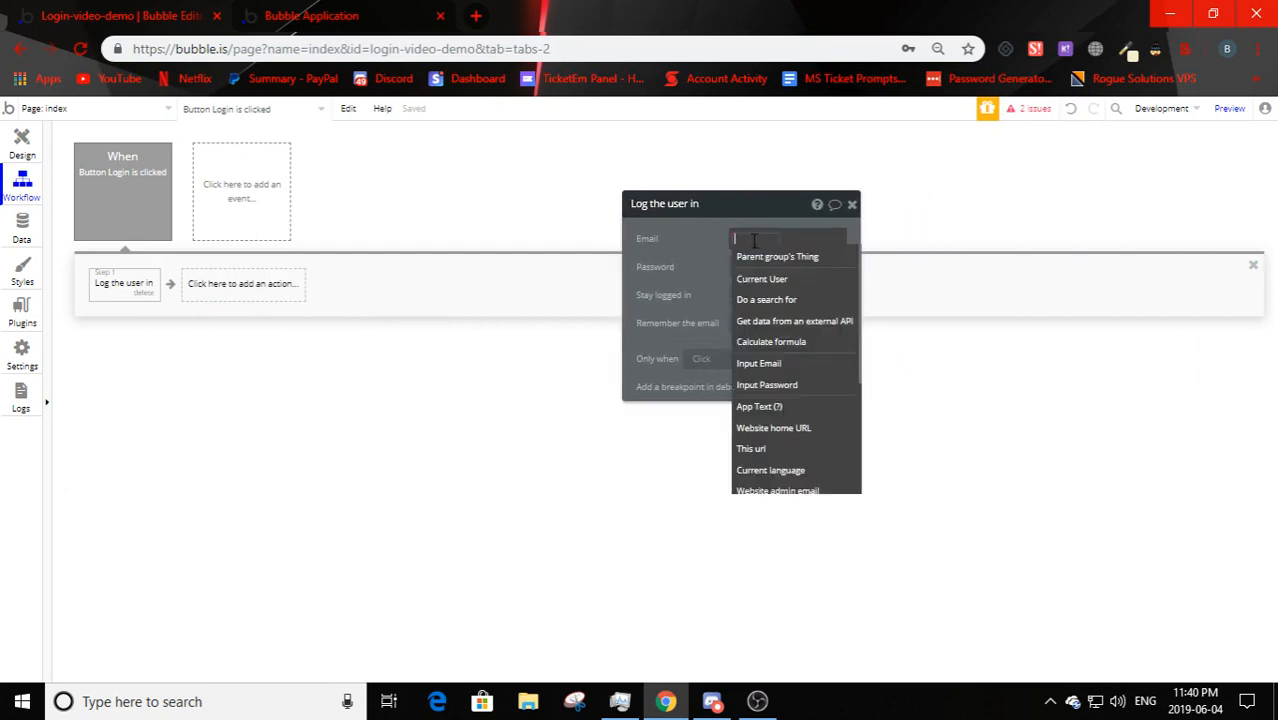
left_click(760, 364)
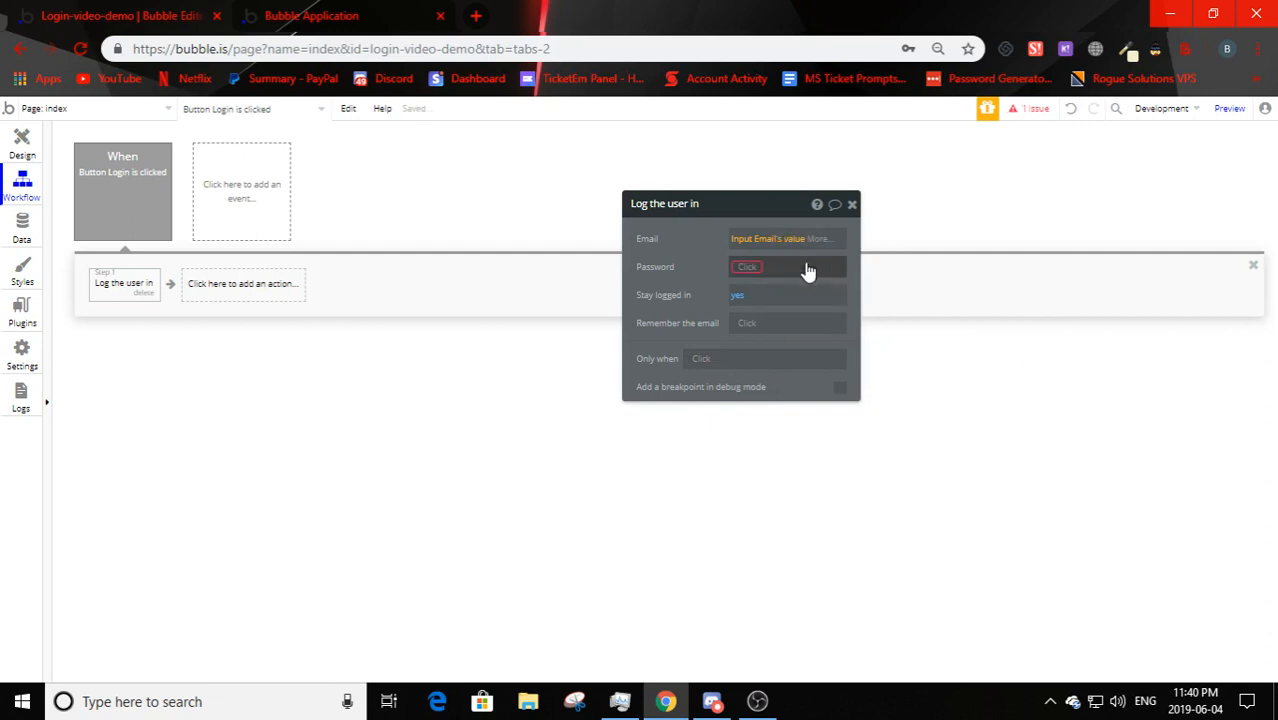
left_click(747, 267)
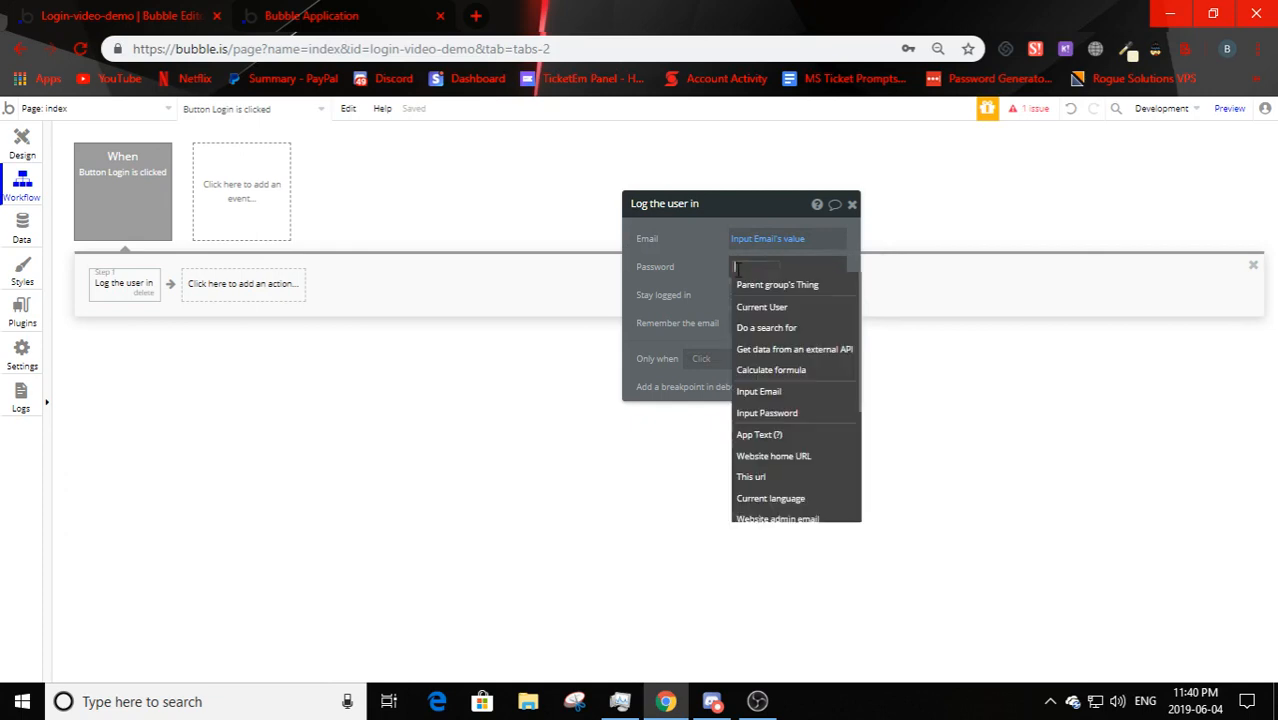
left_click(791, 415)
left_click(813, 288)
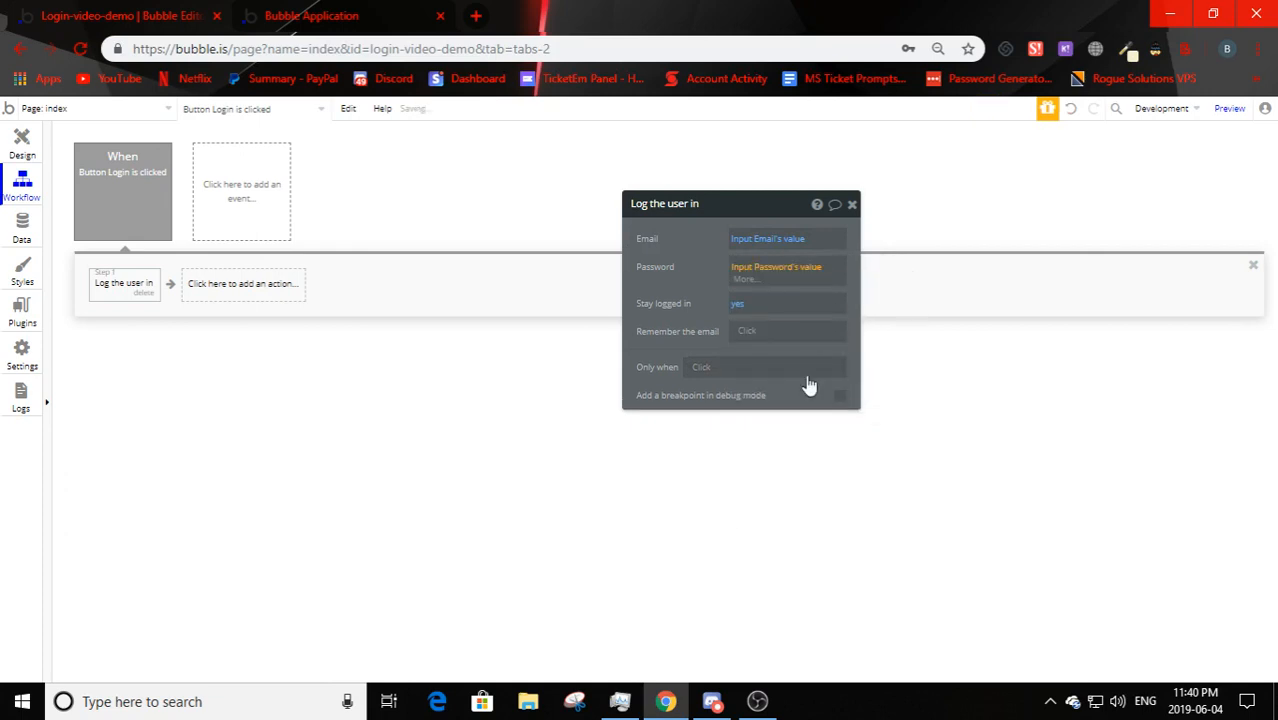
left_click(657, 263)
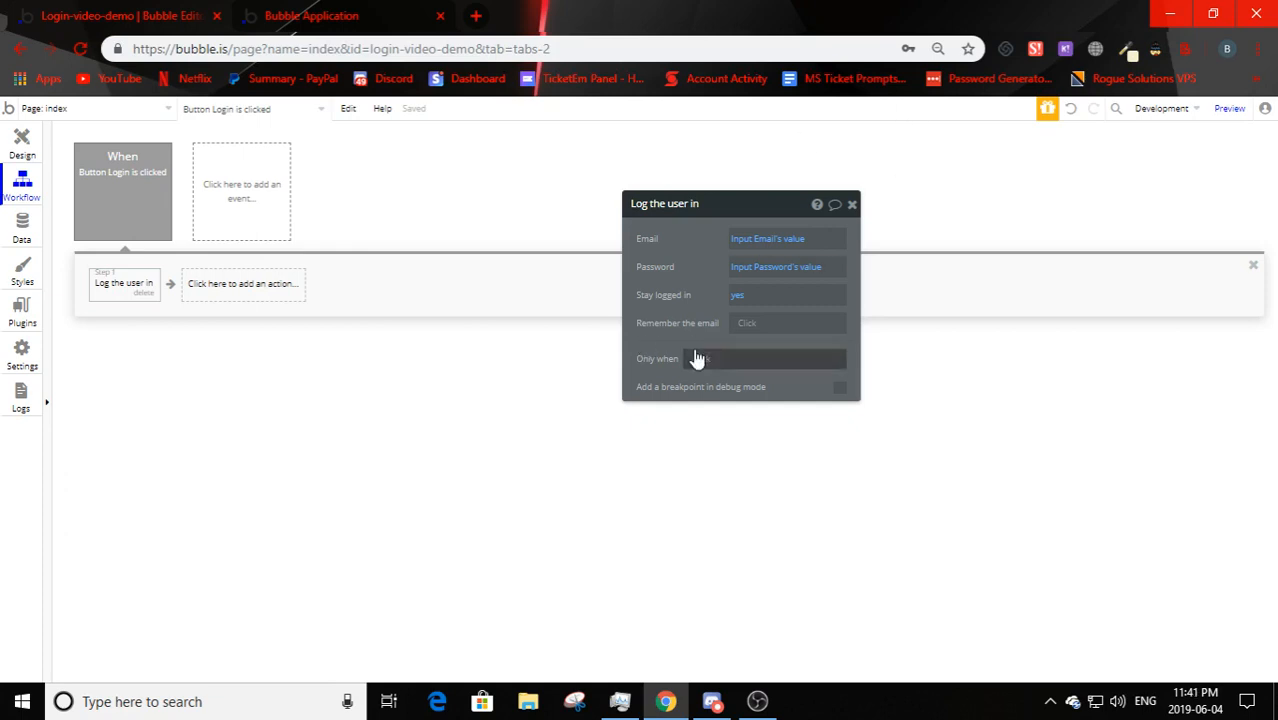
- Keep 'Stay logged in' on and set 'Remember the email' to yes
left_click(737, 295)
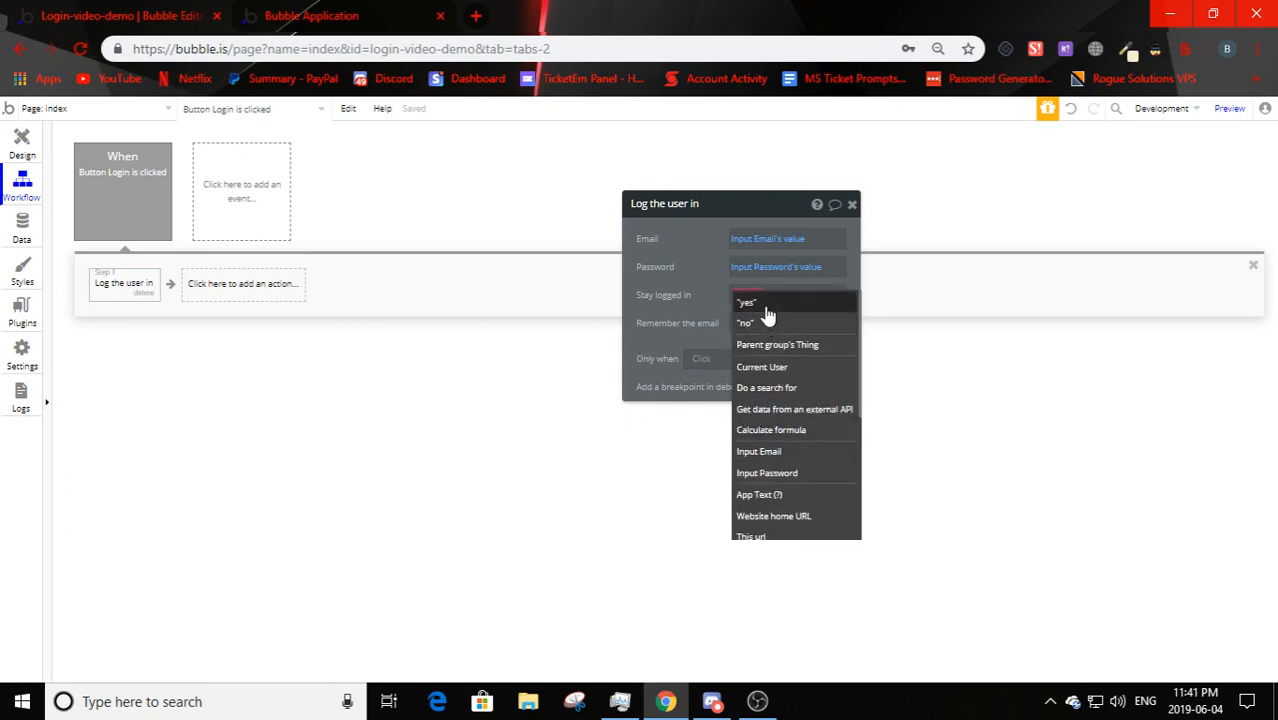
left_click(746, 302)
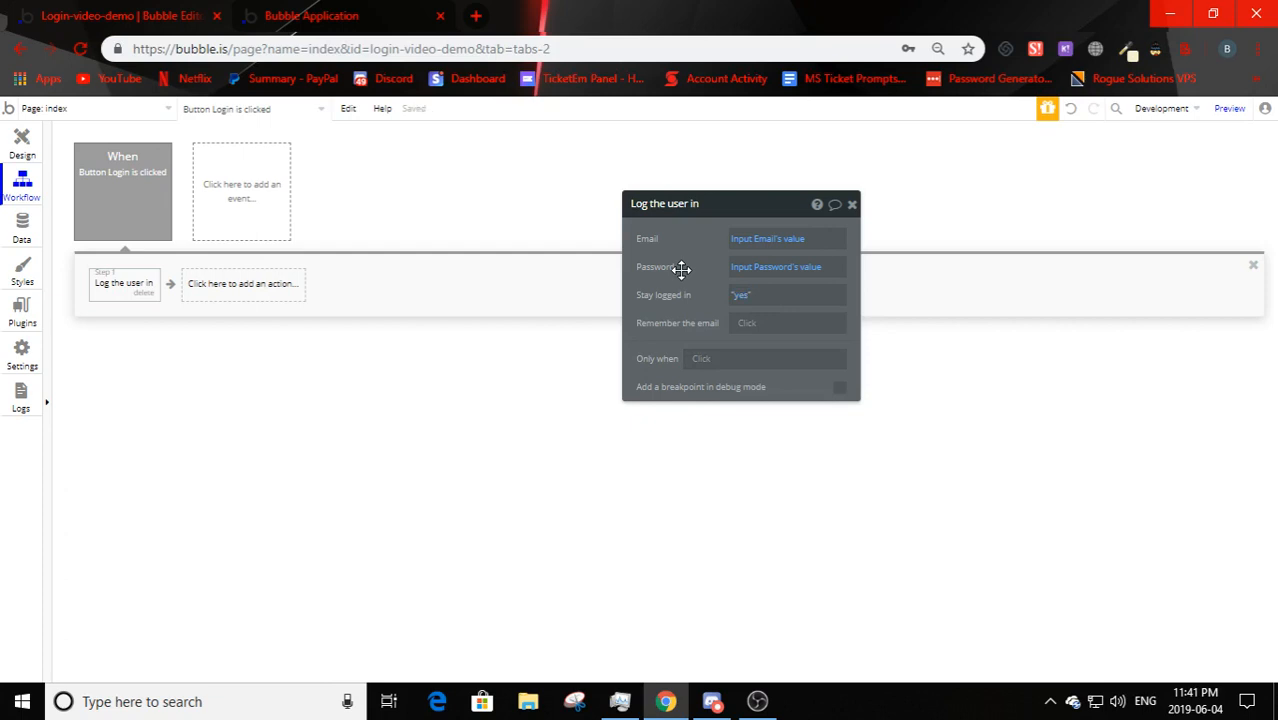
left_click(750, 323)
left_click(678, 300)
left_click(750, 320)
left_click(691, 273)
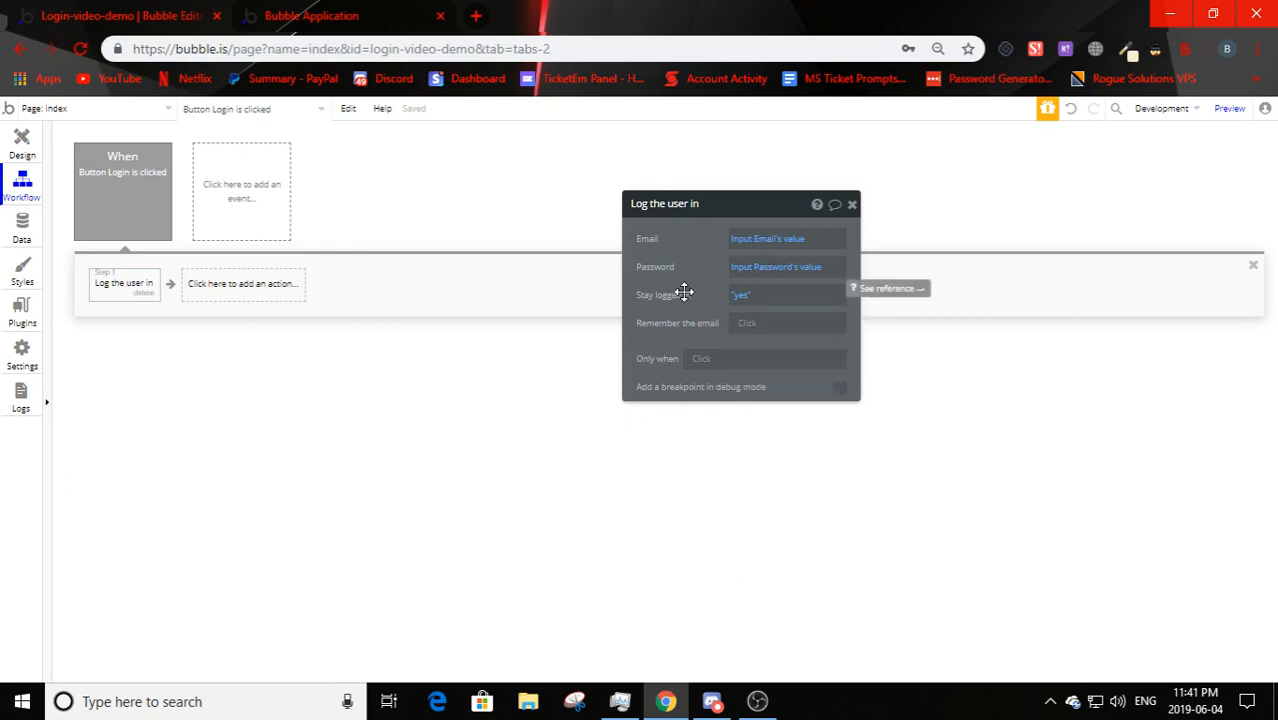
left_click(750, 323)
left_click(750, 354)
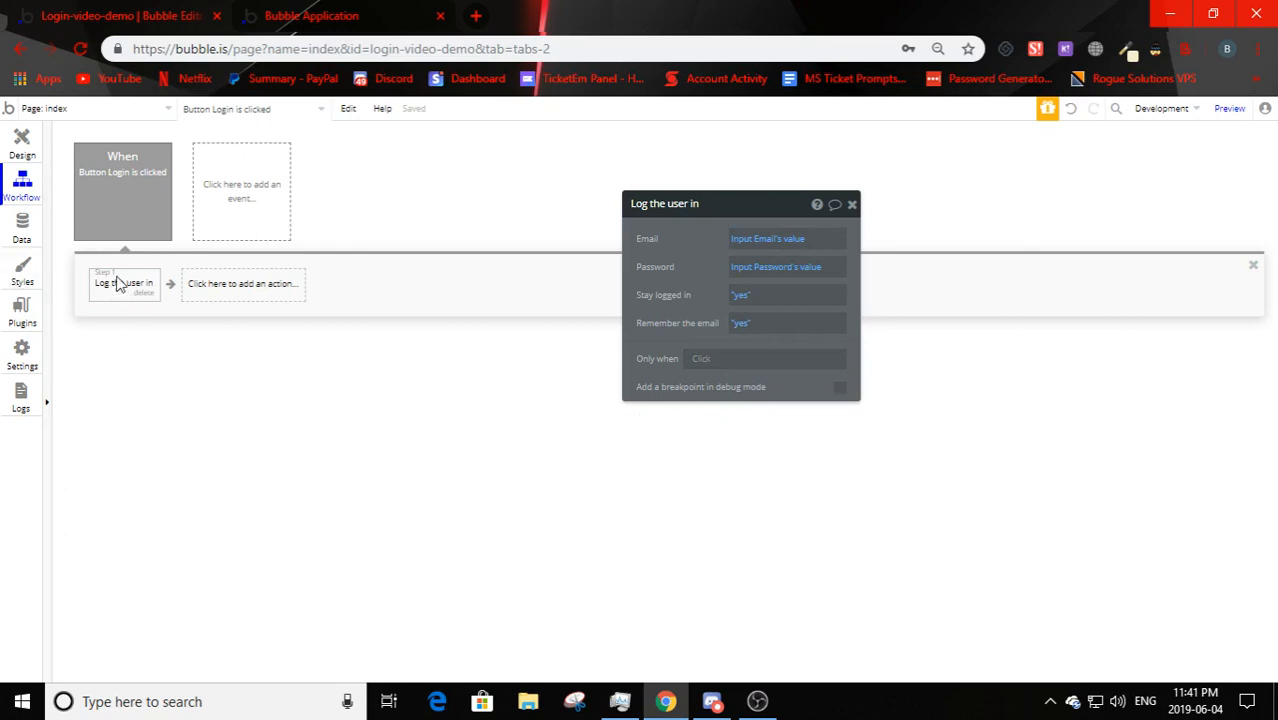
left_click(22, 143)
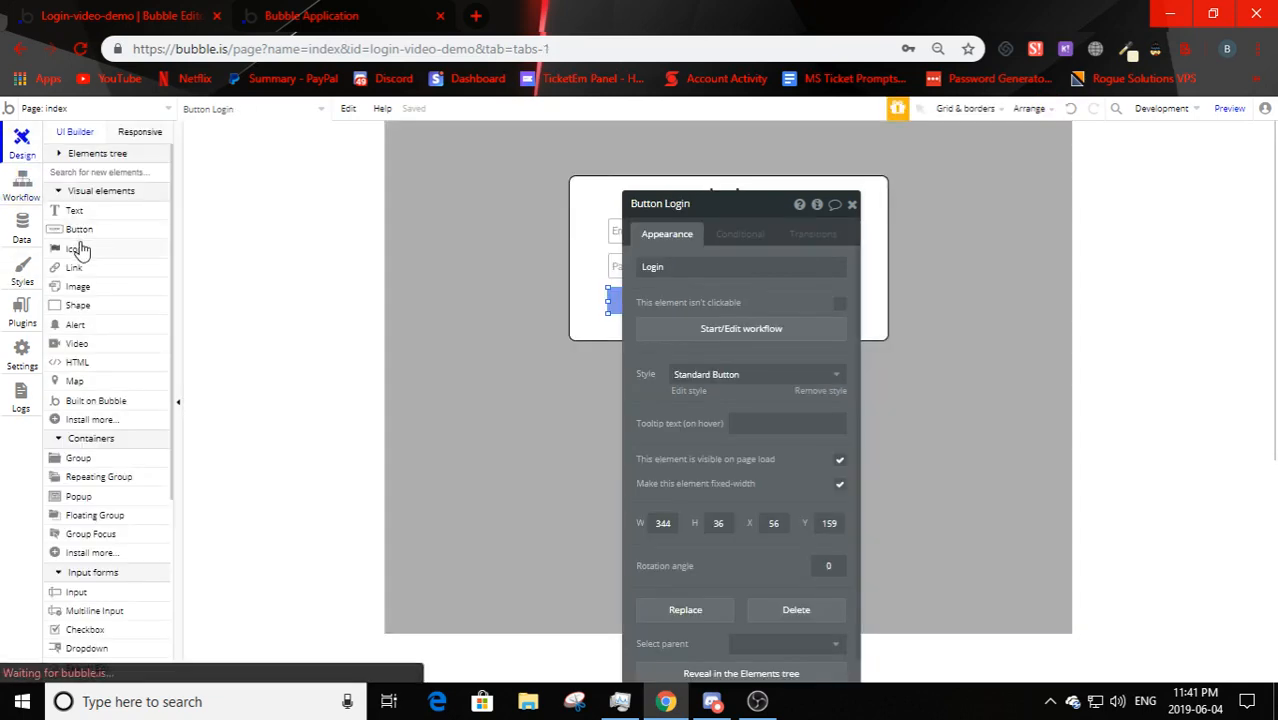
- Add an Alert element pinned full-width at the top of the page
left_click(16, 201)
left_click(22, 145)
scroll(80, 430, "down", 5)
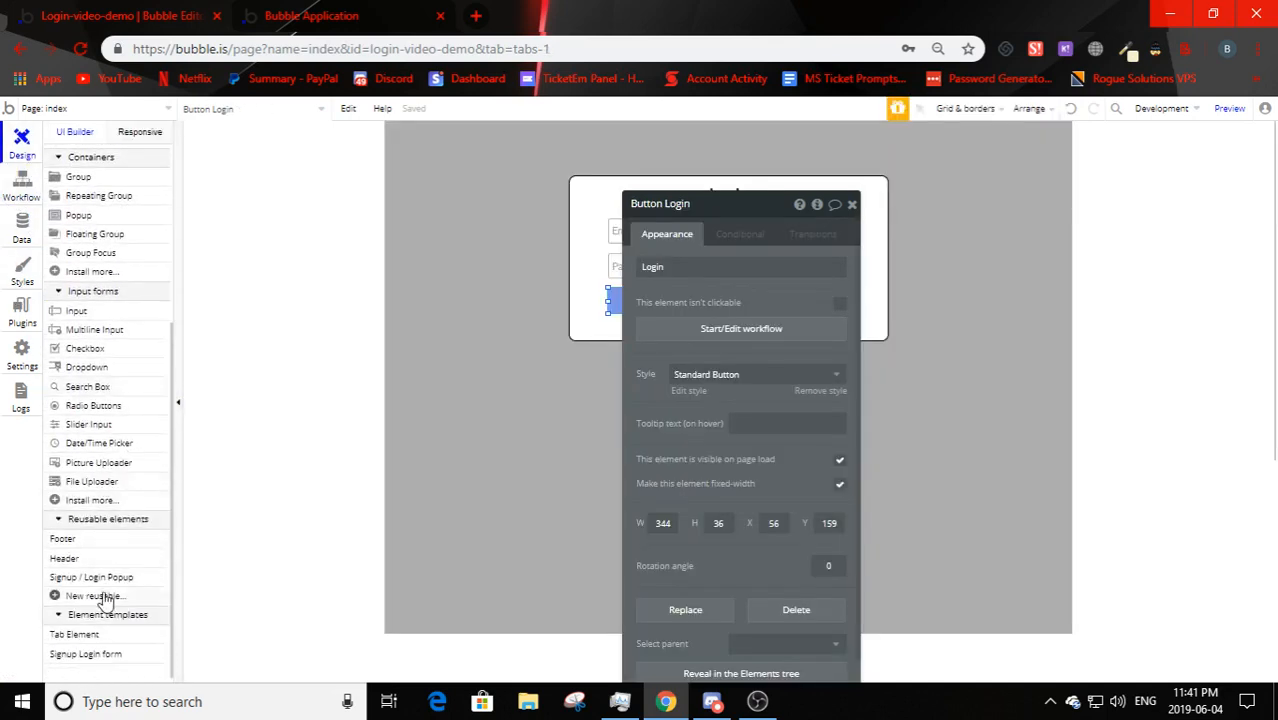
scroll(104, 598, "up", 5)
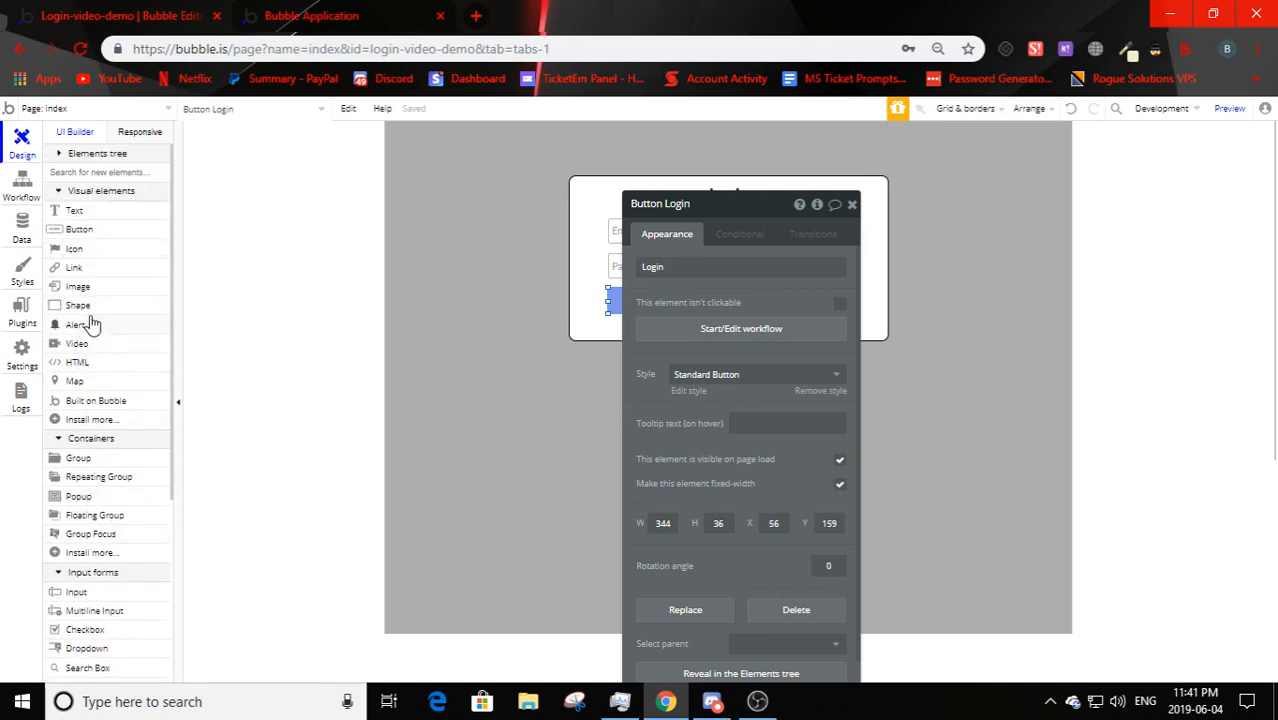
left_click(91, 322)
left_click(446, 198)
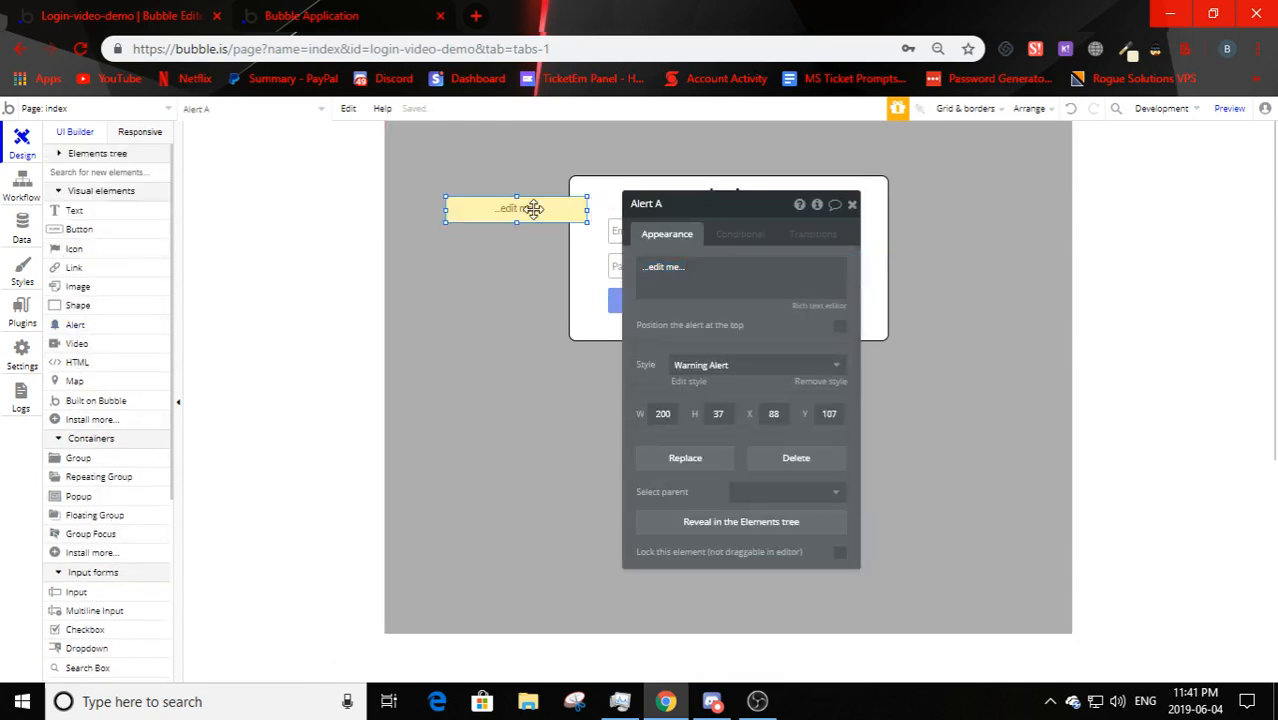
left_click_drag(531, 208, 704, 144)
left_click(782, 370)
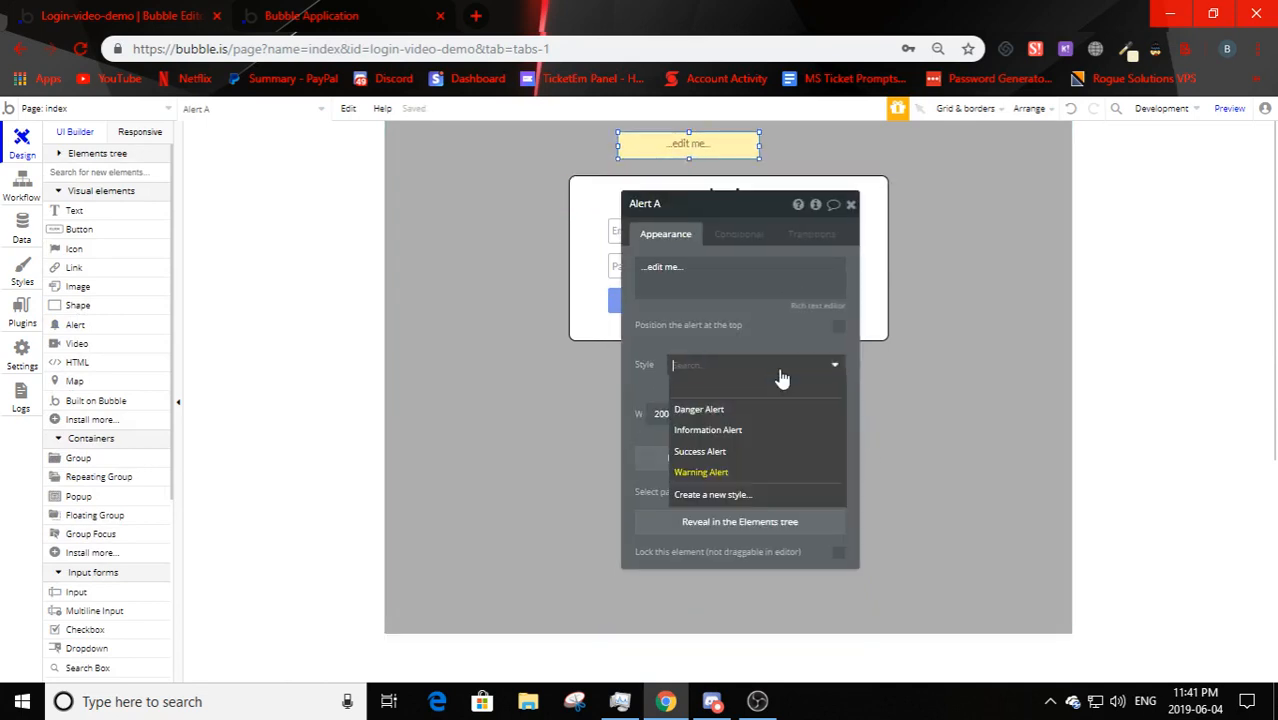
left_click(840, 328)
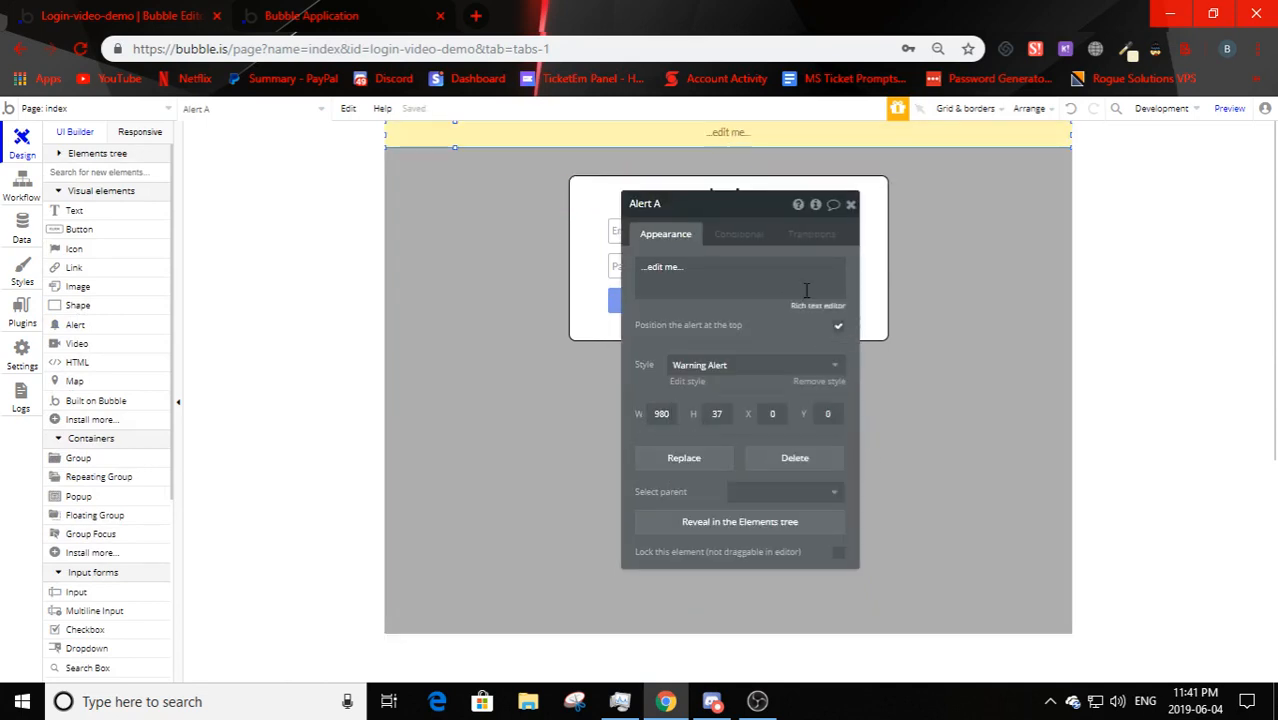
- Change the alert text to 'Logged In!' and make it a green success alert
triple_click(732, 277)
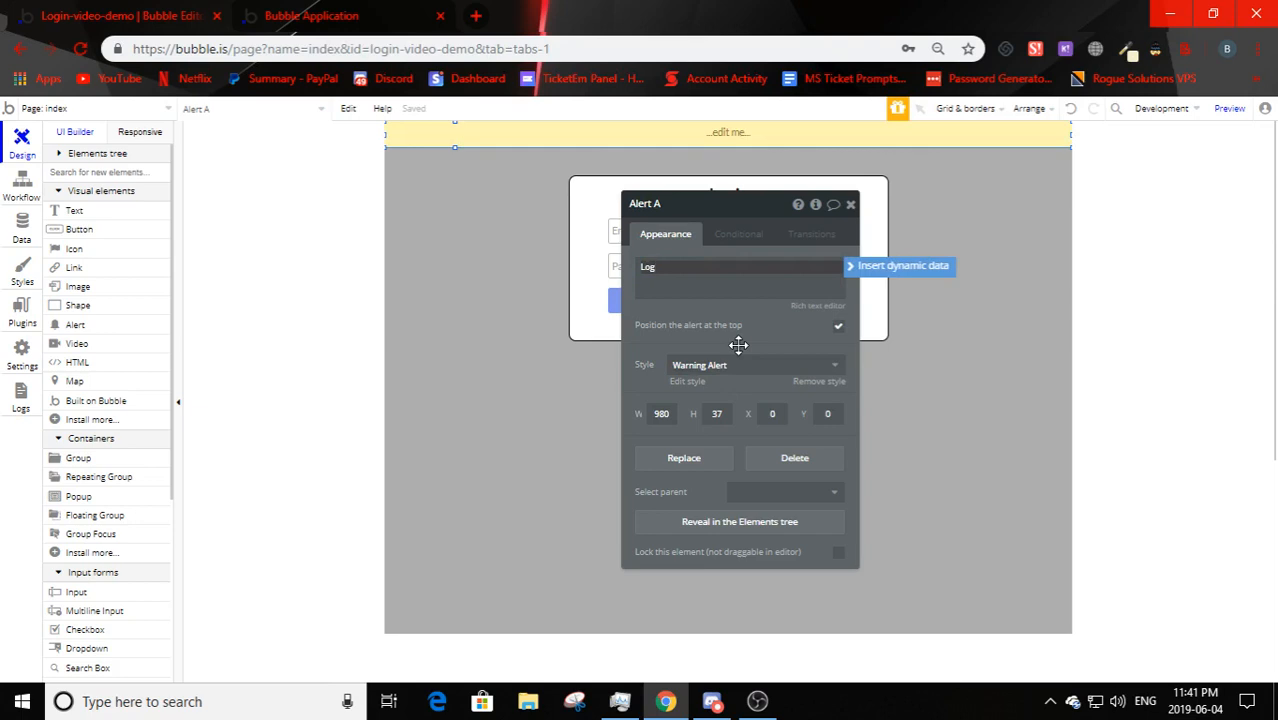
type("Logged In!")
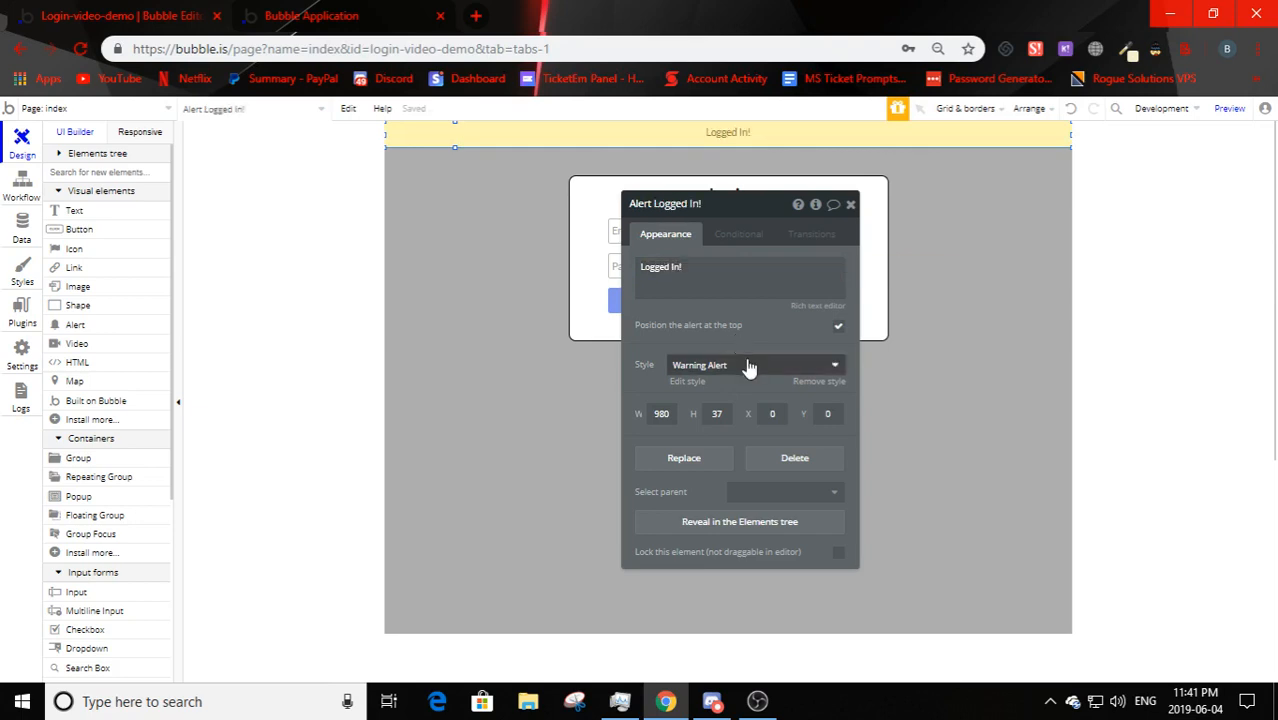
left_click(745, 365)
left_click(693, 448)
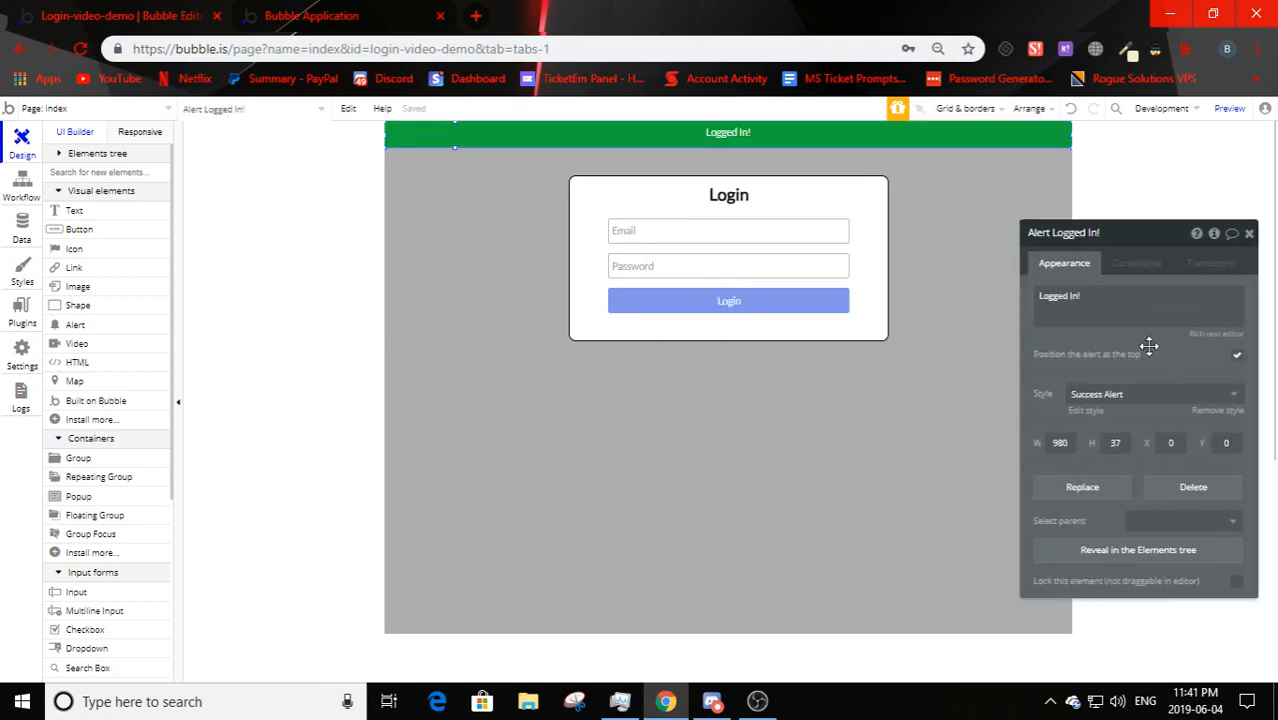
left_click(597, 498)
- Give the alert custom bold text with 1.5 line spacing
left_click(716, 135)
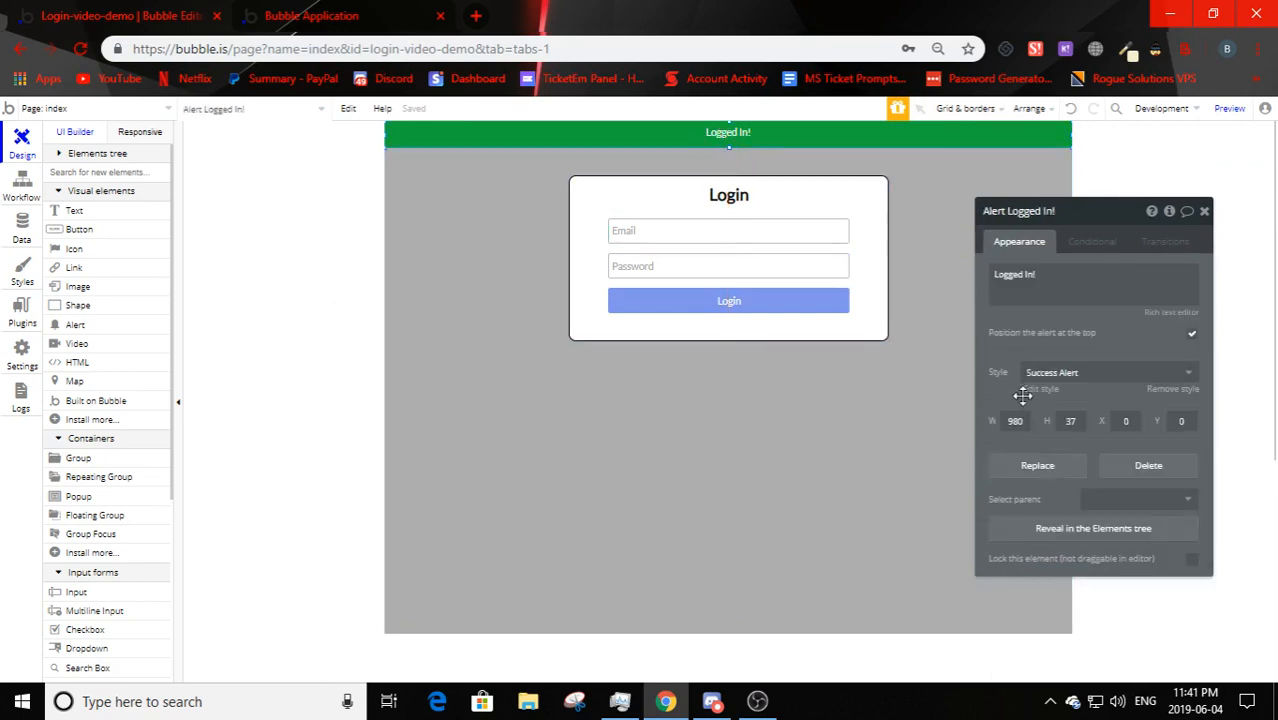
left_click(1040, 372)
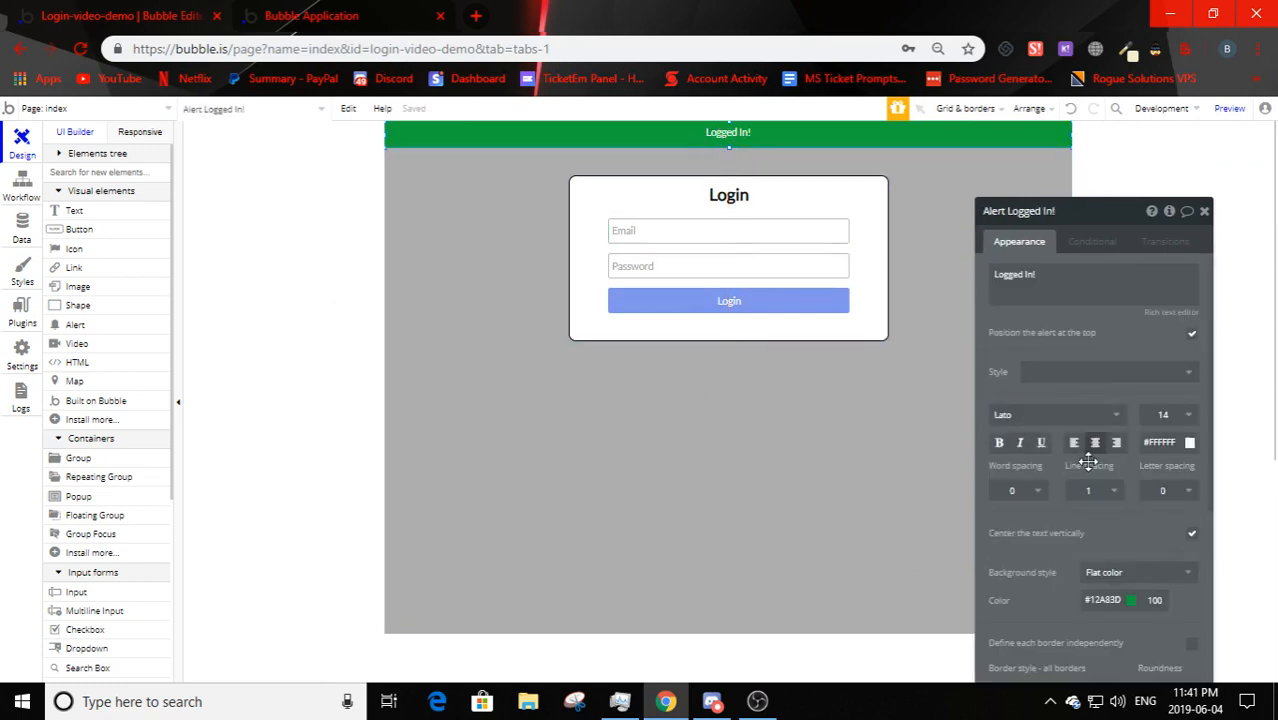
left_click(1000, 442)
left_click(1112, 490)
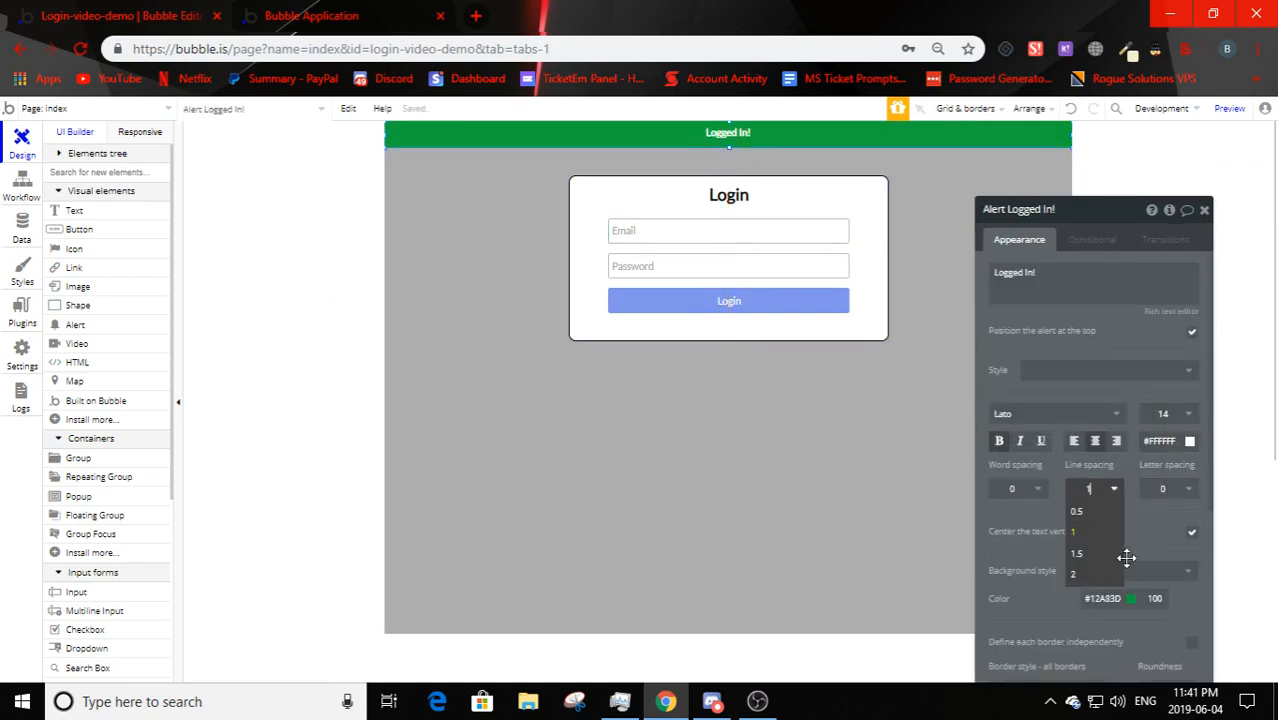
left_click(1118, 554)
left_click(756, 452)
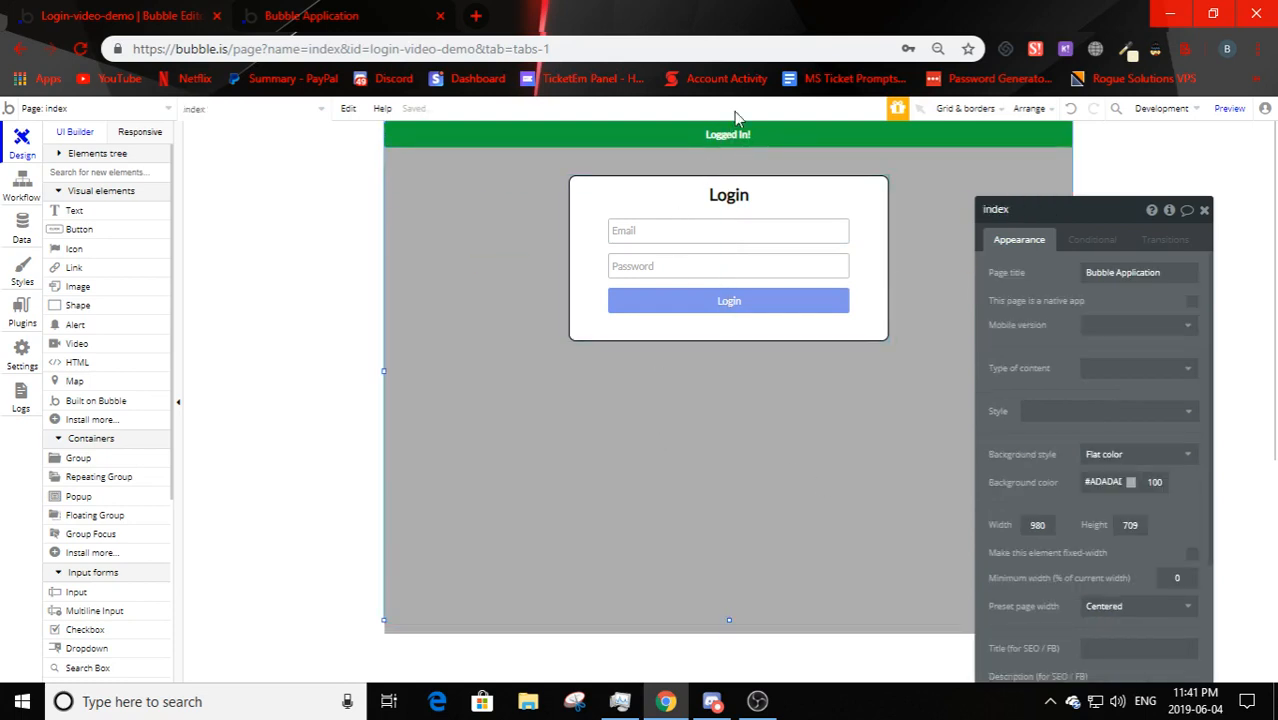
- Set the alert text to size 18 and tighten its line spacing to 1
left_click(730, 134)
left_click(1185, 415)
left_click(1124, 589)
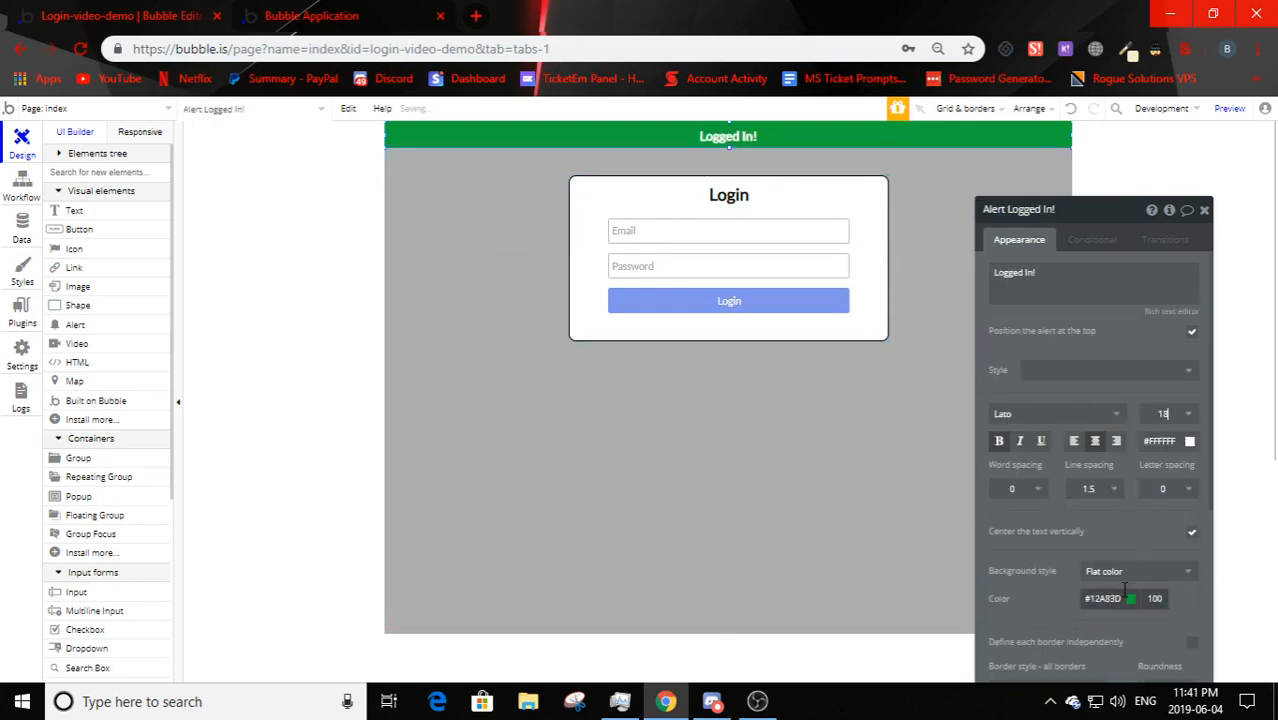
left_click(838, 404)
left_click(727, 137)
left_click(1112, 491)
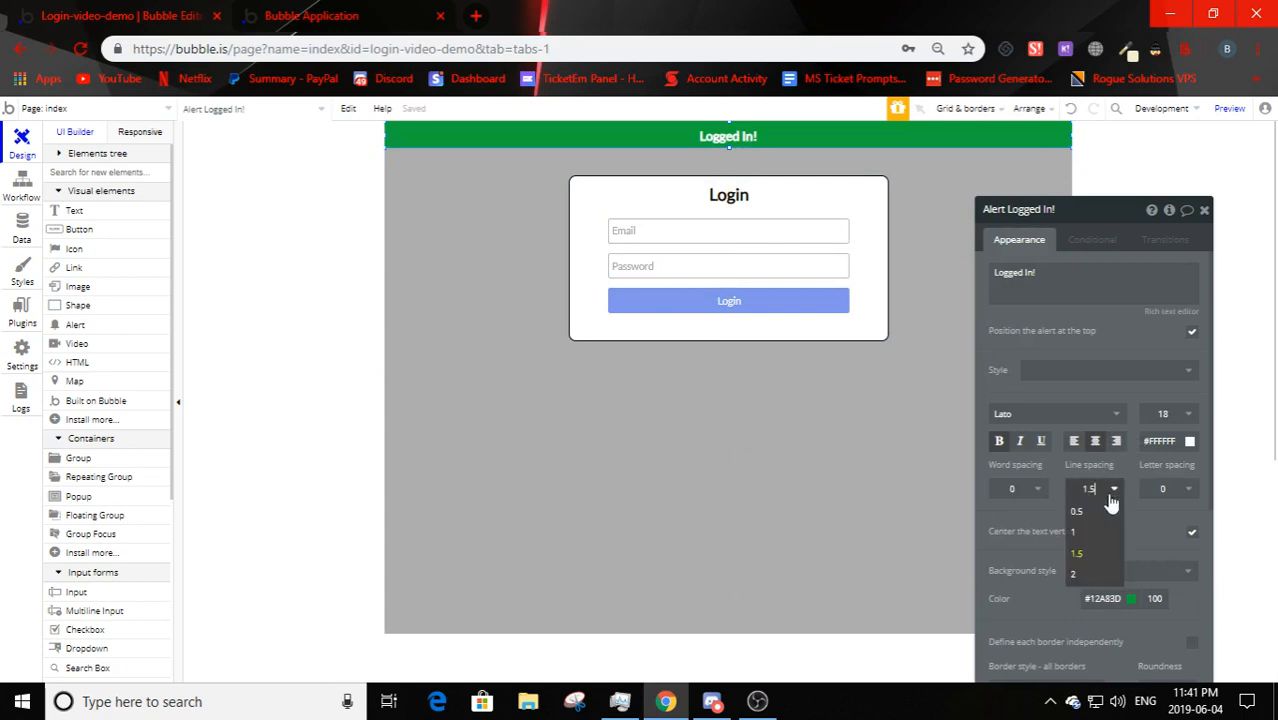
left_click(1074, 531)
left_click(717, 477)
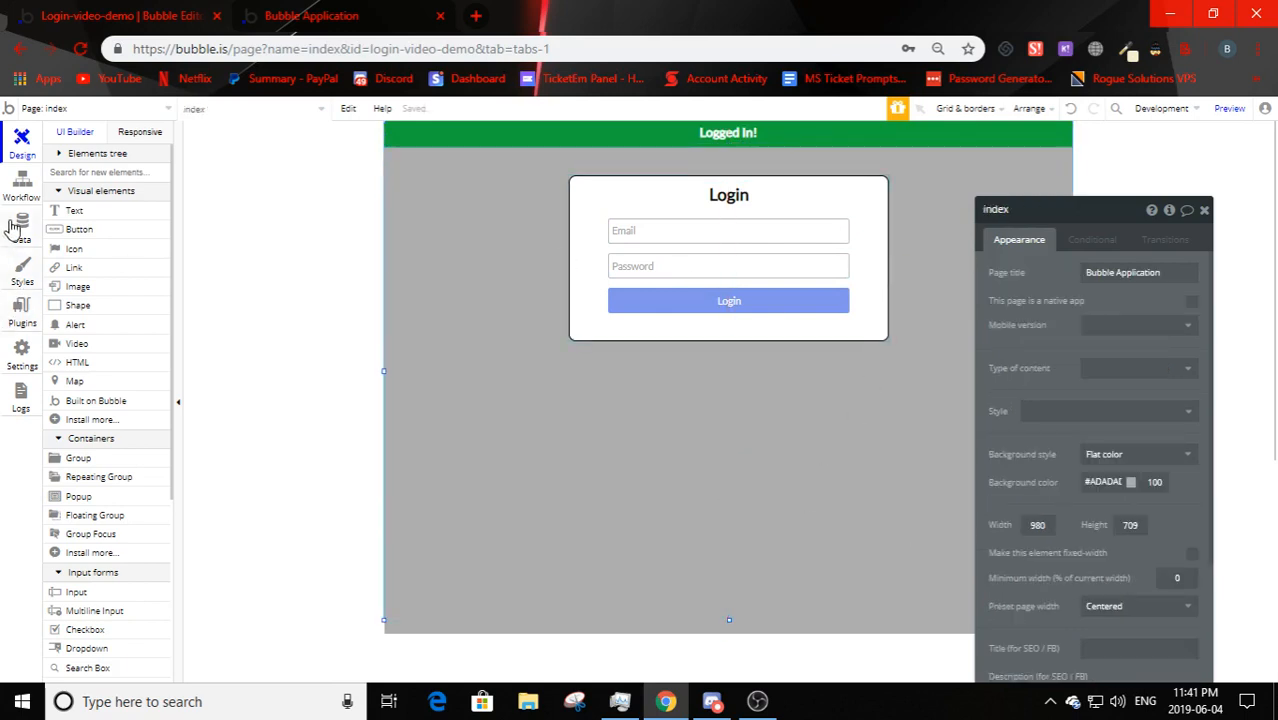
left_click(668, 320)
- Add a Show message step for Alert Logged In! after the login action
left_click(1104, 345)
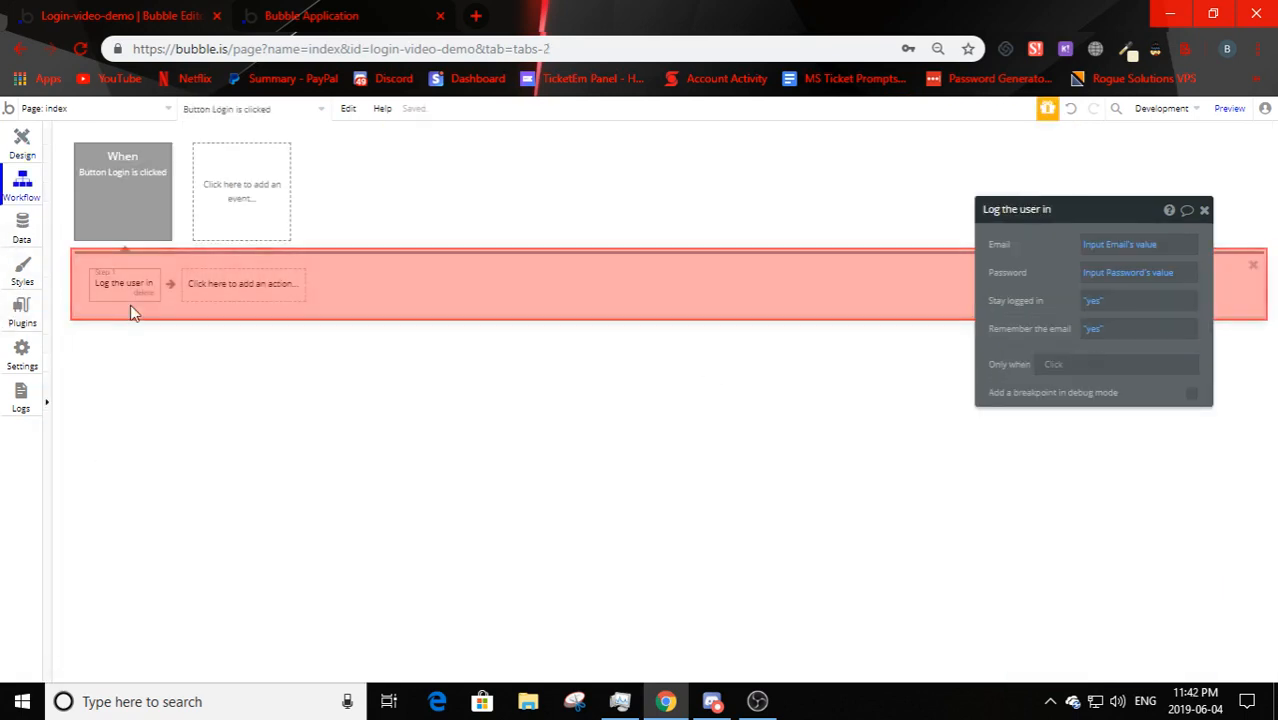
left_click(238, 285)
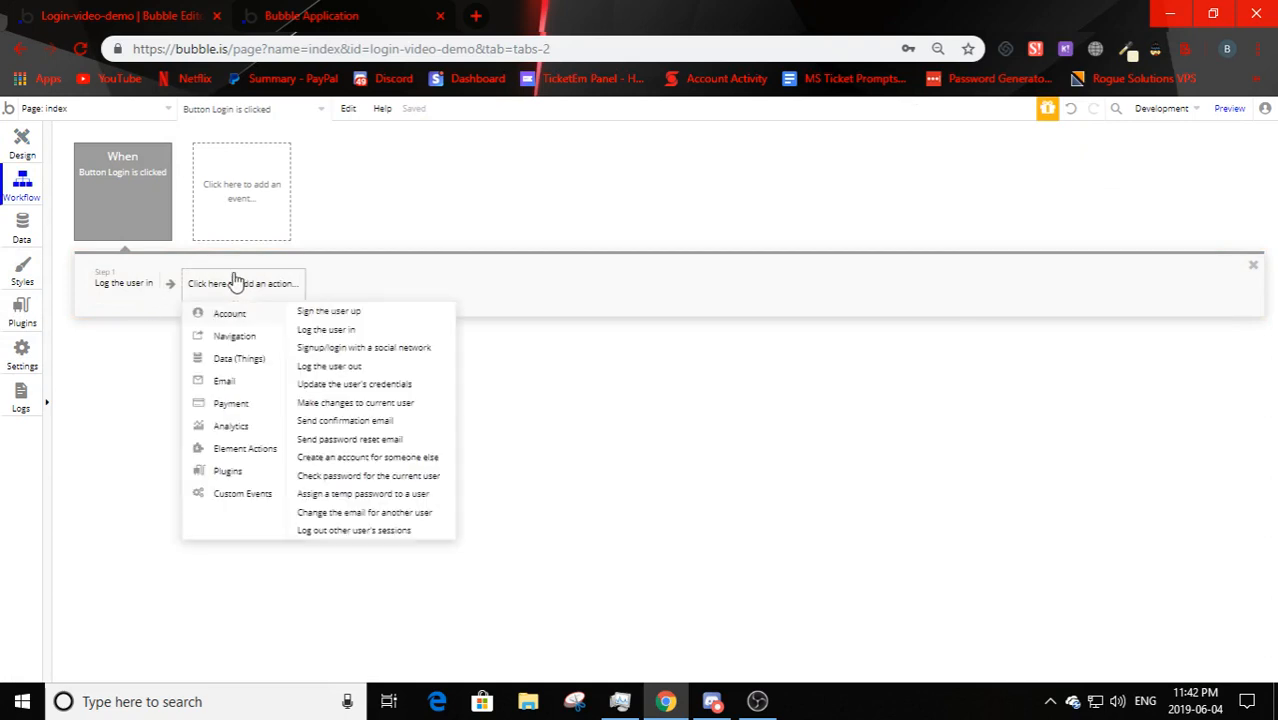
mouse_move(245, 456)
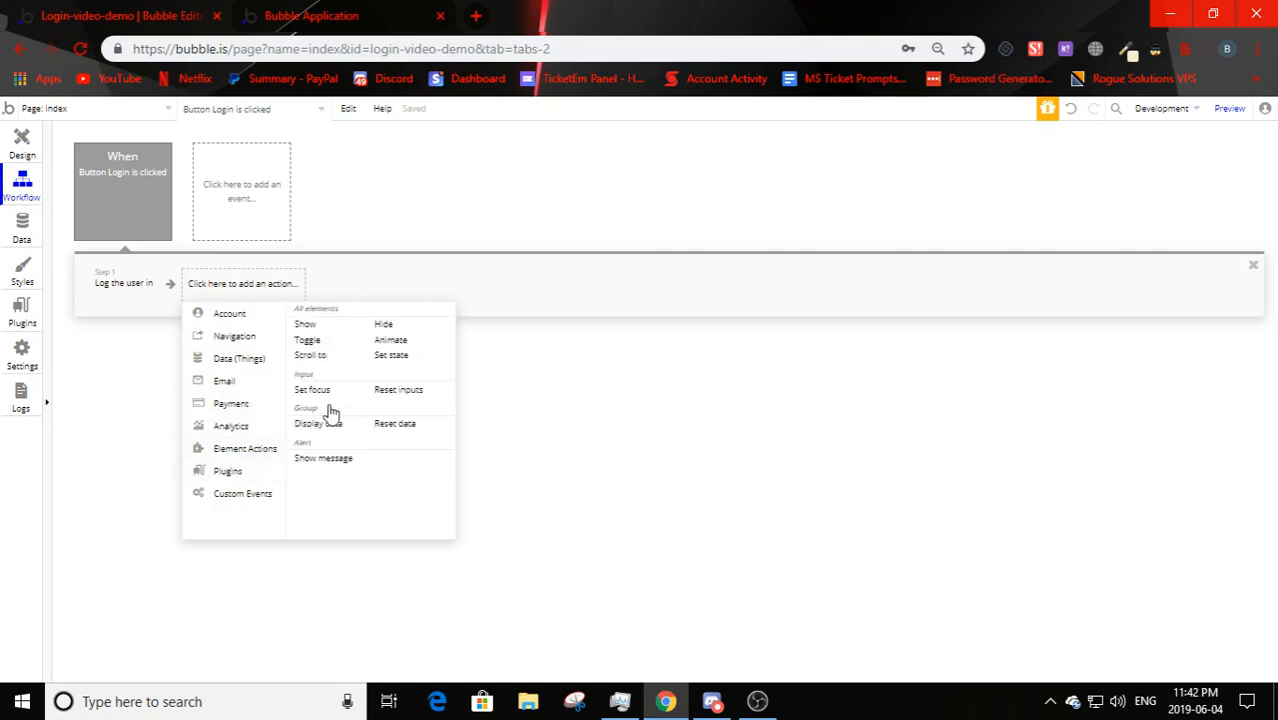
left_click(323, 458)
left_click(1150, 243)
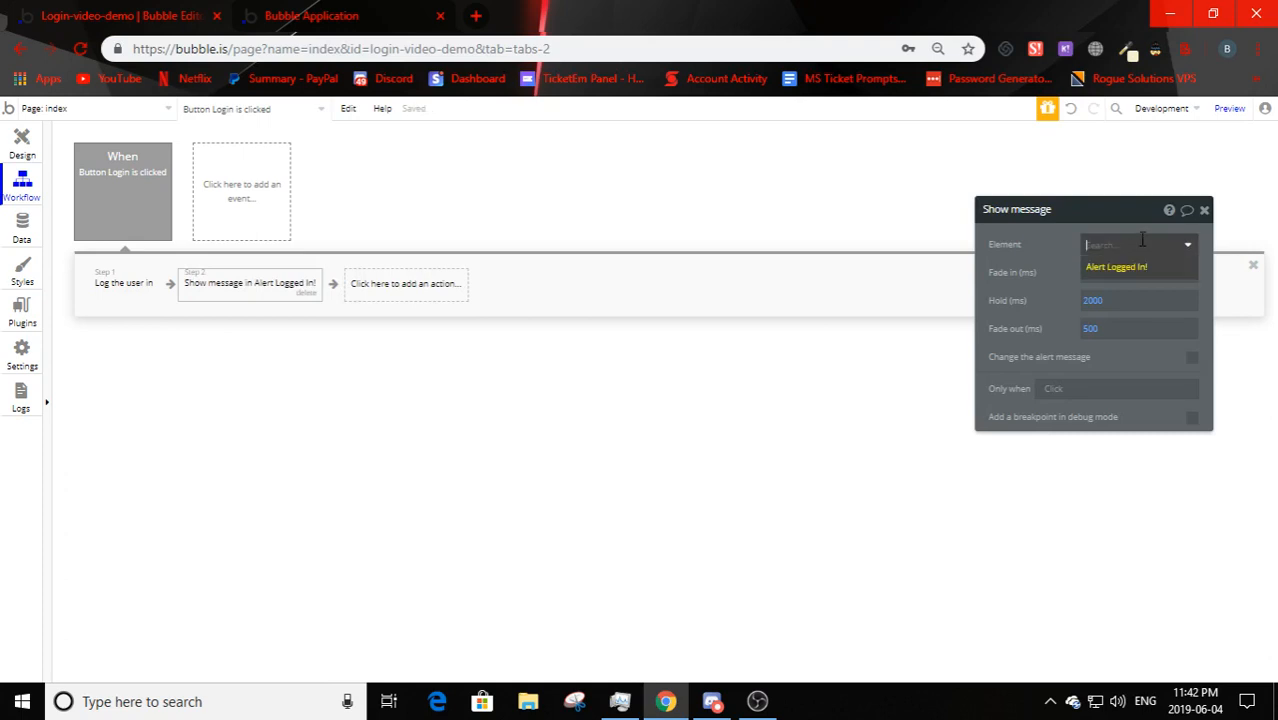
key("Return")
left_click(20, 142)
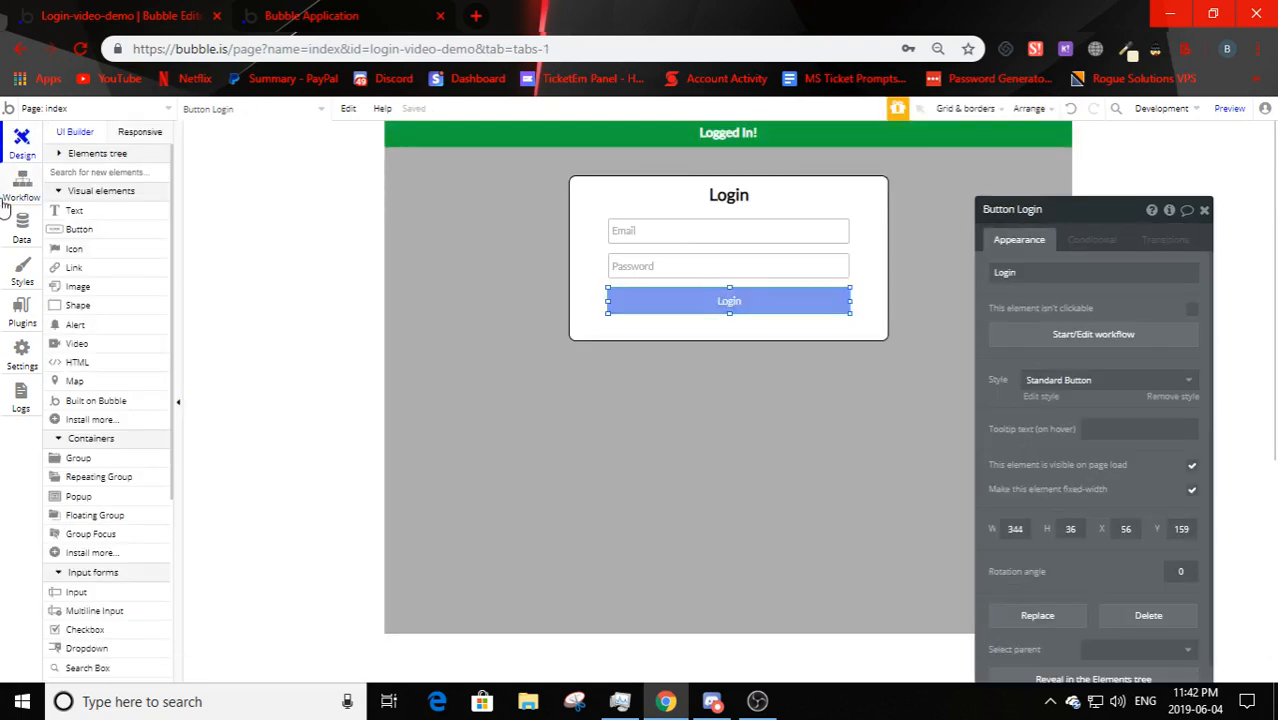
left_click(22, 185)
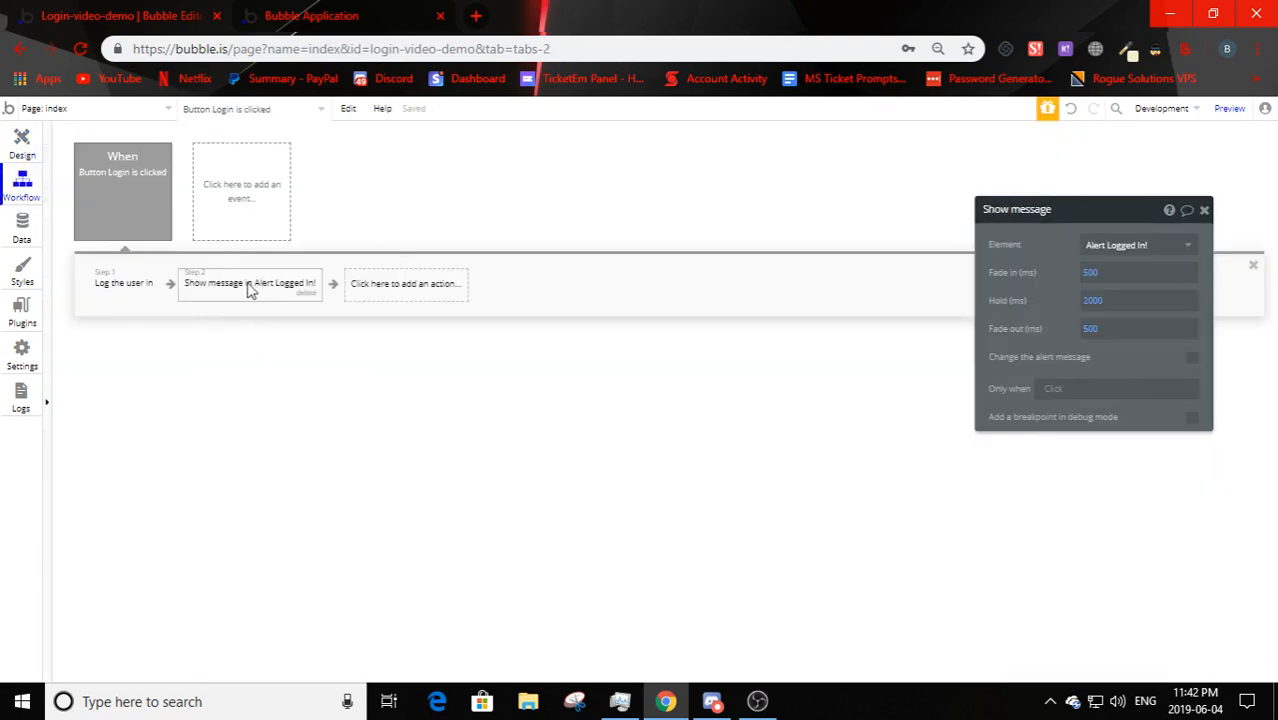
left_click(8, 150)
left_click(568, 440)
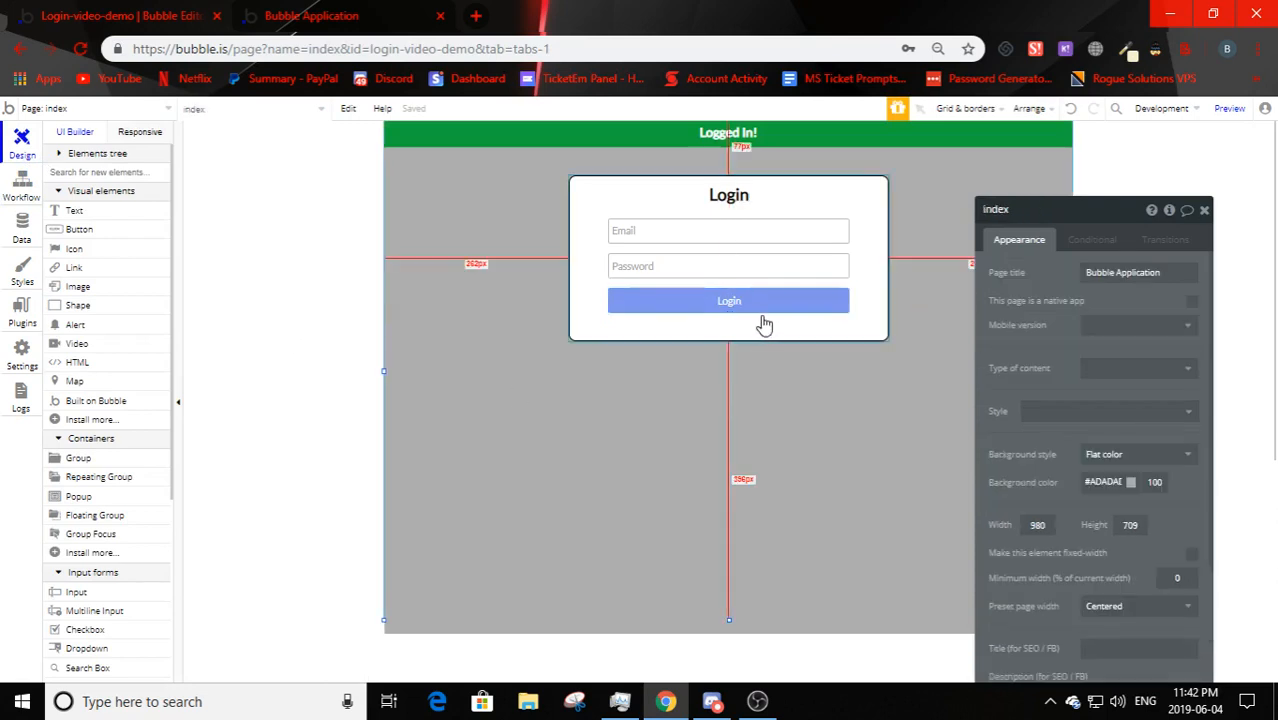
left_click(730, 340)
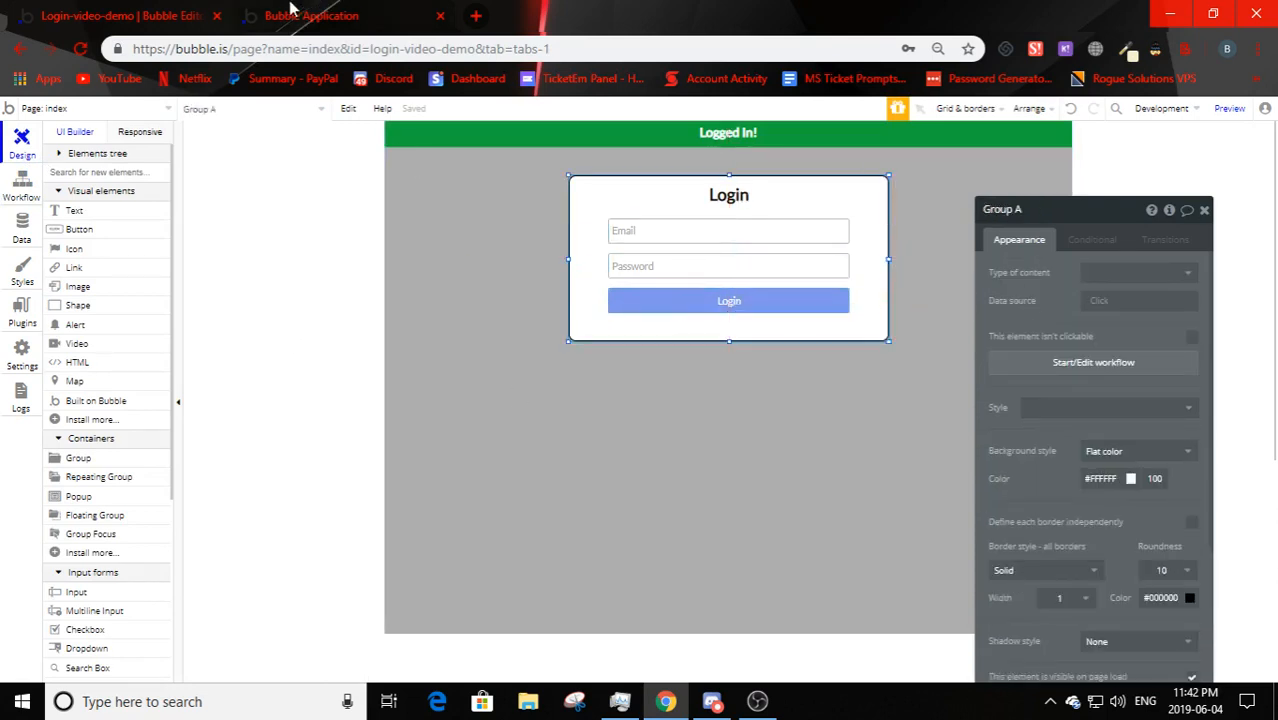
- Reload the preview and try logging in with email 'test' and no password
key("ctrl+Tab")
key("F5")
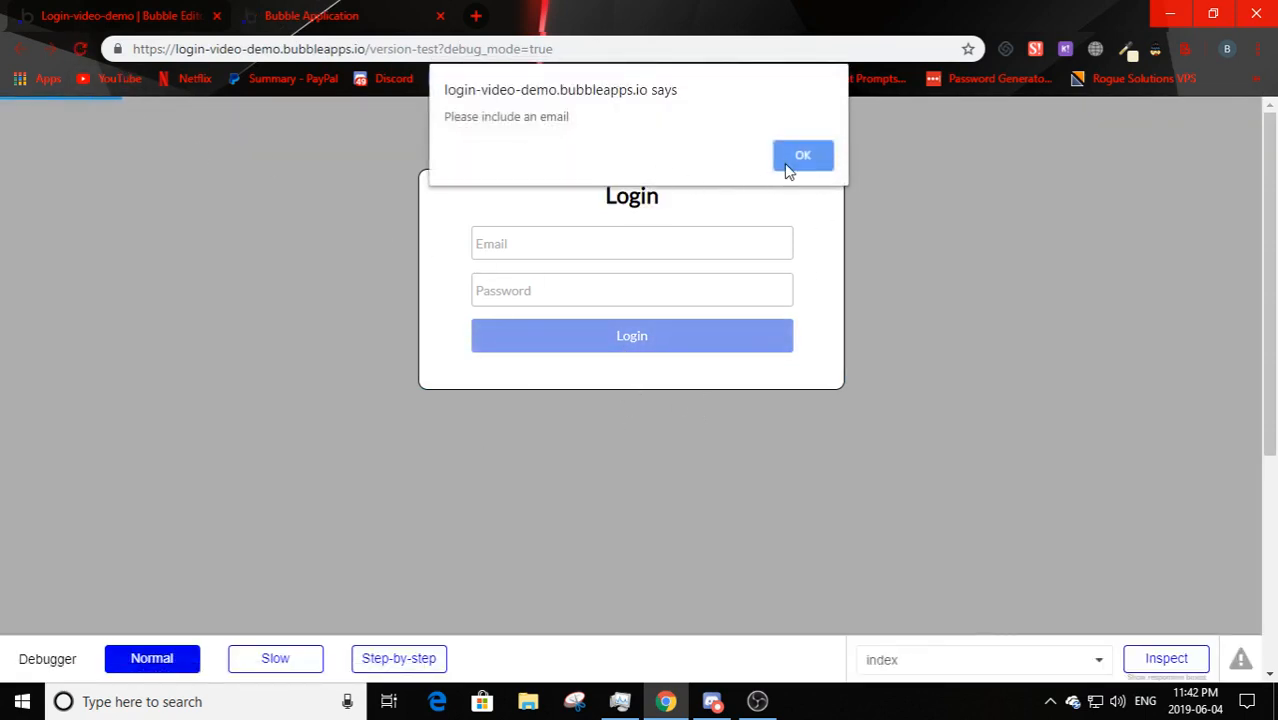
left_click(778, 168)
left_click(534, 251)
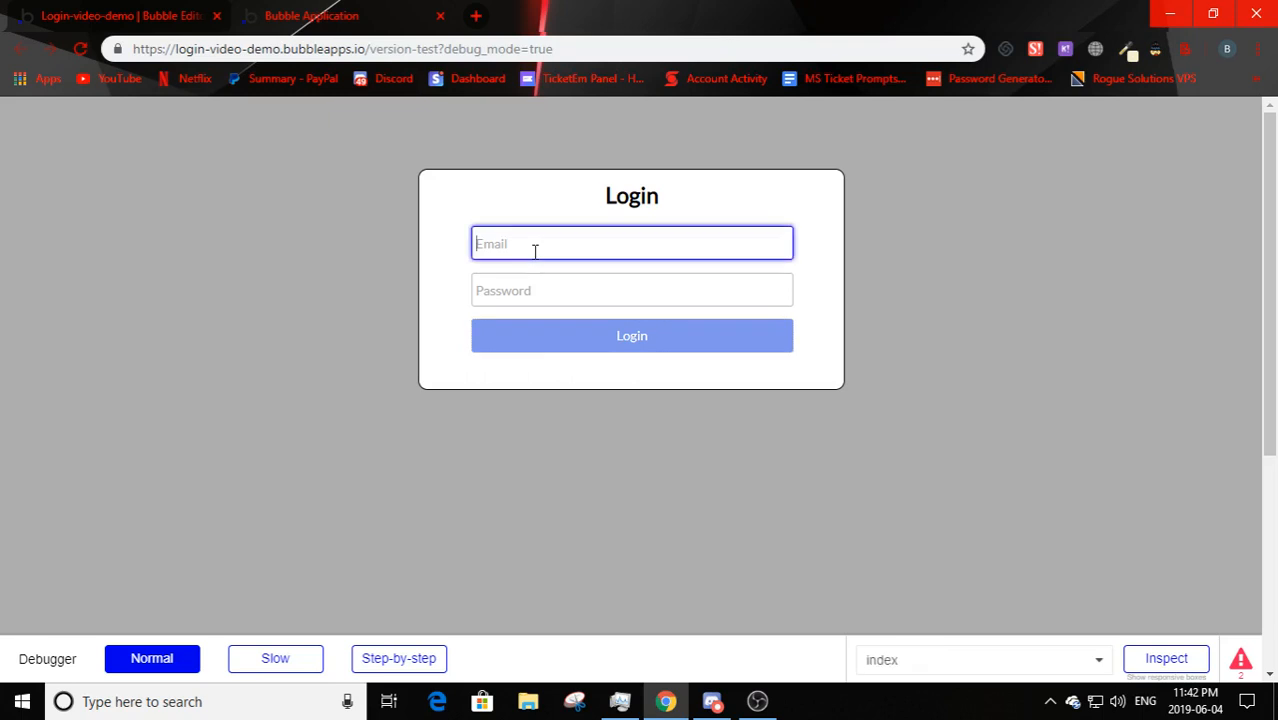
type("test@test.com")
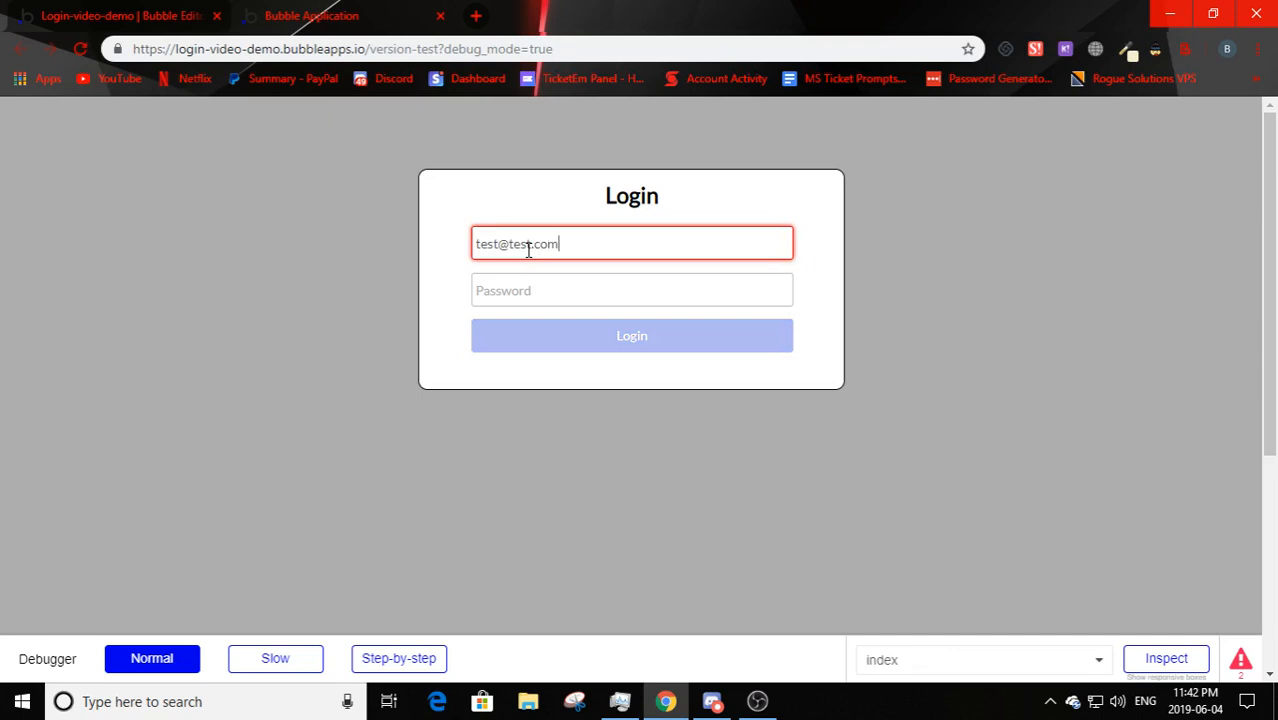
left_click(608, 338)
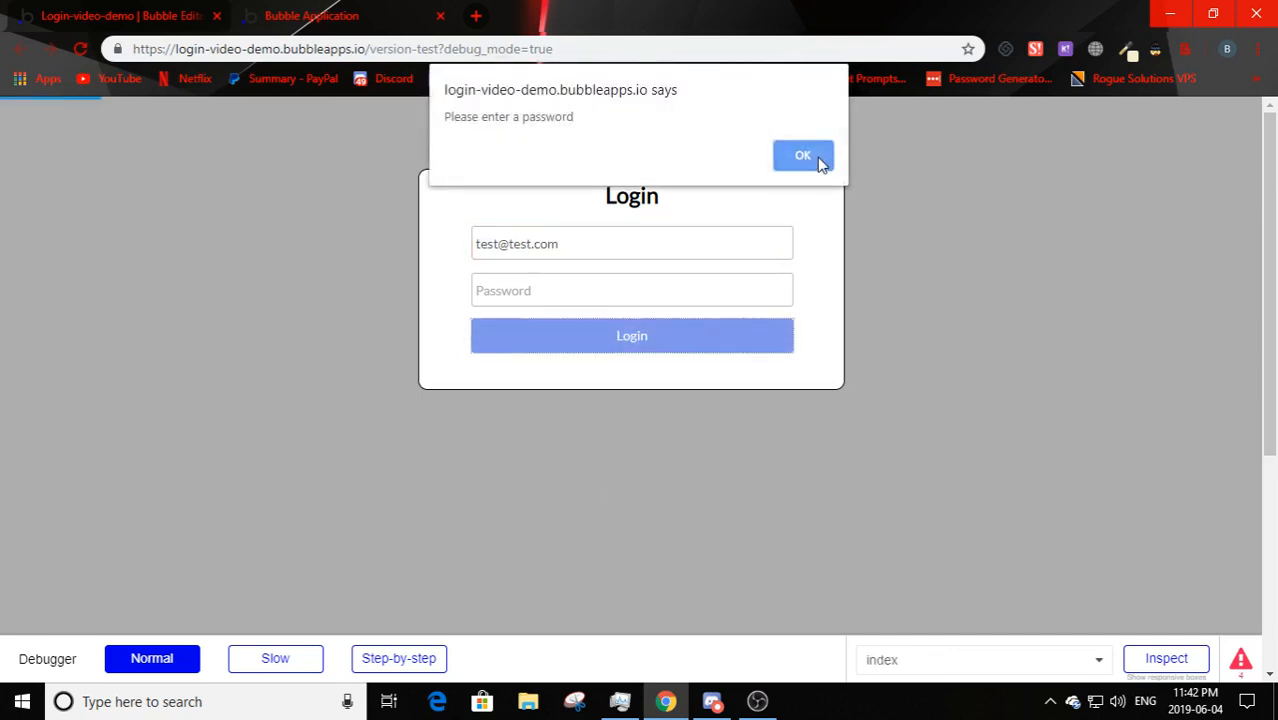
left_click(820, 165)
left_click(621, 293)
type("t")
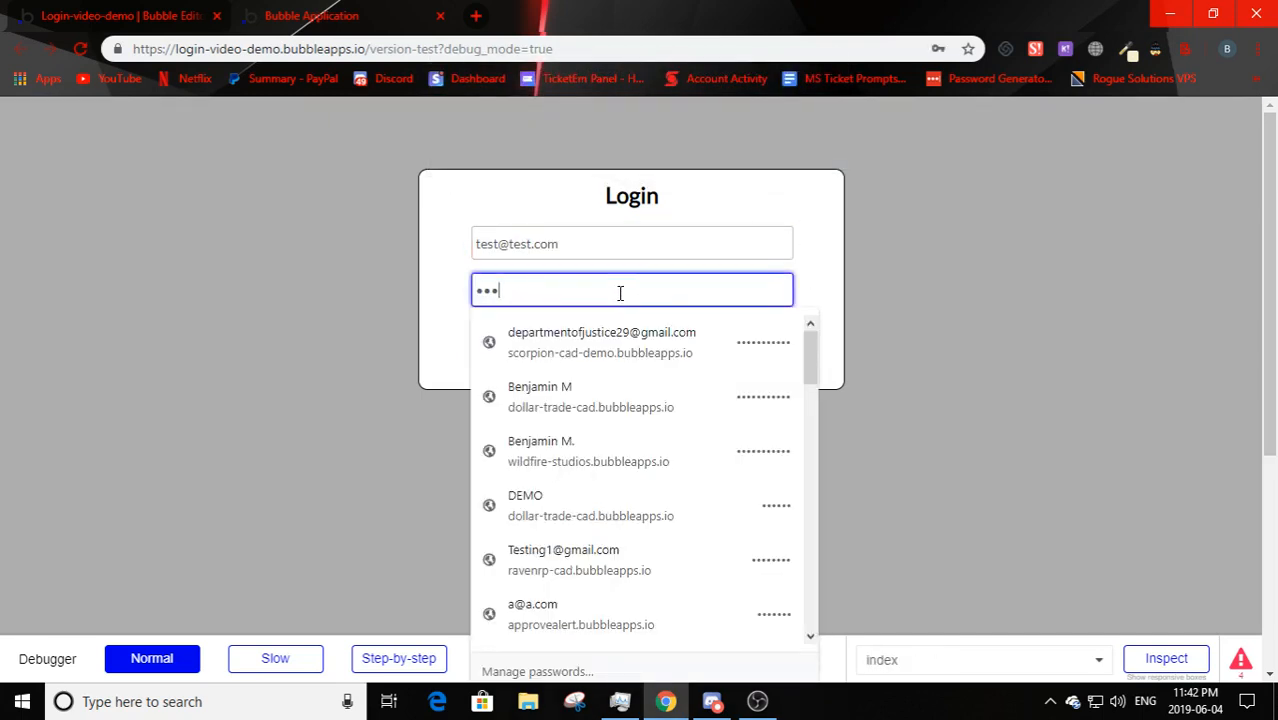
type("est1")
left_click(565, 356)
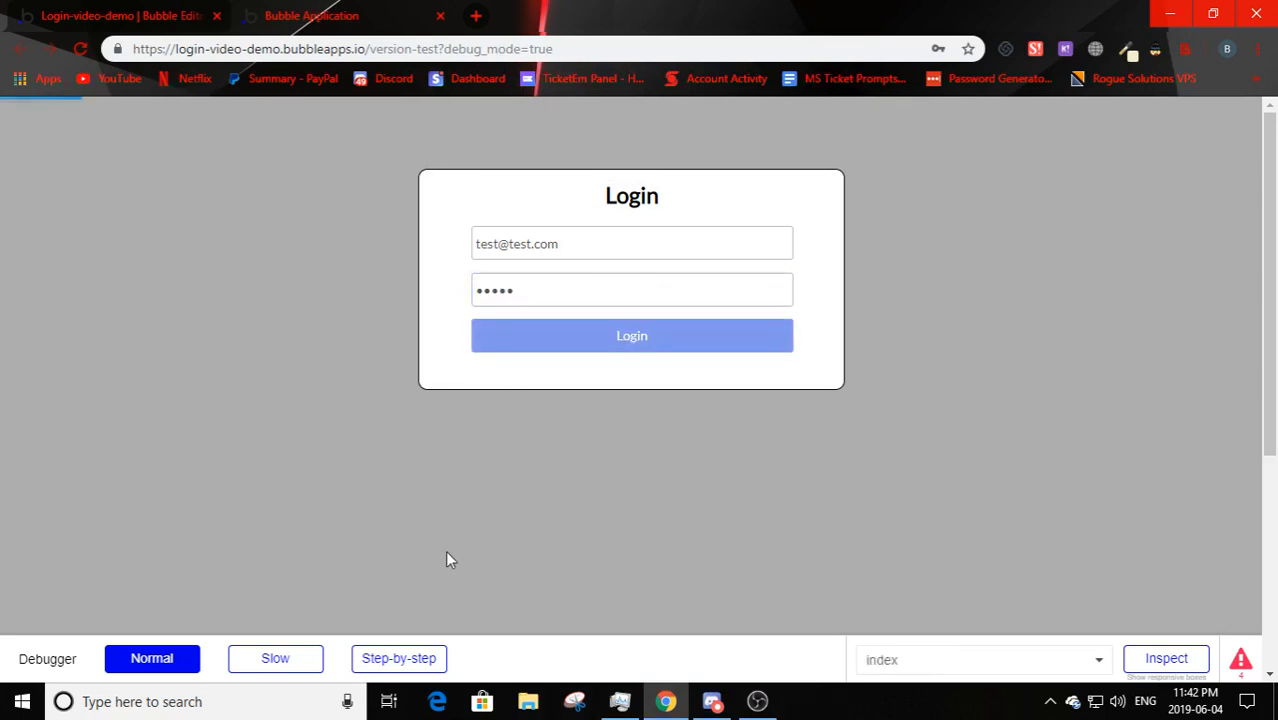
left_click_drag(527, 117, 730, 116)
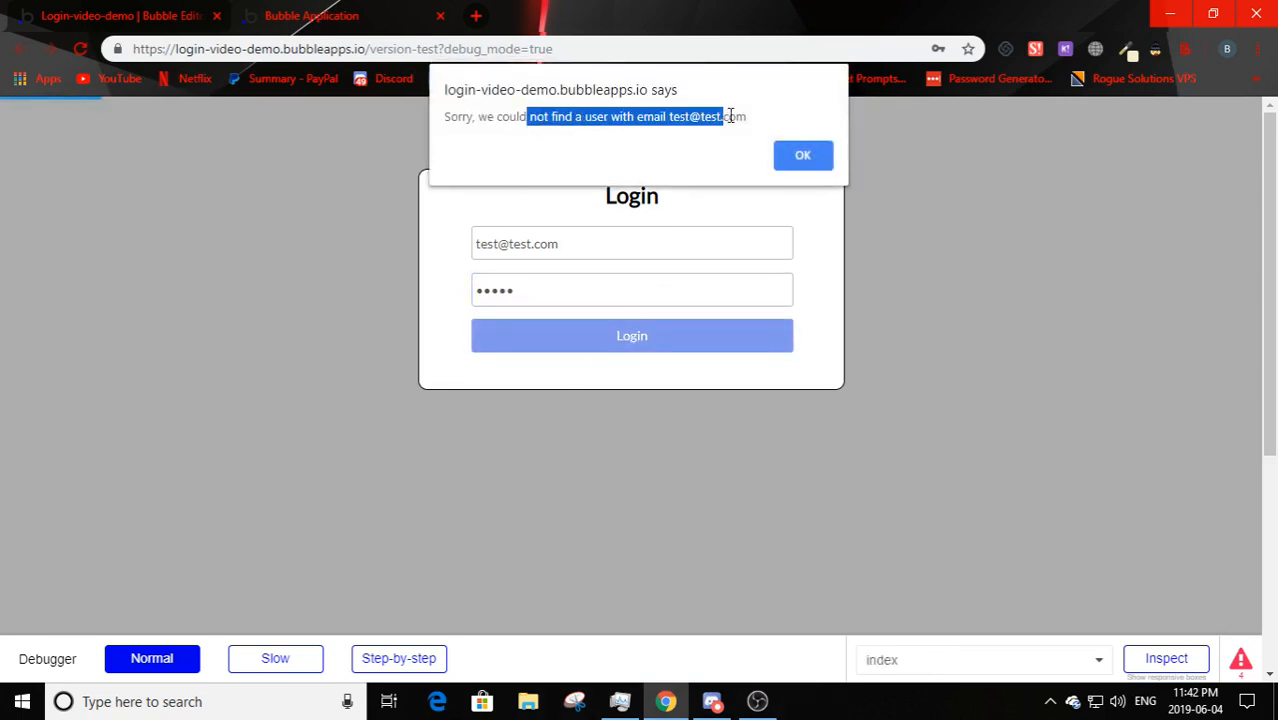
left_click(735, 116)
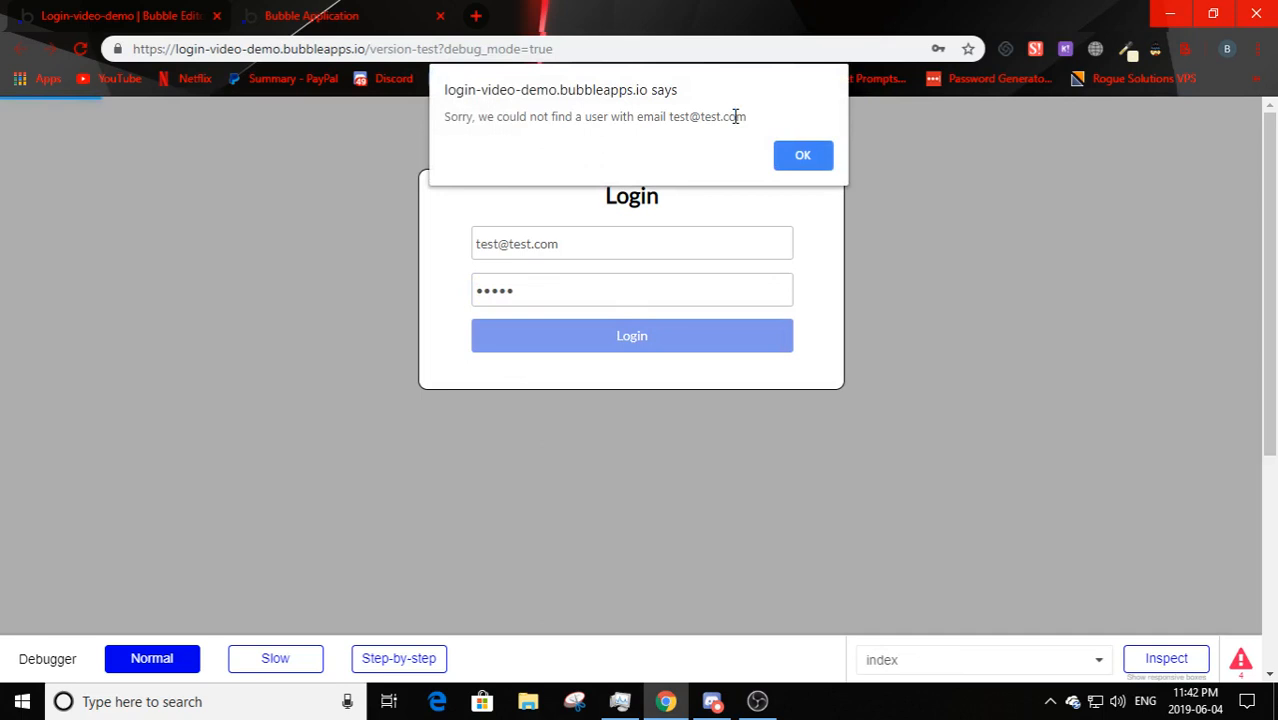
left_click(803, 153)
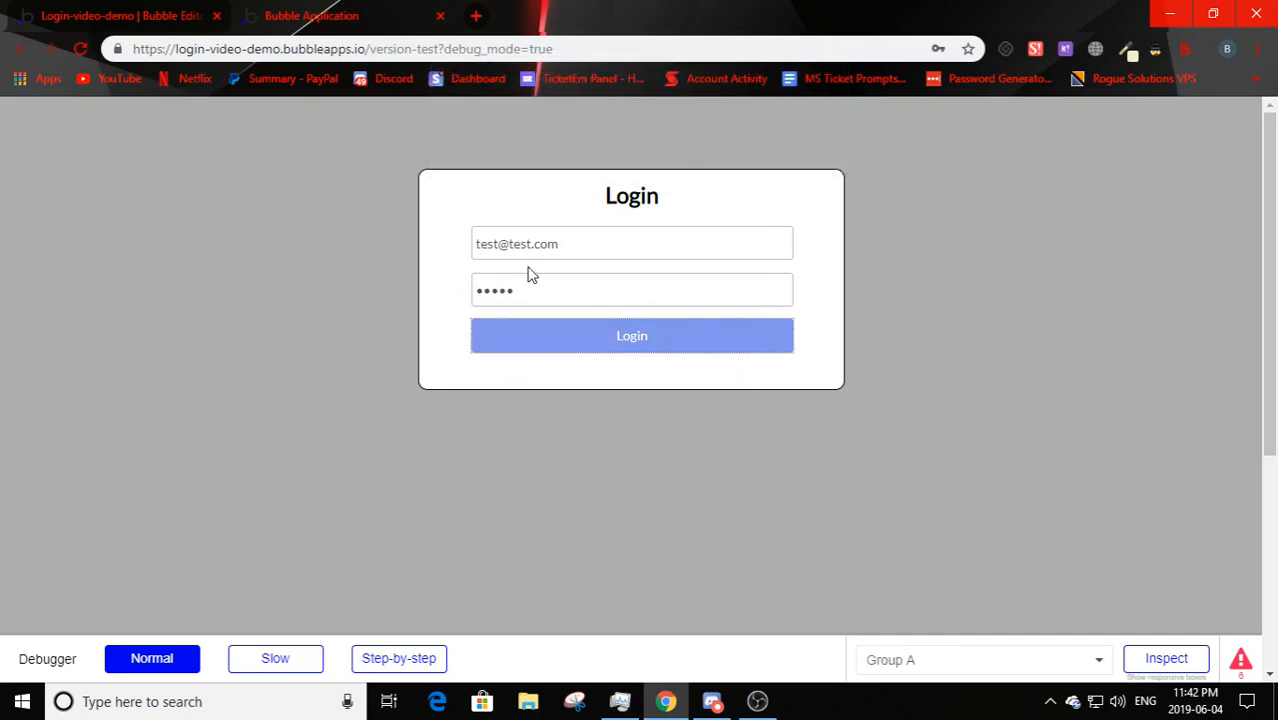
left_click(150, 17)
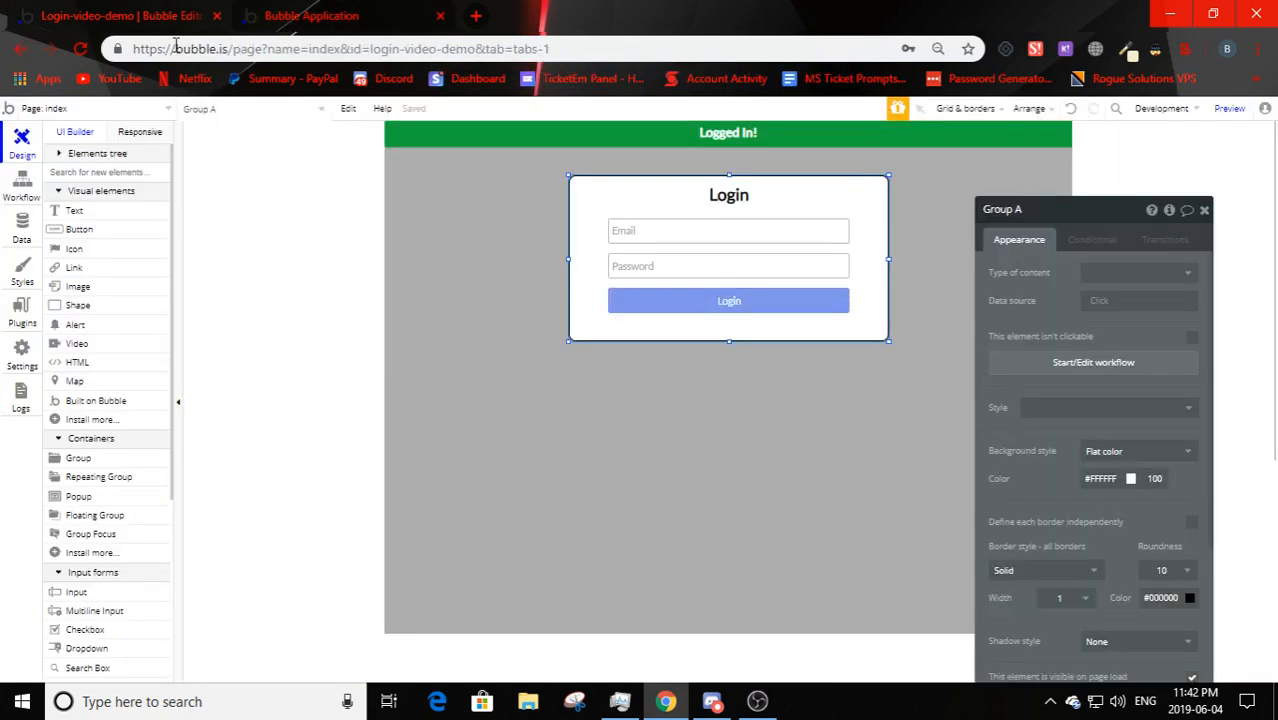
- Copy the login group and paste the copy below the original box
right_click(591, 317)
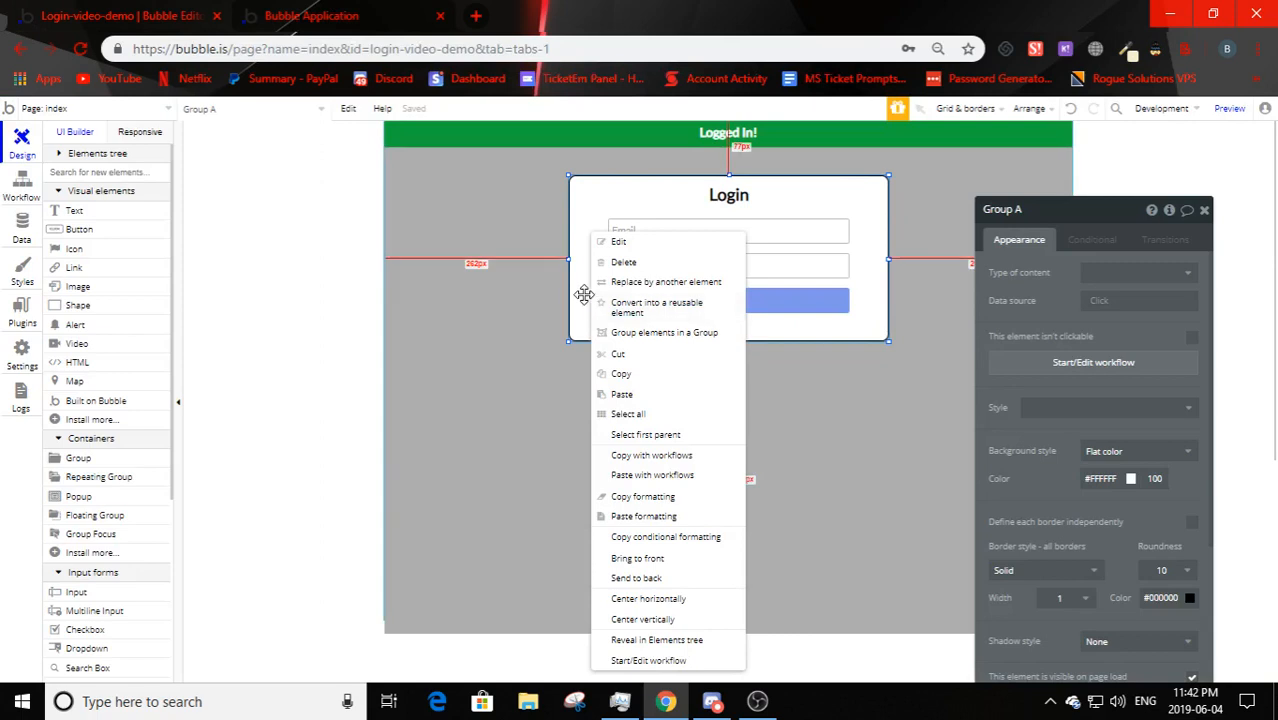
left_click(624, 375)
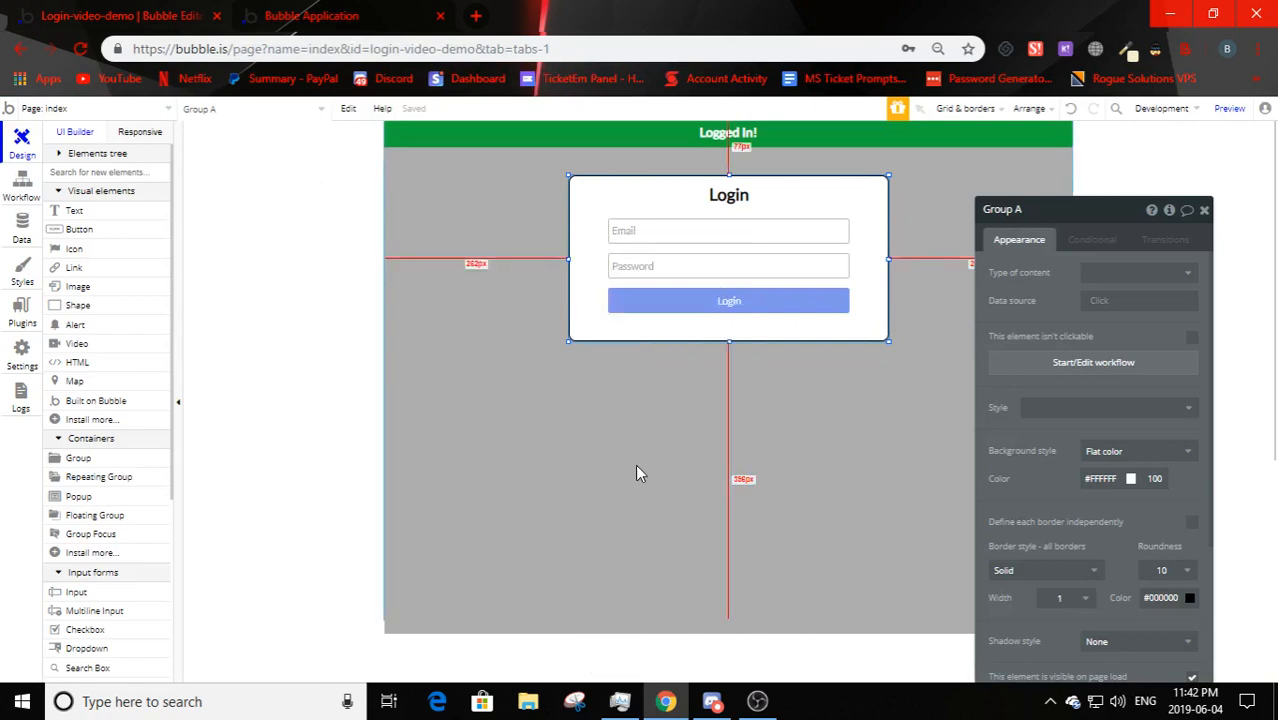
left_click(635, 464)
right_click(623, 407)
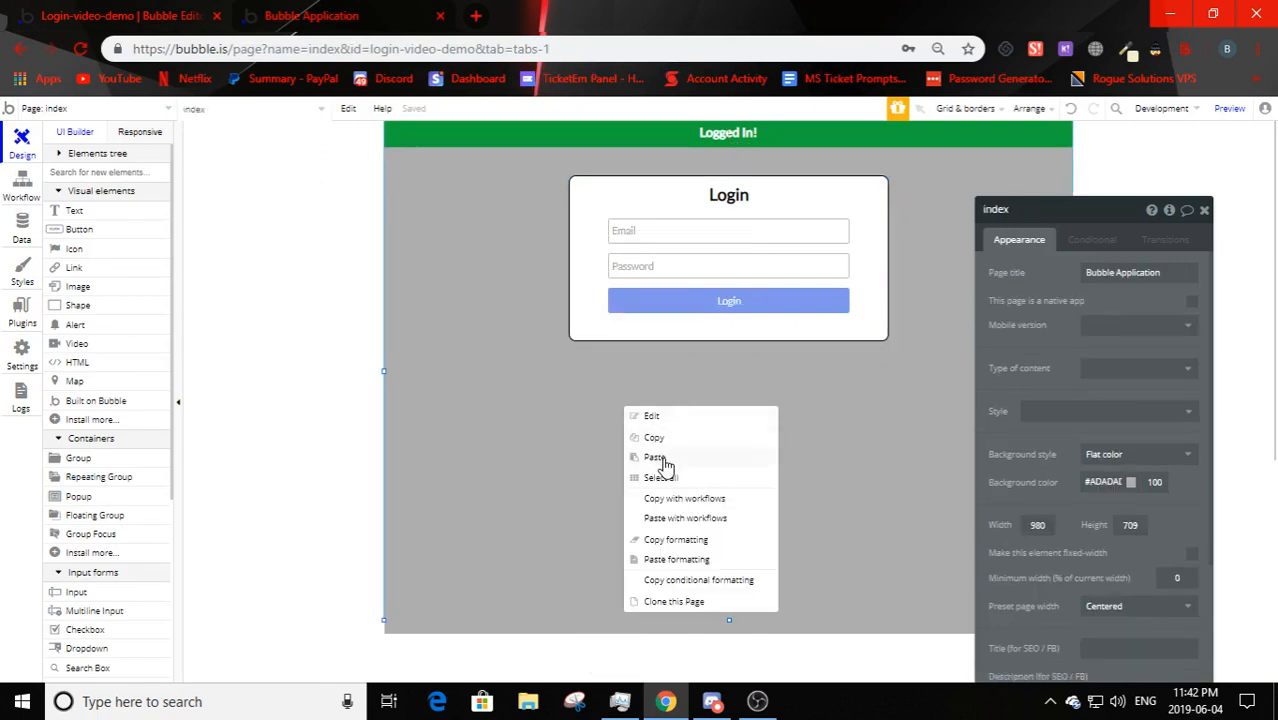
left_click(655, 458)
left_click_drag(602, 348, 596, 502)
- Change the copied box's heading text to 'Sign Up'
double_click(688, 379)
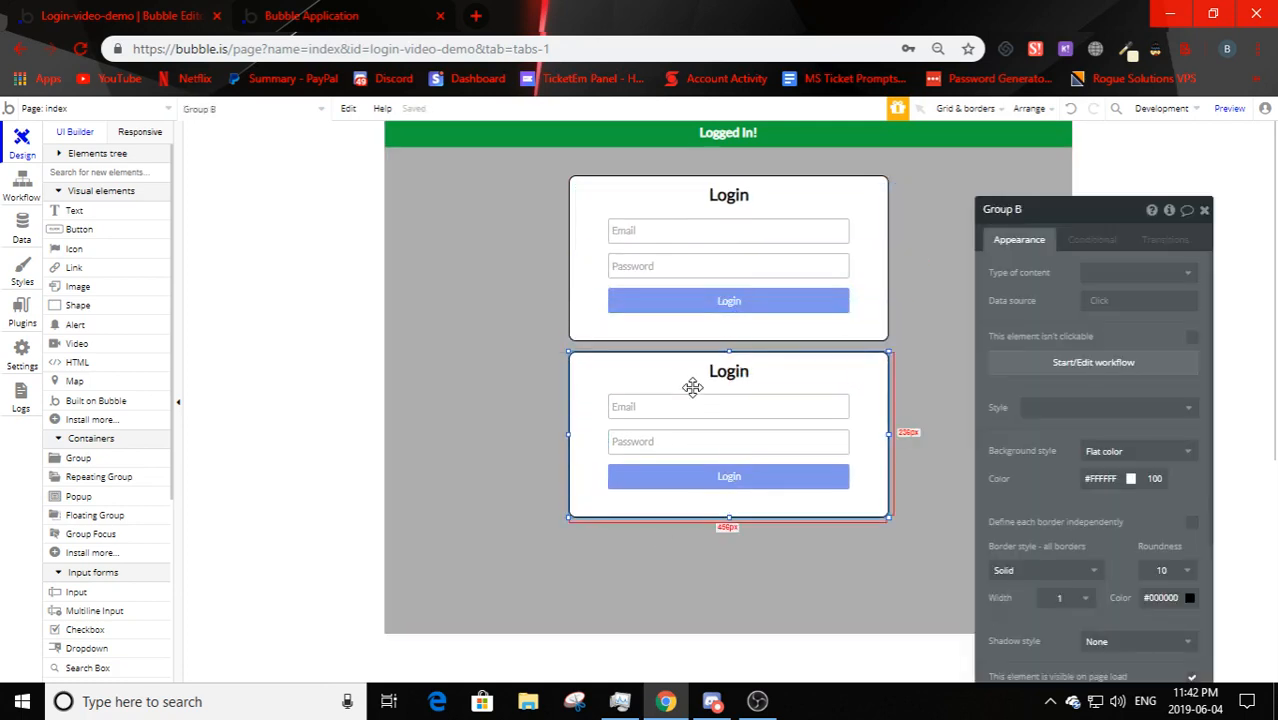
left_click(713, 384)
left_click_drag(1028, 301, 993, 386)
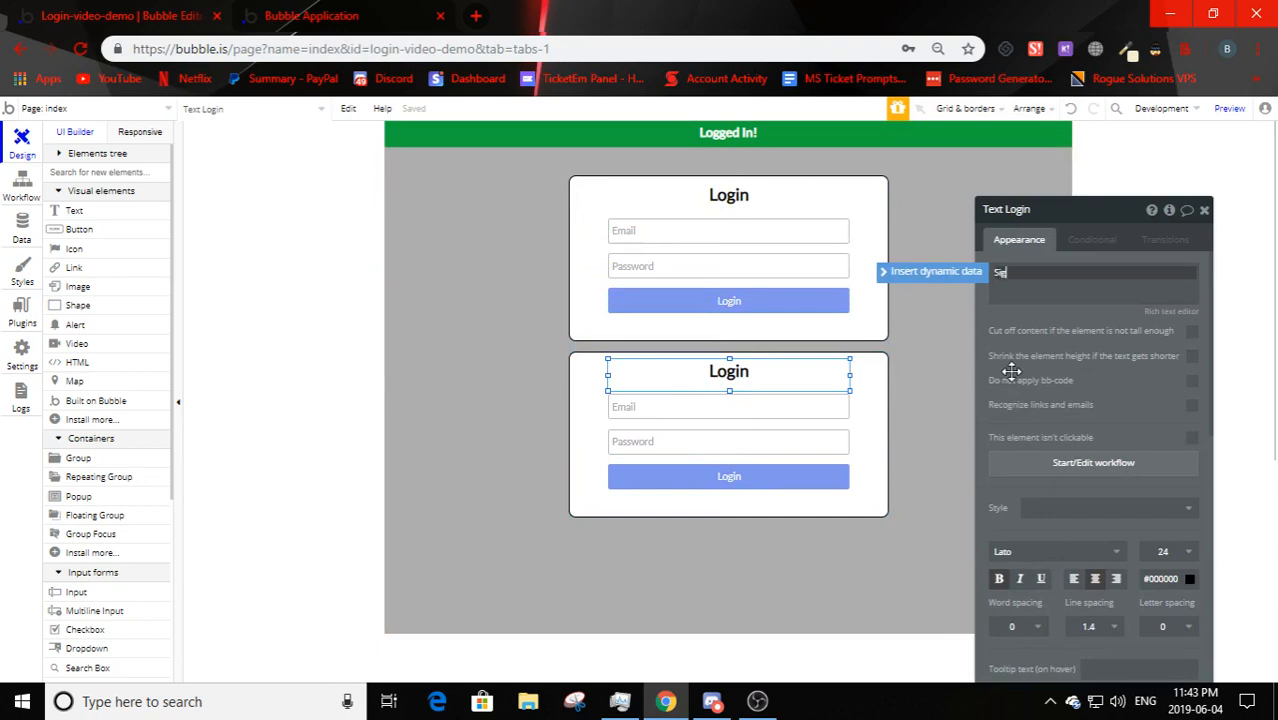
left_click(1012, 372)
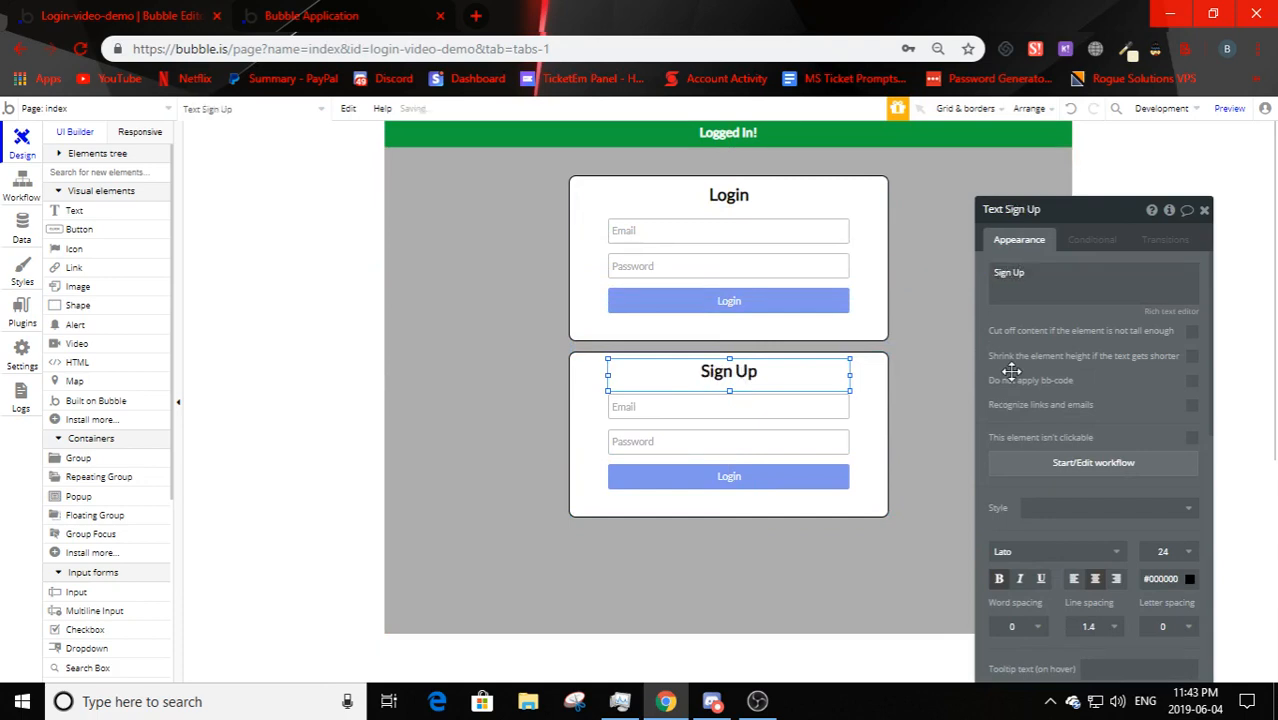
- Move the copied box's button slightly lower and relabel it 'Sign Up'
left_click(714, 410)
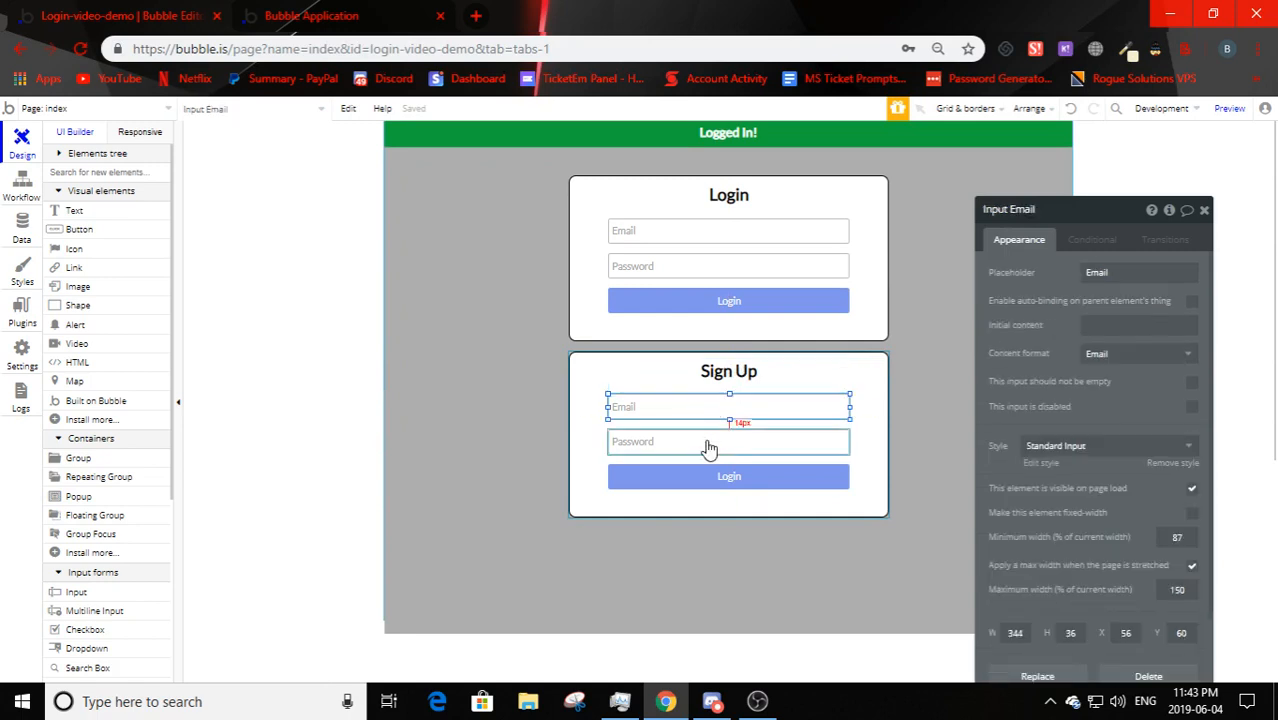
left_click(709, 442)
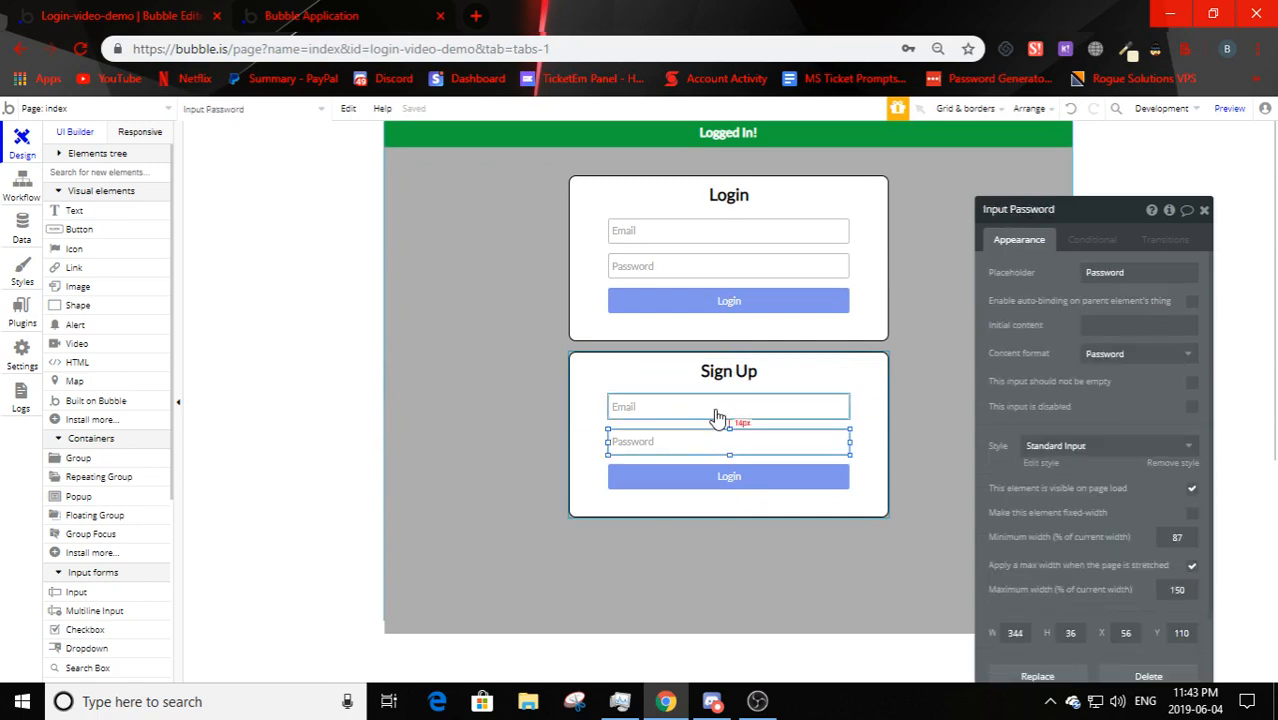
left_click(727, 487)
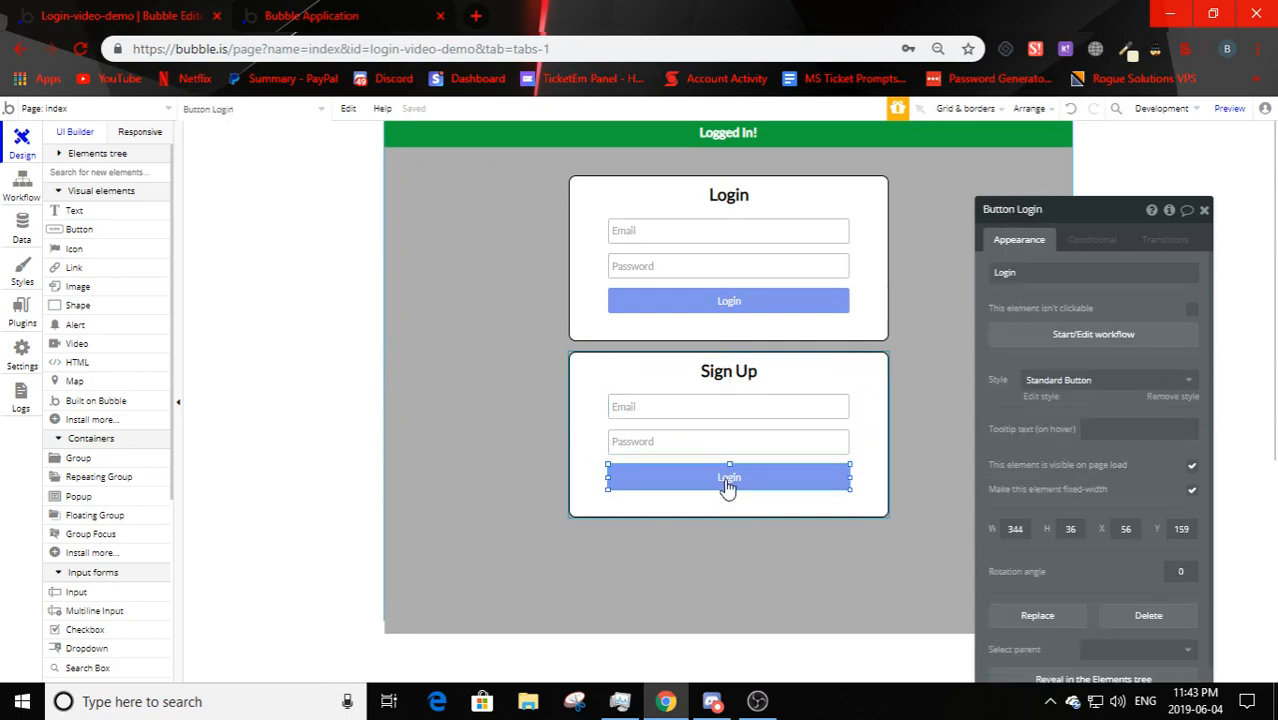
left_click_drag(727, 487, 728, 504)
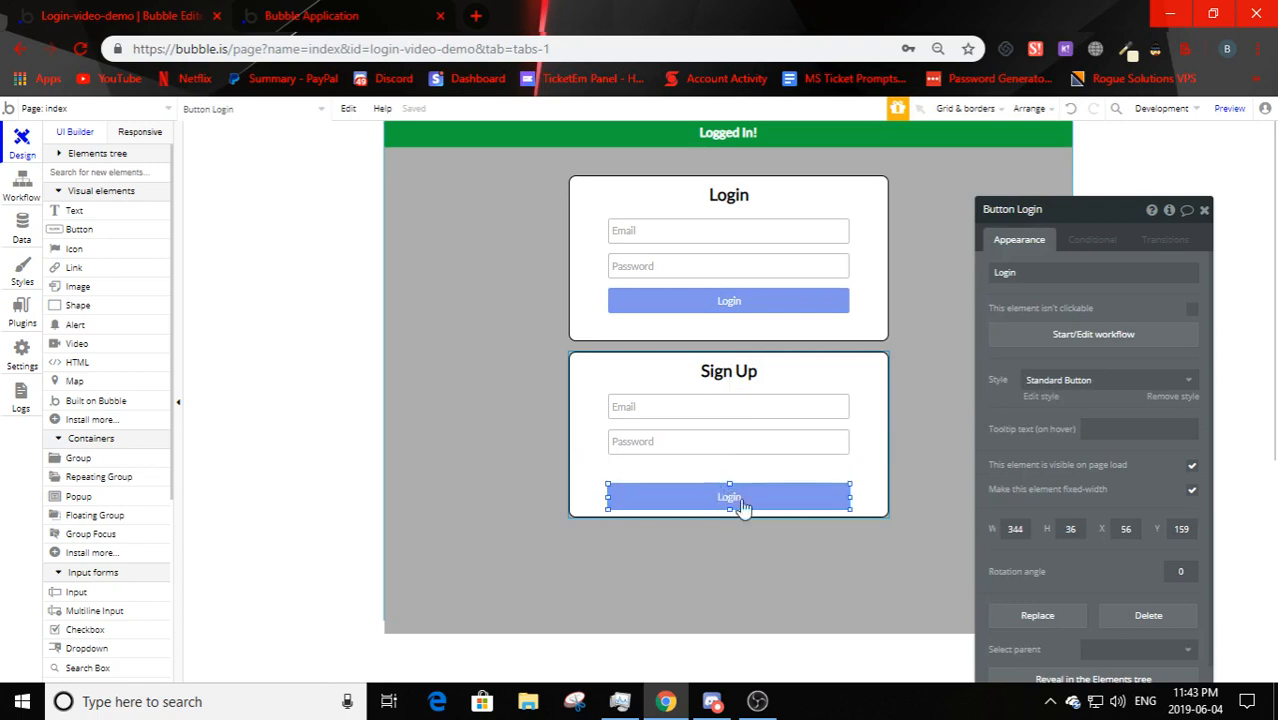
left_click(1030, 271)
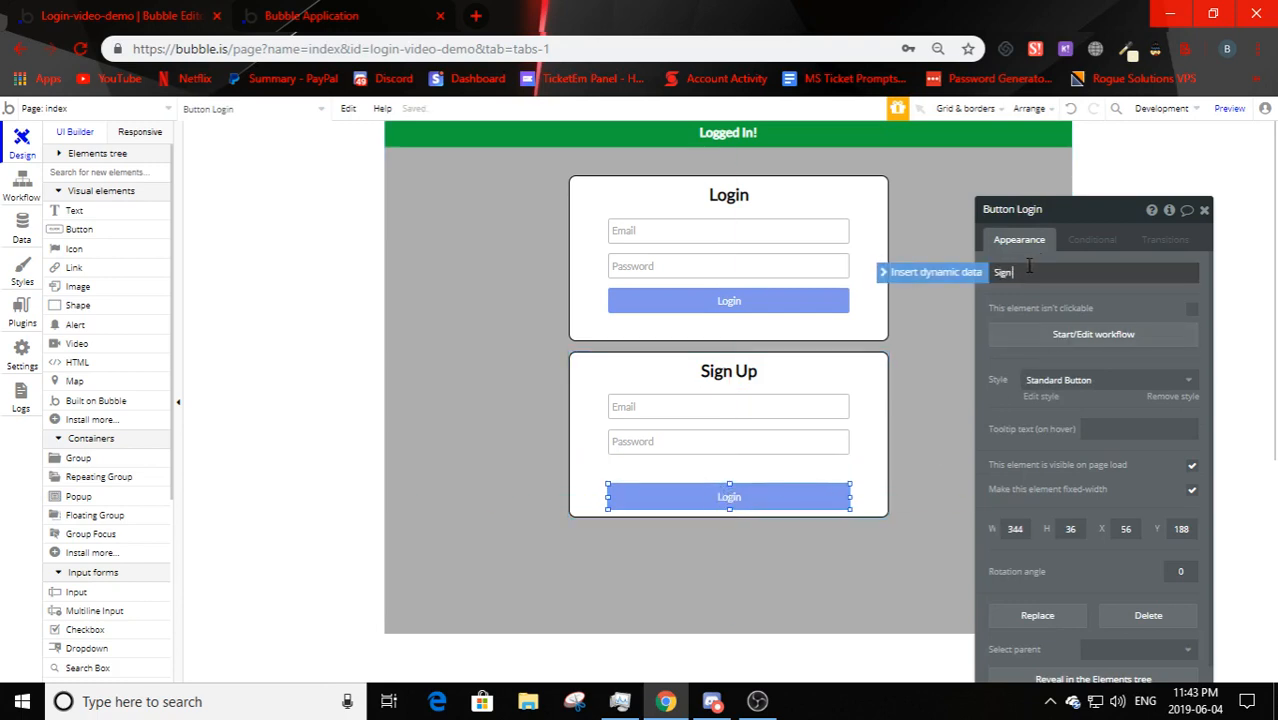
- Nudge the Sign Up Password field up to Y 106, just below Email
left_click(710, 438)
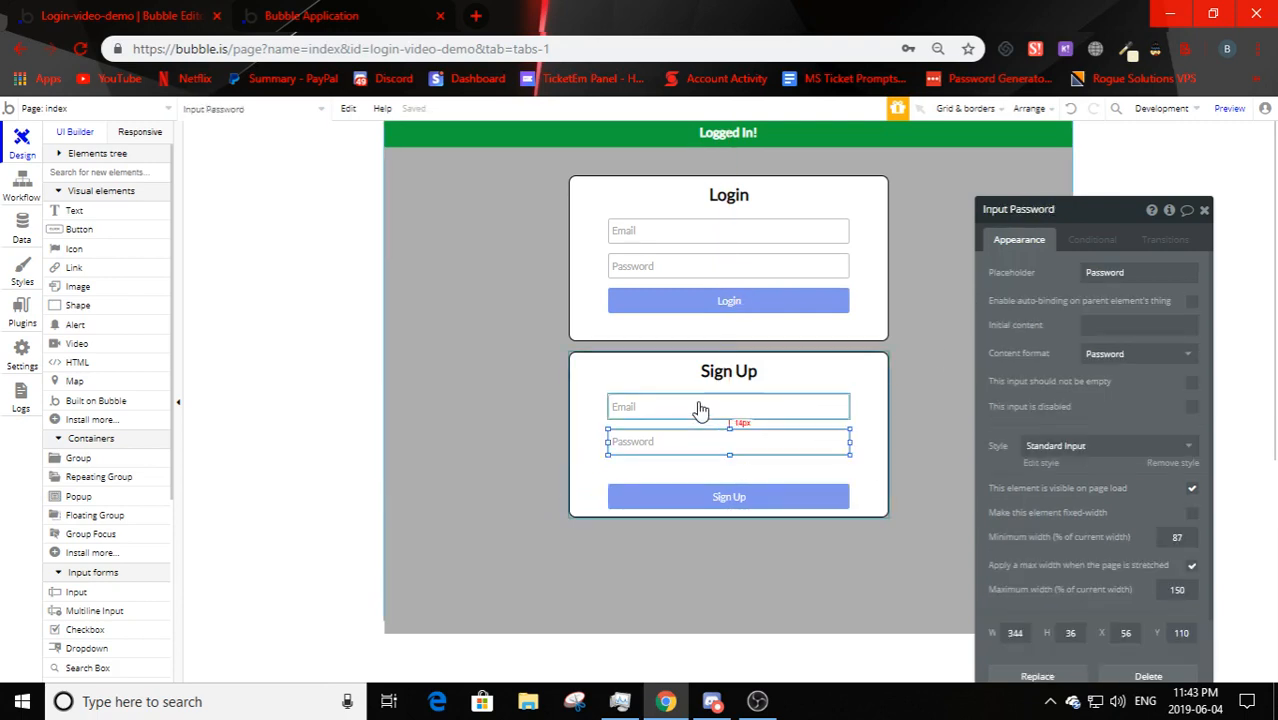
left_click(700, 409)
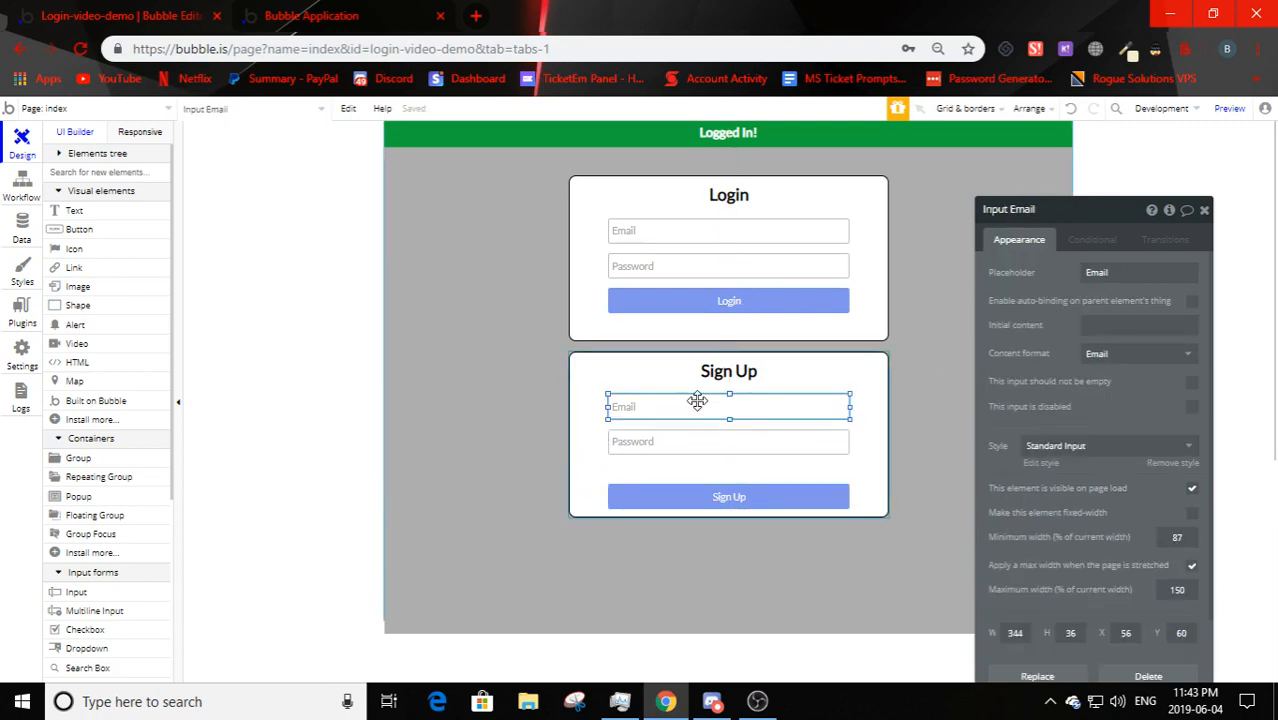
left_click(691, 455)
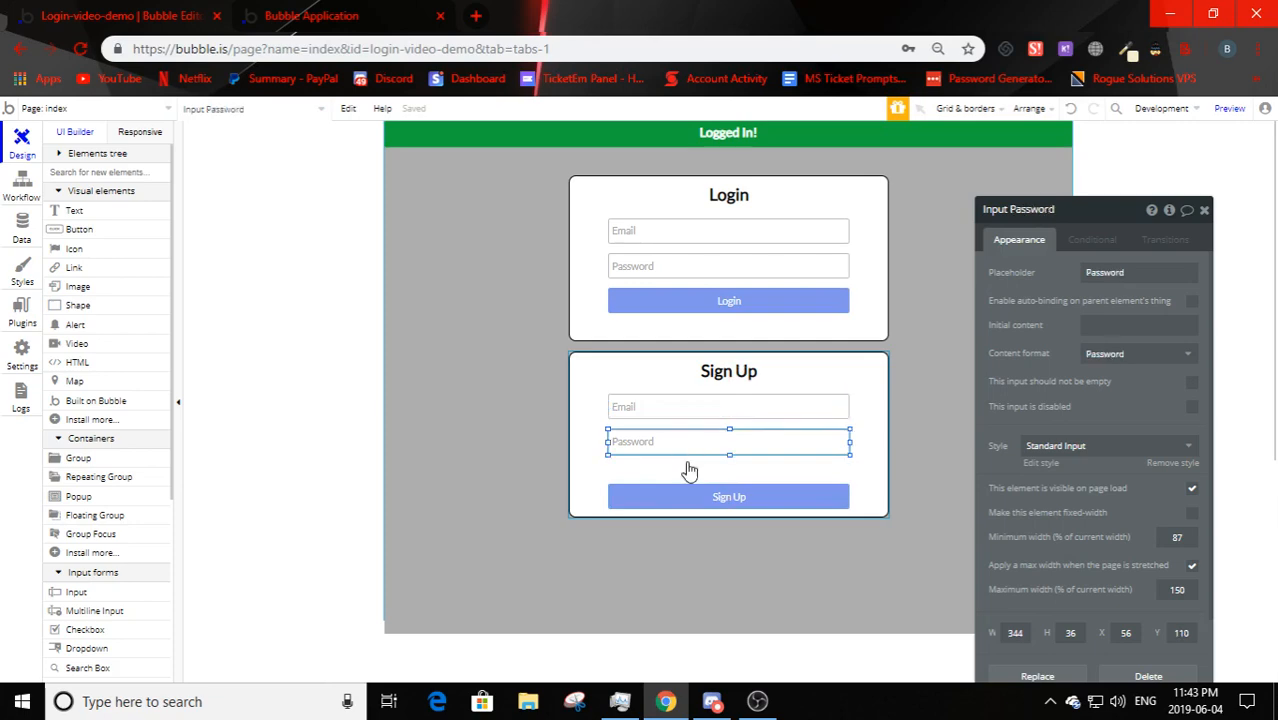
left_click_drag(727, 418, 610, 470)
left_click(583, 437)
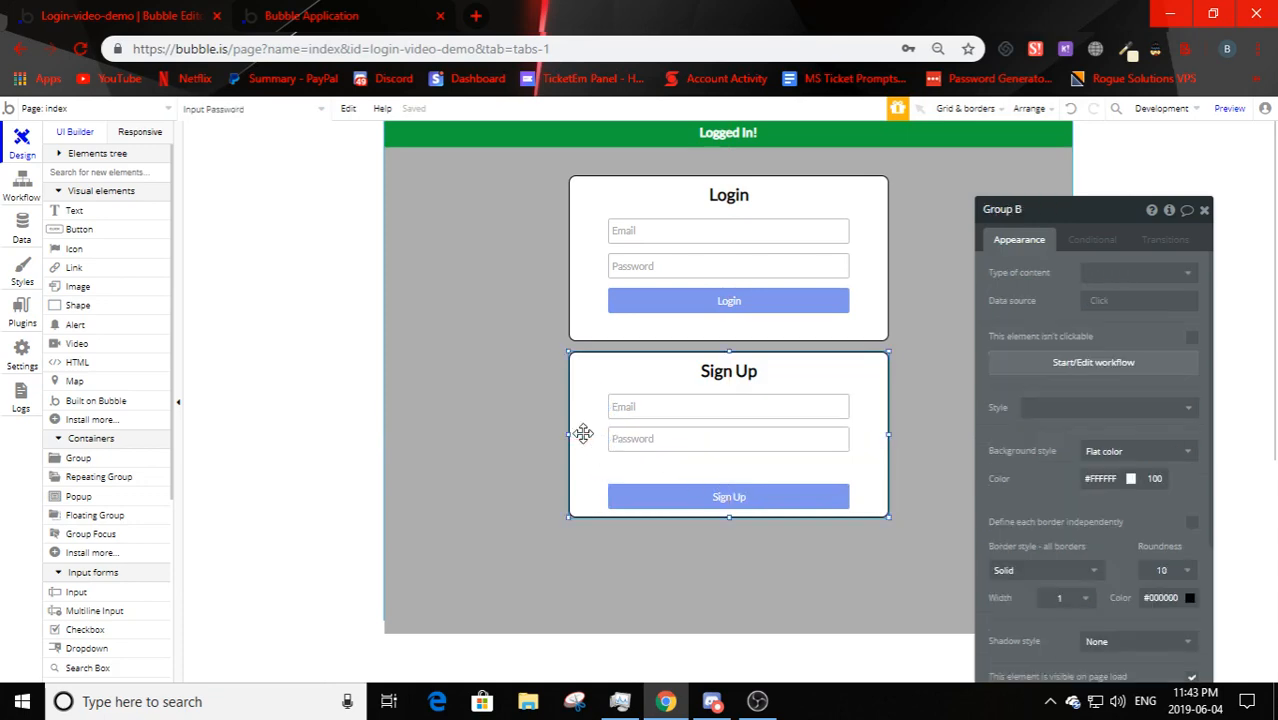
left_click(640, 405)
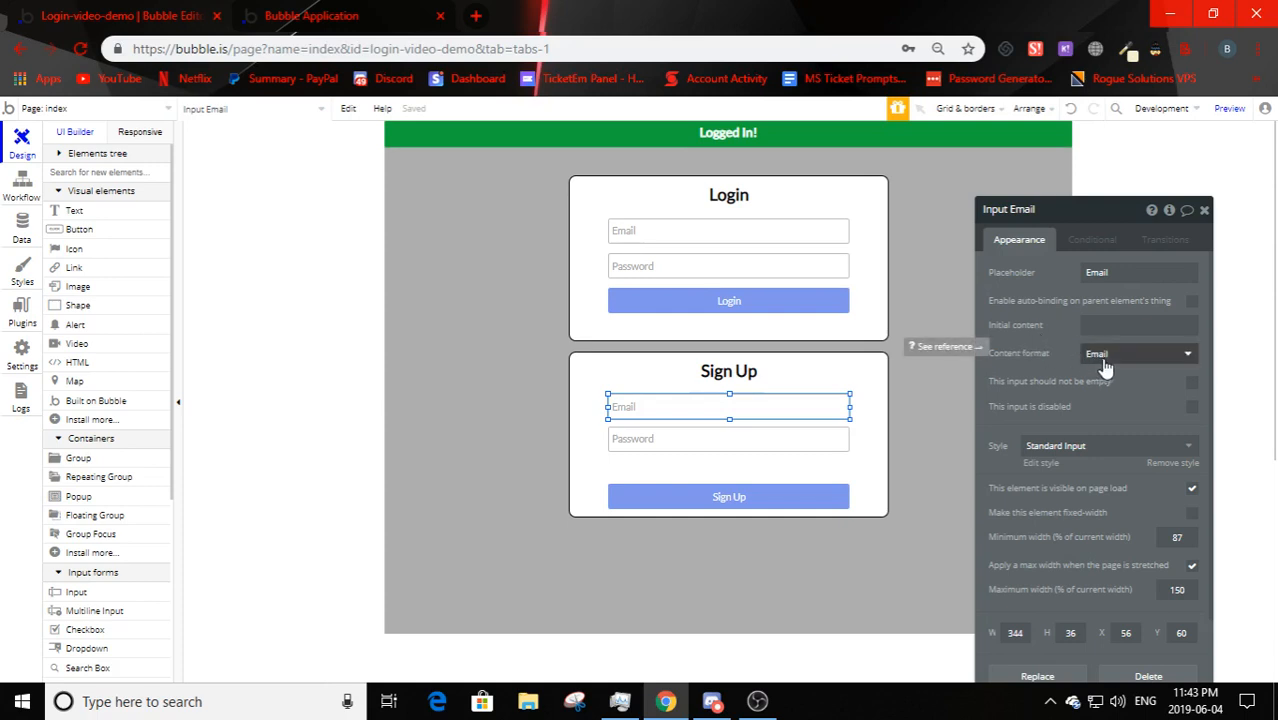
left_click(642, 442)
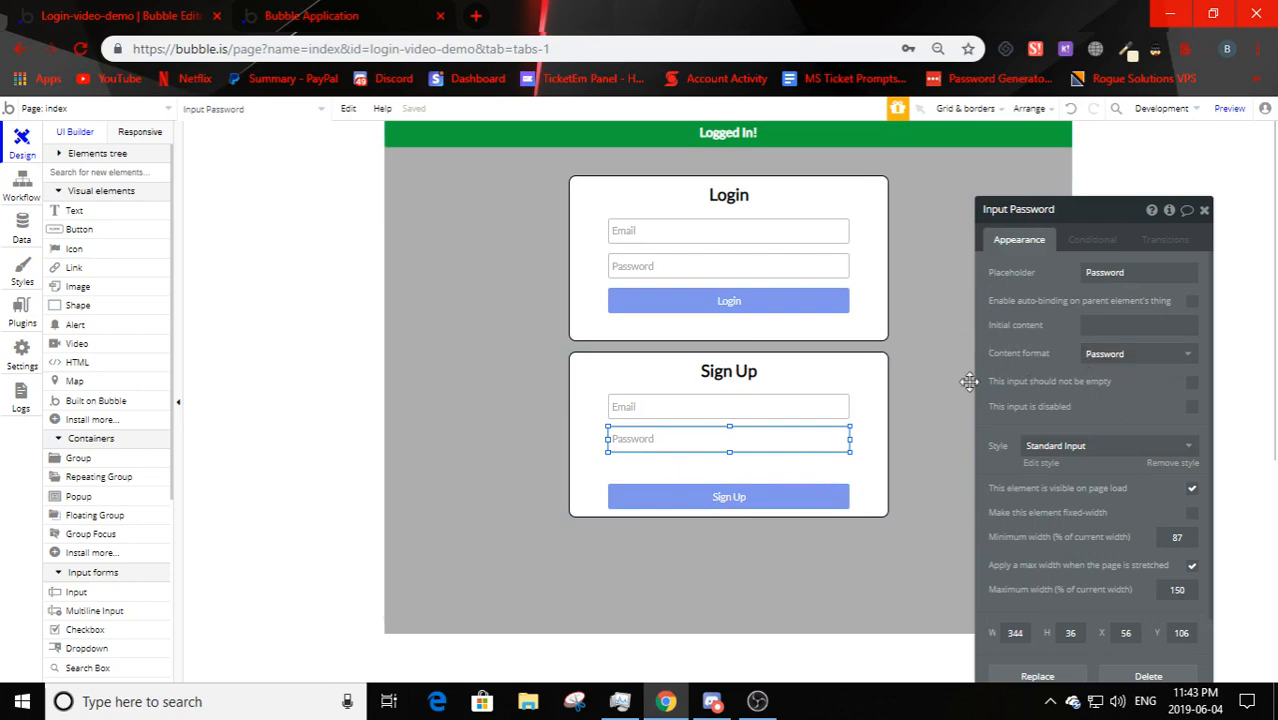
- Copy the Password field, place the copy above the Sign Up button, and reload the preview
left_click_drag(665, 443, 656, 464)
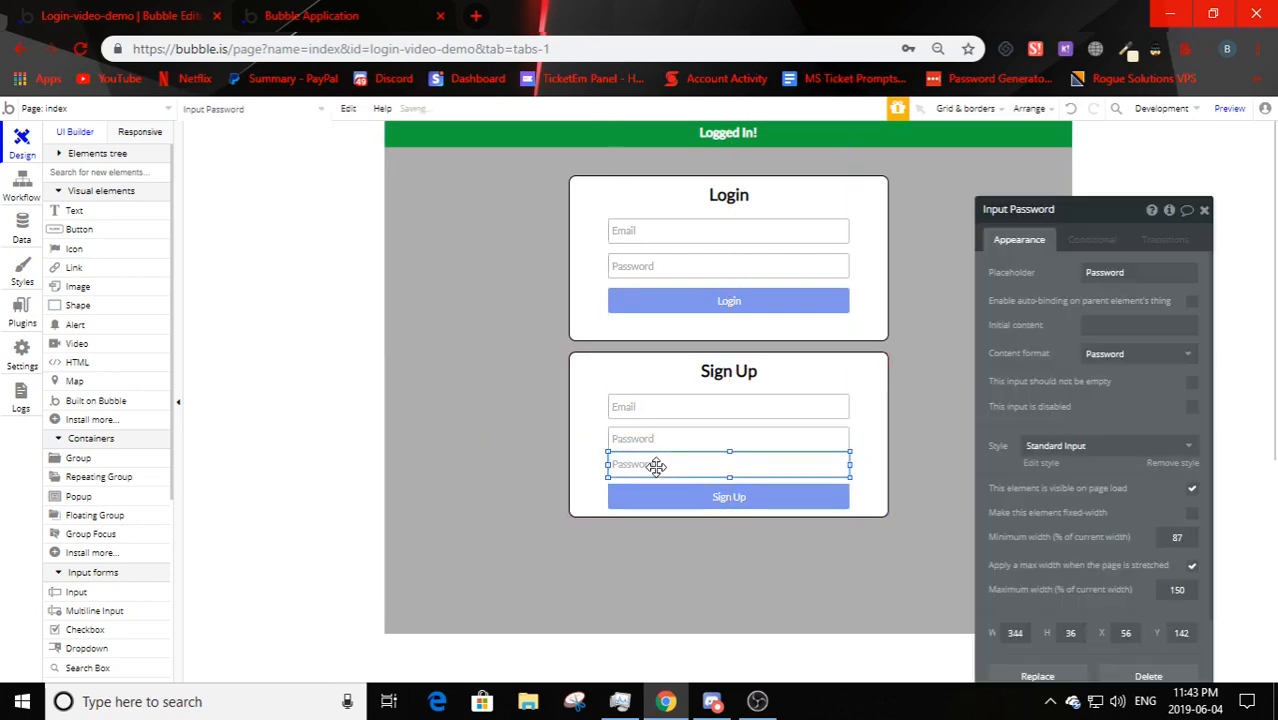
left_click_drag(664, 447, 614, 455)
left_click(579, 451)
left_click(662, 463)
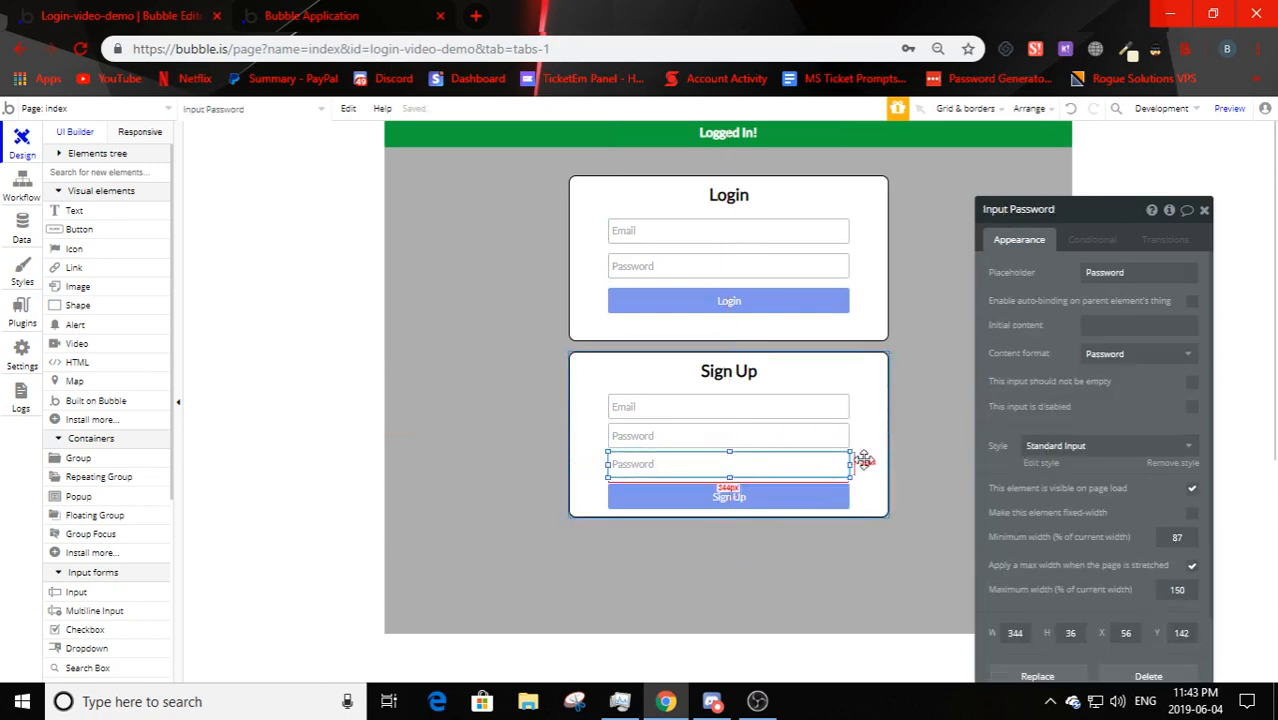
left_click(1090, 270)
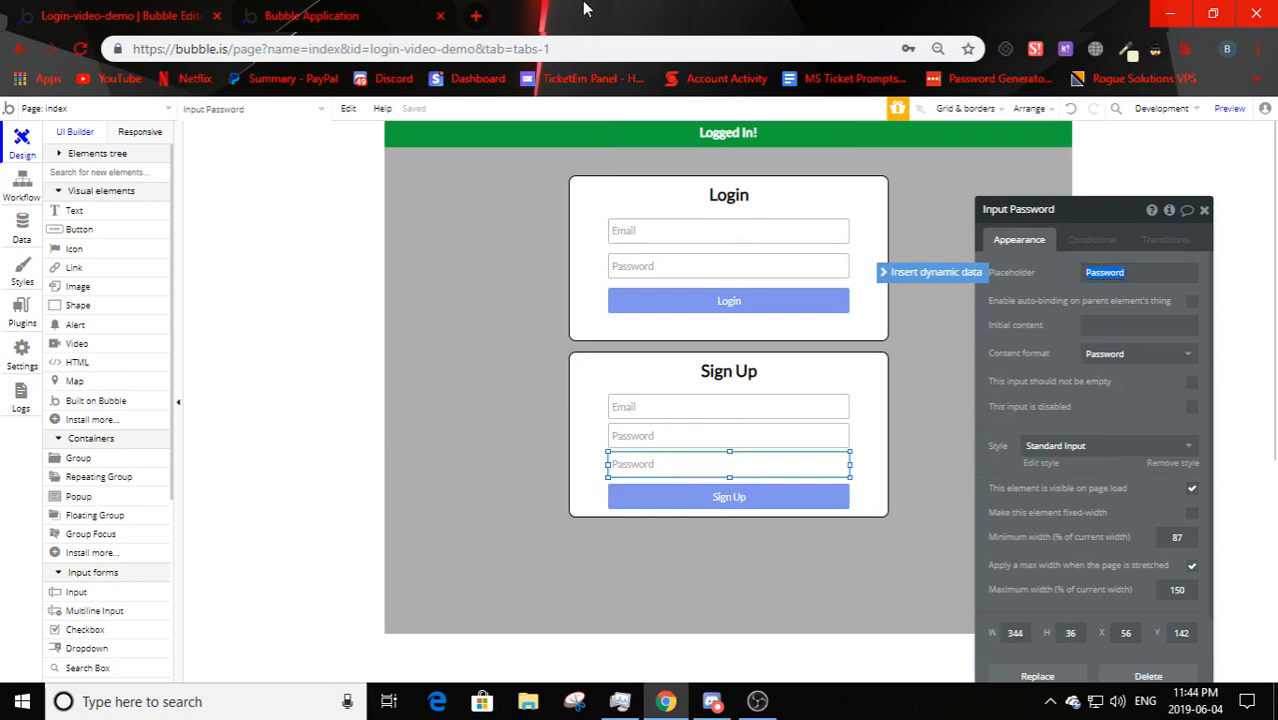
key("ctrl+Tab")
key("F5")
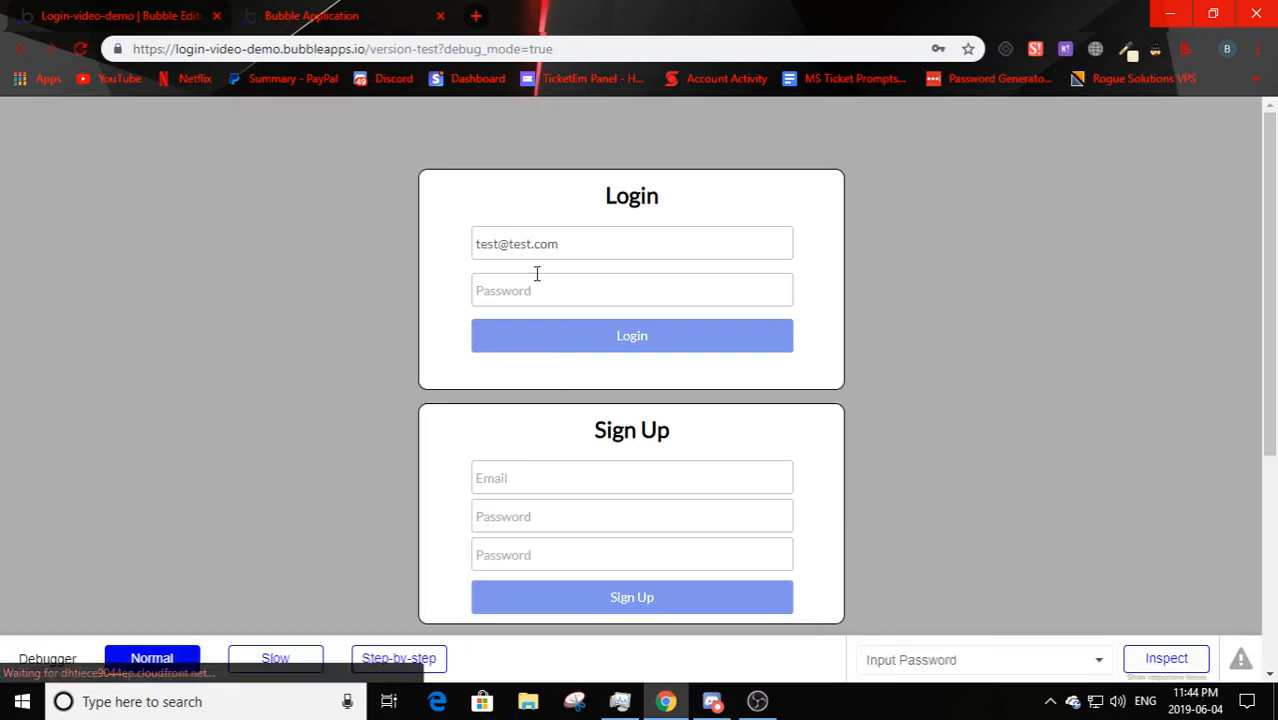
- Type and clear test text in the Login Email field, then go back to the Bubble editor
left_click(477, 247)
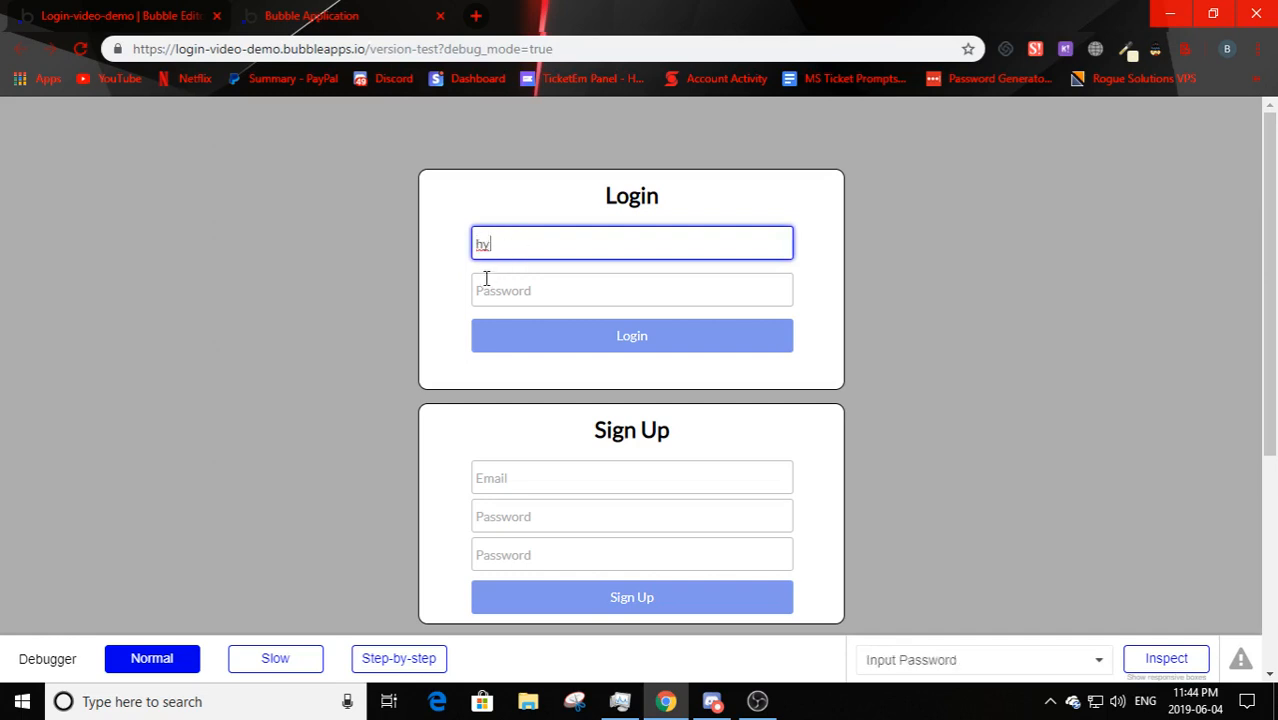
type("hy")
key("BackSpace")
key("BackSpace")
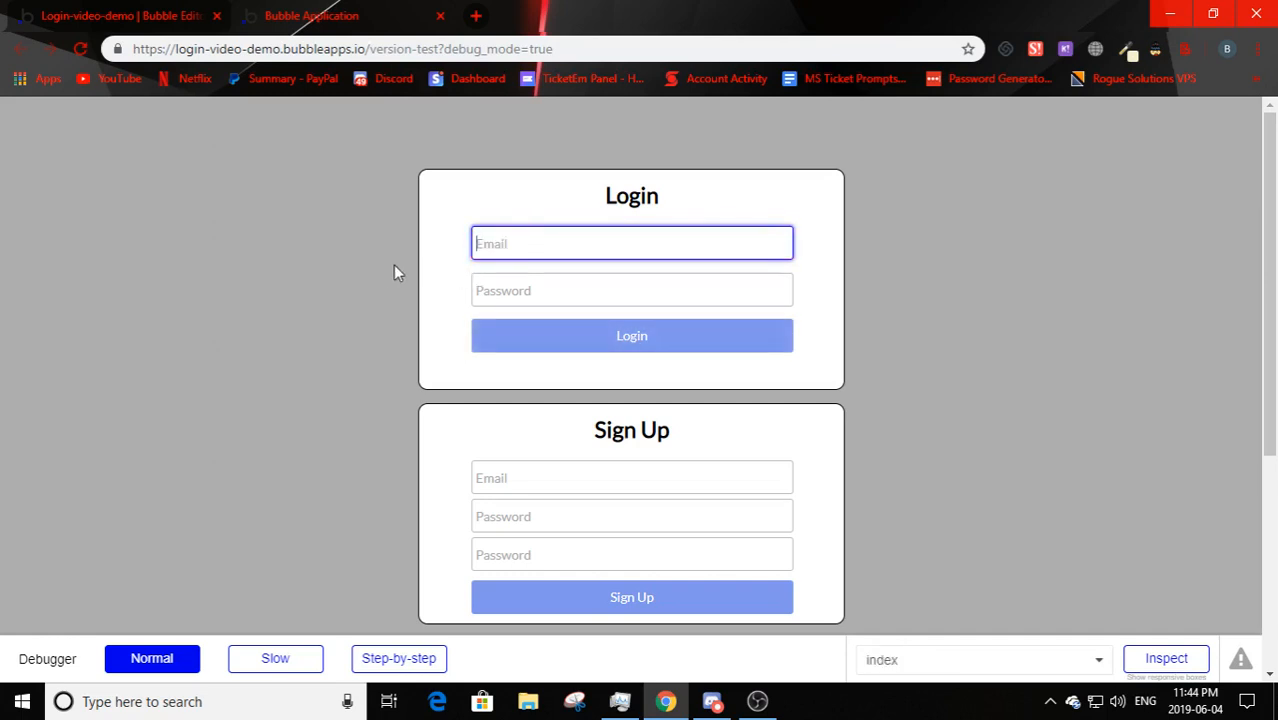
left_click(30, 20)
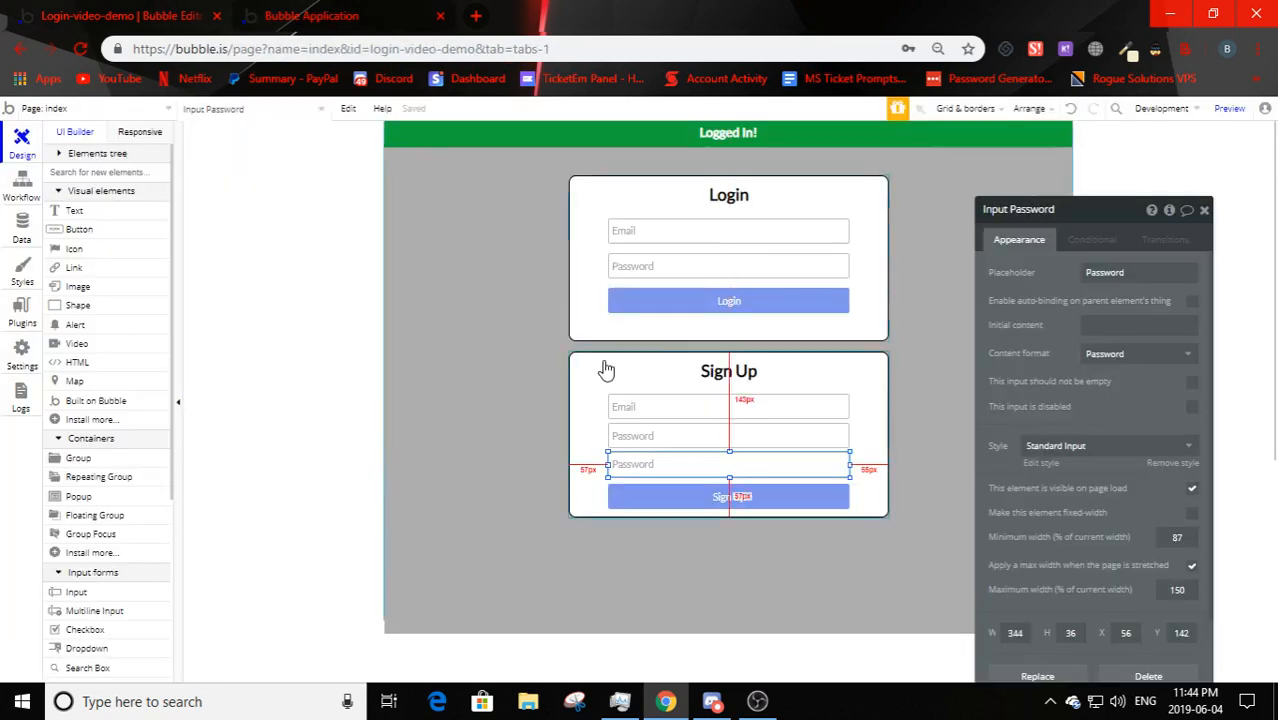
- Give the lower Sign Up input the placeholder 'Confirm Password'
double_click(1112, 276)
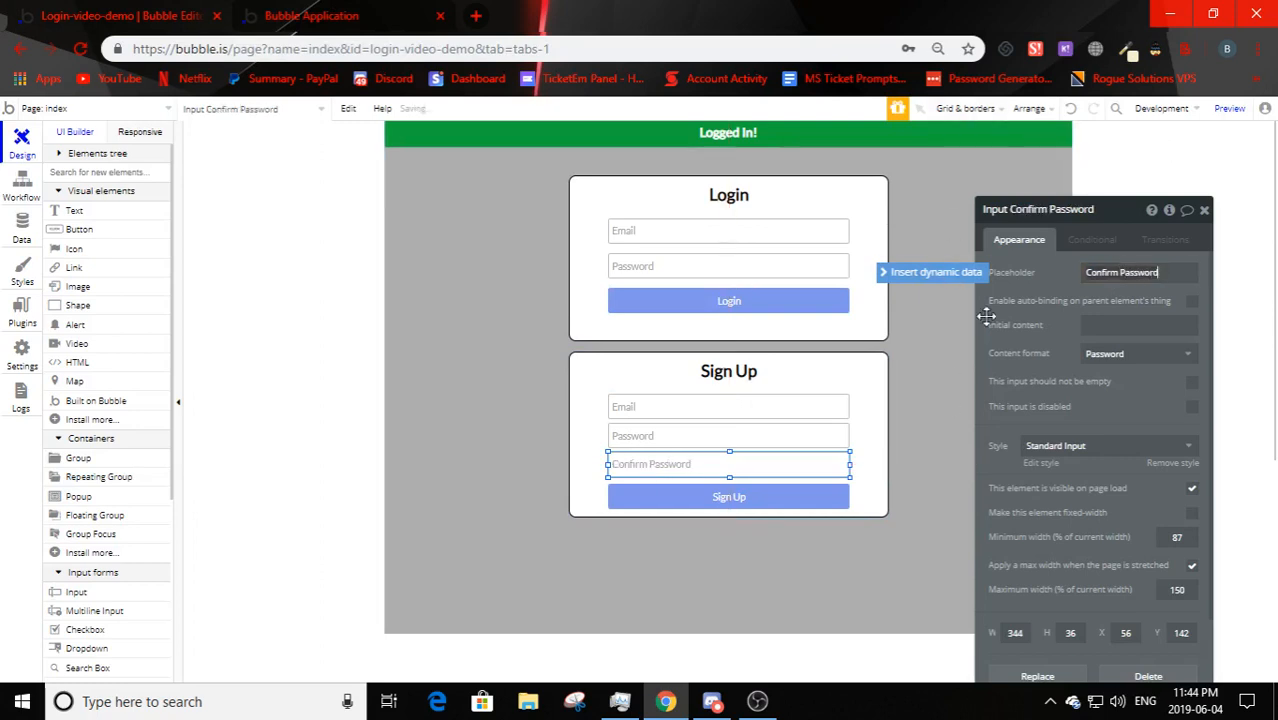
left_click(576, 445)
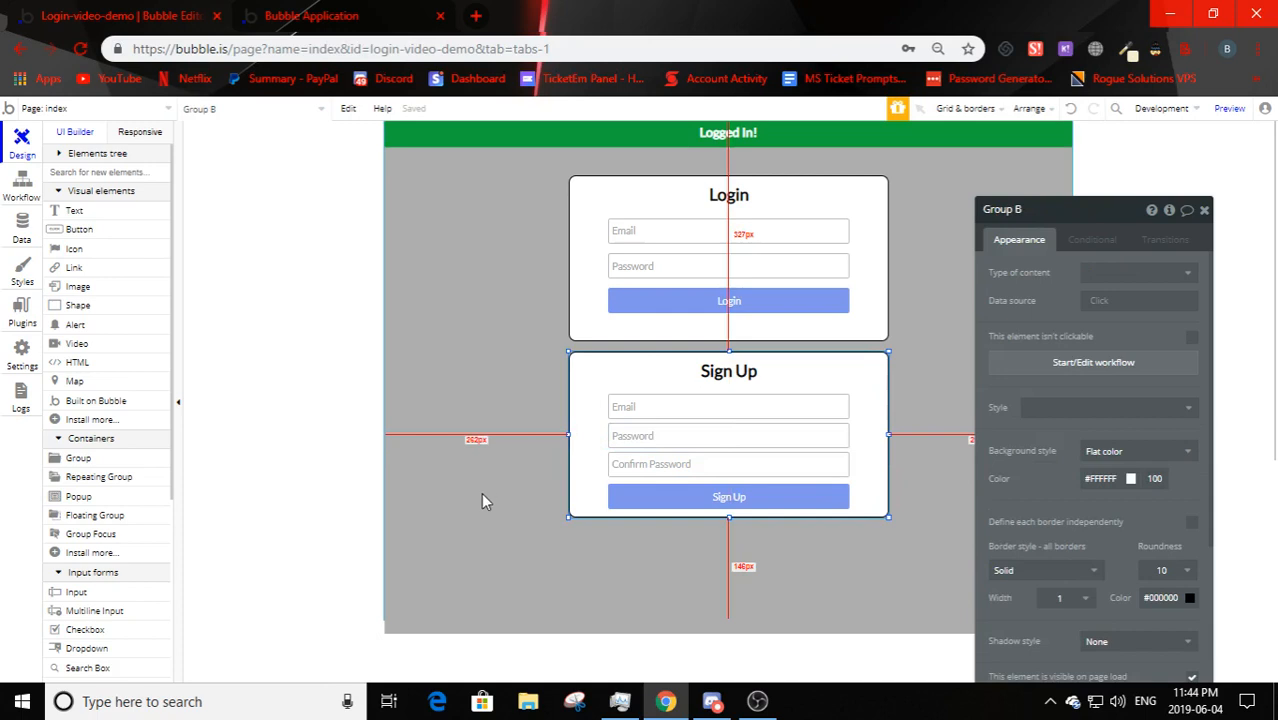
left_click(650, 435)
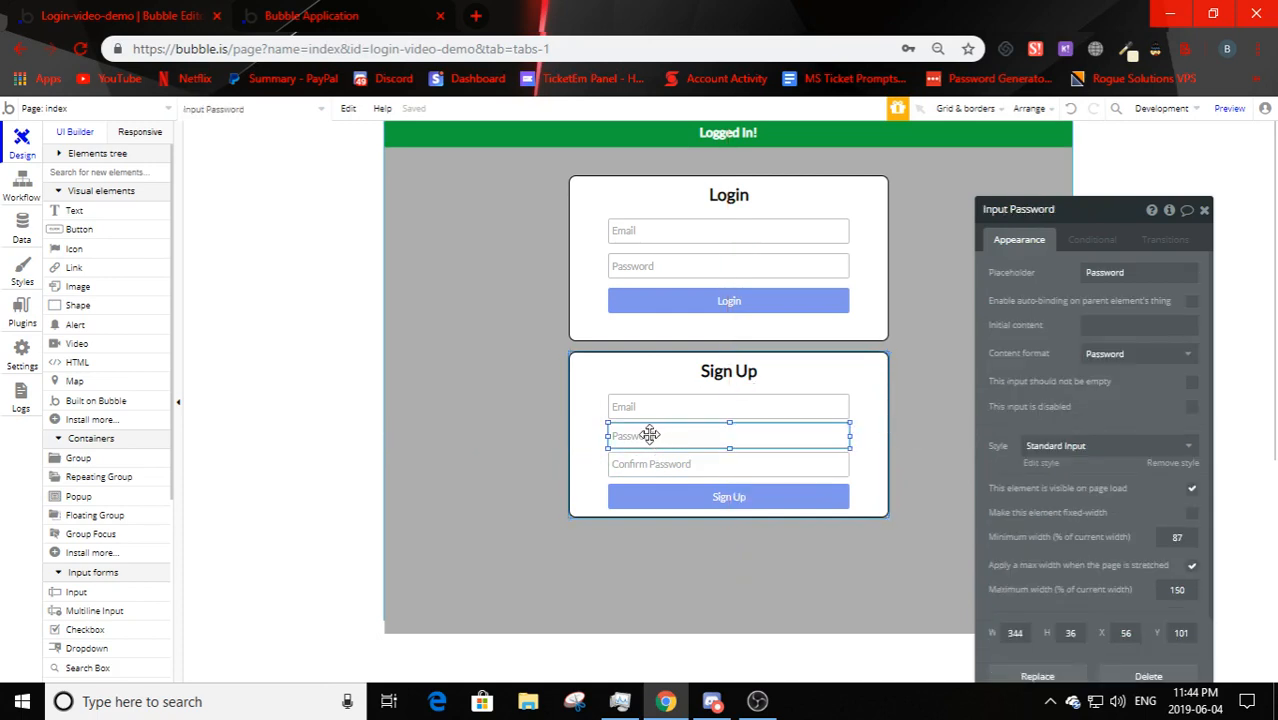
left_click(526, 461)
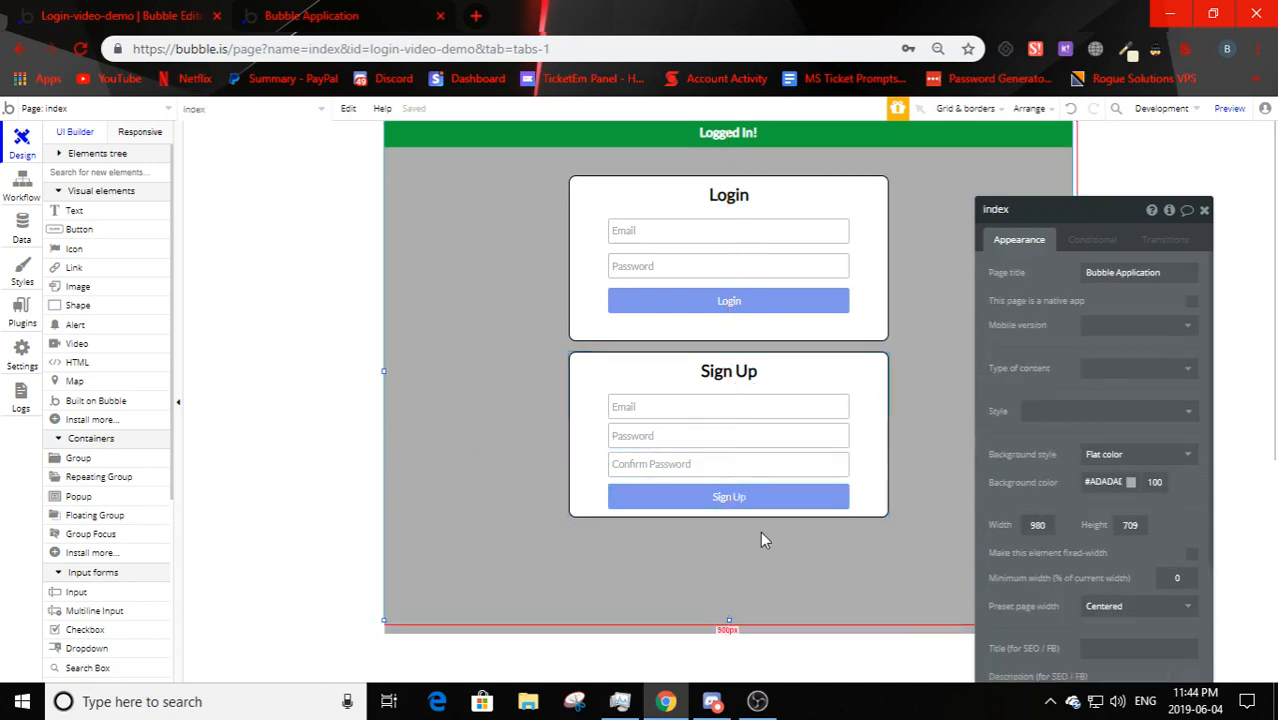
left_click(710, 464)
- Check the Sign Up form's email, password, confirm, heading and button elements, ending on the button
left_click(557, 452)
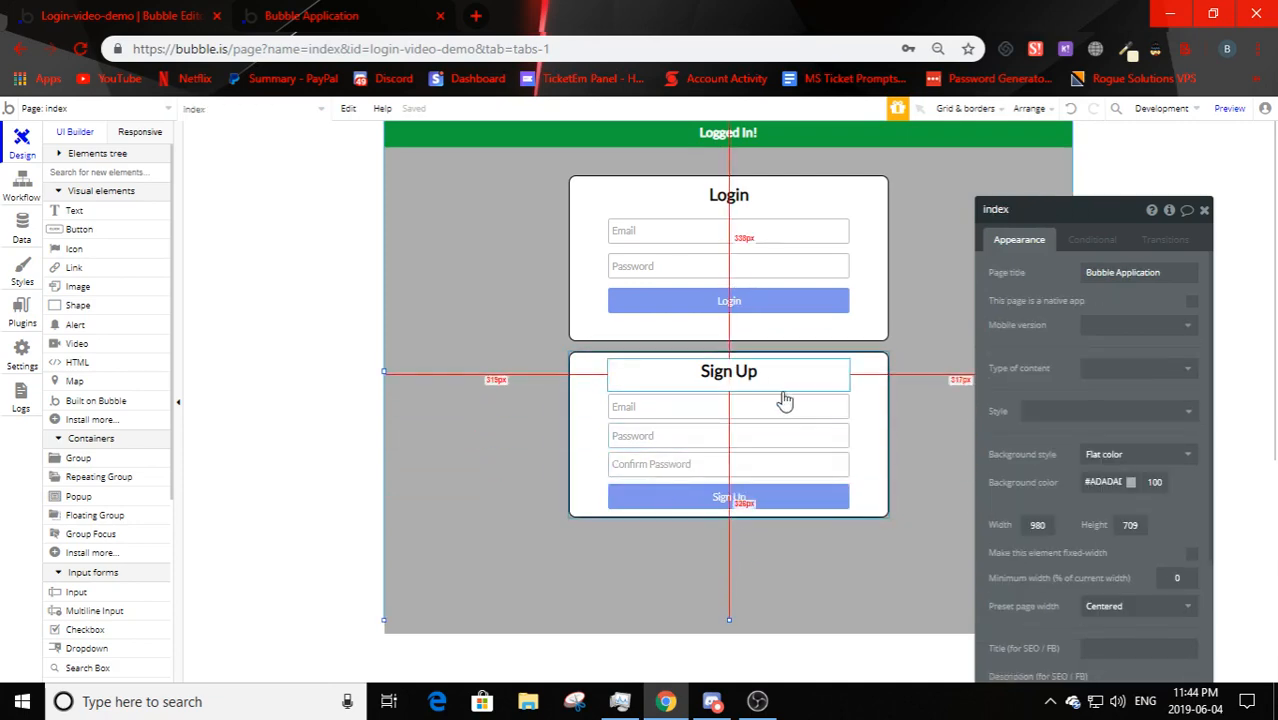
left_click(686, 410)
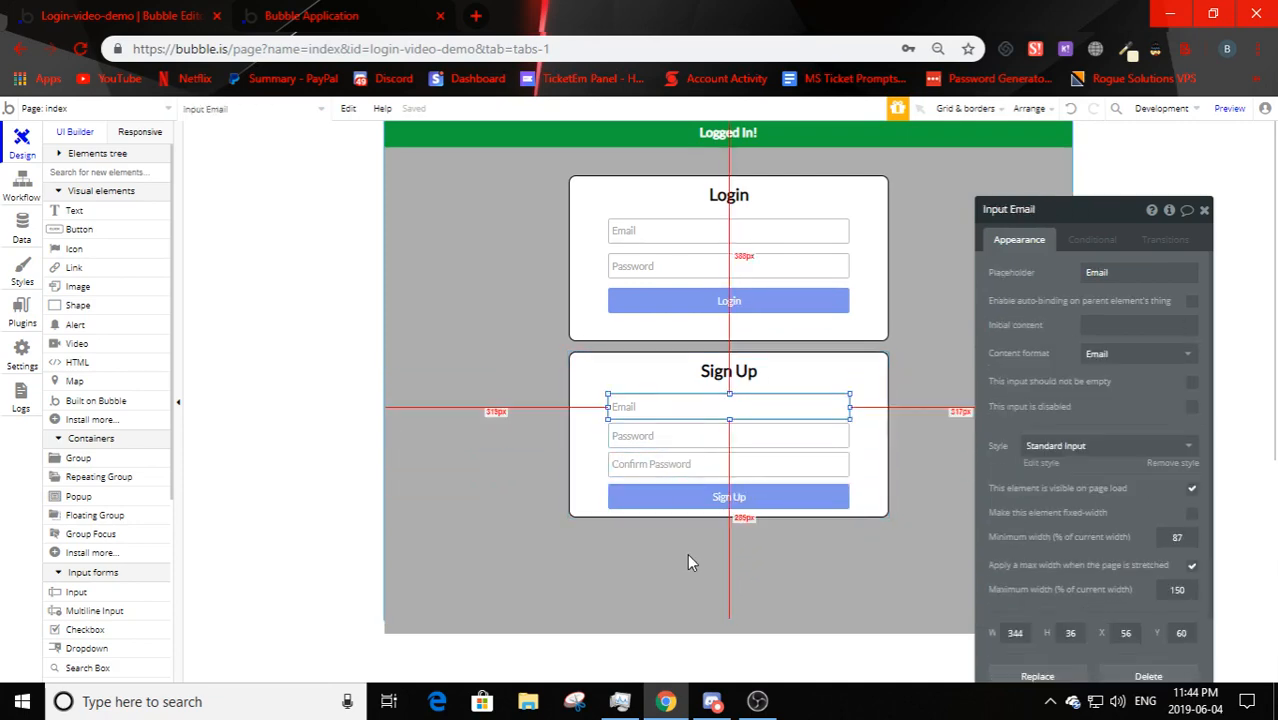
left_click(670, 462)
left_click(668, 437)
left_click(630, 595)
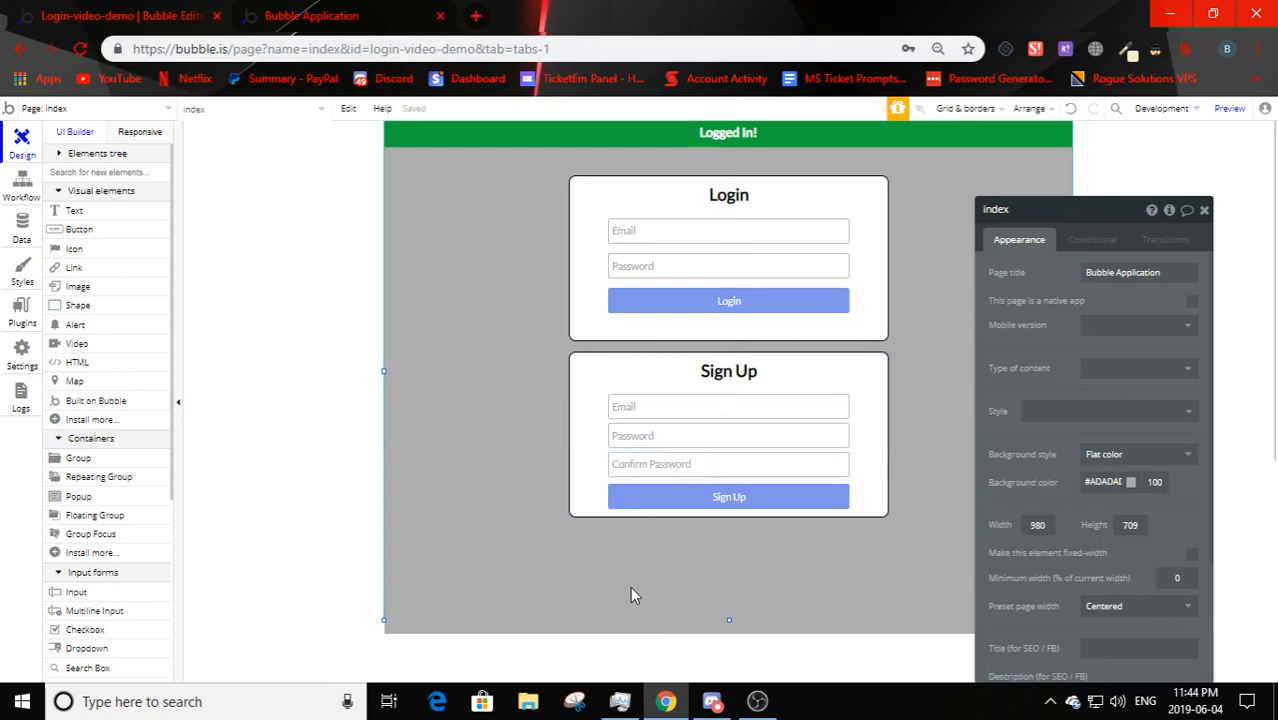
left_click(735, 376)
left_click(752, 503)
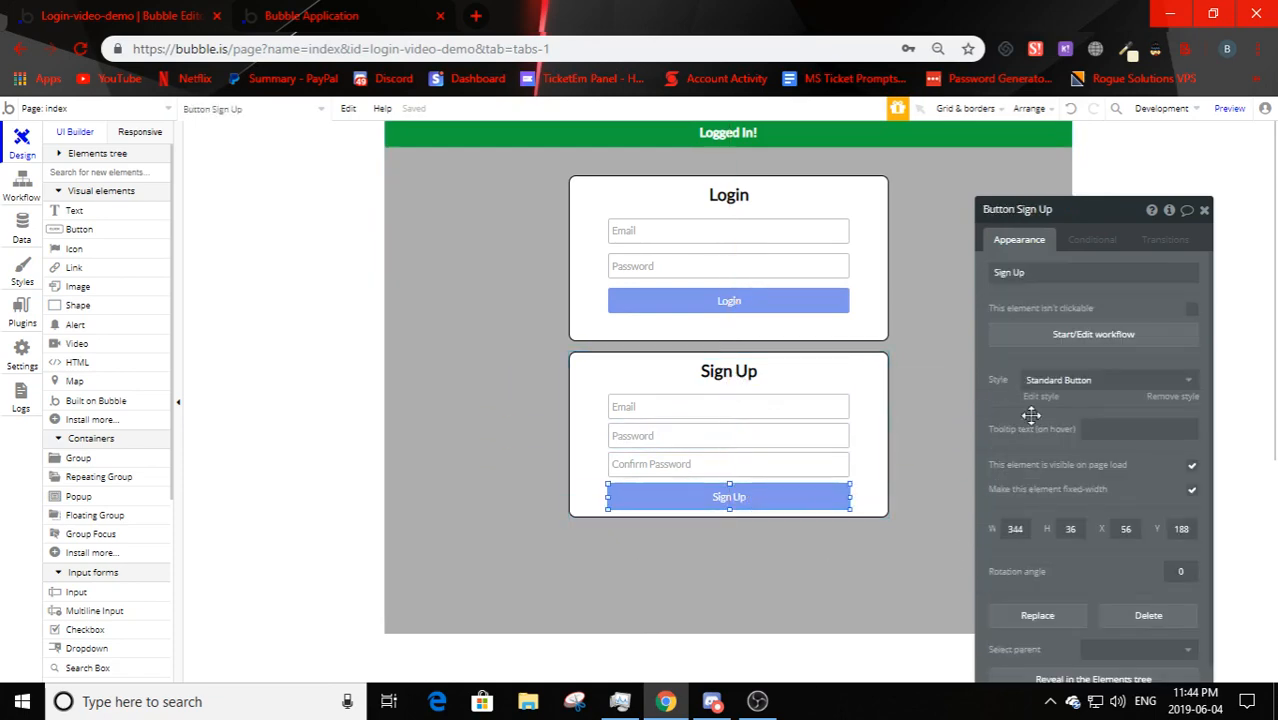
- Add an Account > Sign the user up action to the Sign Up button's workflow
left_click(1033, 334)
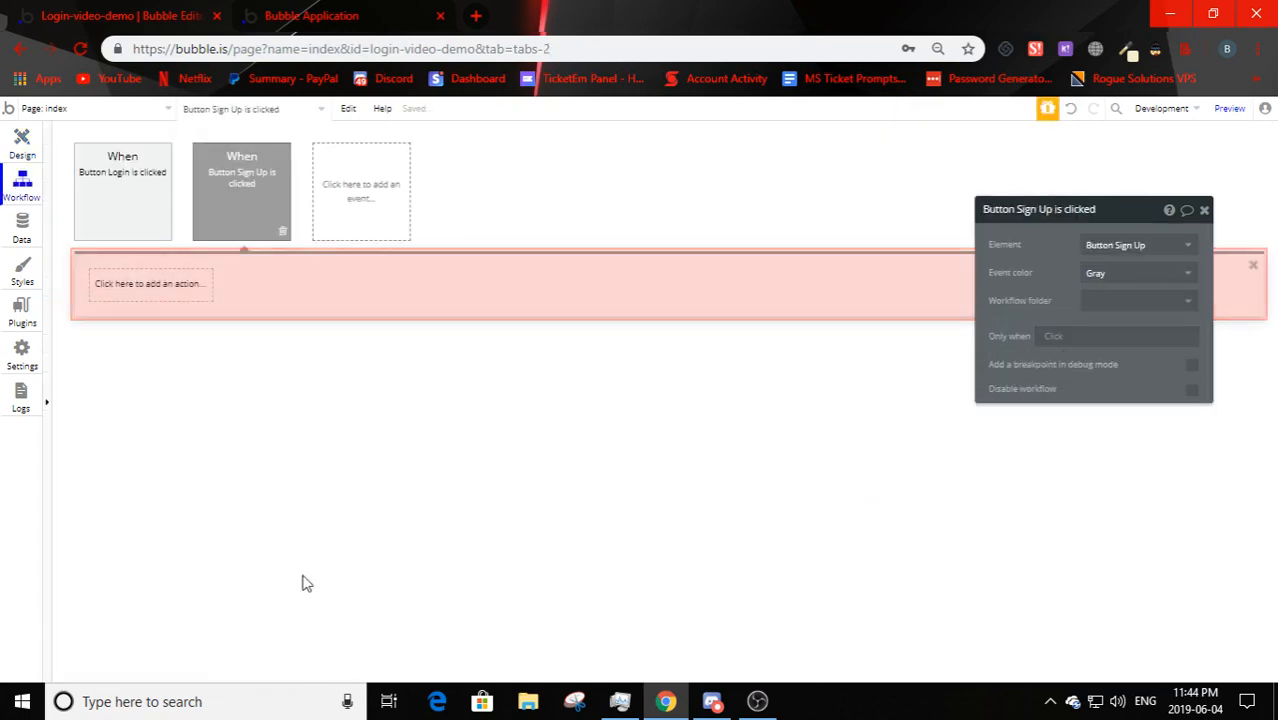
left_click(133, 297)
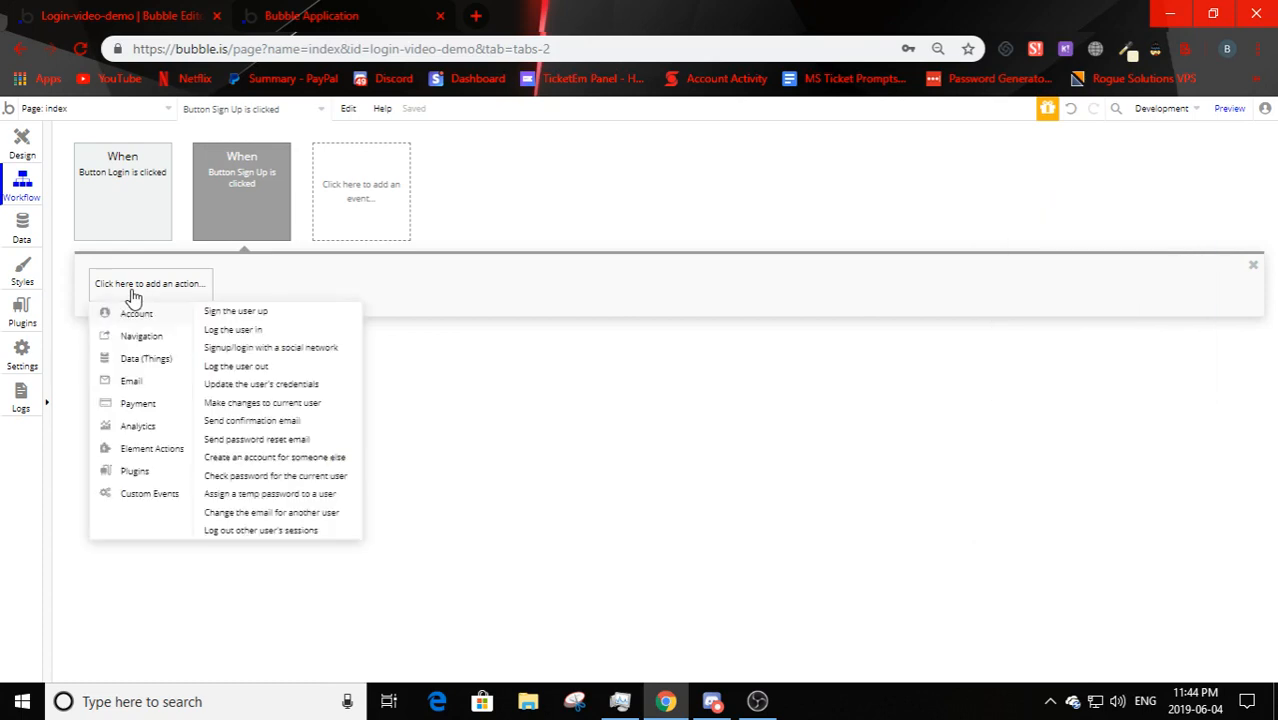
left_click(233, 314)
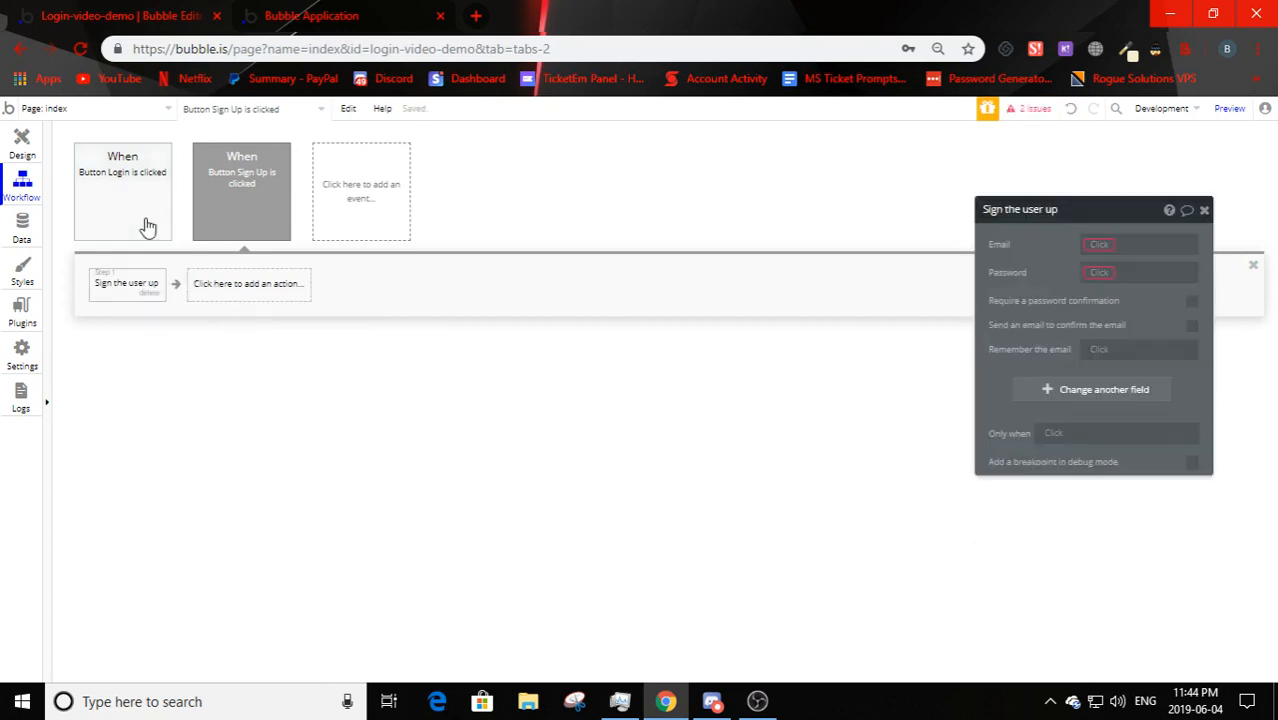
left_click_drag(1070, 285, 692, 251)
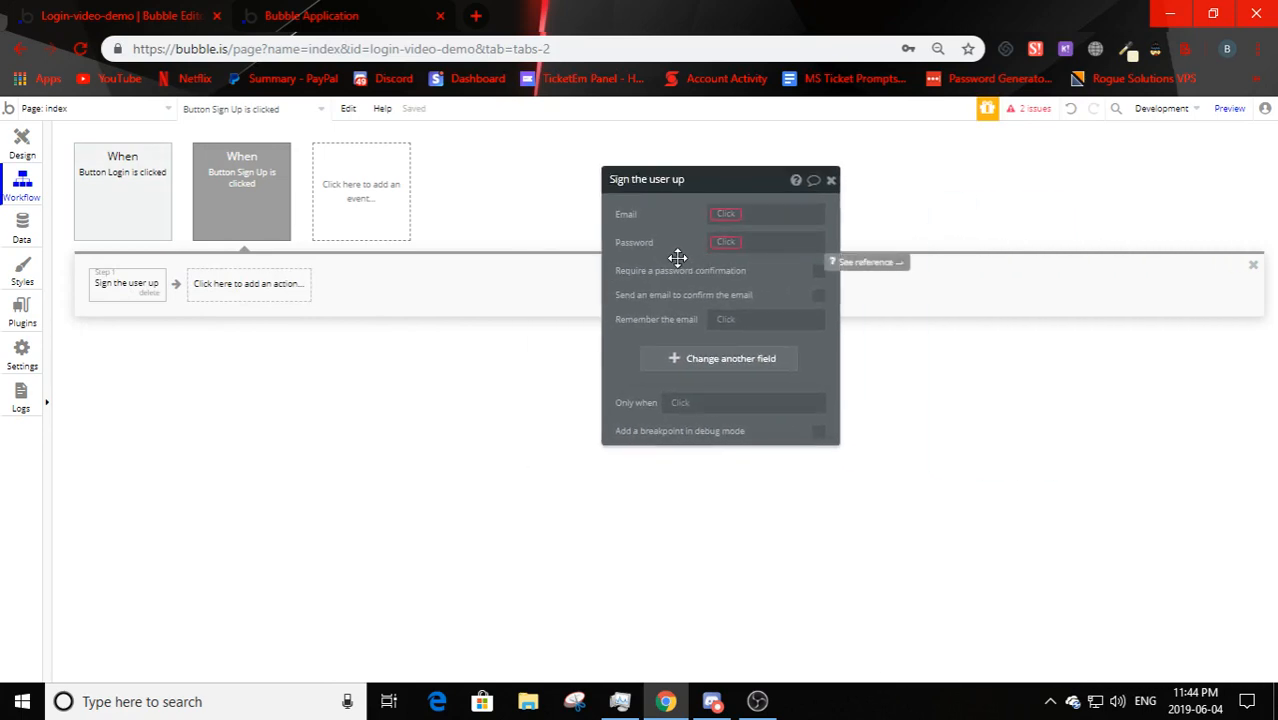
- Browse the sign-up action's Email data source list, then return to the page design
left_click(727, 214)
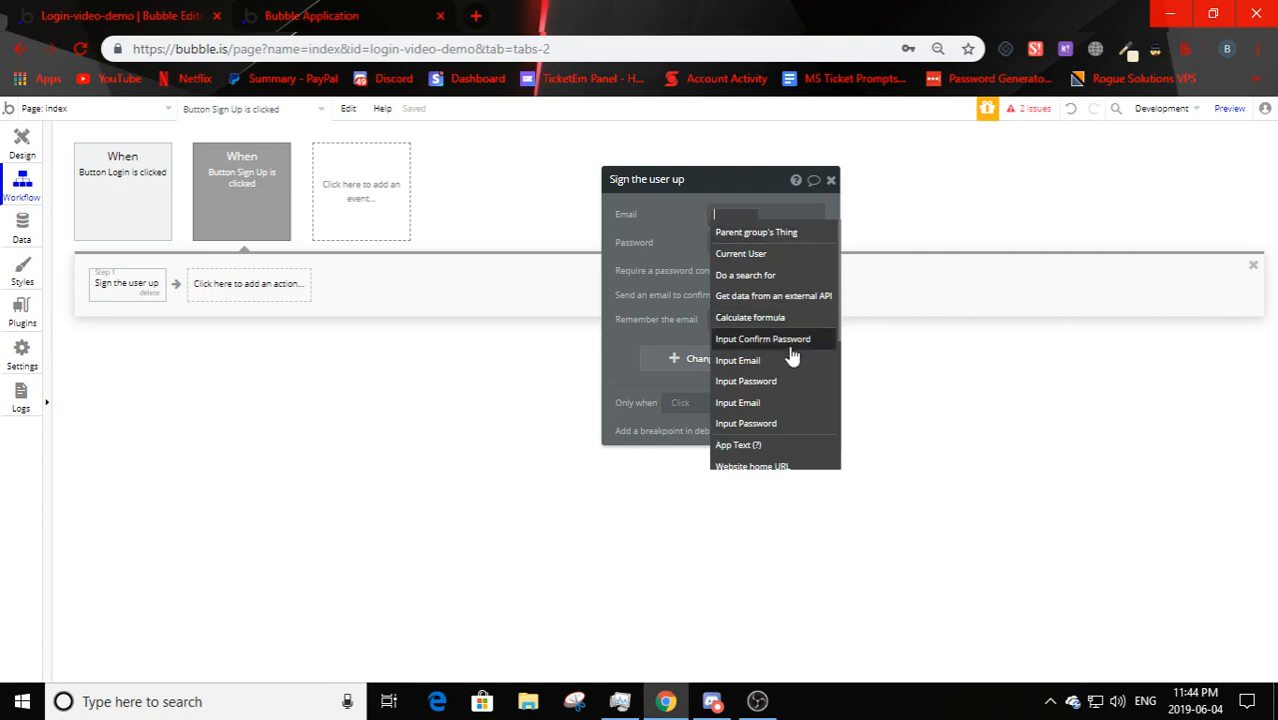
left_click(652, 249)
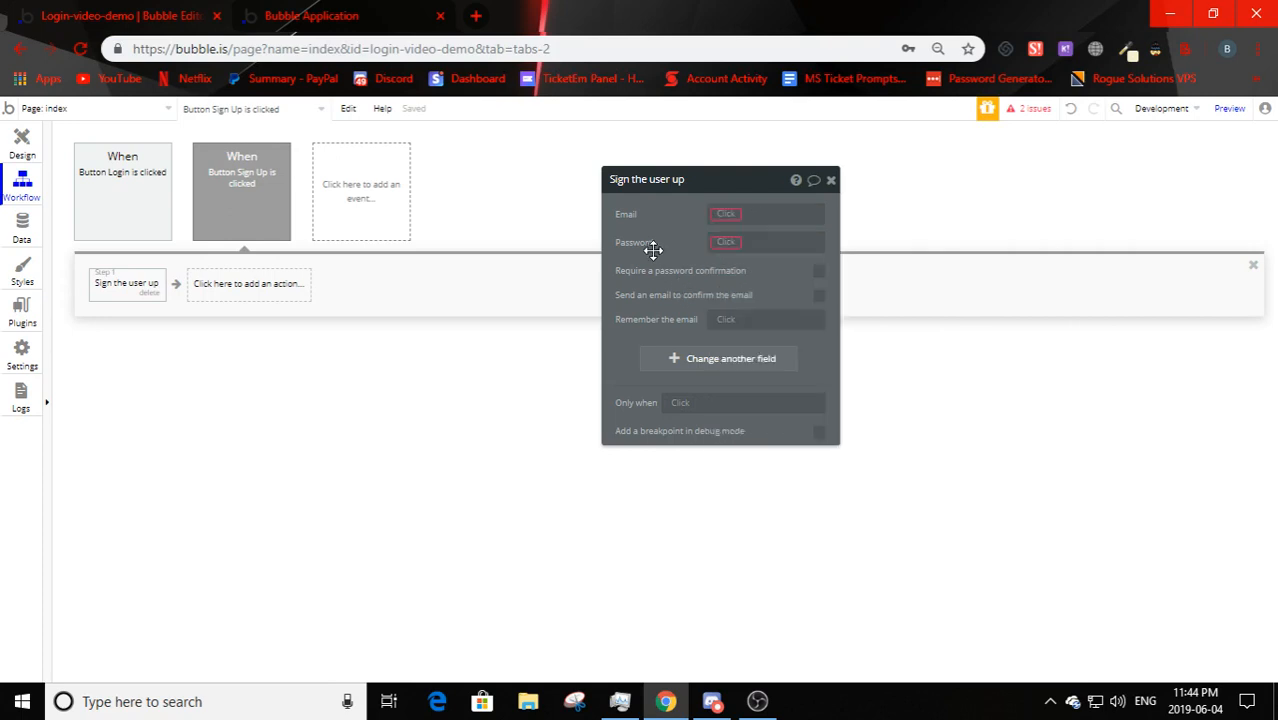
left_click(726, 214)
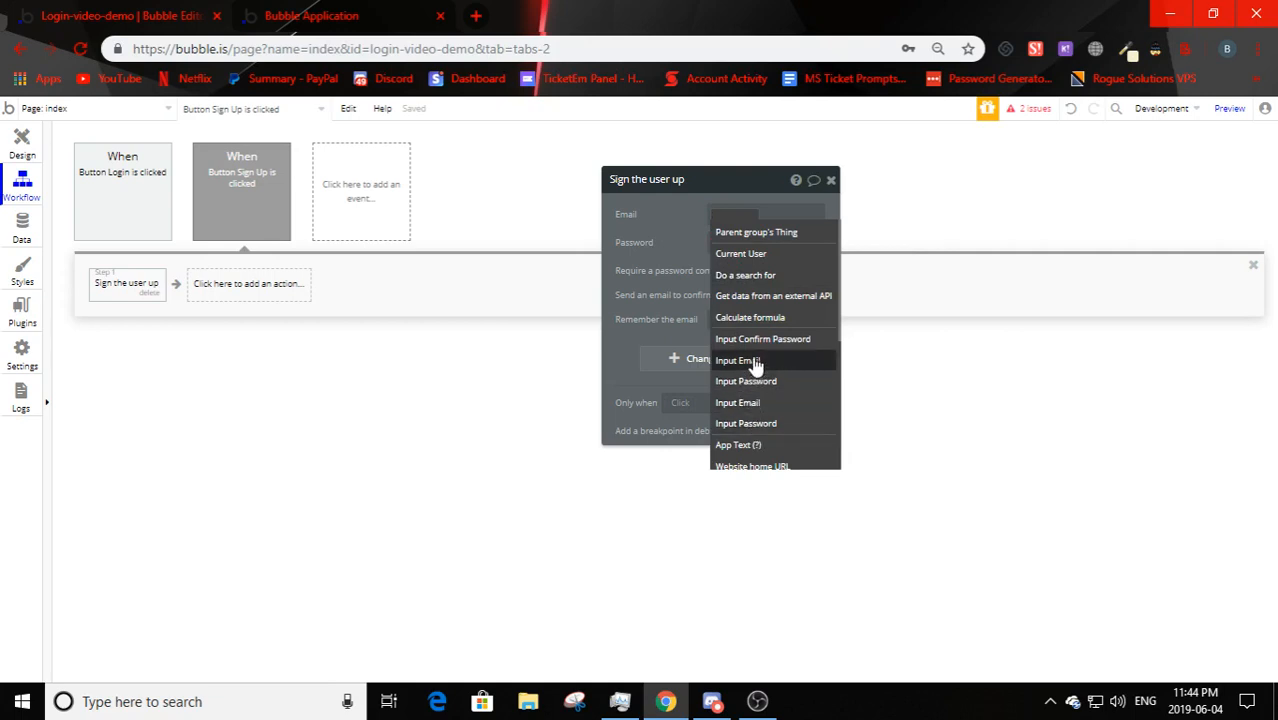
left_click(22, 145)
left_click(445, 362)
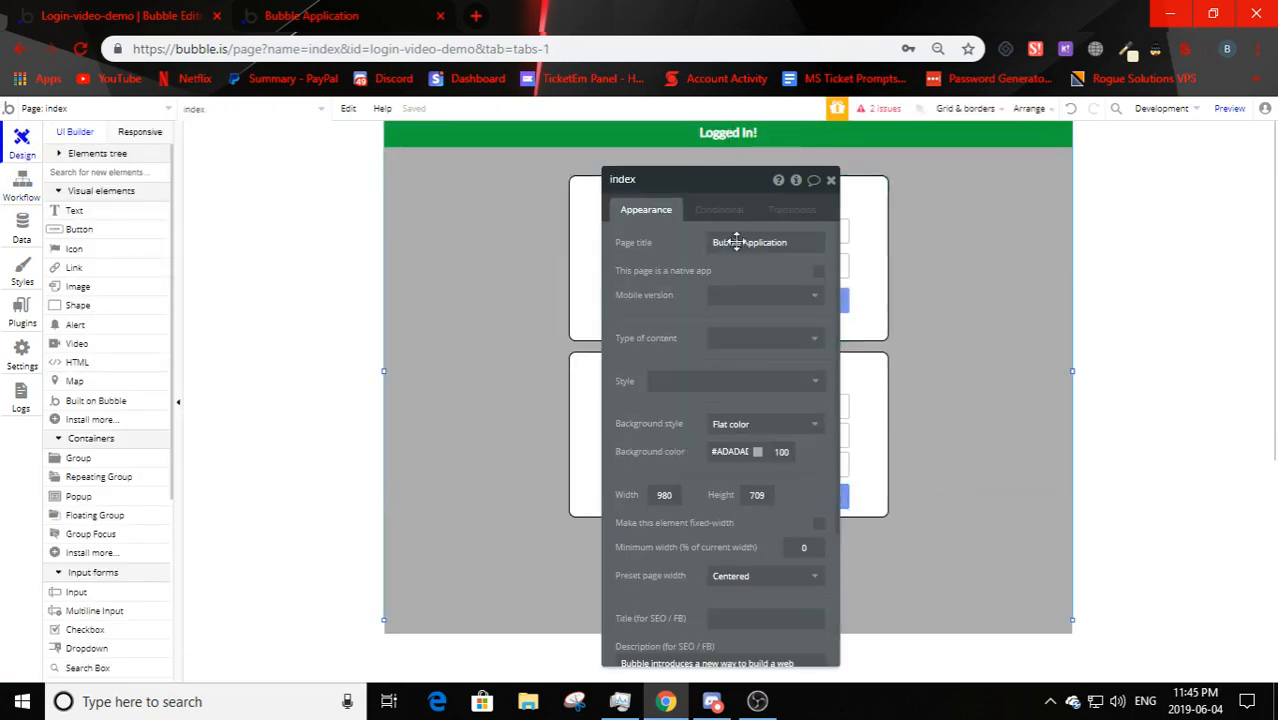
- Rename the Login email and password inputs so their names end in 'Login'
left_click_drag(640, 193, 229, 189)
left_click(620, 405)
left_click(630, 436)
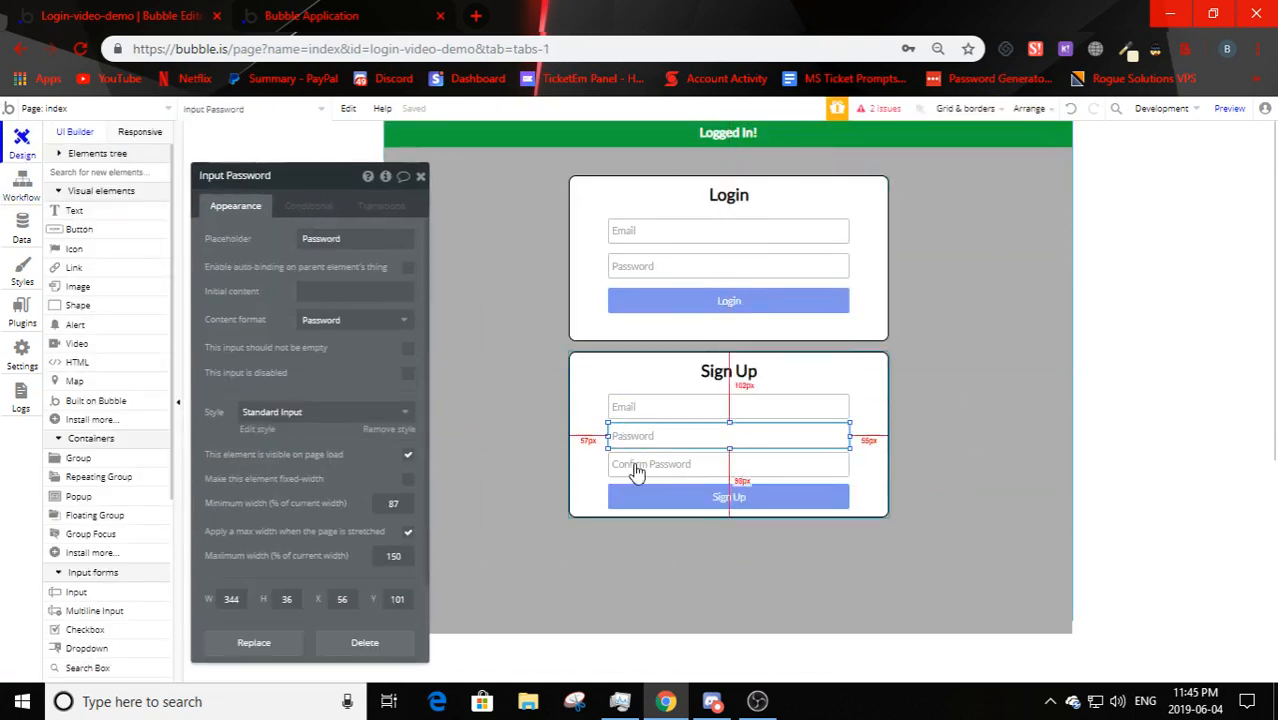
left_click(633, 464)
left_click(652, 268)
left_click(652, 230)
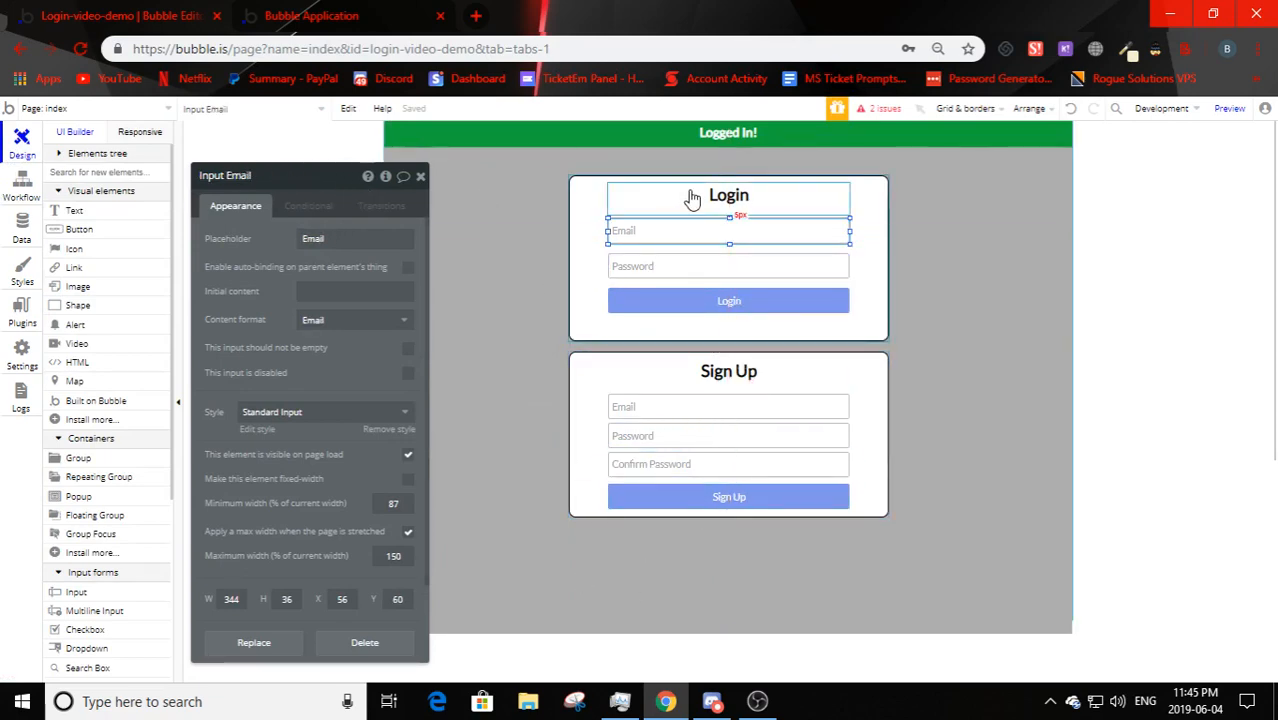
left_click(248, 178)
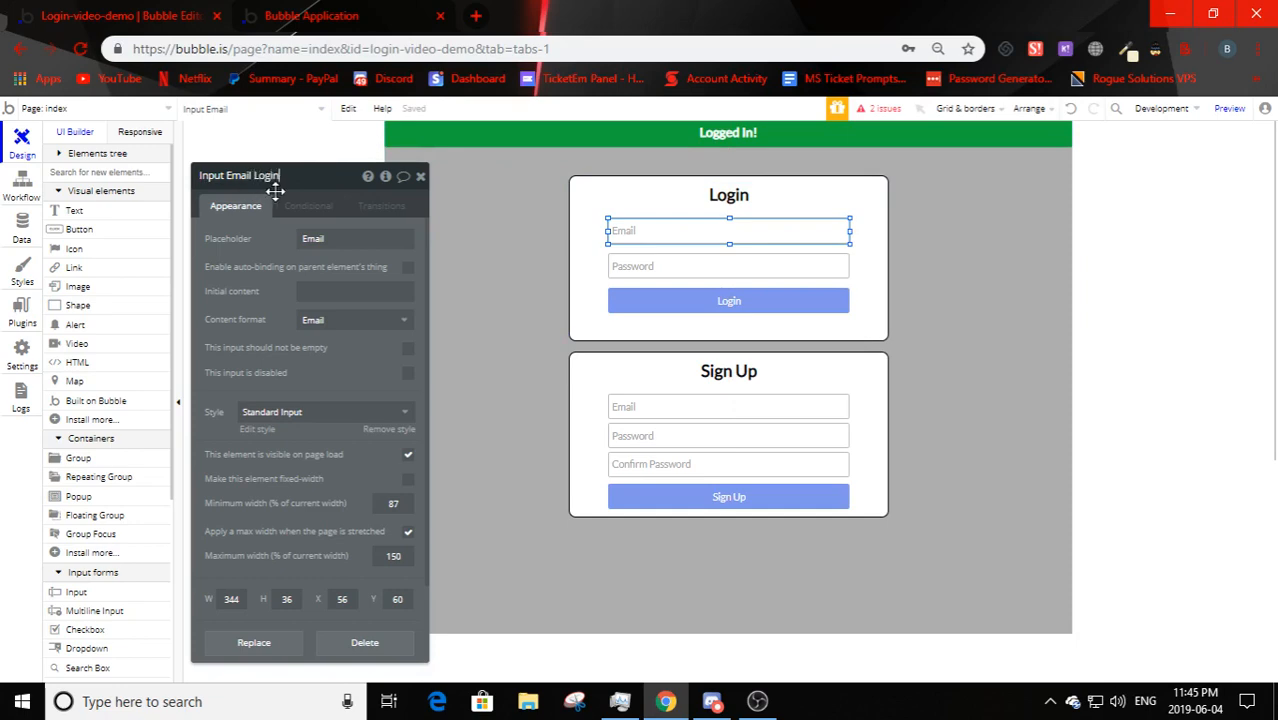
left_click(640, 268)
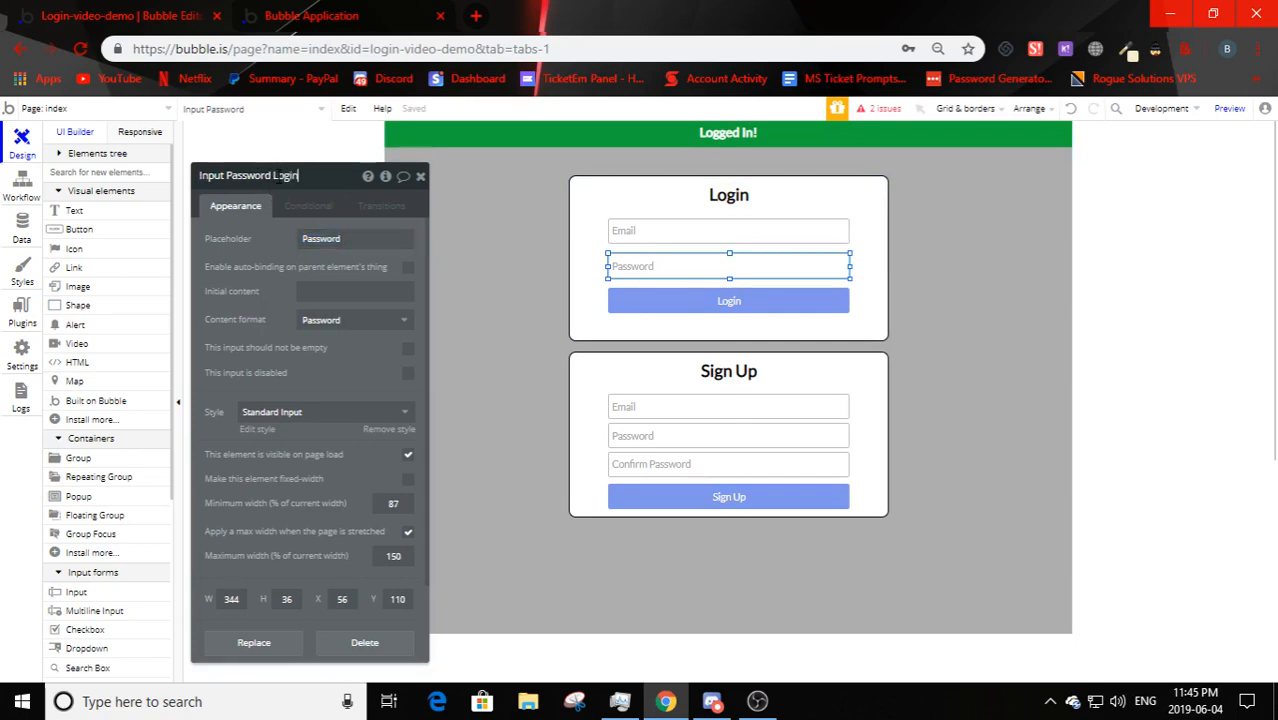
- Append 'Sign Up' to the Sign Up email, password and Confirm Password input names
left_click(708, 408)
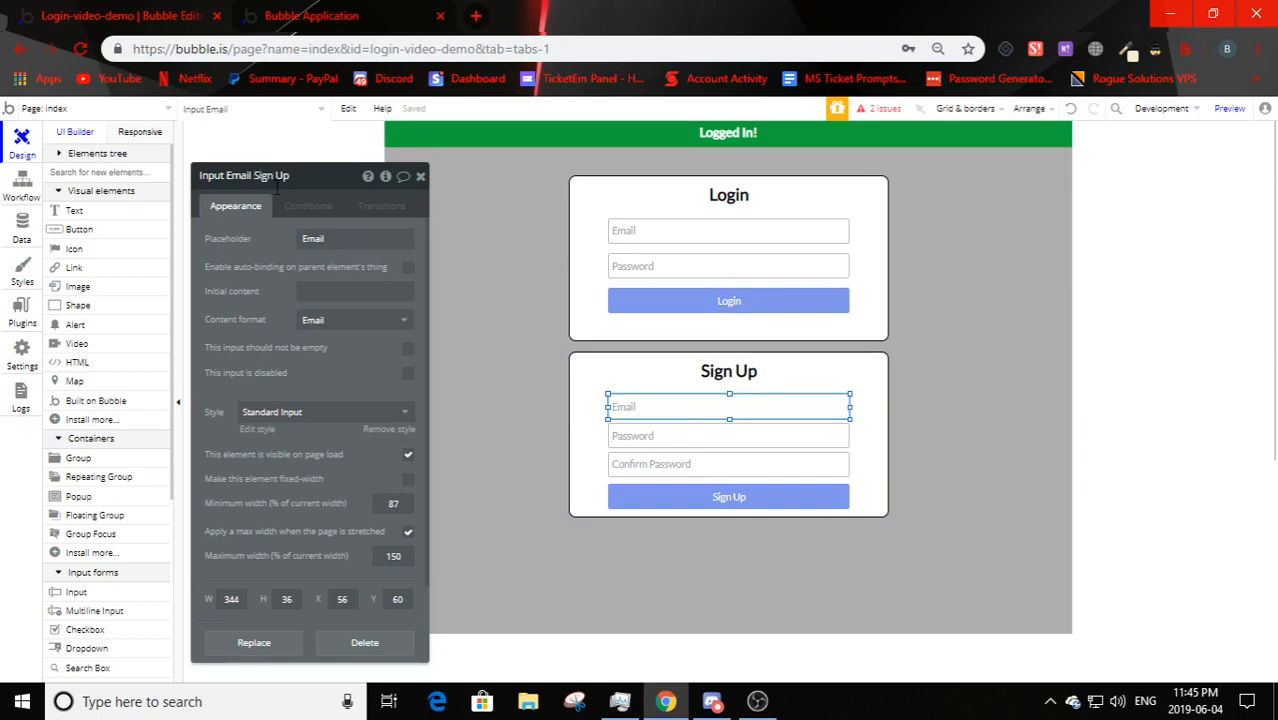
left_click(750, 435)
type("Sign Up")
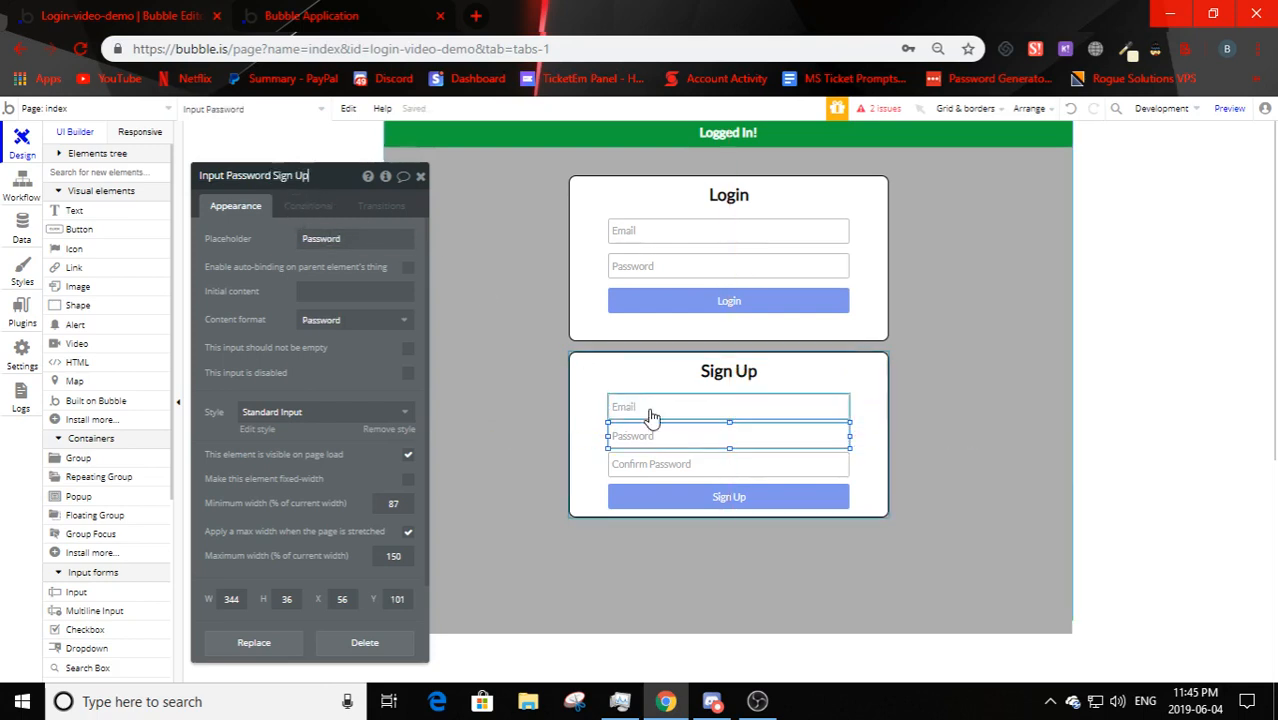
left_click(685, 466)
left_click(333, 183)
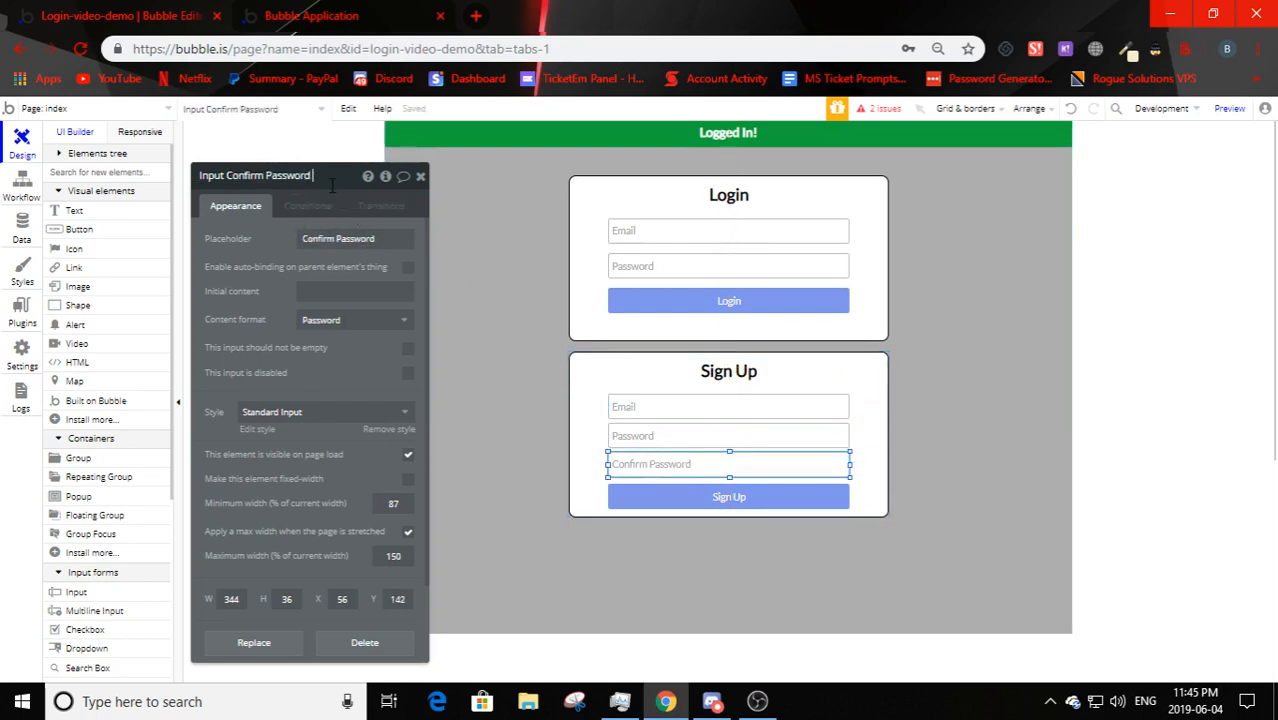
type("Sign Up")
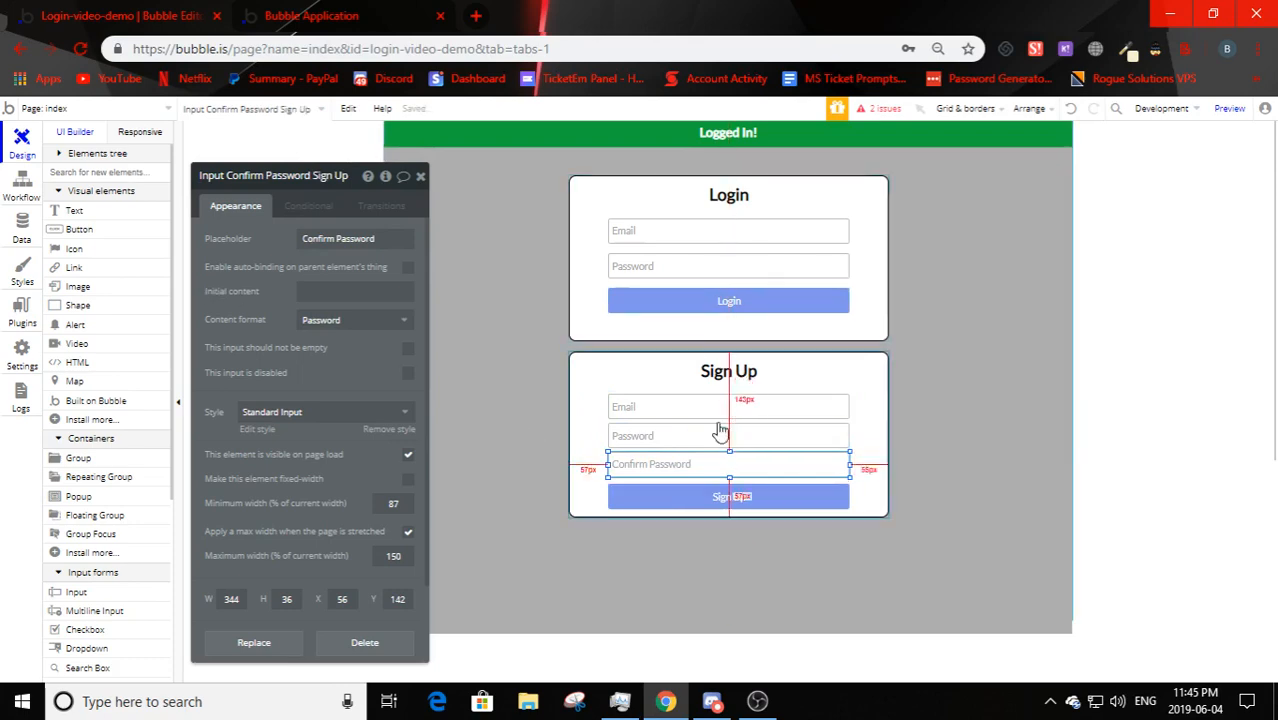
left_click(707, 510)
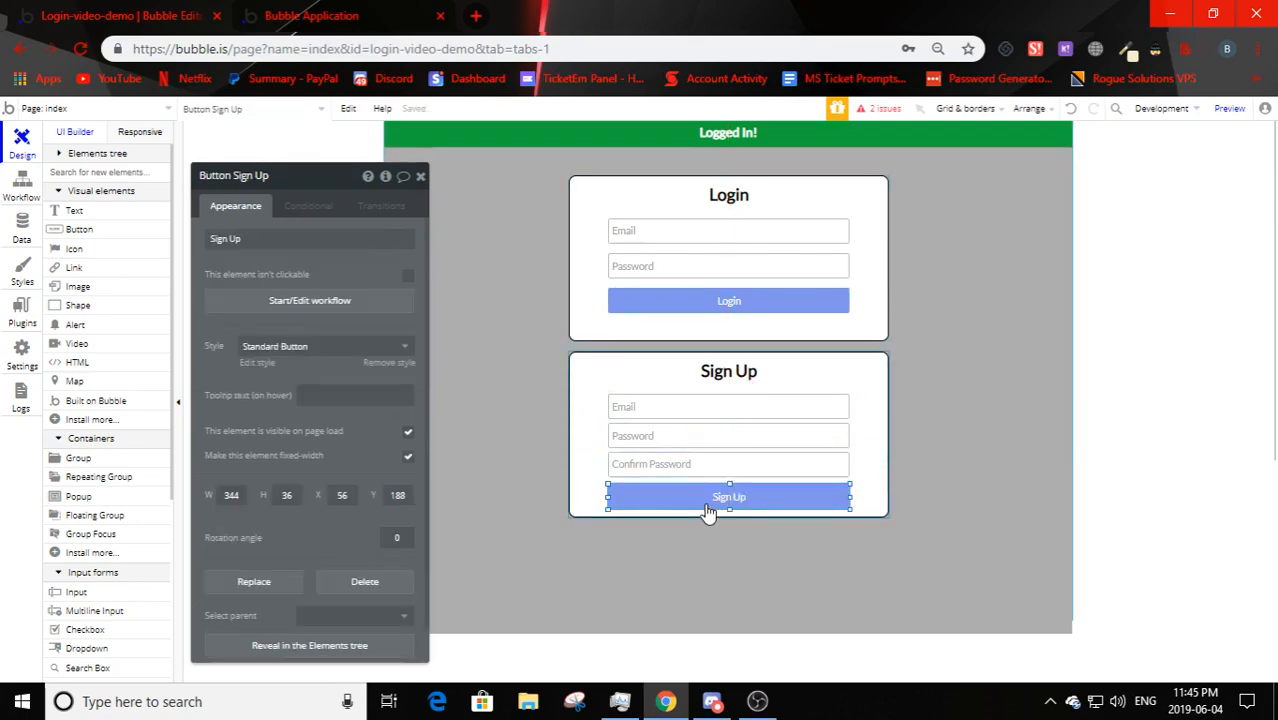
left_click(18, 238)
- Set the sign-up step's Email to Input Email Sign Up's value
left_click(16, 183)
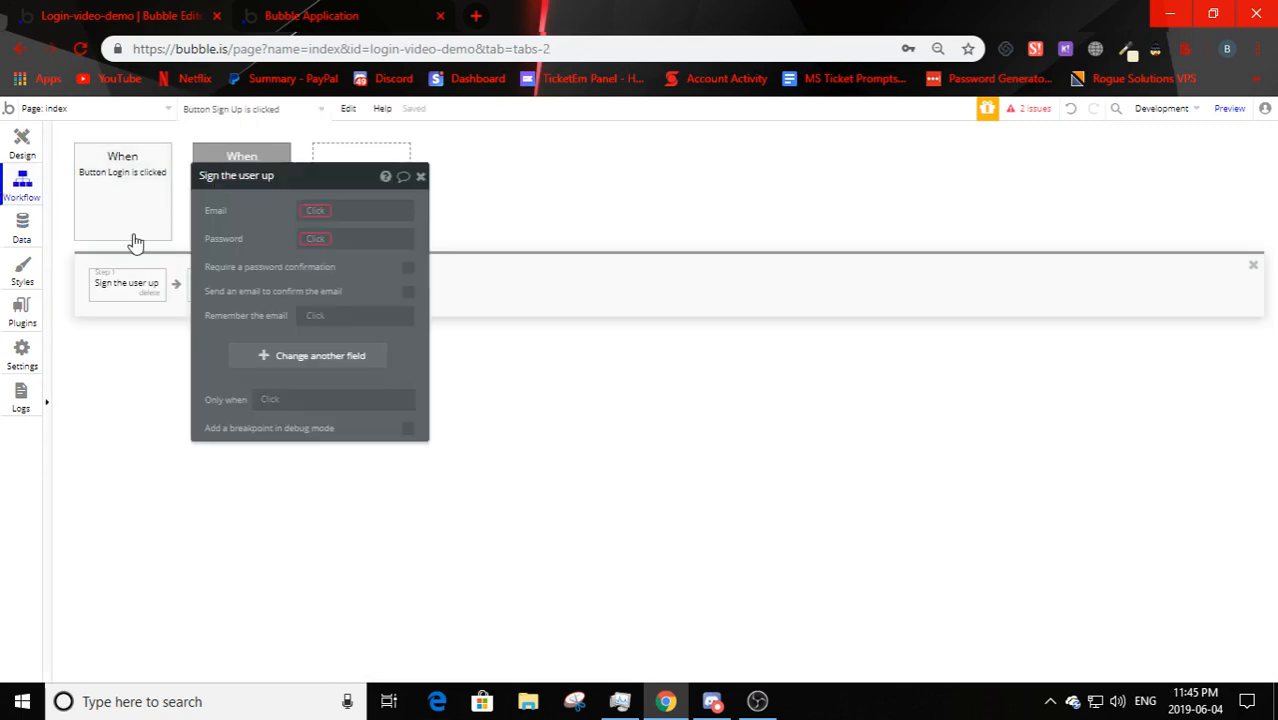
left_click_drag(314, 194, 756, 177)
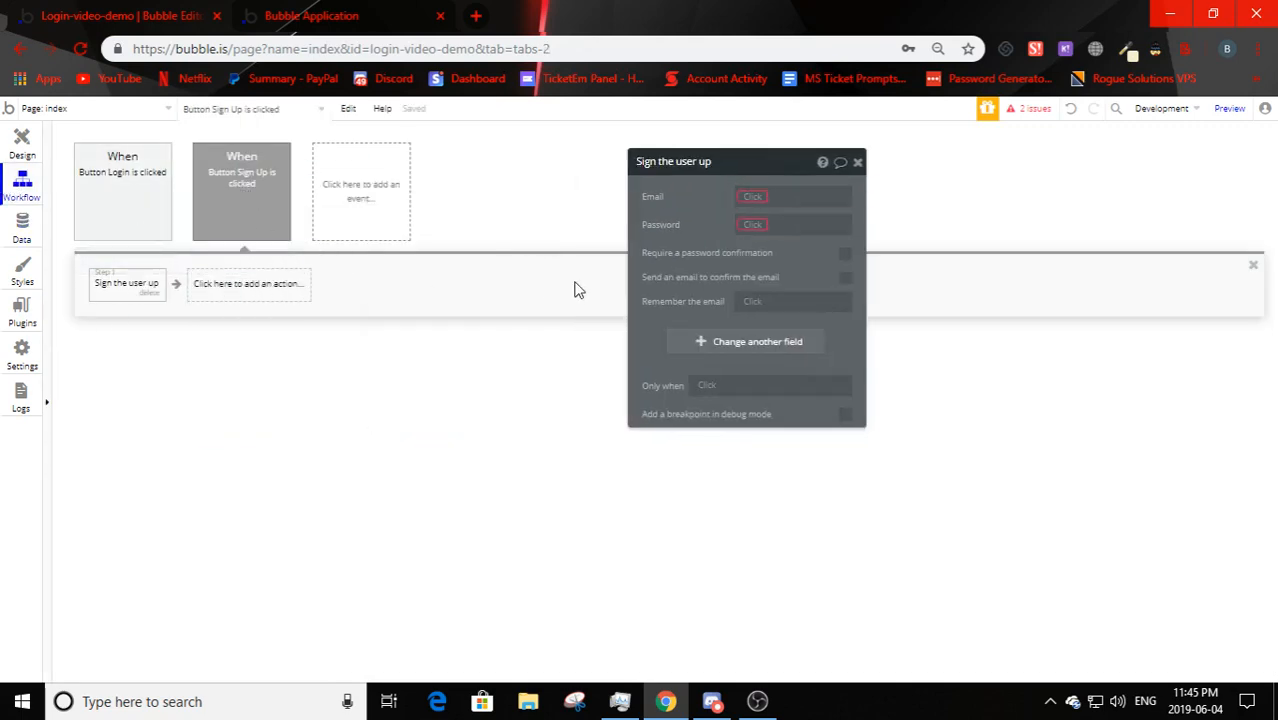
left_click(745, 197)
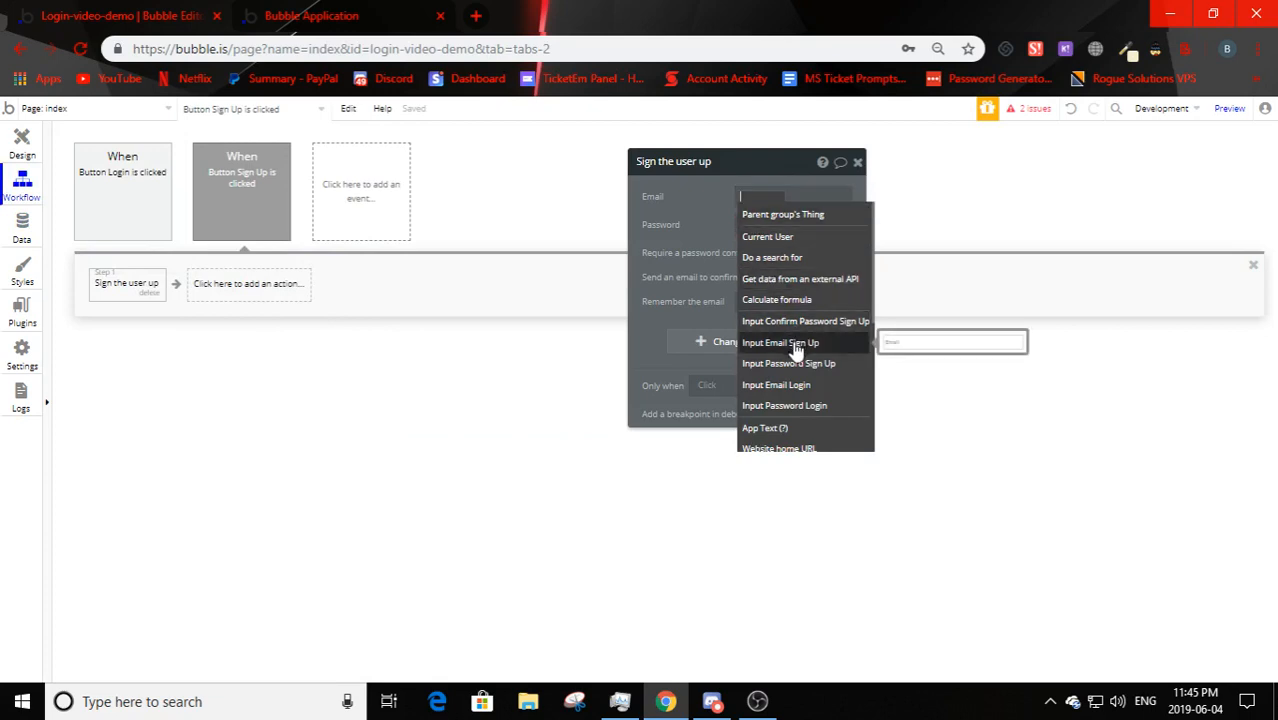
left_click(796, 344)
left_click(776, 312)
left_click(772, 234)
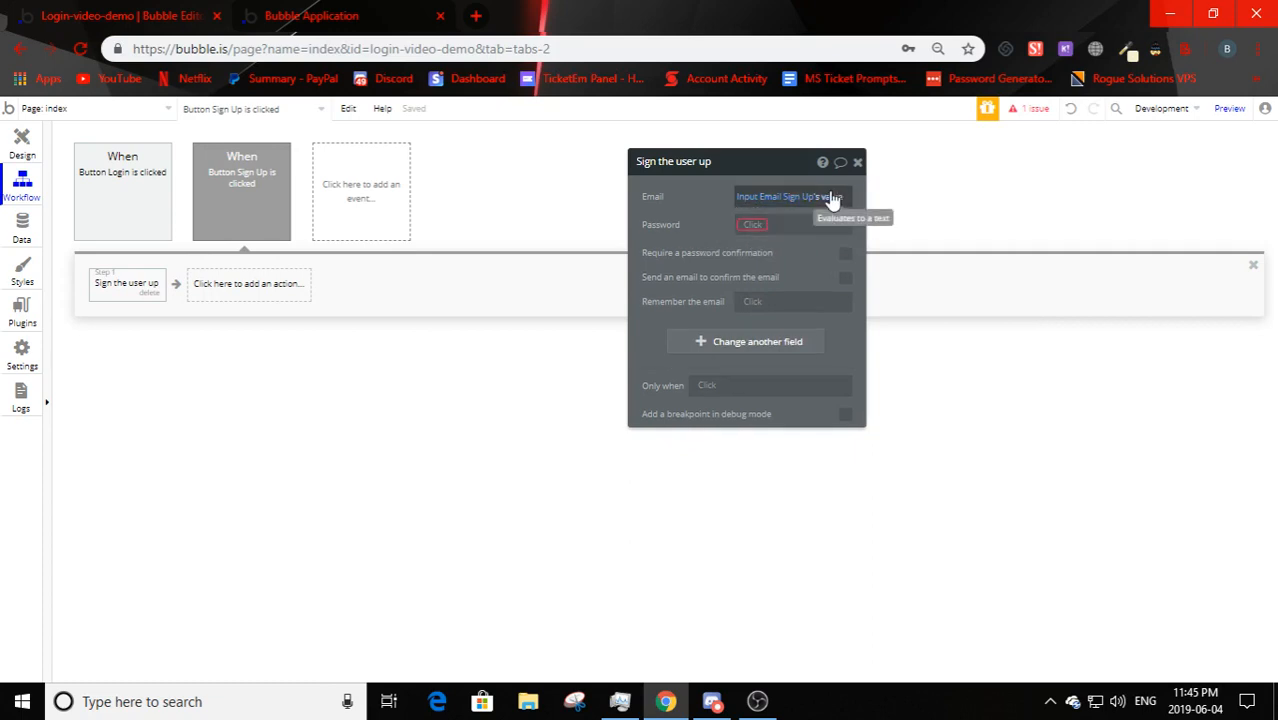
- Set Password to Input Password Sign Up's value and require password confirmation
left_click(766, 228)
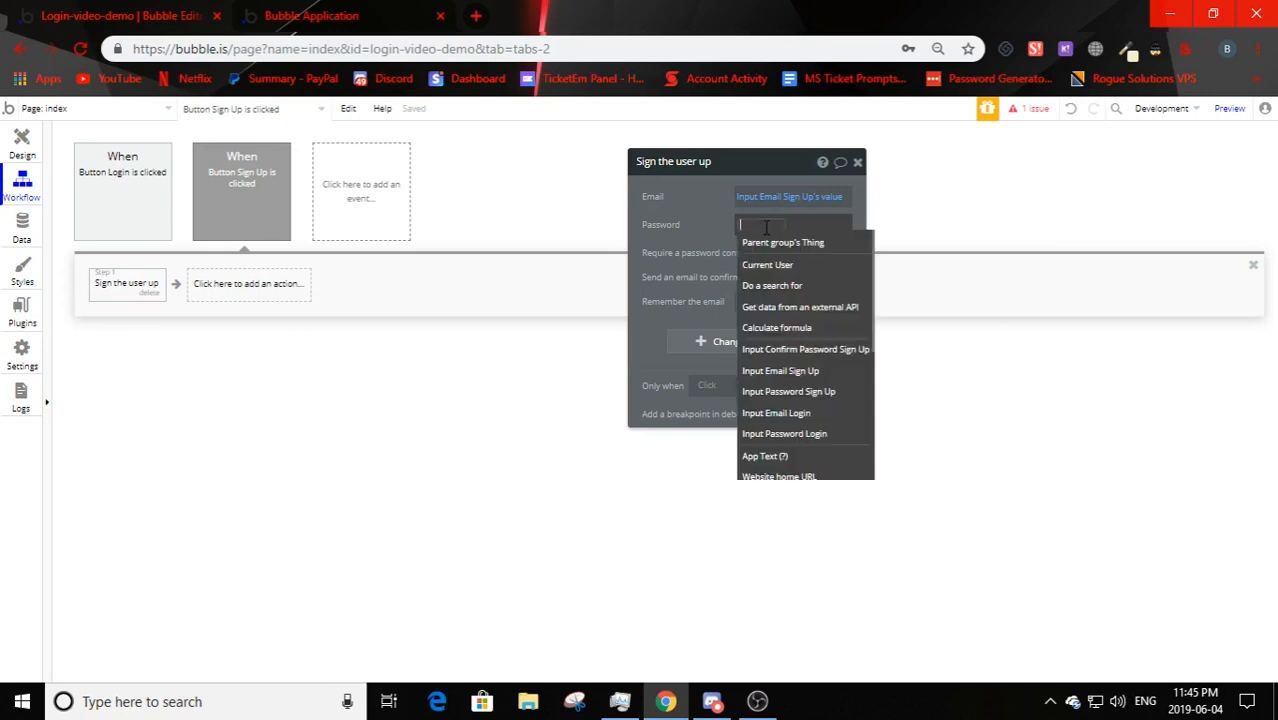
left_click(792, 393)
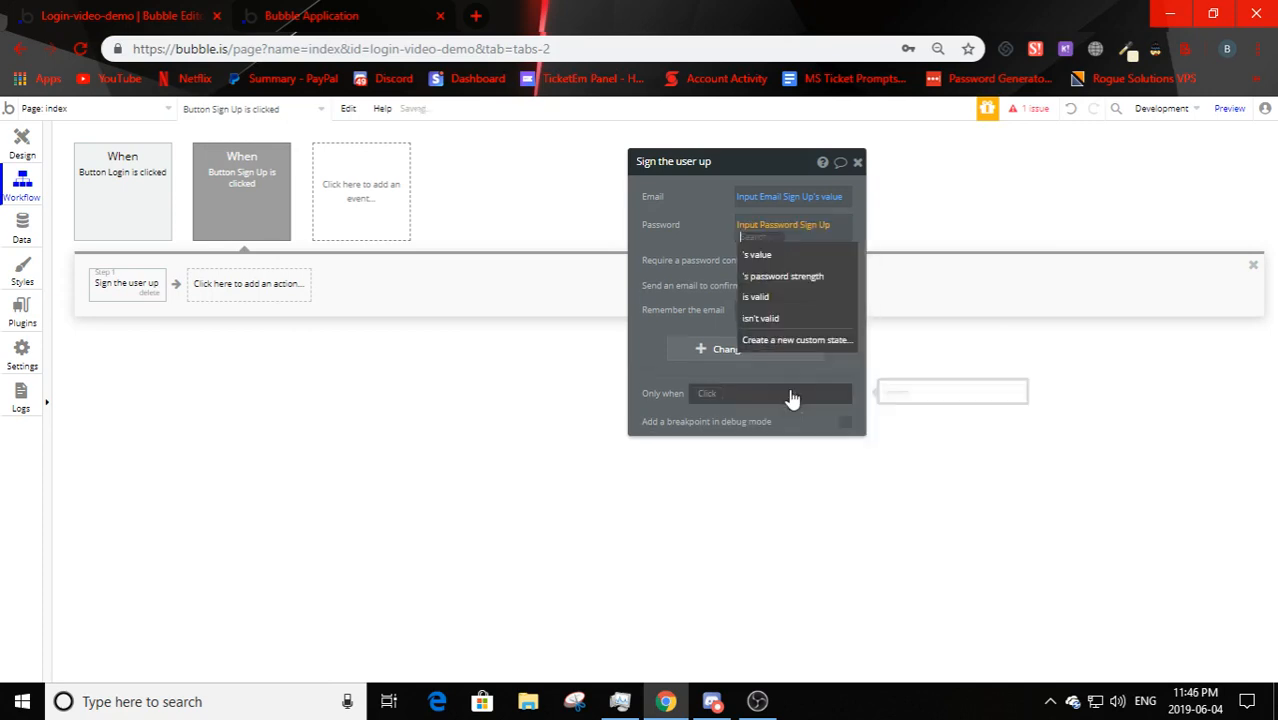
left_click(766, 260)
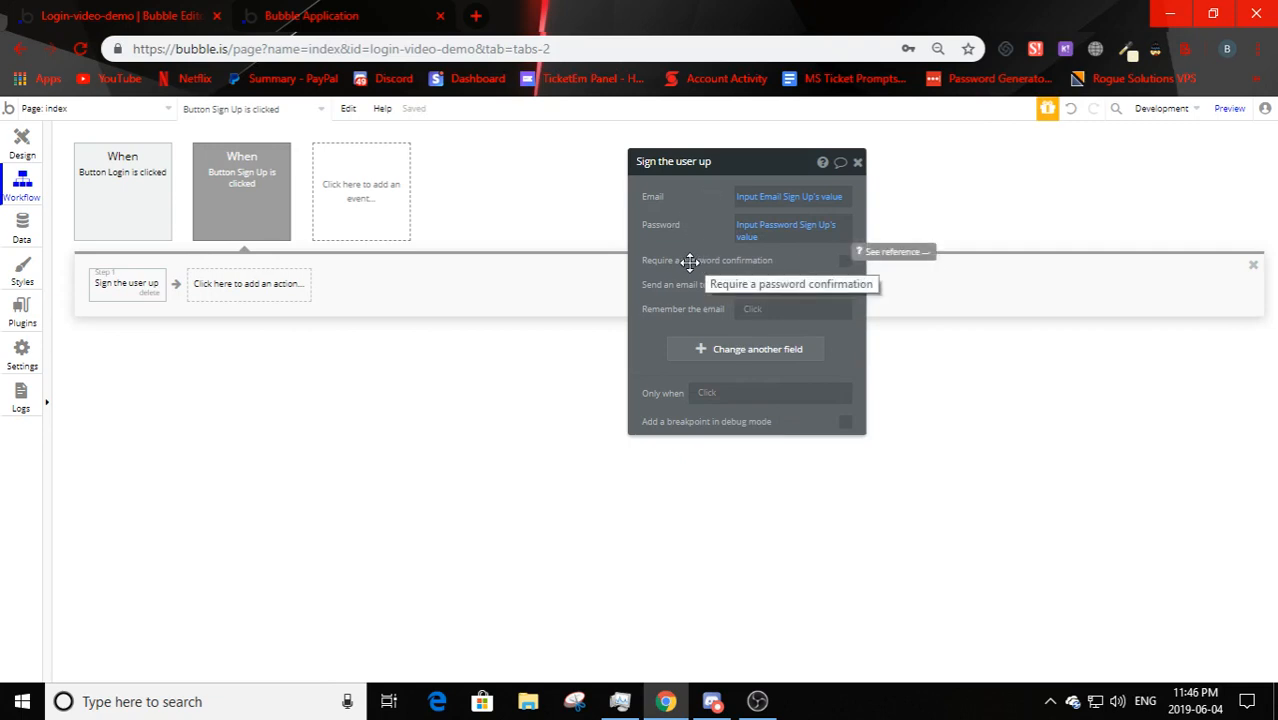
left_click(846, 262)
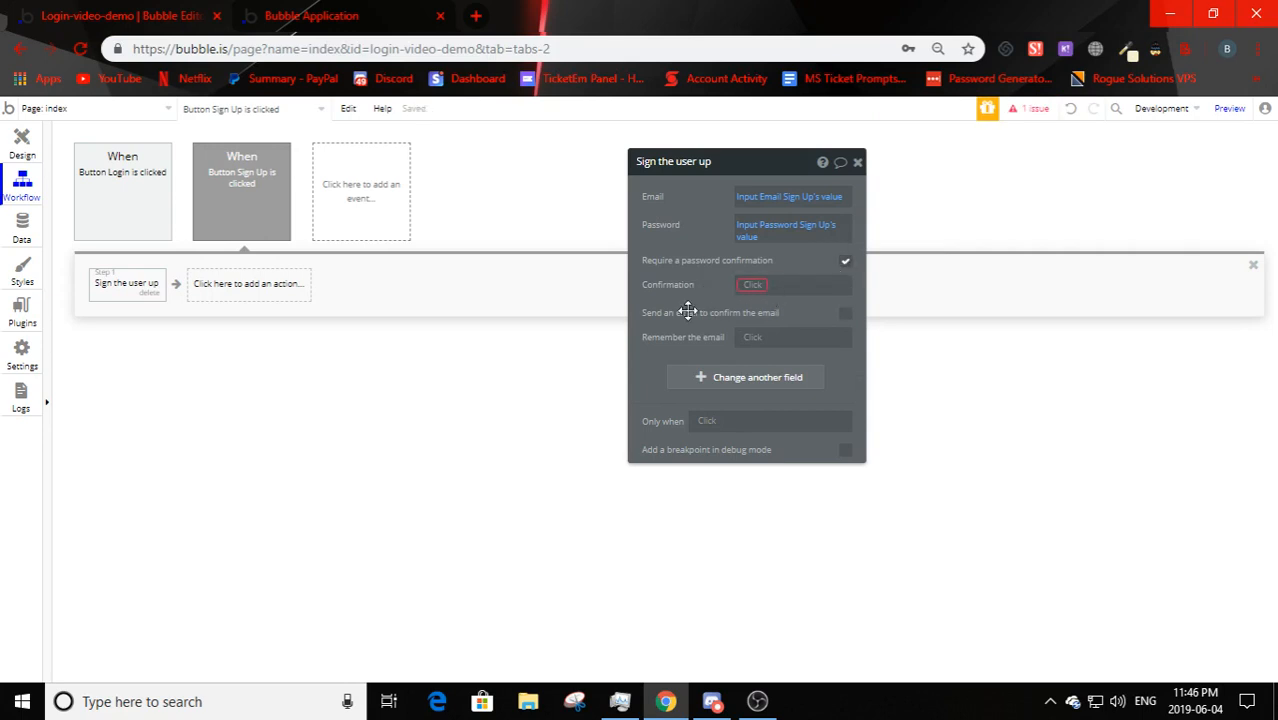
- Set the Confirmation field to Input Confirm Password Sign Up's value
left_click(14, 155)
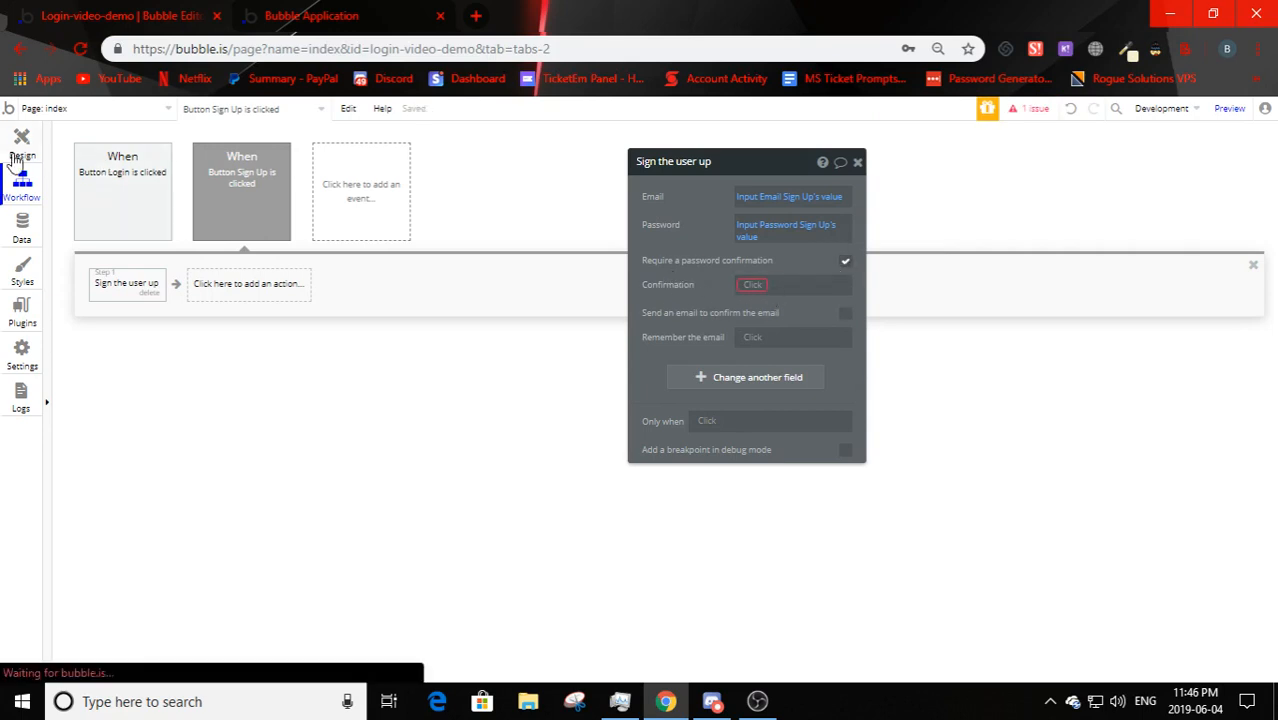
left_click_drag(756, 165, 1102, 133)
left_click(713, 462)
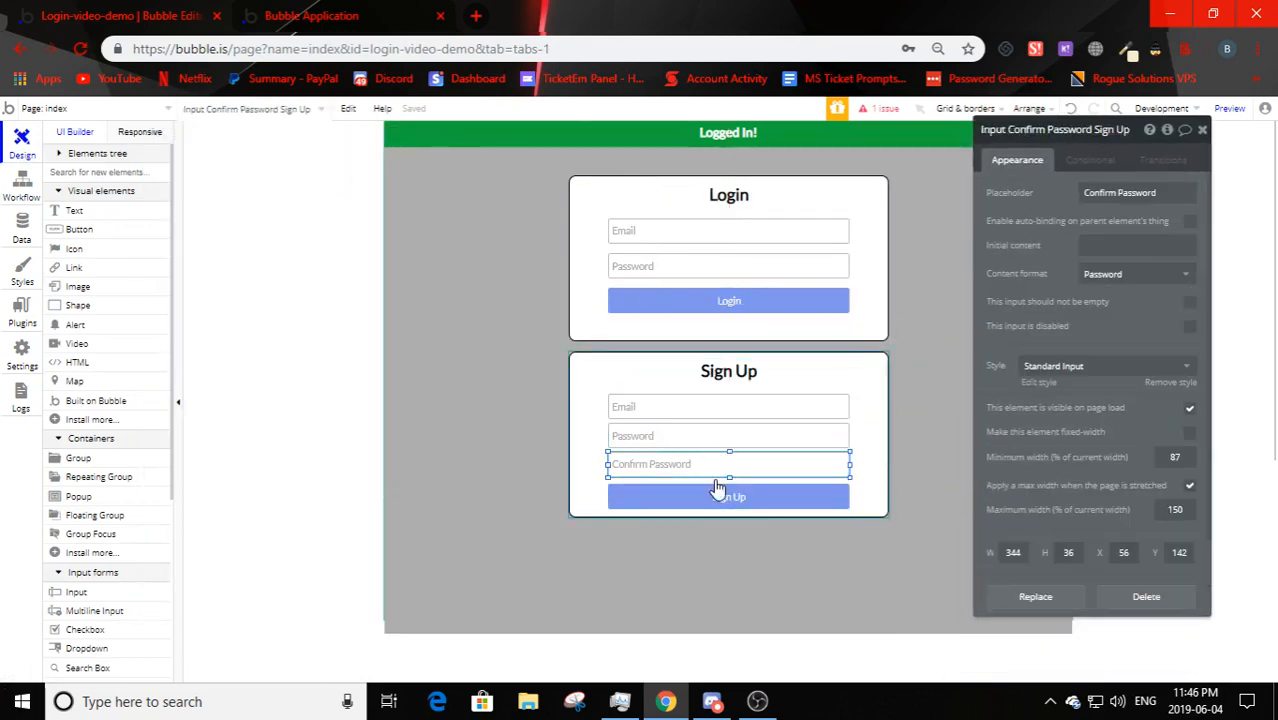
left_click(7, 199)
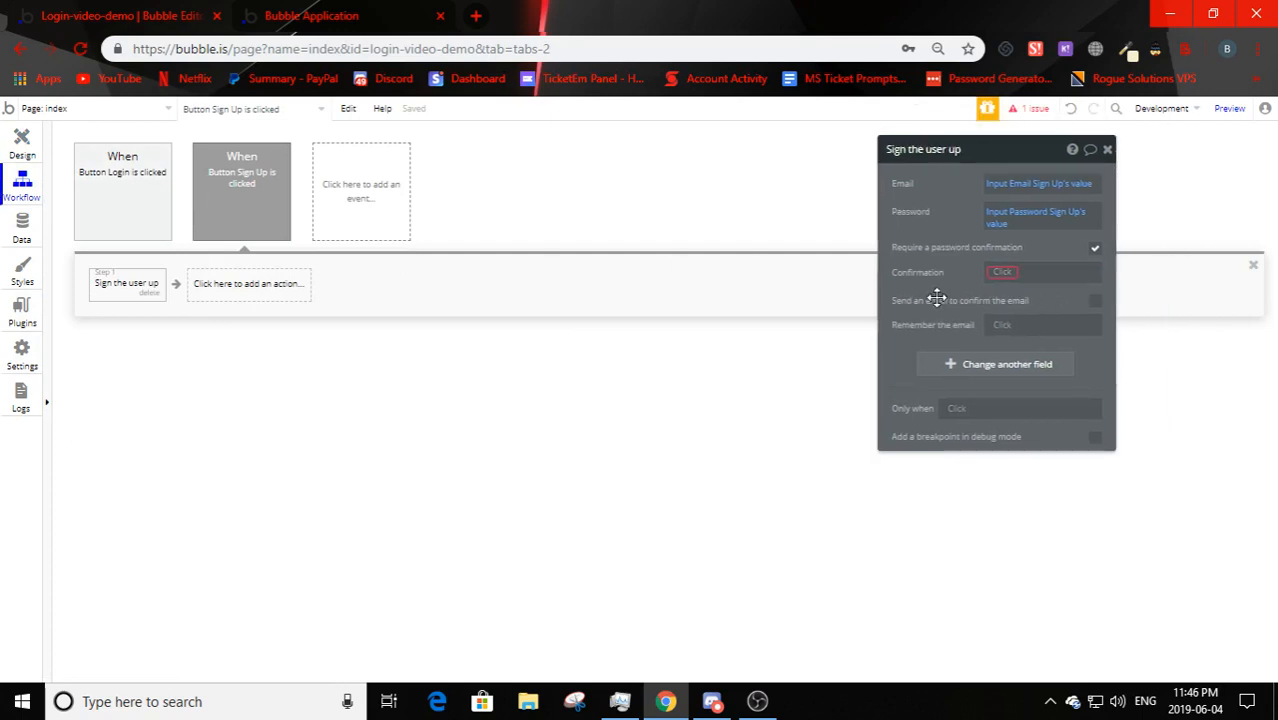
left_click(1004, 278)
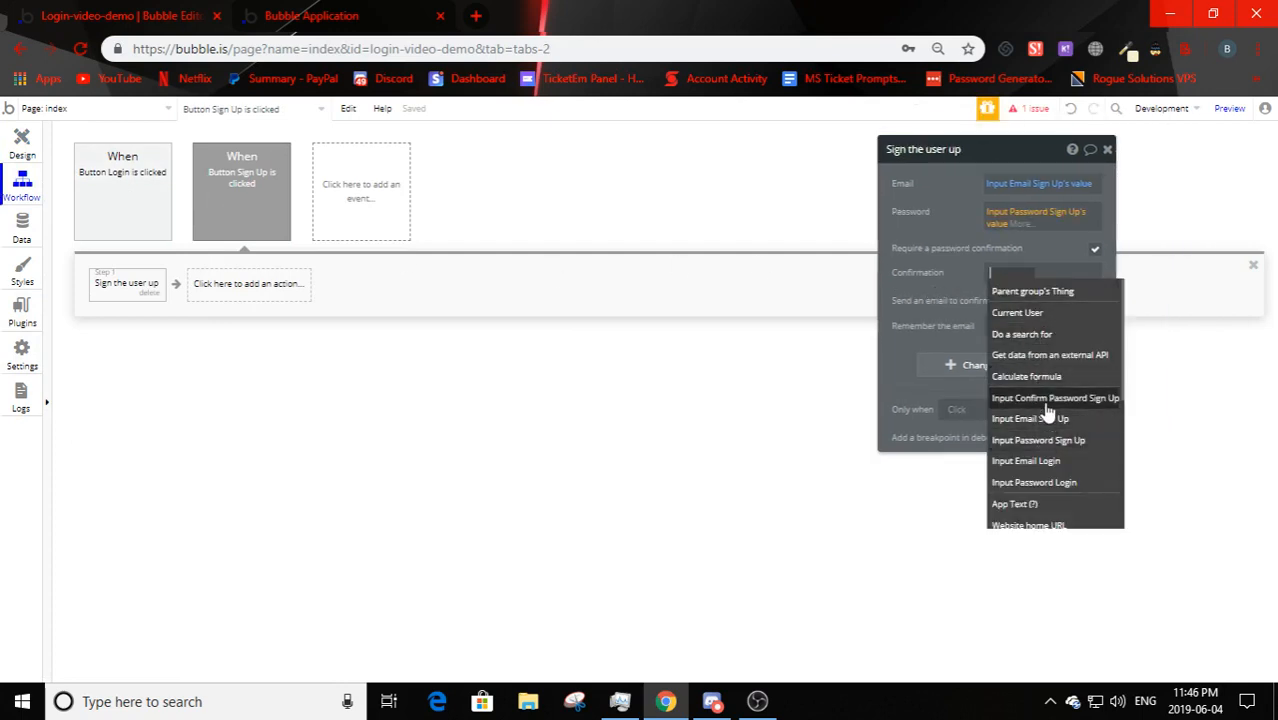
left_click(1048, 401)
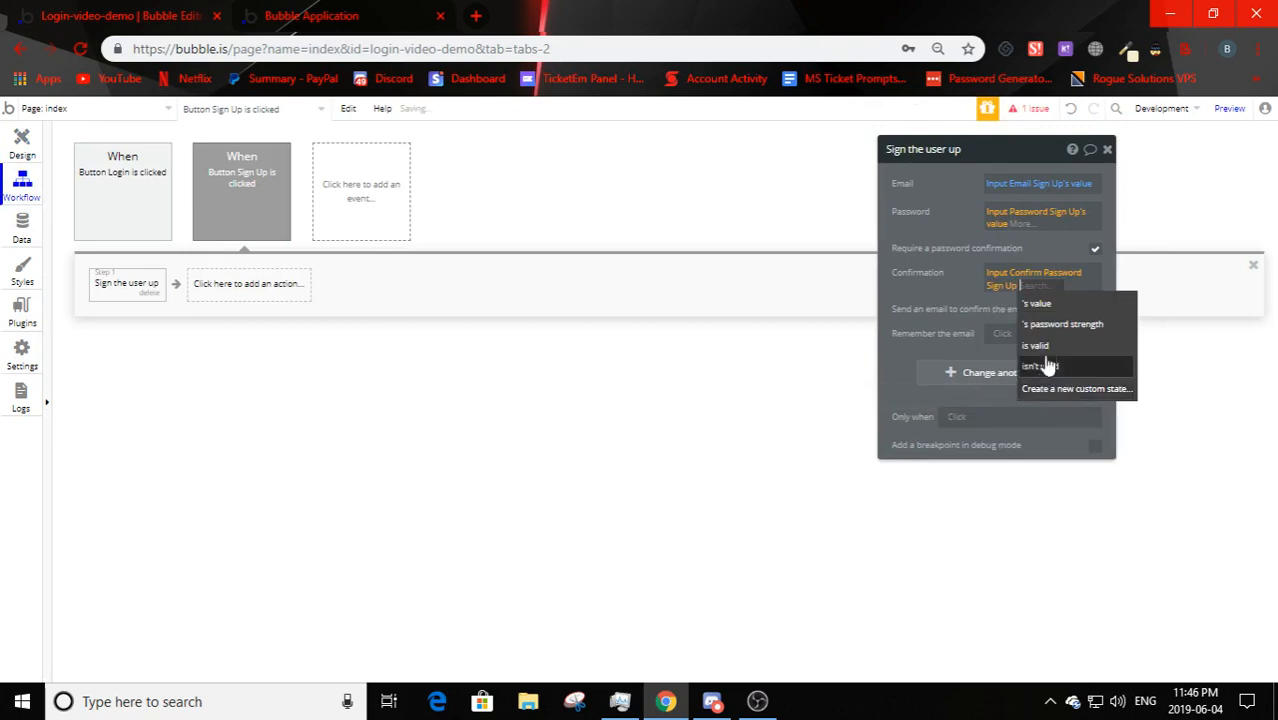
left_click(1048, 313)
left_click_drag(956, 260, 800, 278)
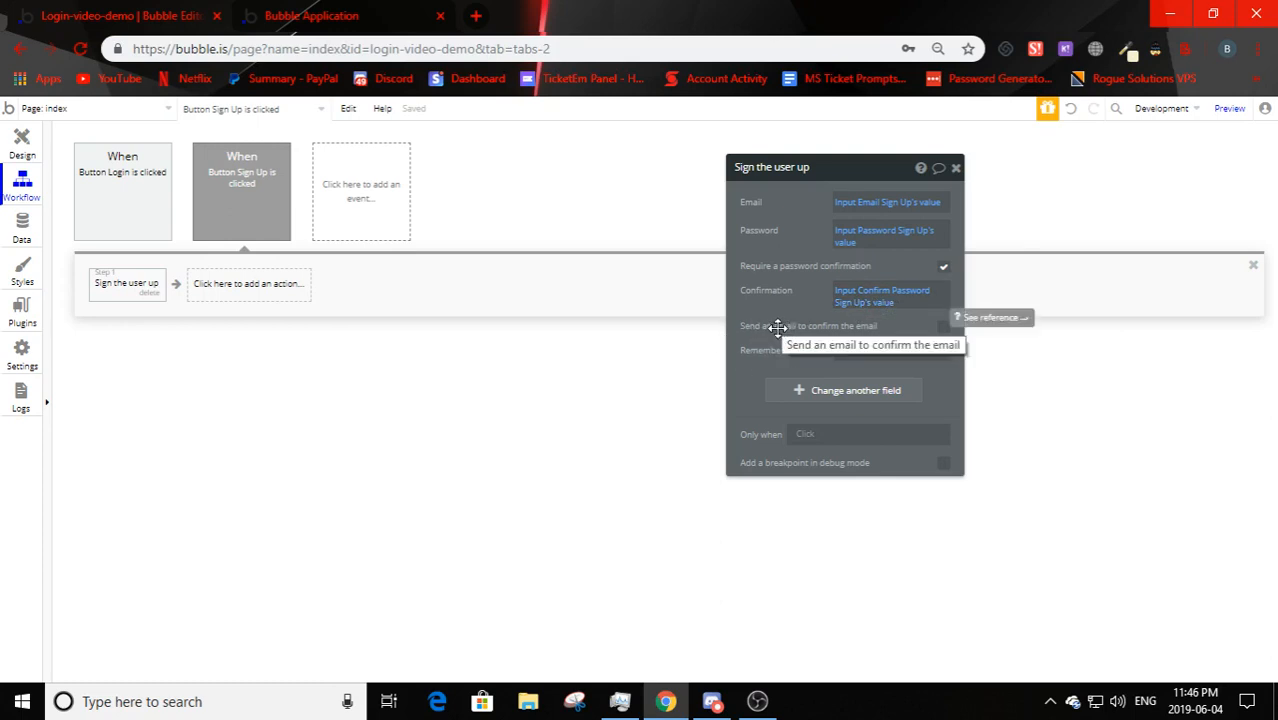
- Try the Send an email to confirm option, then leave it turned off
left_click(943, 328)
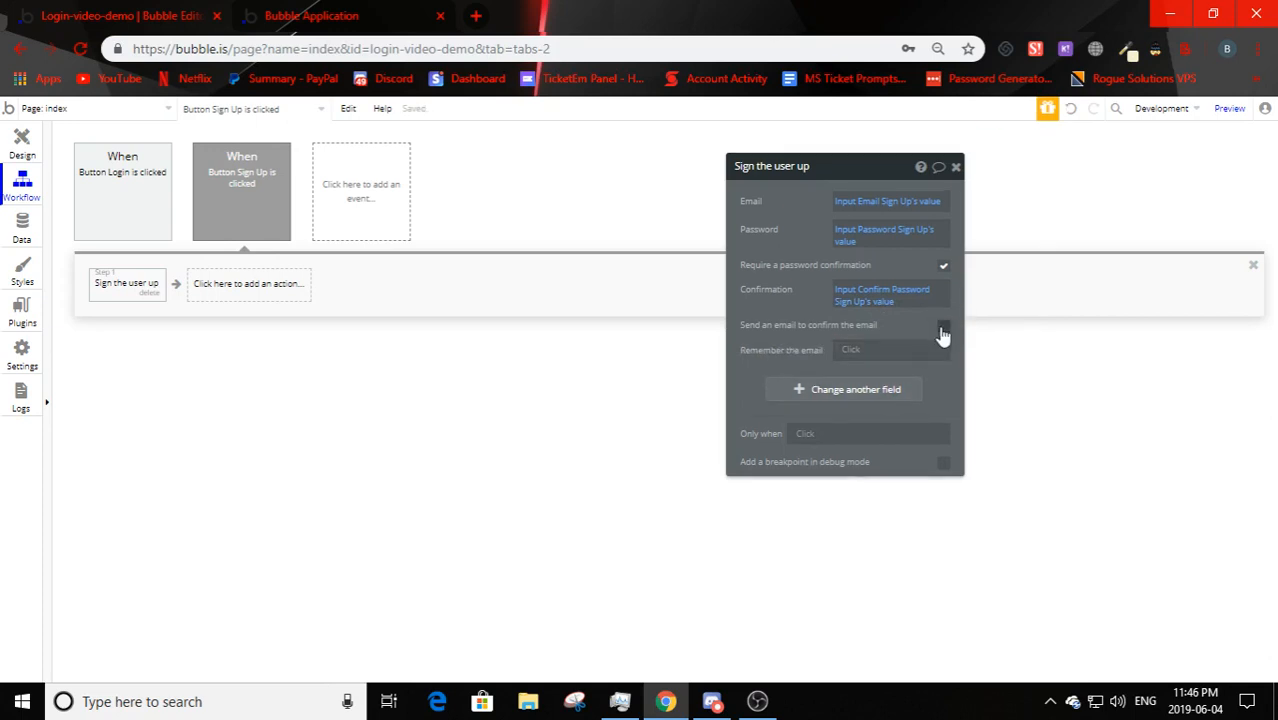
left_click(908, 350)
left_click(908, 350)
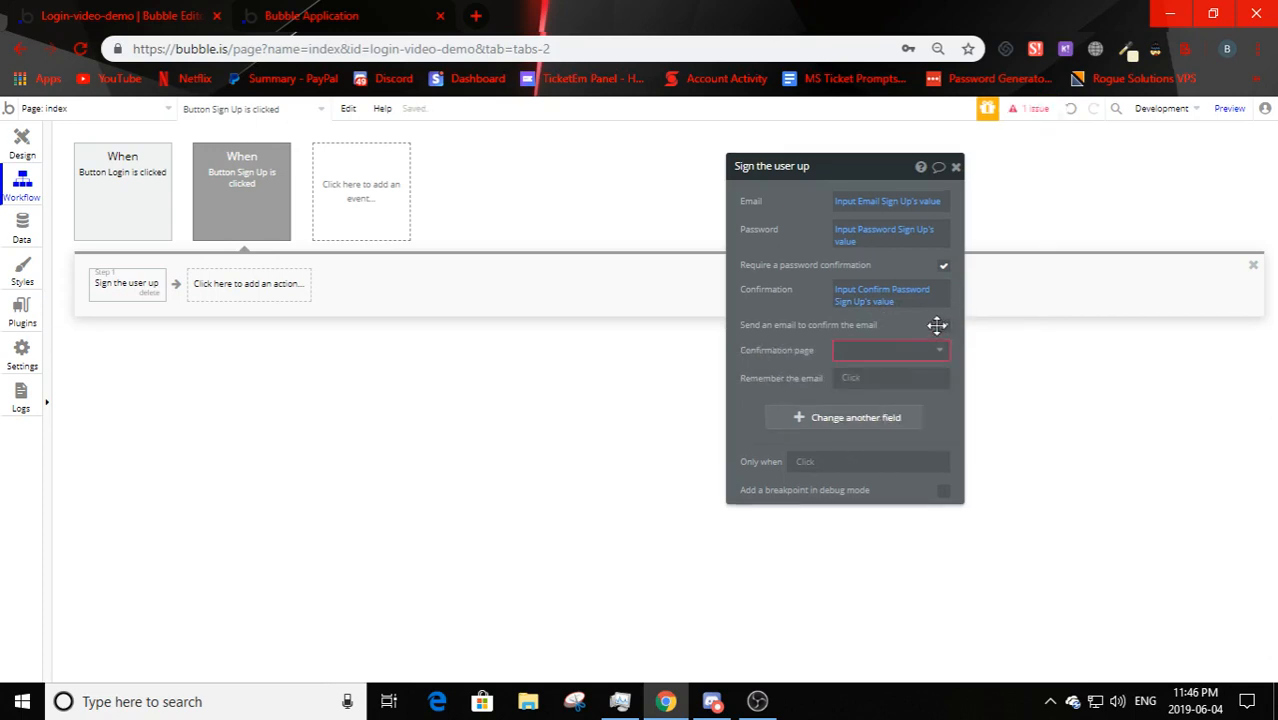
left_click(942, 330)
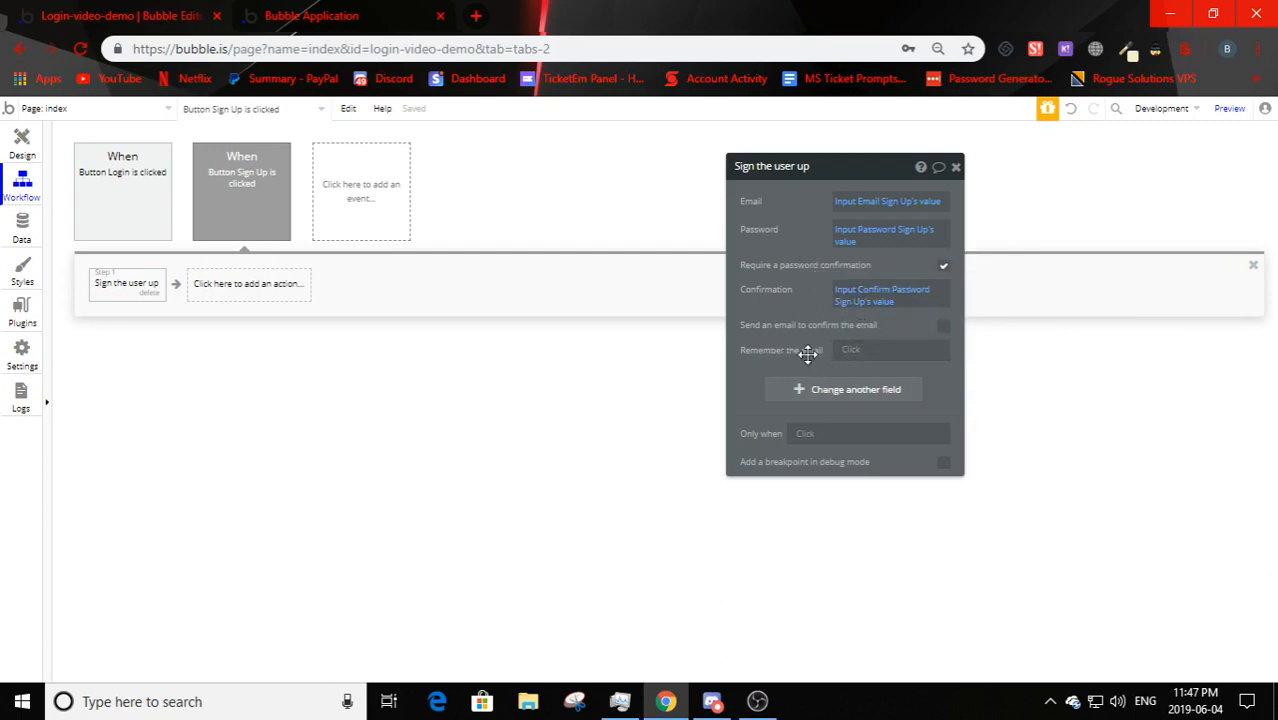
- Set Remember the email to 'yes' and return to the page design
left_click(851, 349)
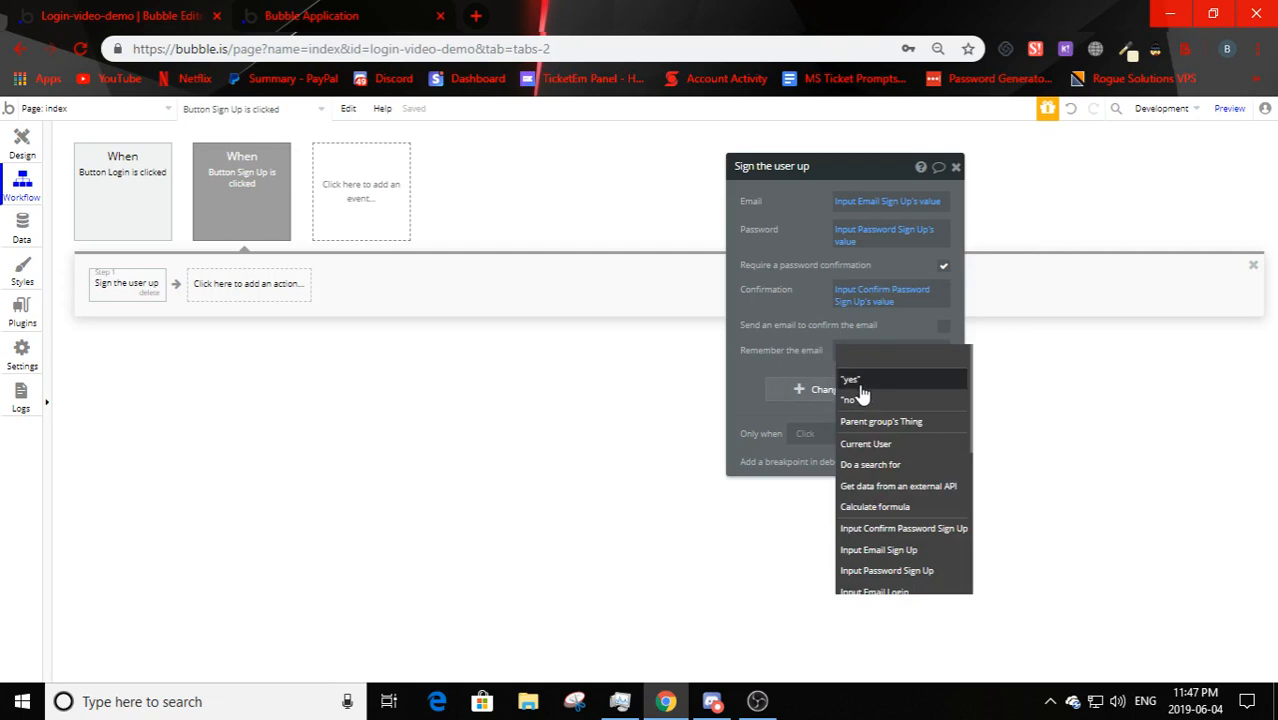
left_click(850, 381)
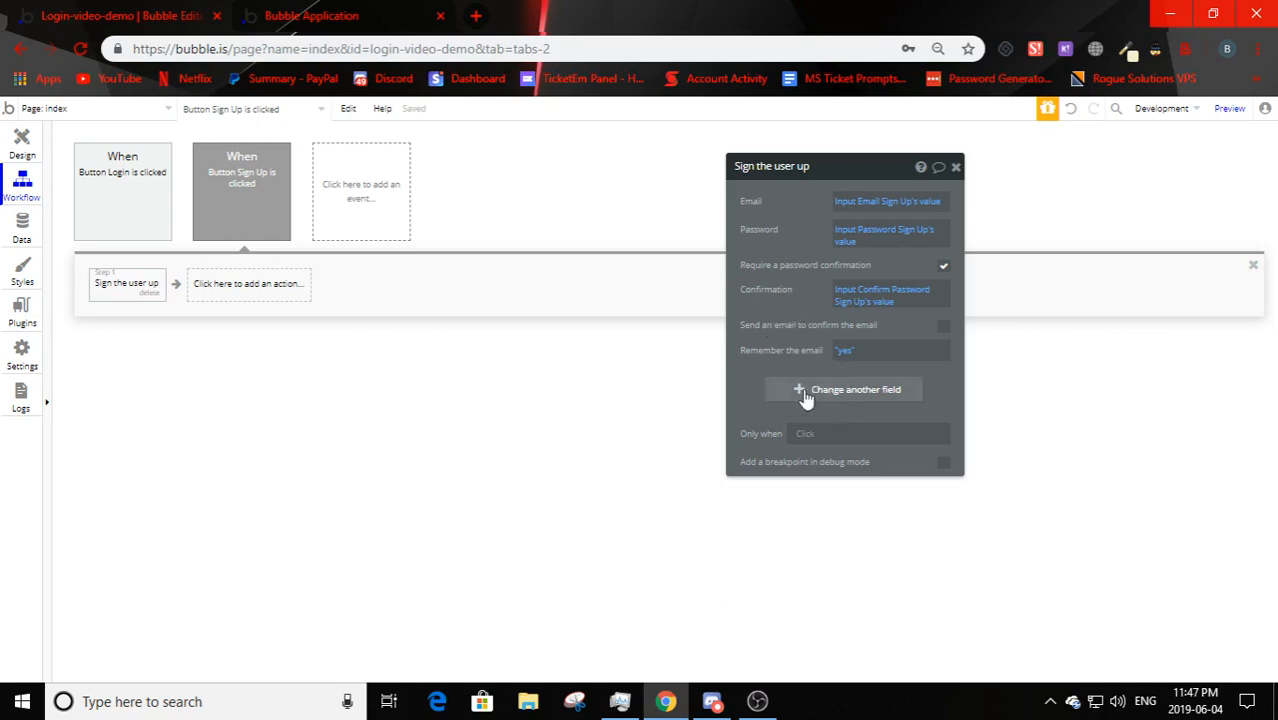
left_click_drag(760, 275, 806, 287)
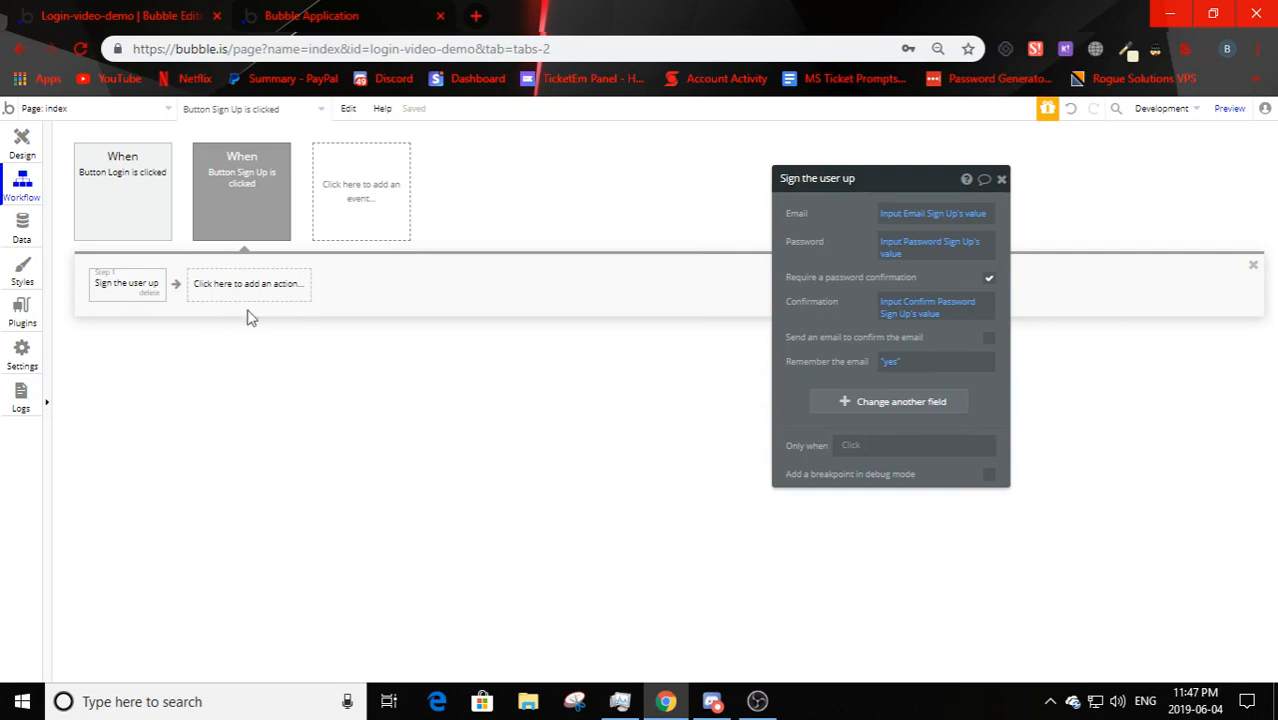
left_click(22, 143)
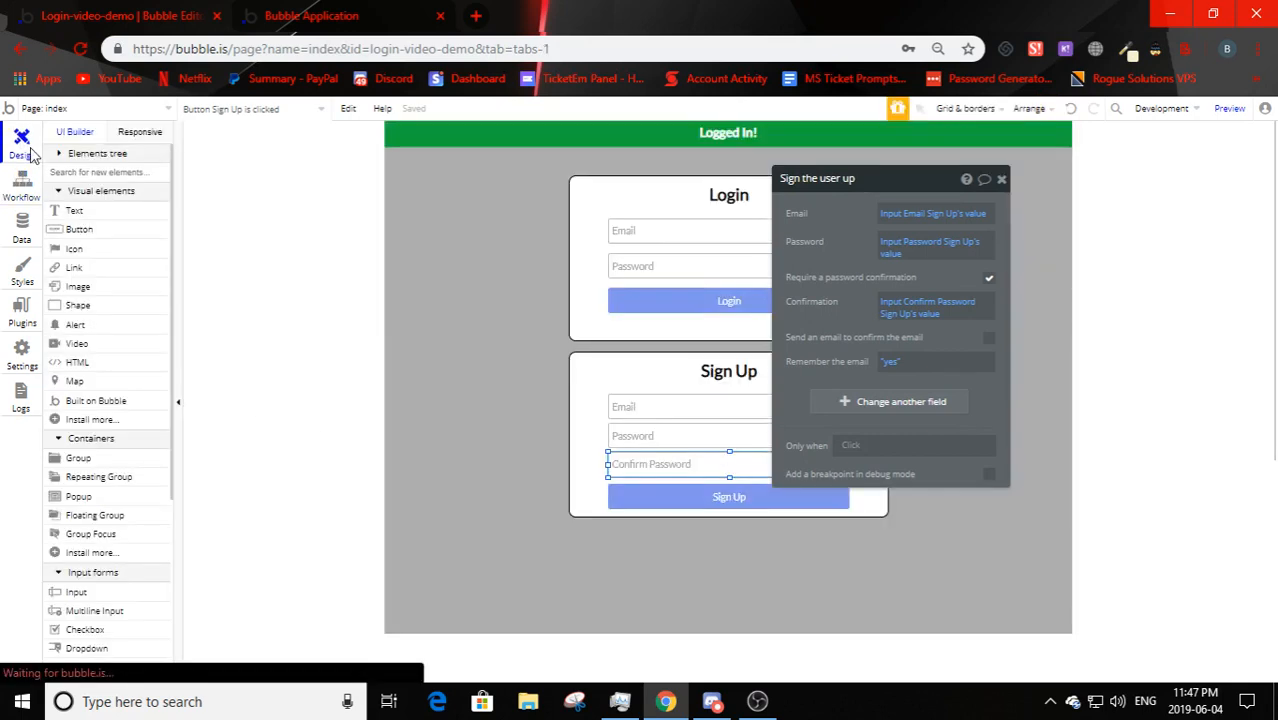
- Change the second alert's text from 'Logged In!' to 'Signed Up!'
left_click(479, 134)
triple_click(818, 254)
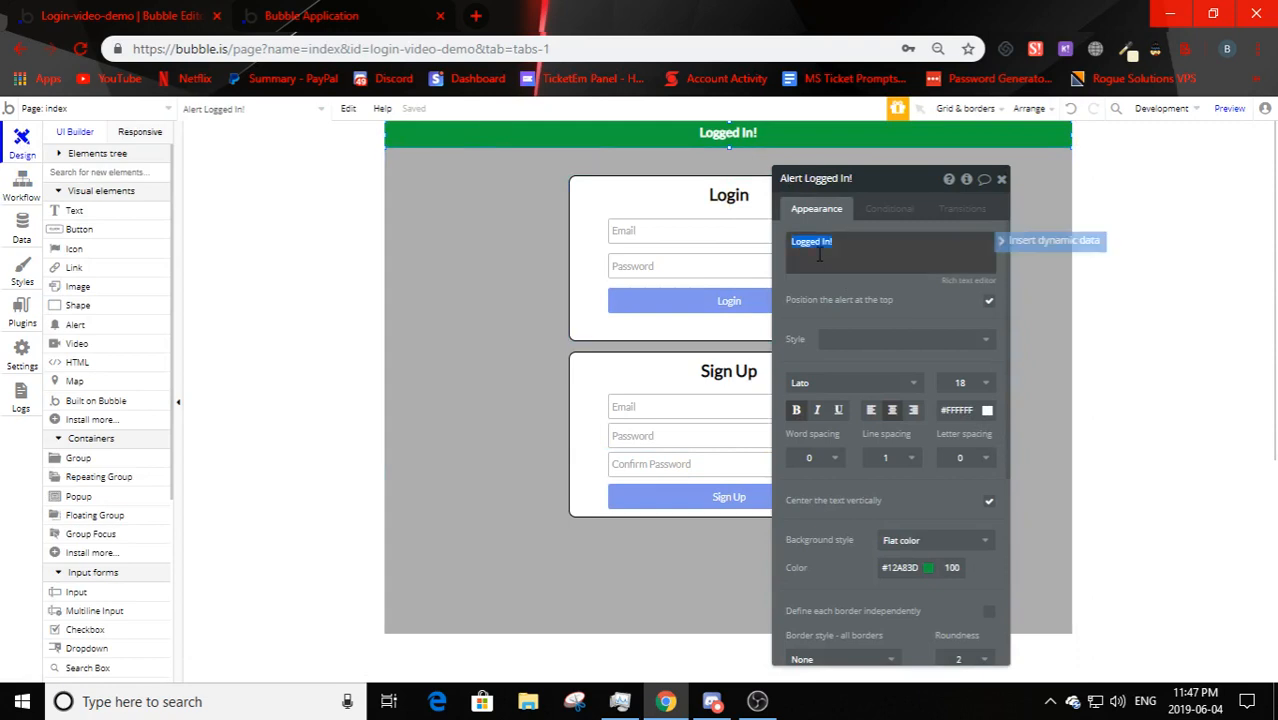
type("Signed U")
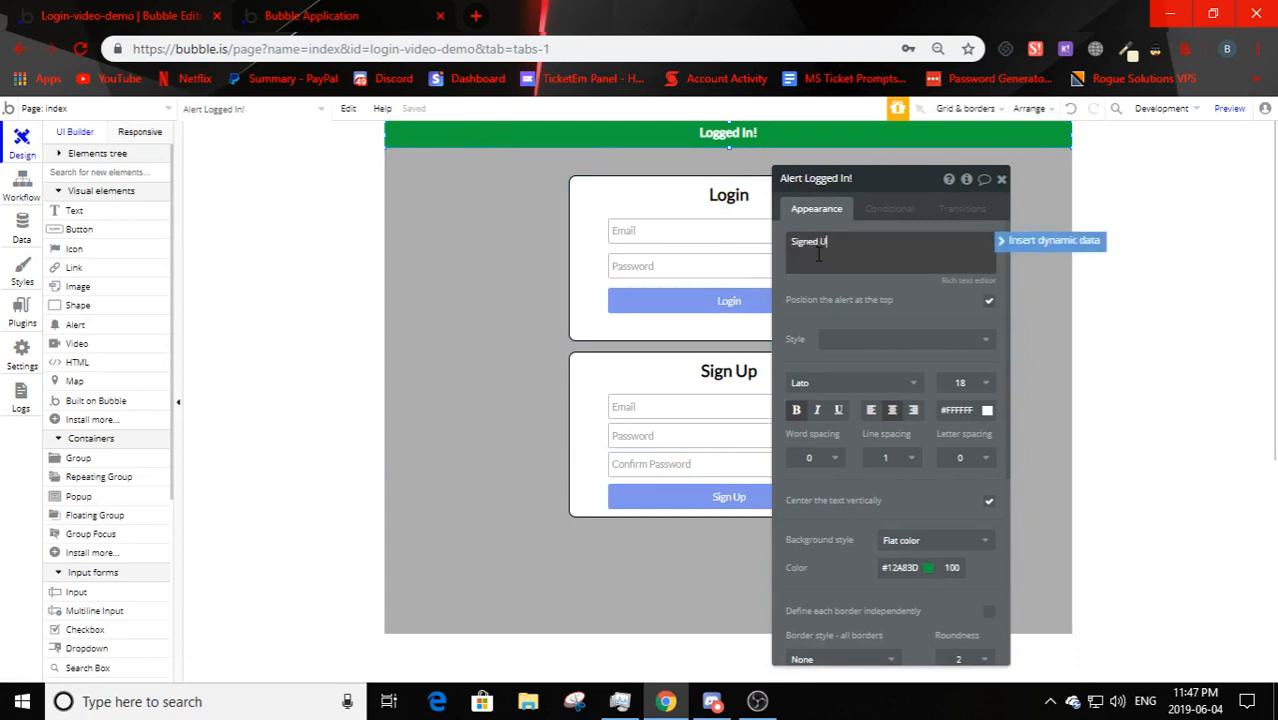
type("p!")
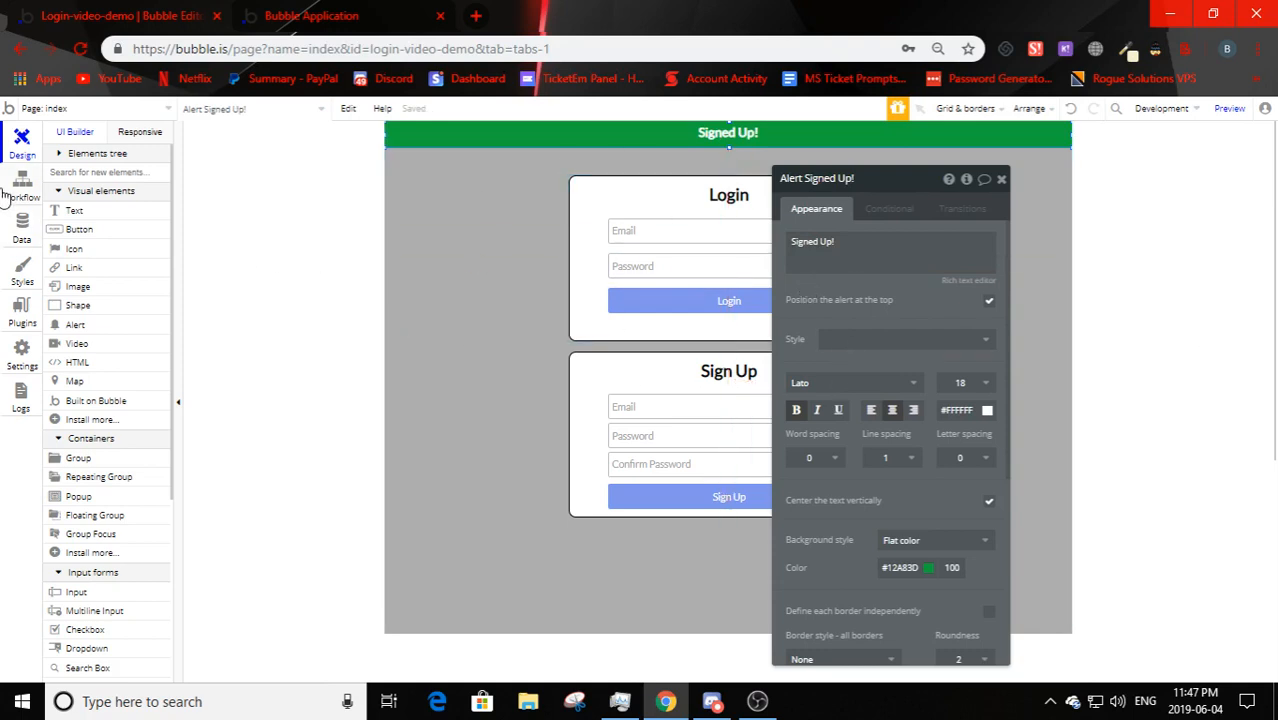
- Add a Show message step showing Alert Signed Up! after sign-up, then open the test app
left_click(8, 228)
left_click(24, 190)
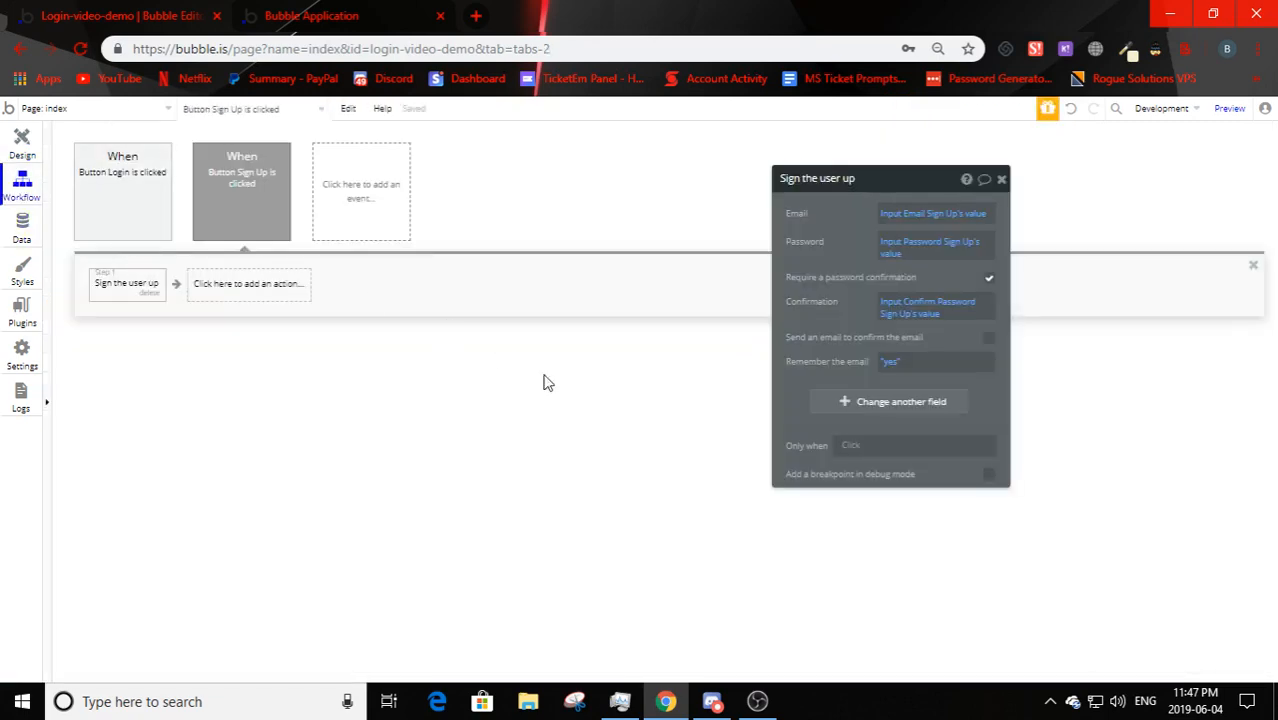
left_click(245, 296)
mouse_move(240, 486)
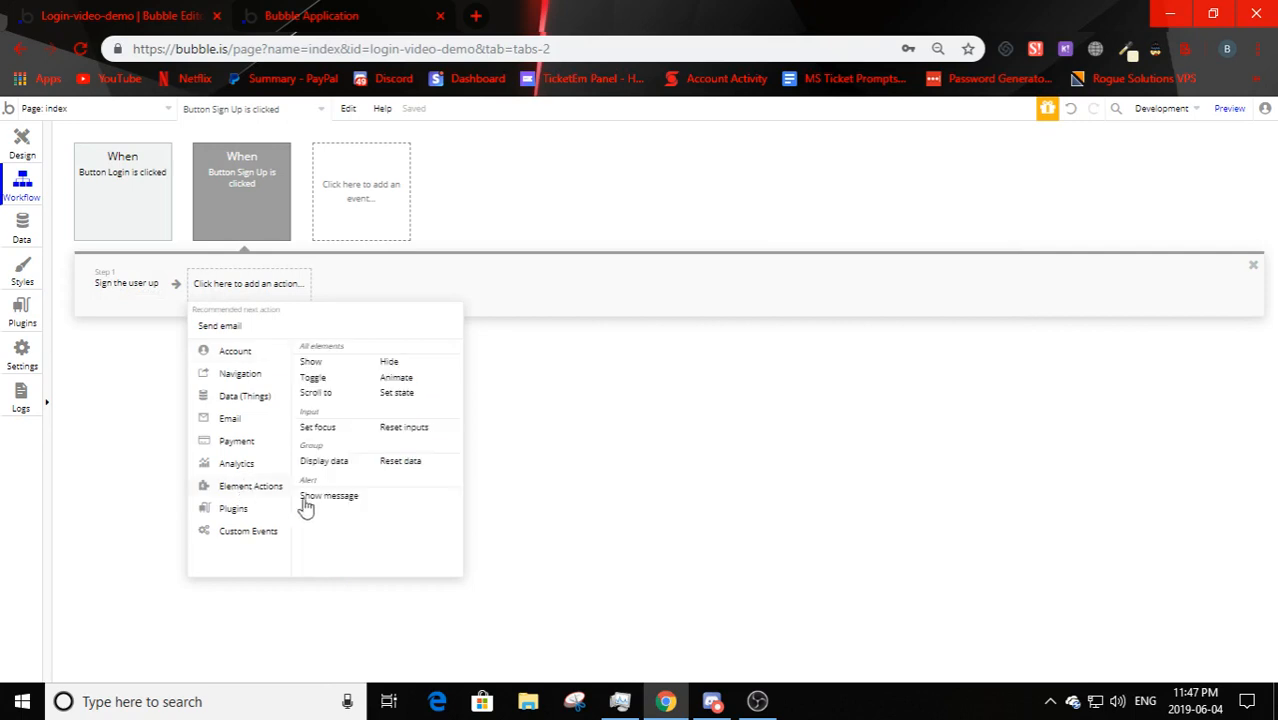
left_click(335, 496)
left_click(975, 213)
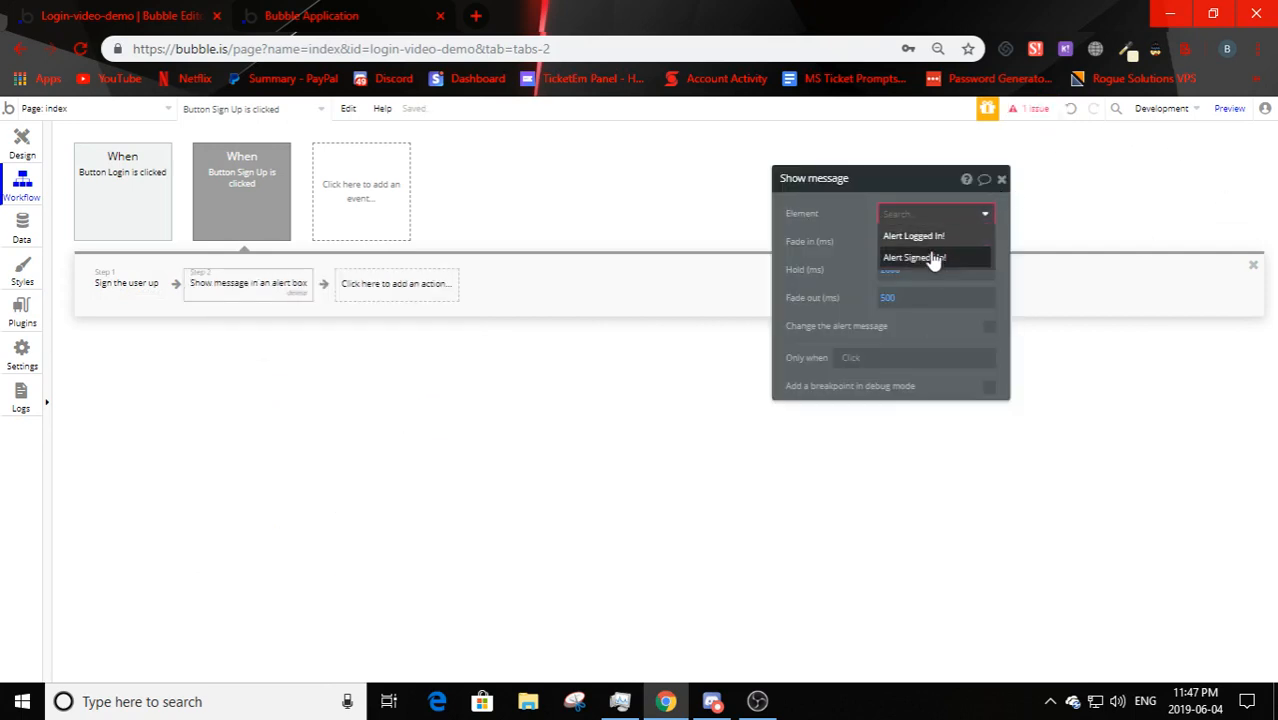
left_click(925, 258)
left_click(108, 287)
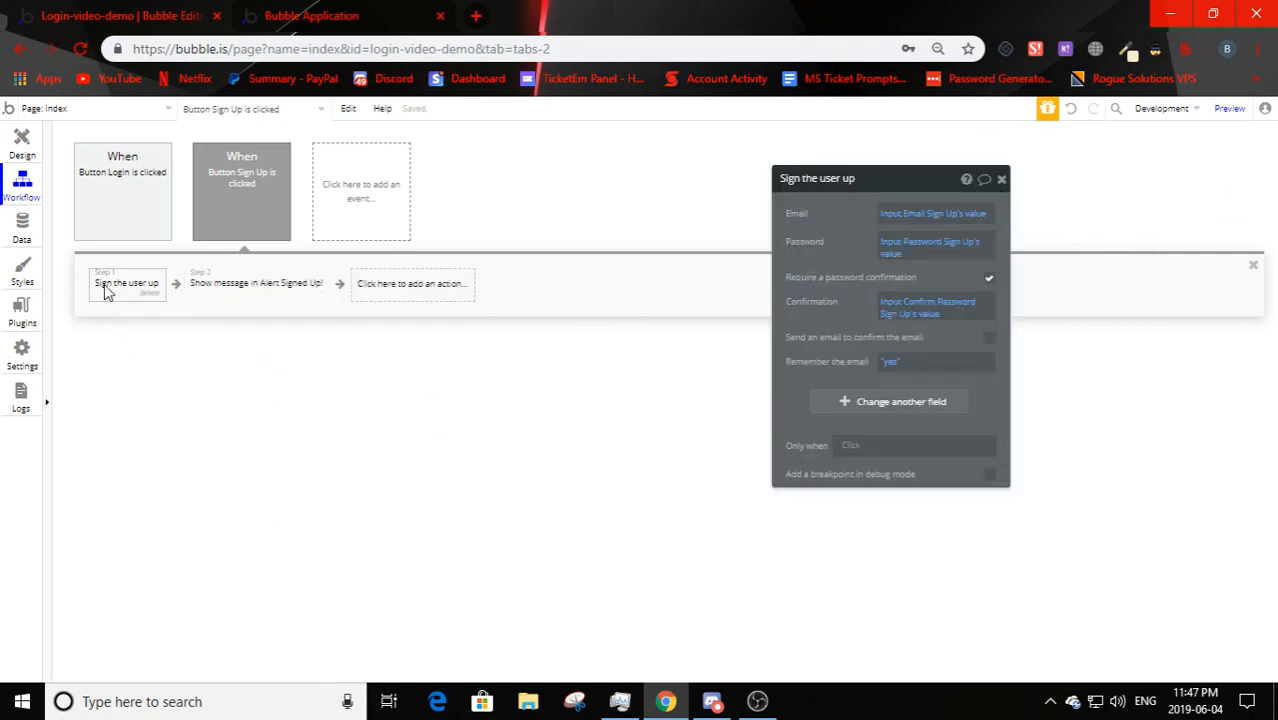
left_click(218, 297)
left_click(296, 22)
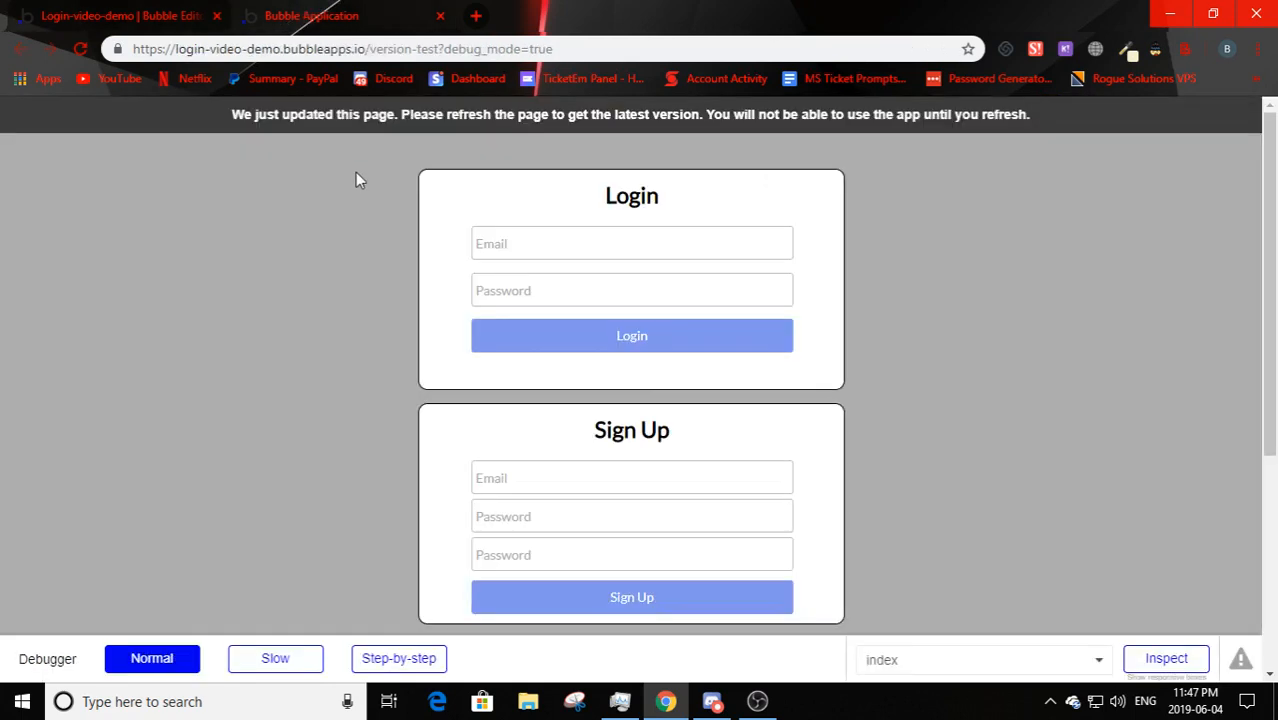
- Reload the test page, clear the Login email, and submit an empty Sign Up form
key("F5")
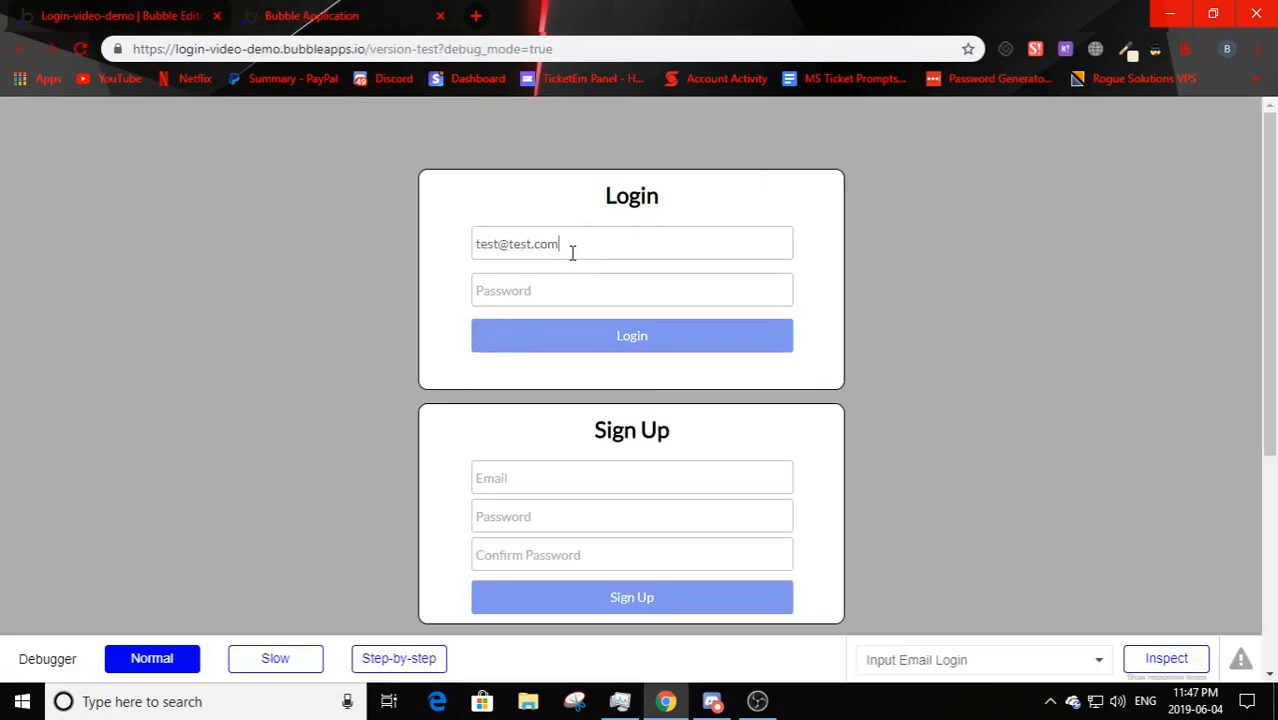
left_click_drag(571, 248, 293, 268)
key("BackSpace")
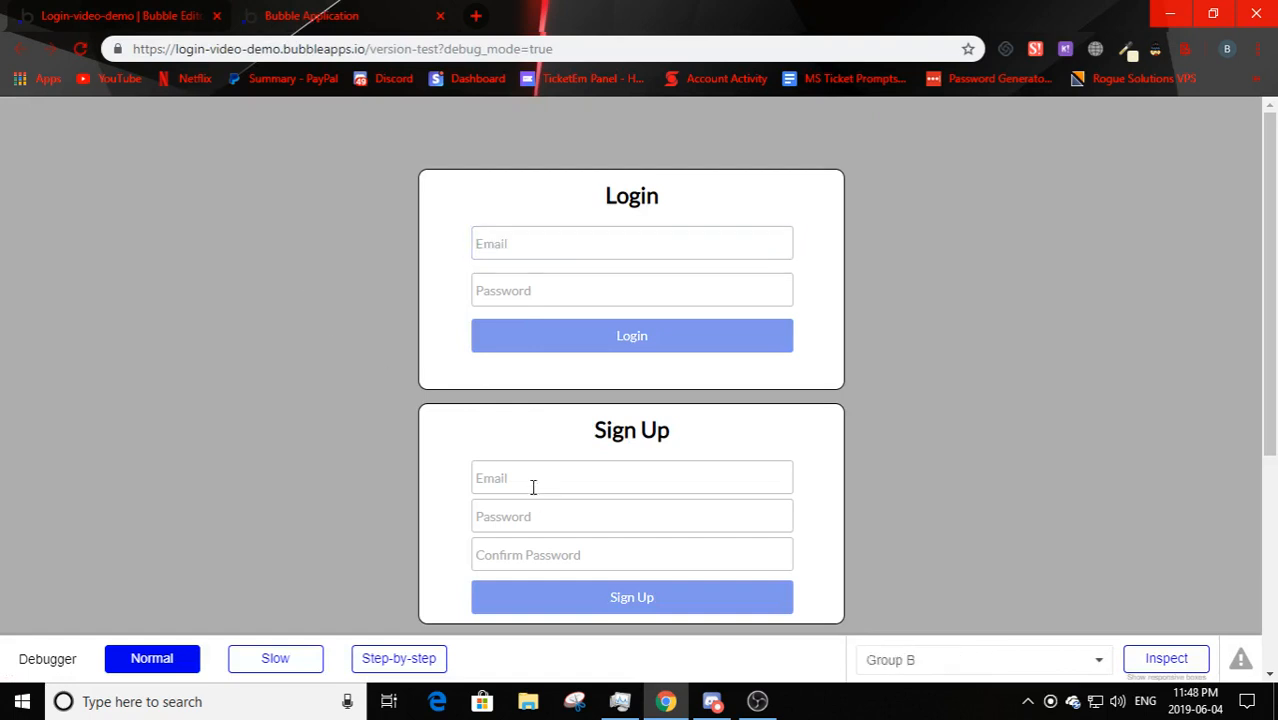
left_click(531, 487)
left_click(583, 560)
left_click(555, 600)
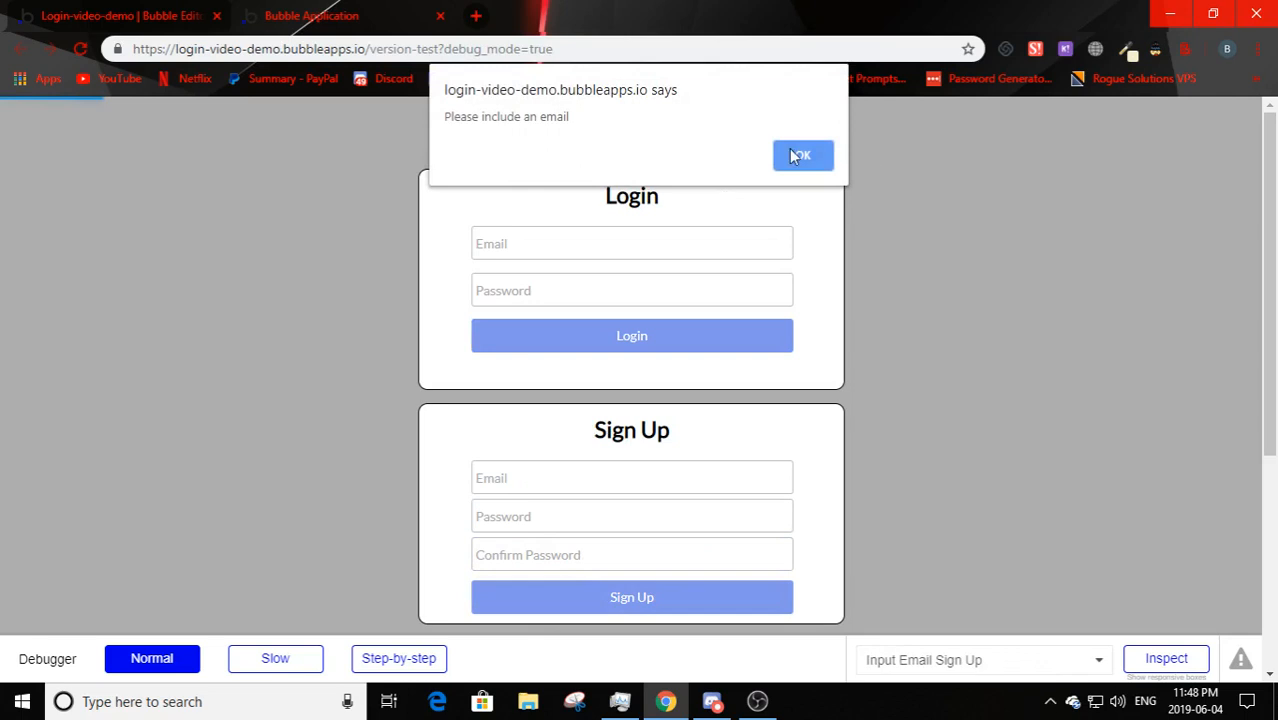
left_click(805, 154)
- Submit Sign Up with a test email, then with a password but no confirmation
left_click(583, 468)
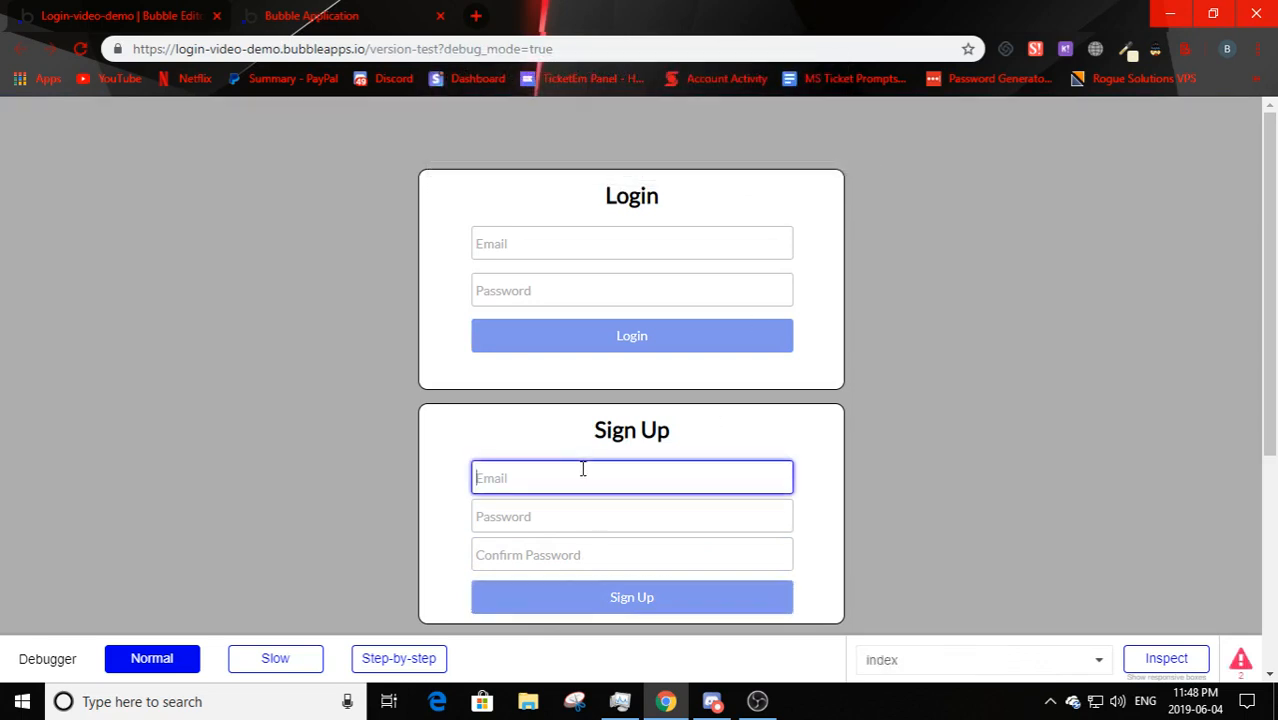
type("test@test.com")
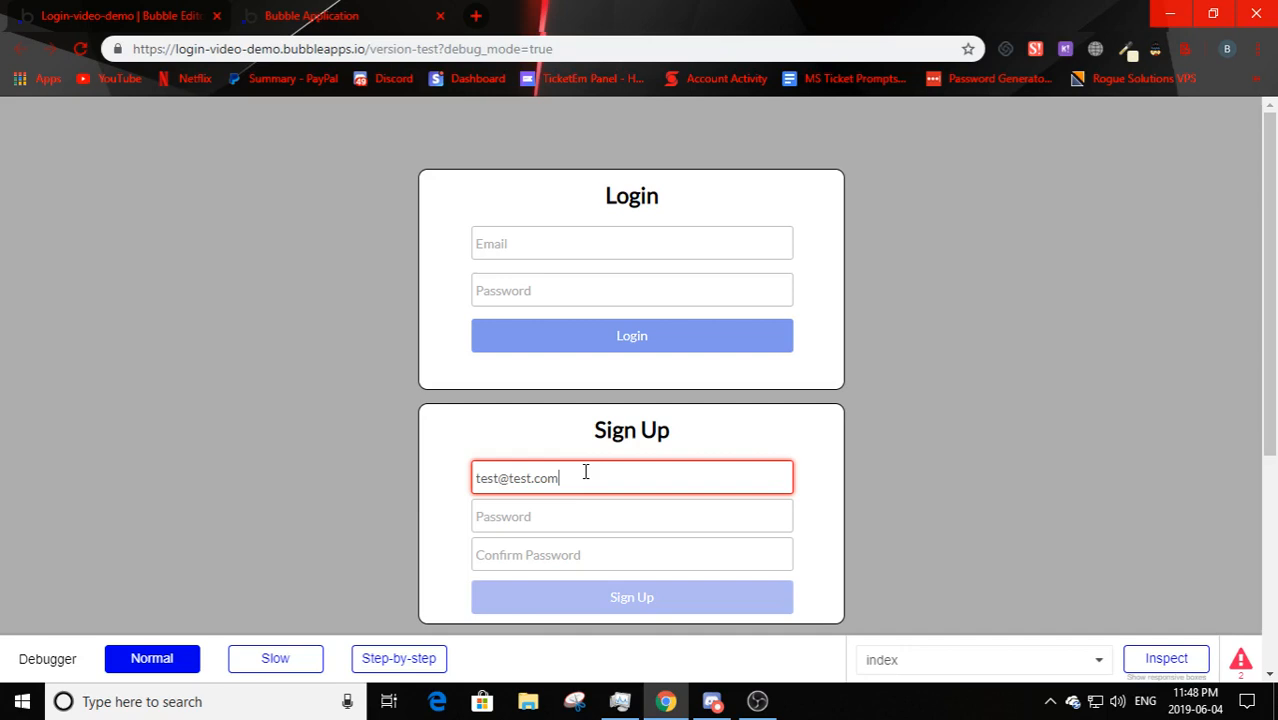
left_click(566, 598)
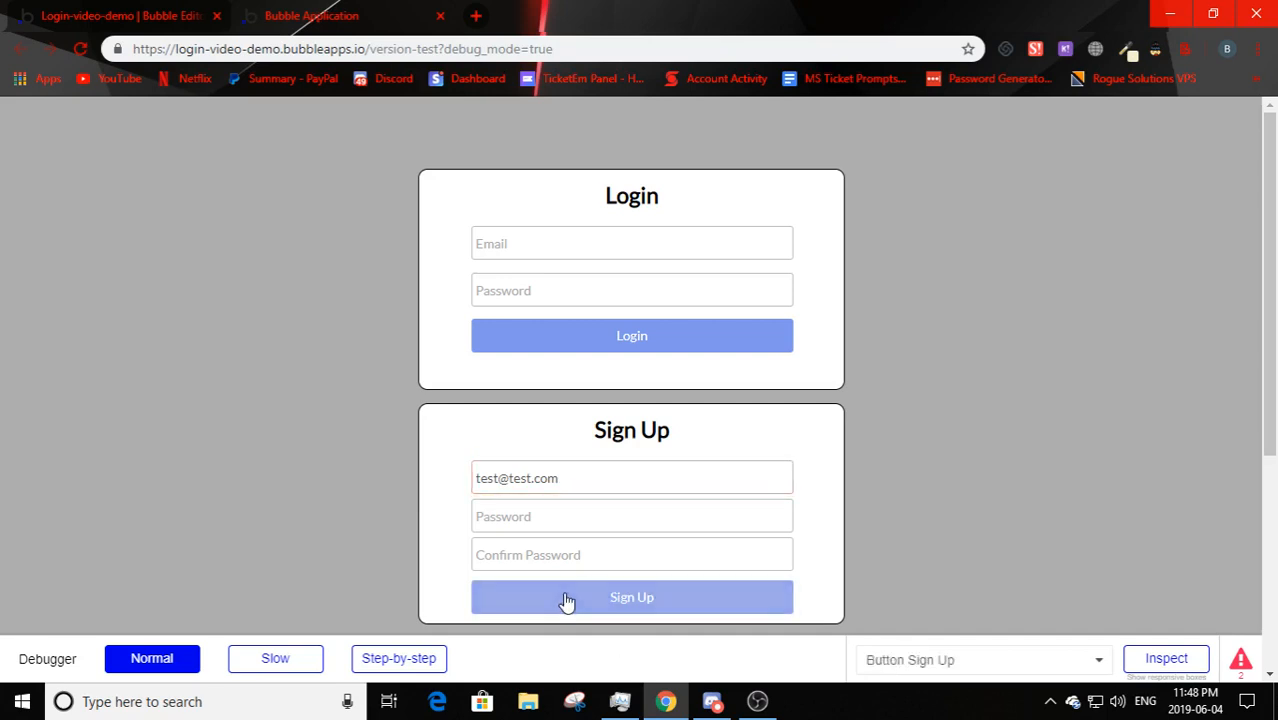
left_click(831, 155)
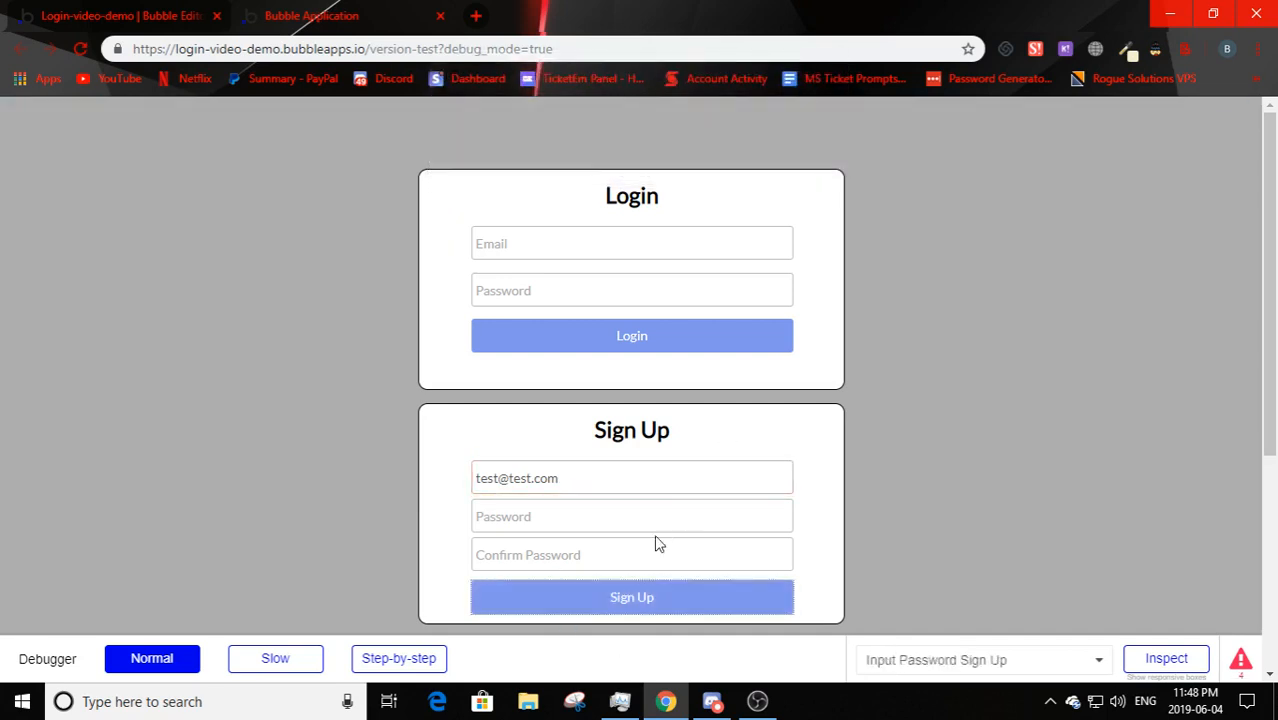
left_click(620, 517)
type("test")
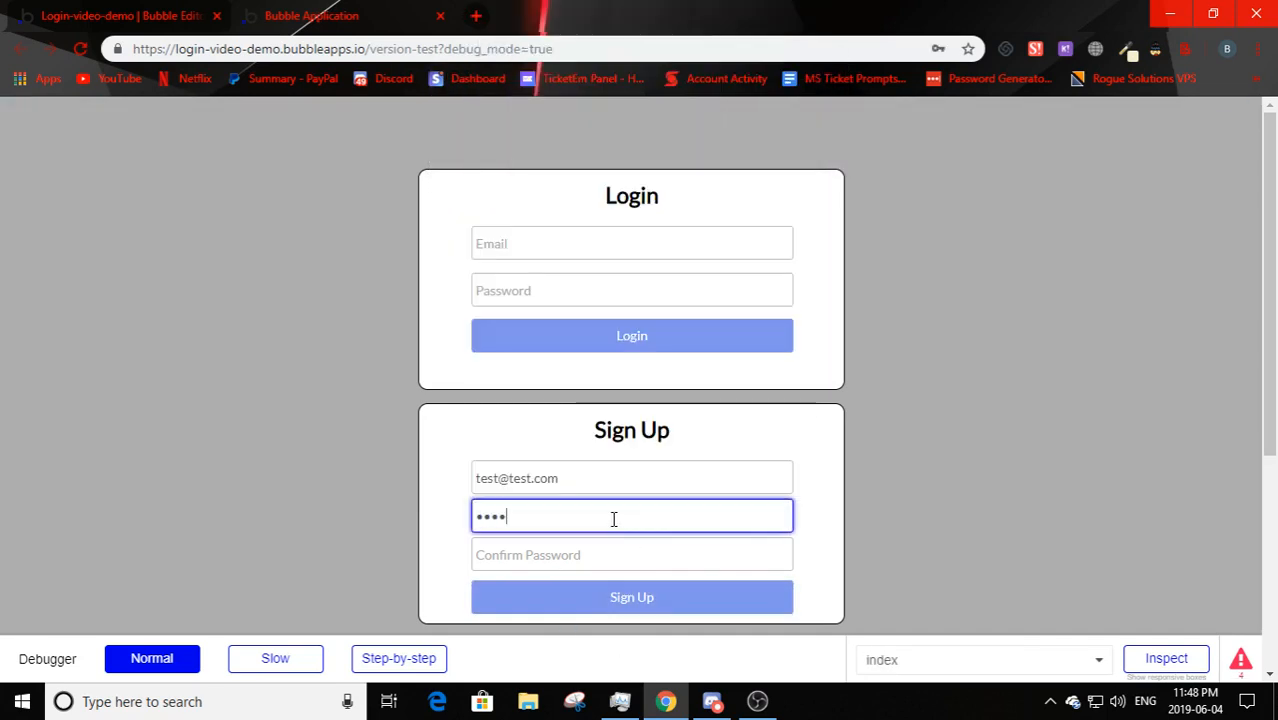
type("1")
left_click(494, 599)
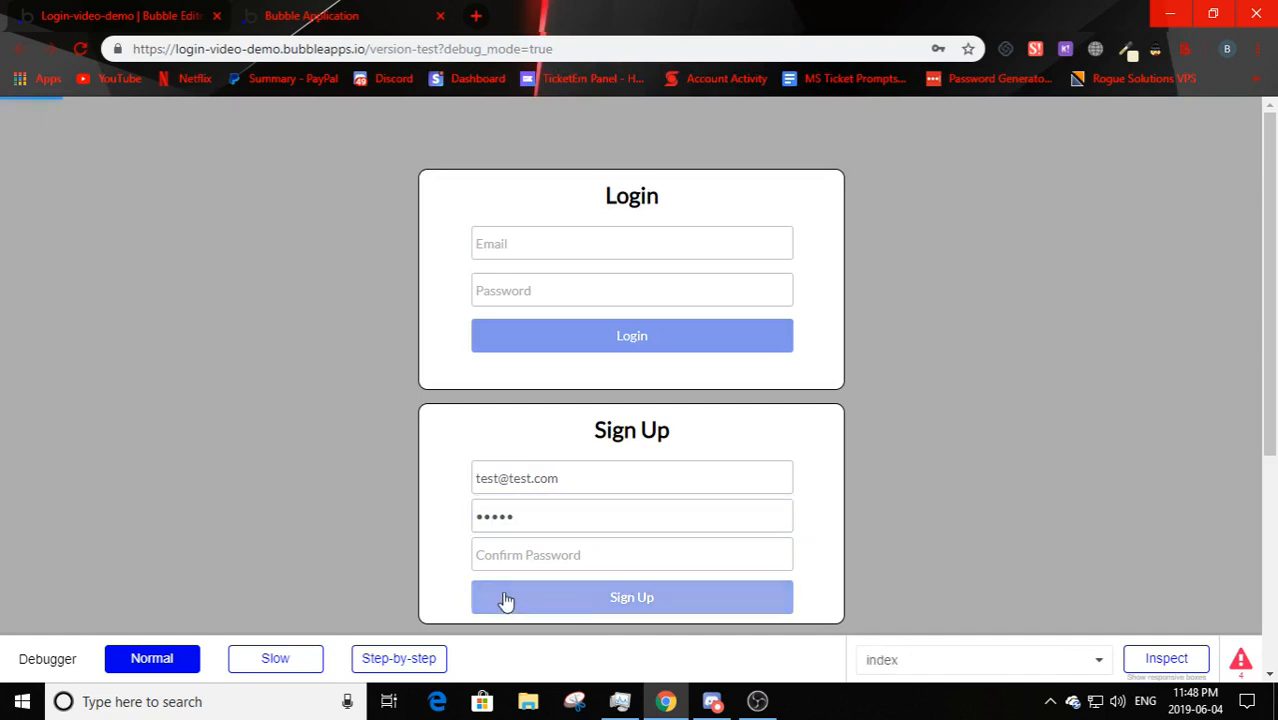
- Fix the passwords-do-not-match error until matching passwords sign up successfully
left_click_drag(458, 120, 585, 120)
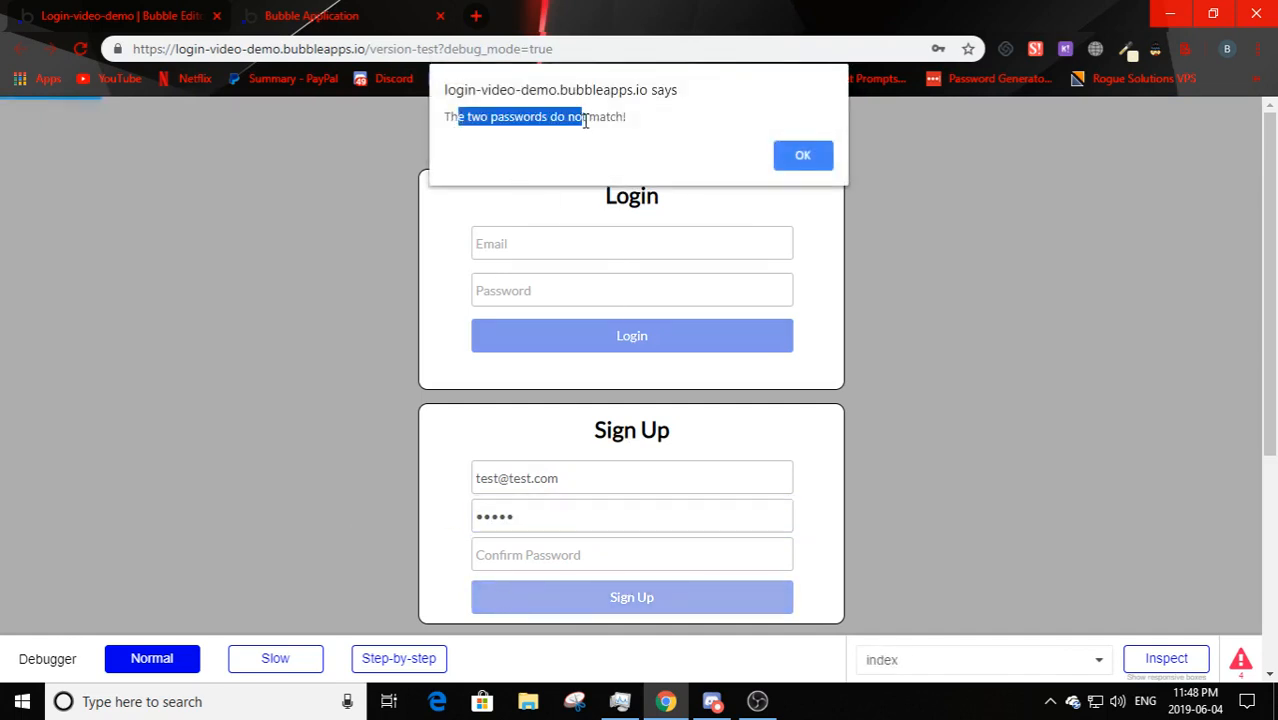
left_click(545, 149)
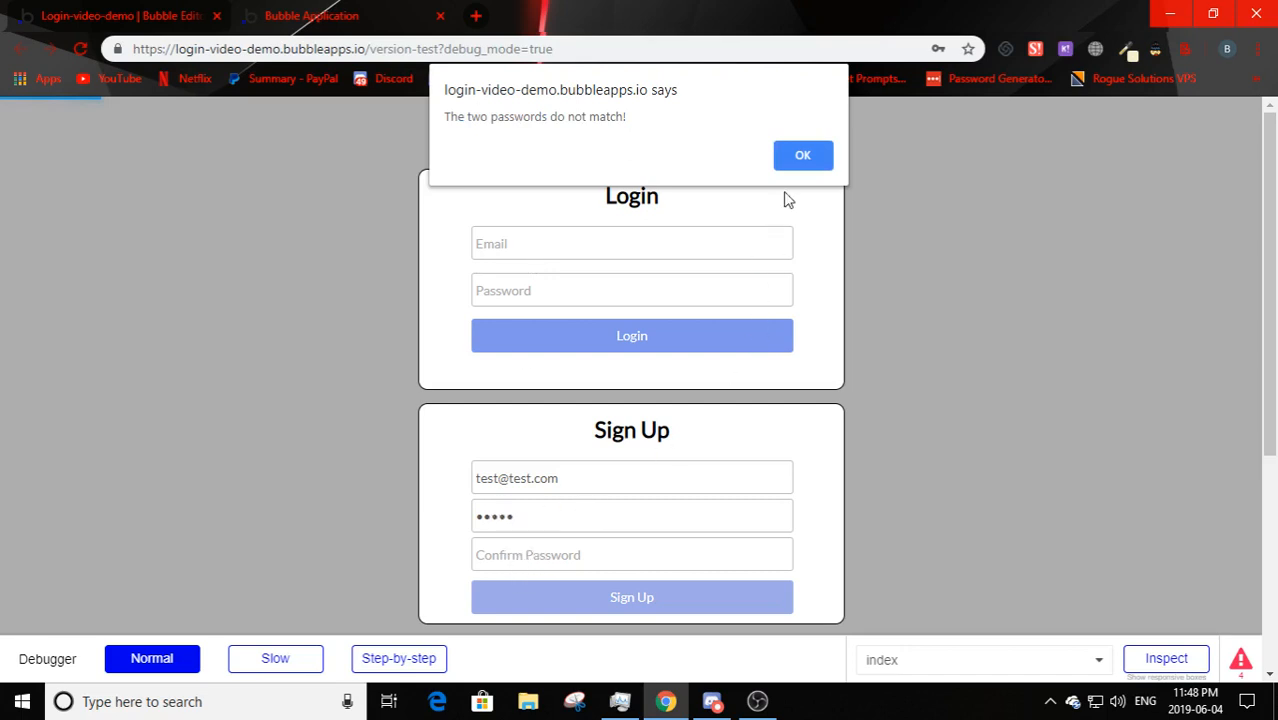
left_click(800, 160)
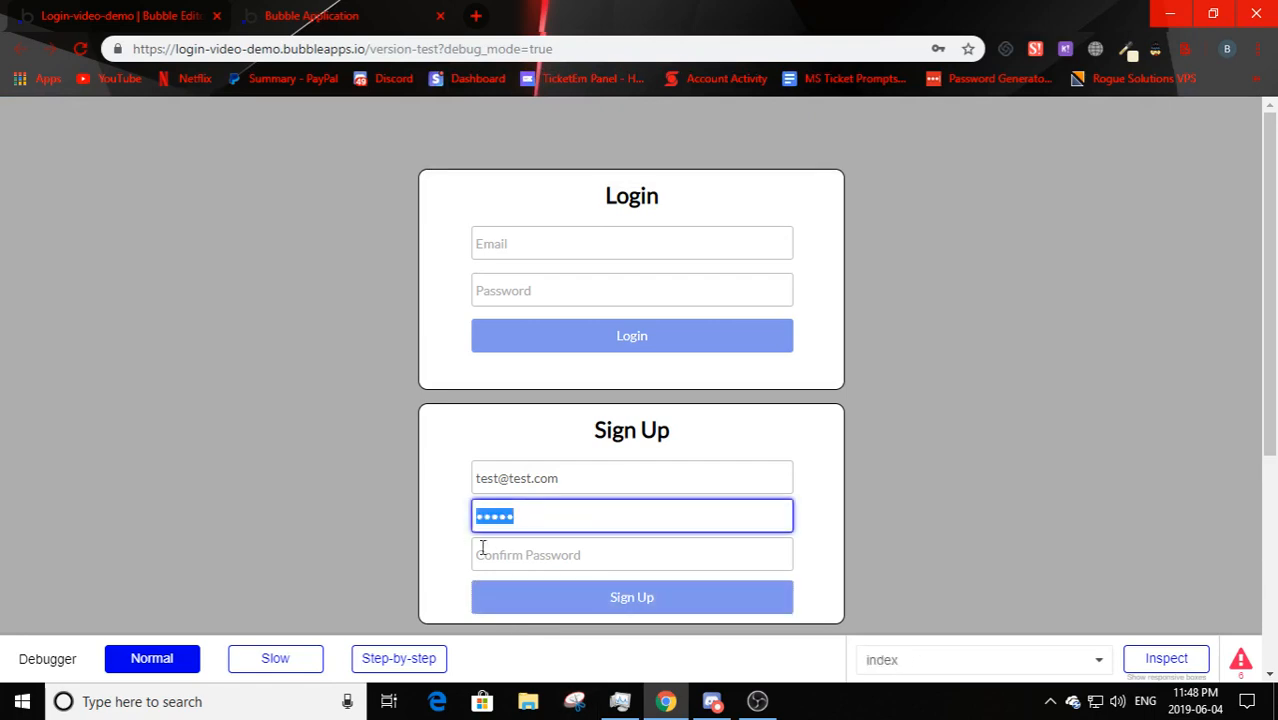
left_click(539, 553)
type("1")
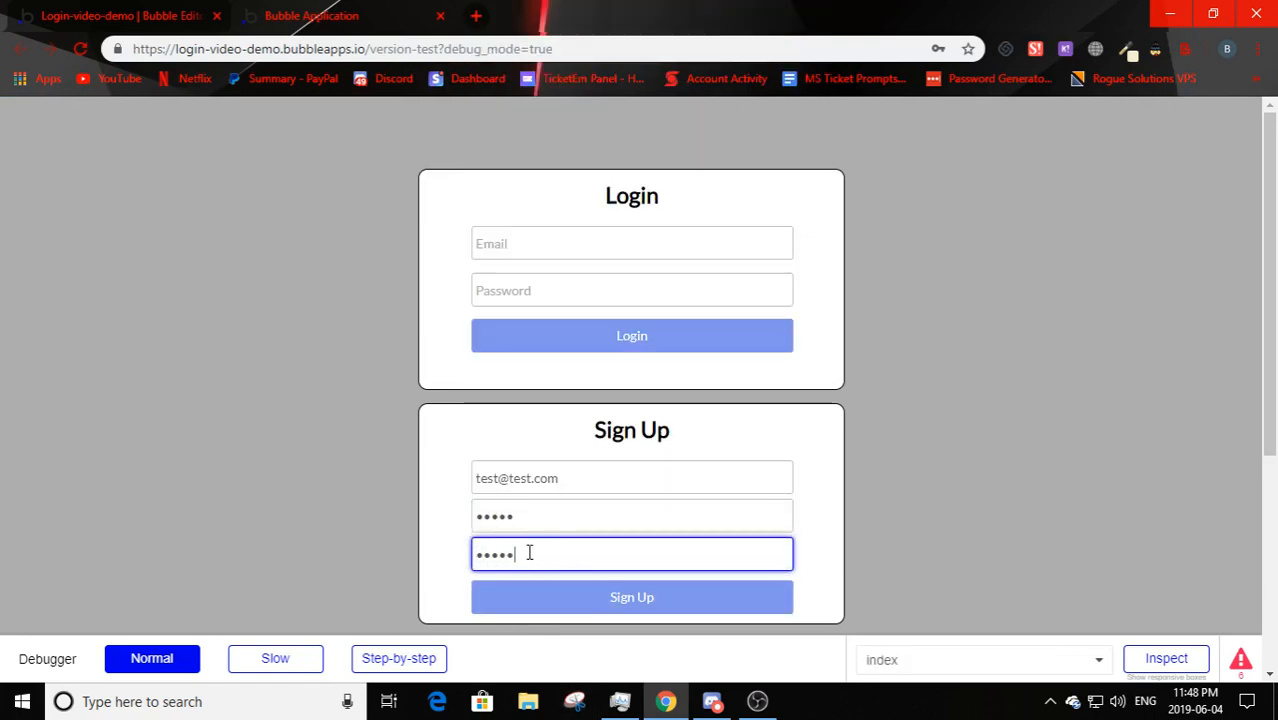
left_click(508, 600)
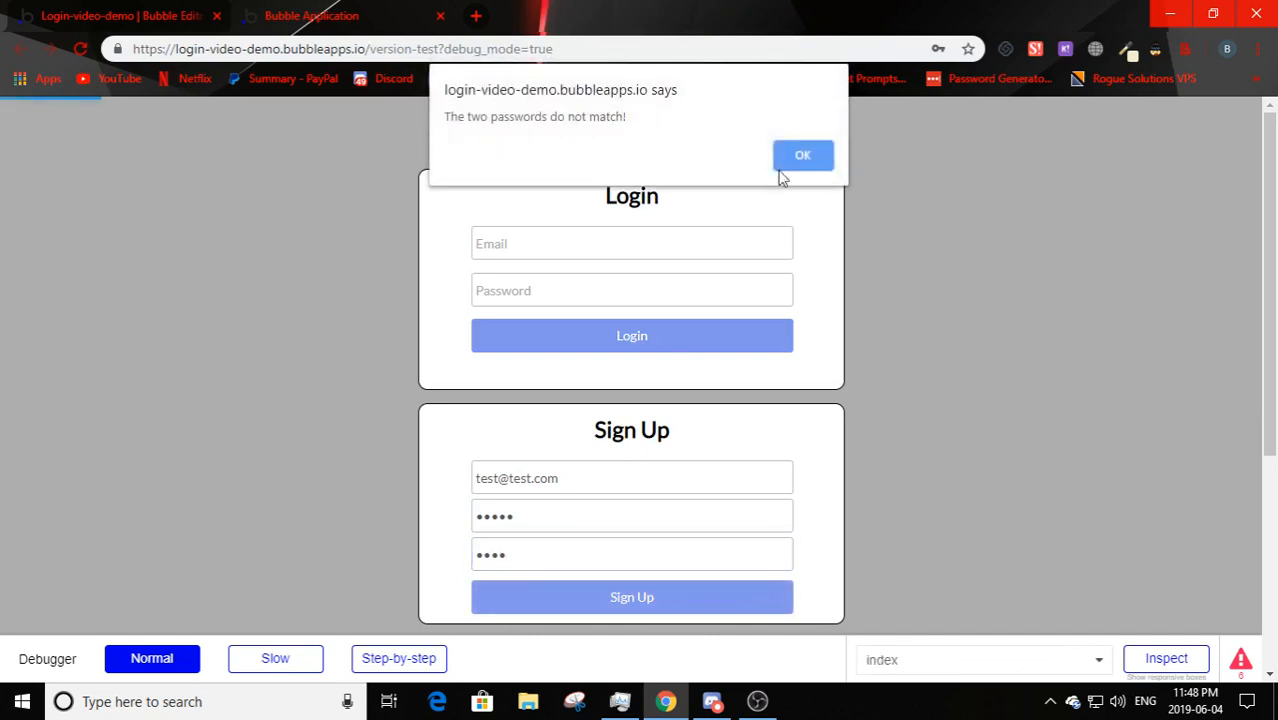
left_click(785, 166)
left_click(588, 550)
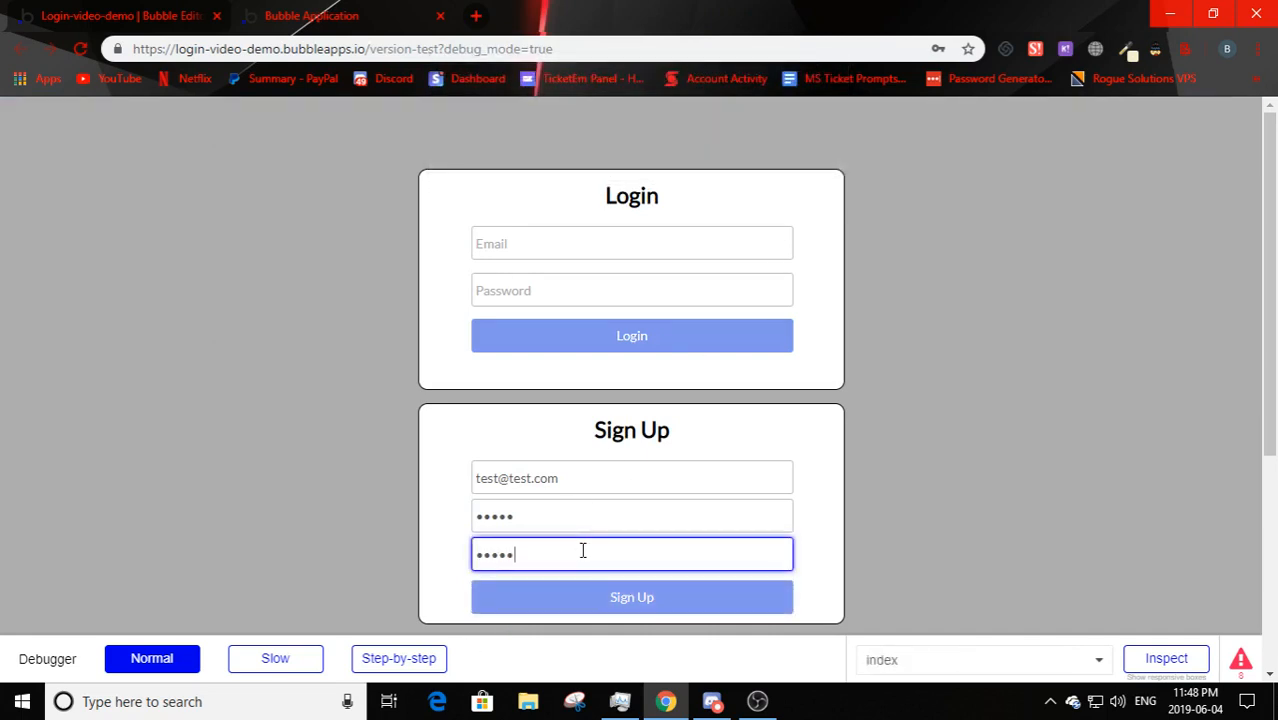
left_click(561, 595)
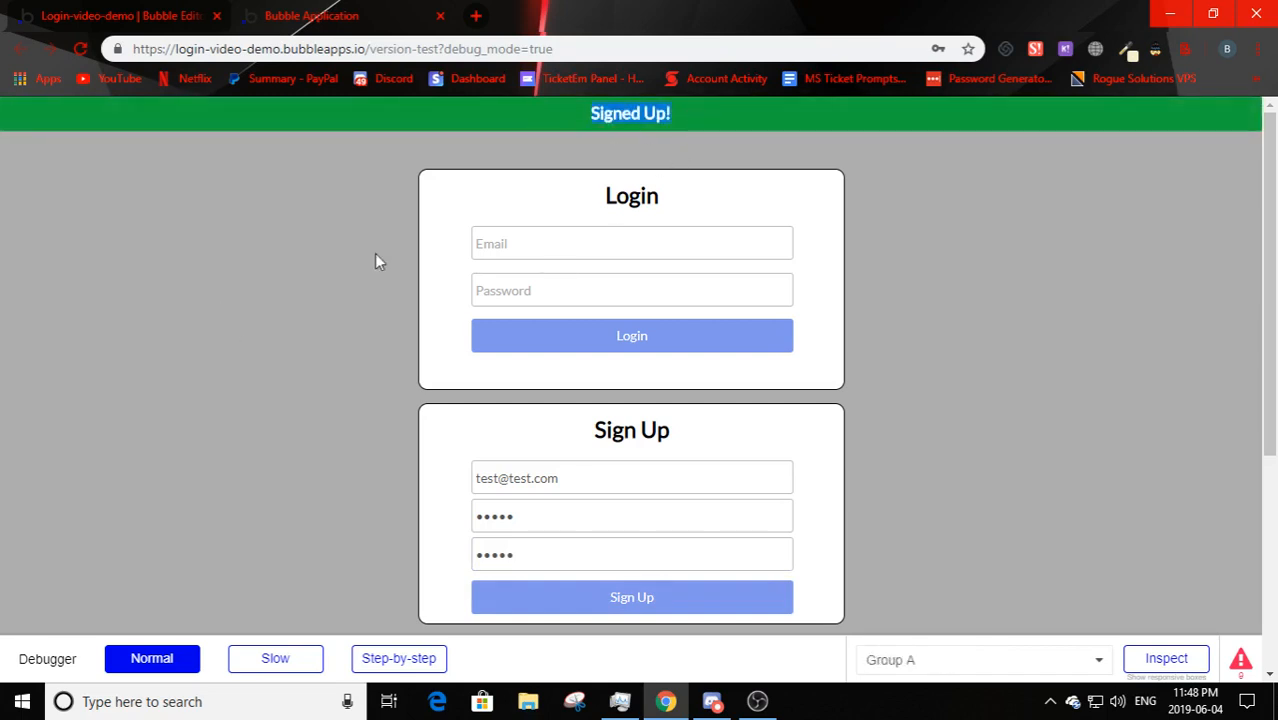
left_click(160, 14)
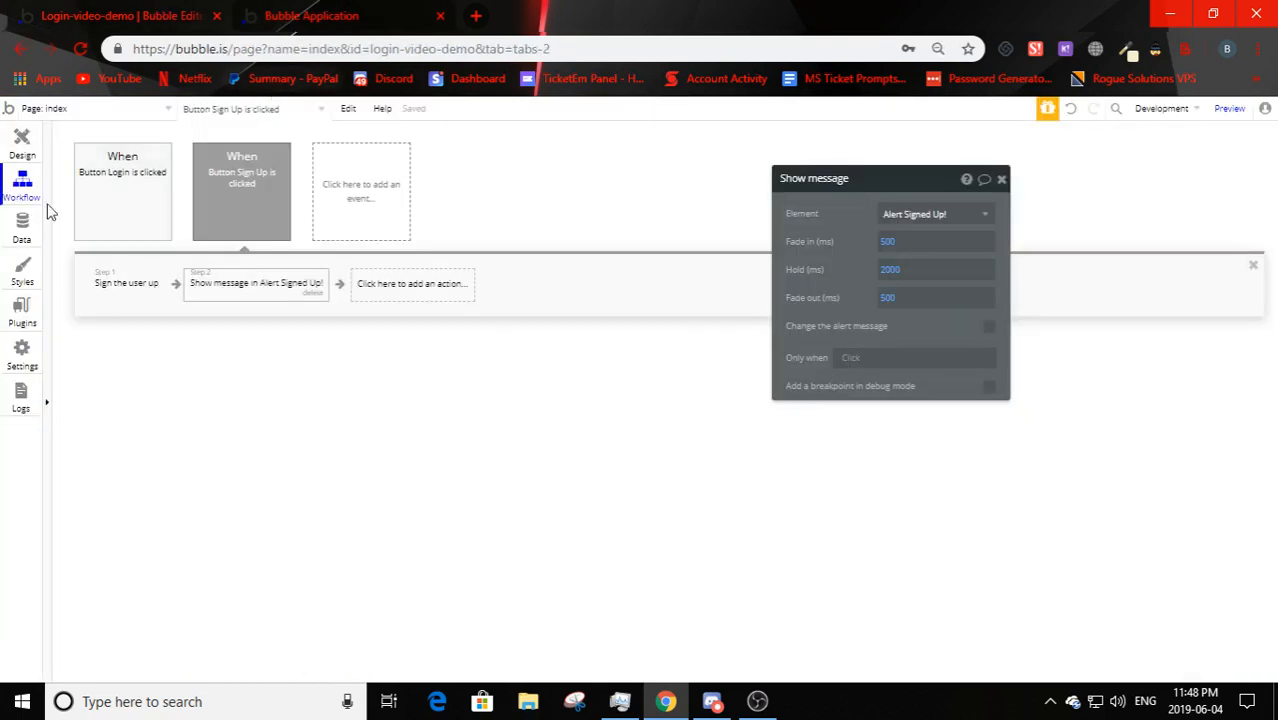
left_click(21, 232)
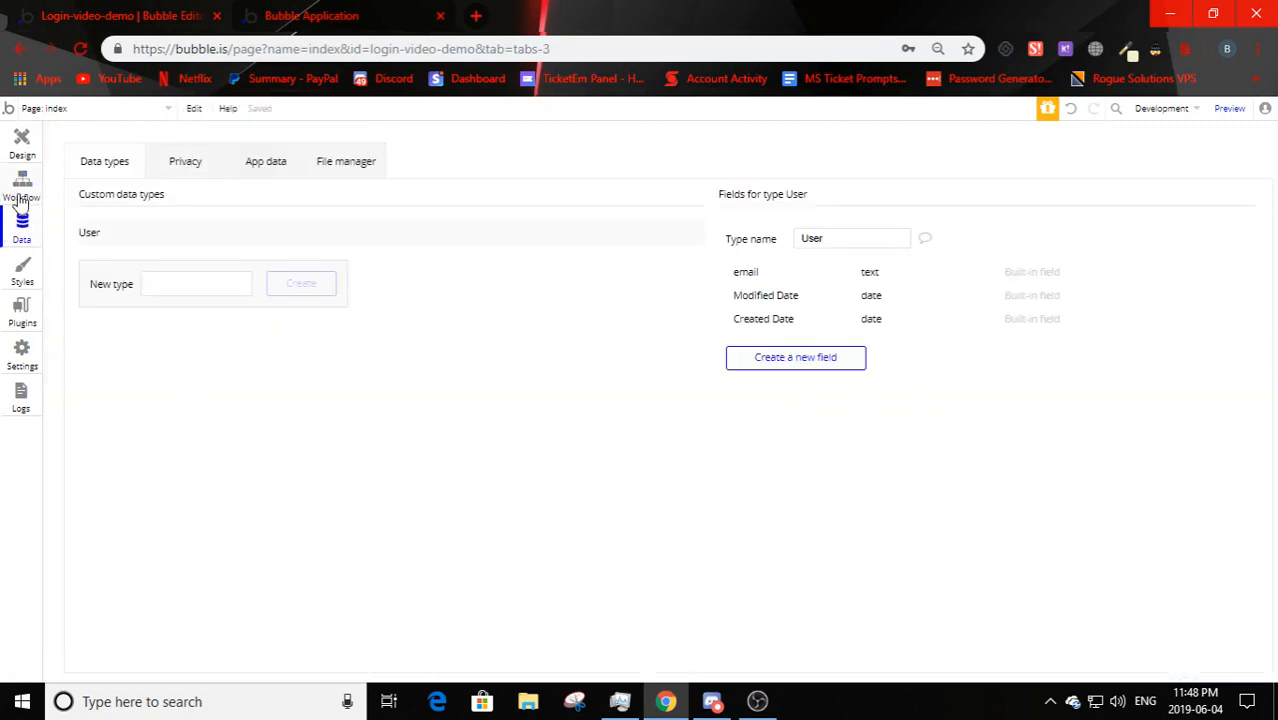
left_click(246, 175)
left_click(94, 277)
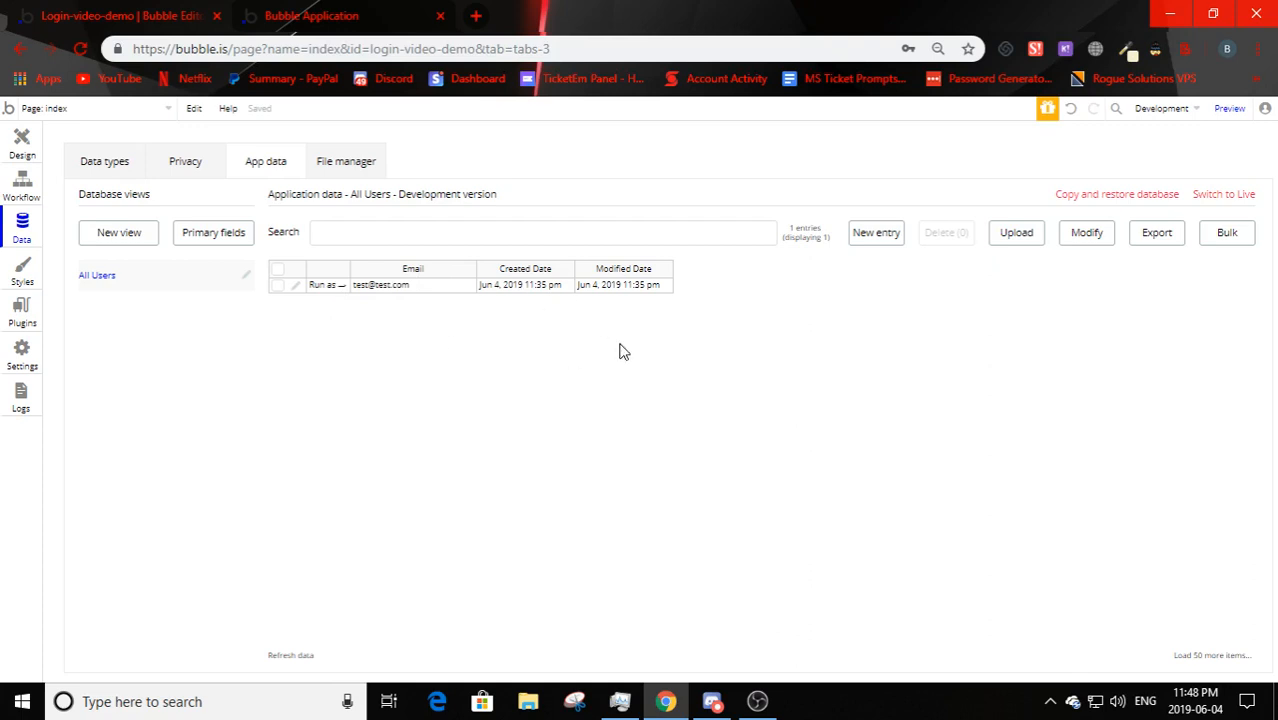
left_click(22, 140)
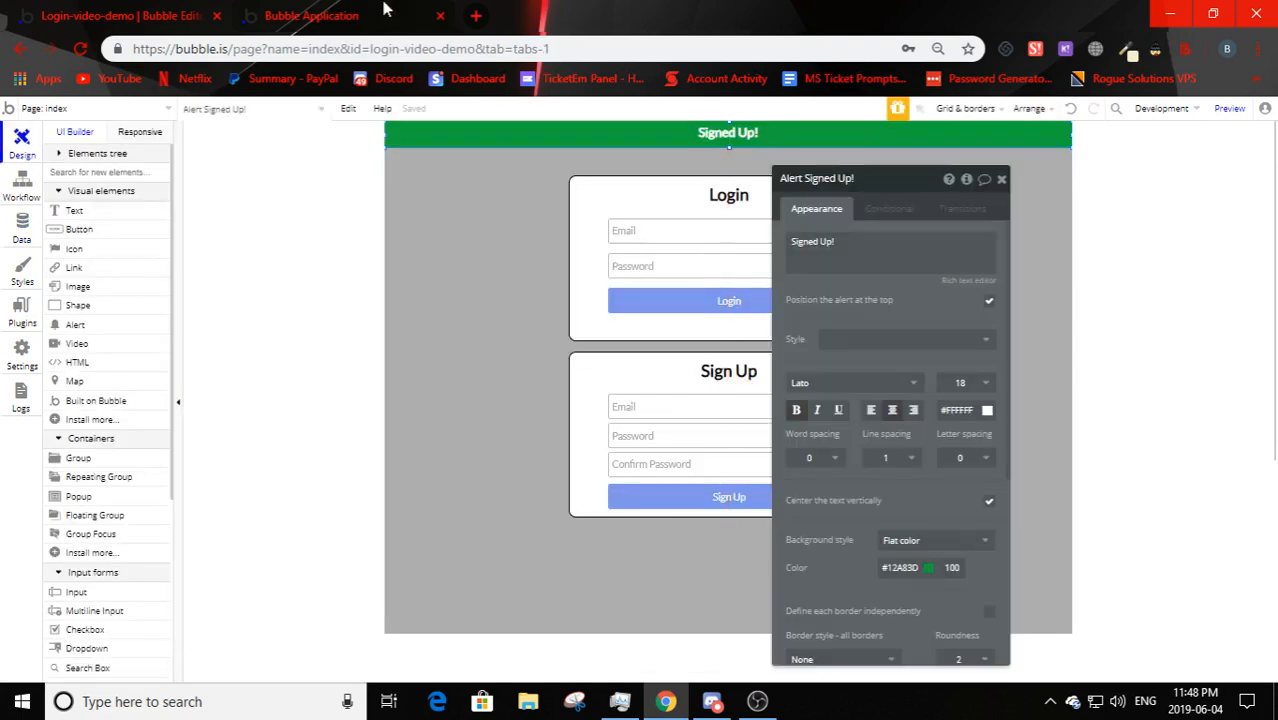
key("ctrl+Tab")
left_click(532, 240)
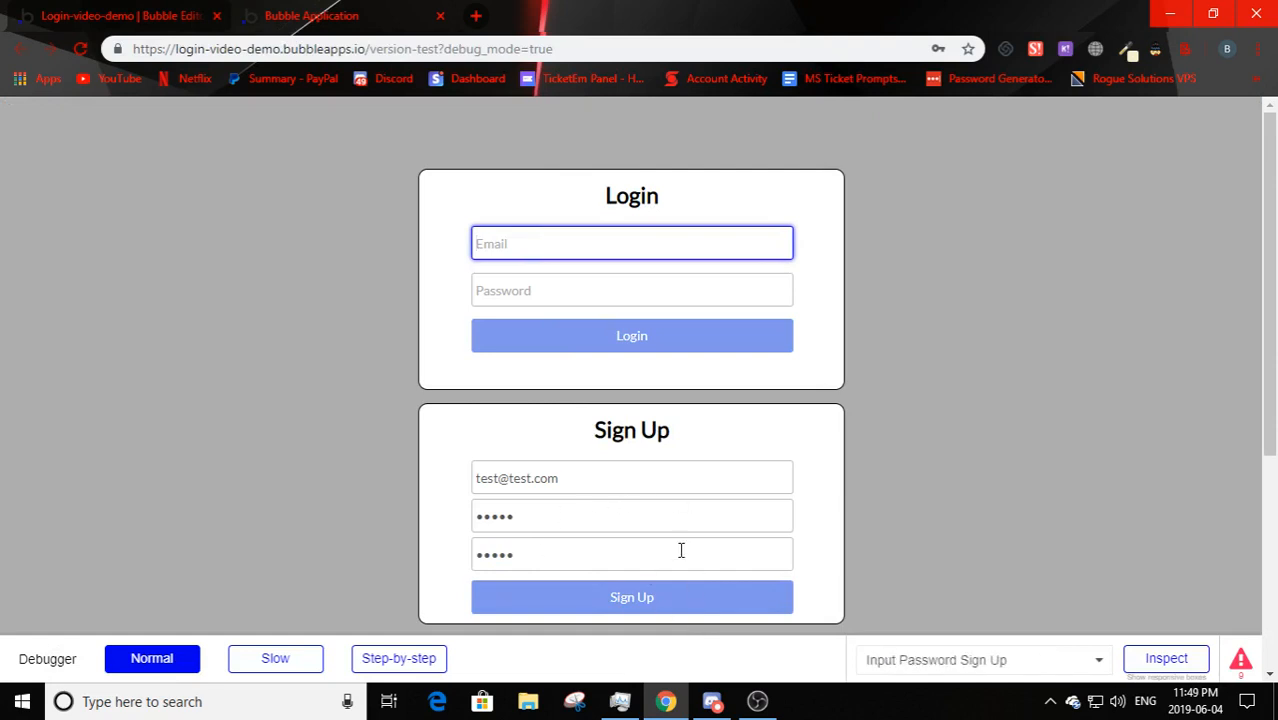
- Log in with the test email and password, check the Logged In! alert, return to editor
type("est@test.com")
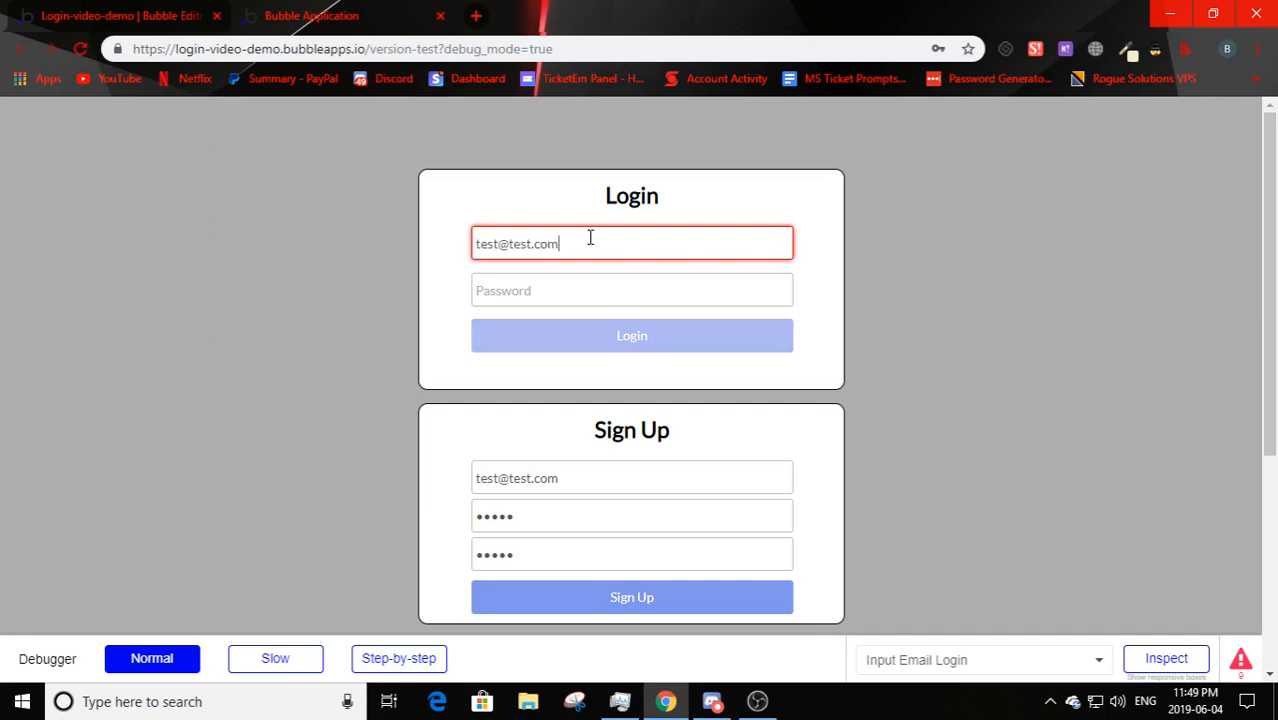
left_click(549, 290)
type("t")
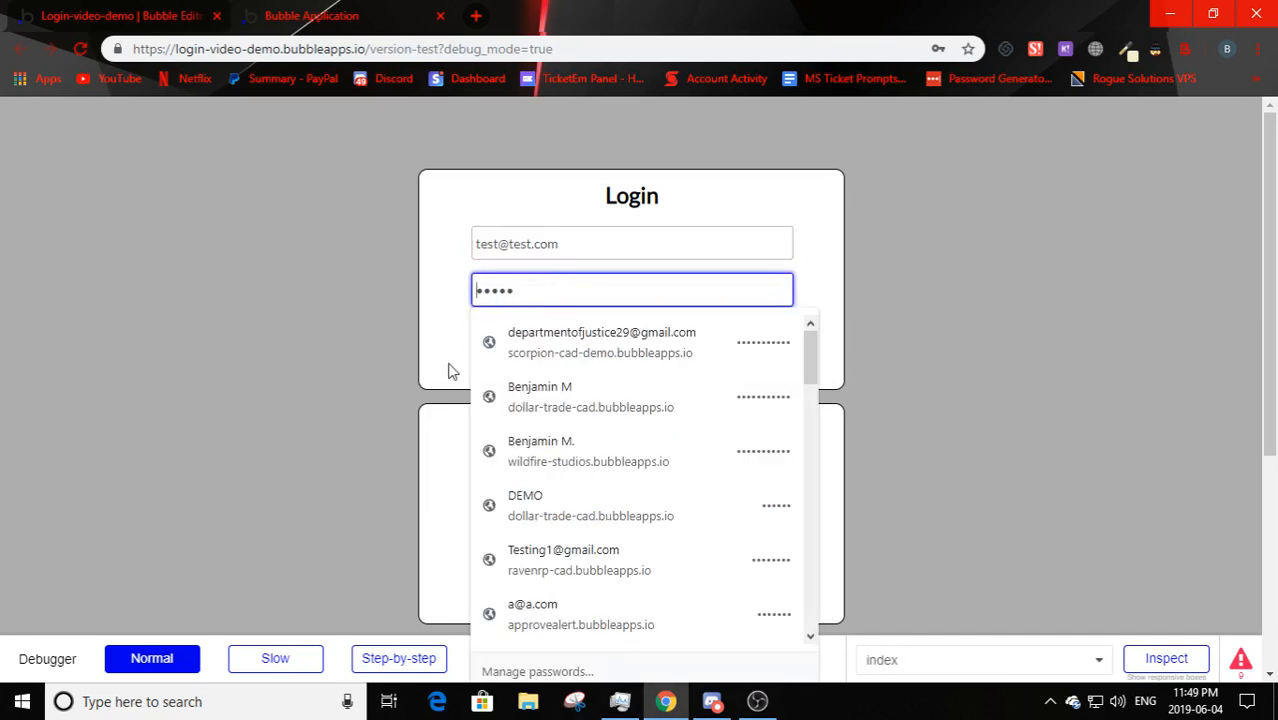
left_click(551, 342)
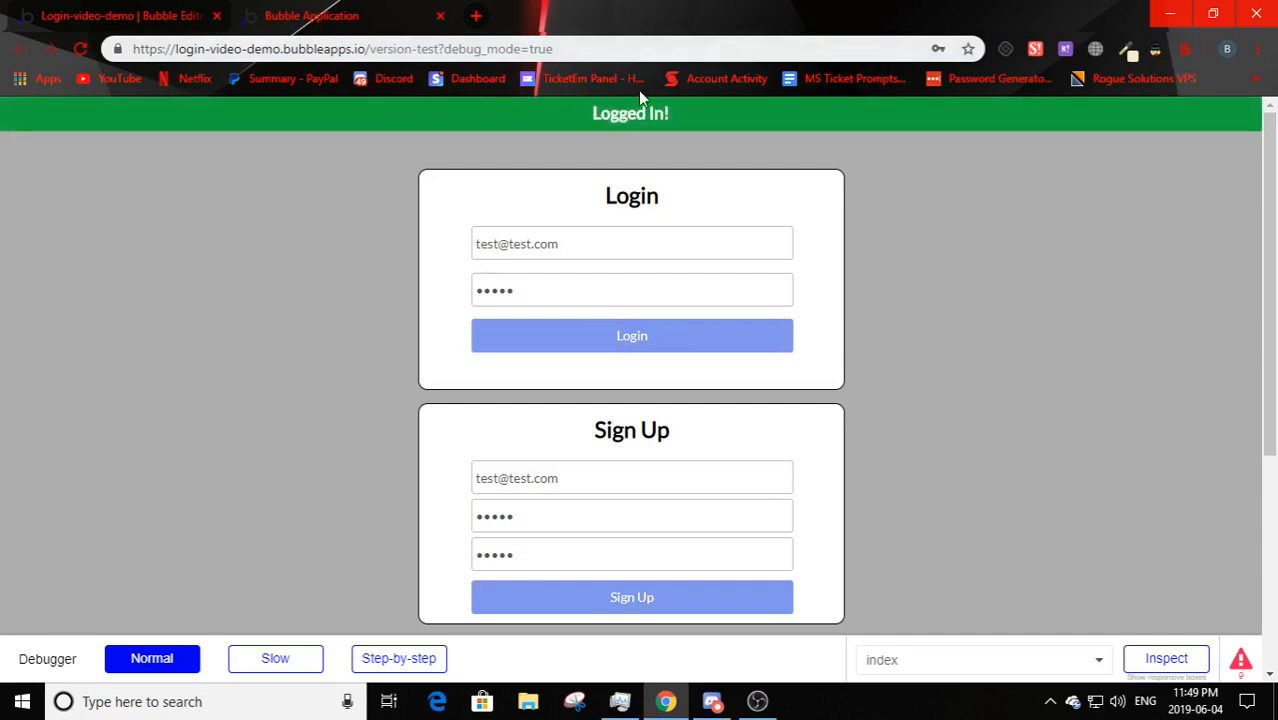
triple_click(760, 135)
left_click(145, 97)
key("ctrl+Tab")
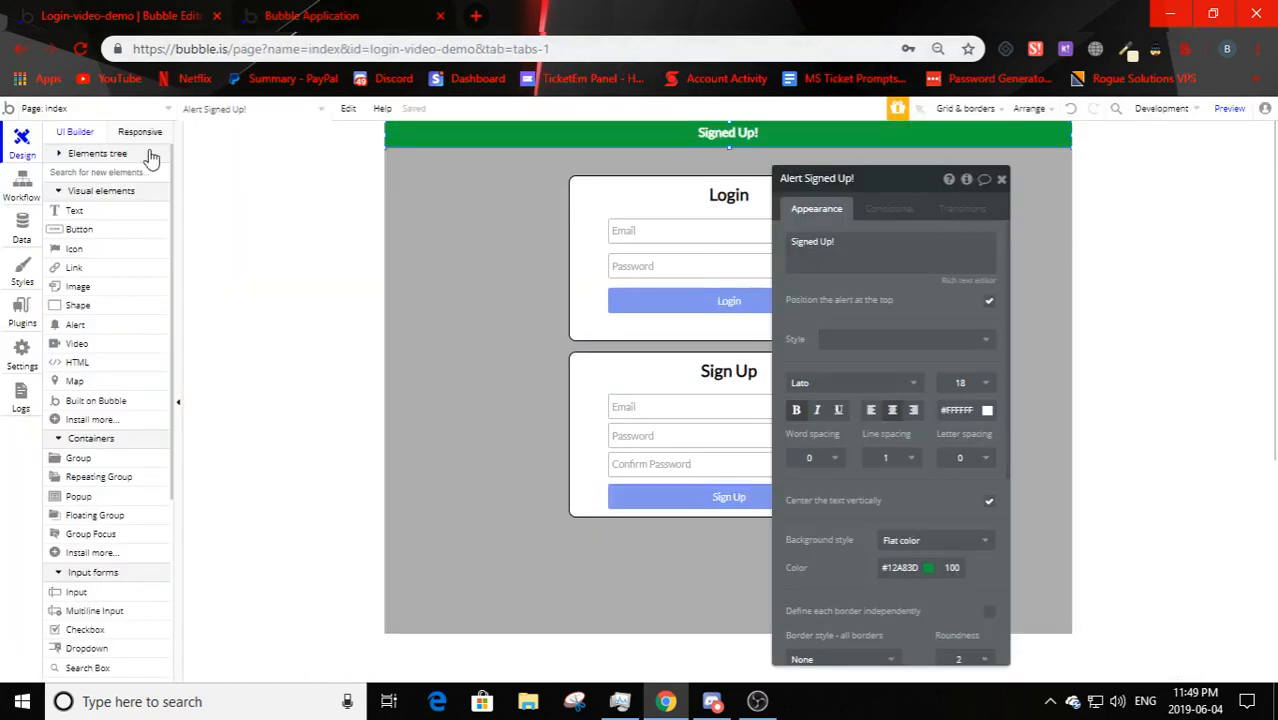
- Review the Login button's workflow steps: log the user in, then show the Logged In message
left_click(10, 188)
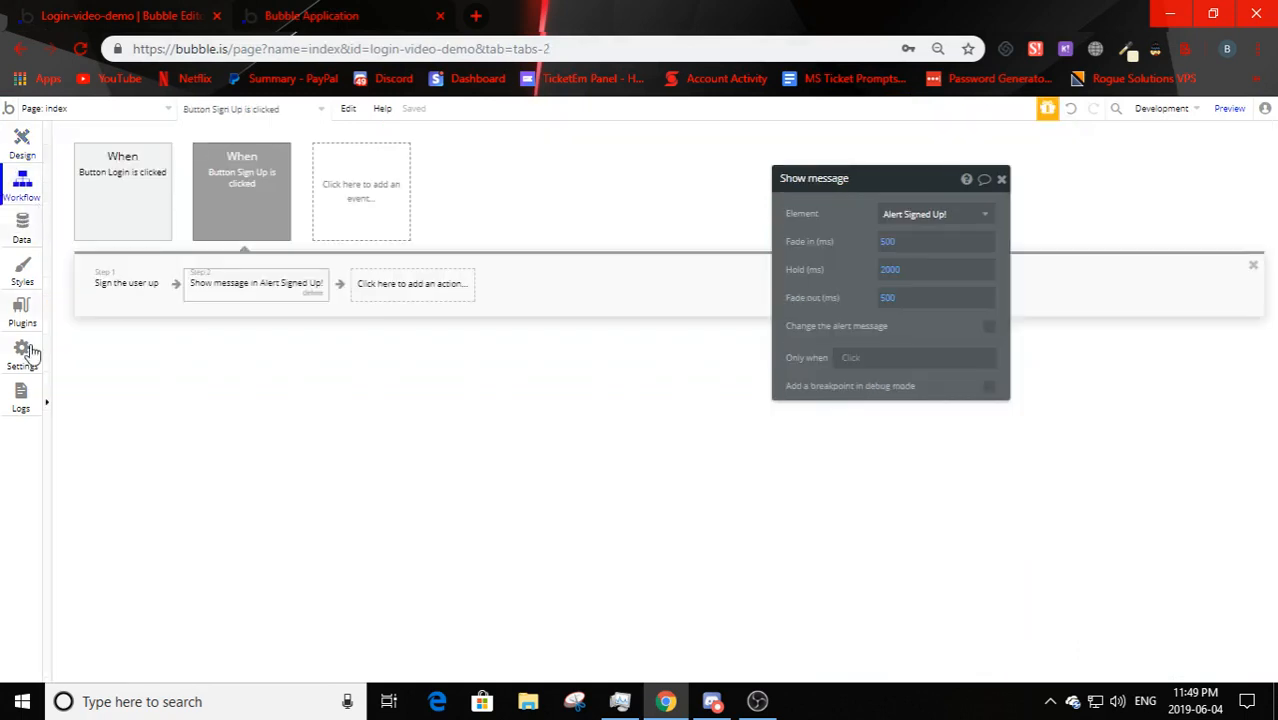
left_click(145, 205)
left_click(115, 295)
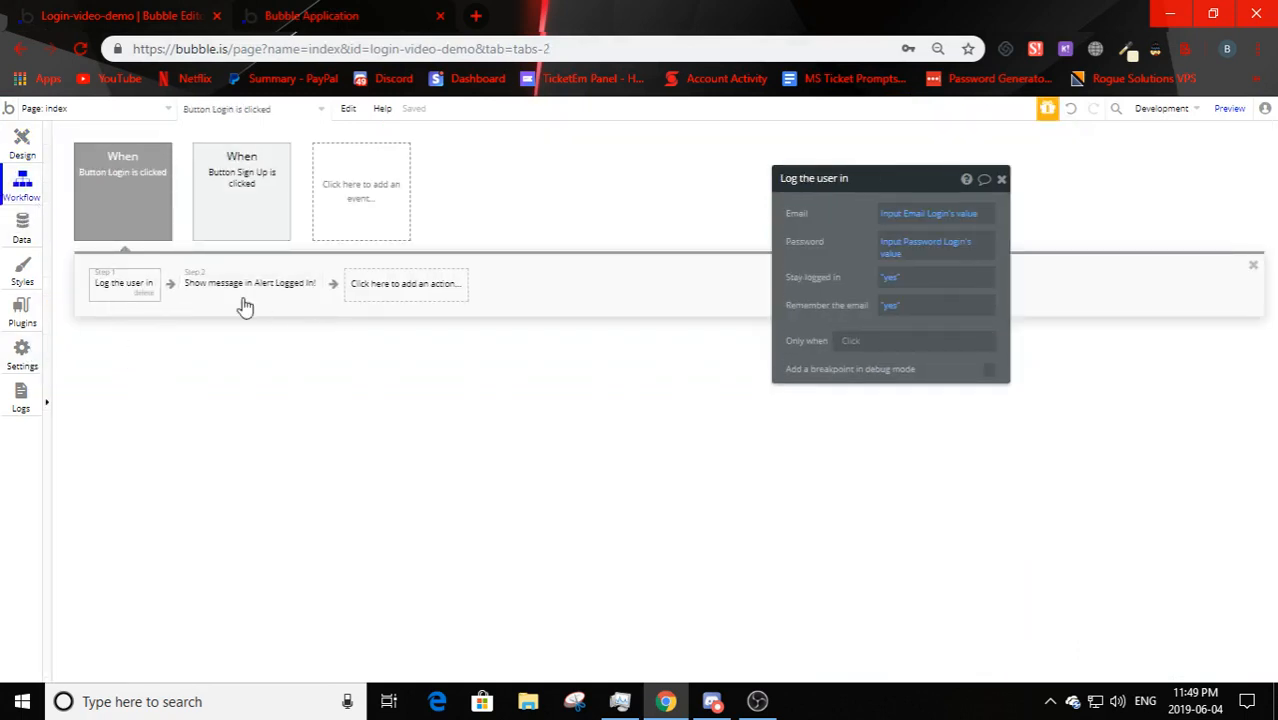
left_click(243, 298)
- Add a new page named 'home' cloned from the index page
left_click(70, 110)
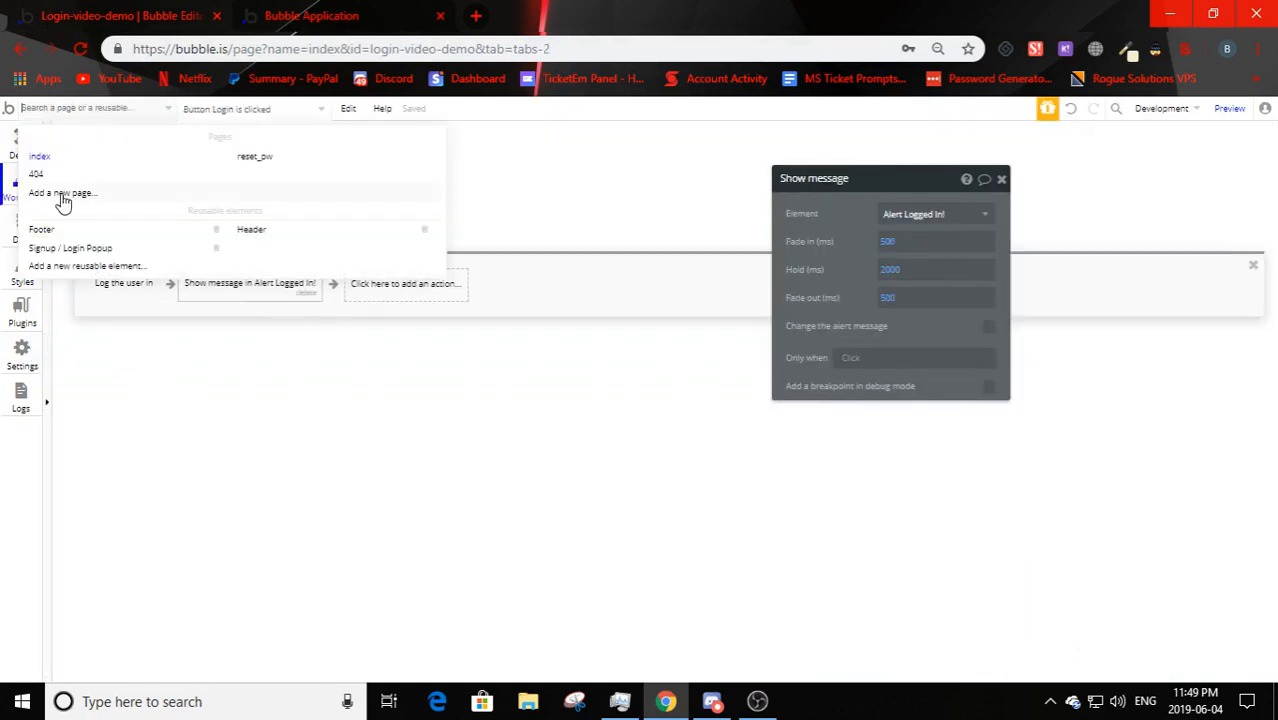
left_click(40, 204)
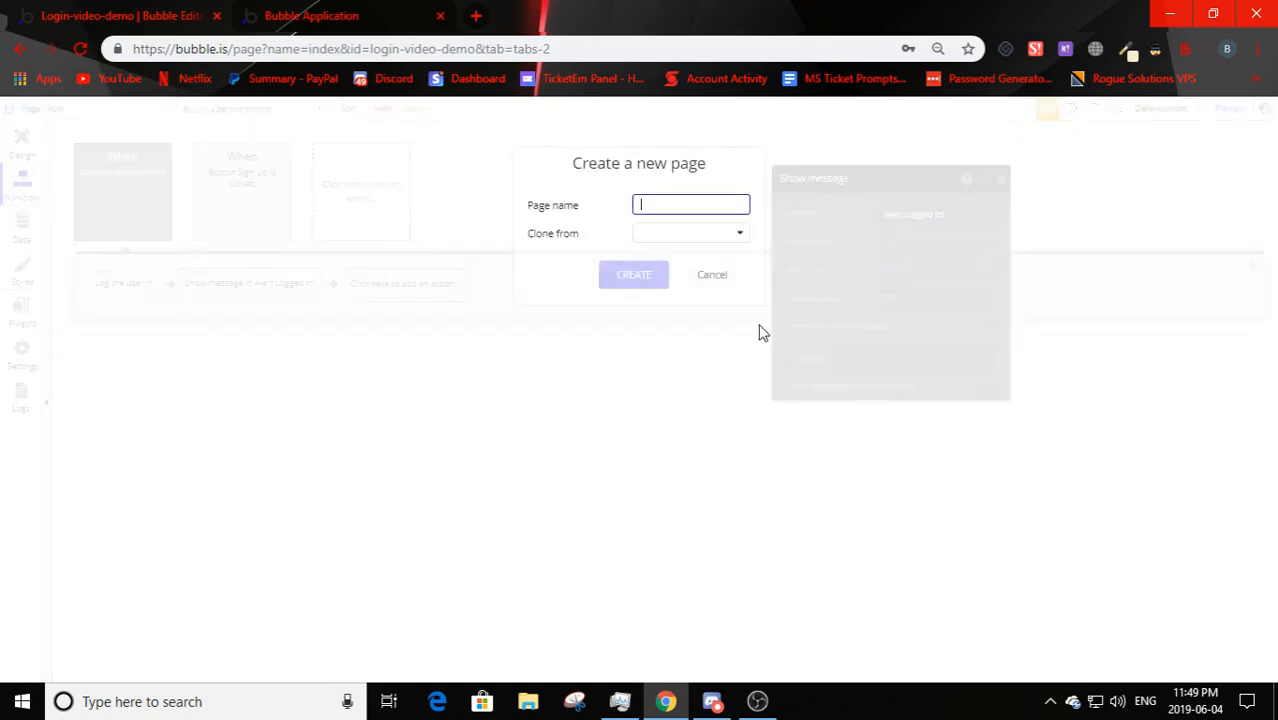
type("home")
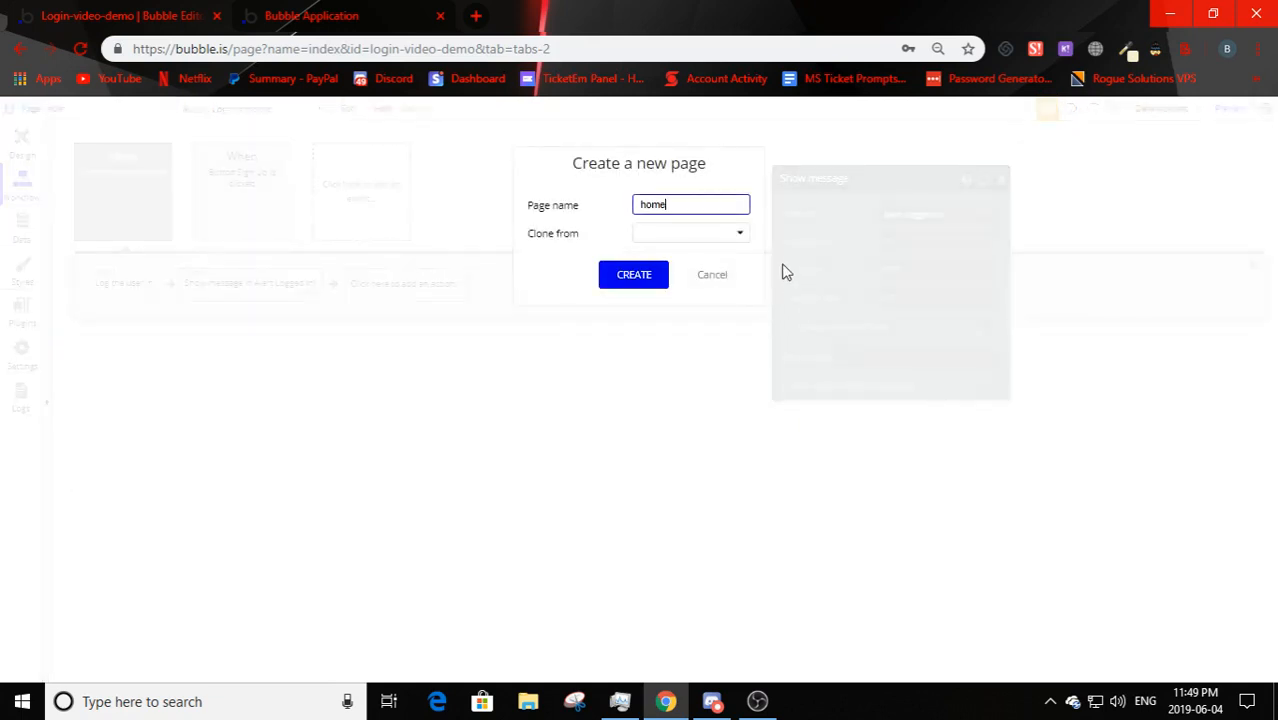
left_click(679, 235)
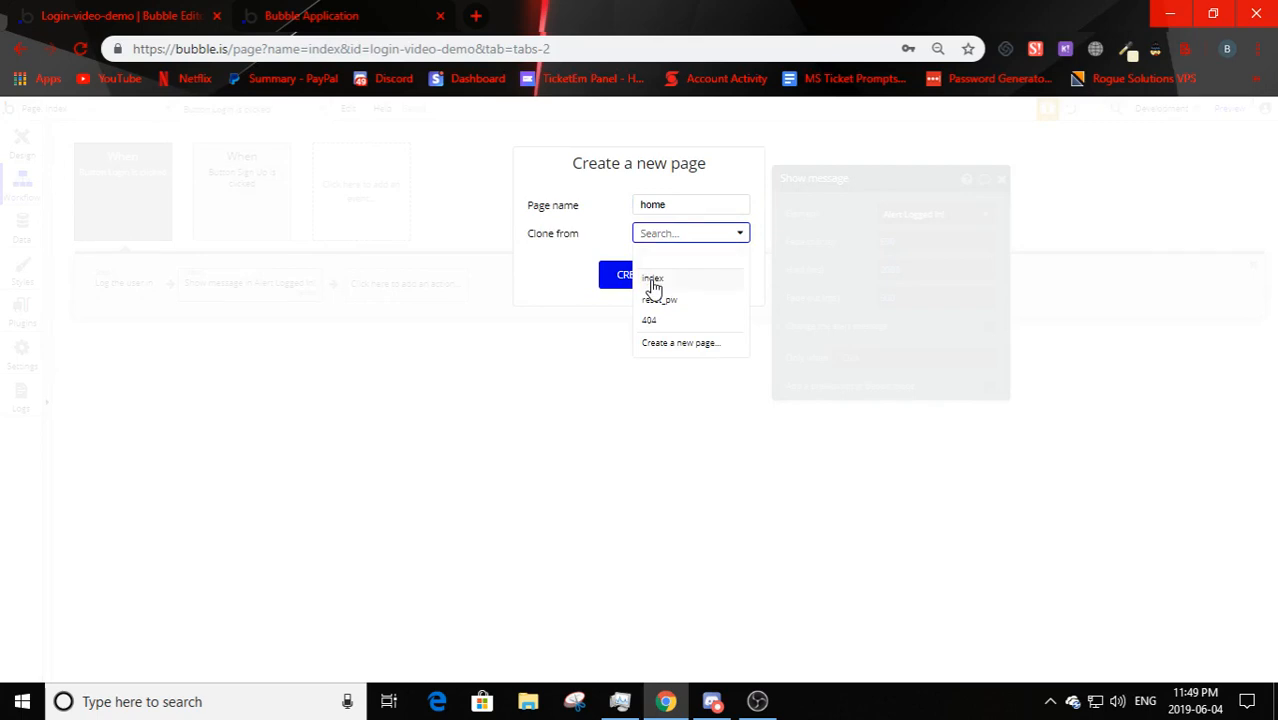
left_click(652, 282)
left_click(630, 278)
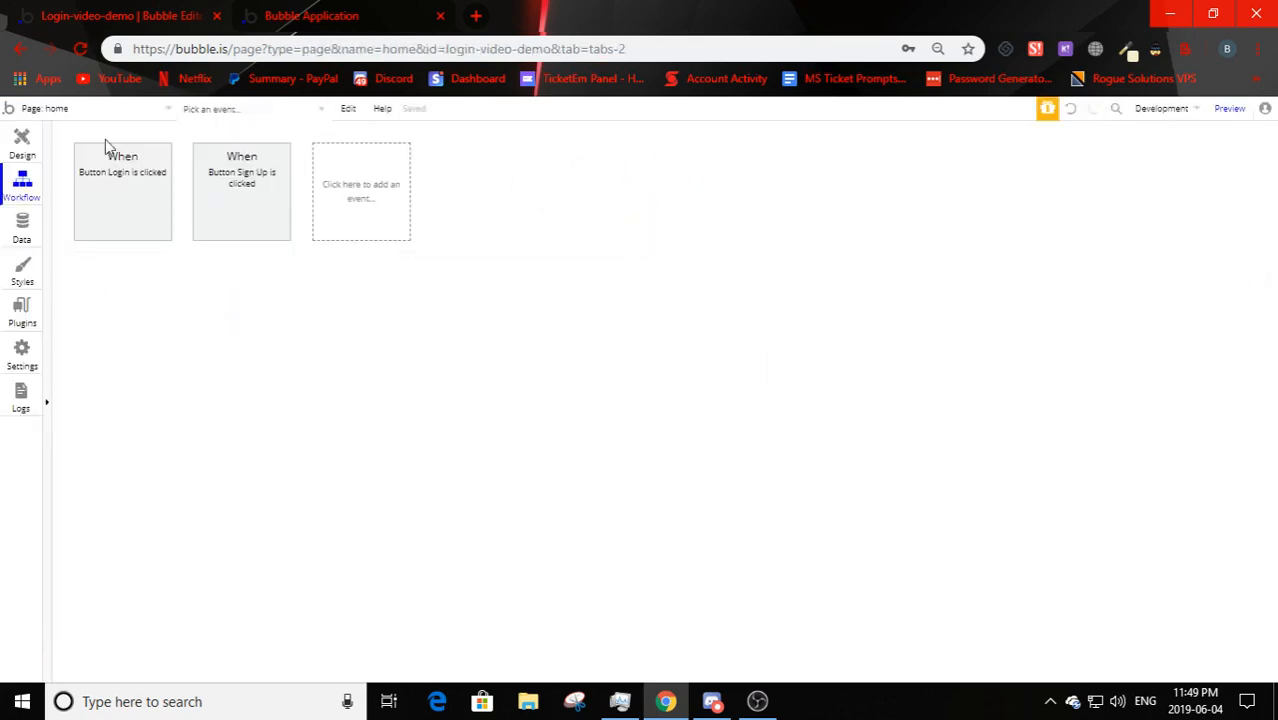
- On the home page, delete the Sign Up and Login groups
left_click(22, 145)
left_click(602, 408)
key("Delete")
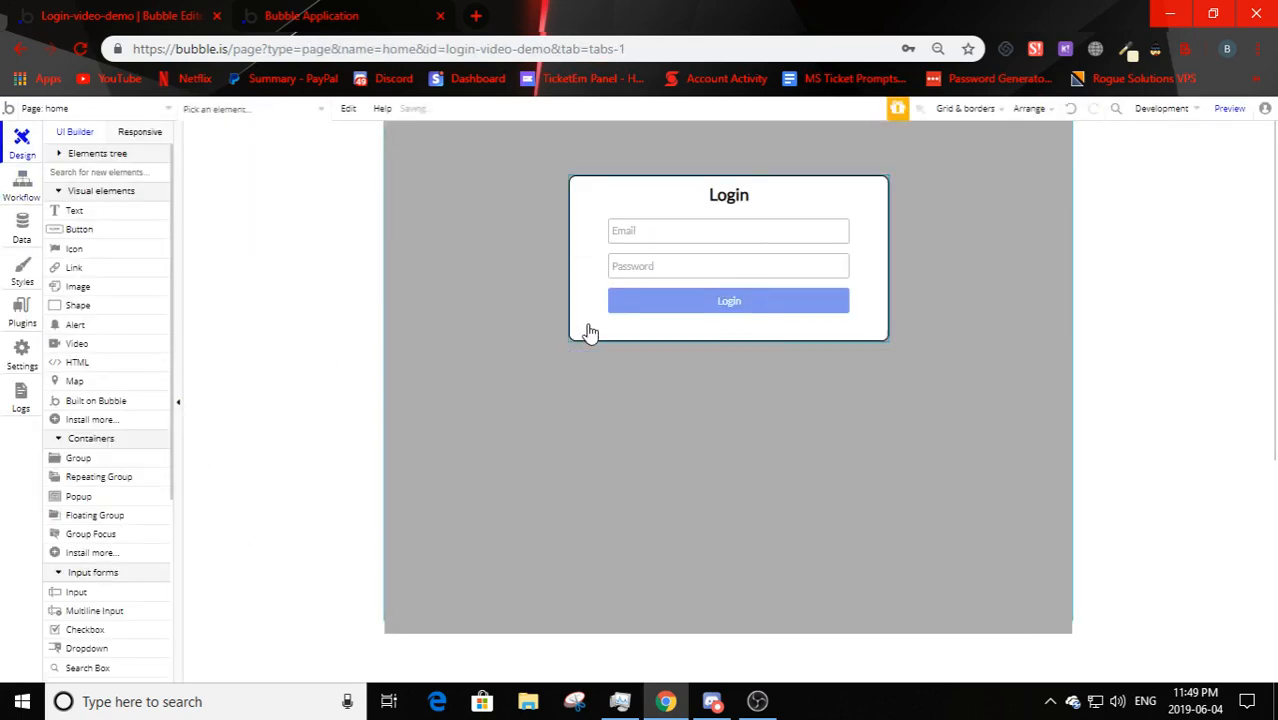
left_click(590, 332)
key("Delete")
- Draw a Text element near the top centre, clear its preset style and adjust alignment
left_click(80, 210)
mouse_move(669, 256)
left_mouse_down()
mouse_move(932, 522)
mouse_move(736, 371)
mouse_move(690, 381)
left_mouse_up()
left_click(870, 477)
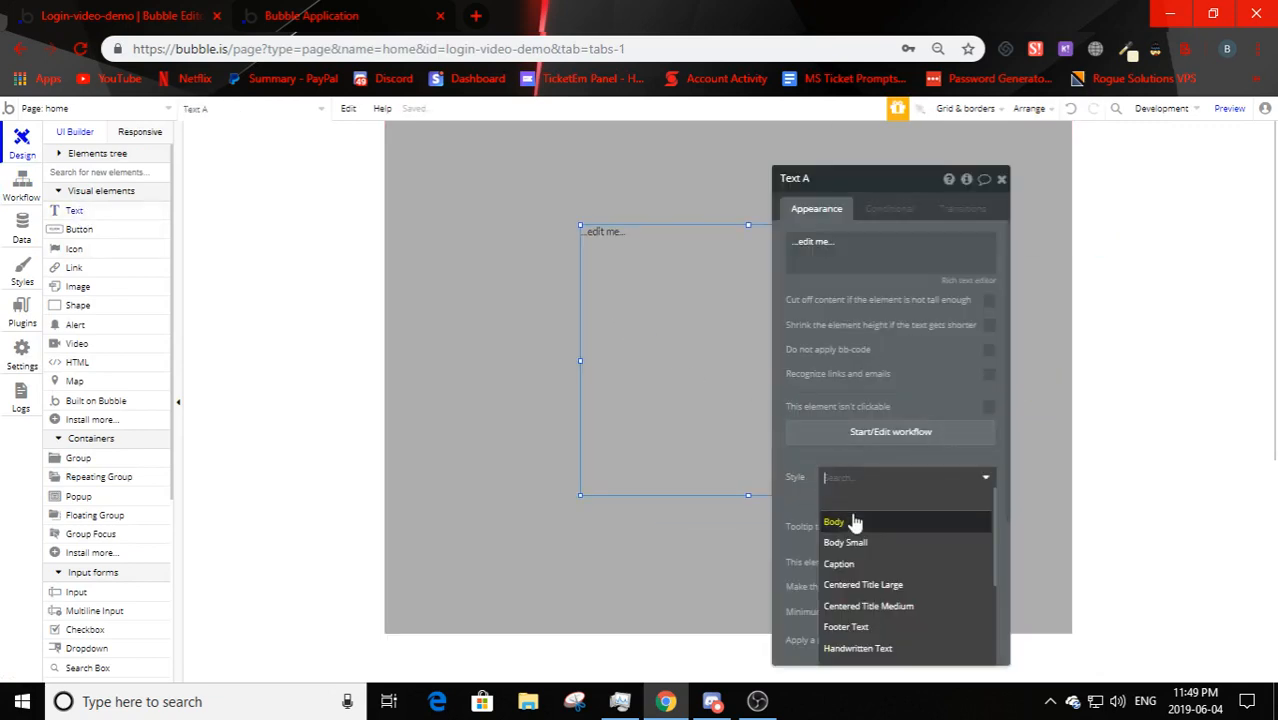
left_click(850, 522)
left_click(842, 495)
left_click(30, 148)
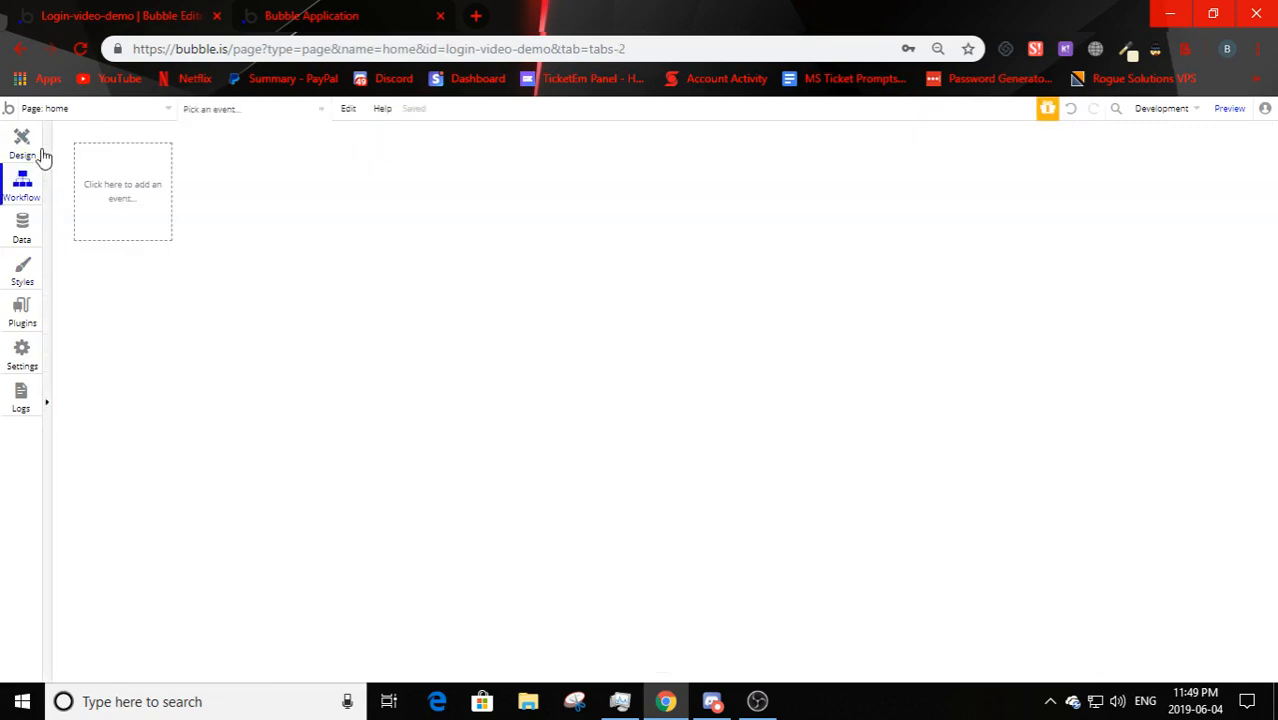
left_click(863, 479)
left_click(862, 512)
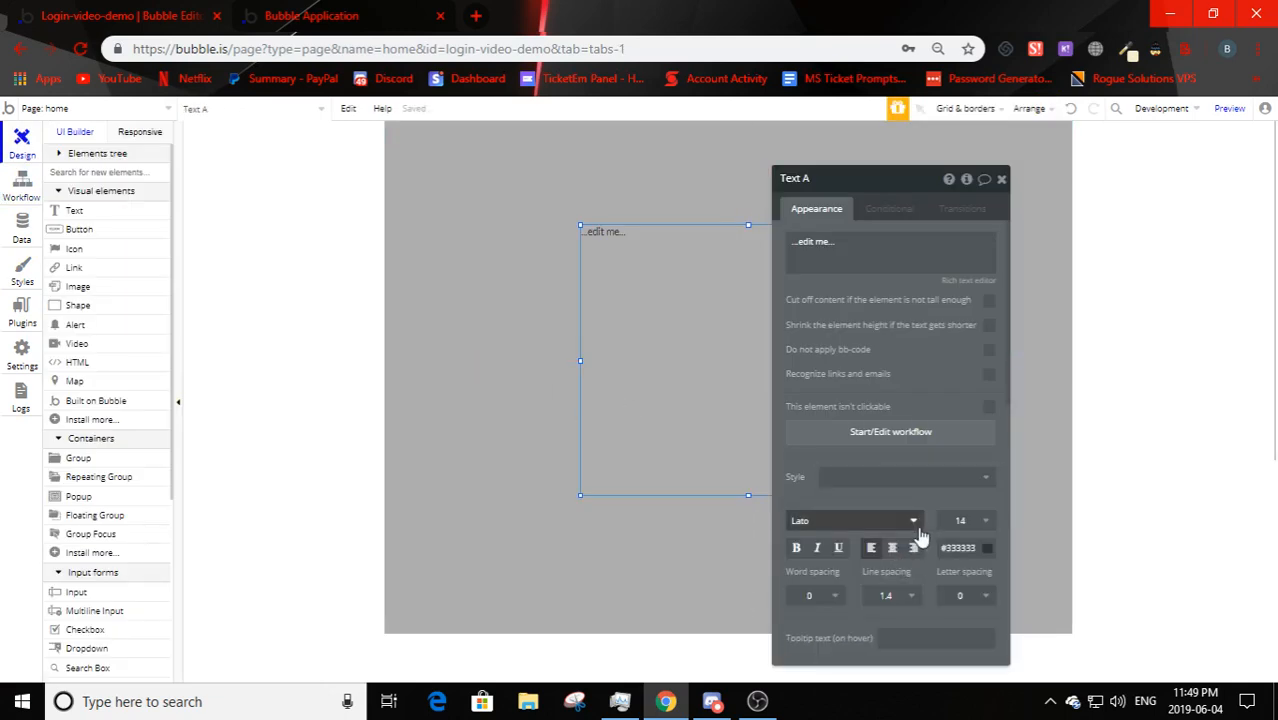
left_click(886, 551)
left_click(762, 508)
left_click(790, 487)
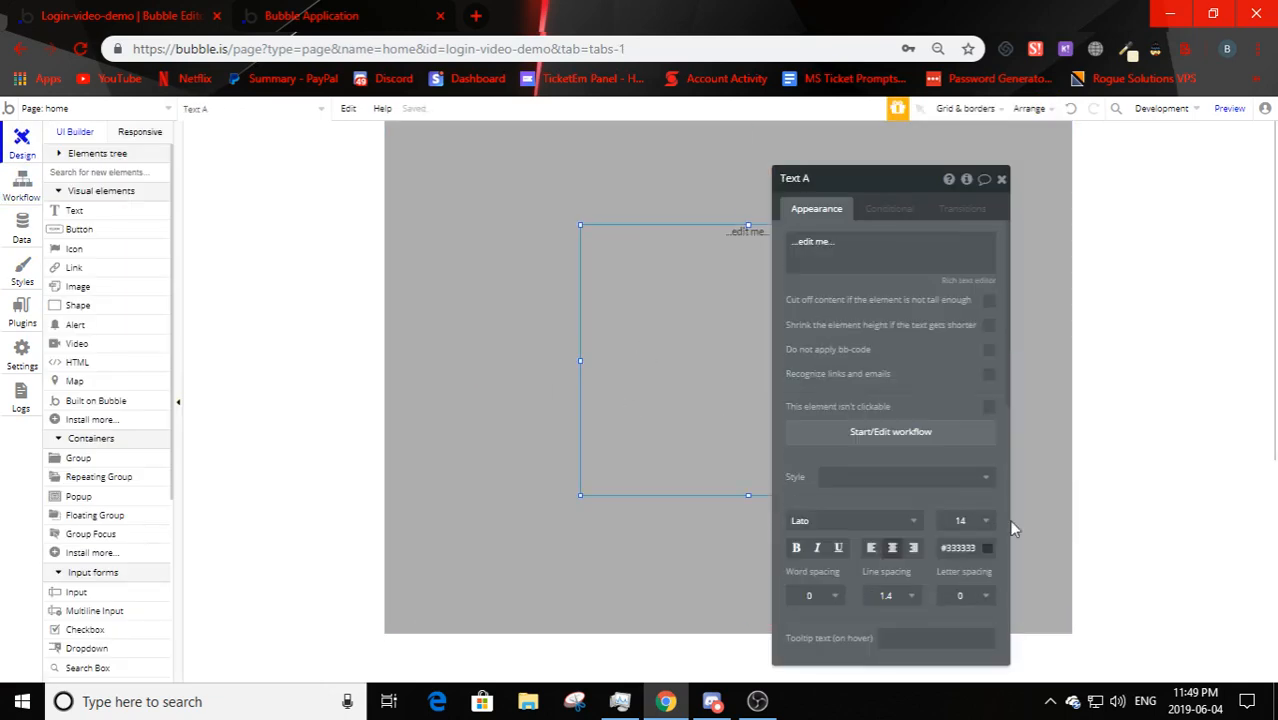
- Set the text to size 36, black colour, and content 'Welcome Home!'
left_click(975, 521)
left_click(948, 653)
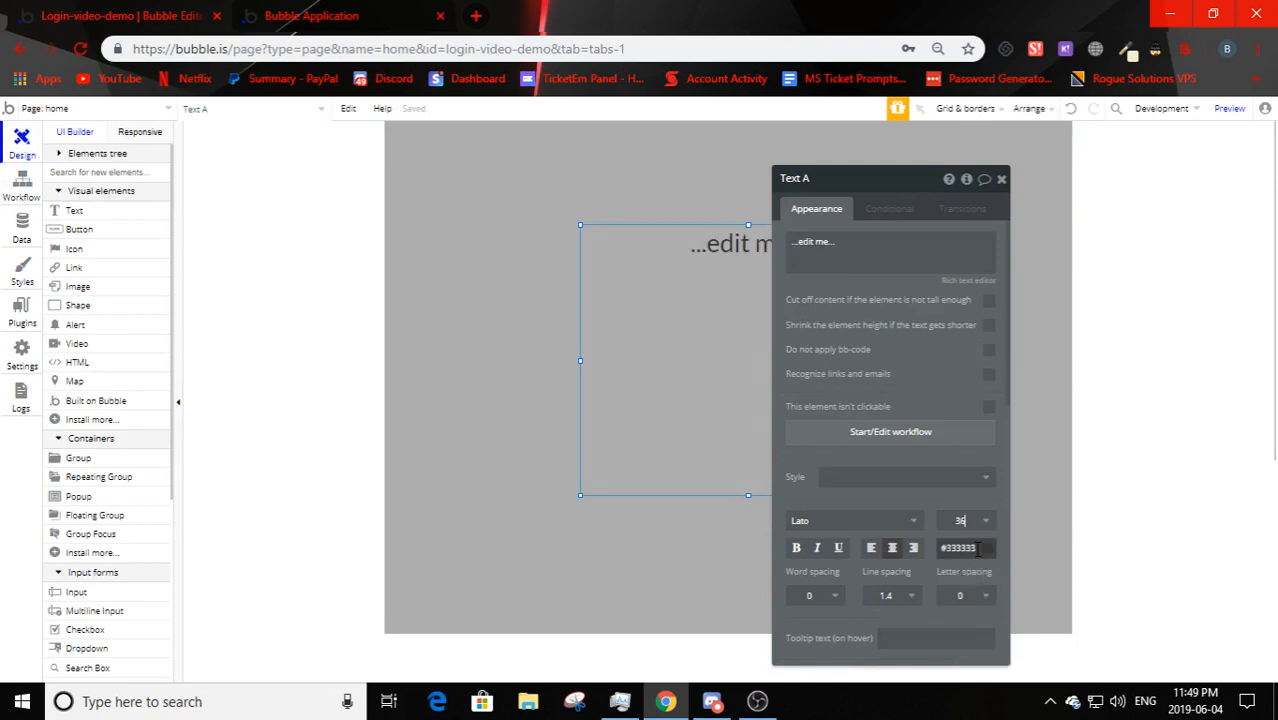
left_click(958, 548)
left_click(888, 259)
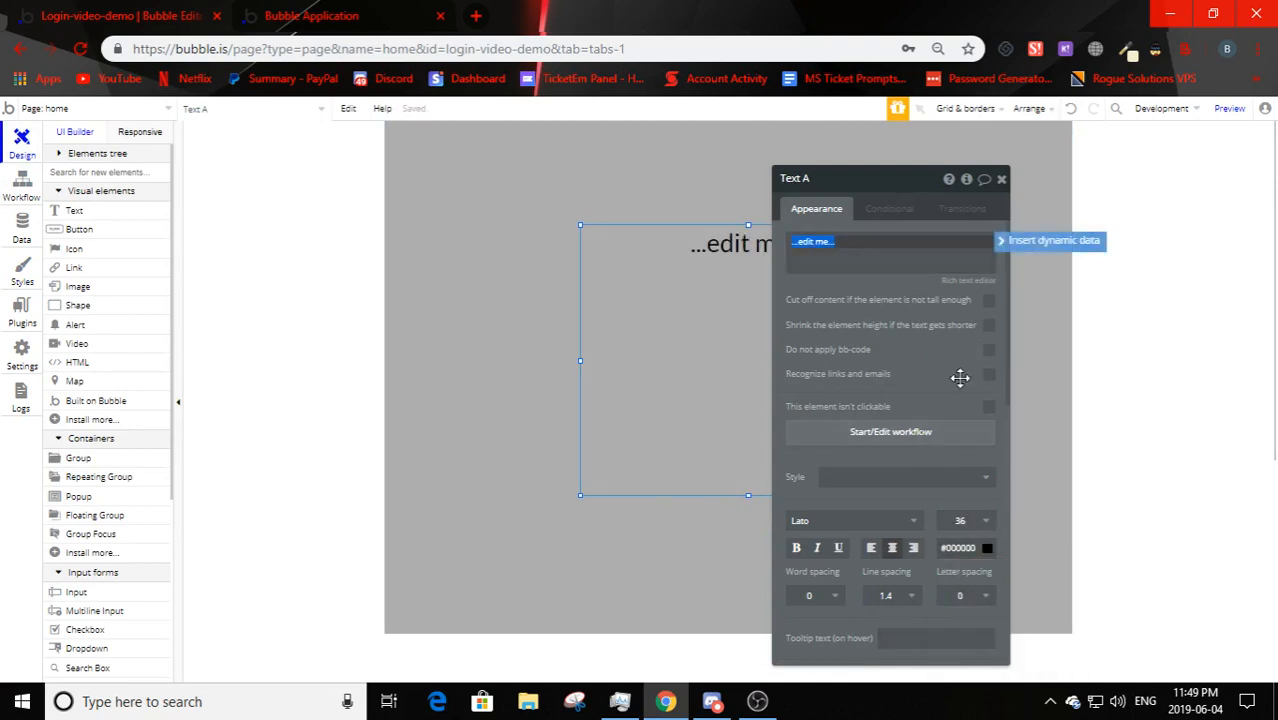
type("Welcome HomE")
key("BackSpace")
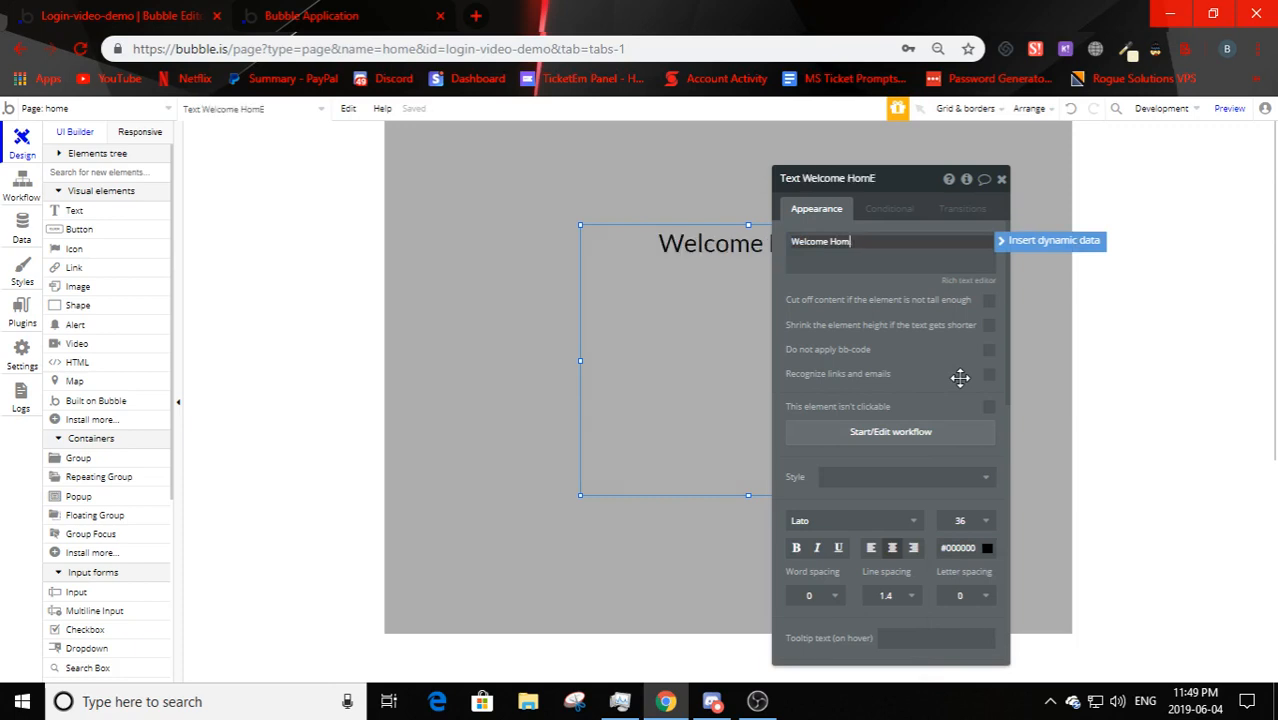
left_click_drag(884, 363, 1100, 371)
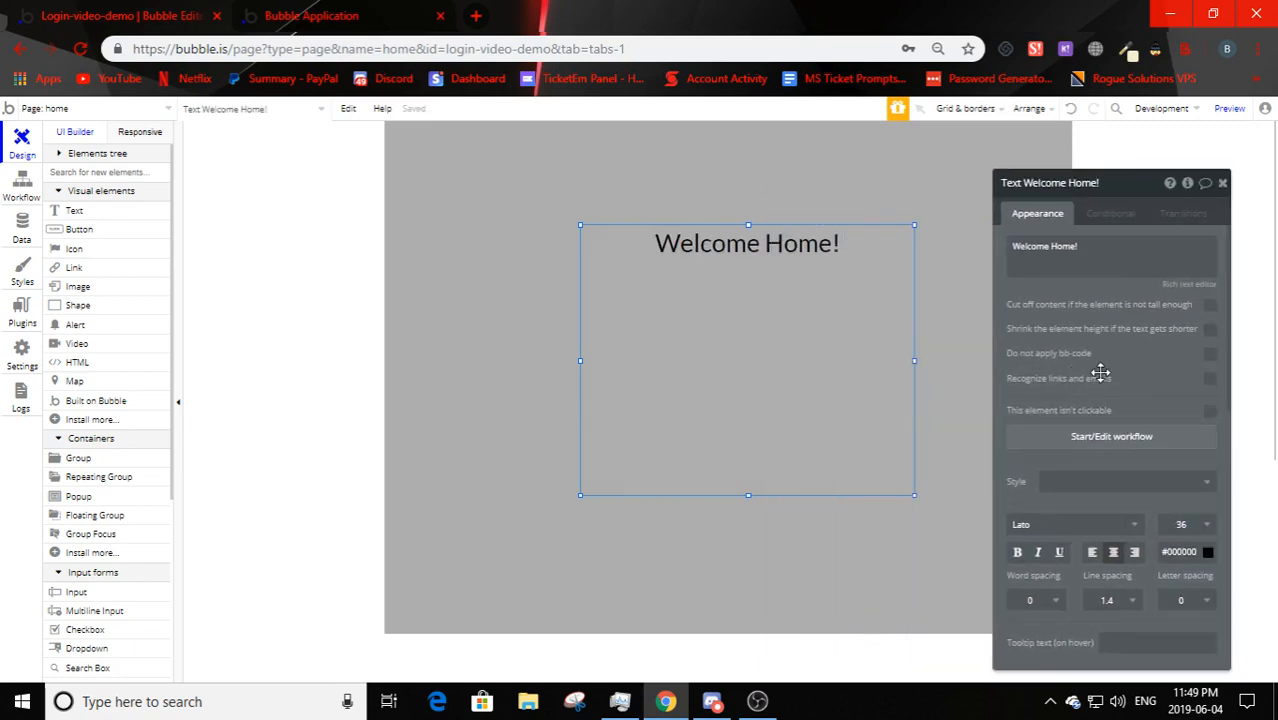
left_click(955, 456)
left_click(685, 300)
left_click(45, 108)
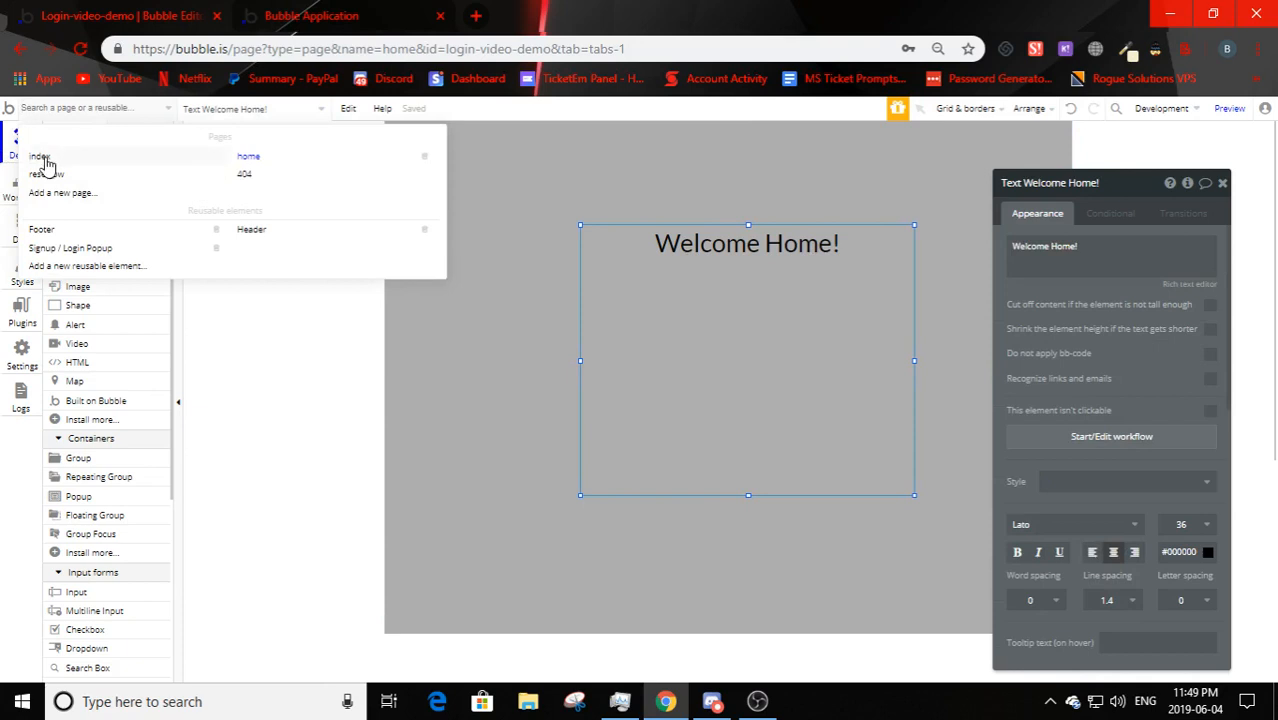
- On the index page, remove the Logged In message step from the Login button's workflow
left_click(52, 163)
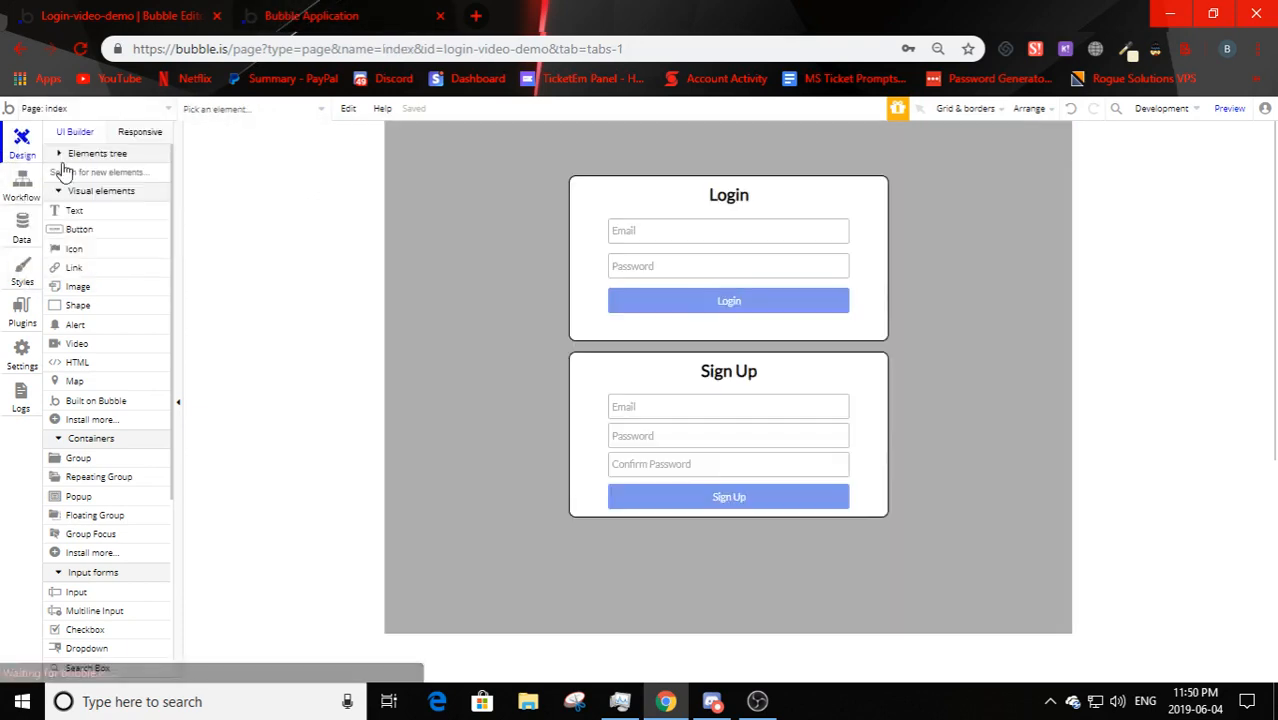
left_click(699, 302)
left_click(1052, 307)
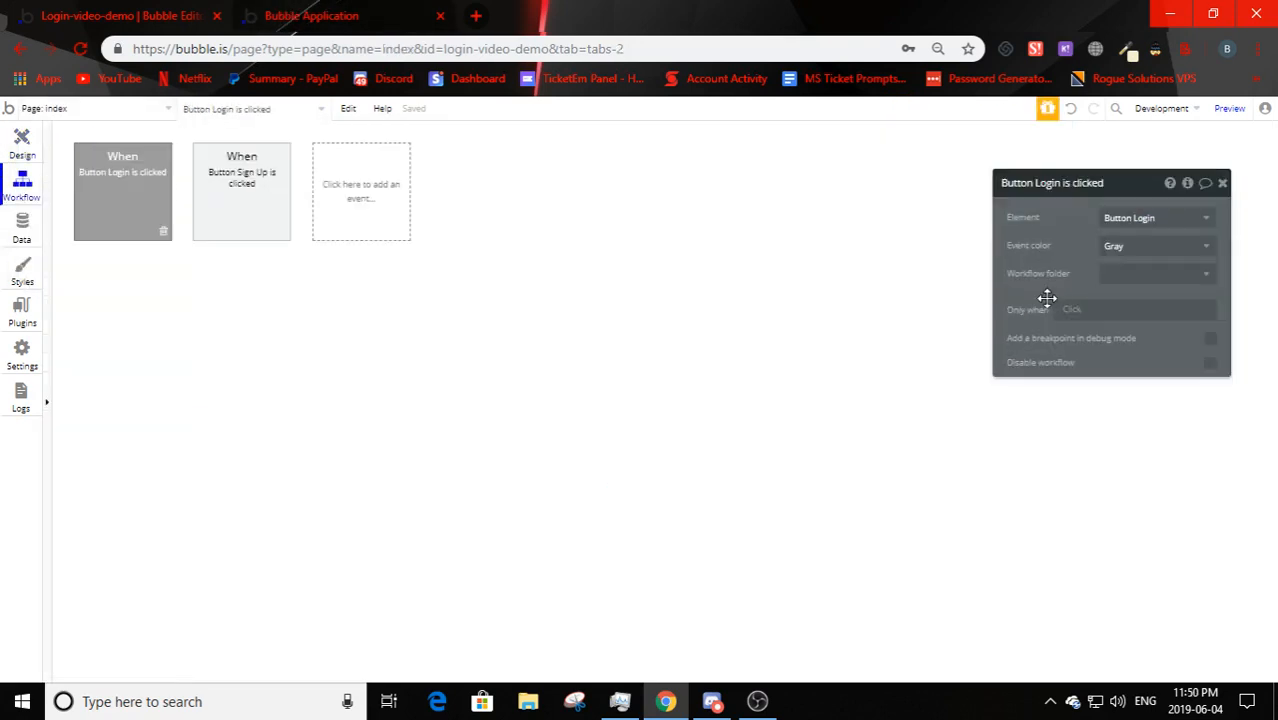
left_click(266, 288)
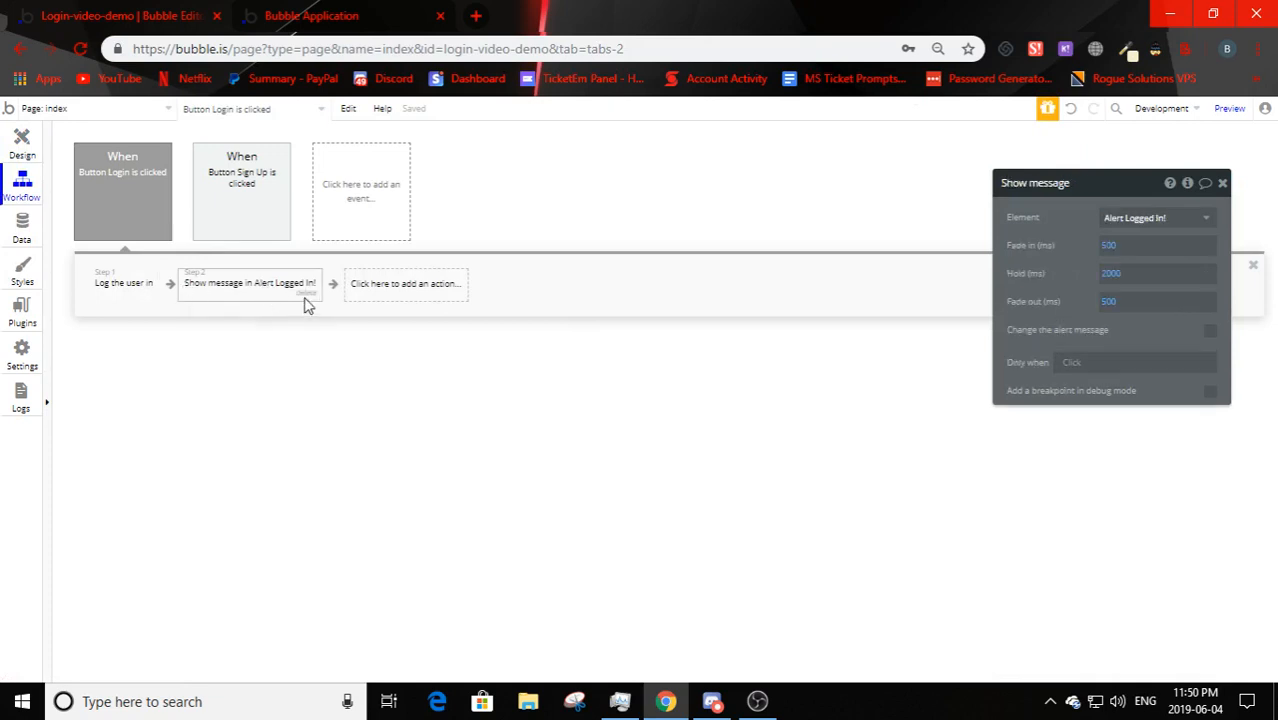
left_click(309, 300)
- Add a Navigation > Go to page action to the Login workflow
left_click(250, 285)
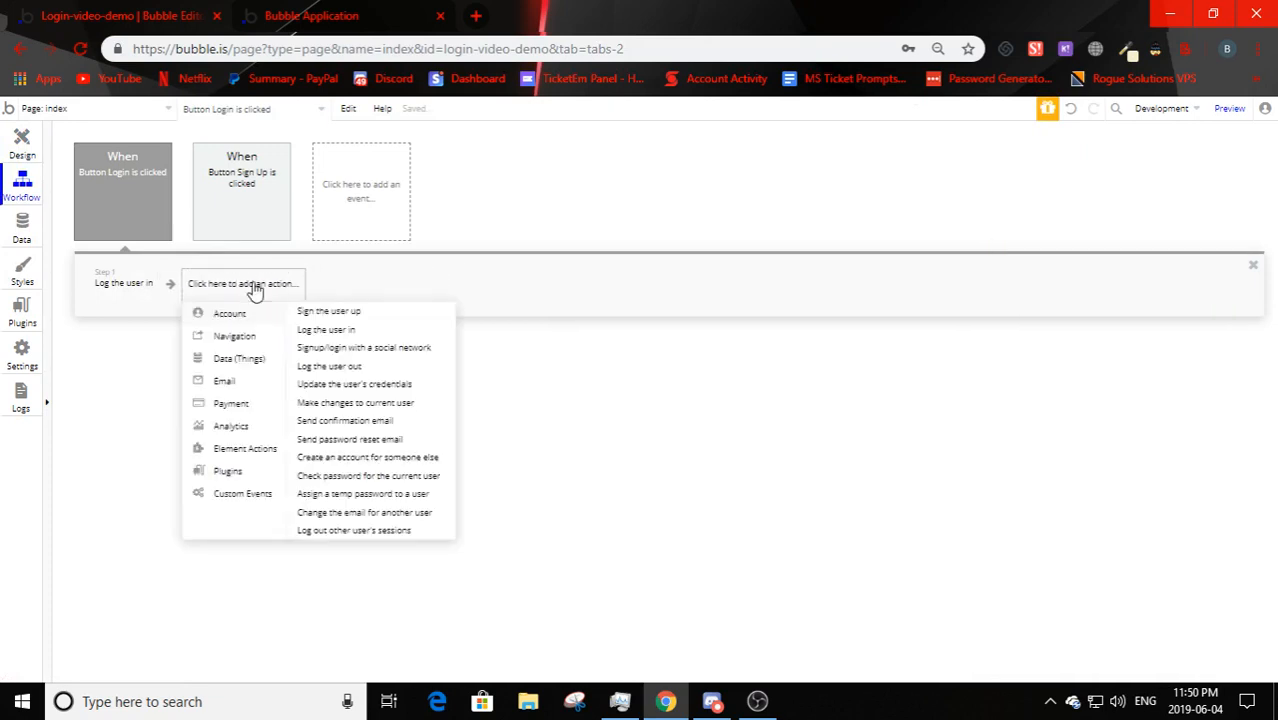
mouse_move(262, 458)
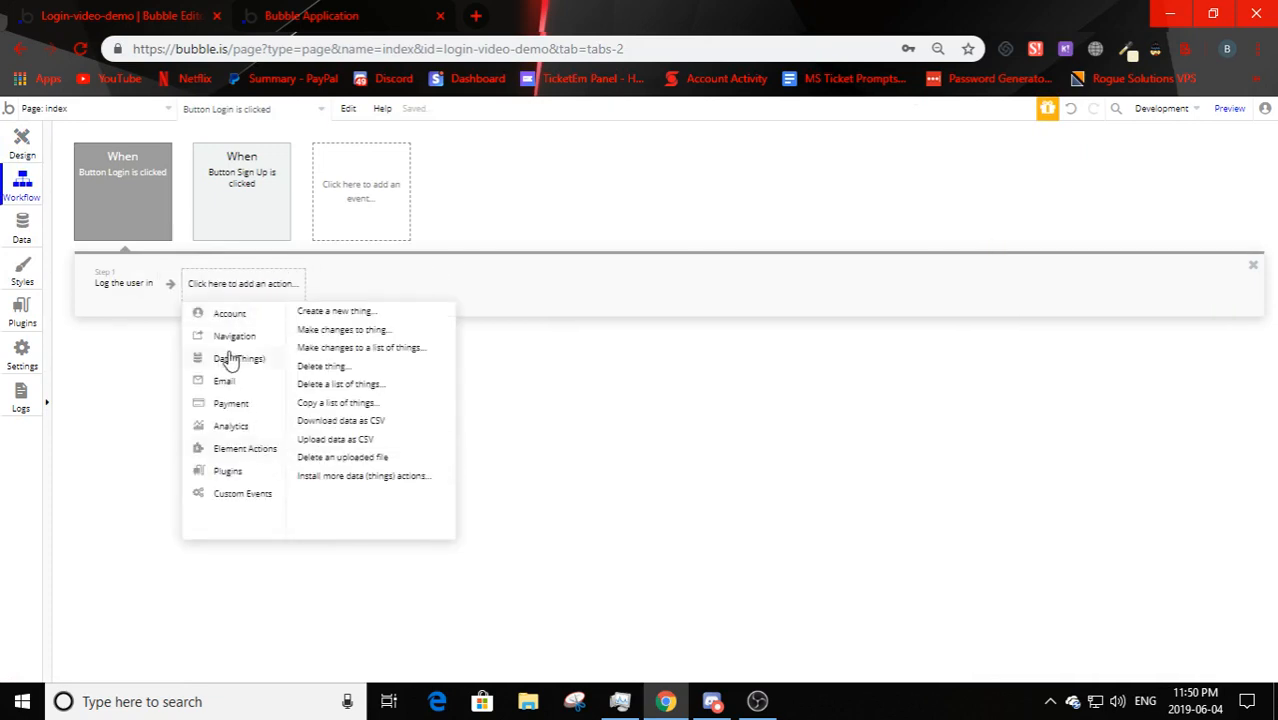
mouse_move(190, 334)
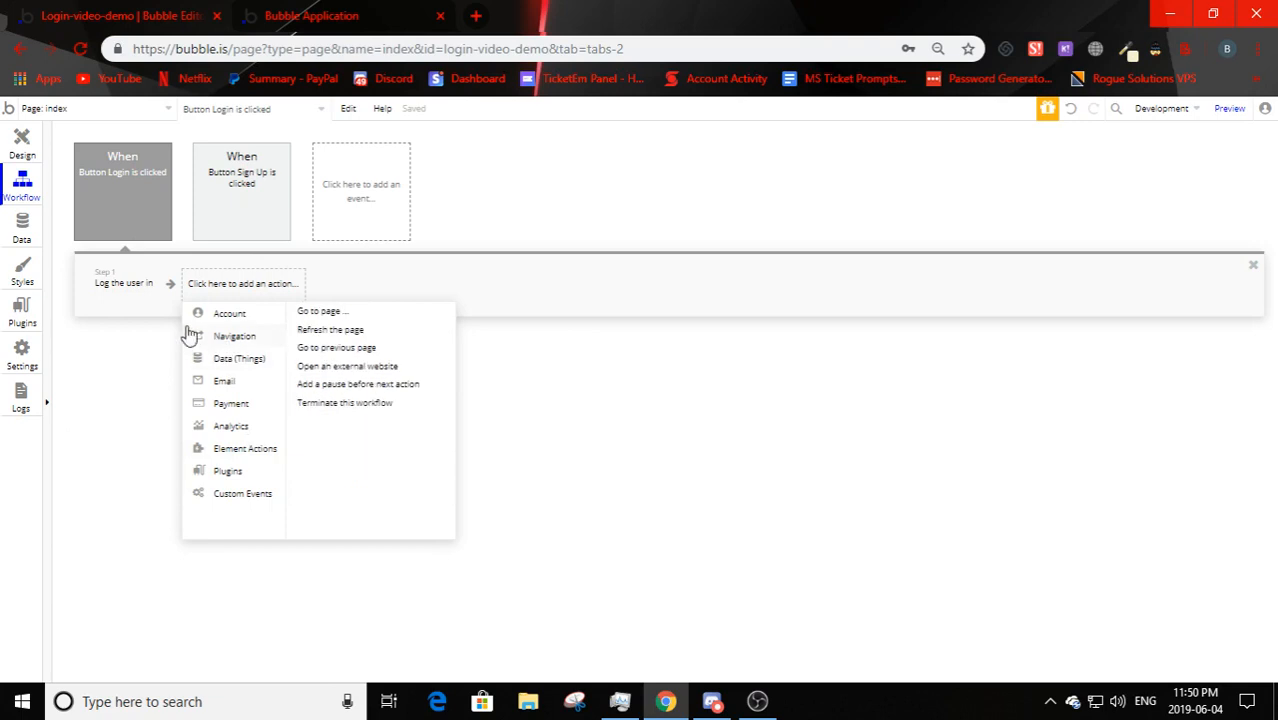
left_click(313, 316)
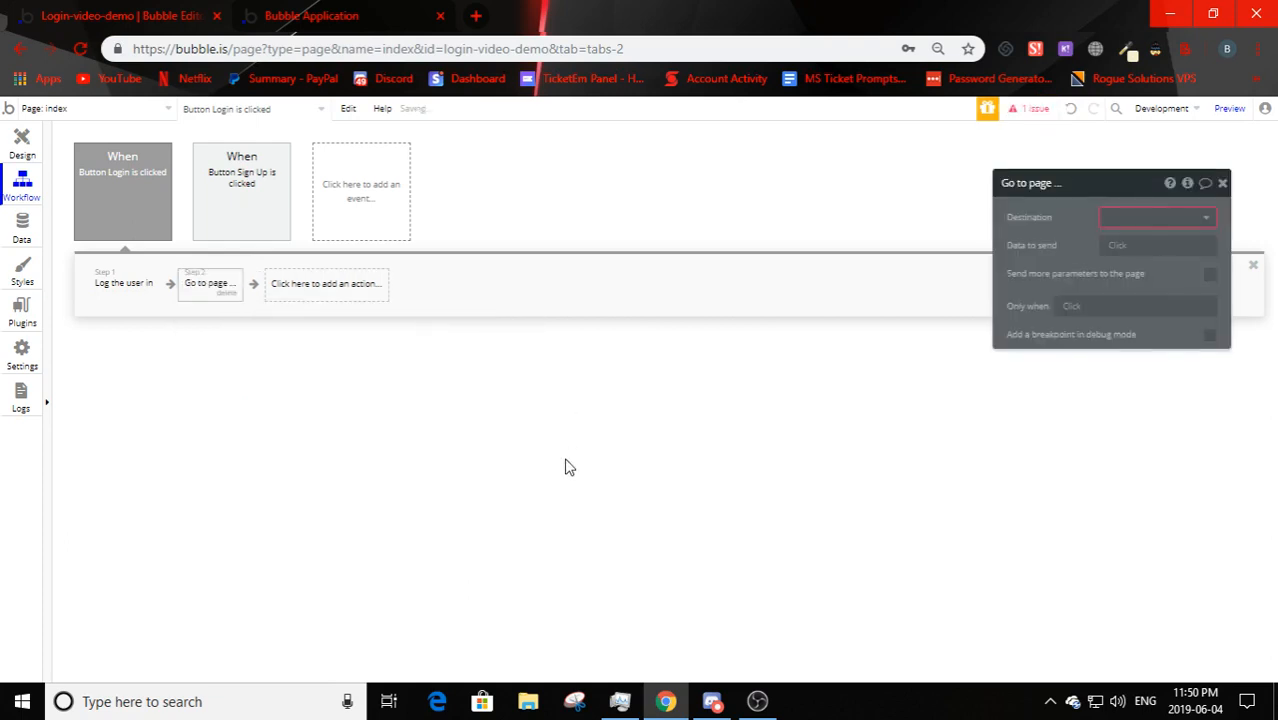
left_click(115, 109)
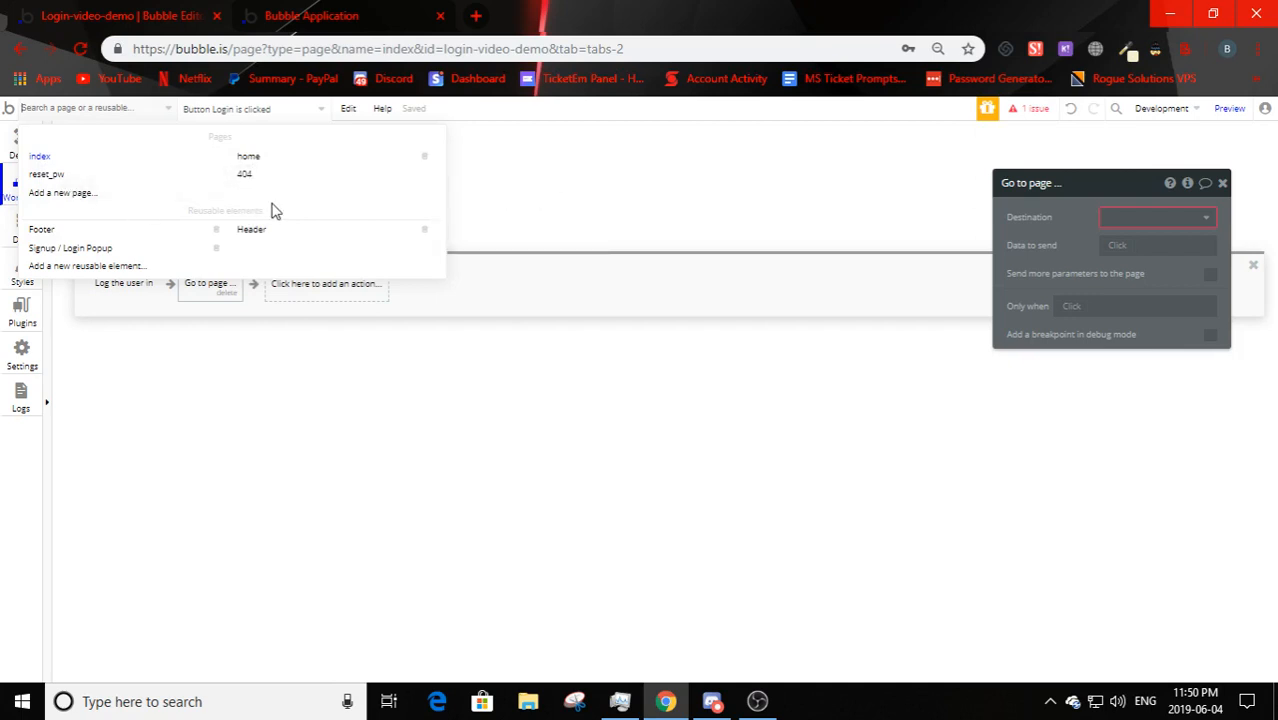
- Reload the preview and try an index/ path in its address, then revert it
mouse_move(47, 162)
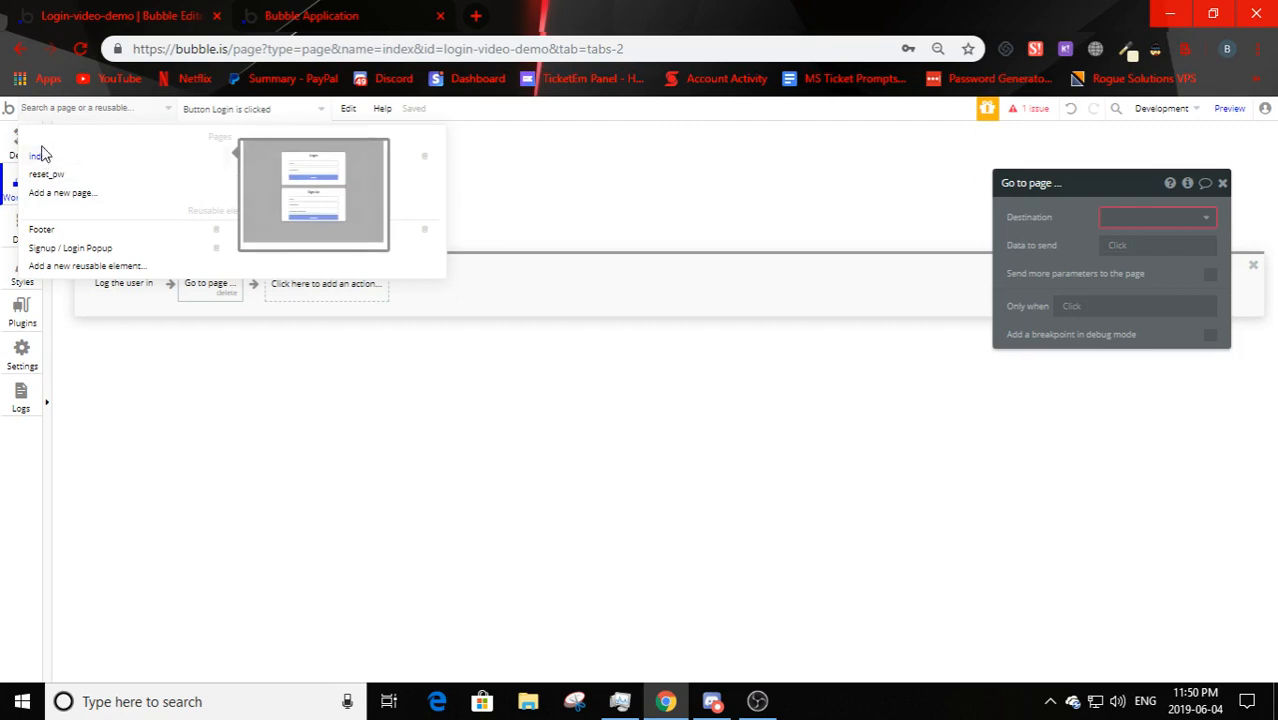
left_click(311, 15)
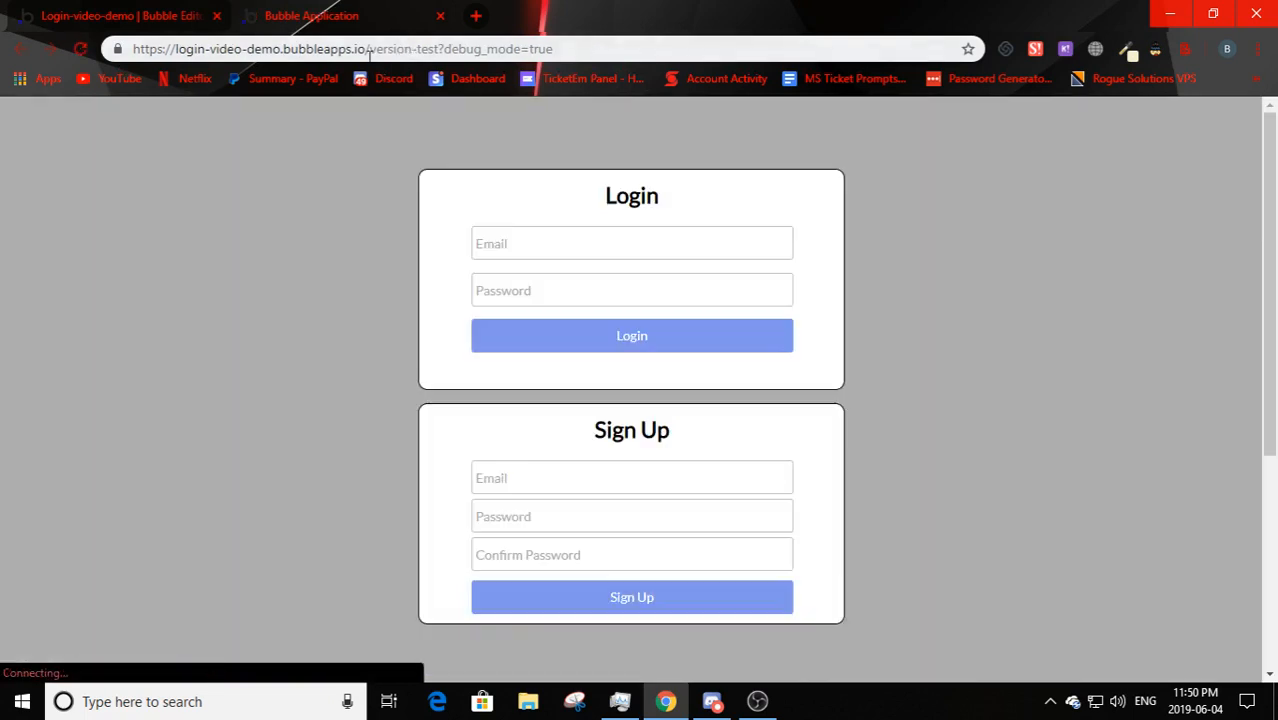
left_click(370, 50)
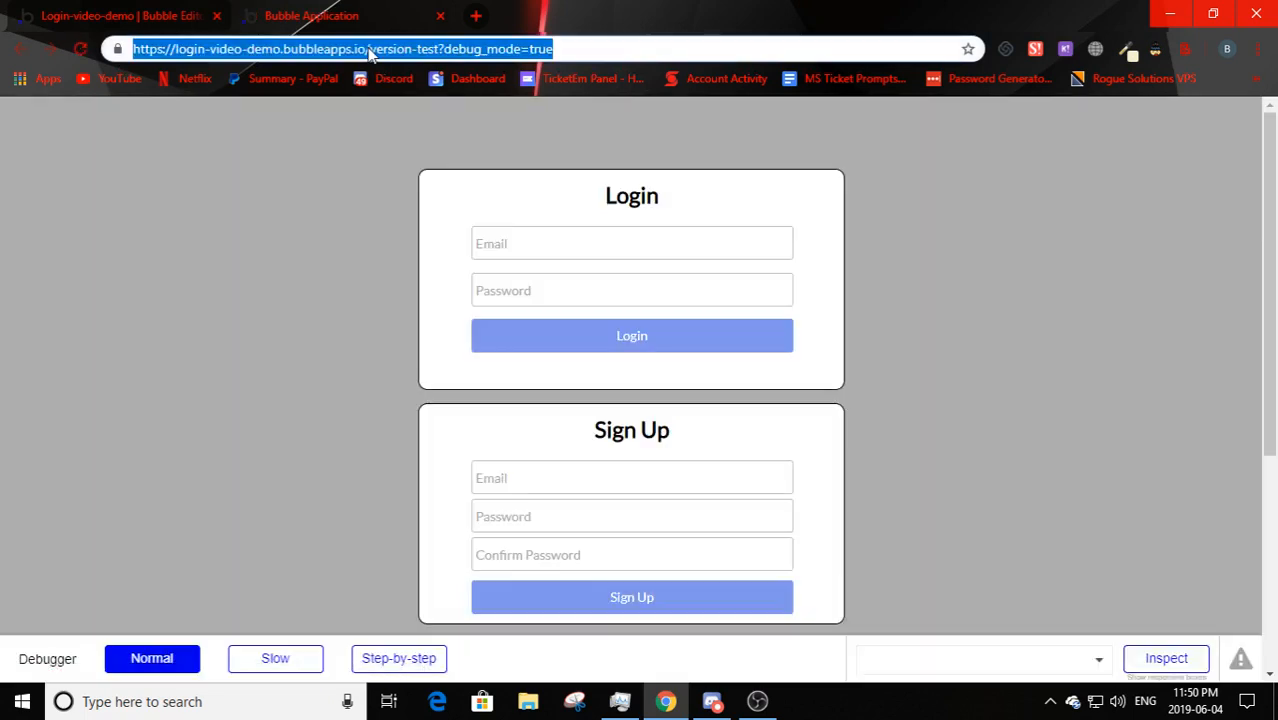
left_click(376, 50)
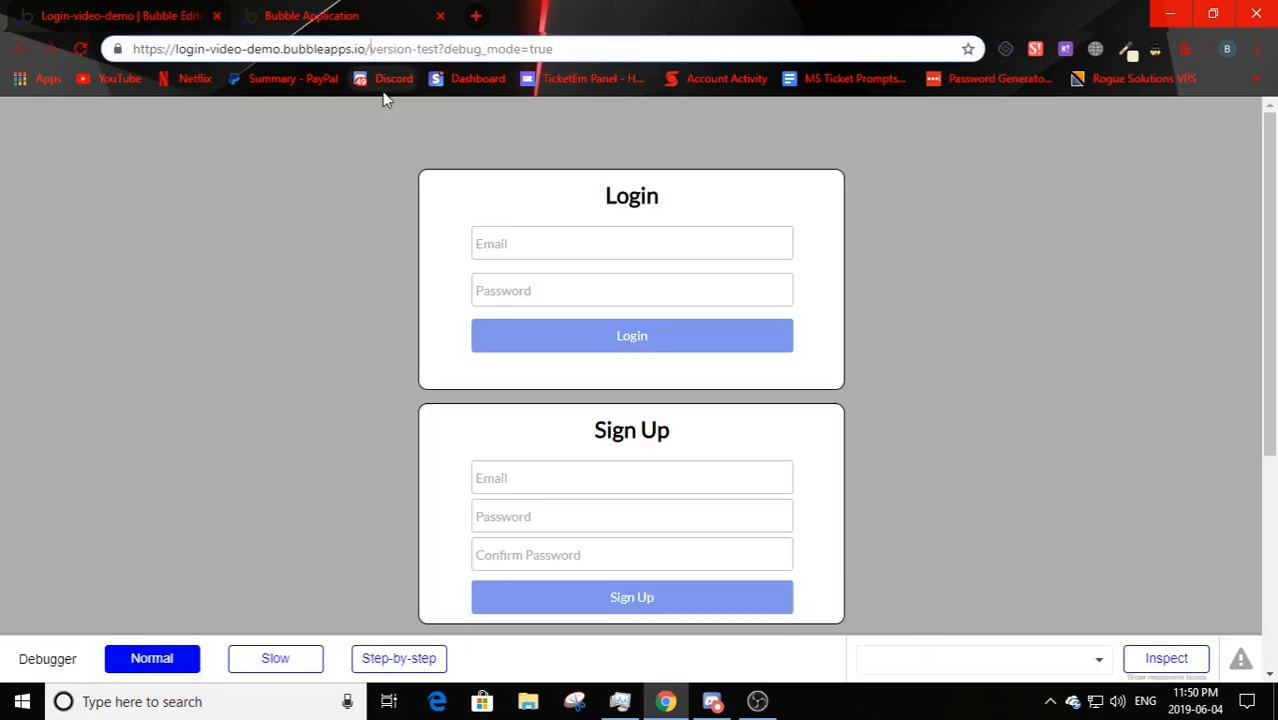
type("index/")
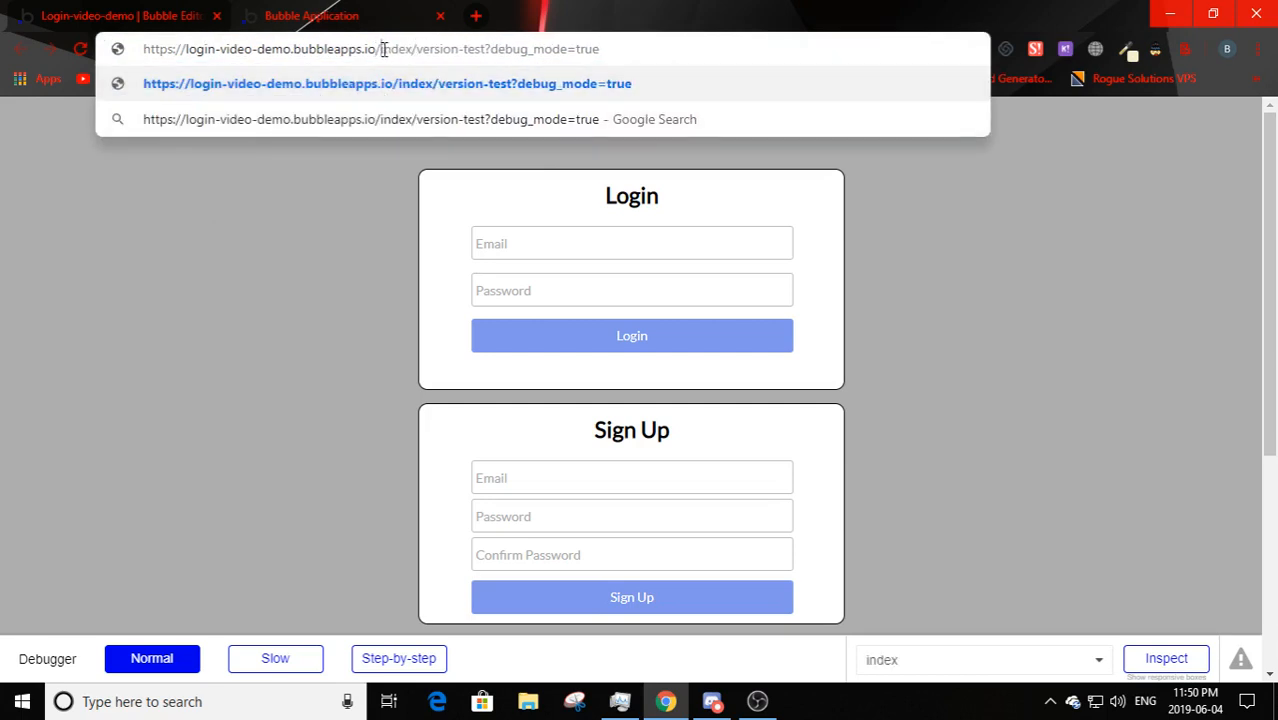
left_click_drag(381, 50, 420, 50)
key("BackSpace")
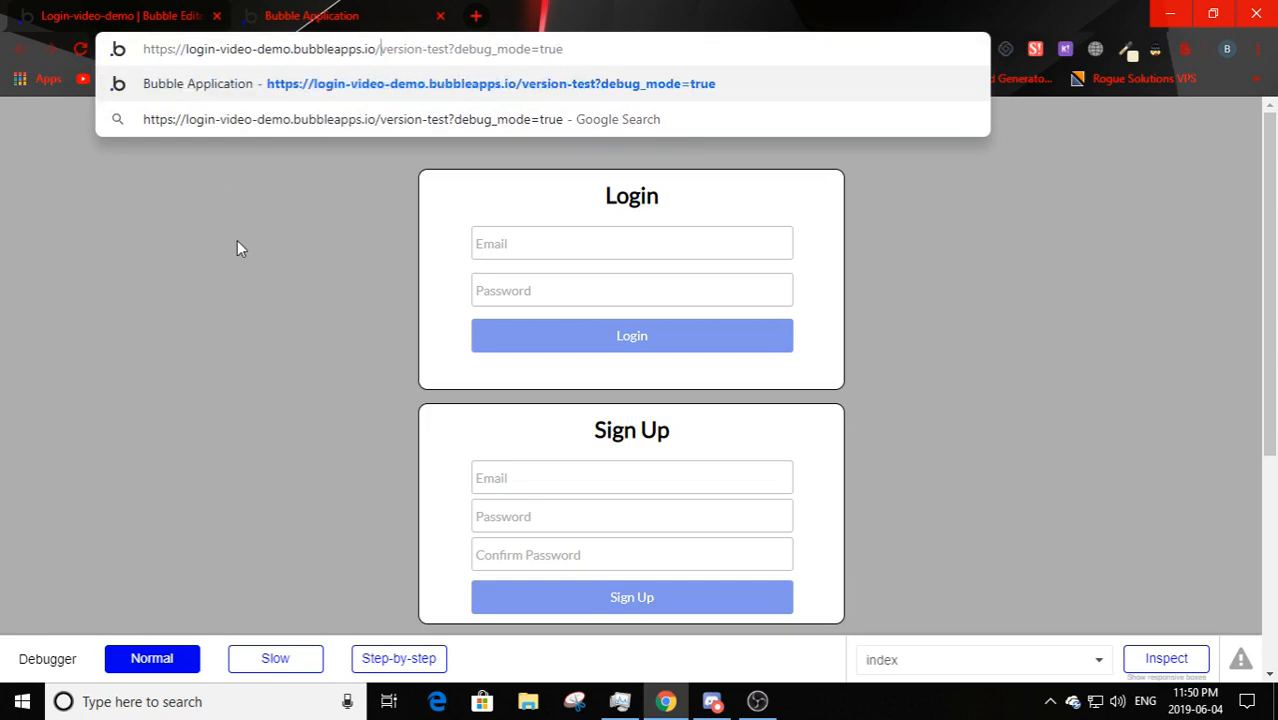
key("Return")
left_click(195, 18)
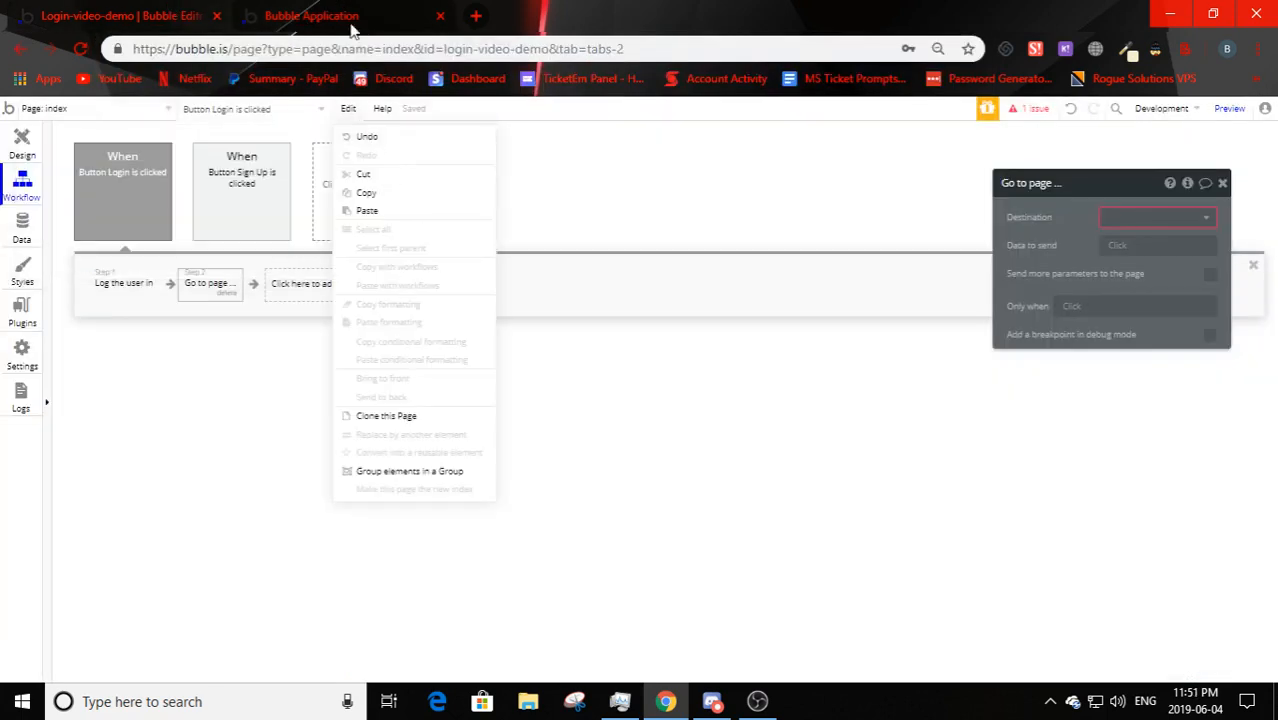
- Try a home/ path in the preview address, then restore the original address
left_click(352, 24)
left_click(366, 50)
double_click(370, 50)
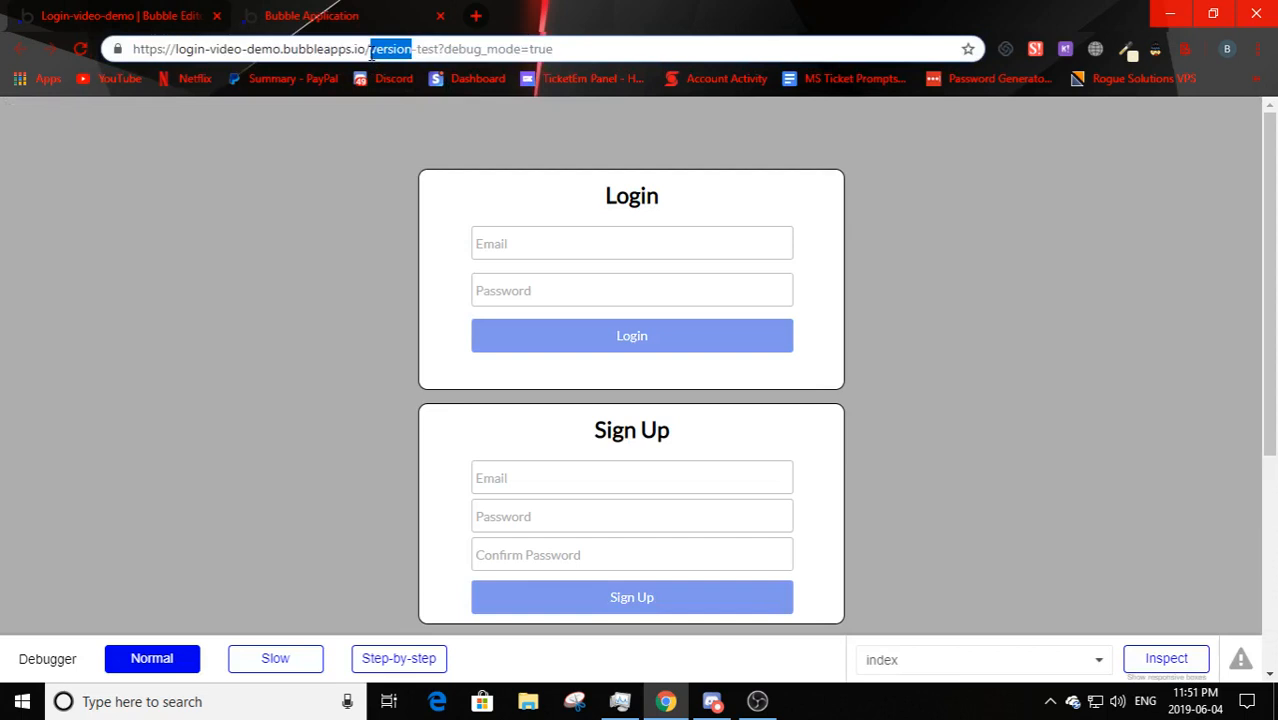
left_click(370, 50)
left_click(369, 50)
type("home/")
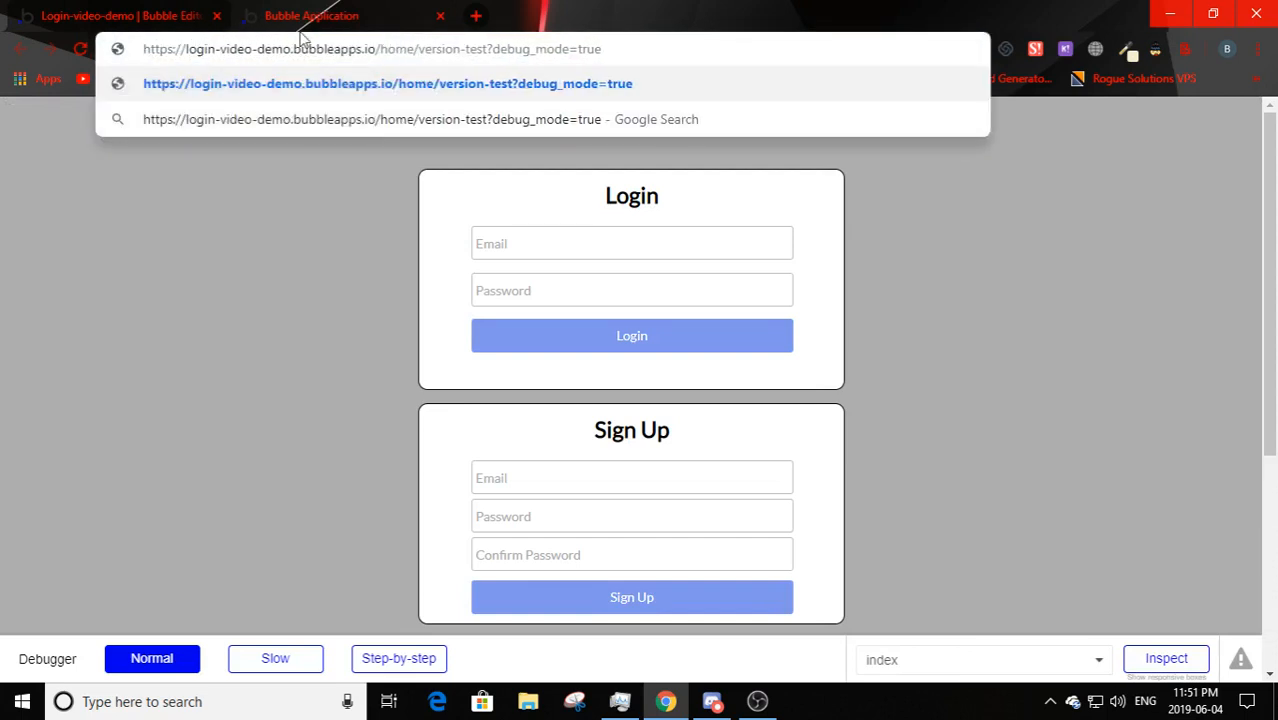
key("BackSpace")
key("BackSpace")
key("BackSpace")
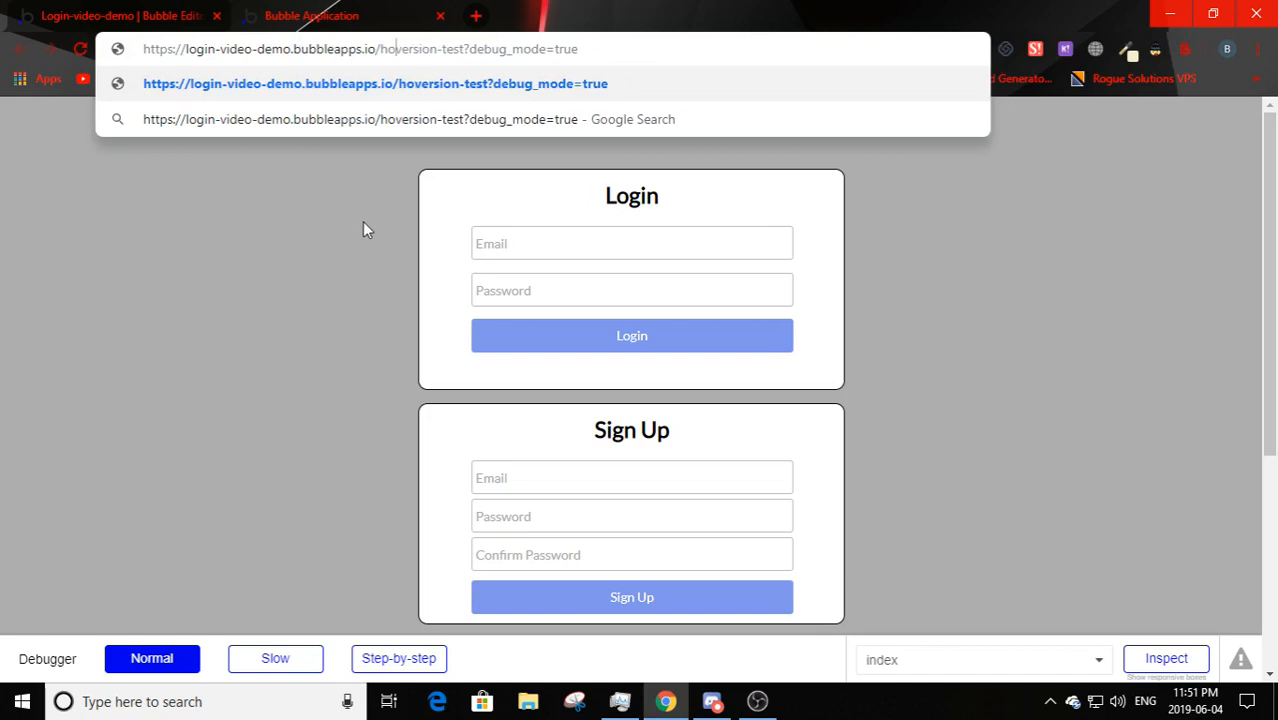
key("BackSpace")
key("BackSpace")
key("Return")
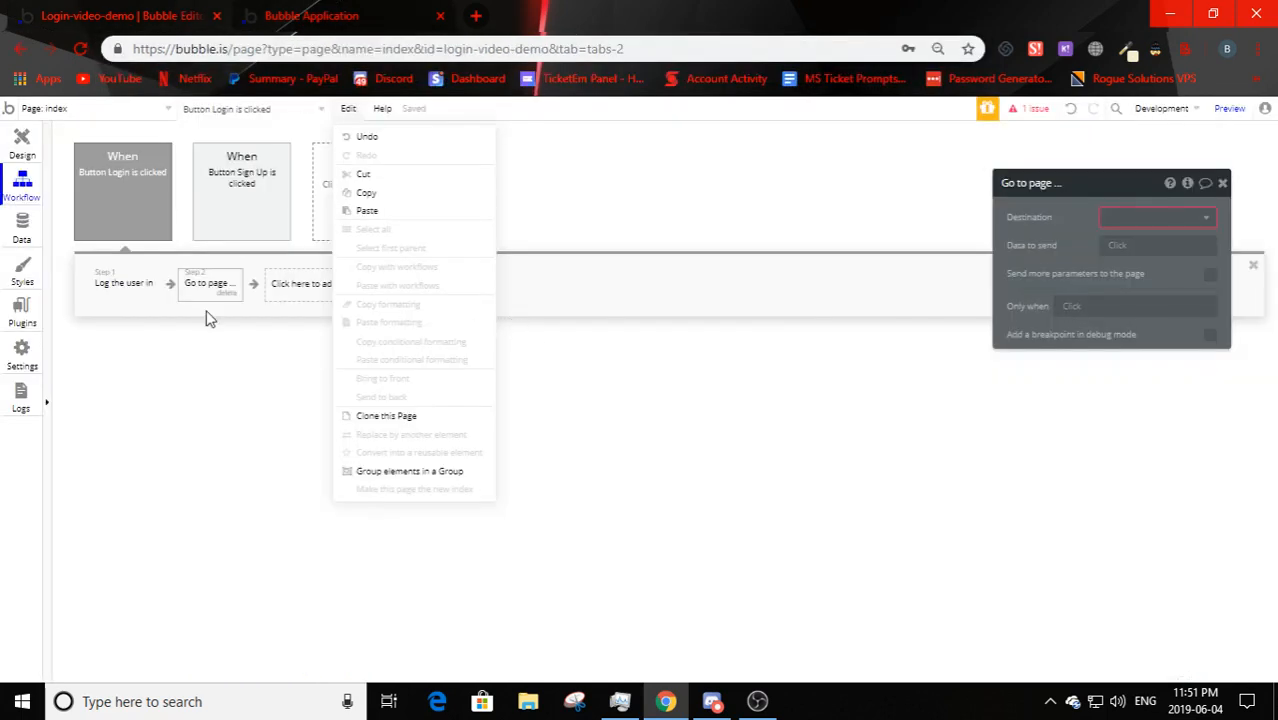
left_click(217, 295)
- Set the Go to page action's destination to home
left_click_drag(1093, 248, 881, 262)
left_click(1015, 217)
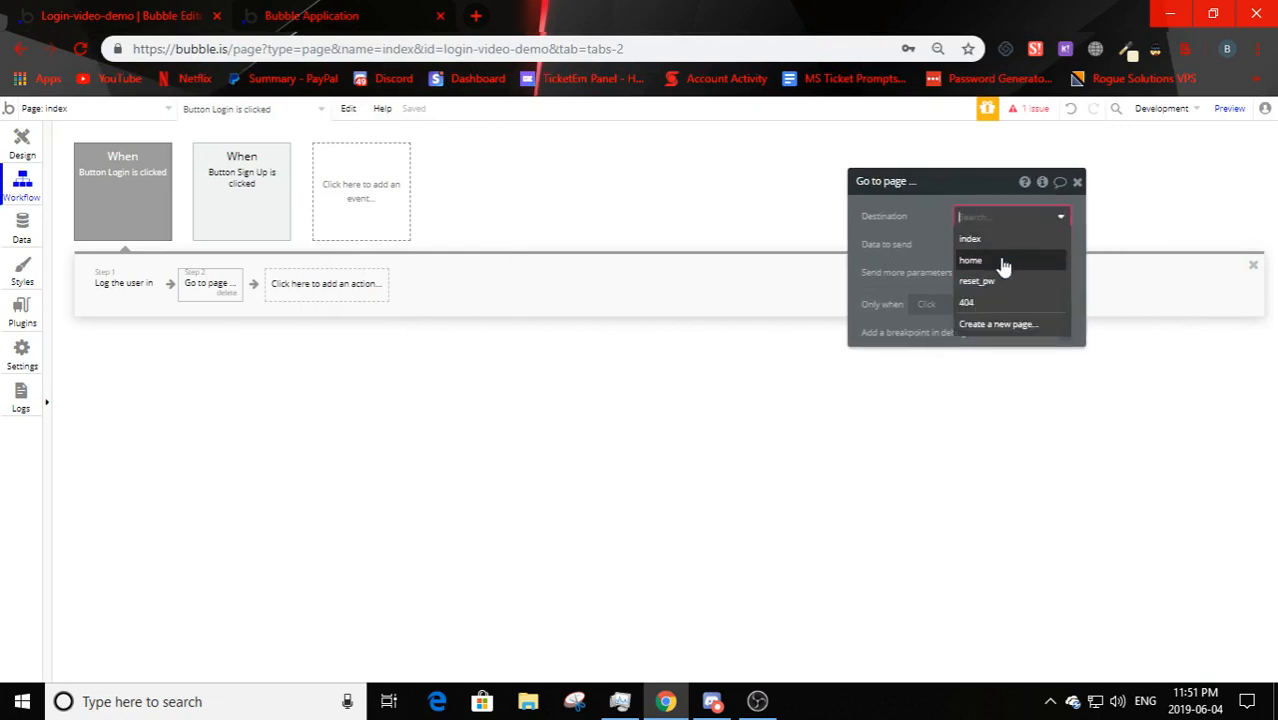
left_click(971, 261)
- Reload the preview and log in with the test account, landing on Welcome Home!
left_click(22, 140)
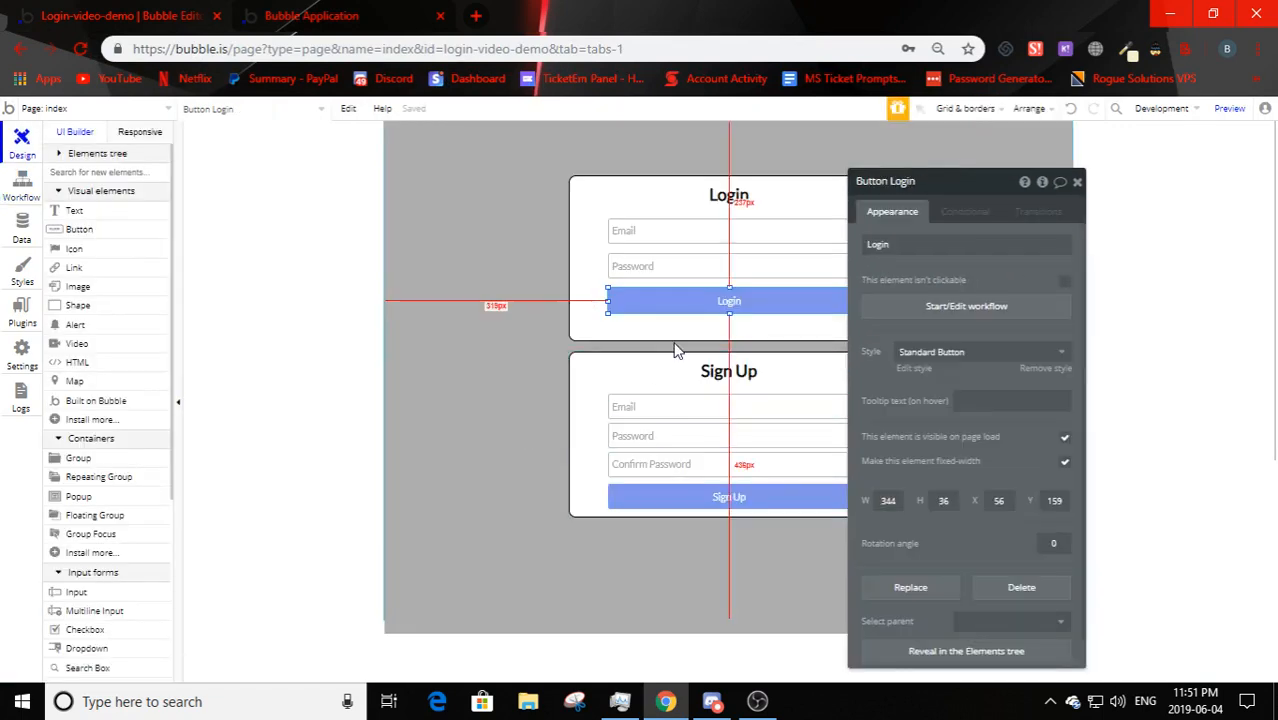
key("ctrl+Tab")
key("F5")
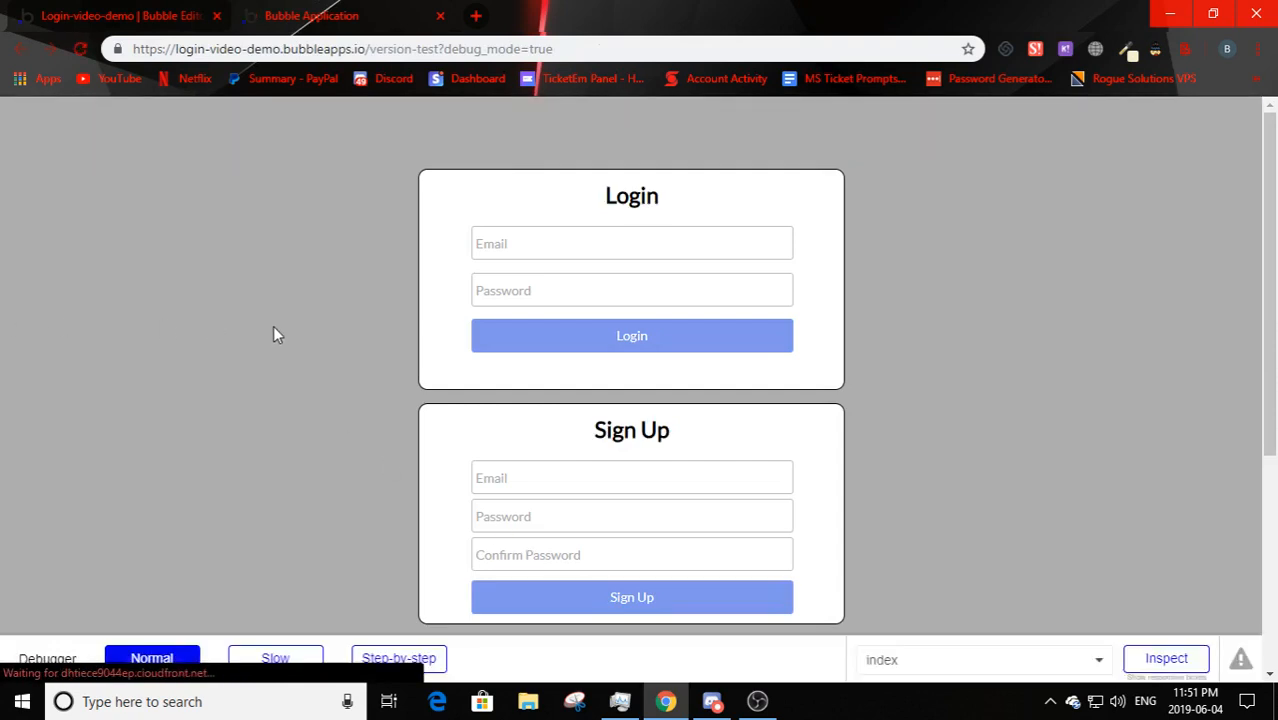
left_click(546, 243)
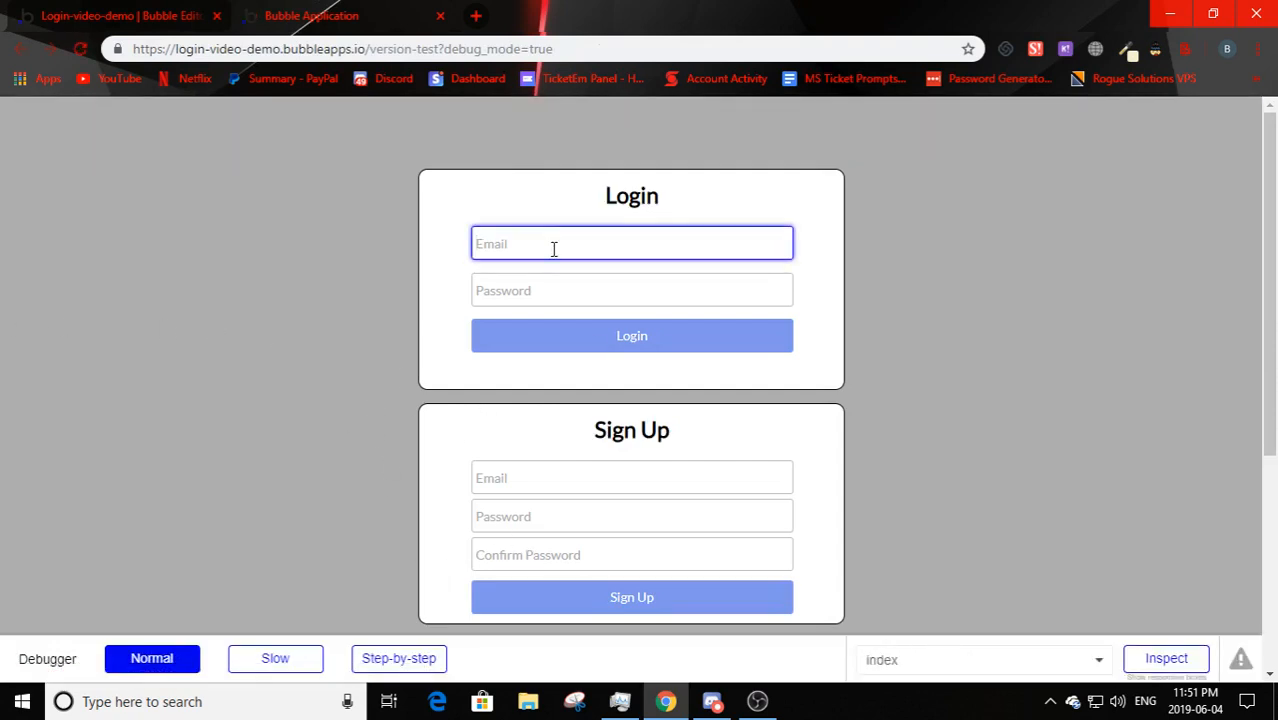
type("test@test.com")
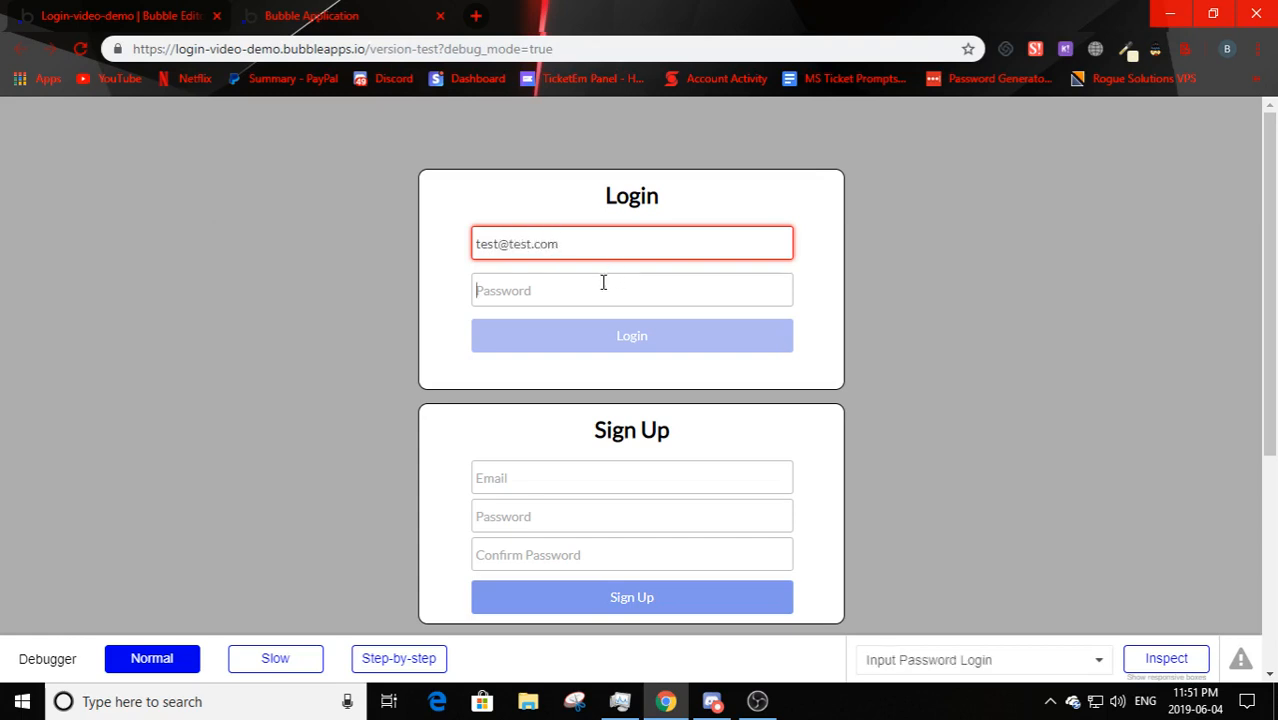
left_click(602, 282)
type("t")
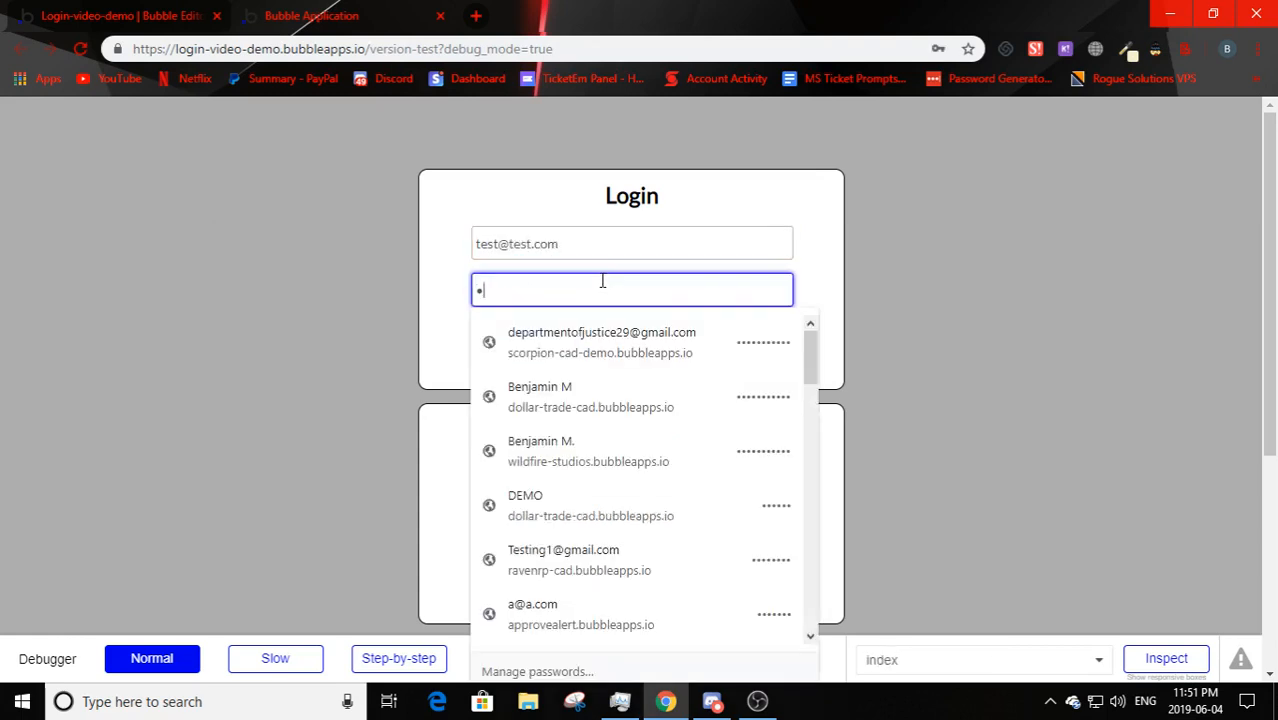
type("est1")
key("shift+Tab")
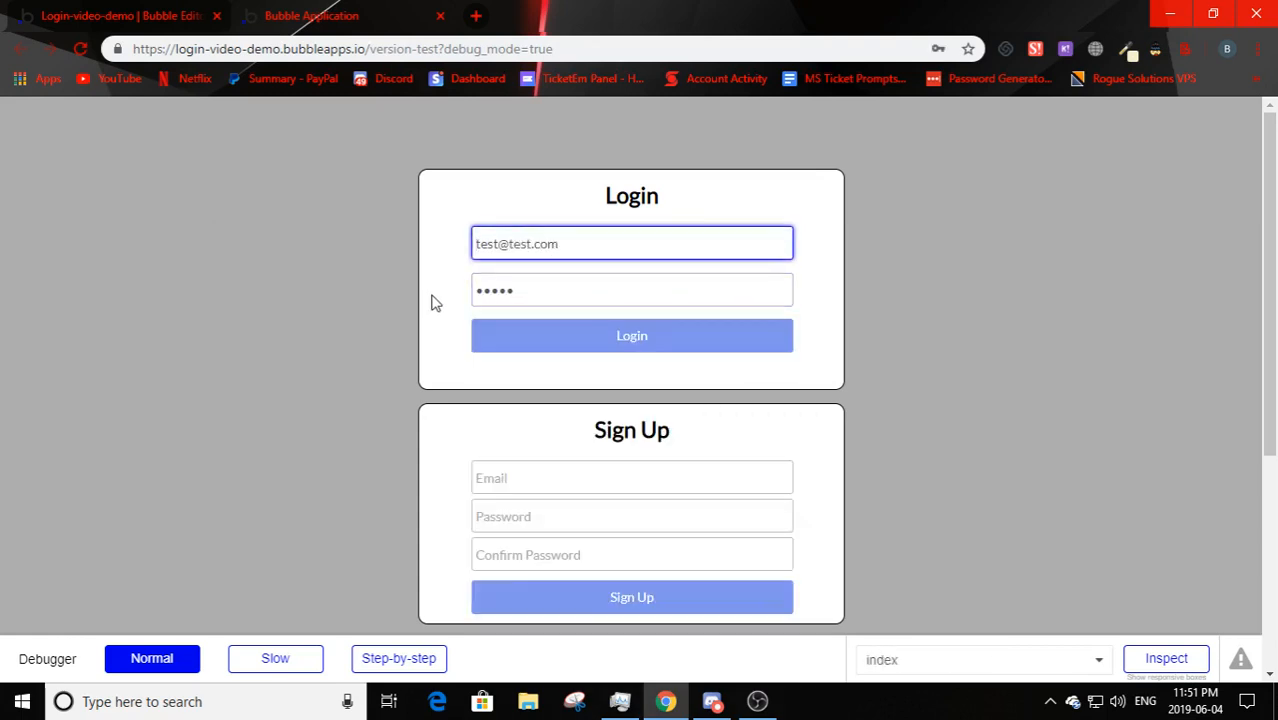
key("Tab")
left_click(499, 379)
left_click(648, 337)
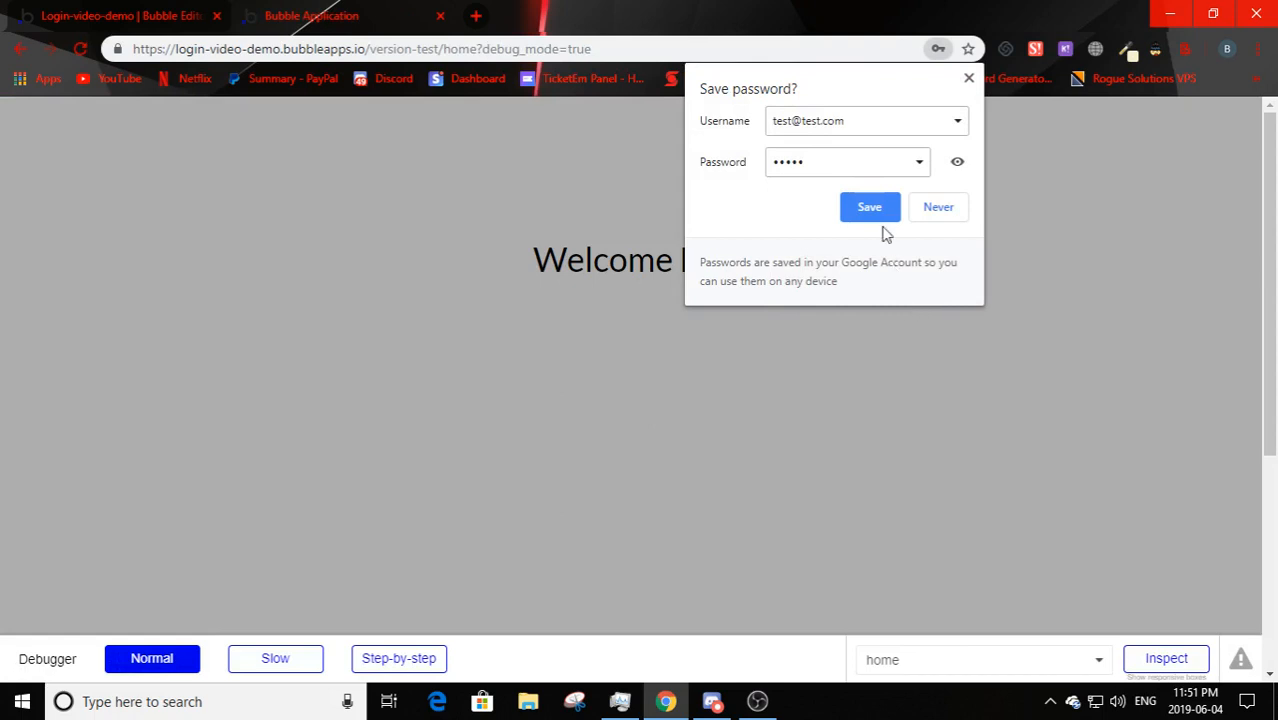
left_click(939, 207)
left_click_drag(524, 251, 861, 262)
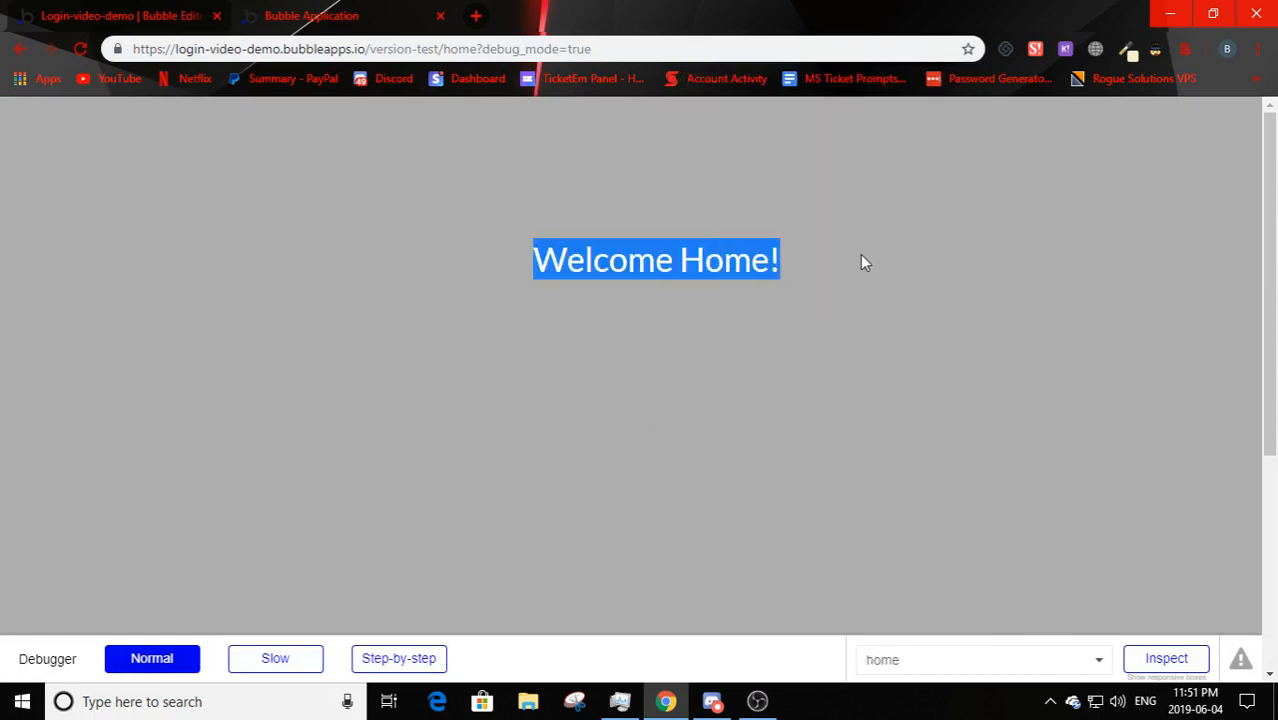
left_click(861, 262)
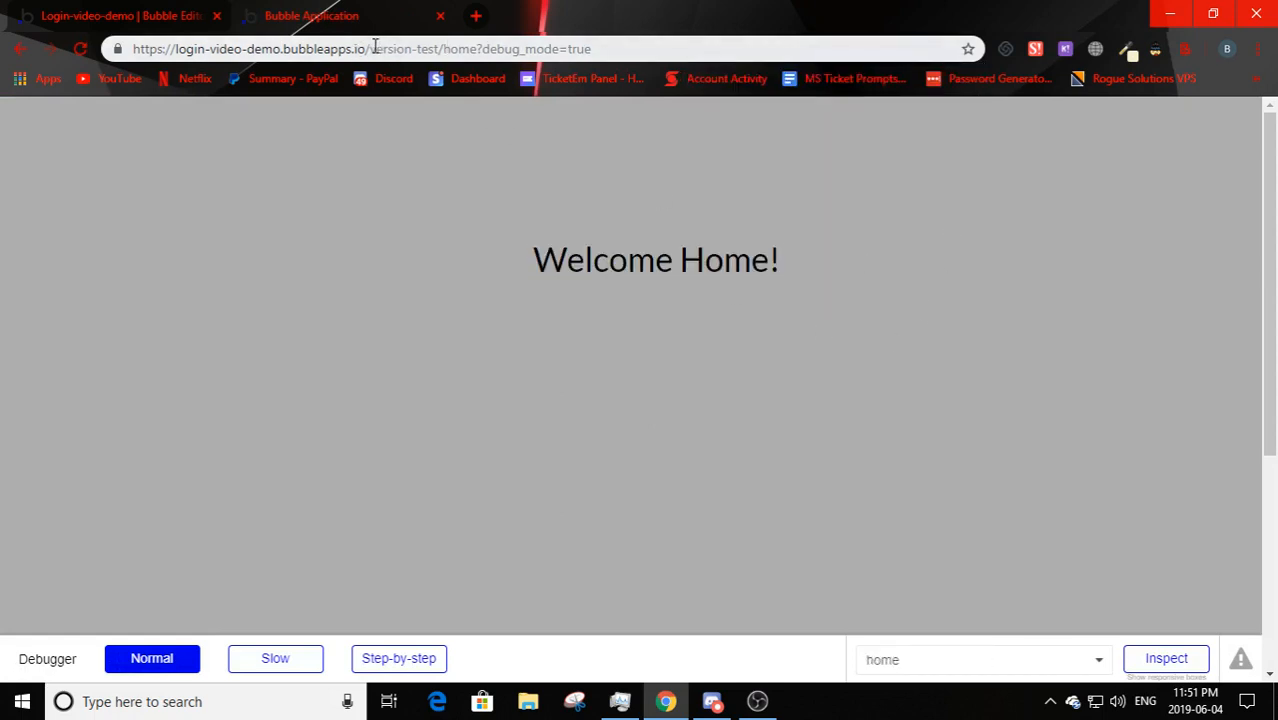
- Strip home from the preview address to reload the login page, then return to the editor
left_click(375, 48)
left_click(370, 48)
left_click_drag(443, 49, 471, 49)
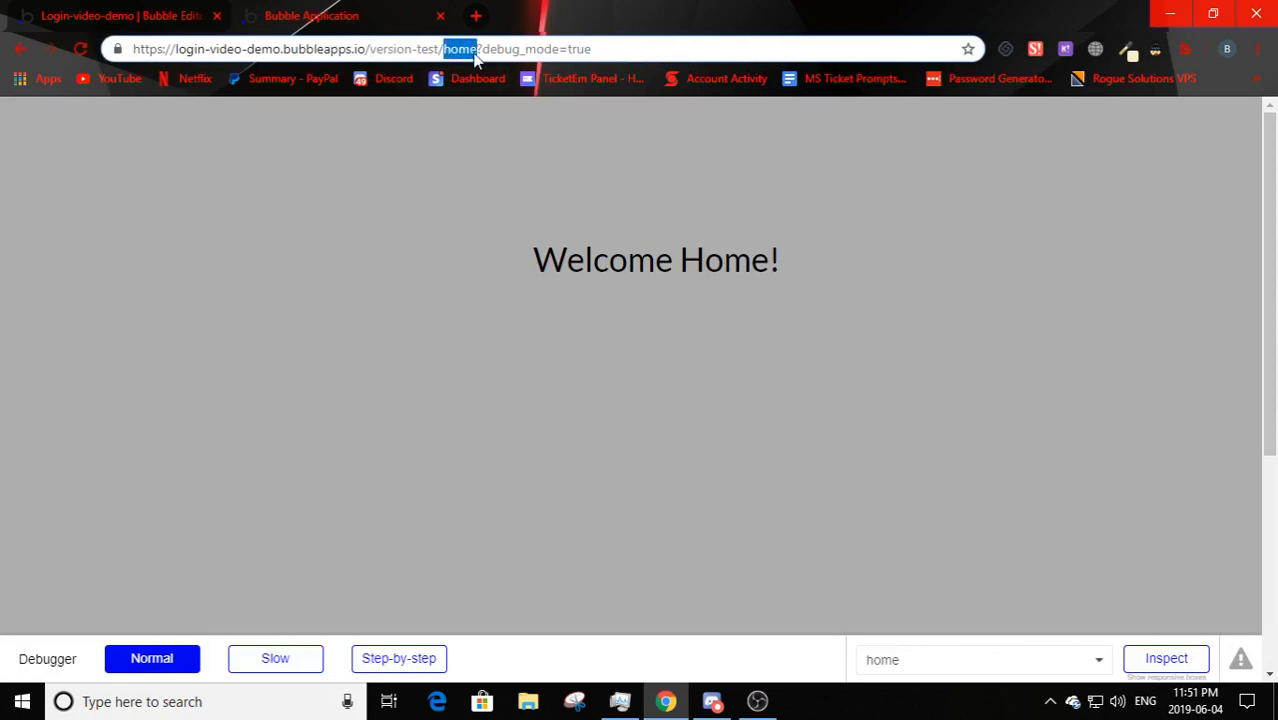
key("BackSpace")
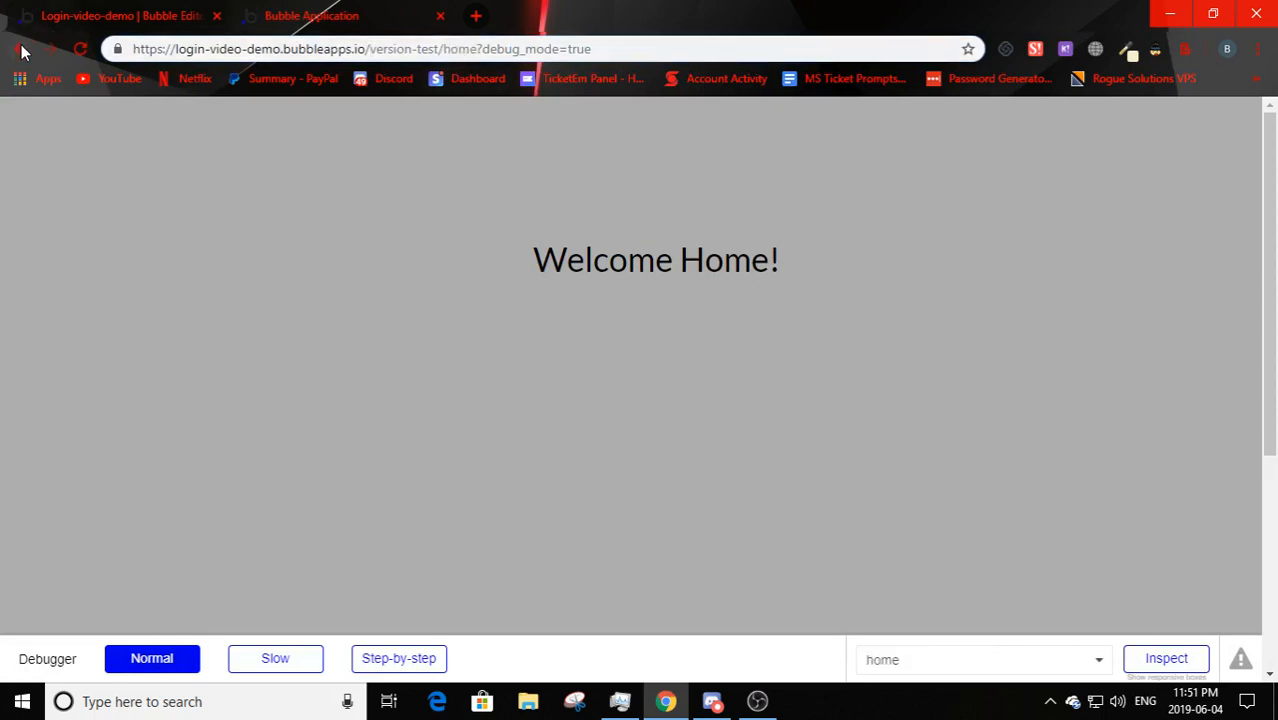
key("Return")
left_click_drag(430, 48, 499, 49)
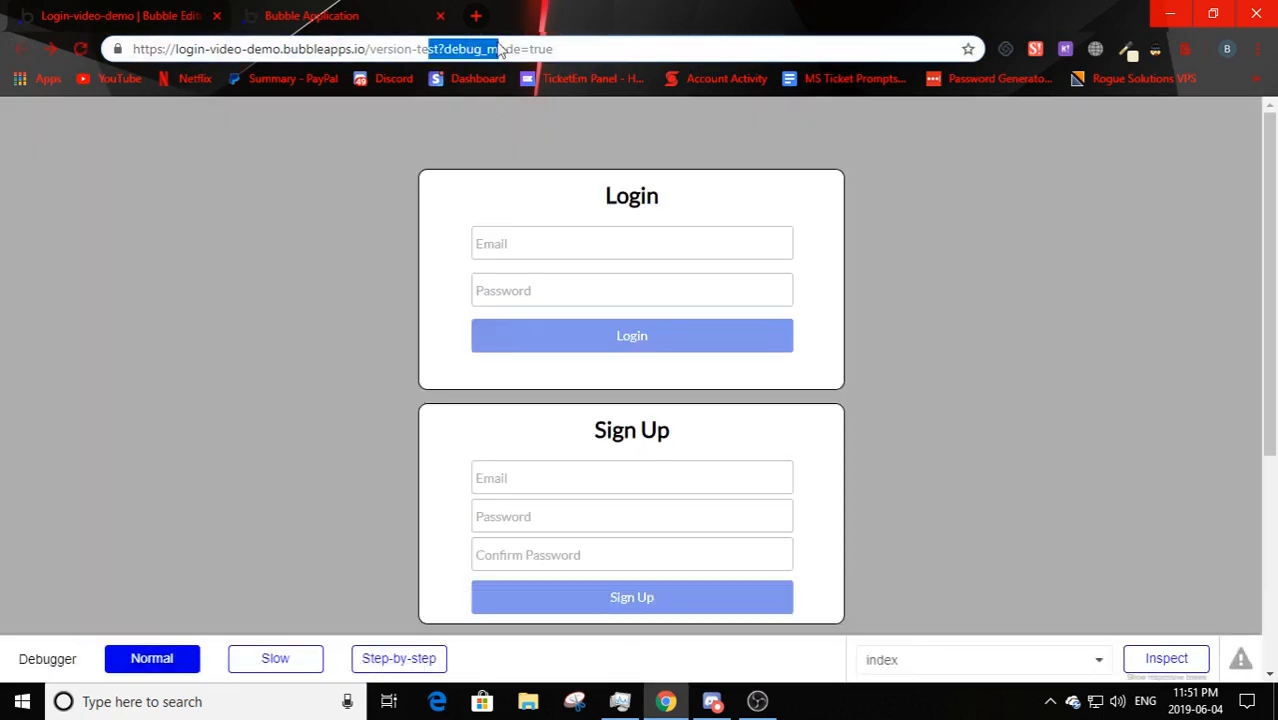
left_click(322, 182)
left_click(140, 12)
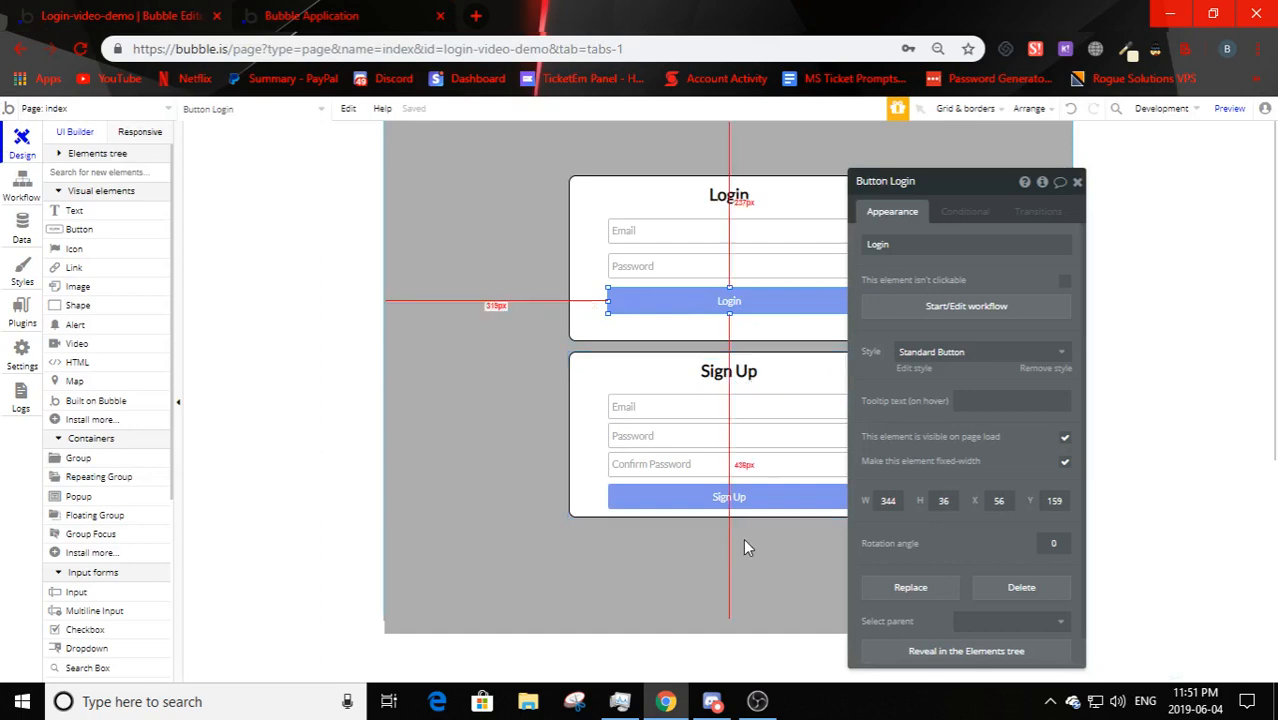
- Make the Sign Up group taller and shift its button and three inputs down
left_click(709, 515)
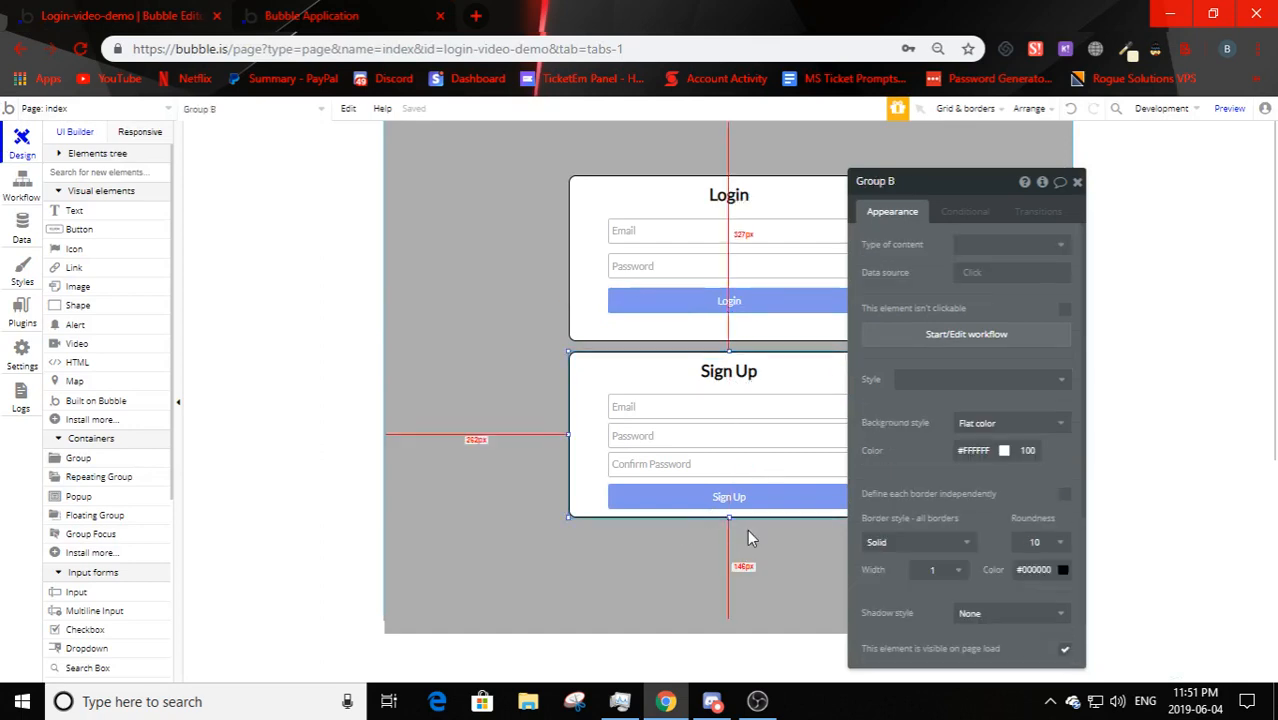
left_click_drag(730, 518, 727, 550)
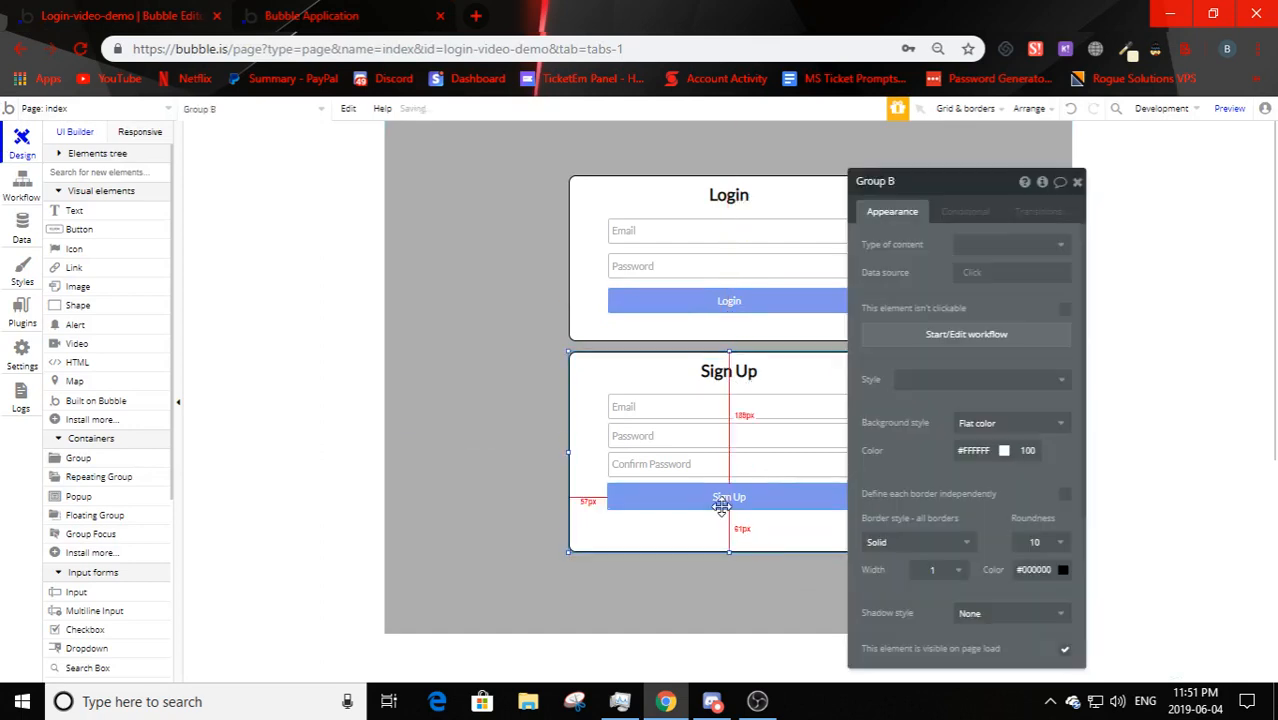
left_click(725, 514)
key("Down")
key("Down")
key("Down")
key("Down")
key("Down")
key("Down")
key("Down")
key("Down")
key("Down")
key("Down")
key("Down")
key("Down")
key("Down")
key("Down")
key("Down")
key("Down")
key("Down")
key("Down")
key("Down")
key("Down")
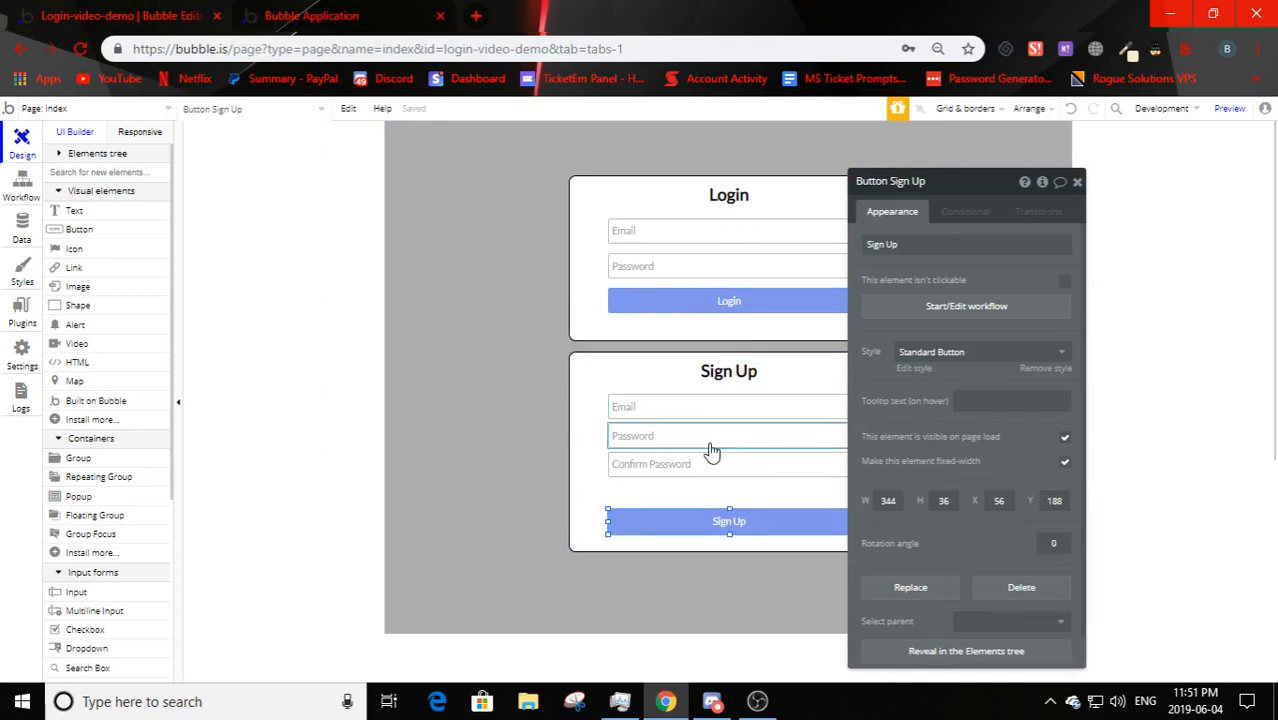
left_click(691, 498)
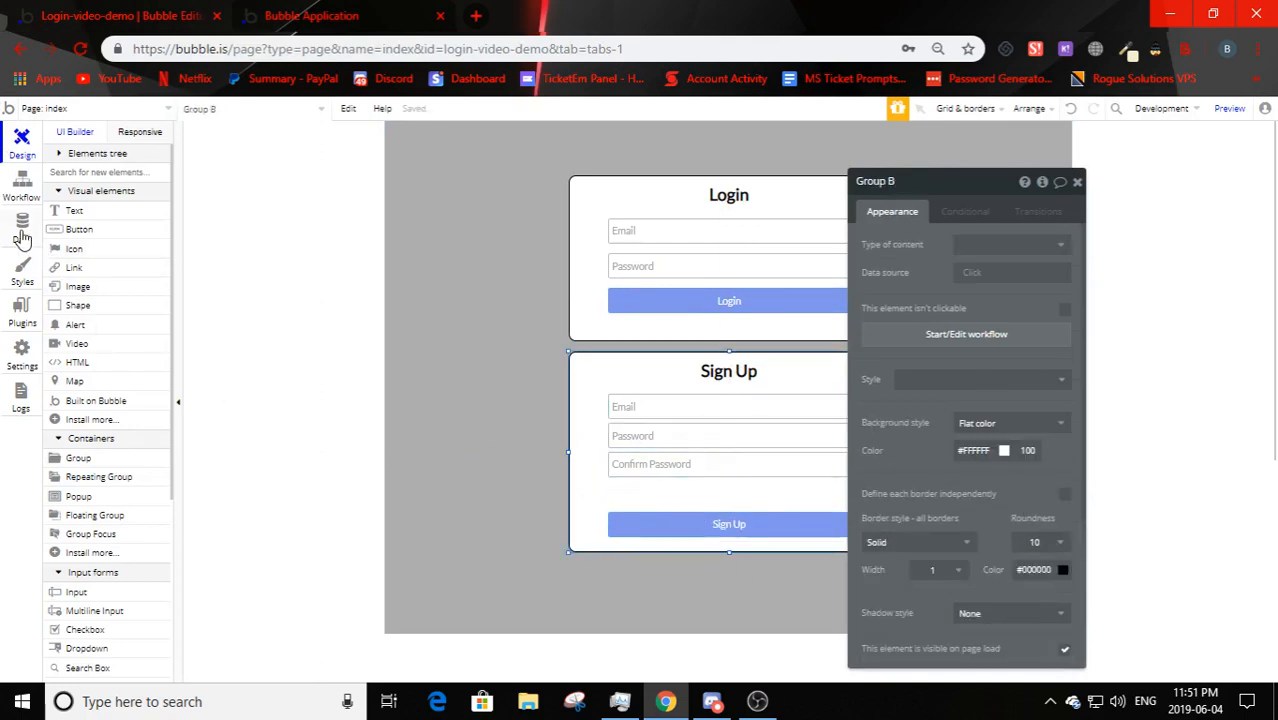
left_click(707, 465)
left_click(705, 443, "shift")
left_click(699, 407, "shift")
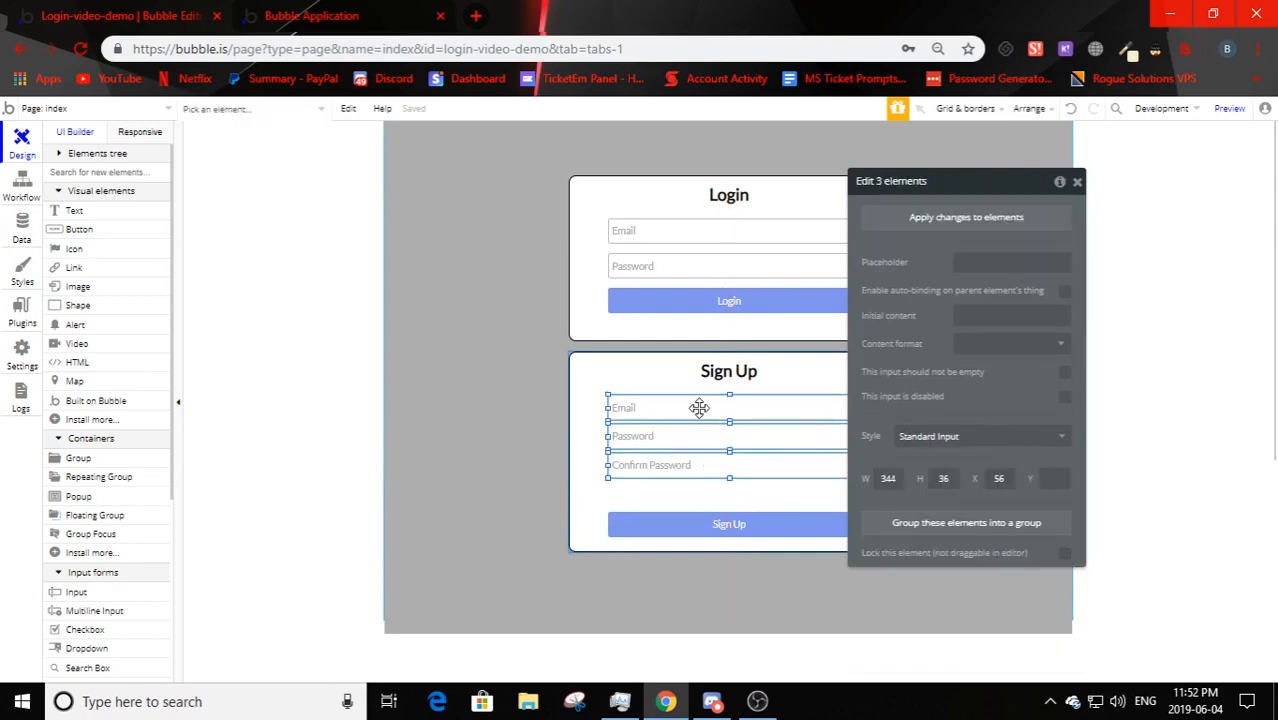
key("Down")
key("Down")
key("Down")
key("Down")
key("Down")
key("Down")
key("Down")
key("Down")
key("Down")
key("Down")
key("Down")
key("Down")
key("Down")
key("Down")
key("Down")
key("Down")
key("Down")
key("Down")
key("Down")
key("Down")
- Duplicate the sign-up Email input and place the copy above the original
left_click(705, 434)
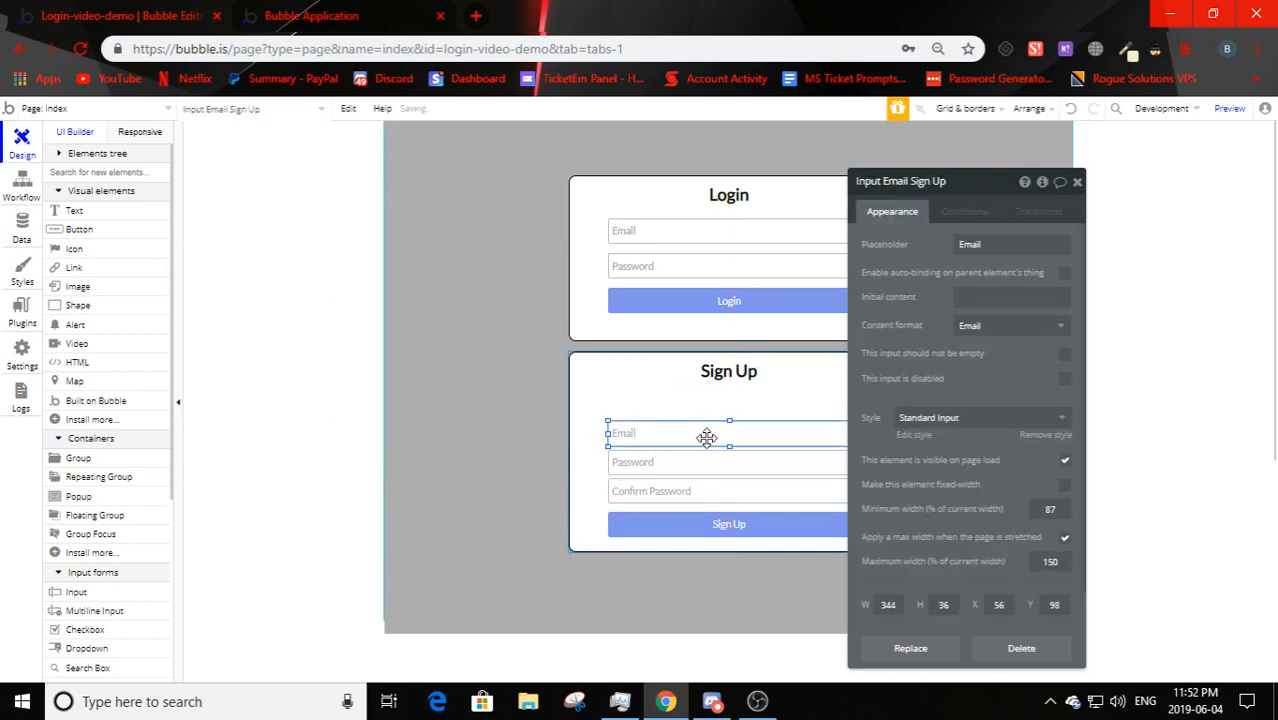
key("ctrl+c")
key("ctrl+v")
mouse_move(705, 434)
left_mouse_down()
mouse_move(701, 409)
mouse_move(707, 444)
left_mouse_up()
left_click(701, 409)
- Give the copied input placeholder 'Name' and Text content format
double_click(980, 248)
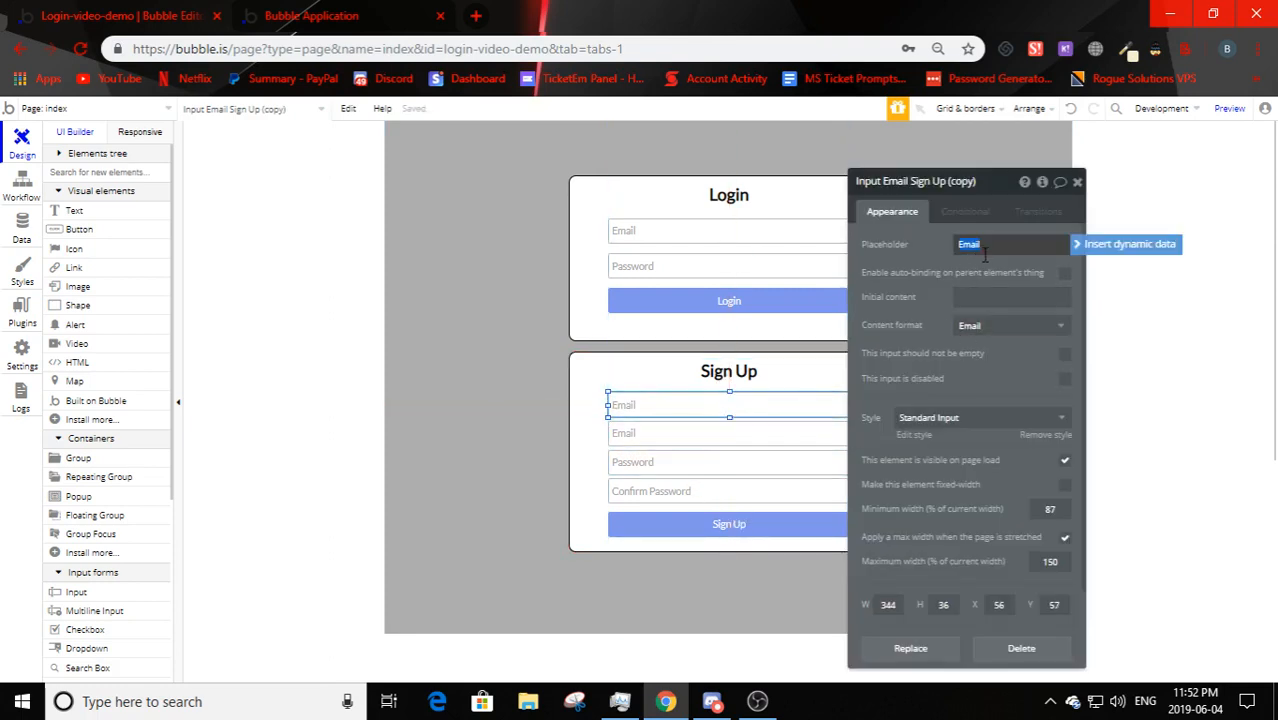
left_click(893, 331)
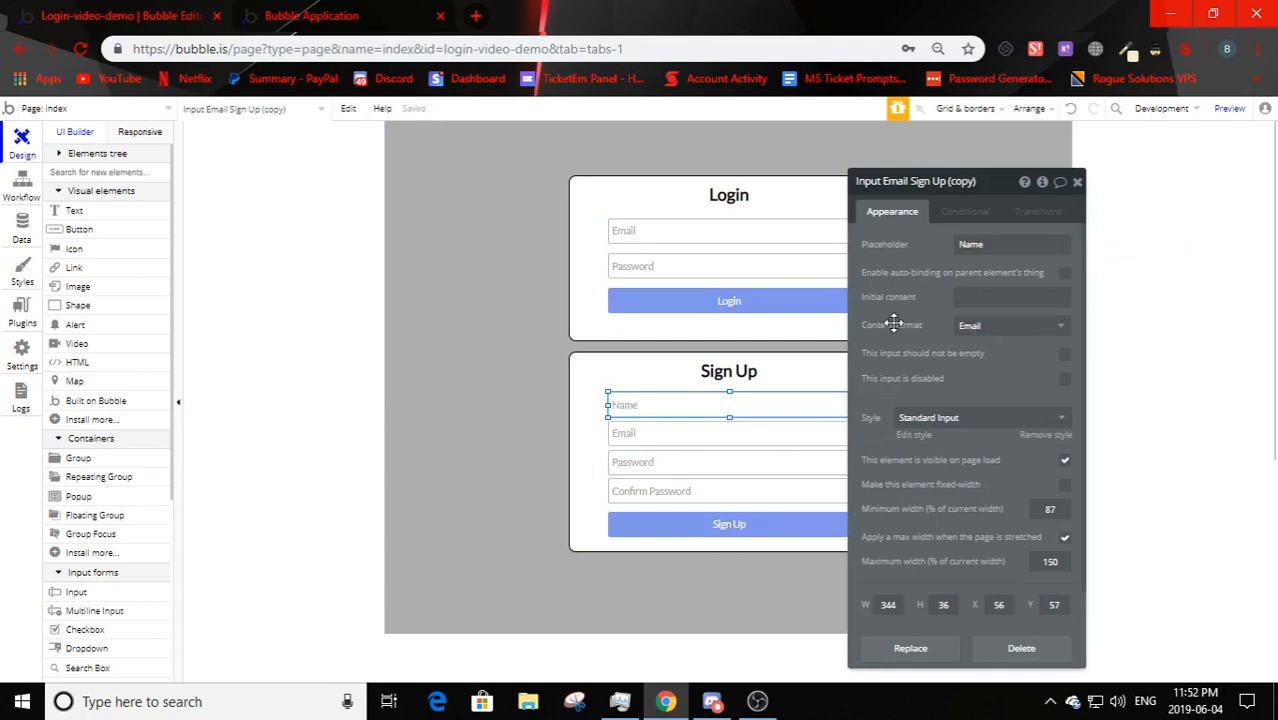
left_click(966, 331)
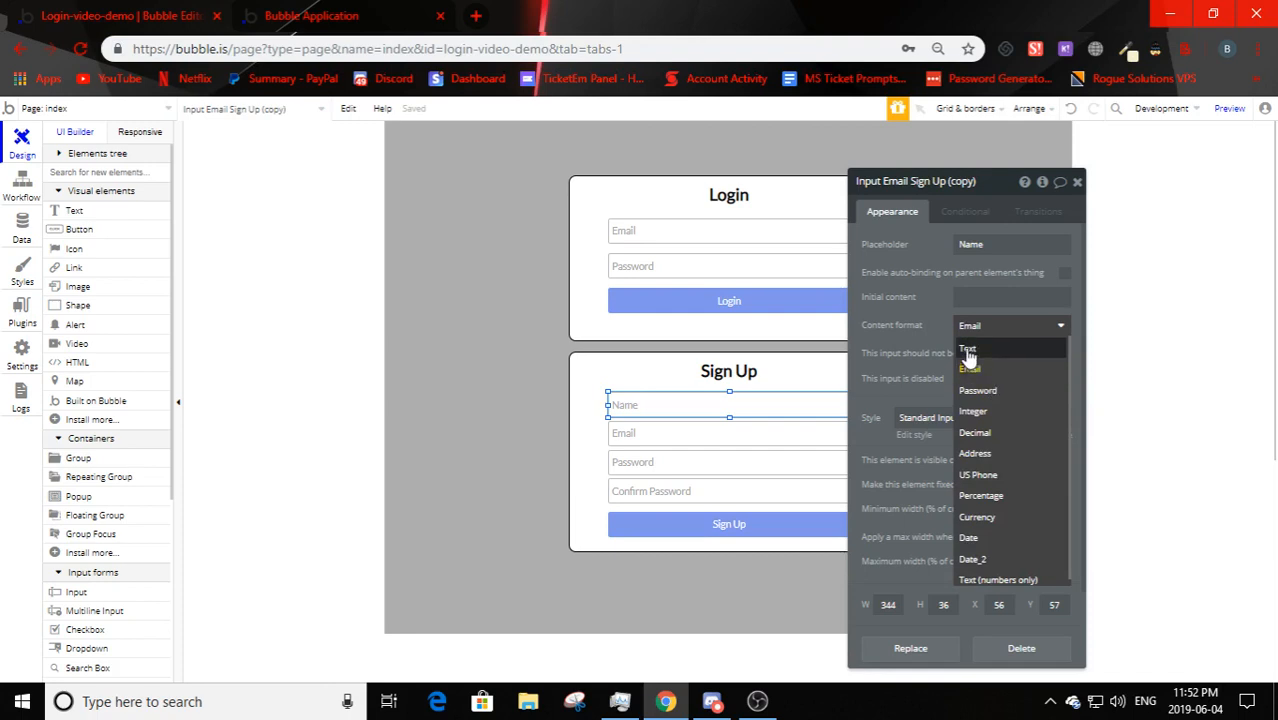
left_click(967, 350)
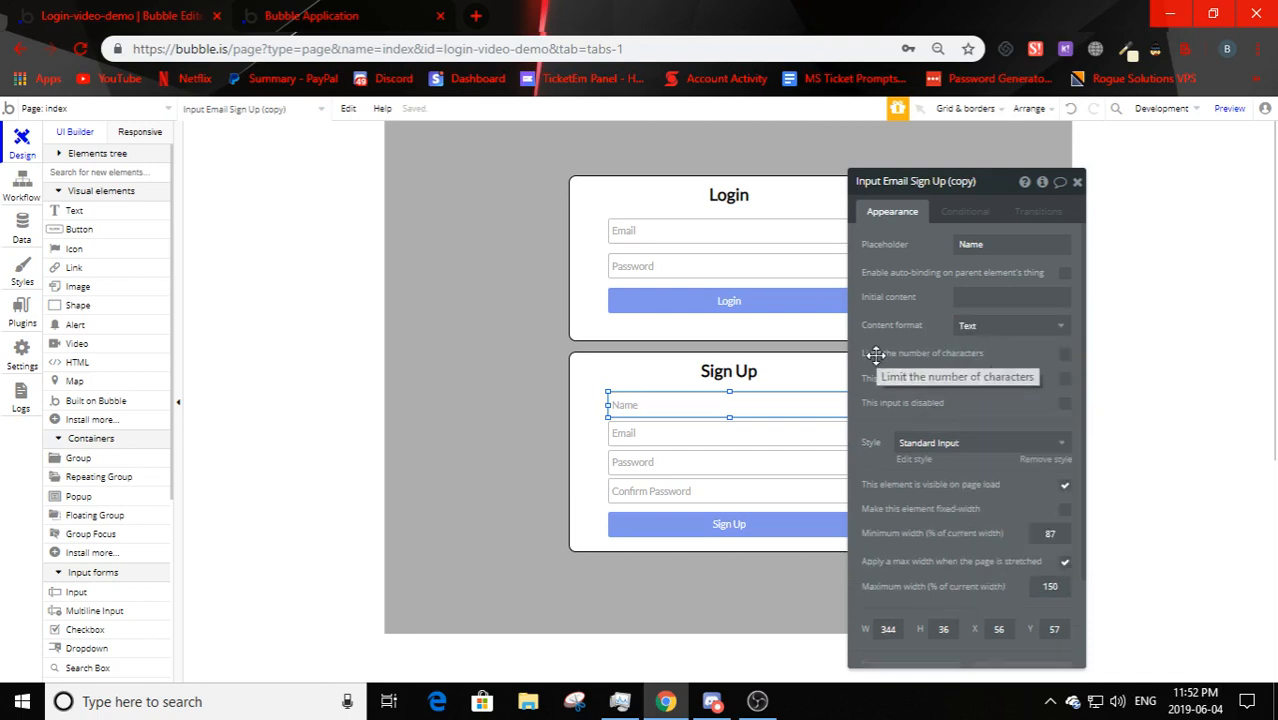
mouse_move(875, 355)
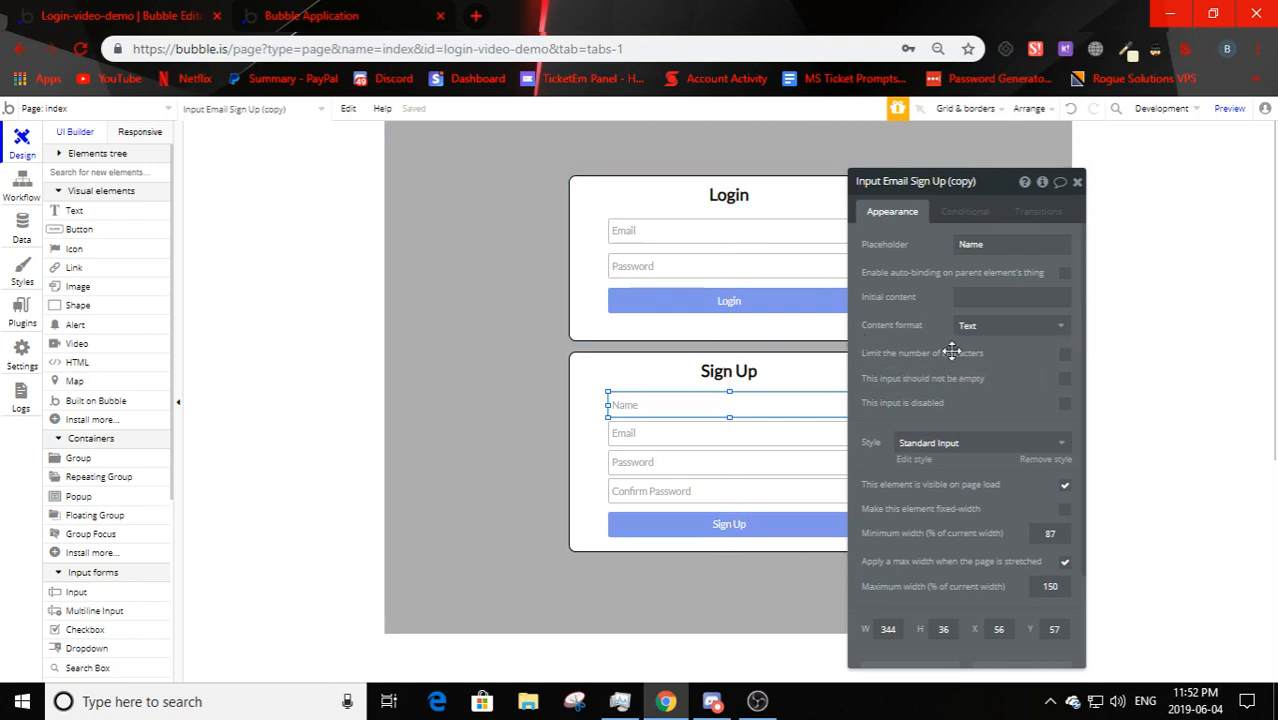
left_click(580, 418)
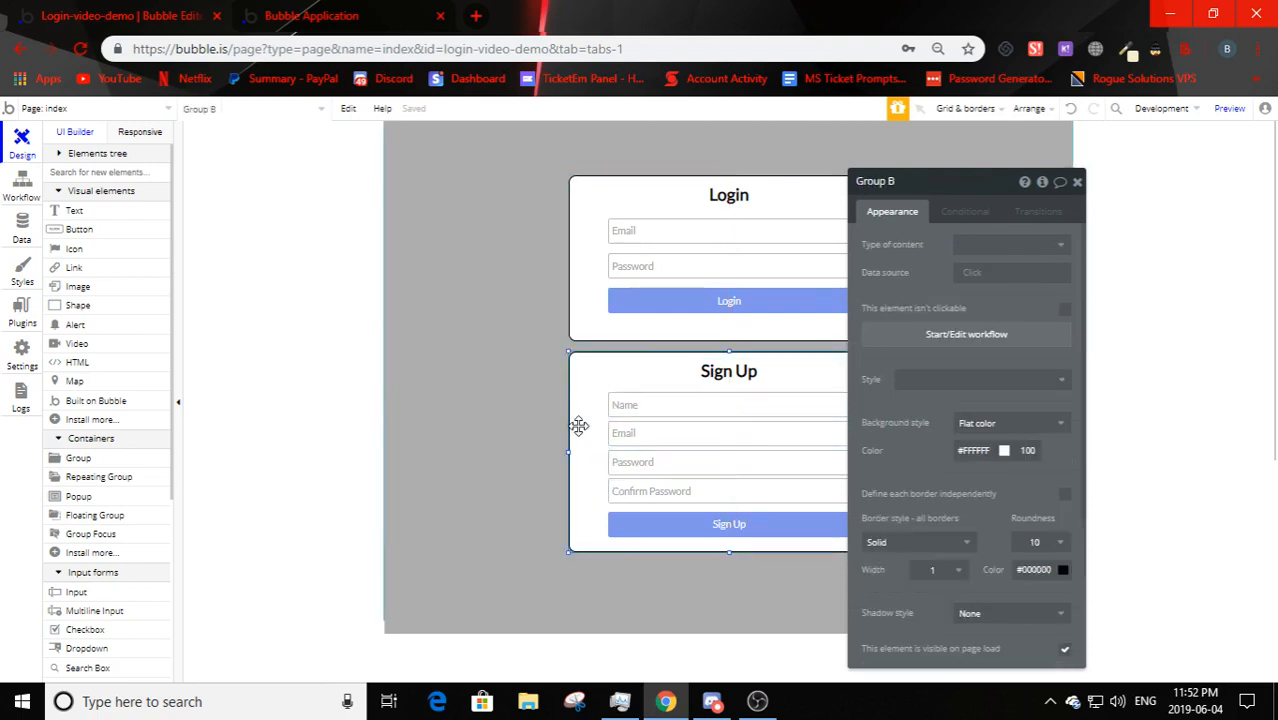
left_click(622, 405)
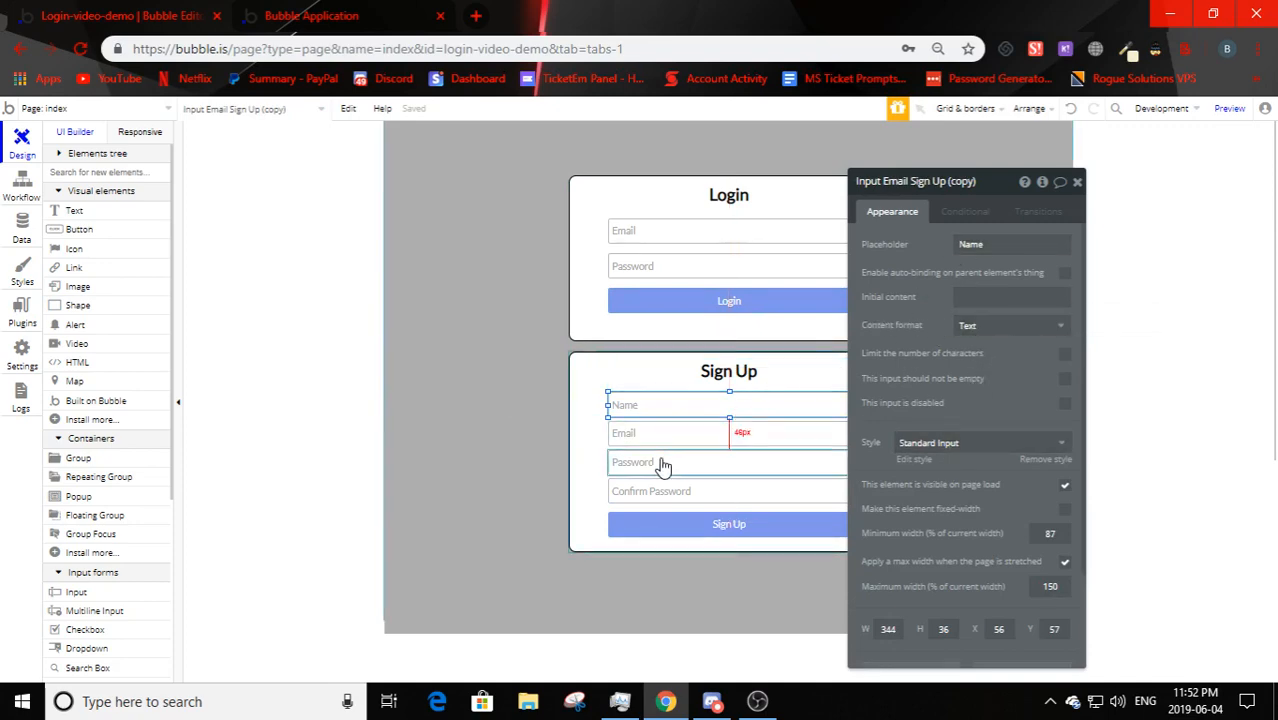
left_click(571, 437)
left_click(695, 530)
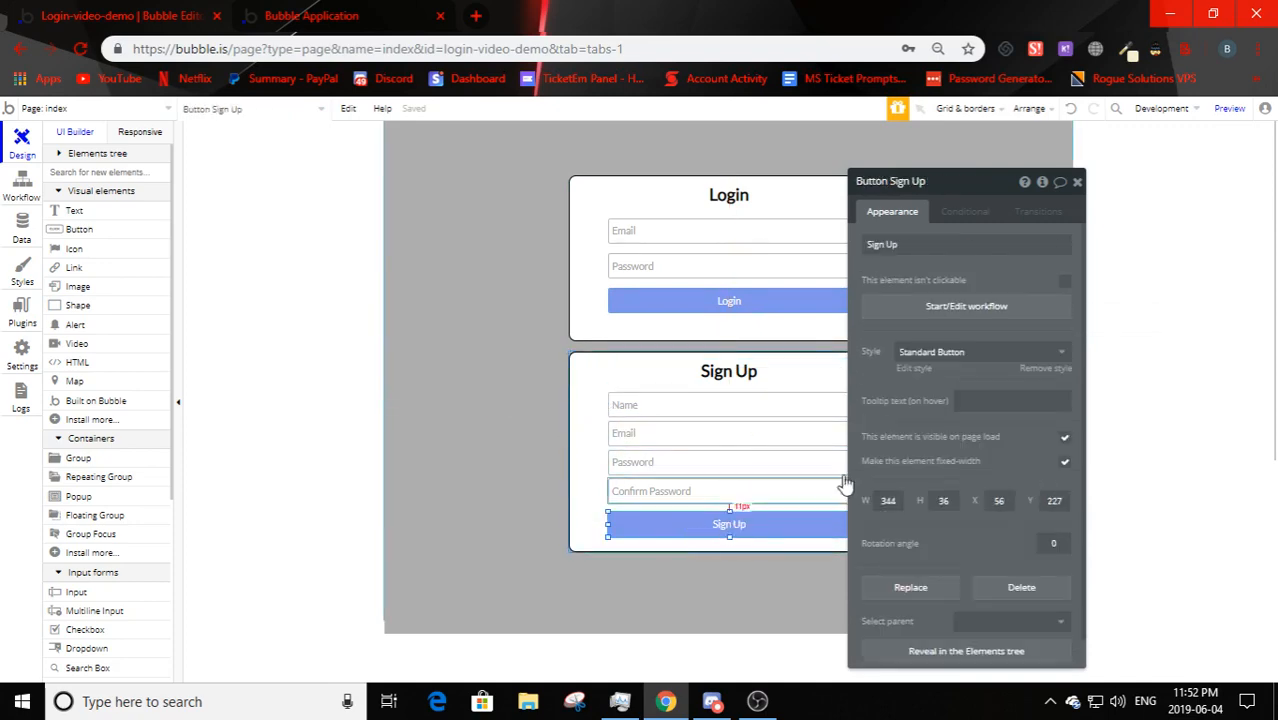
- Check the Sign the user up action's fields, then view the User type under Data
left_click(965, 308)
left_click(129, 290)
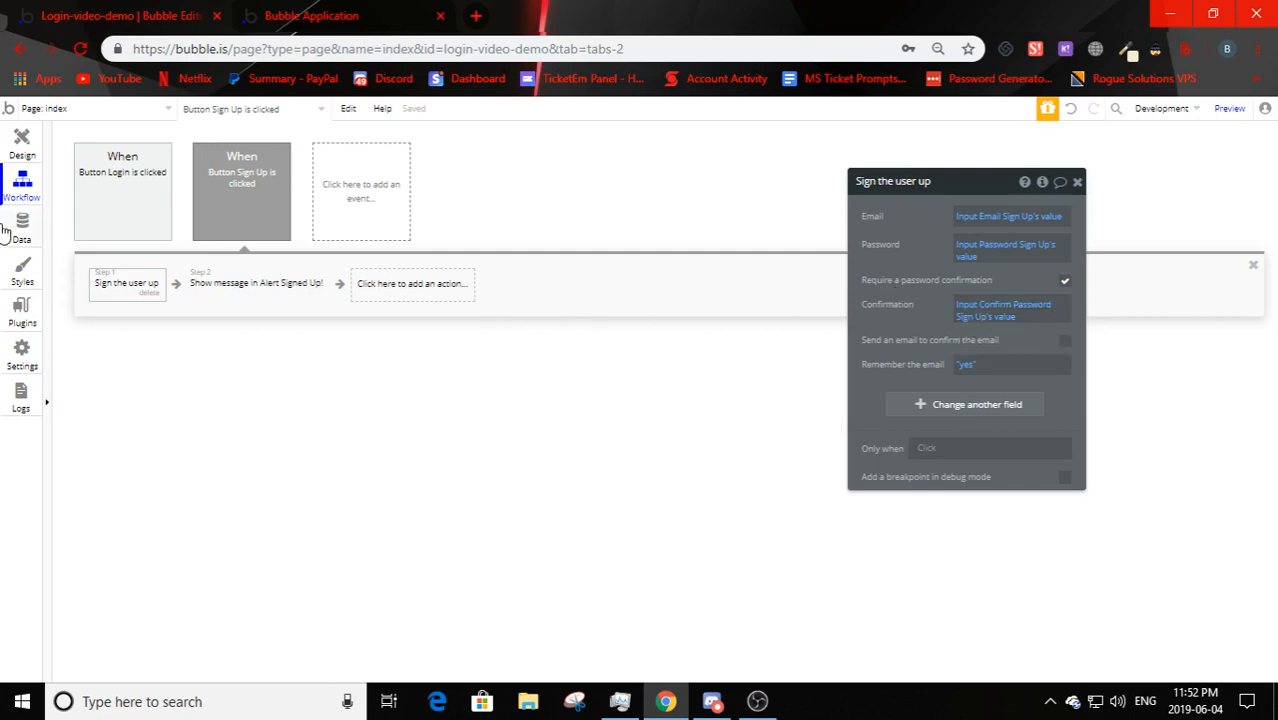
left_click(22, 145)
left_click(20, 226)
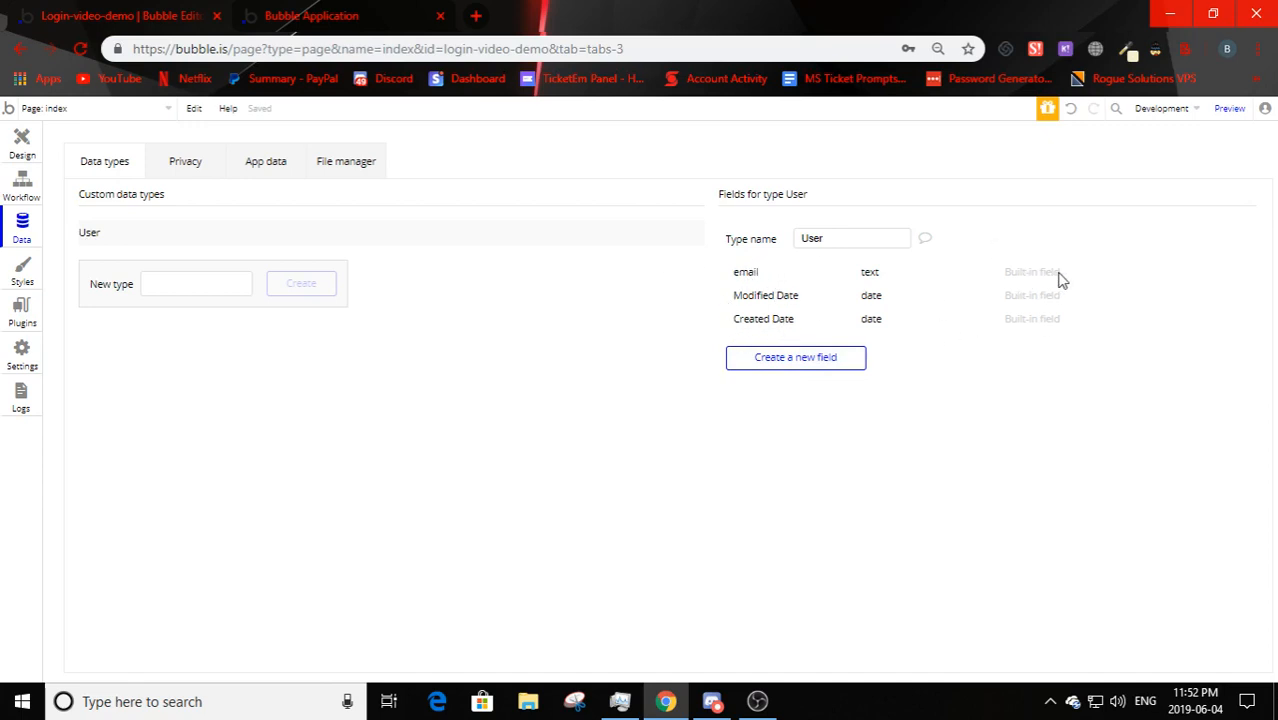
left_click(841, 238)
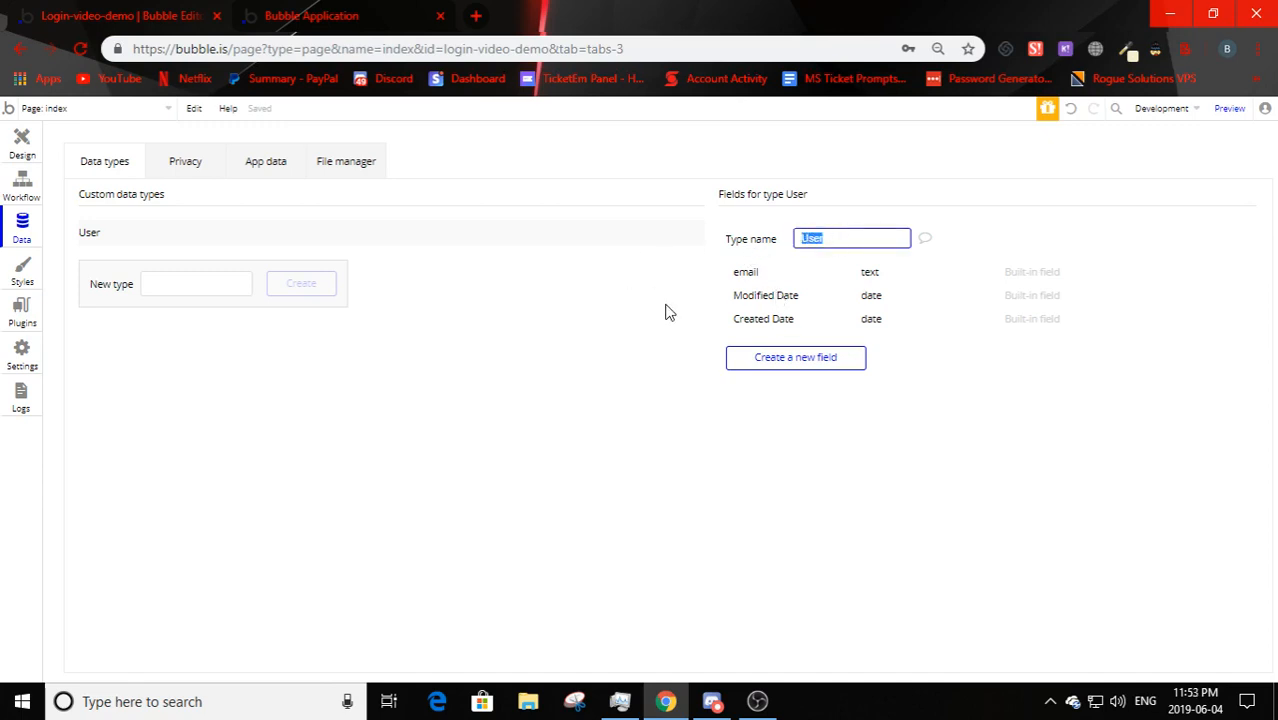
left_click(831, 240)
left_click(804, 303)
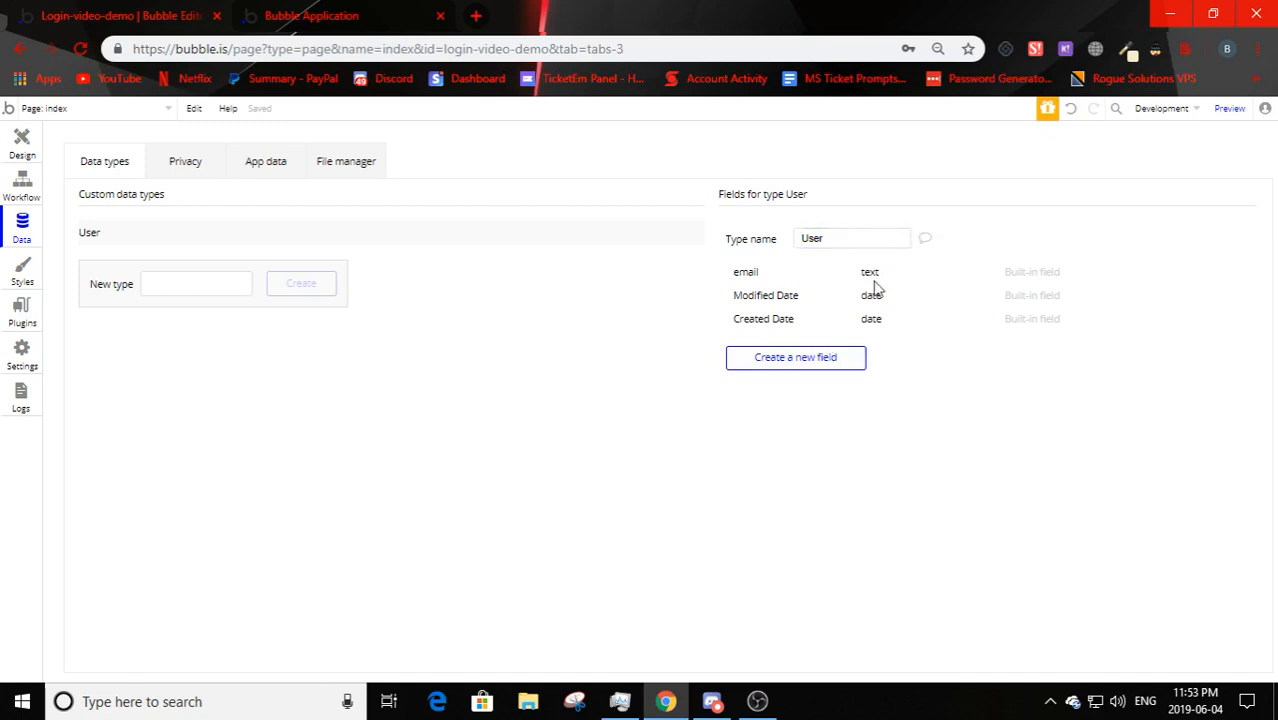
left_click(855, 241)
double_click(828, 237)
left_click(824, 237)
- Create a text-type field named Name on the User data type
left_click(808, 362)
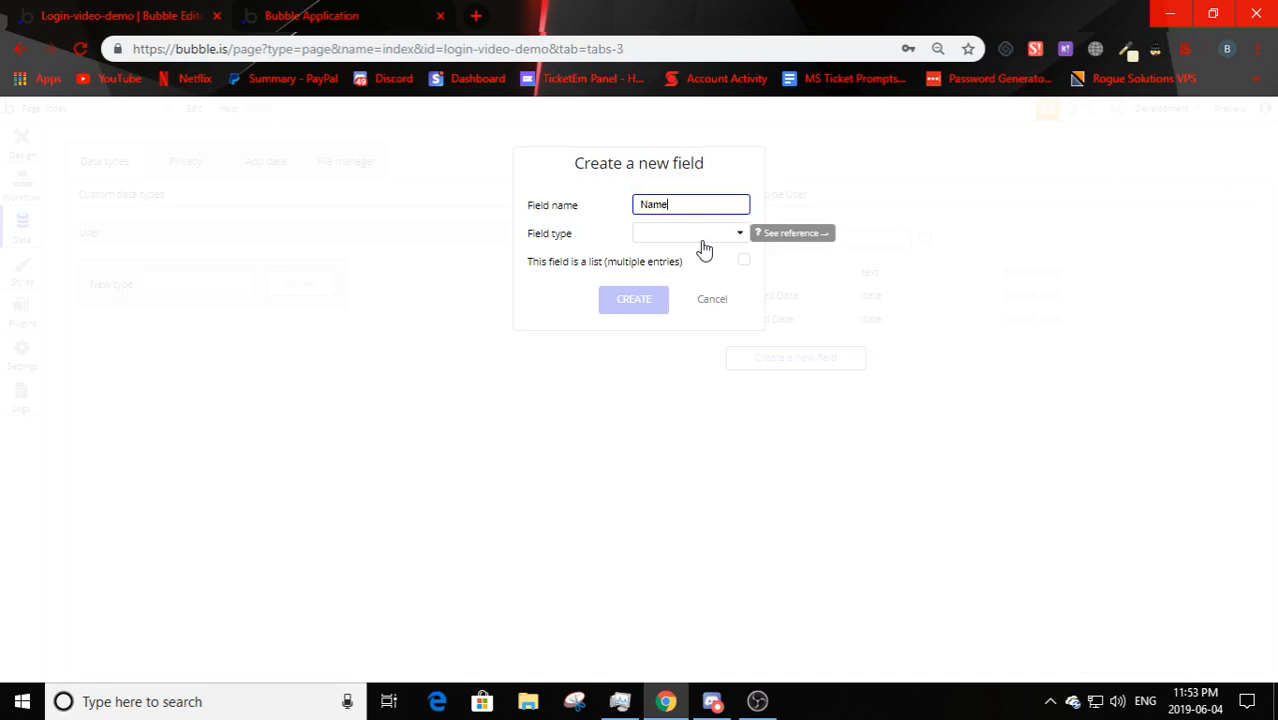
left_click(686, 244)
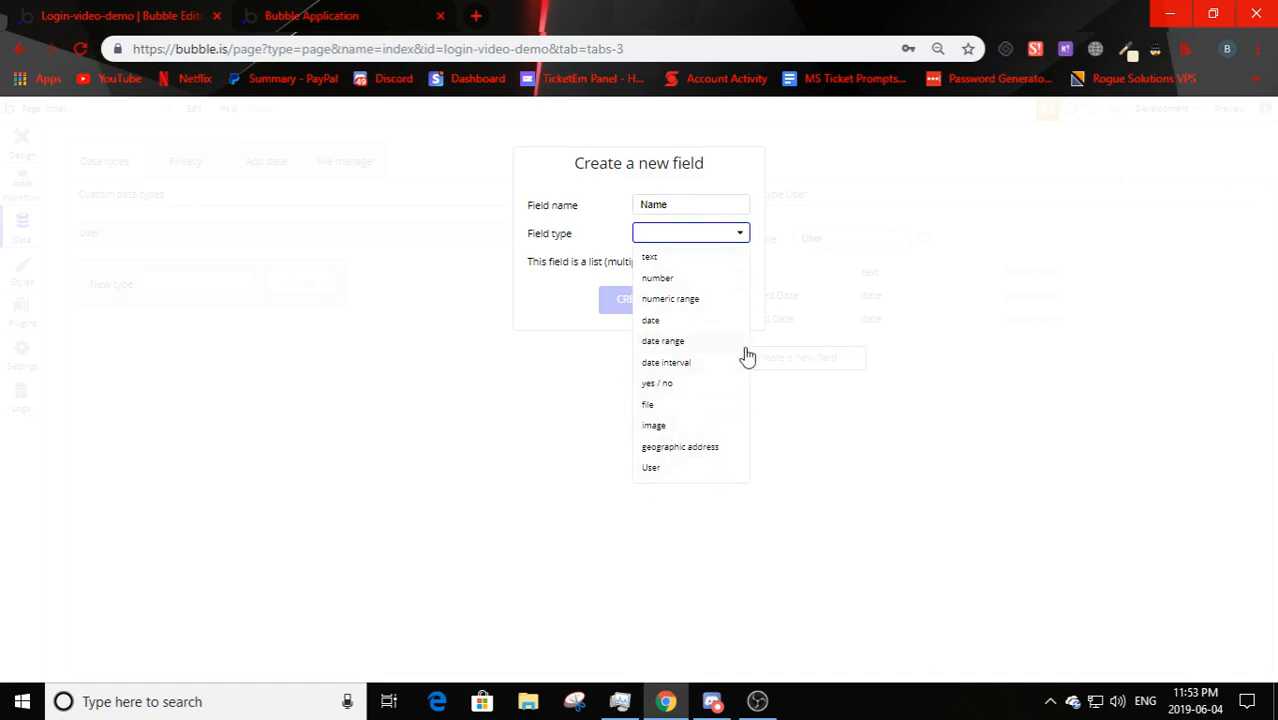
left_click(650, 259)
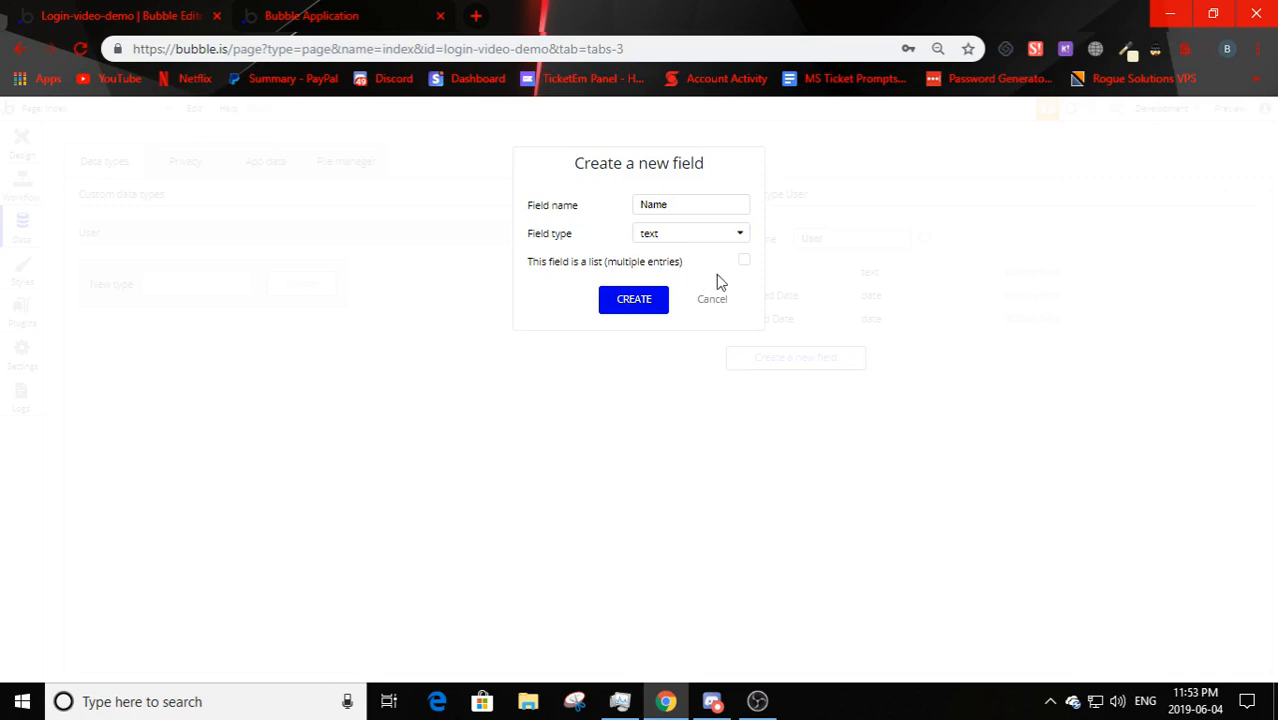
left_click(653, 302)
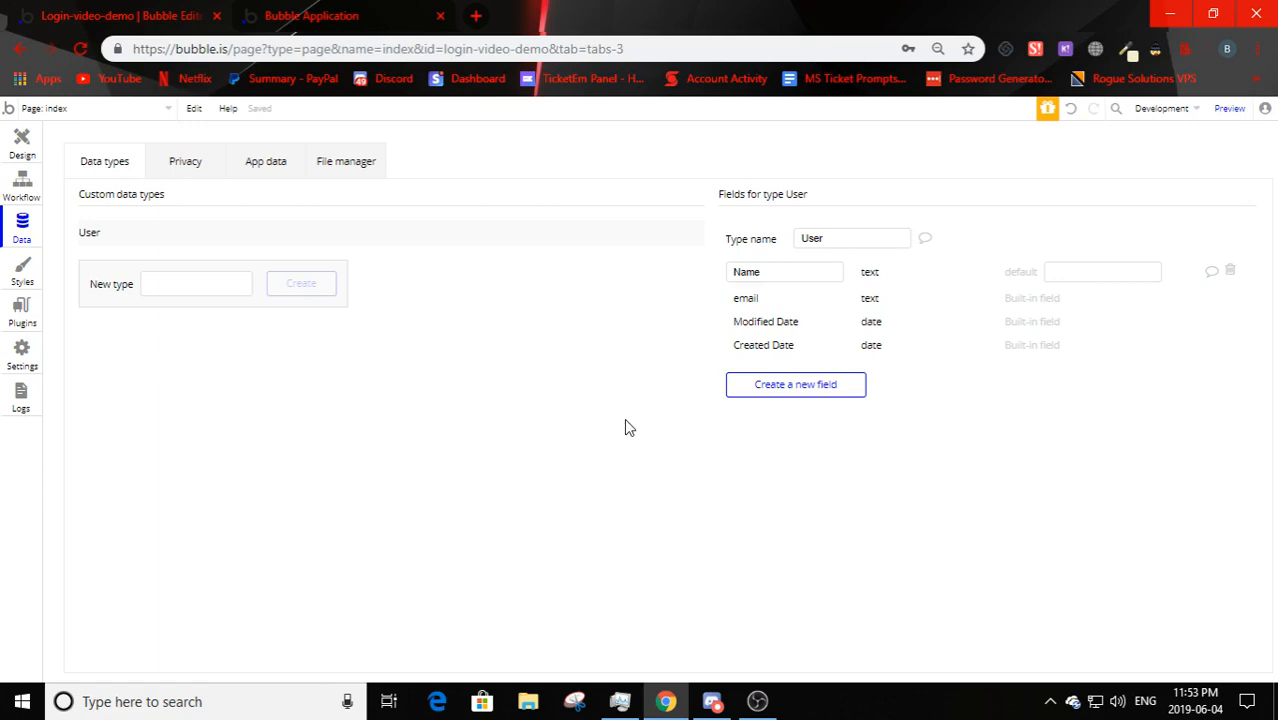
- Revisit the User type to check the Name field, cancelling extra new-field forms
left_click(15, 150)
left_click(21, 232)
left_click(796, 385)
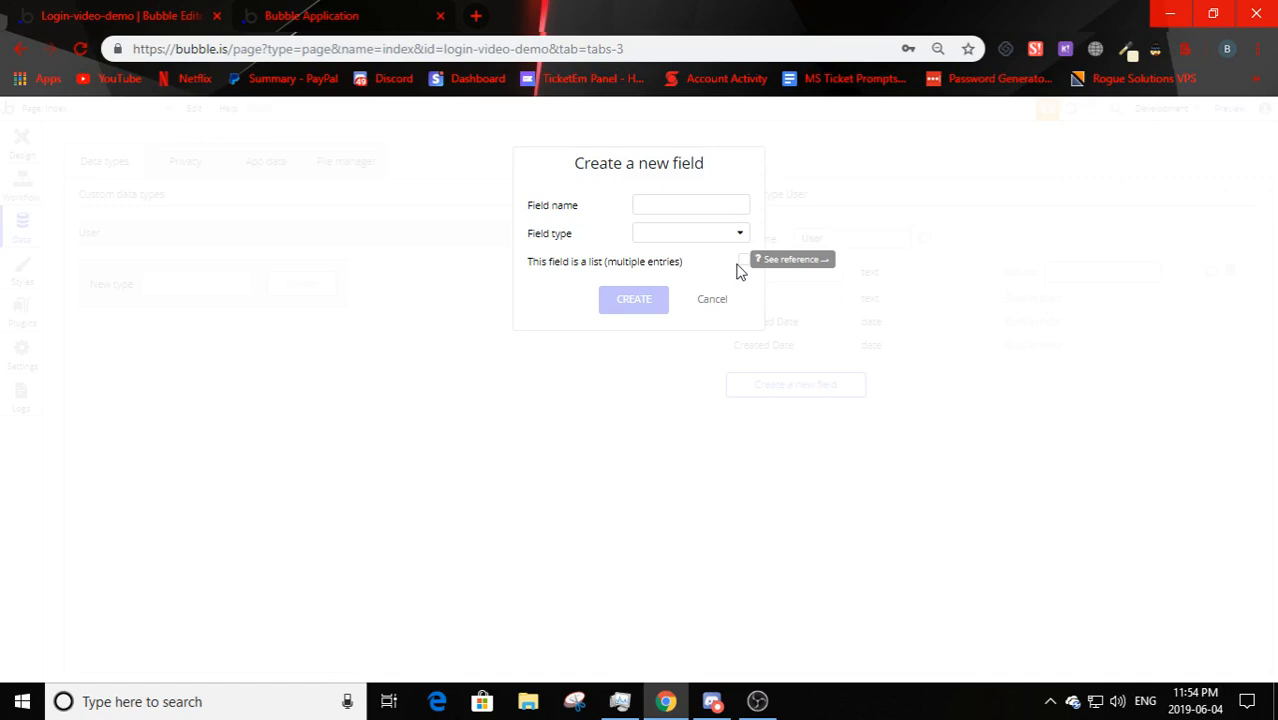
left_click(714, 301)
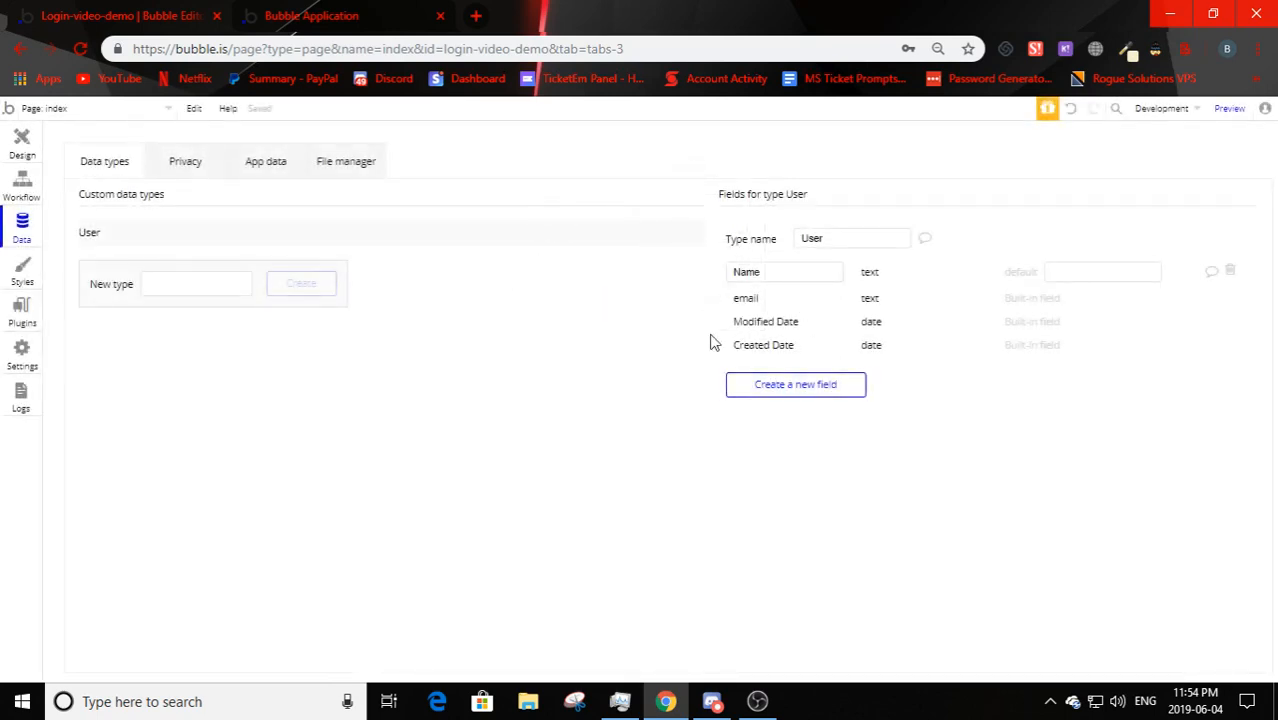
left_click(835, 387)
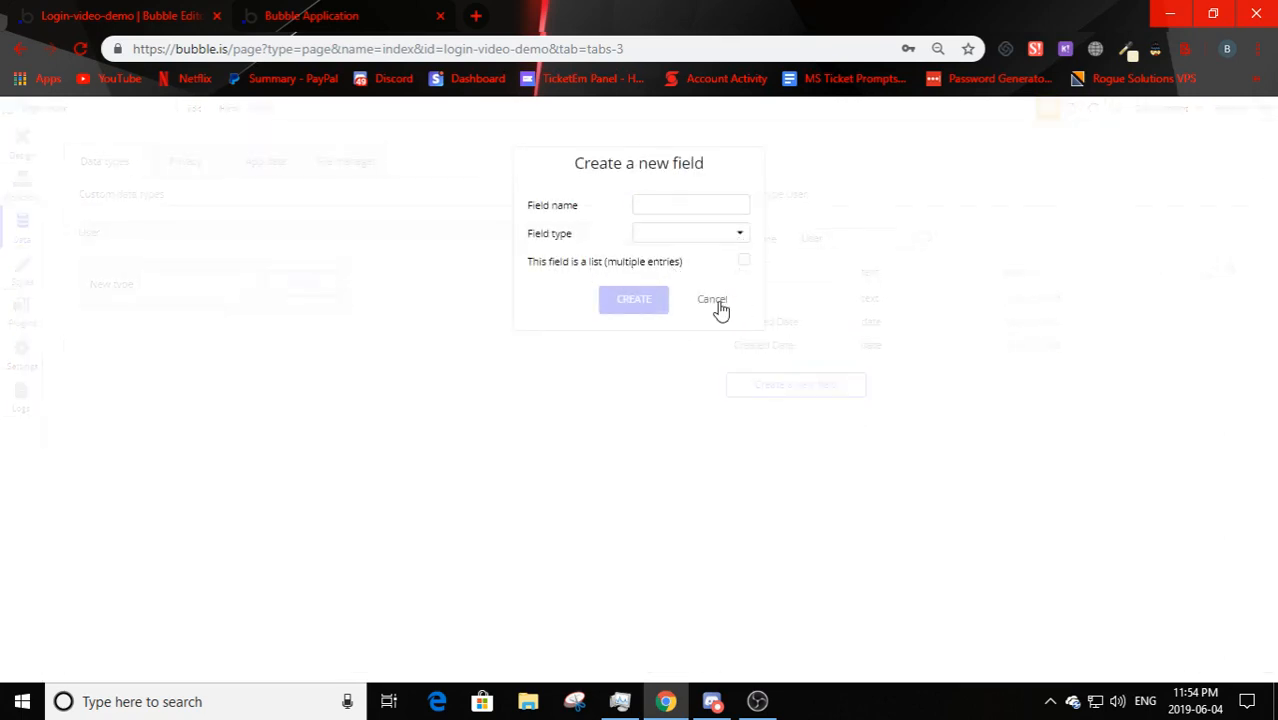
left_click(714, 301)
left_click(756, 268)
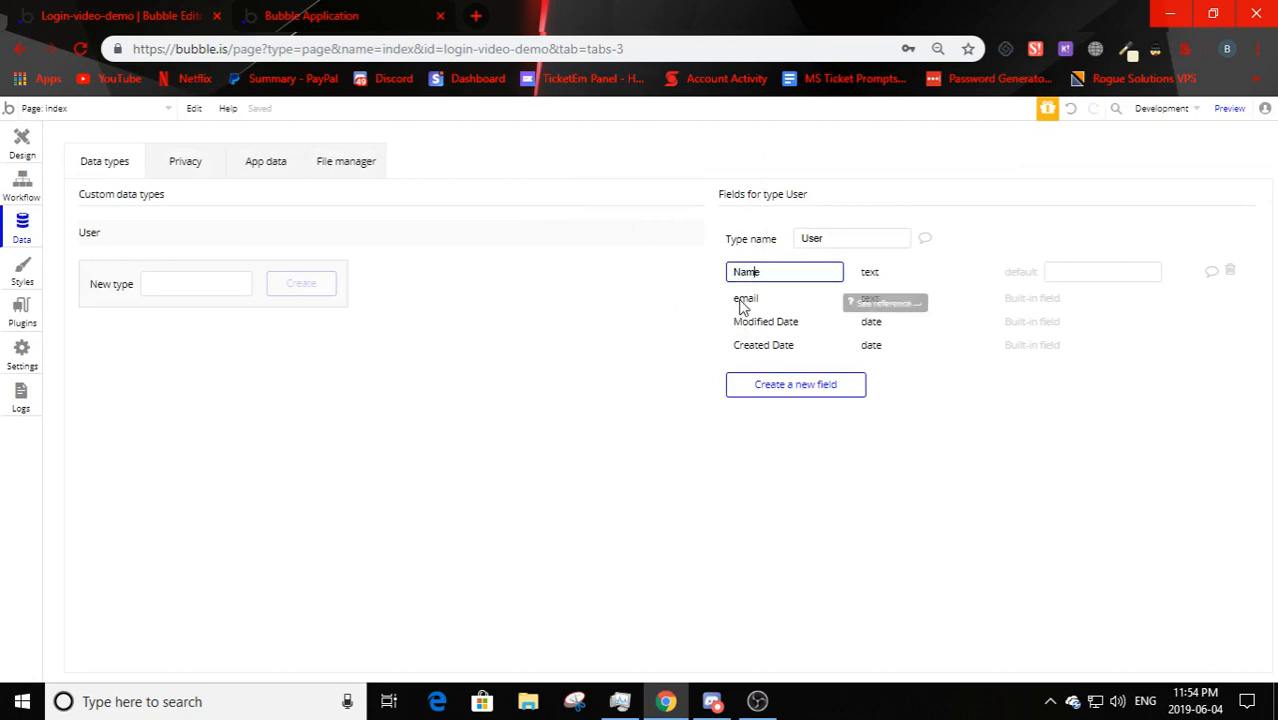
left_click(583, 393)
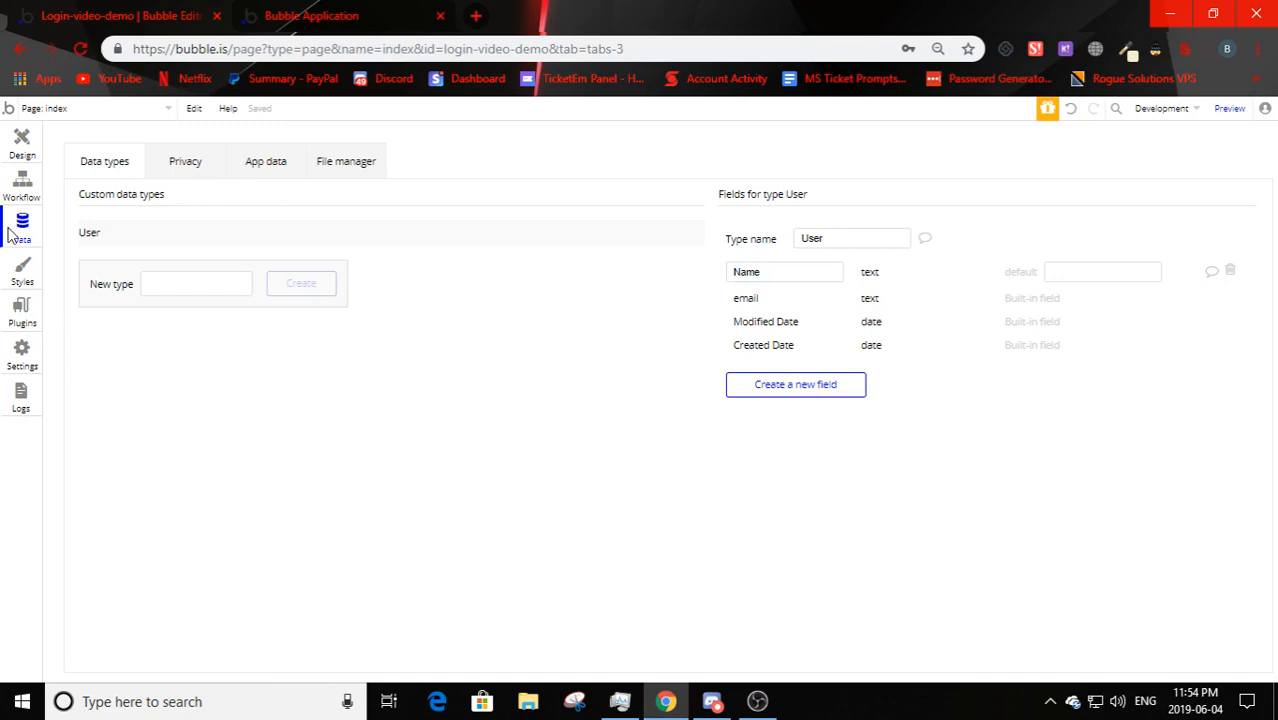
left_click_drag(816, 282, 708, 285)
left_click(708, 285)
- Rename the sign-up Name input element to 'Input Name Sign Up', then open Button Sign Up's workflow
left_click(16, 160)
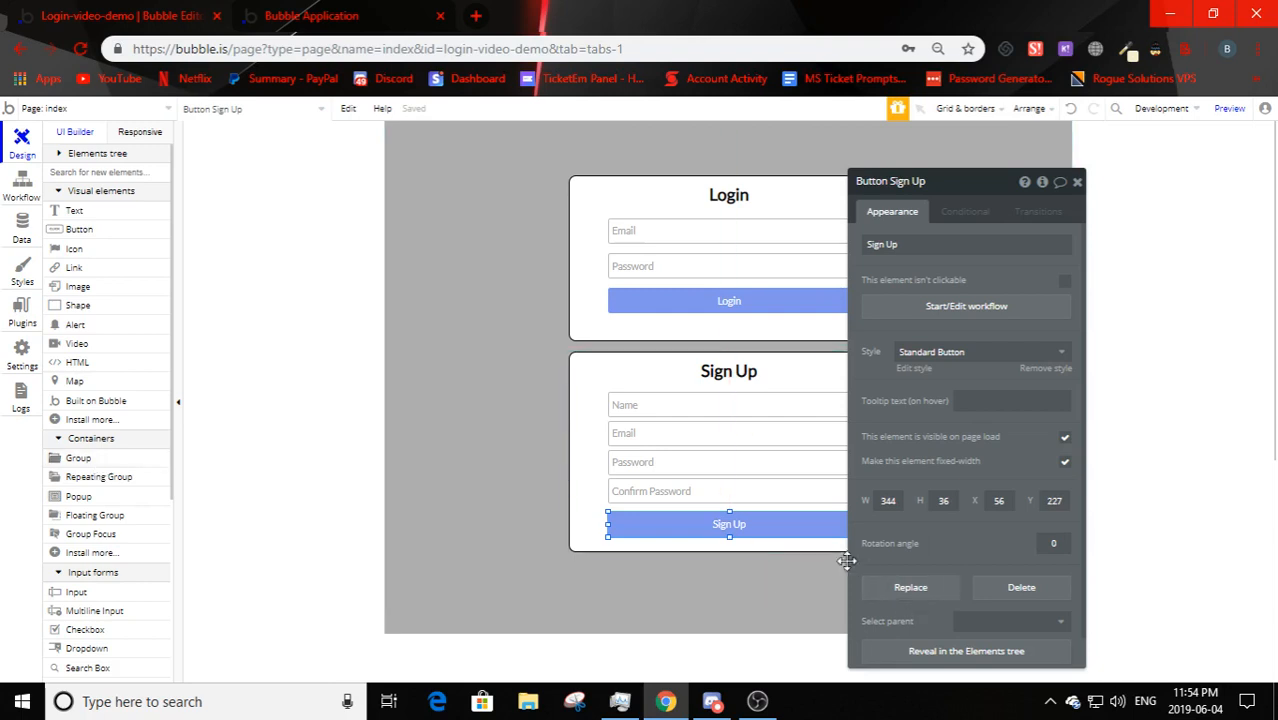
left_click(650, 405)
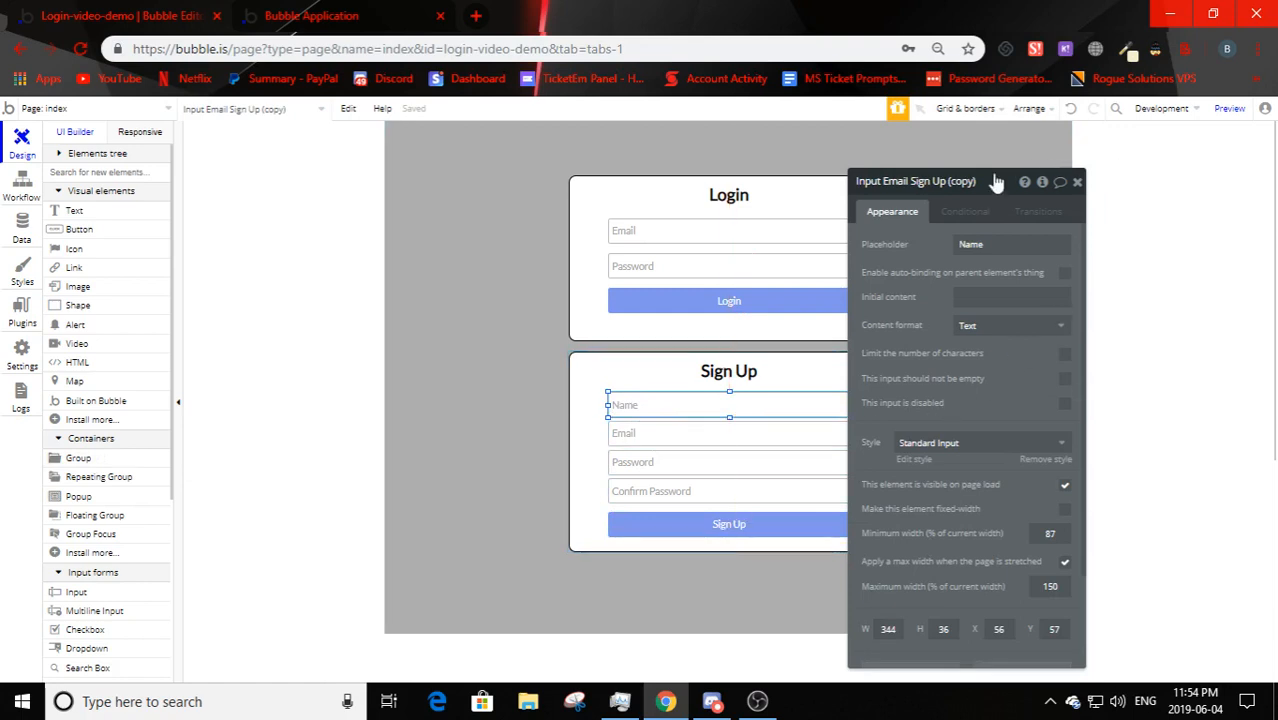
left_click_drag(980, 181, 890, 181)
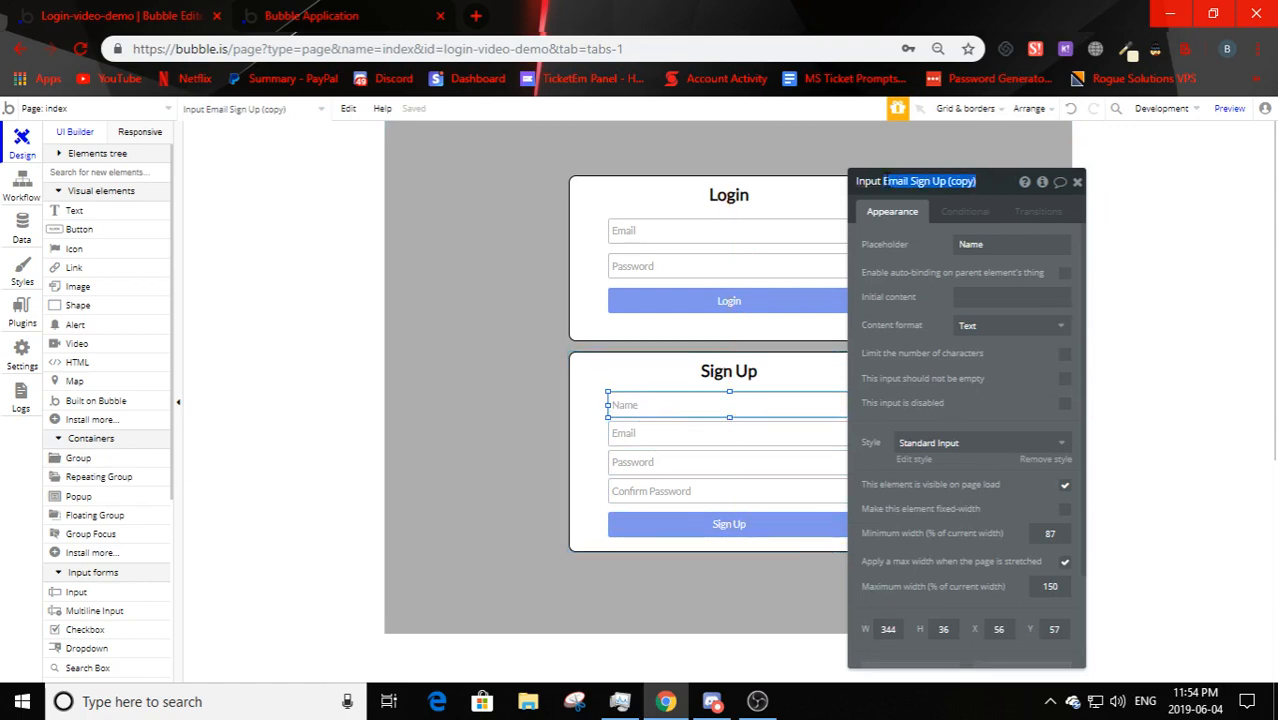
type("Name")
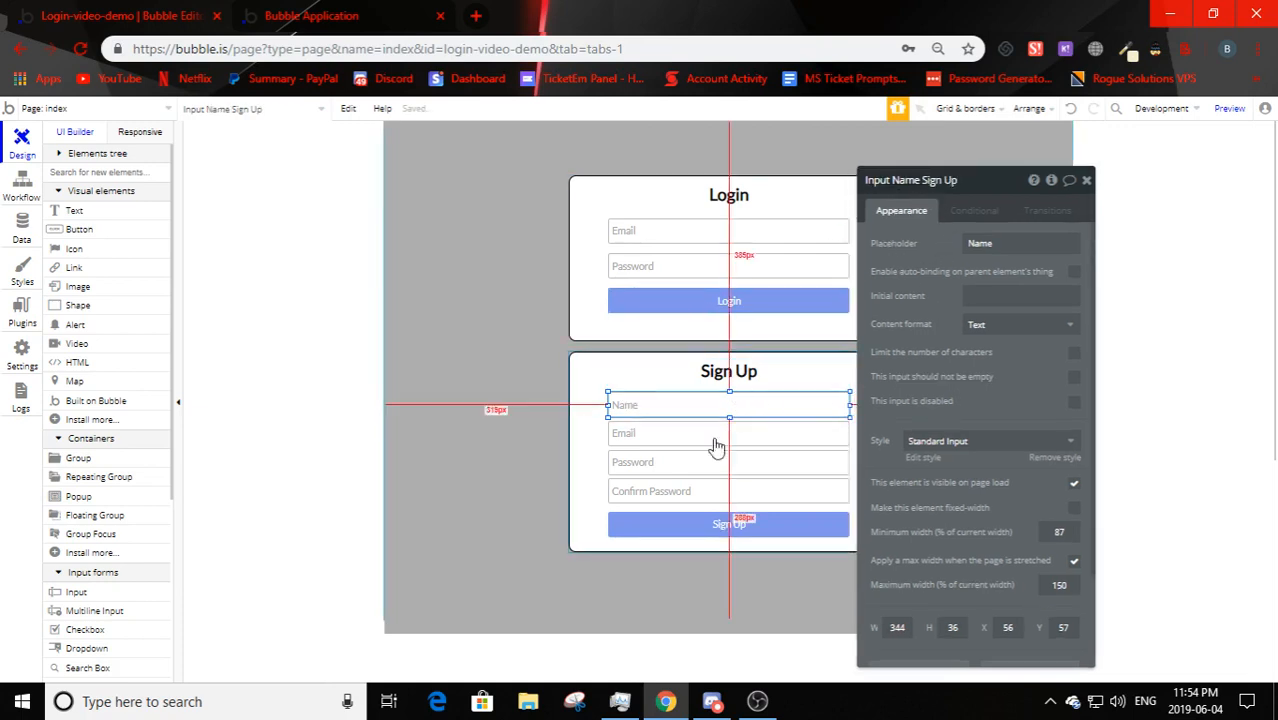
left_click(719, 522)
left_click(996, 308)
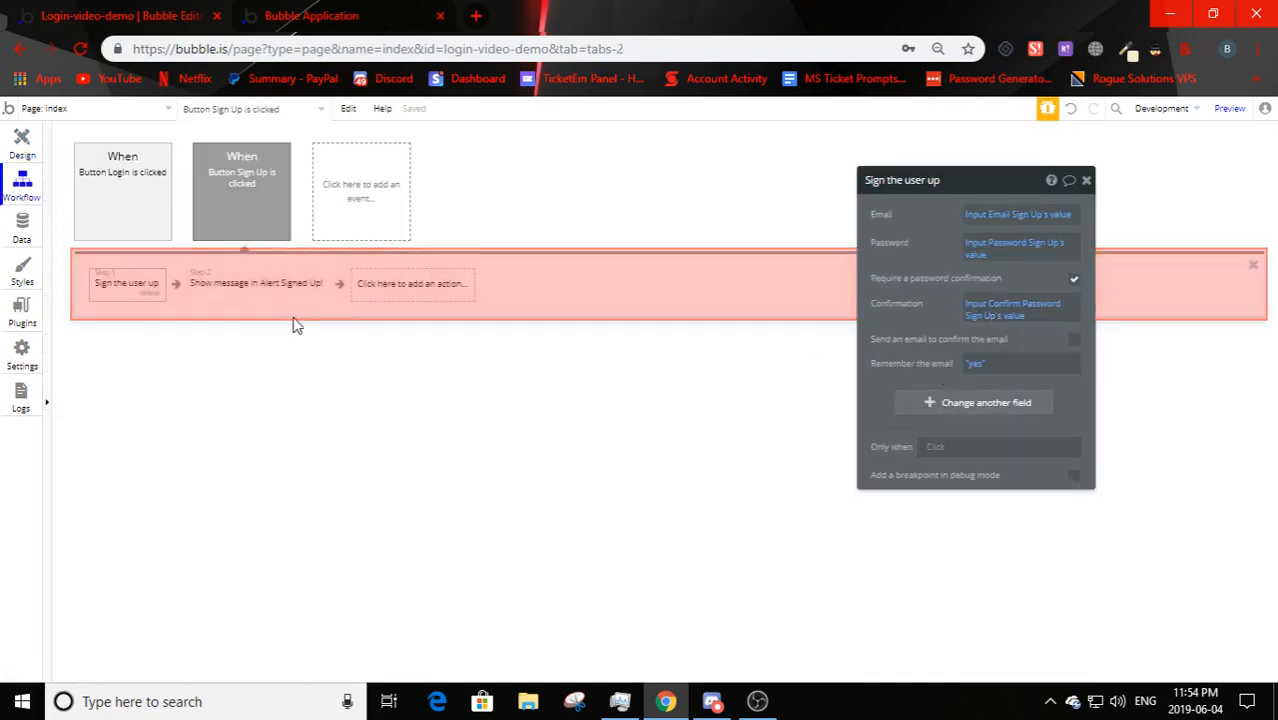
- Add a Name field entry to the Sign the user up action
left_click(556, 346)
left_click(126, 288)
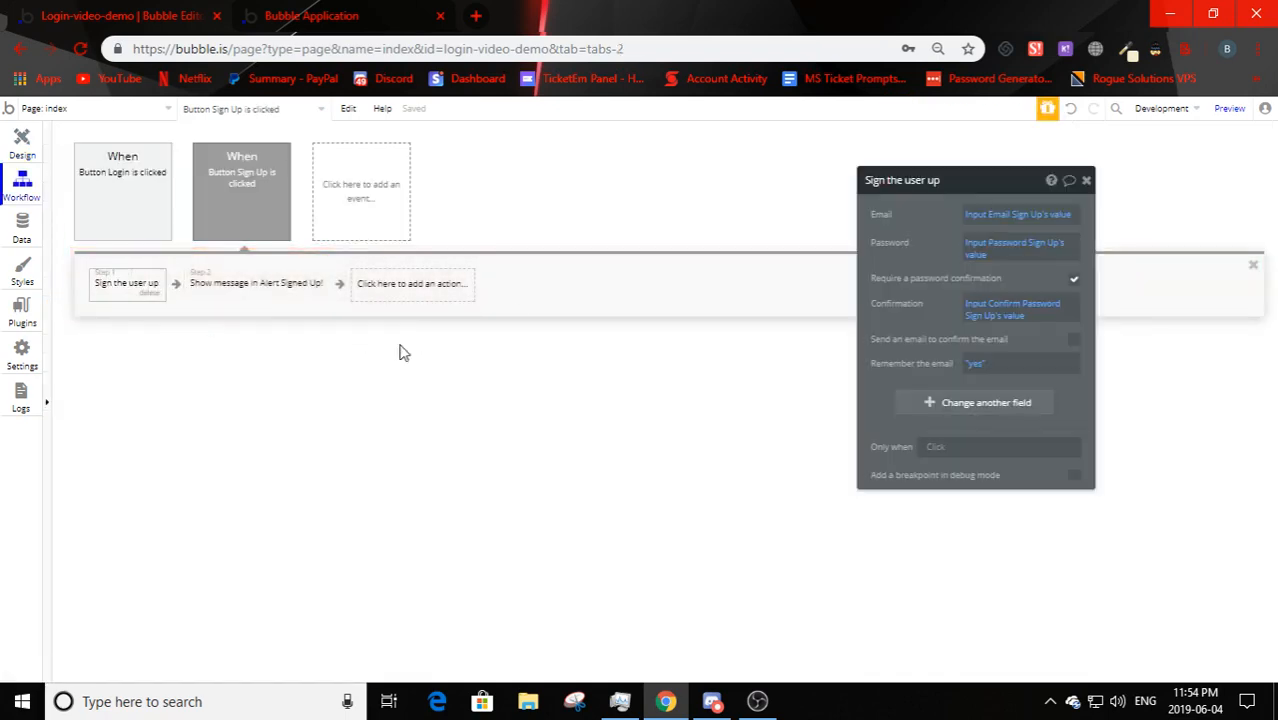
mouse_move(898, 306)
left_click(991, 404)
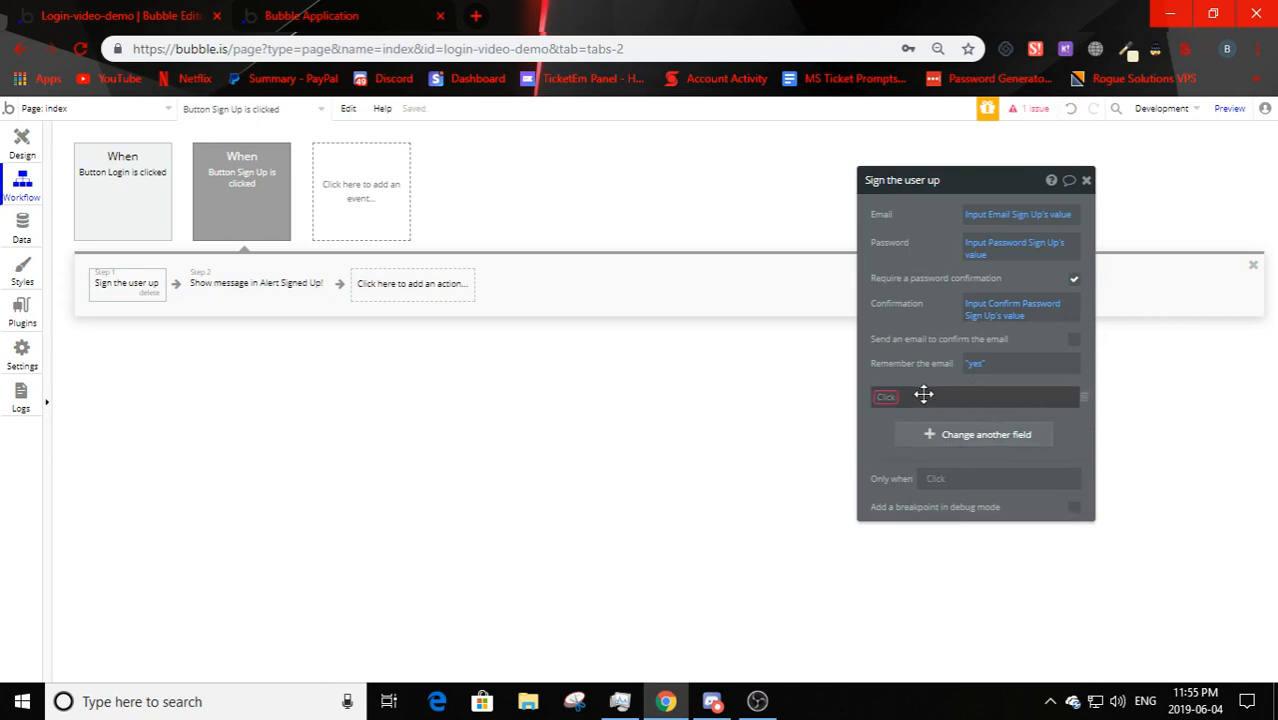
left_click(889, 398)
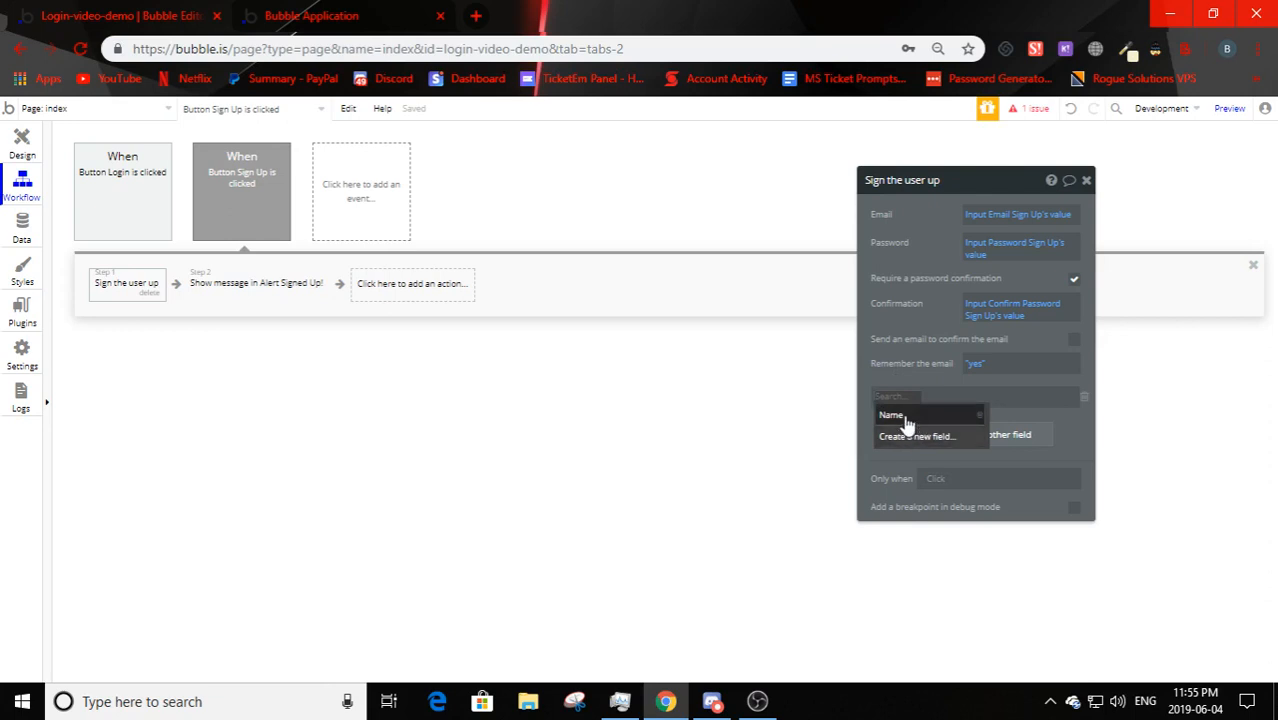
left_click(905, 416)
- Set the Name value to Input Name Sign Up's value via dynamic data
left_click(910, 400)
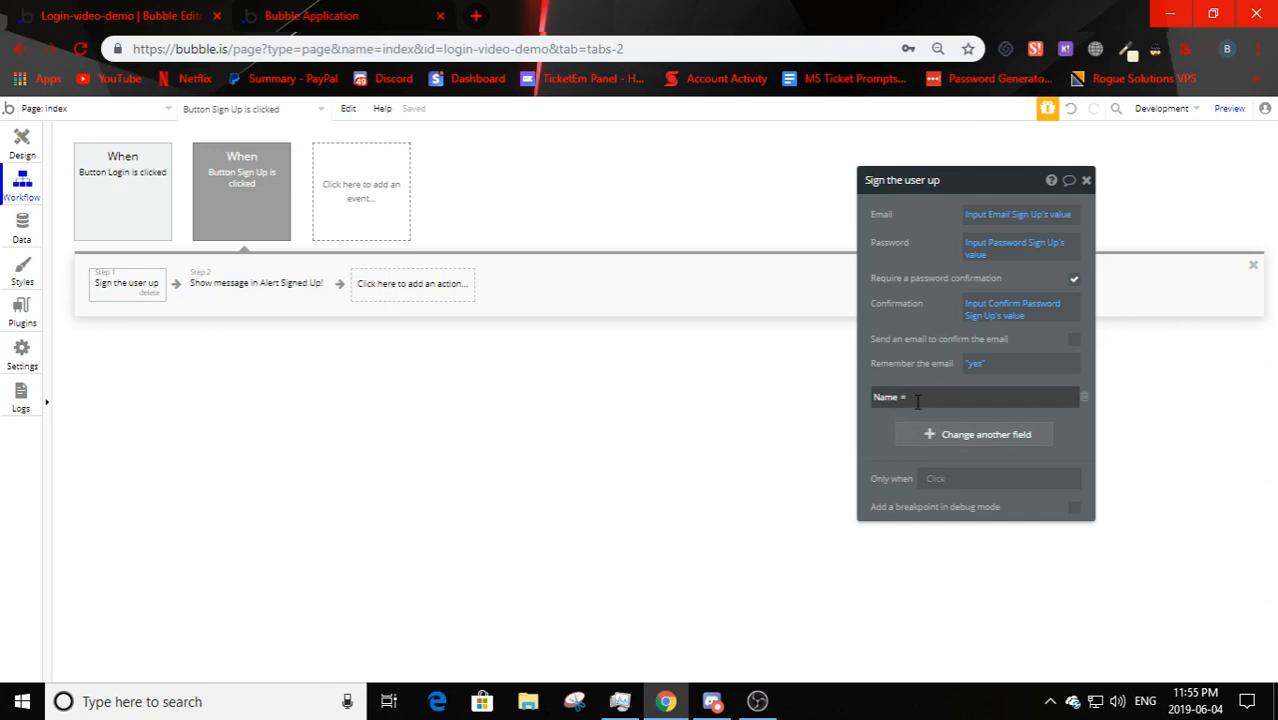
type("T")
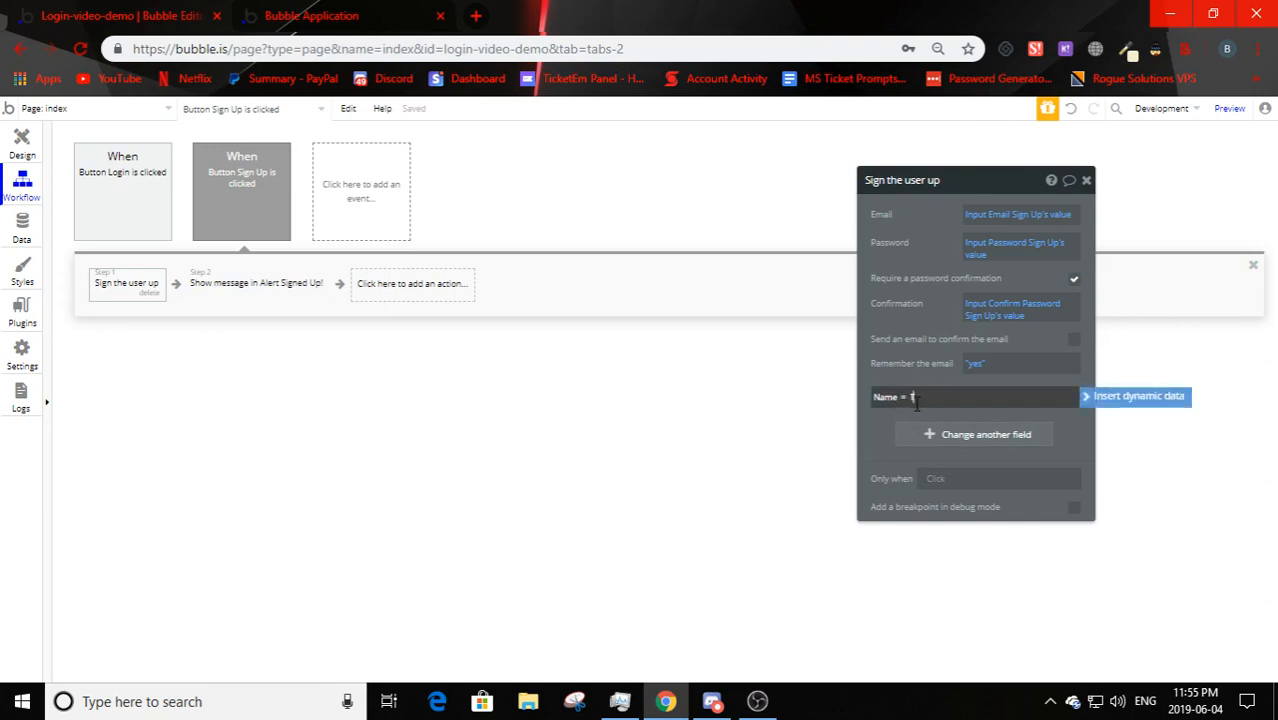
type("es")
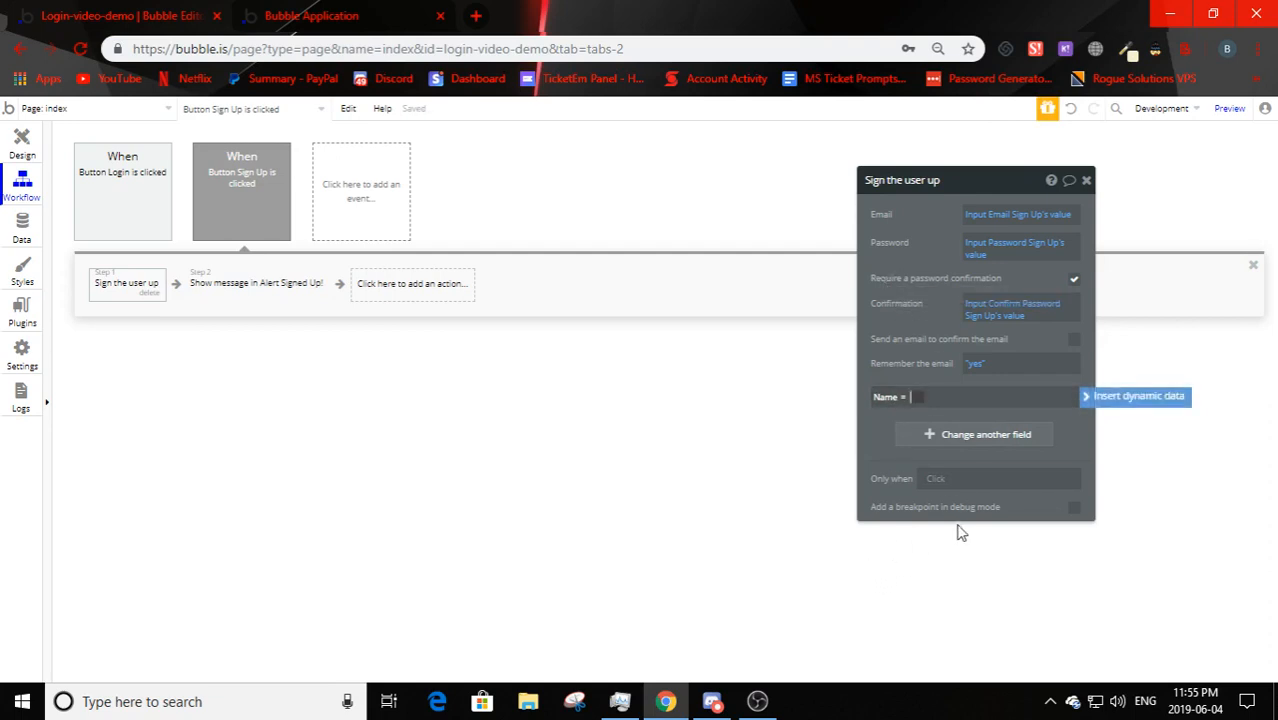
left_click(1097, 410)
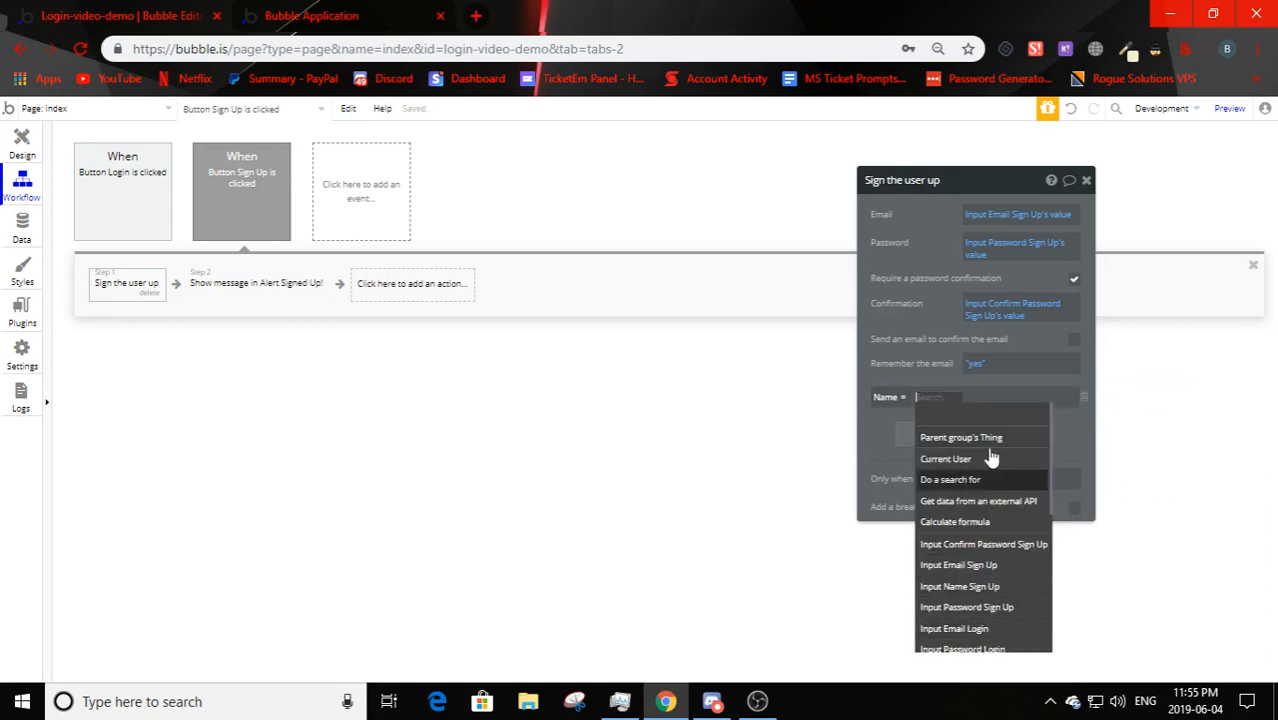
scroll(1002, 515, "down", 3)
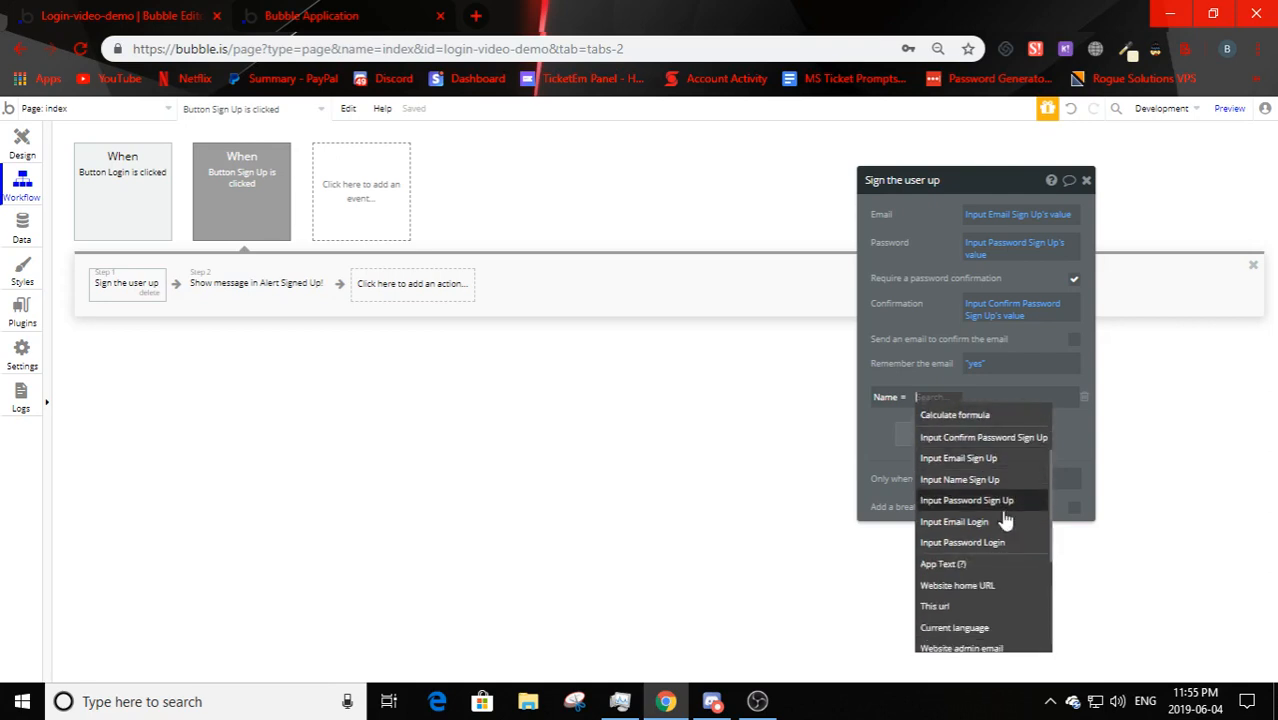
scroll(985, 510, "up", 3)
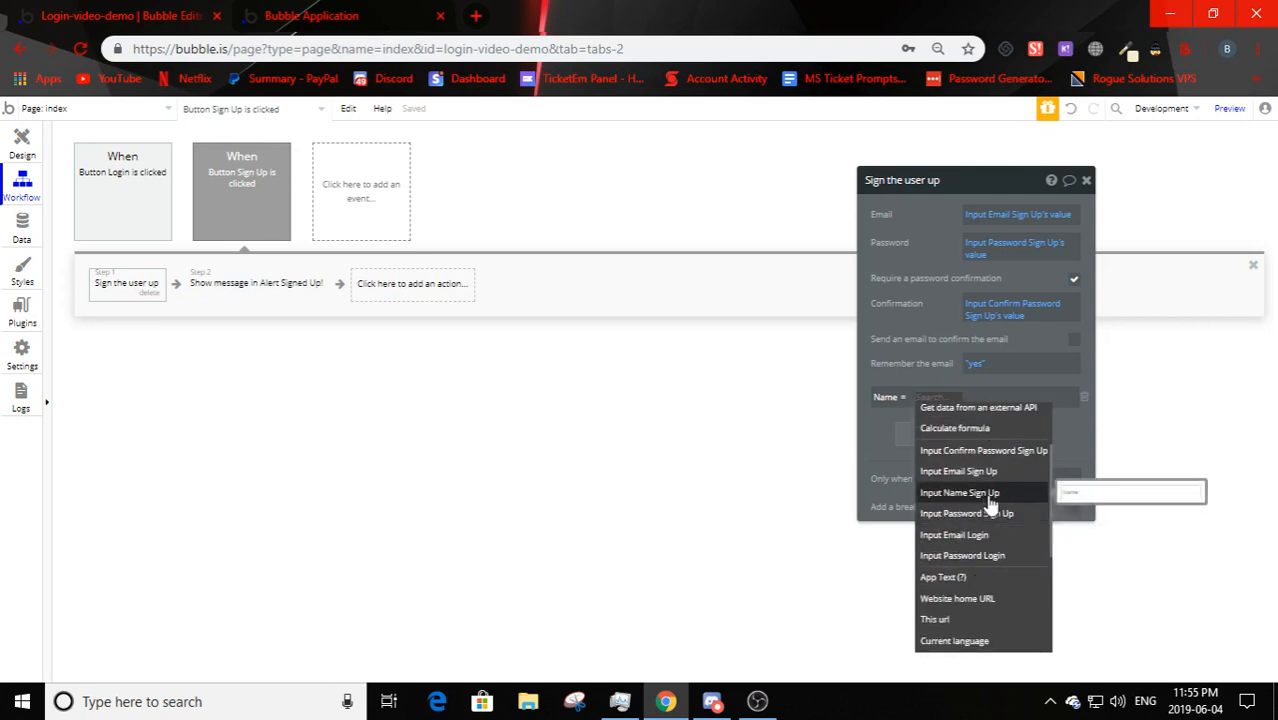
left_click(945, 493)
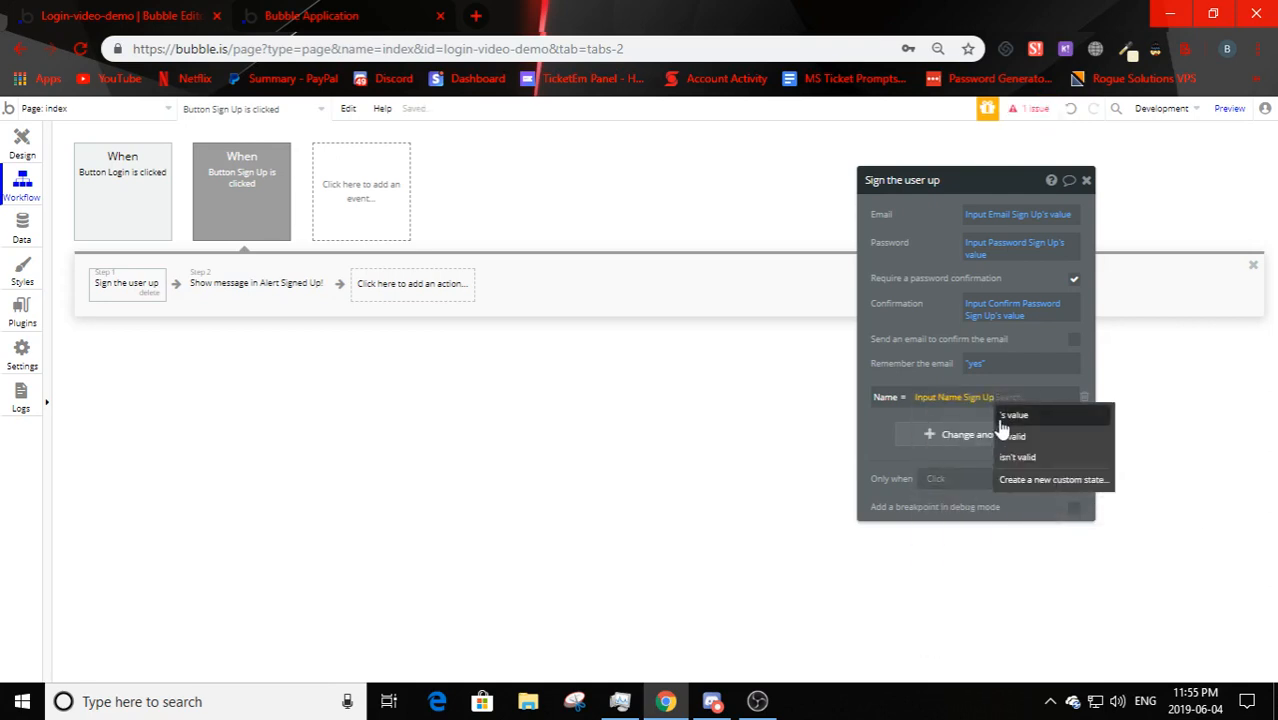
left_click(1000, 416)
left_click(1070, 438)
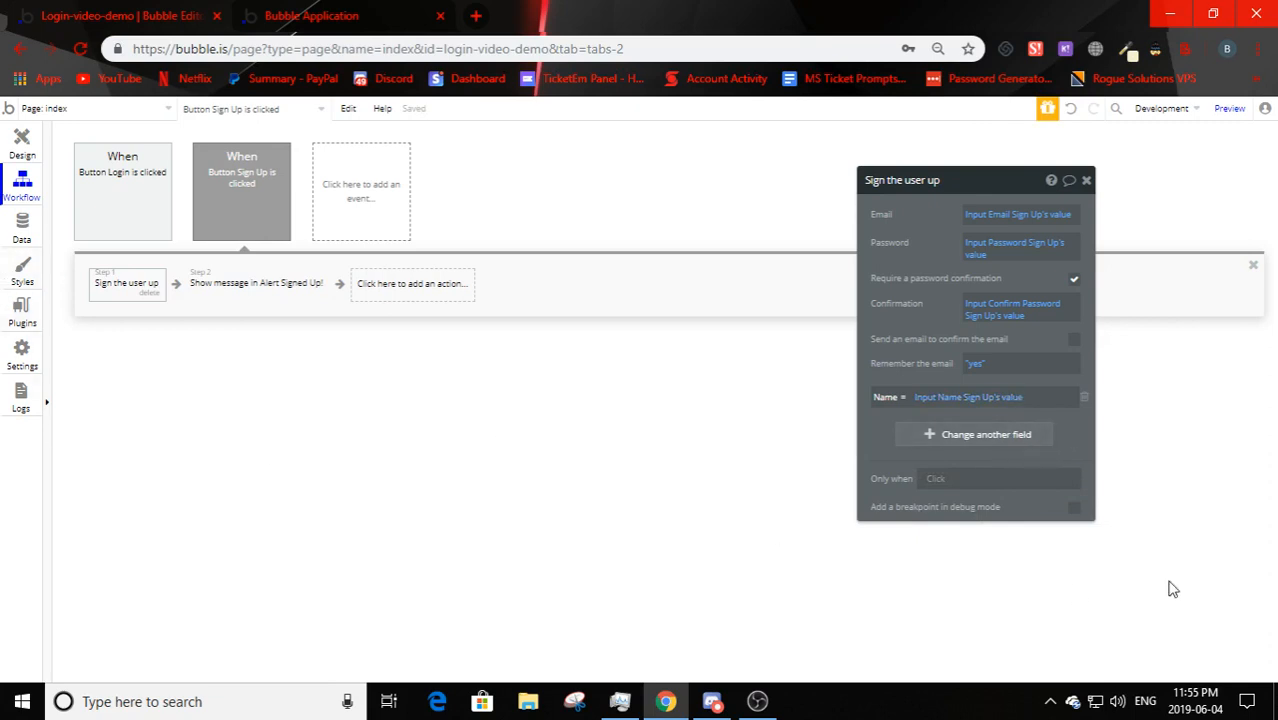
- On the home page, duplicate the Welcome Home! text below it and resize it to one line
left_click(22, 143)
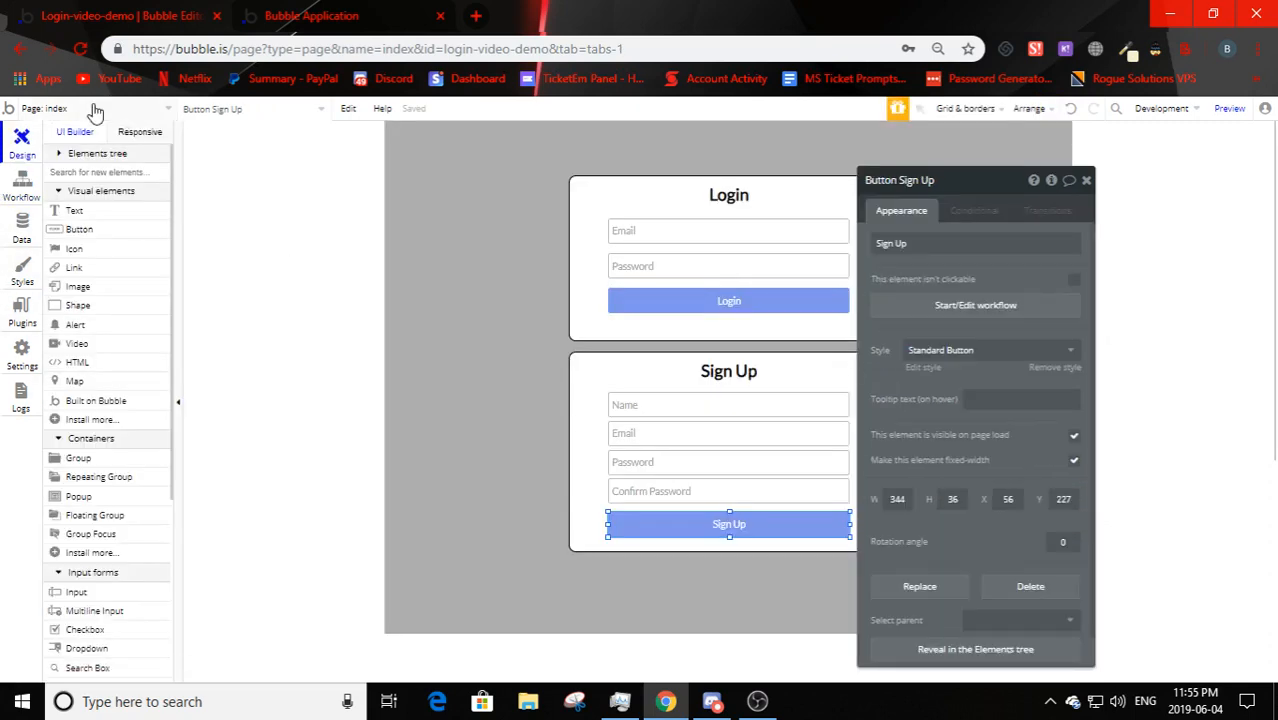
left_click(95, 110)
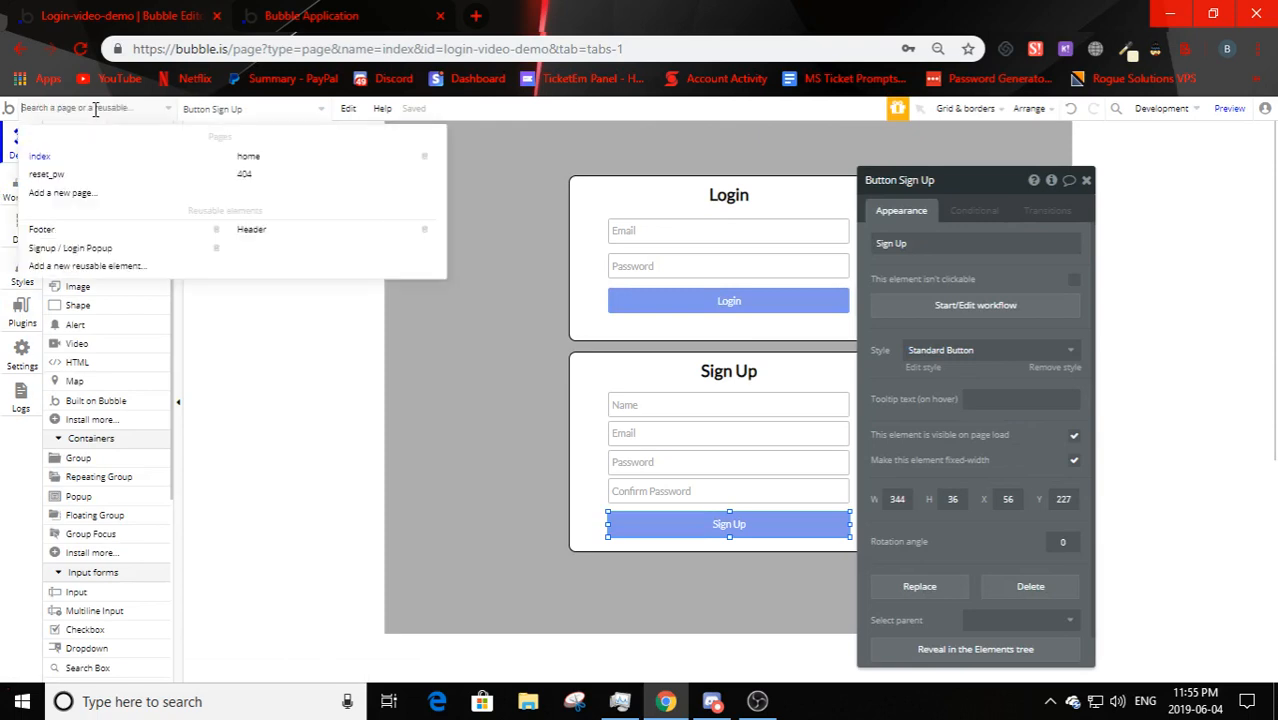
left_click(248, 157)
left_click(660, 260)
left_click_drag(659, 257, 703, 320)
key("Escape")
left_click(726, 232)
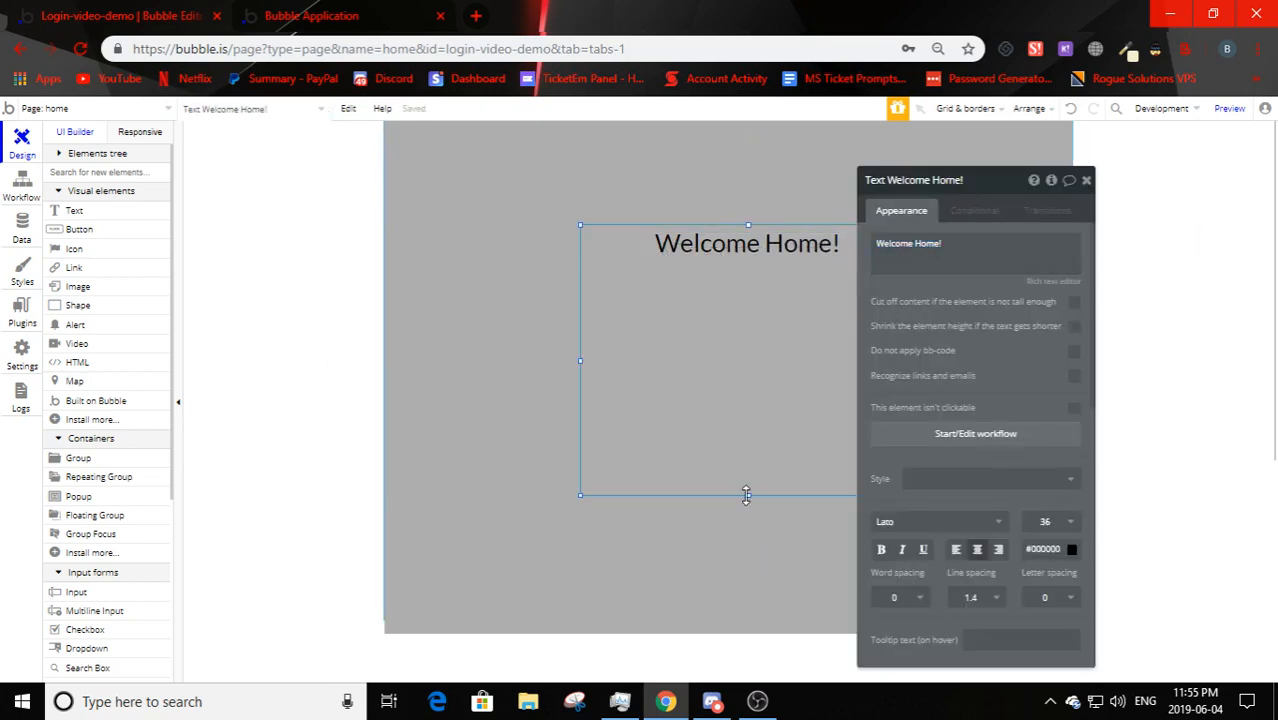
left_click_drag(748, 495, 747, 277)
- Replace the duplicate's wording with dynamic data Current User's Name
triple_click(933, 258)
key("BackSpace")
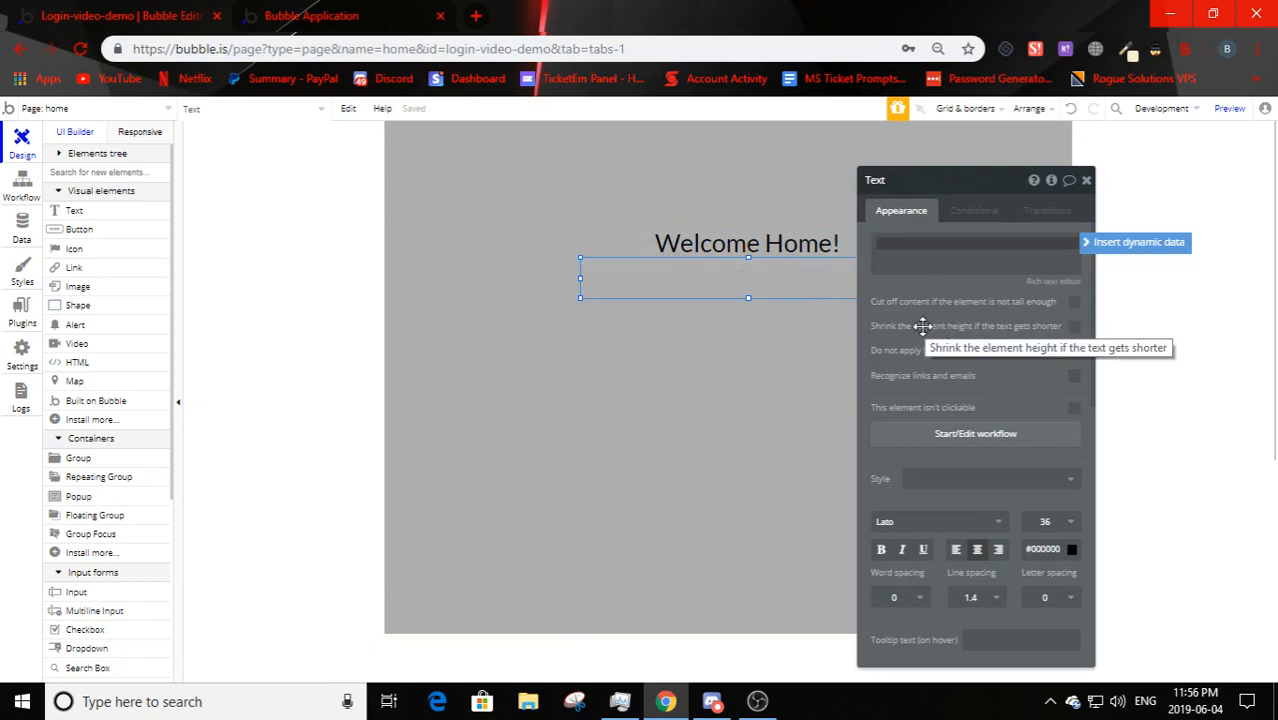
left_click(1098, 246)
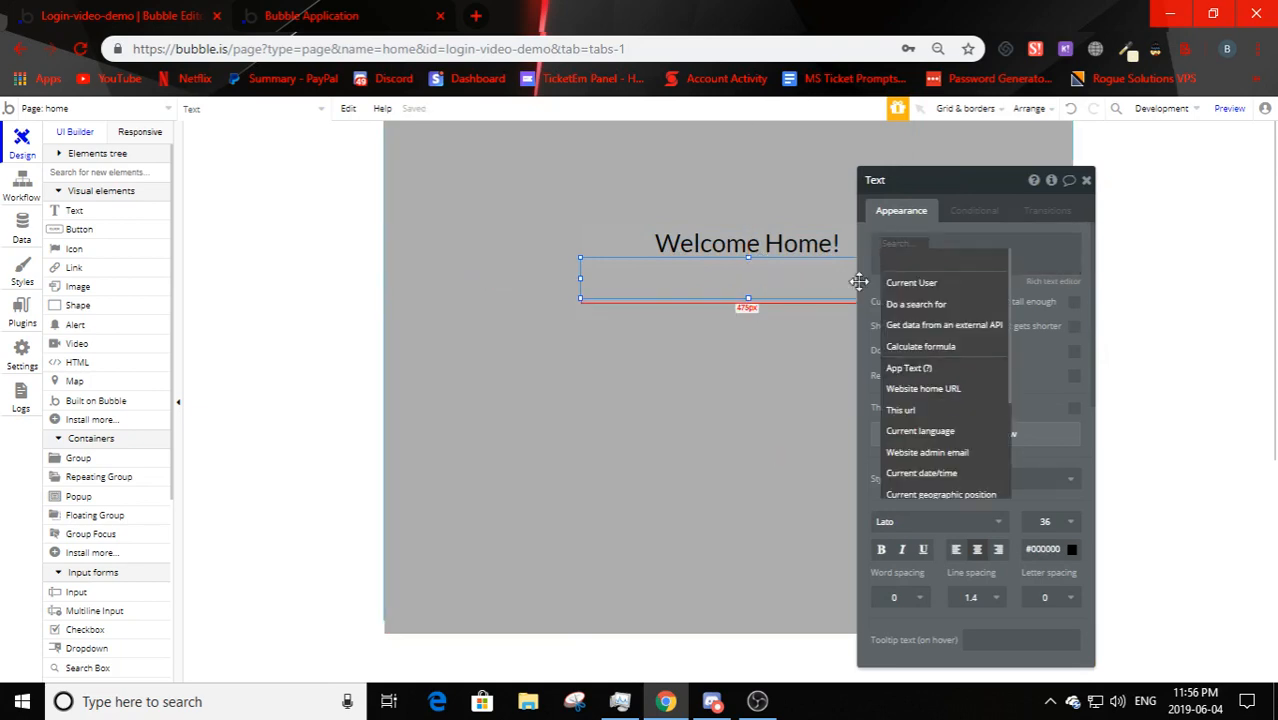
left_click(913, 286)
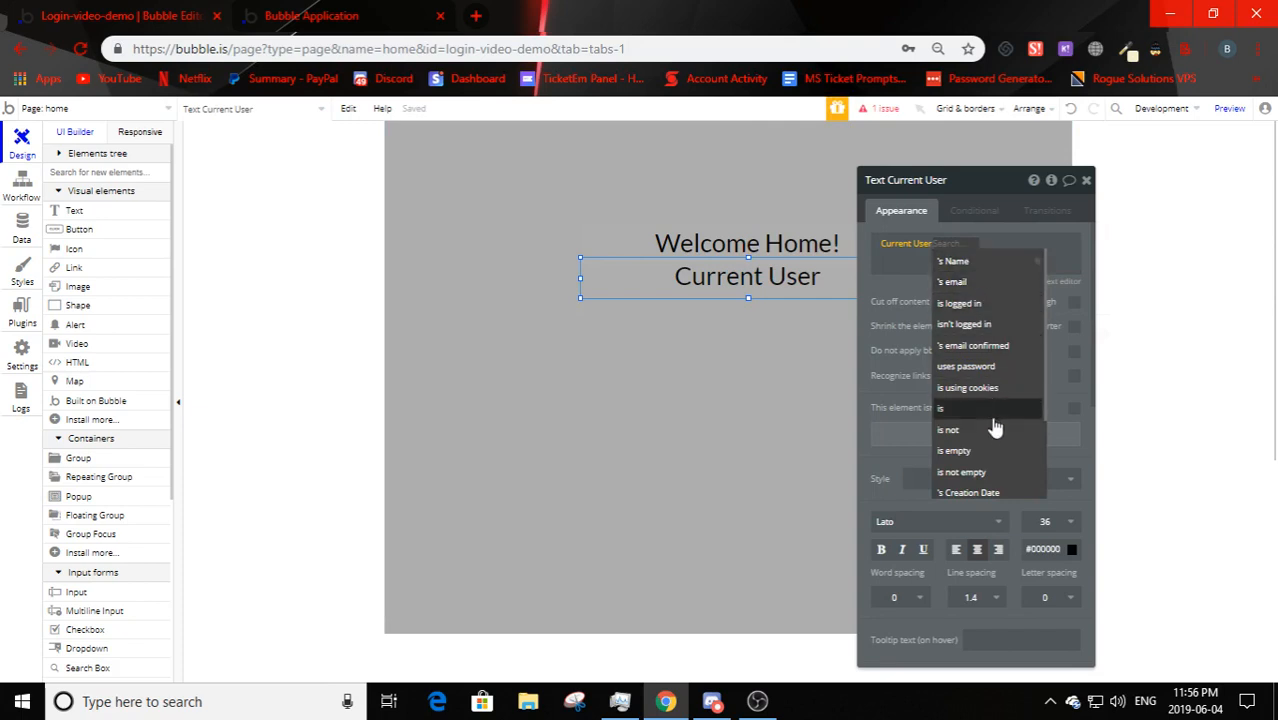
scroll(994, 440, "down", 2)
scroll(994, 478, "up", 2)
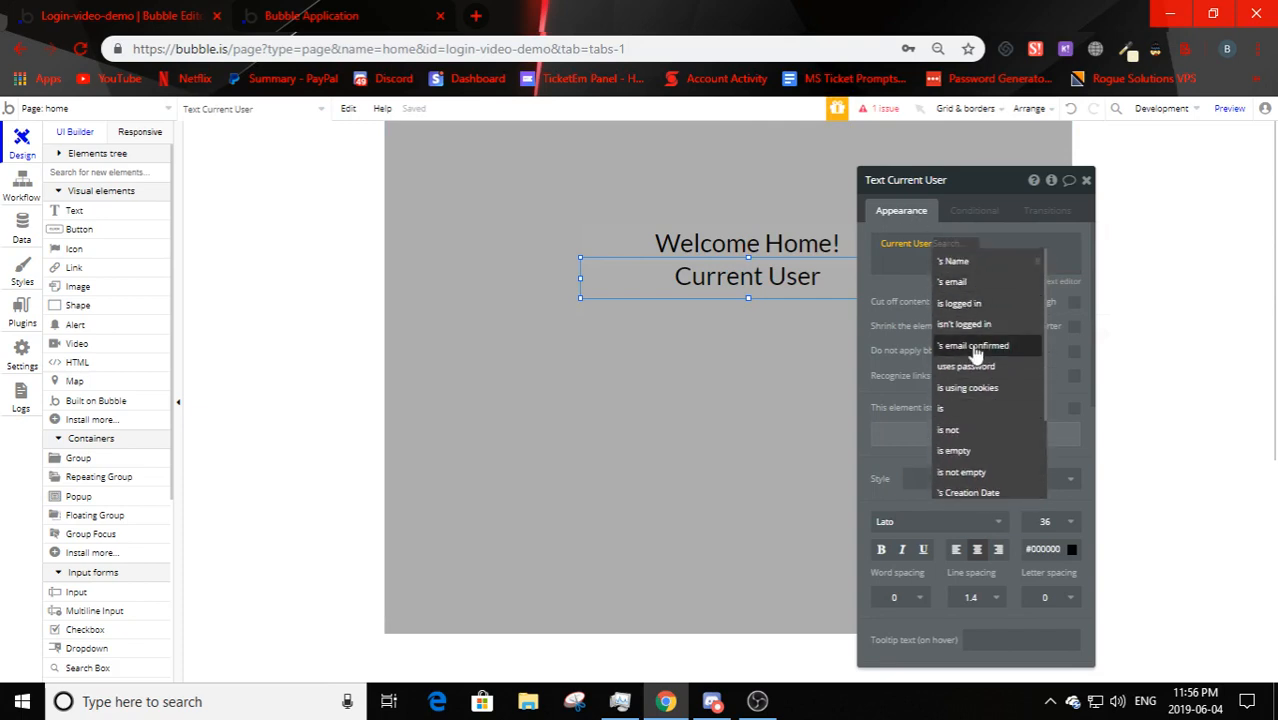
left_click(955, 262)
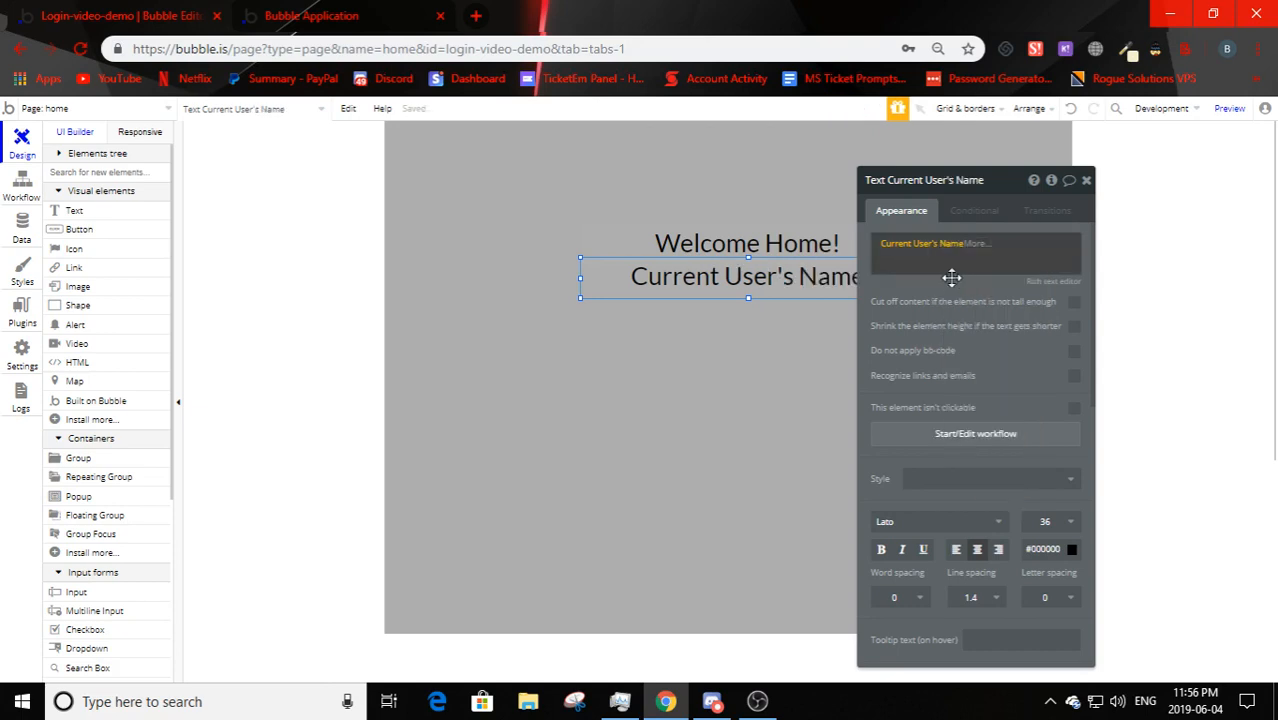
- Confirm the Current User's Name text sits under Welcome Home!, then reload the running app
left_click_drag(944, 294, 1047, 302)
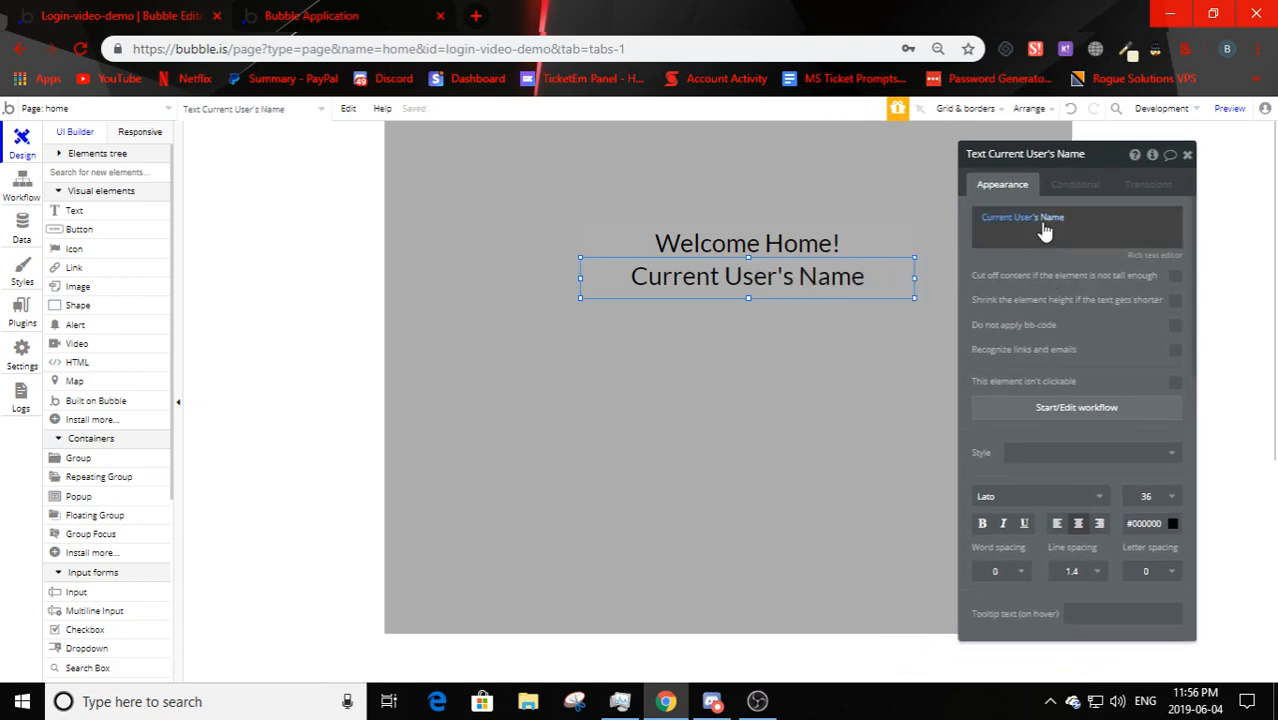
left_click(819, 480)
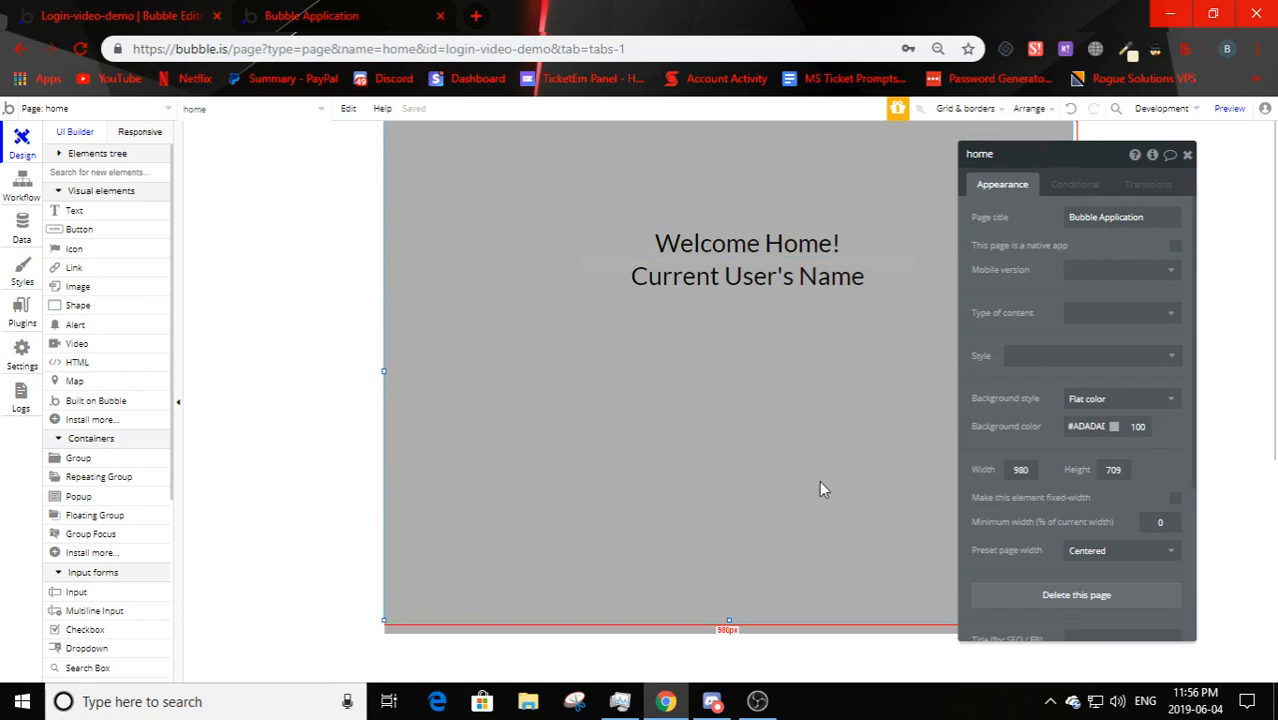
left_click(784, 275)
left_click(784, 249)
left_click(782, 268)
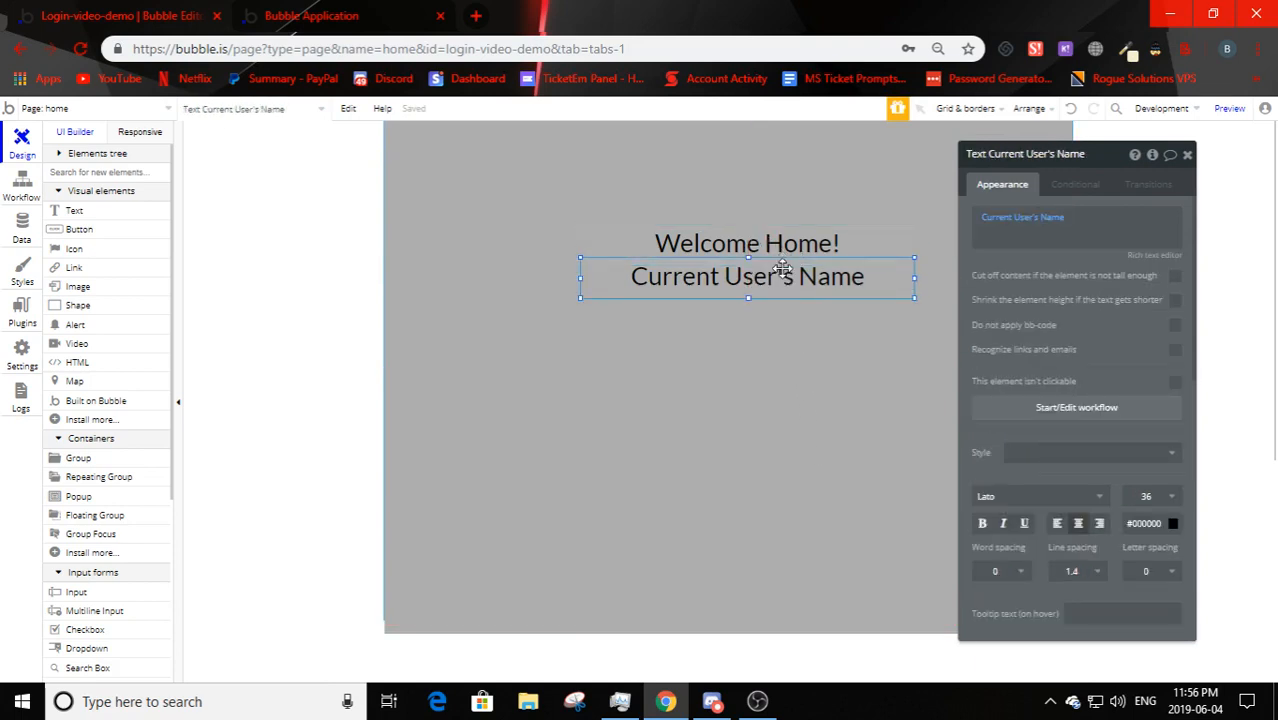
left_click_drag(1069, 291, 1116, 268)
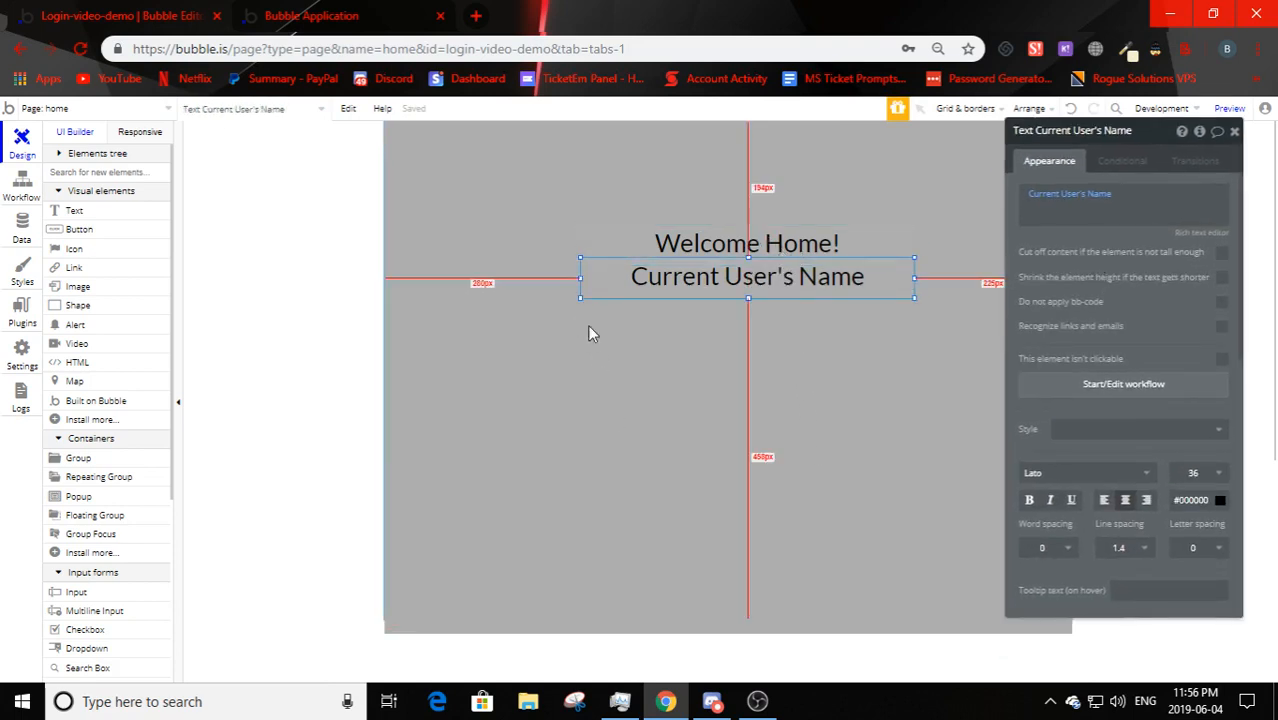
left_click(370, 16)
key("F5")
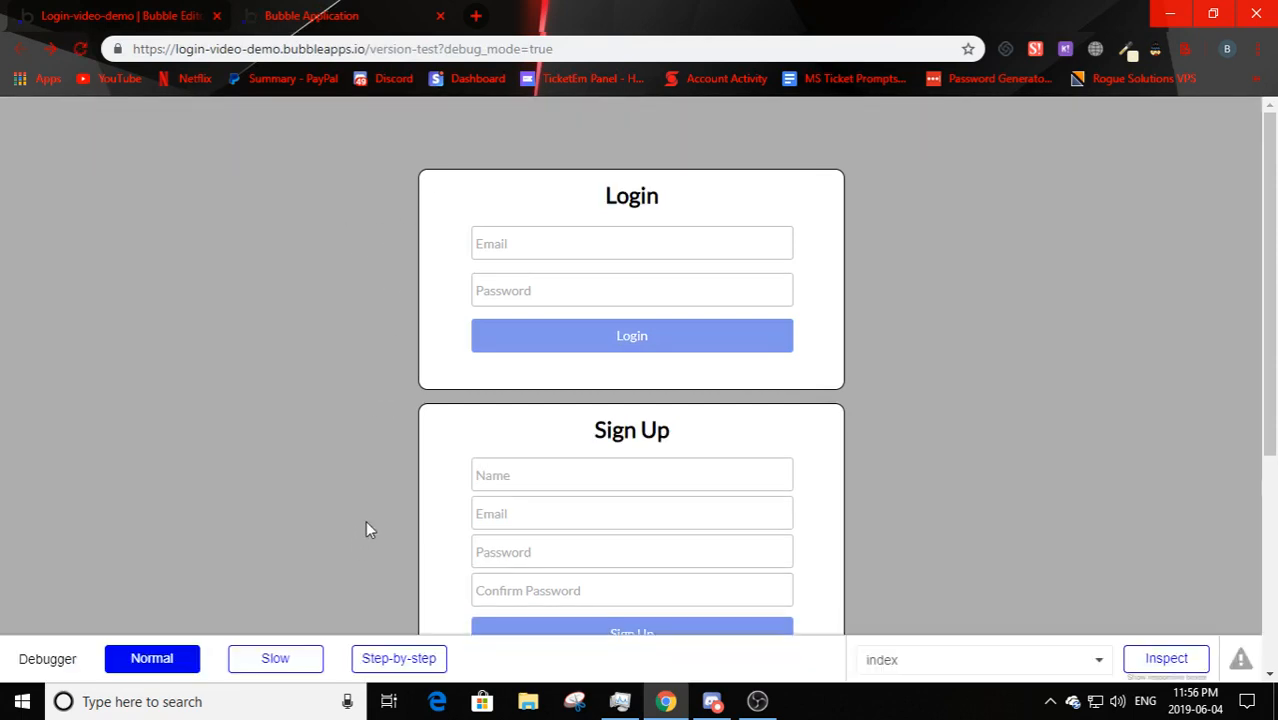
- Register a test user with name, e-mail, password and confirmation in the preview's Sign Up box, then return to the editor
scroll(367, 530, "down", 2)
left_click(533, 296)
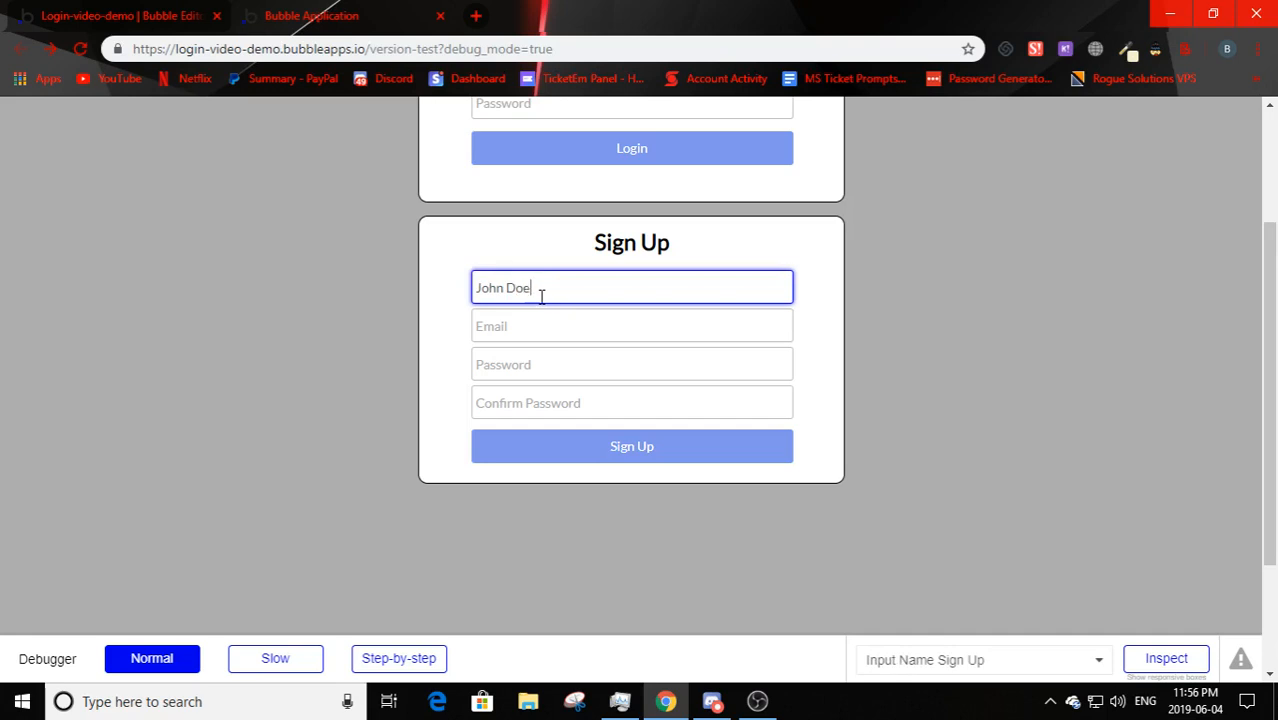
left_click(521, 325)
type("john.doe@gmail.com")
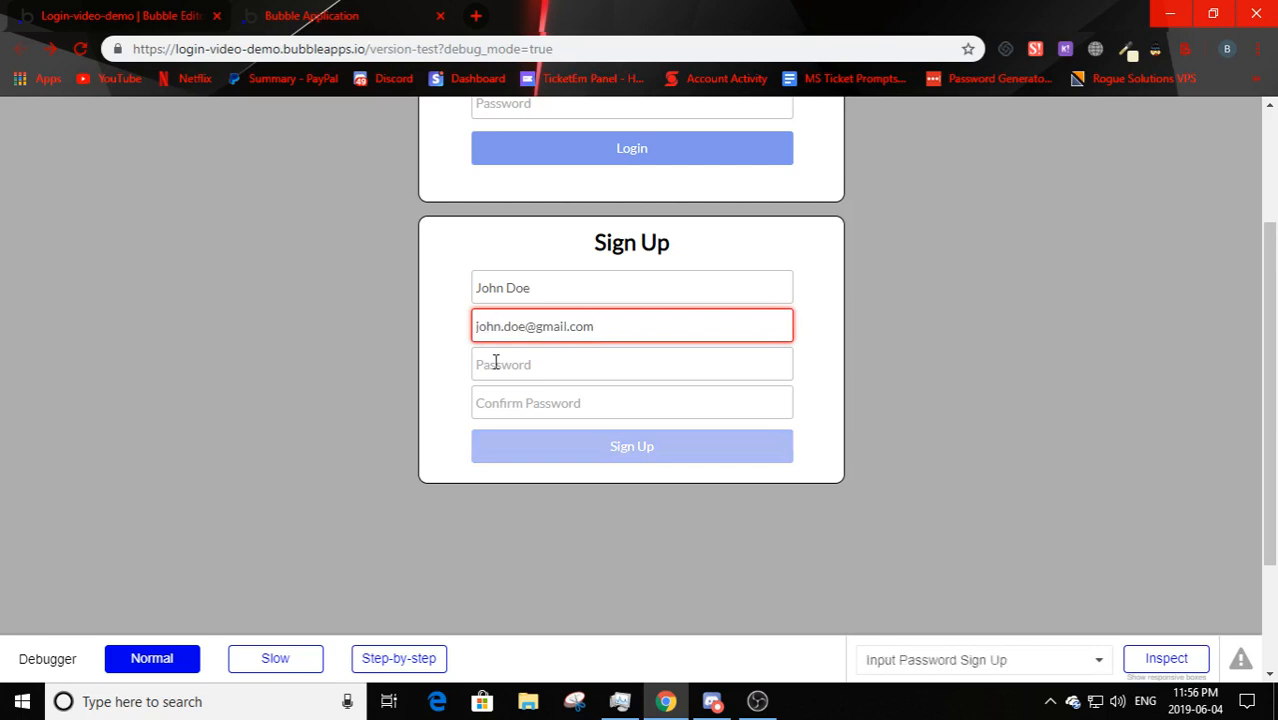
left_click(496, 364)
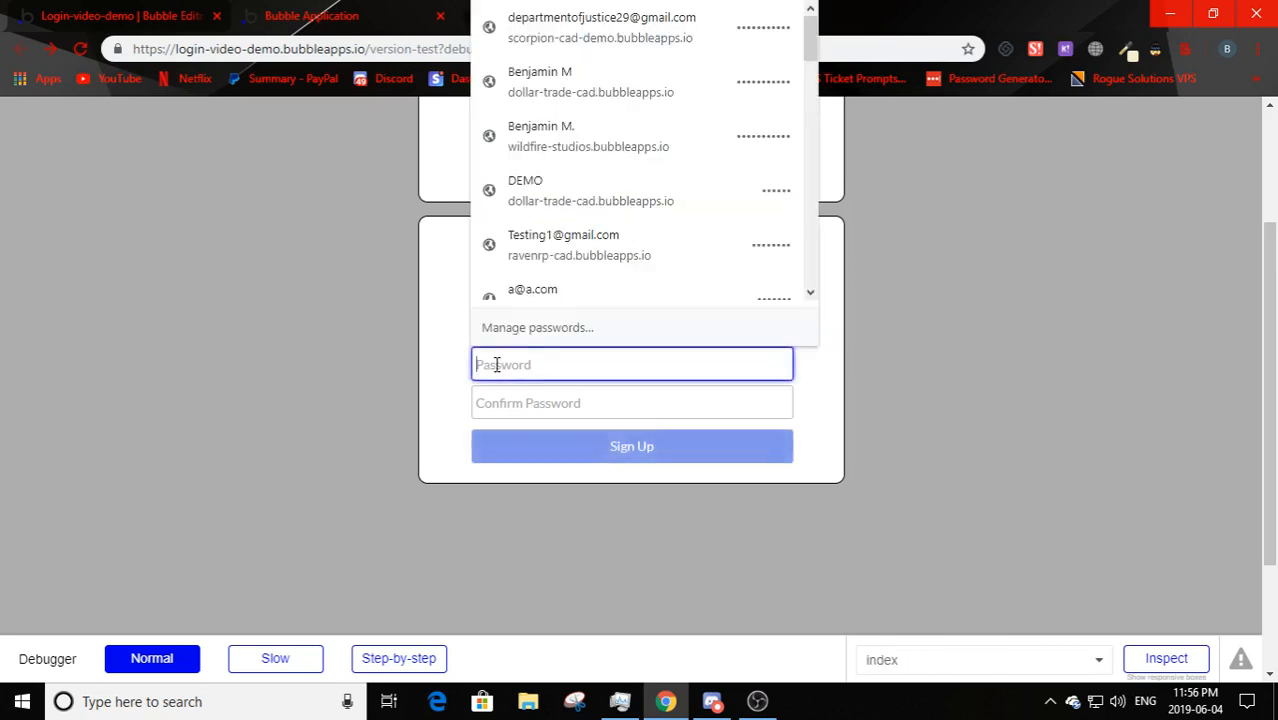
type("p")
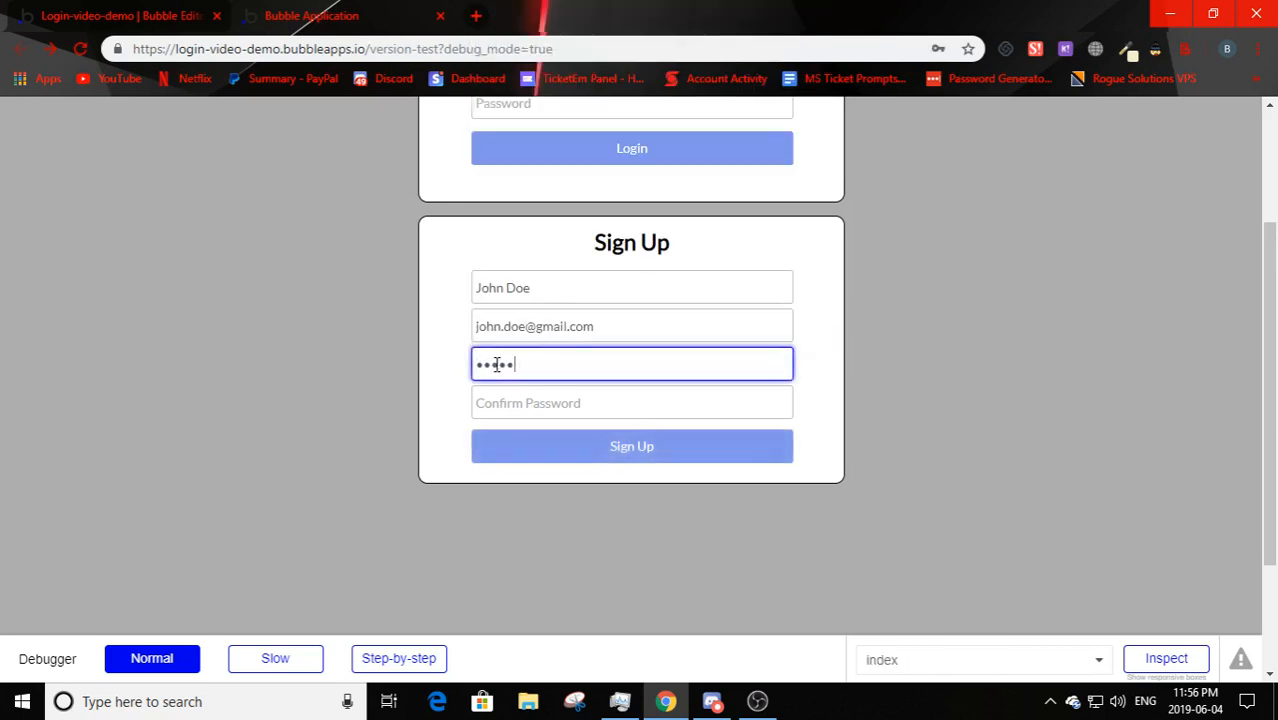
left_click(550, 397)
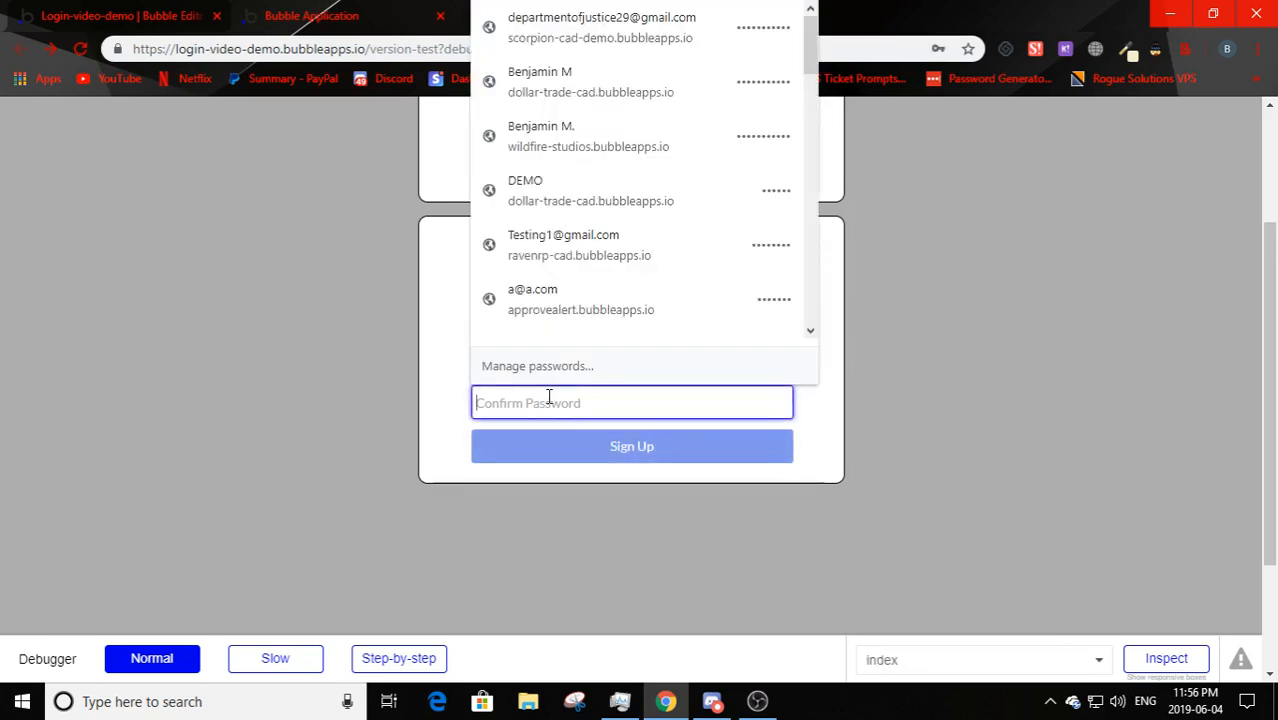
type("pa")
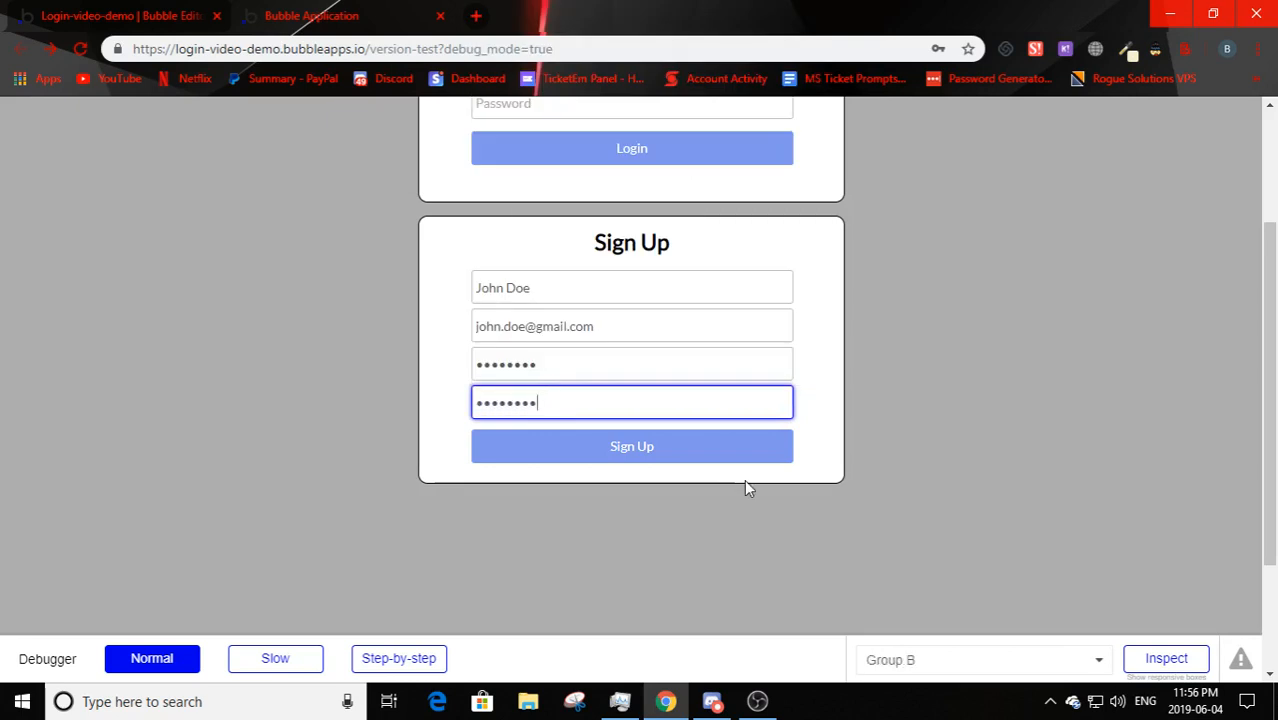
left_click(615, 455)
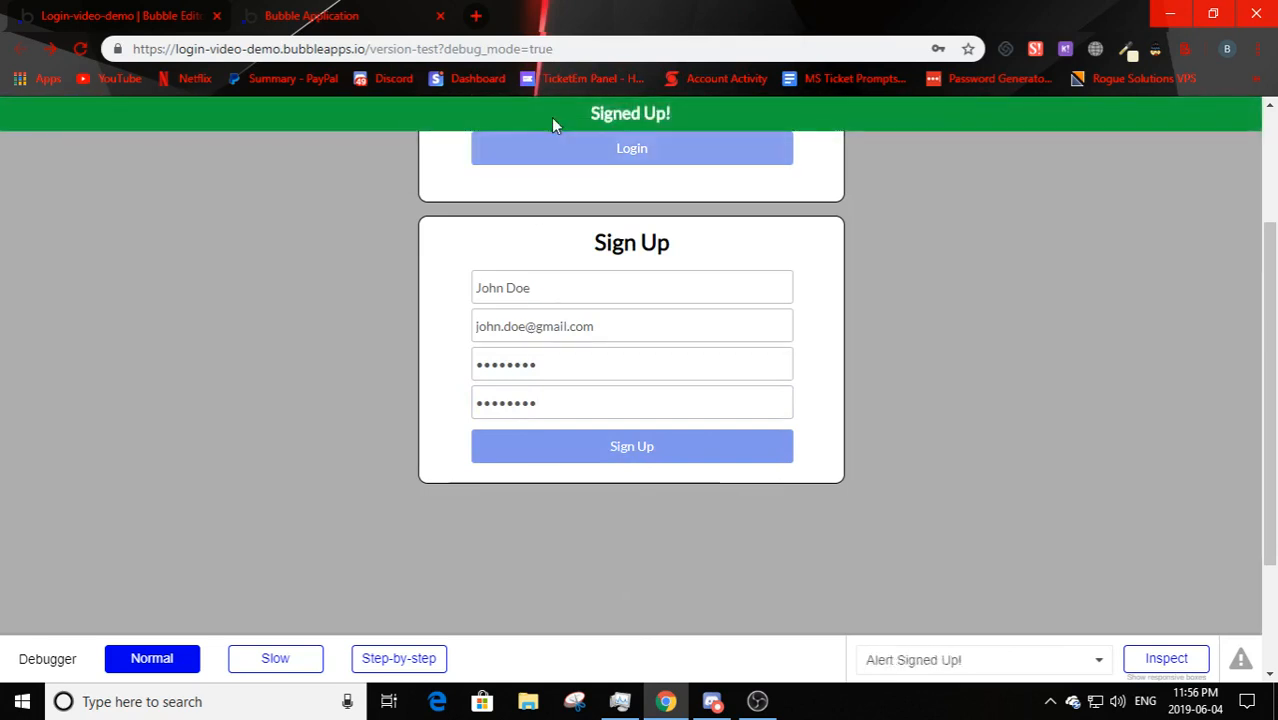
scroll(218, 380, "up", 2)
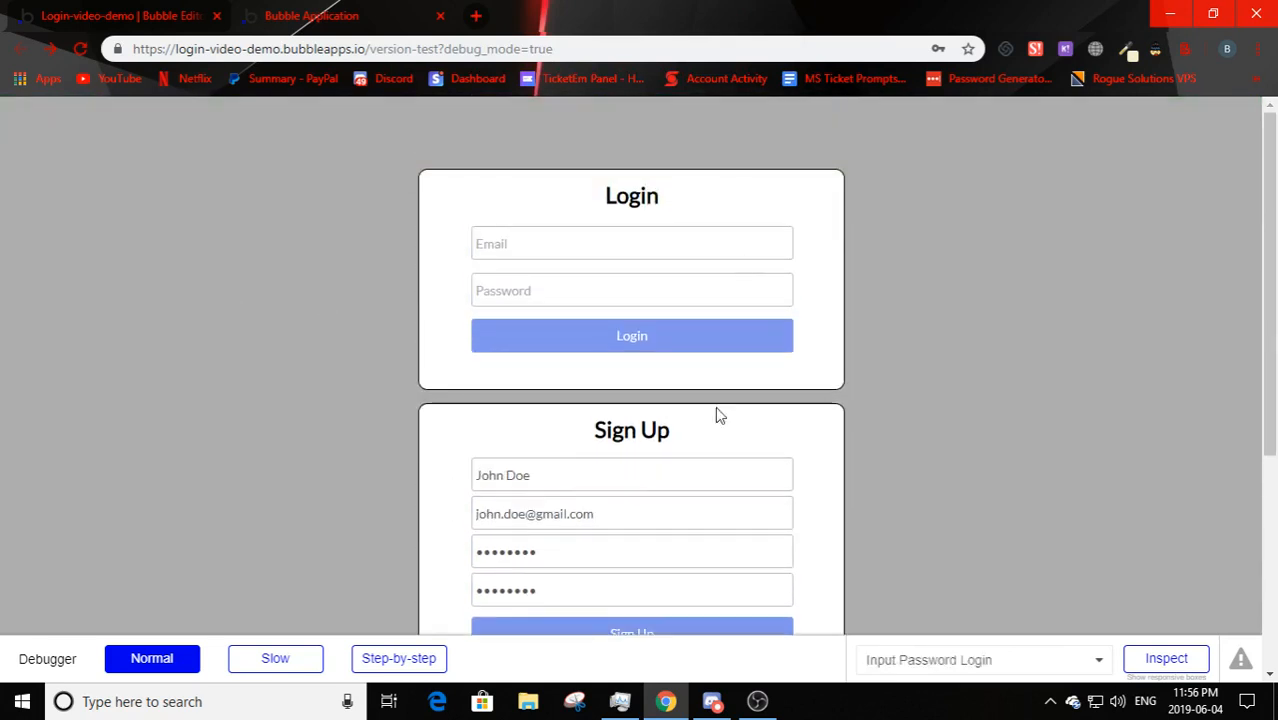
left_click(100, 14)
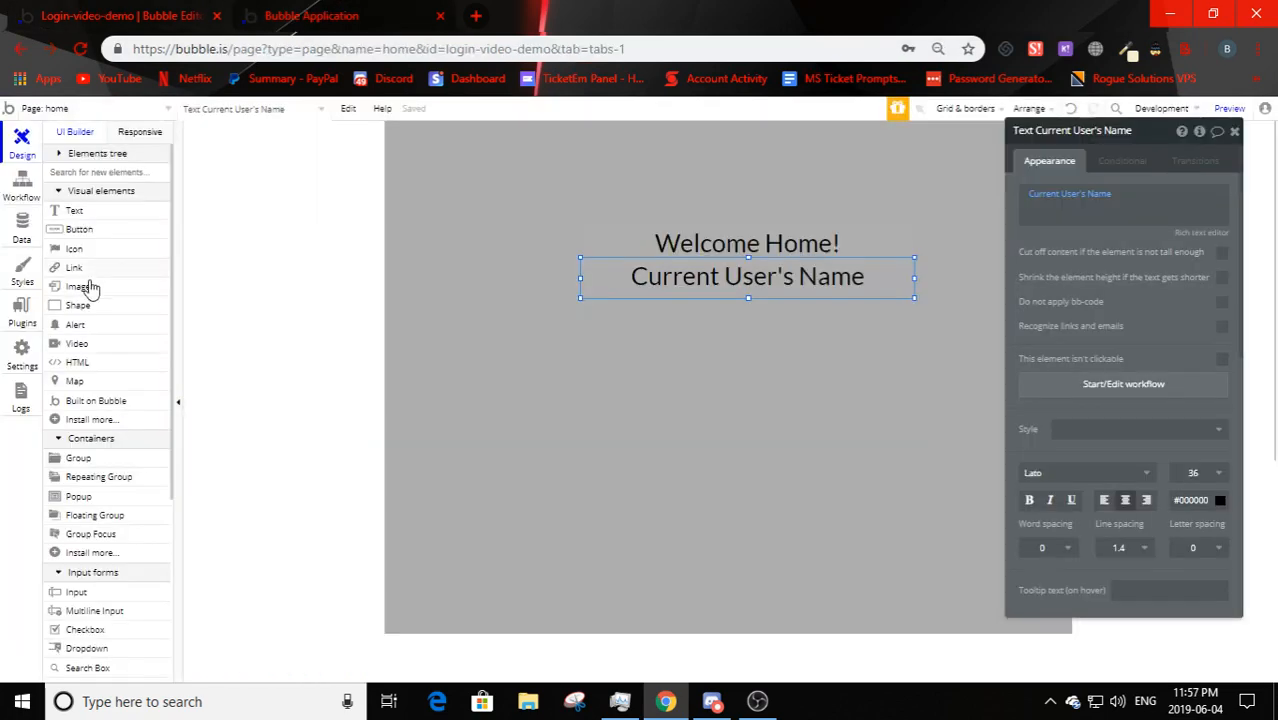
- In App data > All Users, confirm the older user's Name is empty and the new sign-up's Name is stored
left_click(22, 228)
left_click(266, 162)
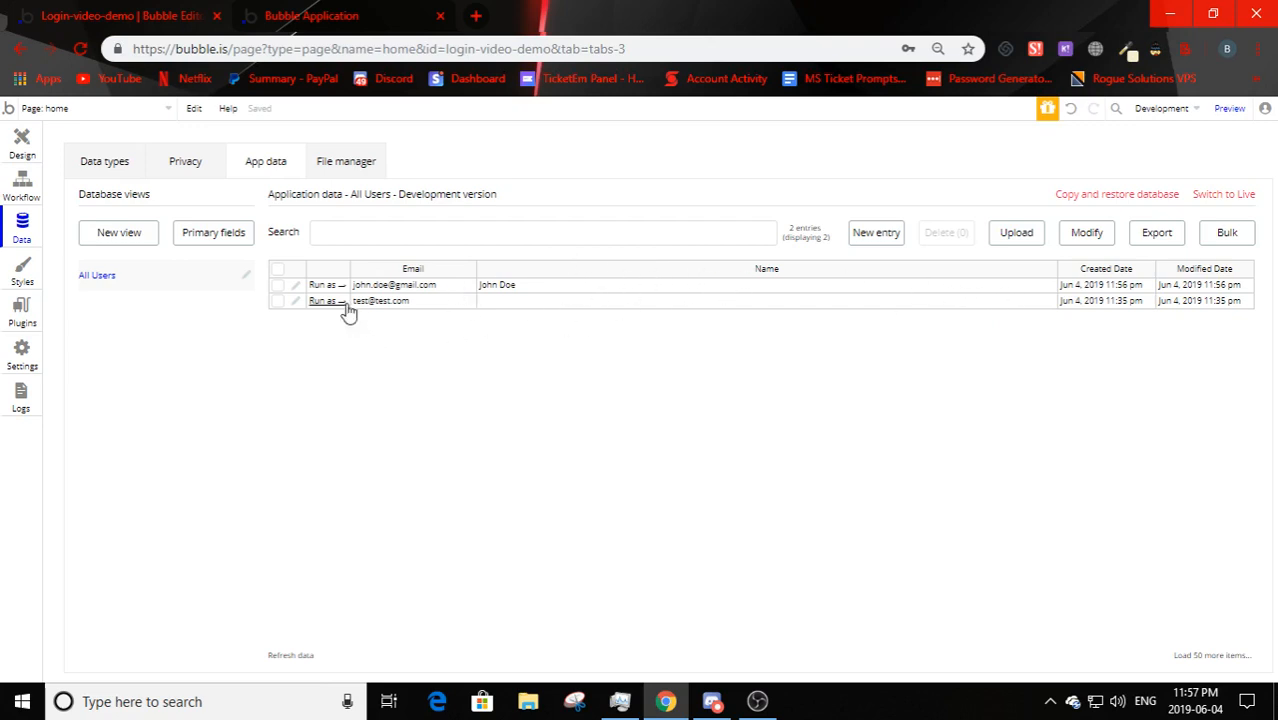
left_click(566, 302)
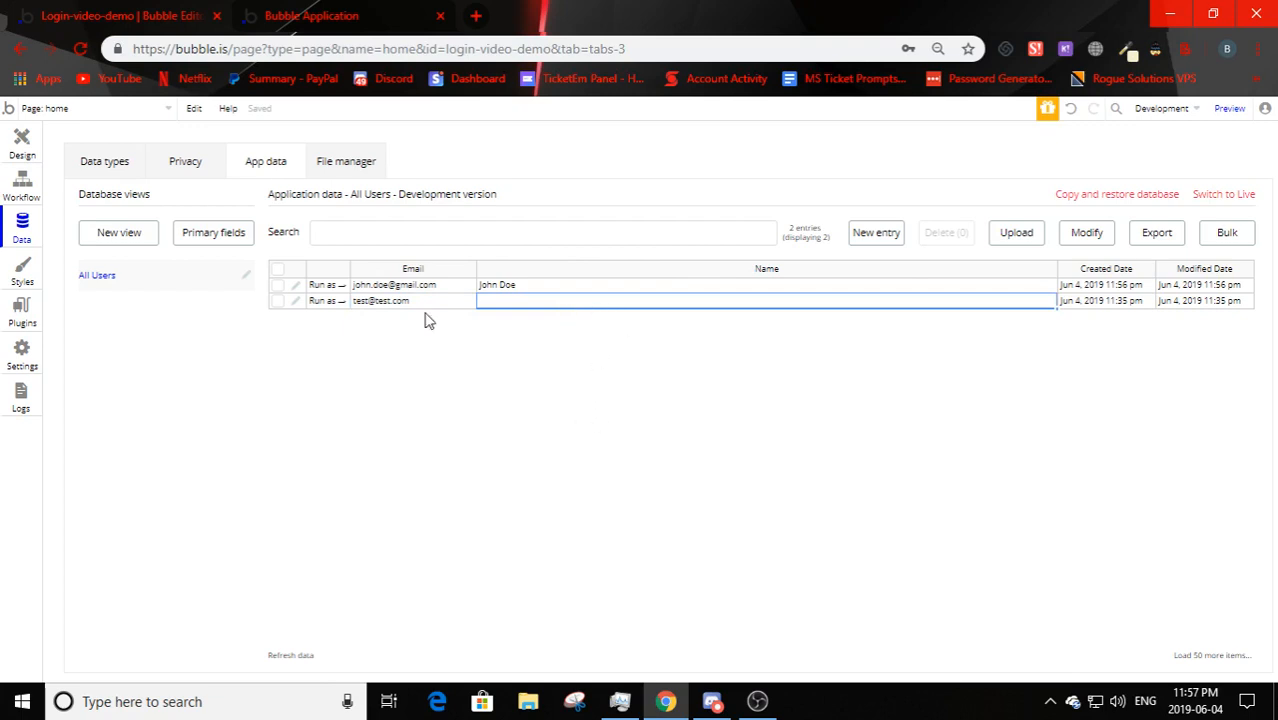
left_click(502, 288)
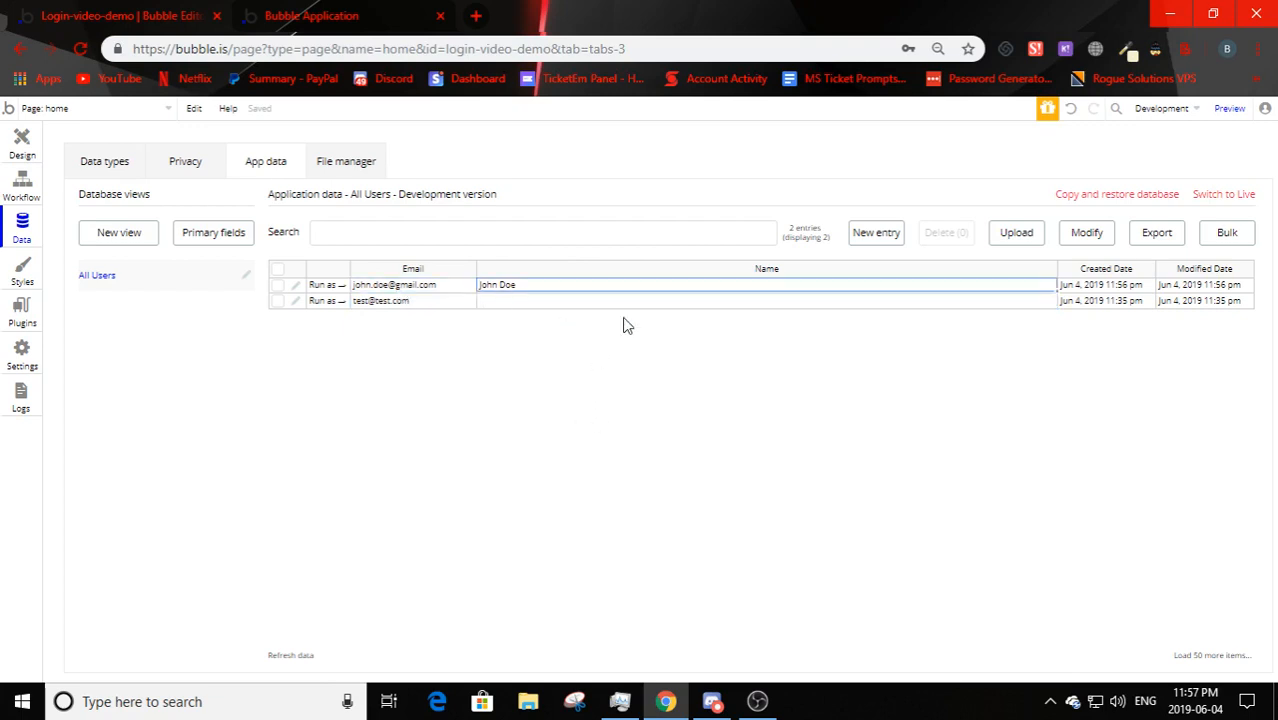
left_click(298, 15)
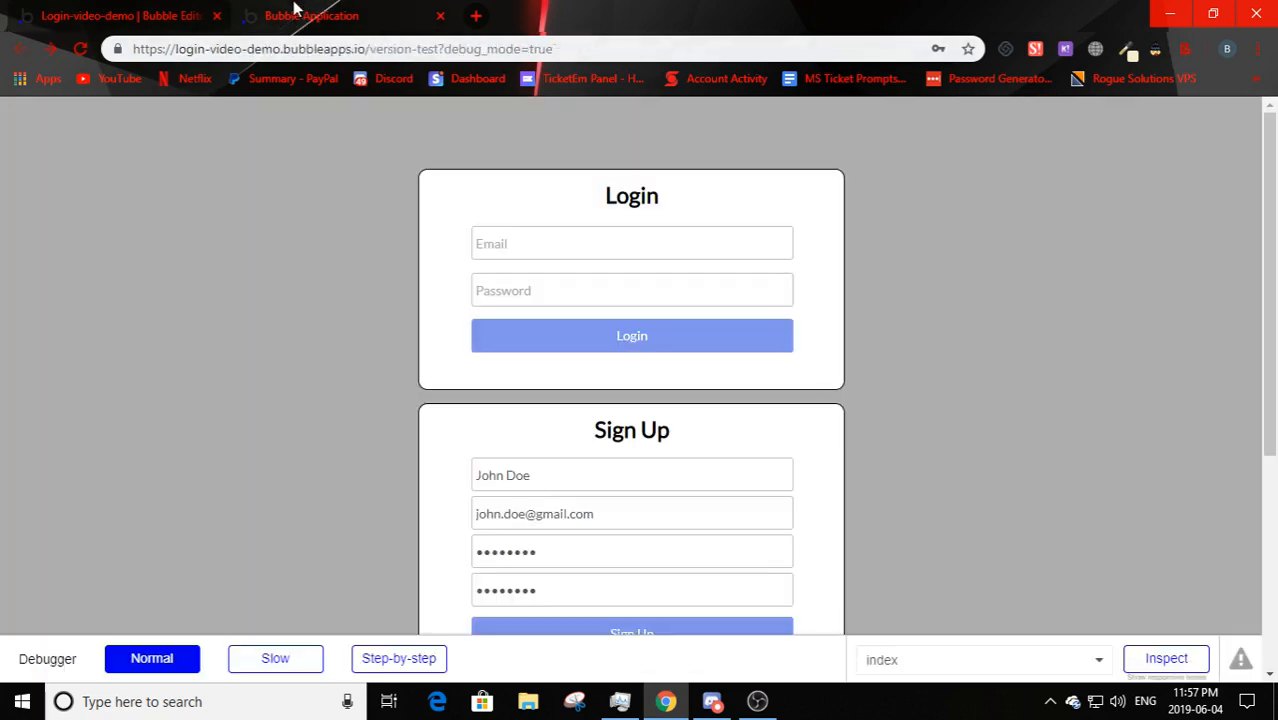
- Log in on the preview login form with the test user's e-mail and password
left_click(634, 245)
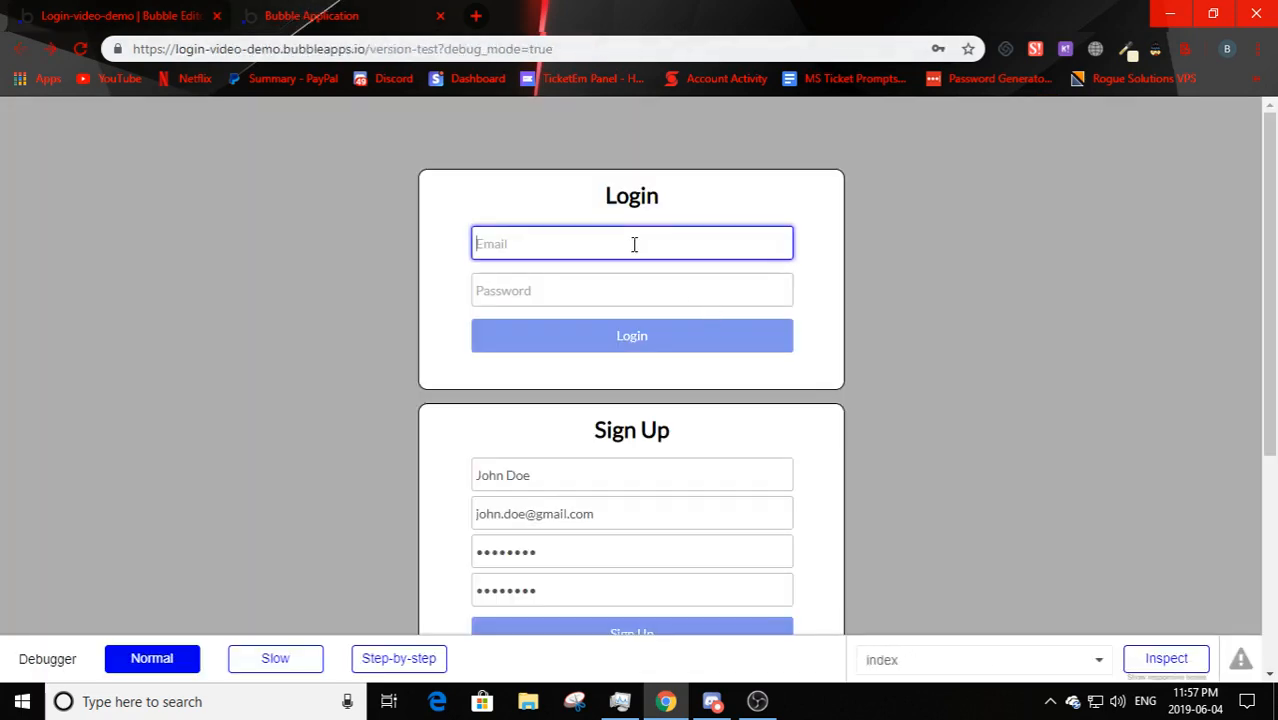
type("john.doe@gmail.com")
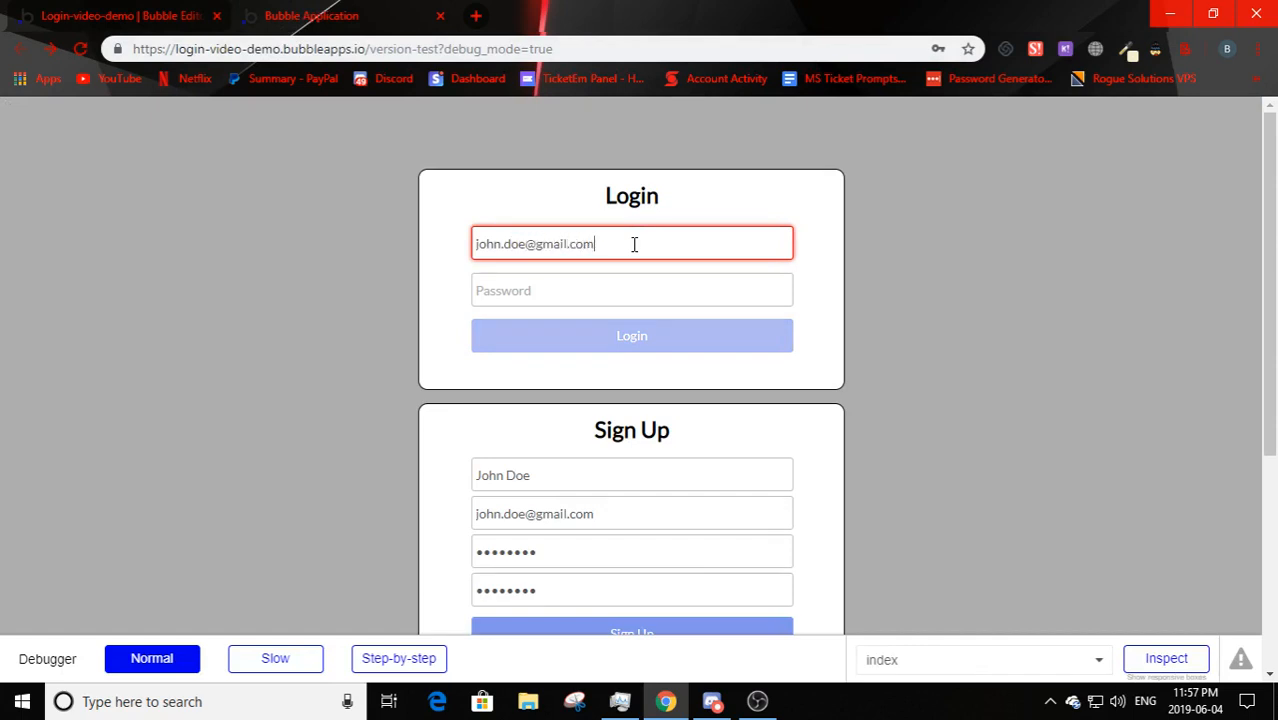
left_click(659, 293)
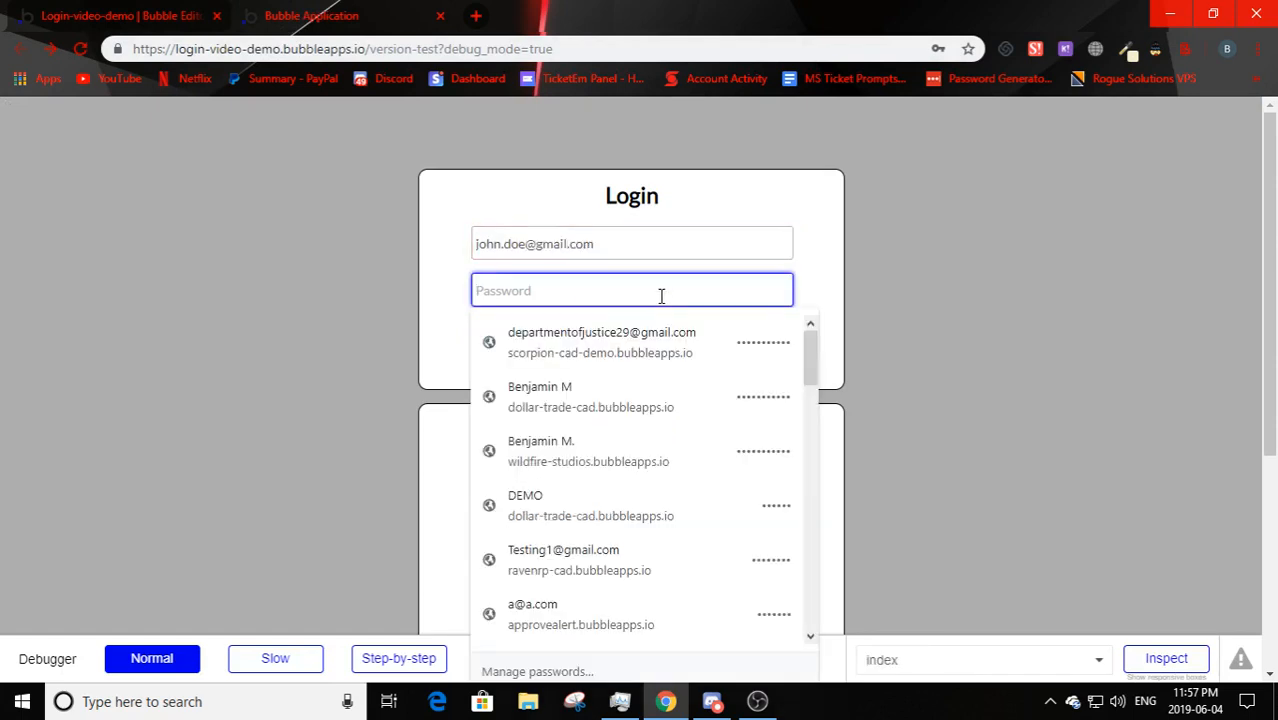
type("passwor")
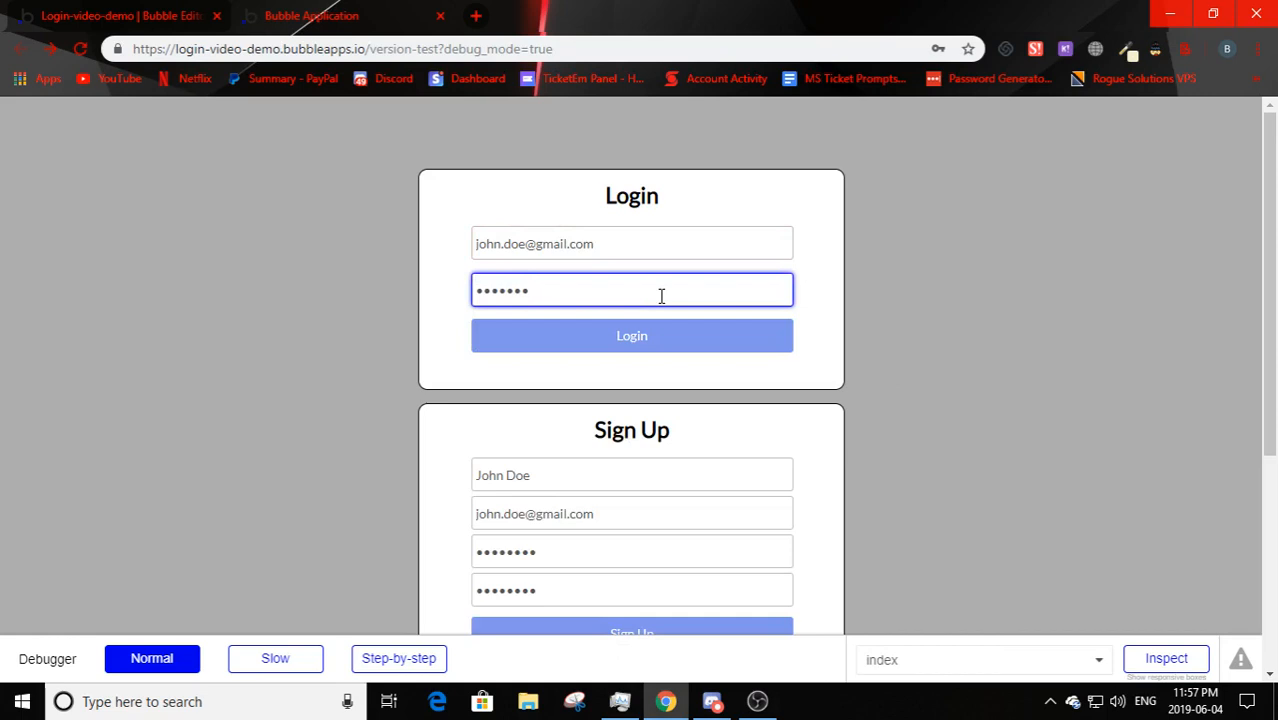
left_click(639, 346)
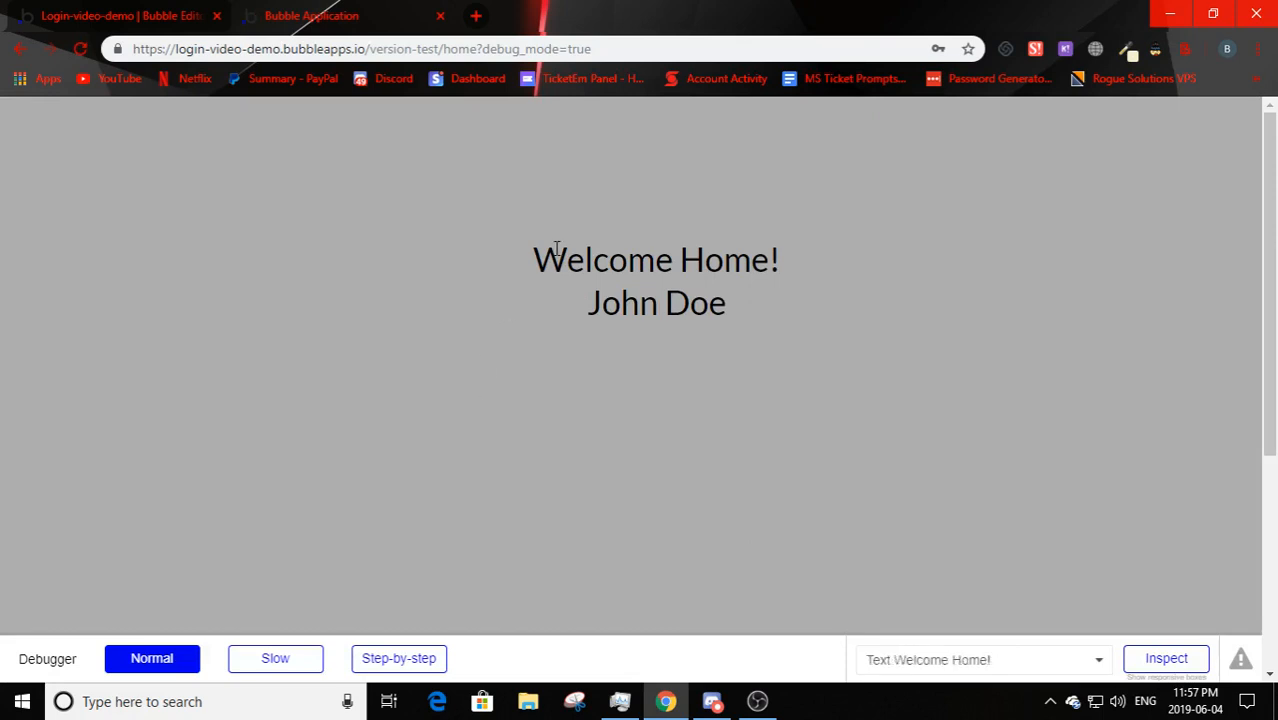
- Check that the user's name appears under the Welcome Home! heading
left_click_drag(566, 250, 810, 269)
left_click_drag(589, 308, 714, 318)
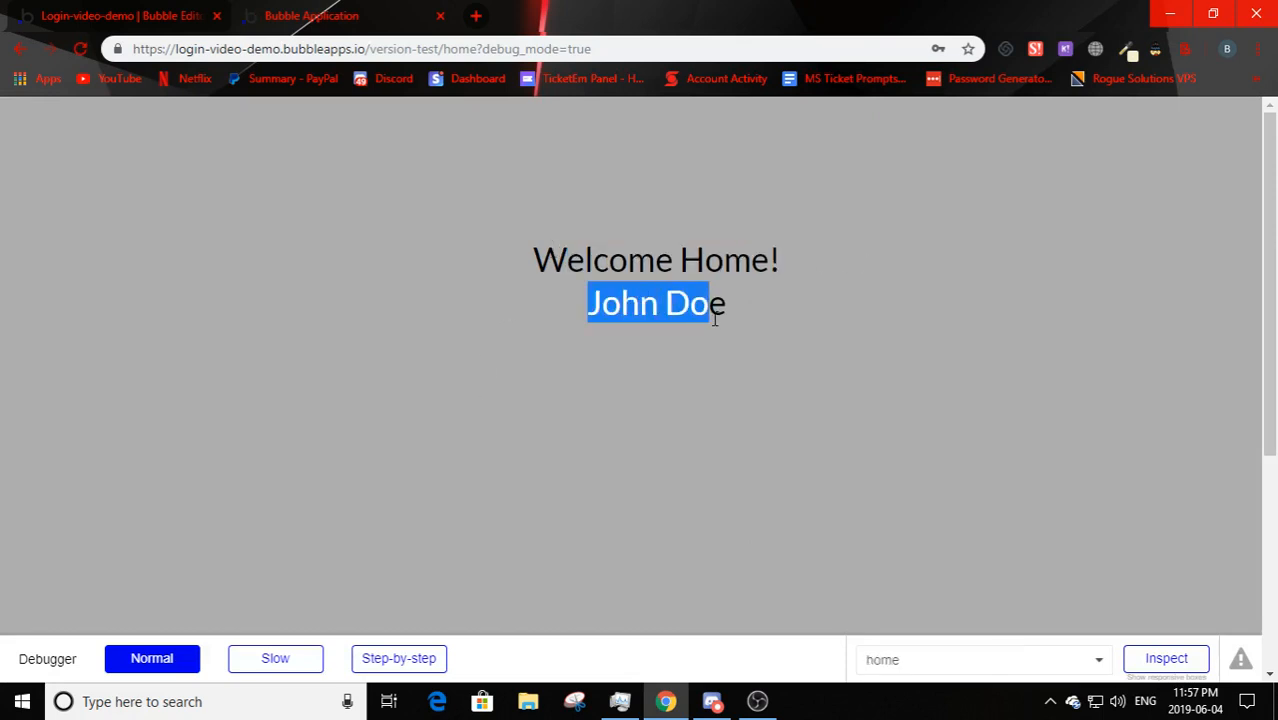
left_click(618, 314)
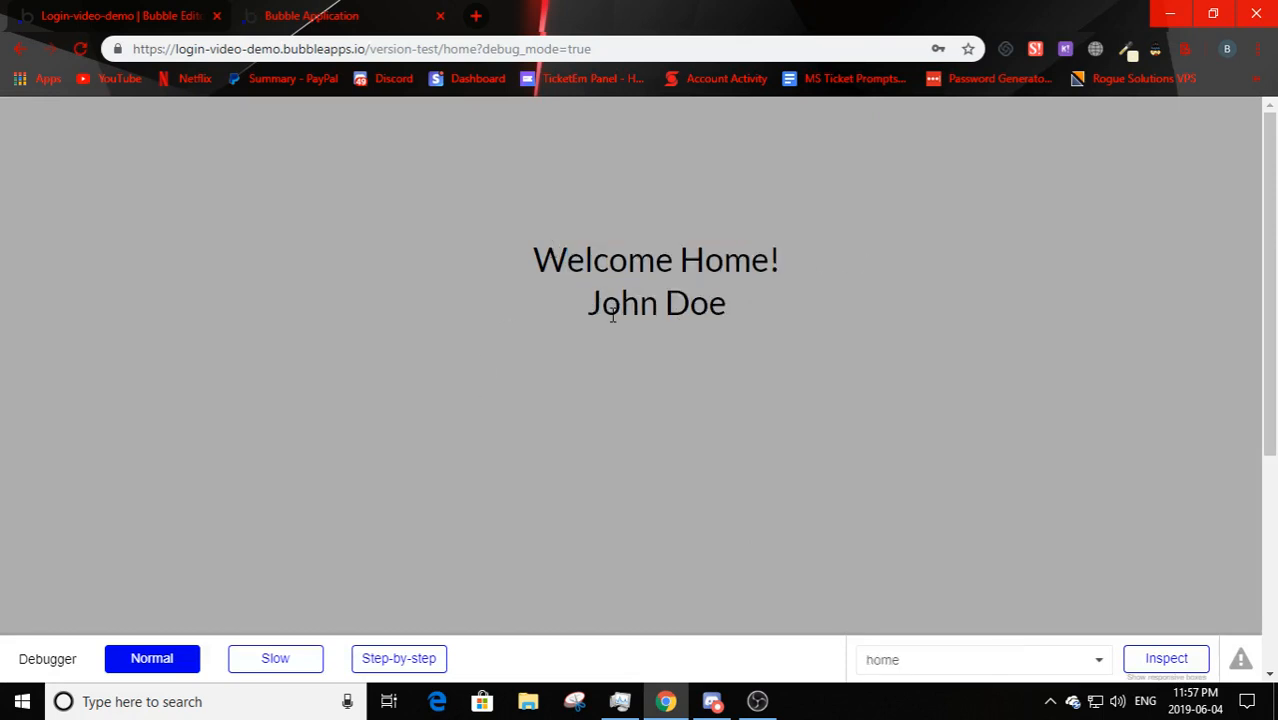
left_click_drag(603, 310, 733, 313)
left_click(682, 313)
left_click_drag(602, 307, 850, 317)
left_click(811, 318)
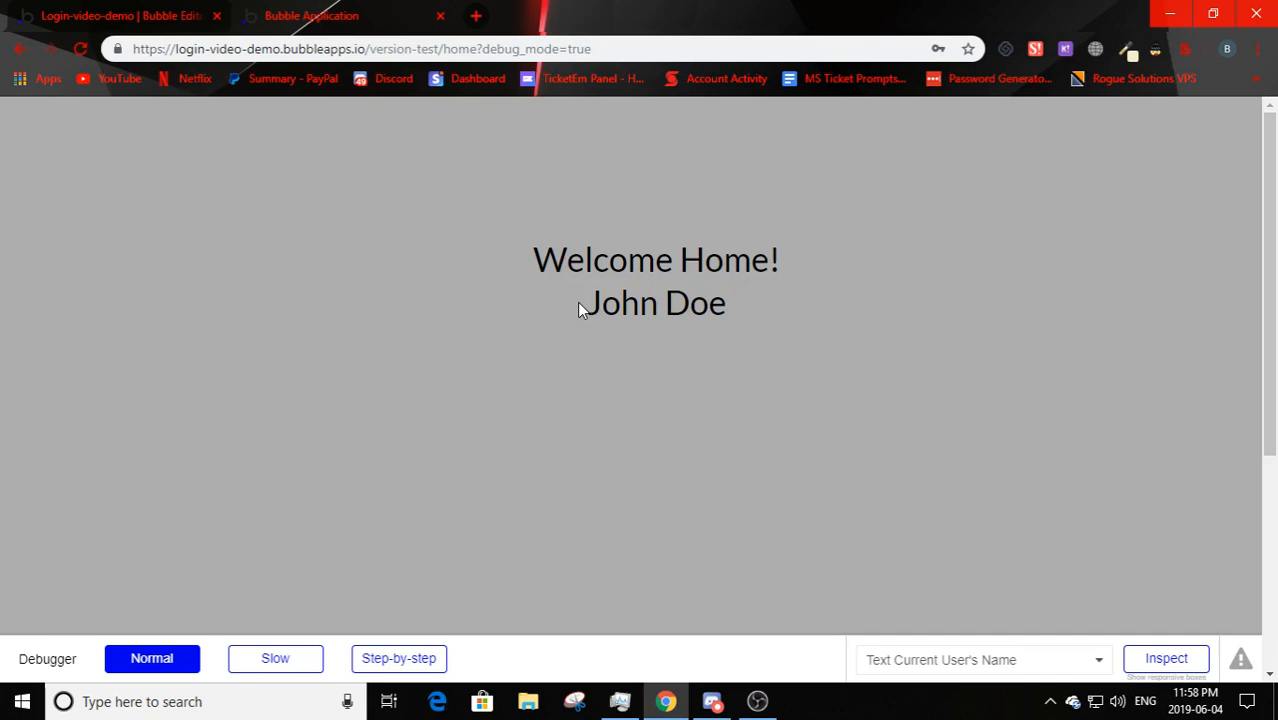
left_click(30, 22)
- Place a button labelled Logout at the home page's top-left and create its click workflow
left_click(8, 145)
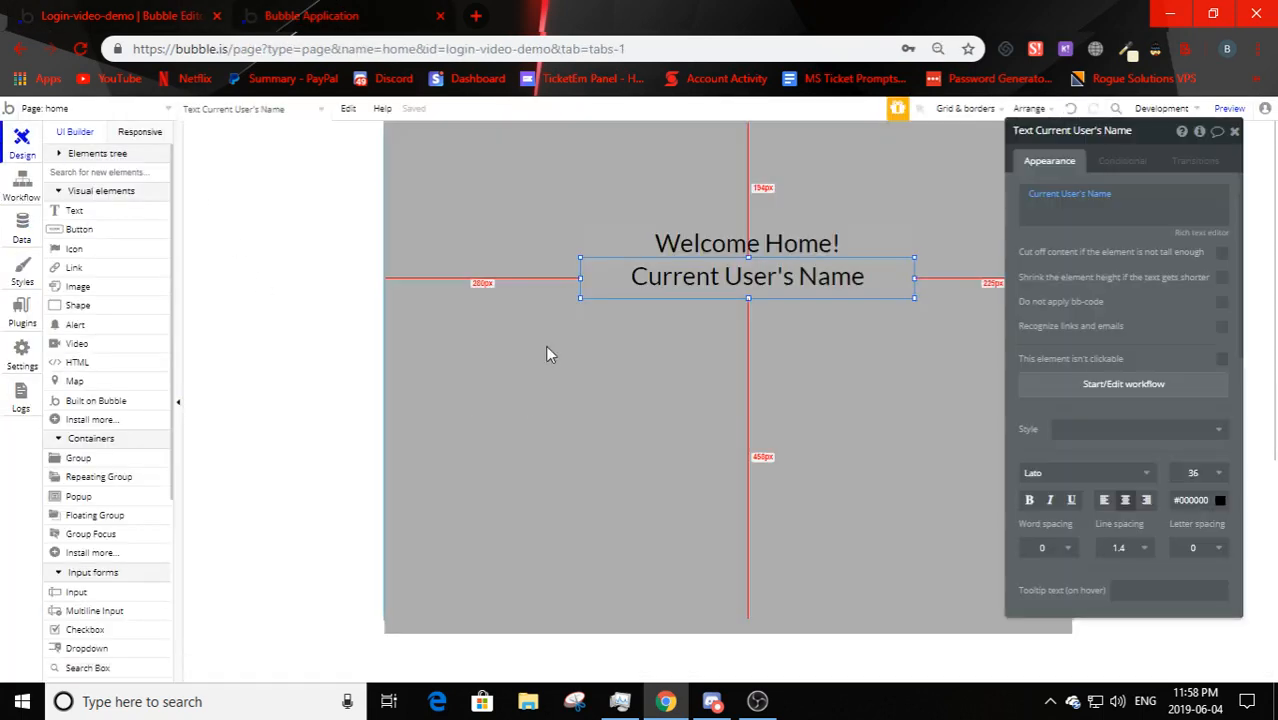
left_click(514, 310)
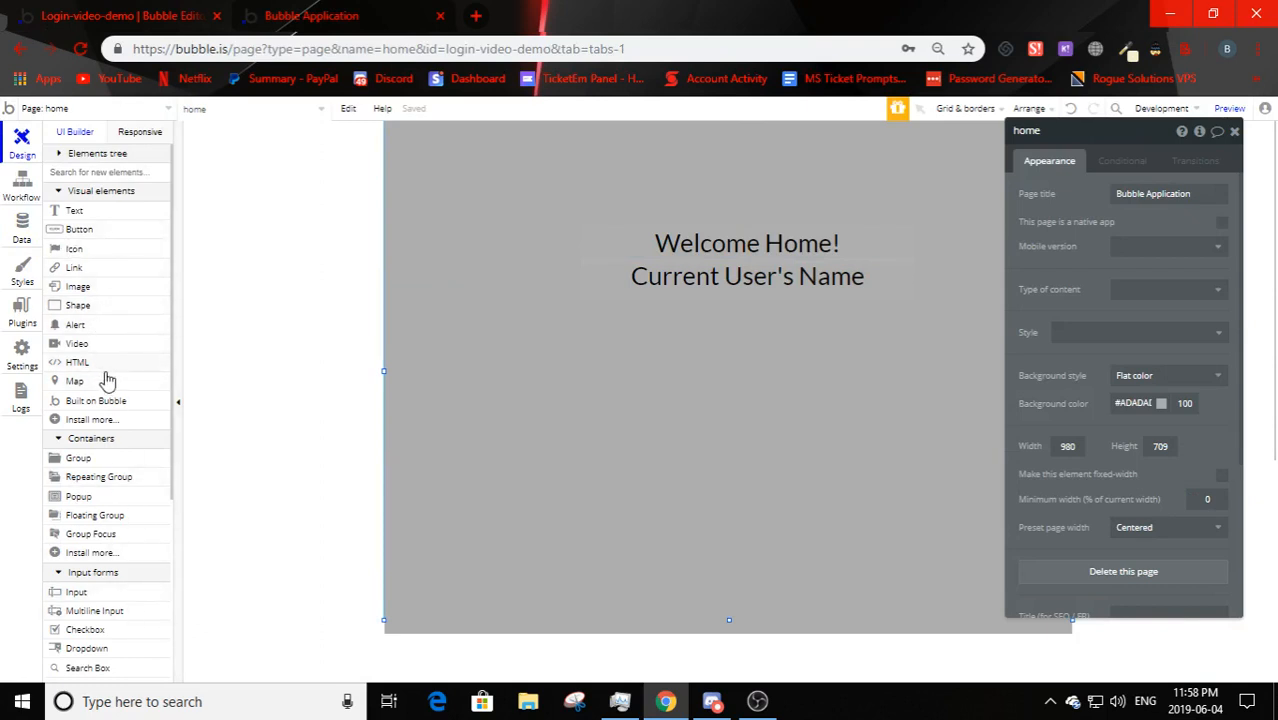
scroll(155, 350, "down", 3)
scroll(105, 476, "up", 5)
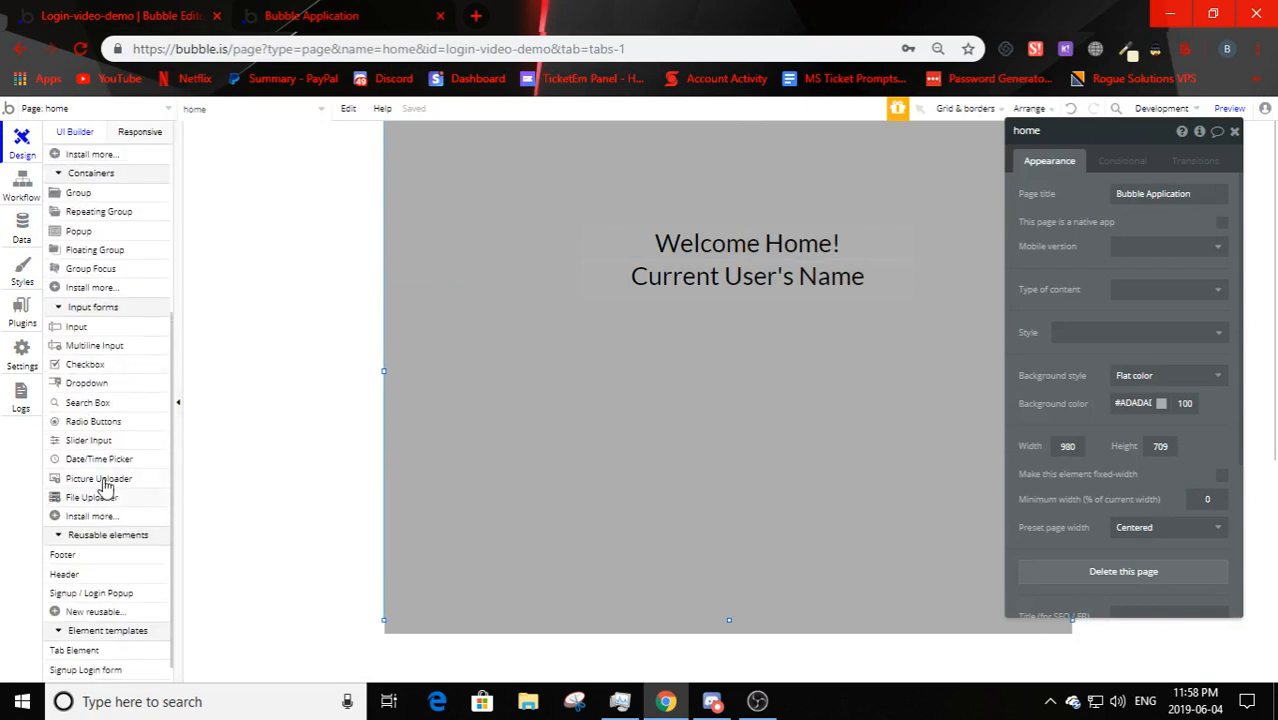
left_click(78, 230)
left_click(387, 153)
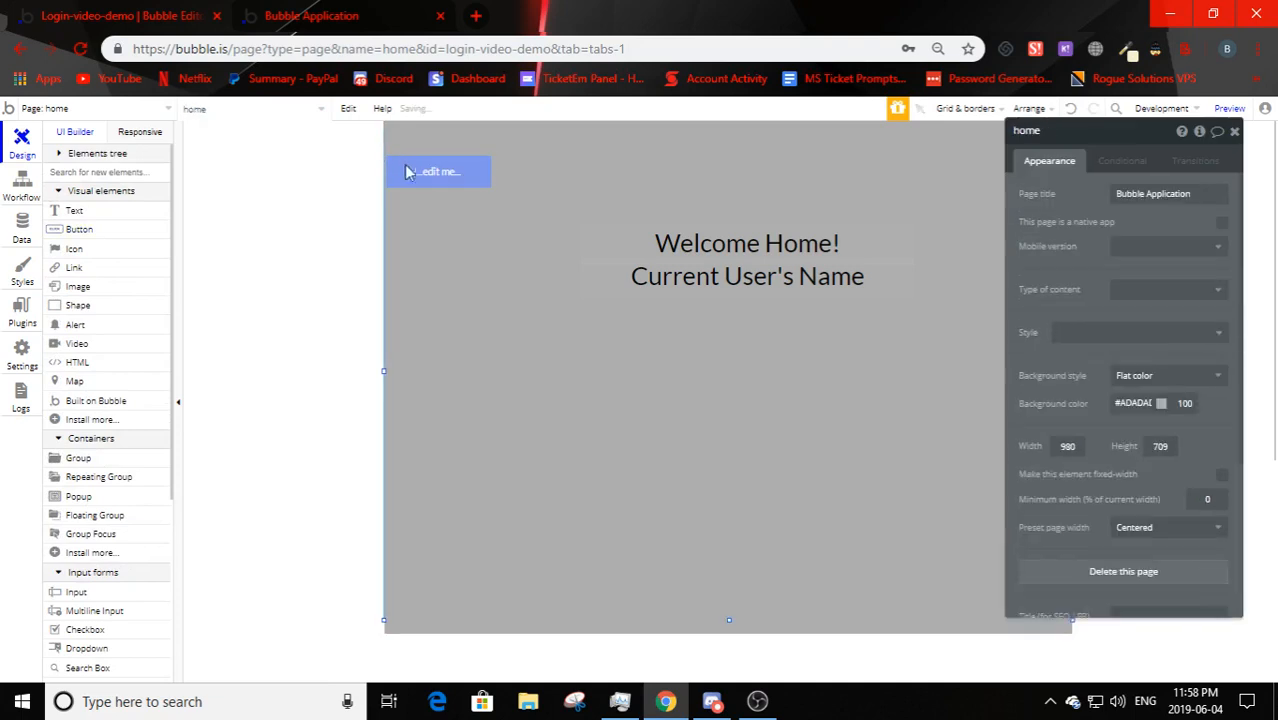
left_click_drag(420, 172, 436, 145)
left_click(1124, 198)
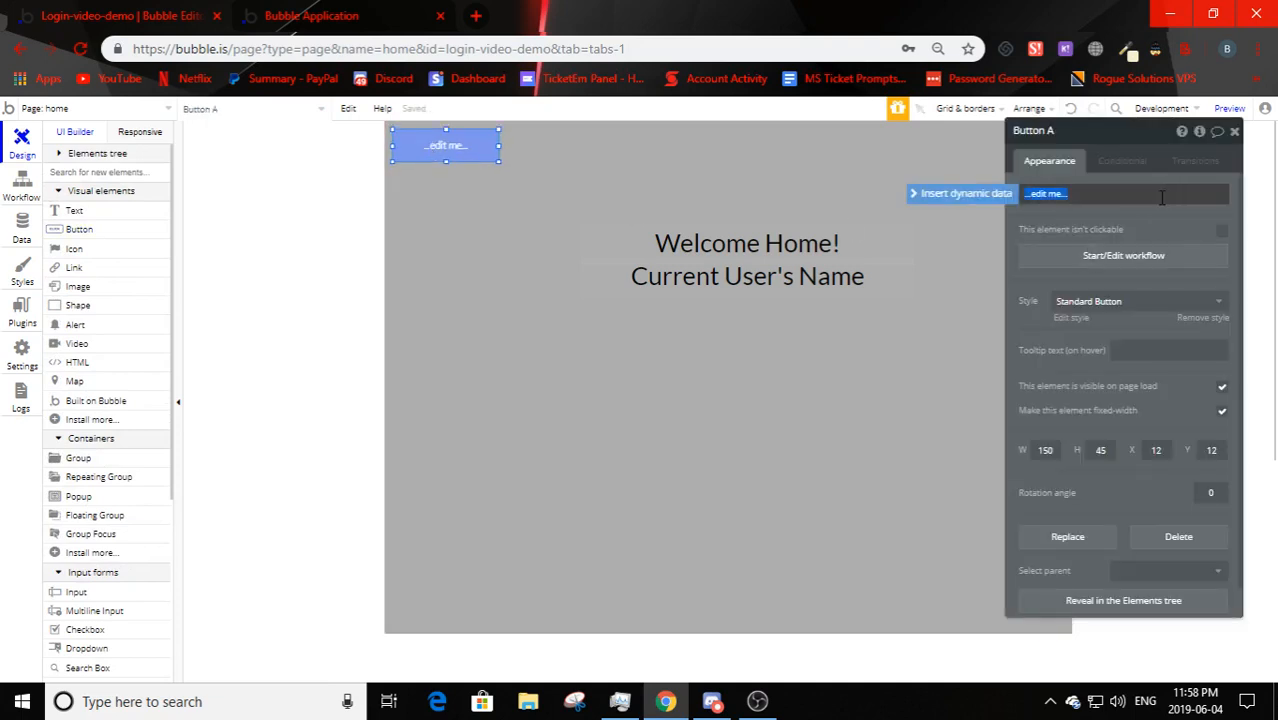
type("Logout")
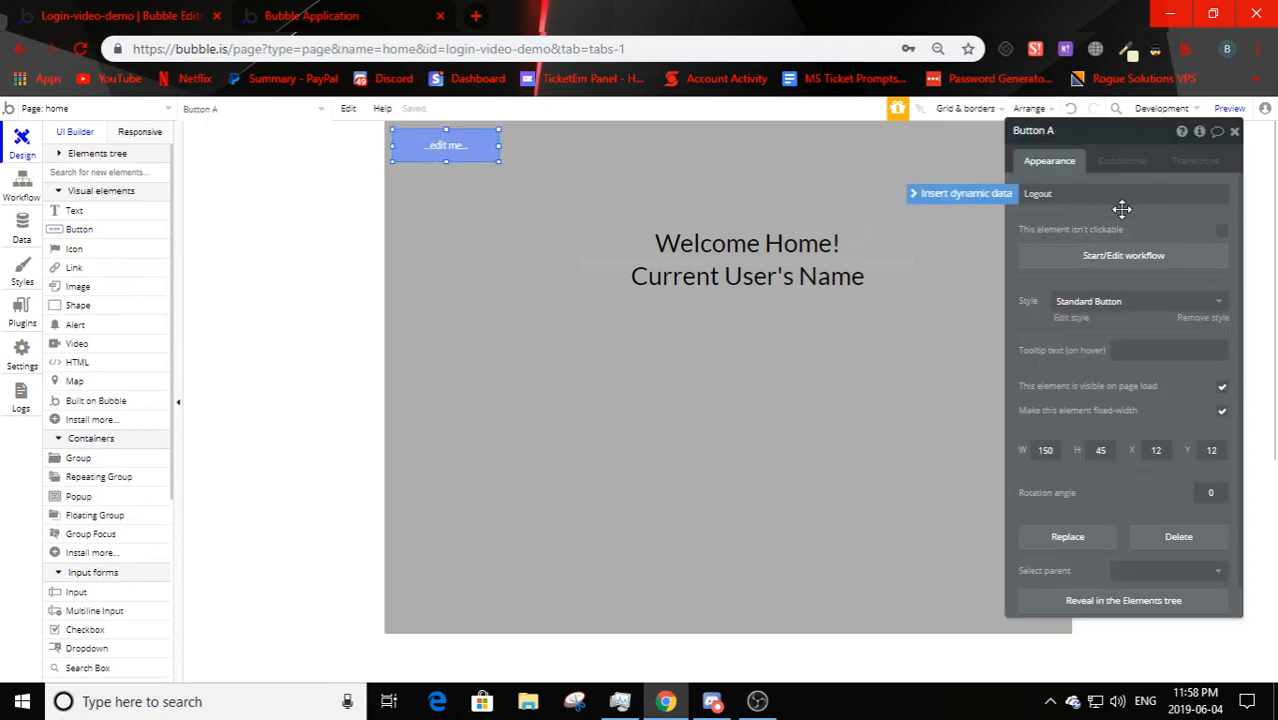
left_click(1122, 207)
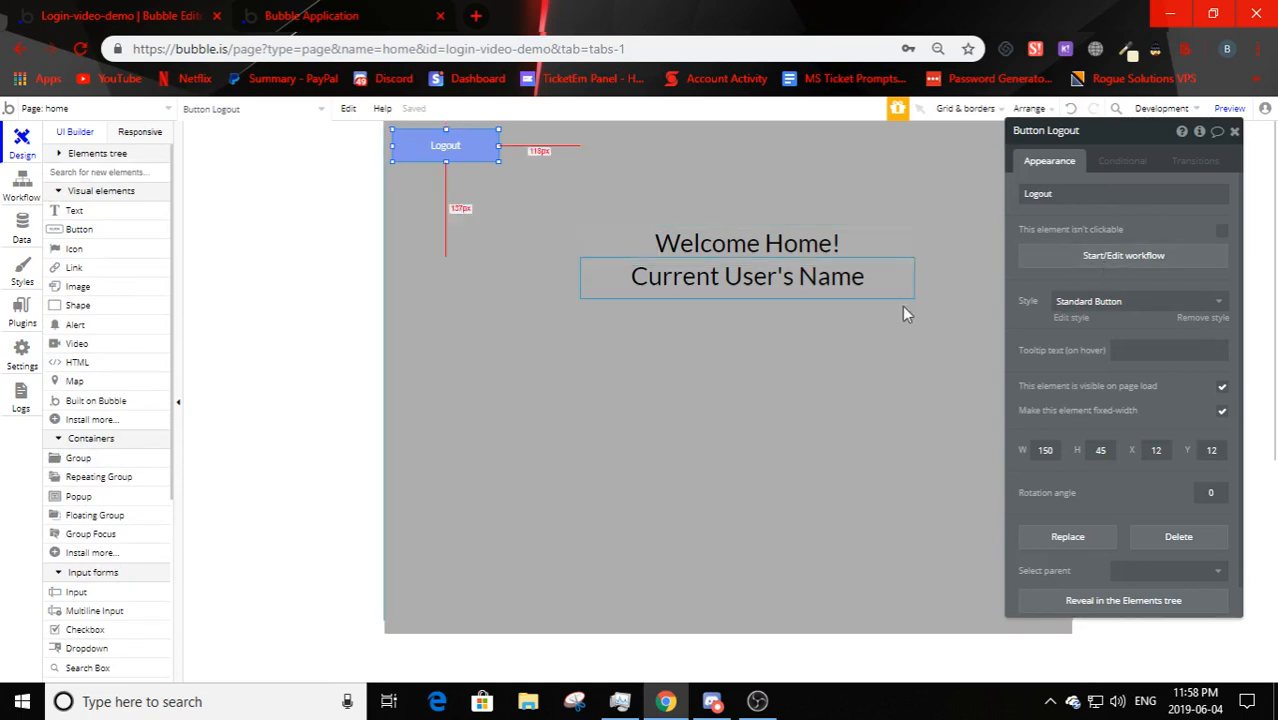
left_click(1152, 262)
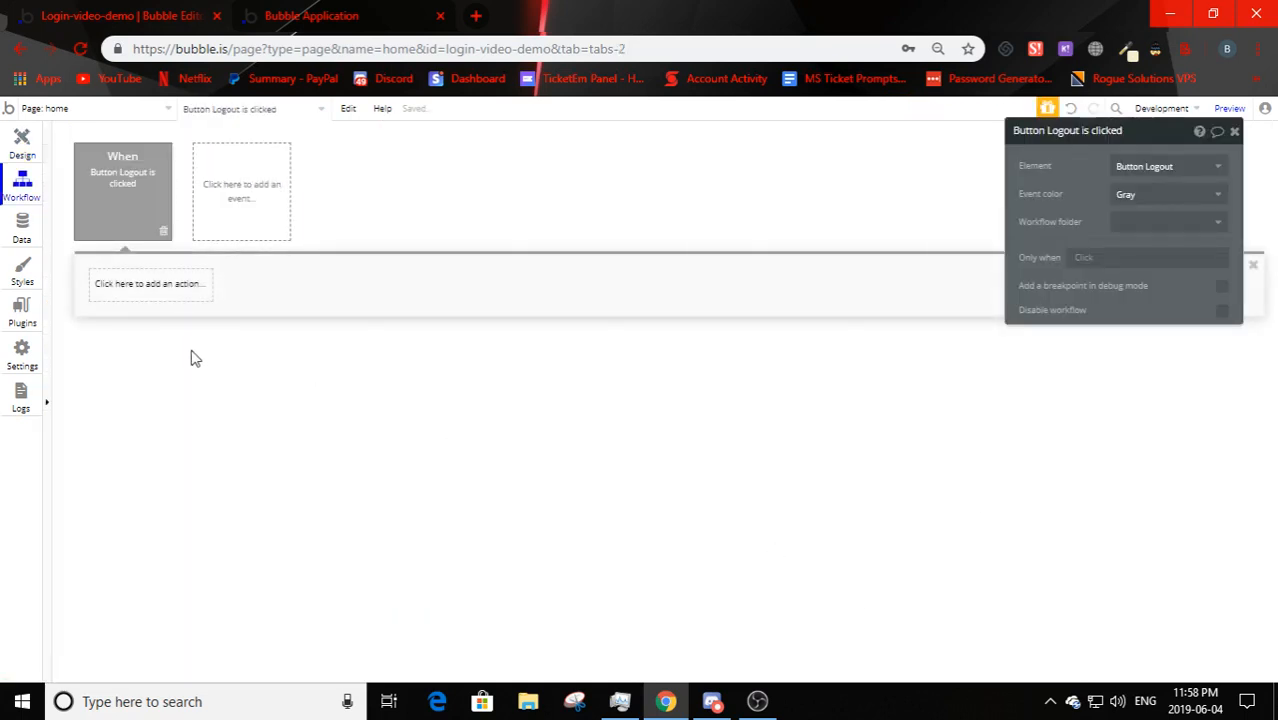
- Give the Logout workflow a 'Log the user out' action followed by 'Go to page' index
left_click(108, 290)
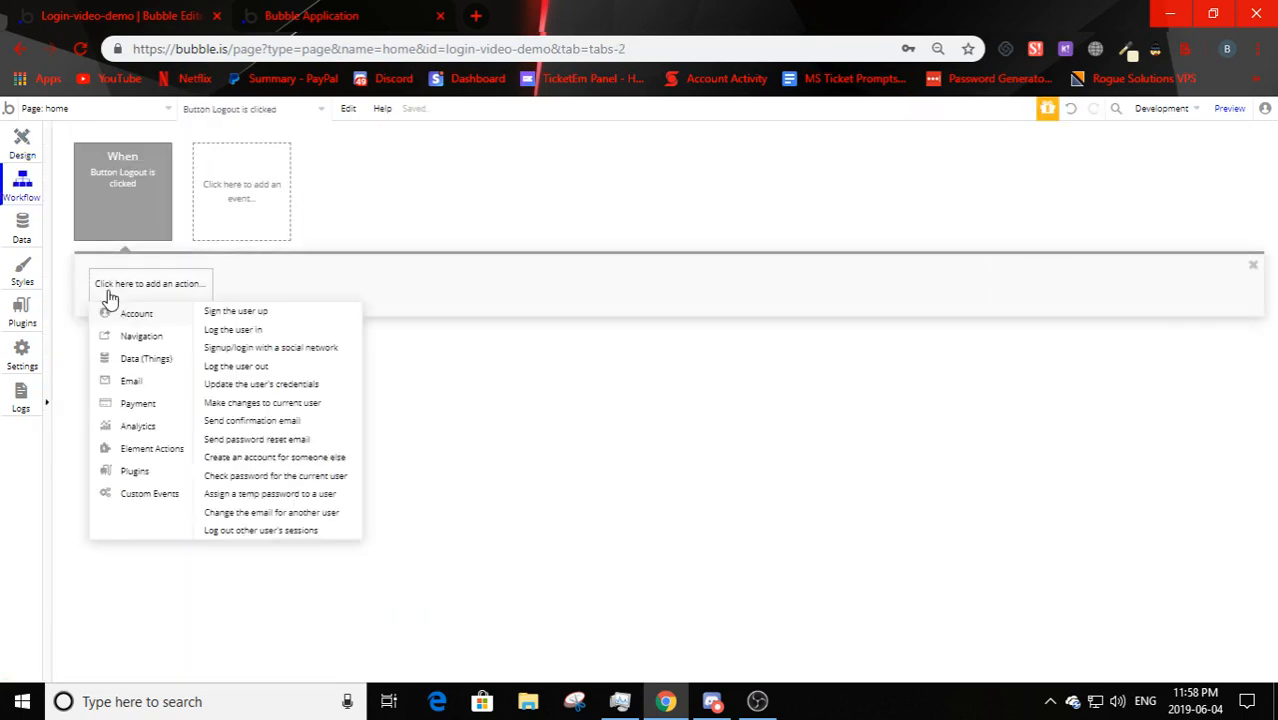
left_click(240, 367)
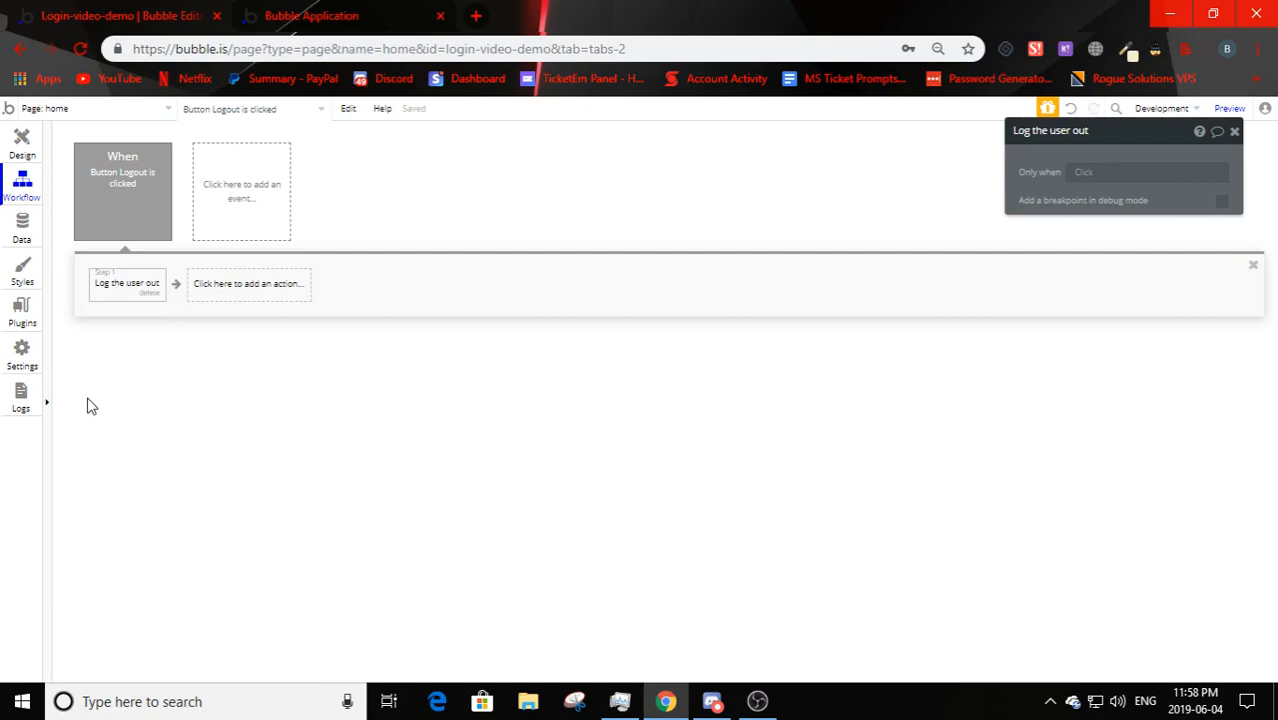
left_click(240, 291)
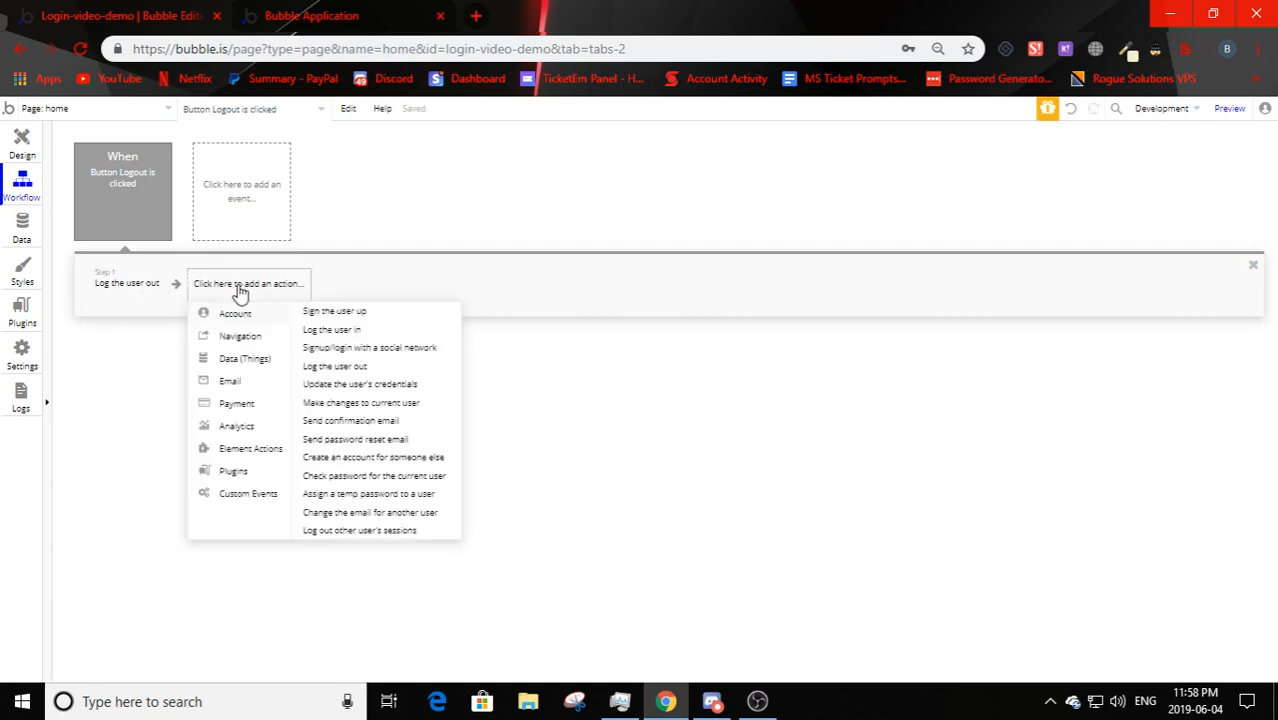
mouse_move(245, 335)
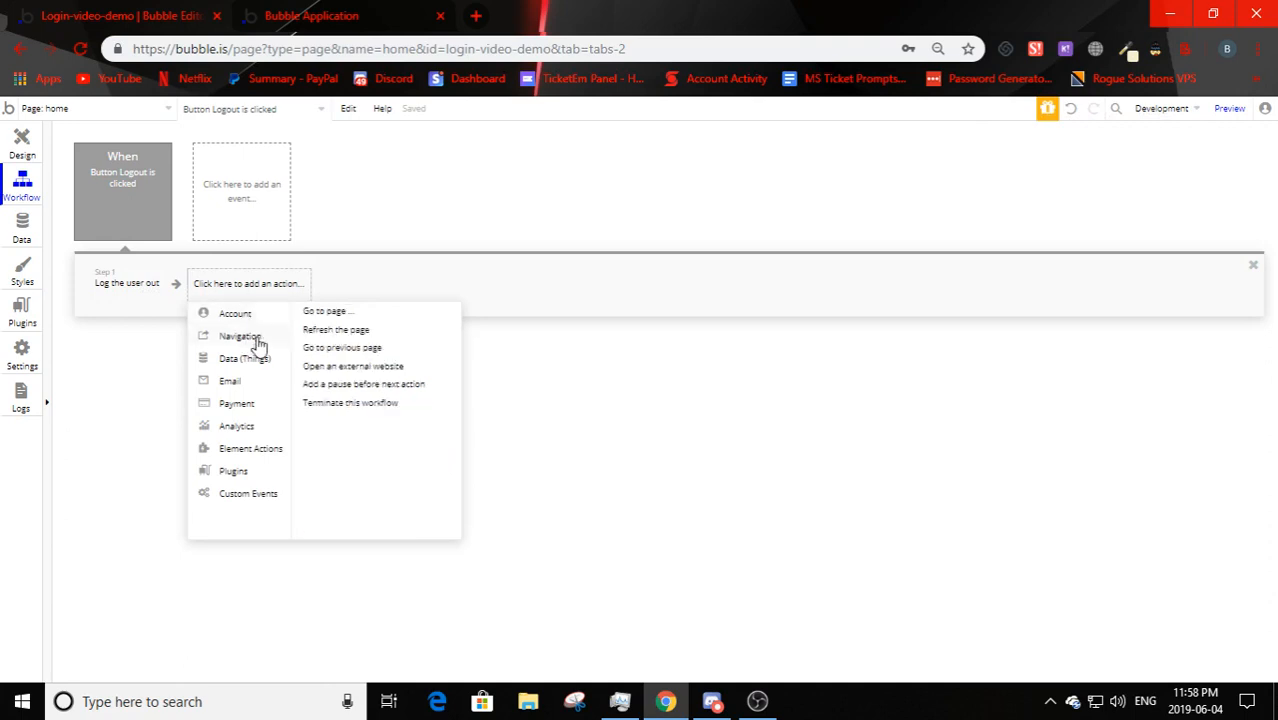
left_click(333, 313)
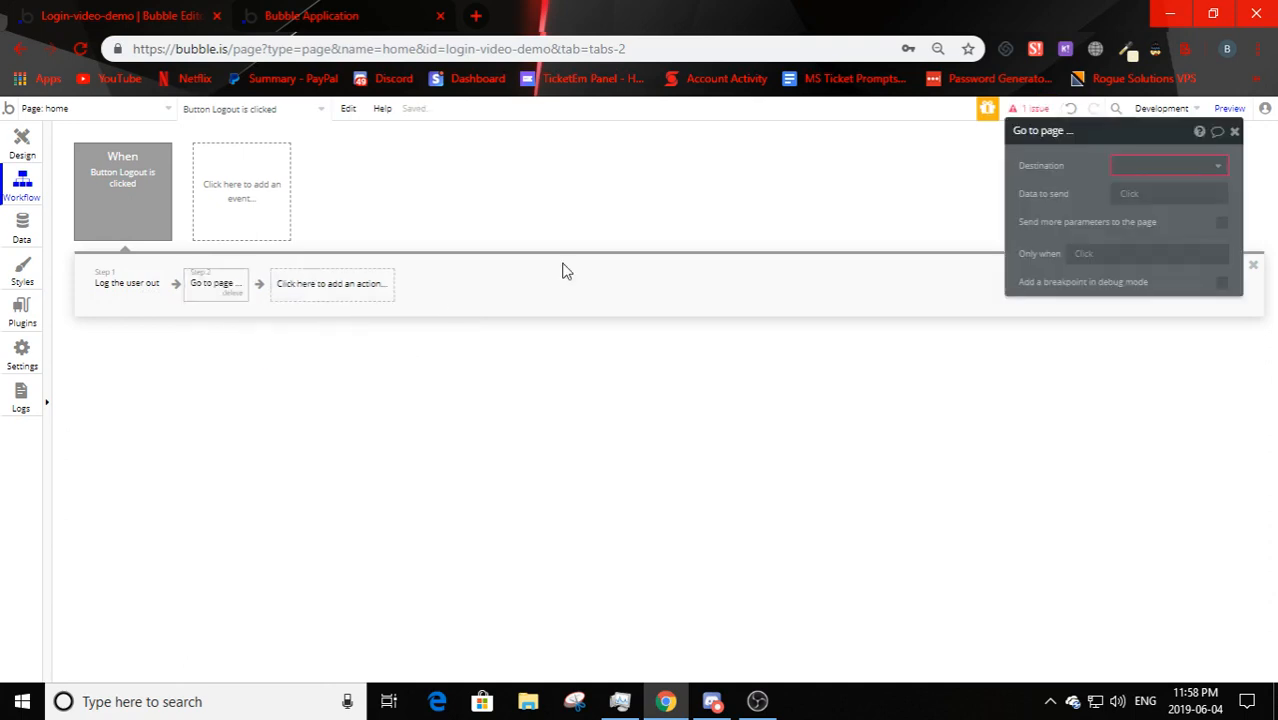
left_click(1192, 174)
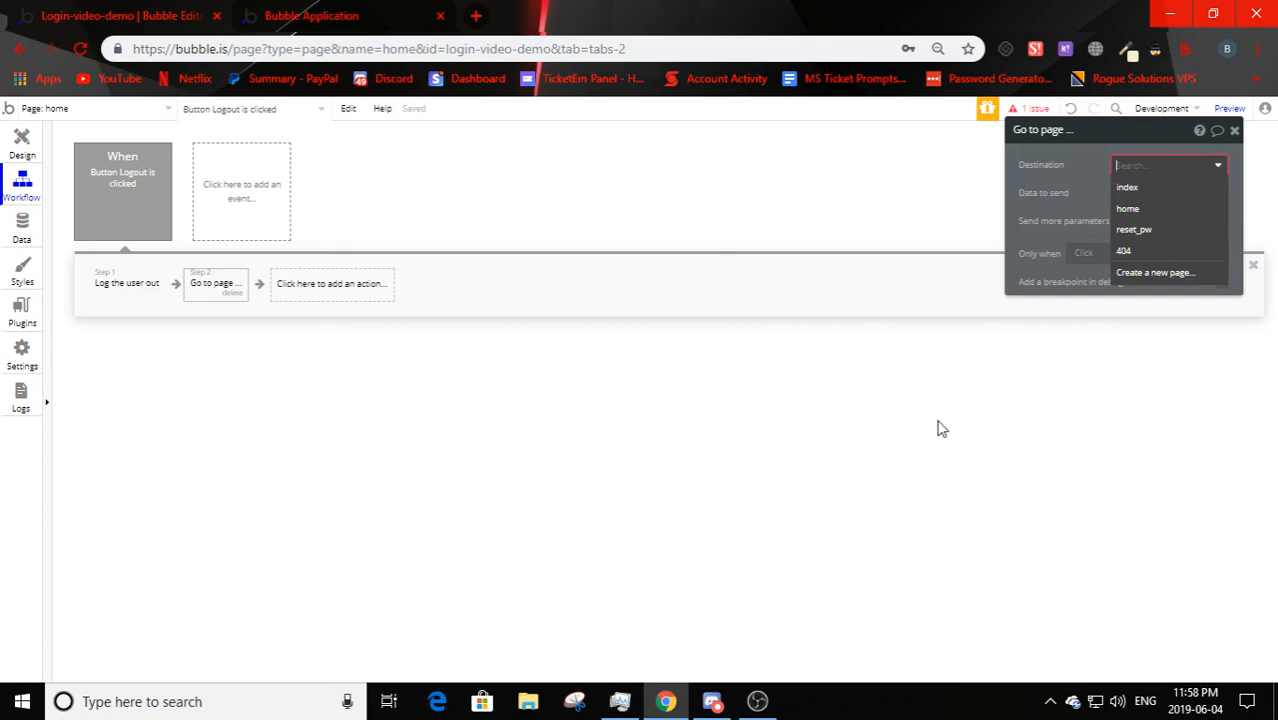
left_click(1128, 187)
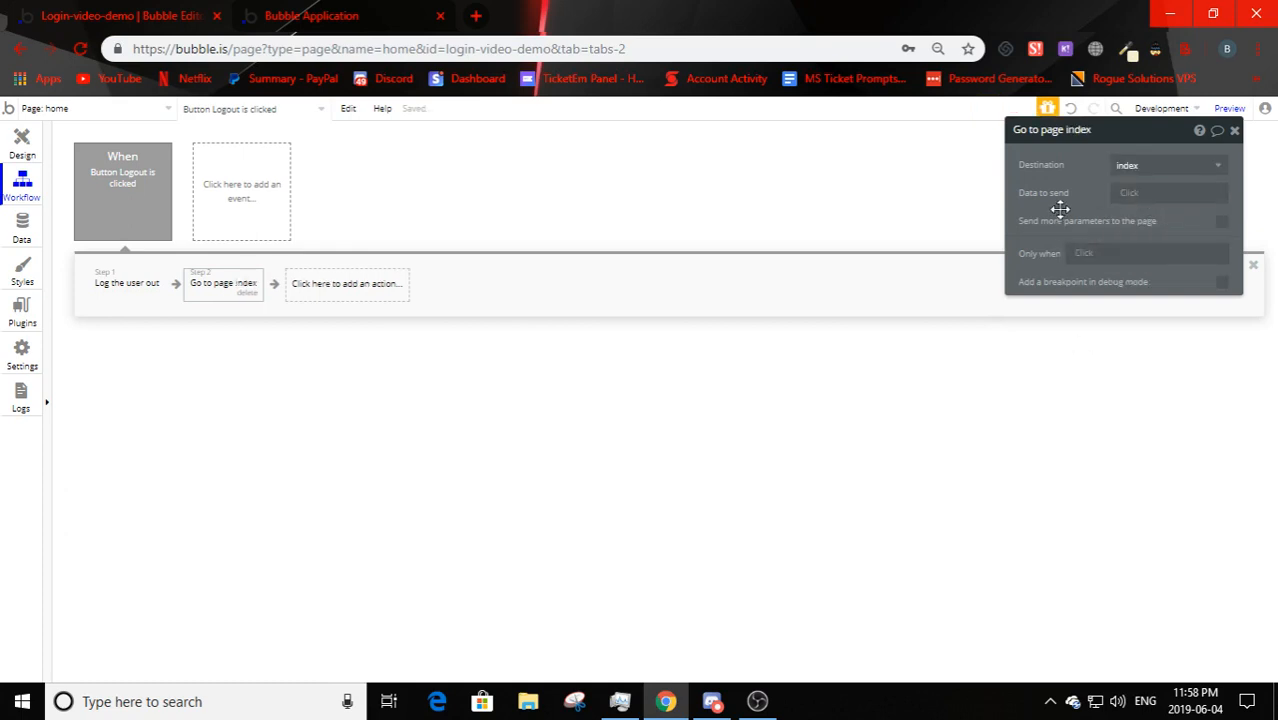
left_click_drag(1058, 208, 911, 417)
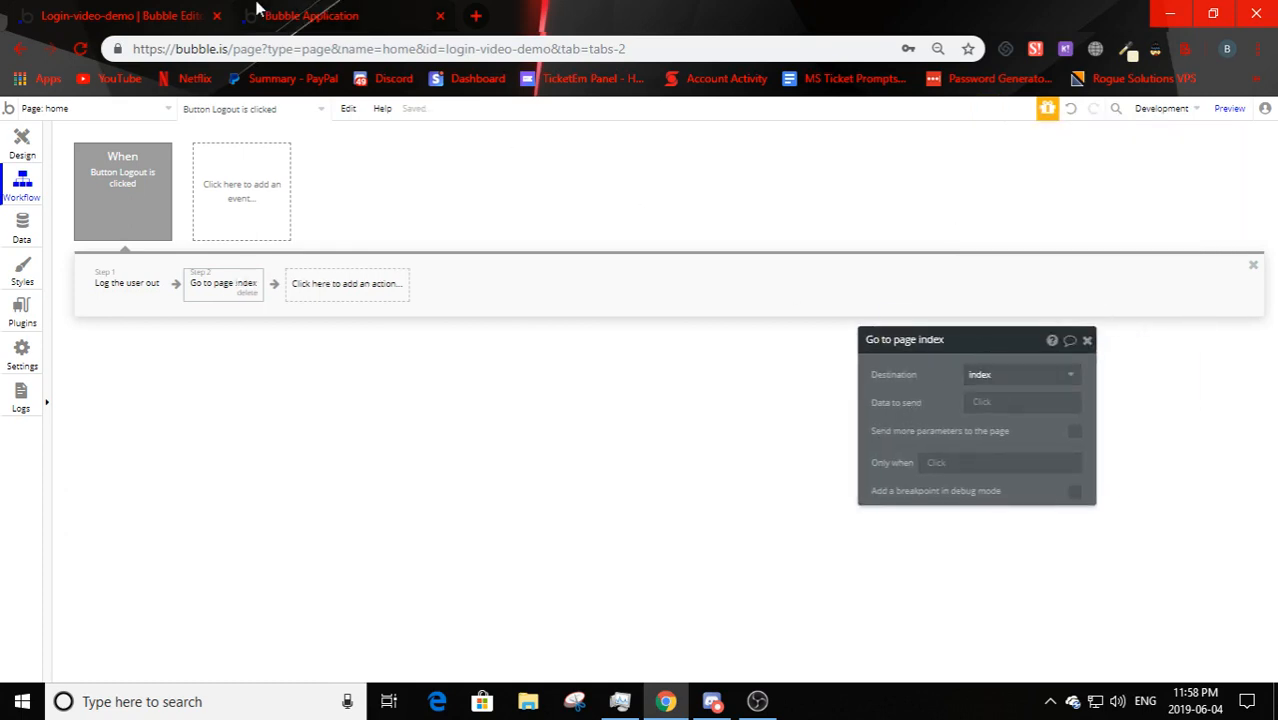
left_click(312, 15)
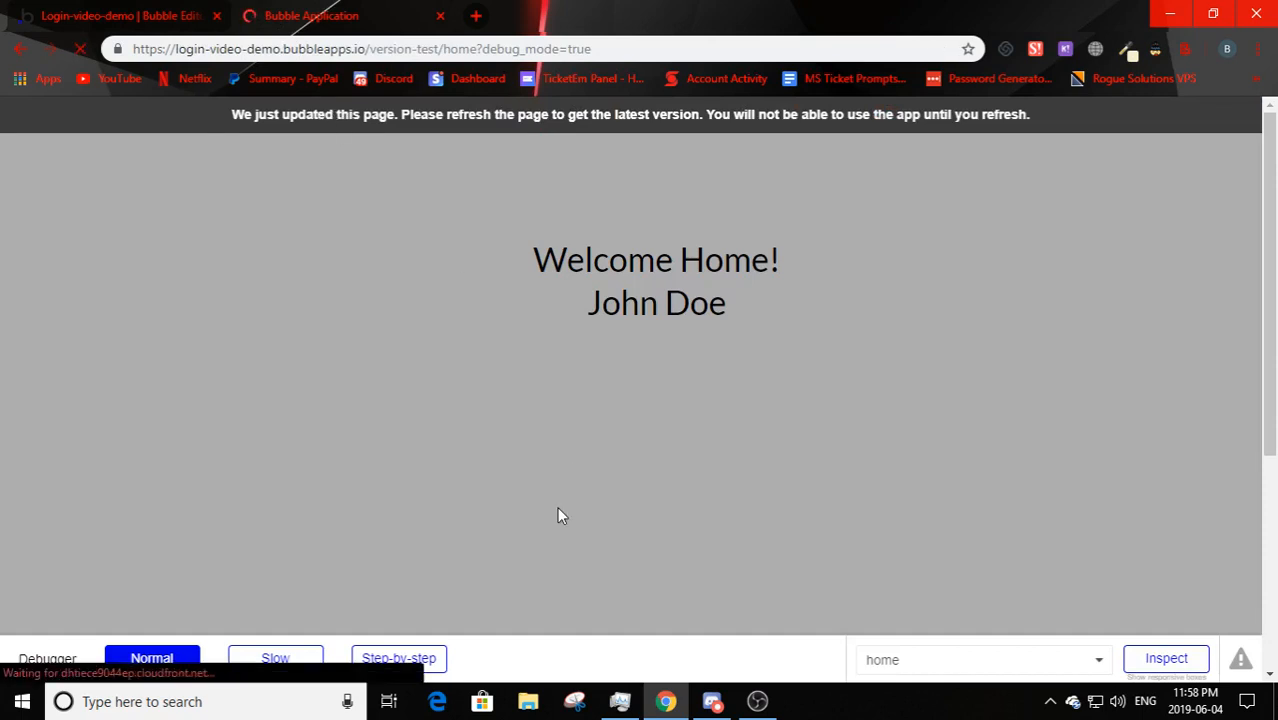
- Click Logout on the preview's home page to return to the login page
left_click_drag(551, 320, 788, 325)
left_click(785, 317)
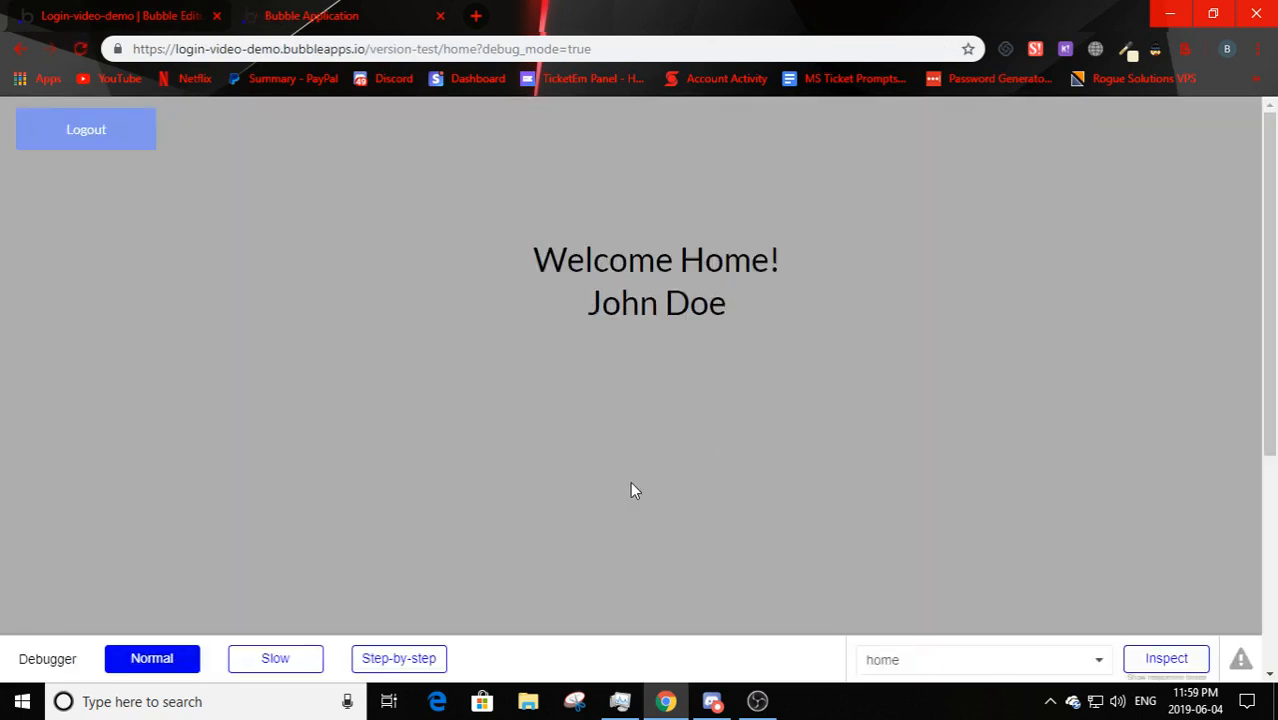
left_click(114, 127)
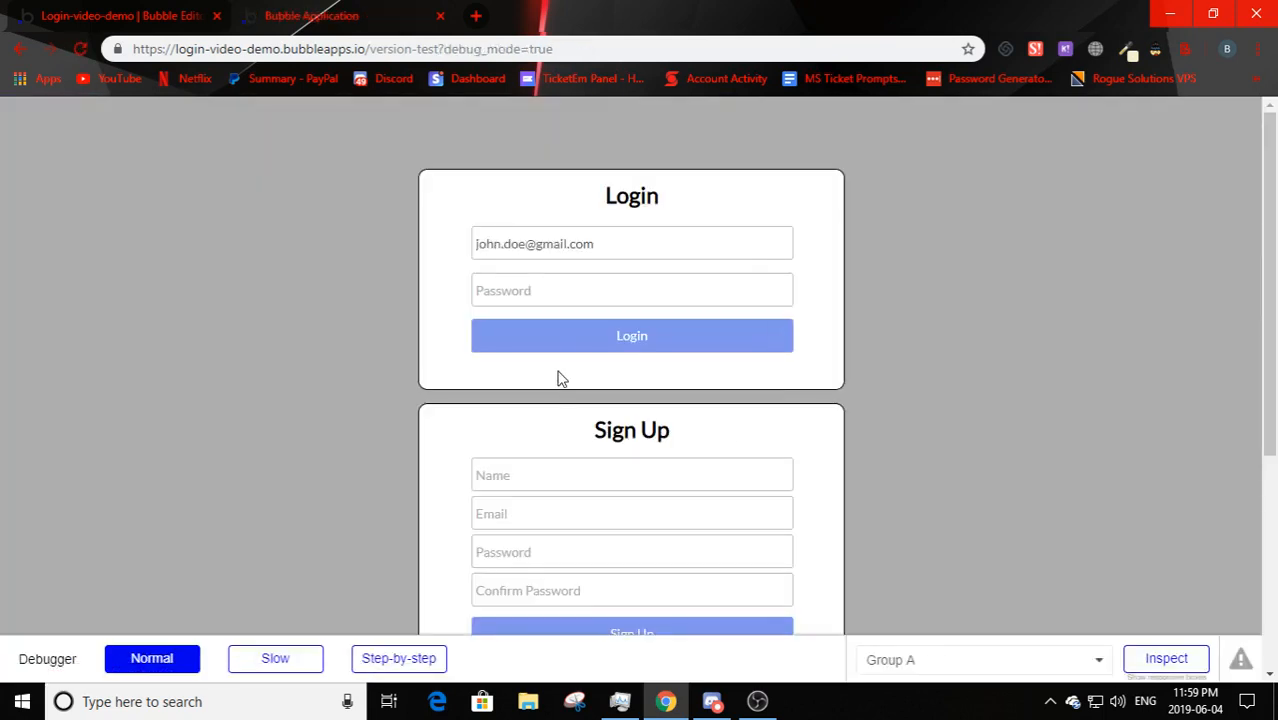
- Log back in with the test account's password
left_click(551, 291)
left_click(445, 274)
left_click(605, 245)
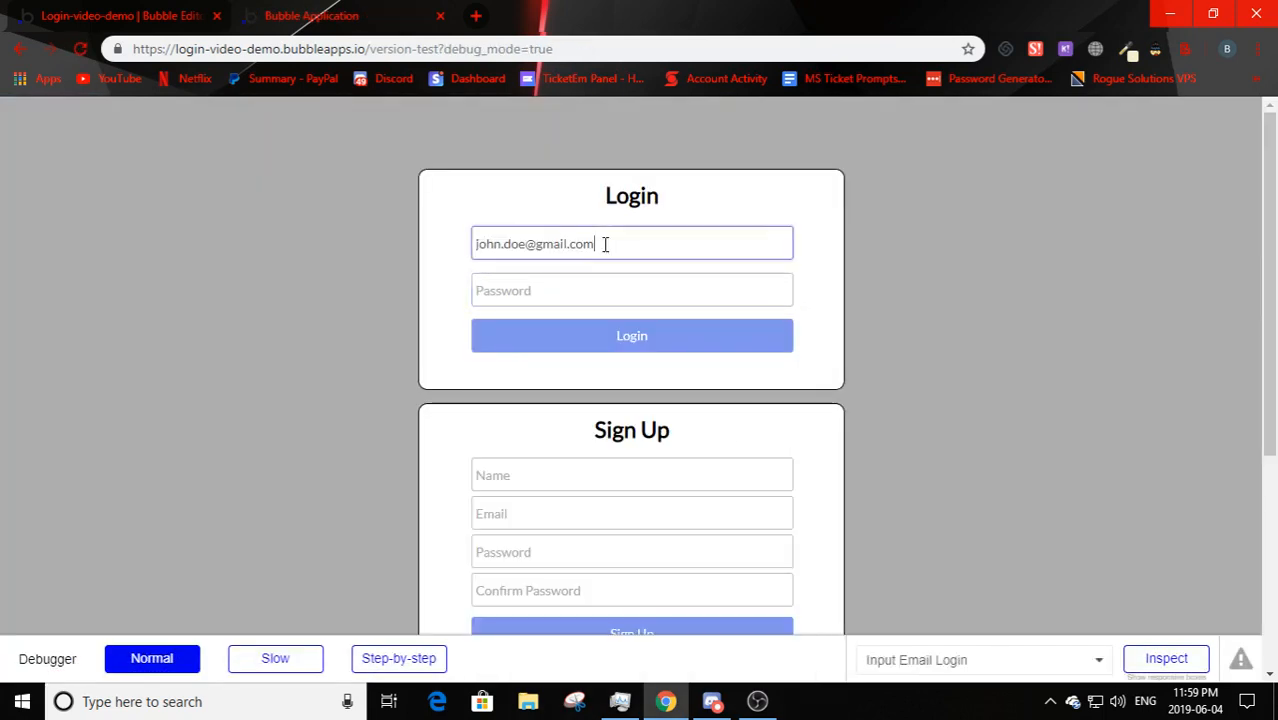
left_click_drag(605, 245, 450, 245)
left_click(450, 245)
left_click(505, 292)
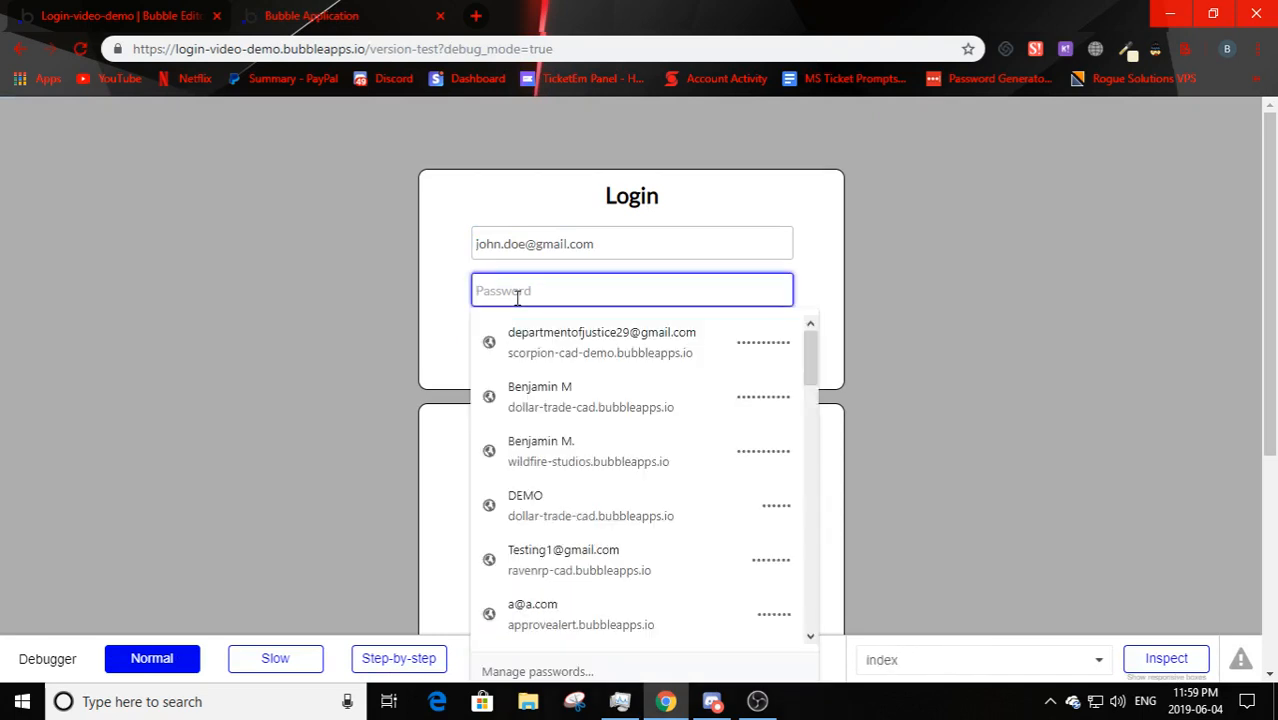
type("12345678")
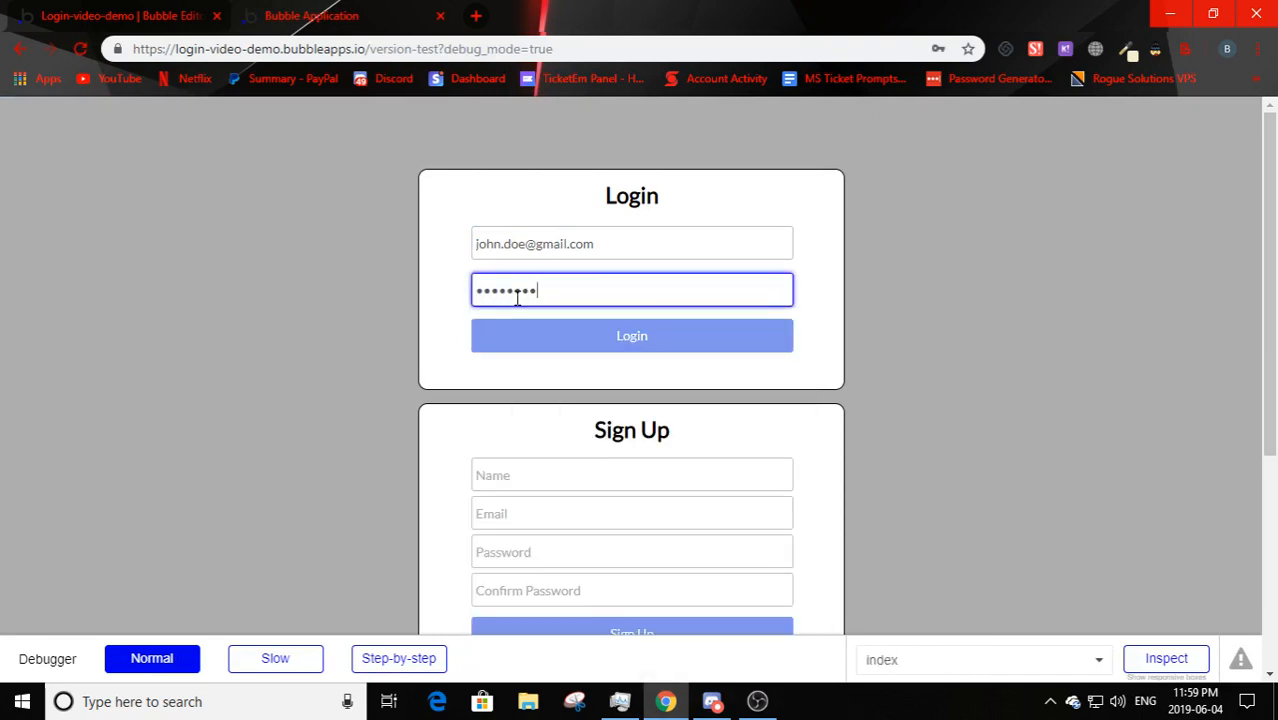
key("Return")
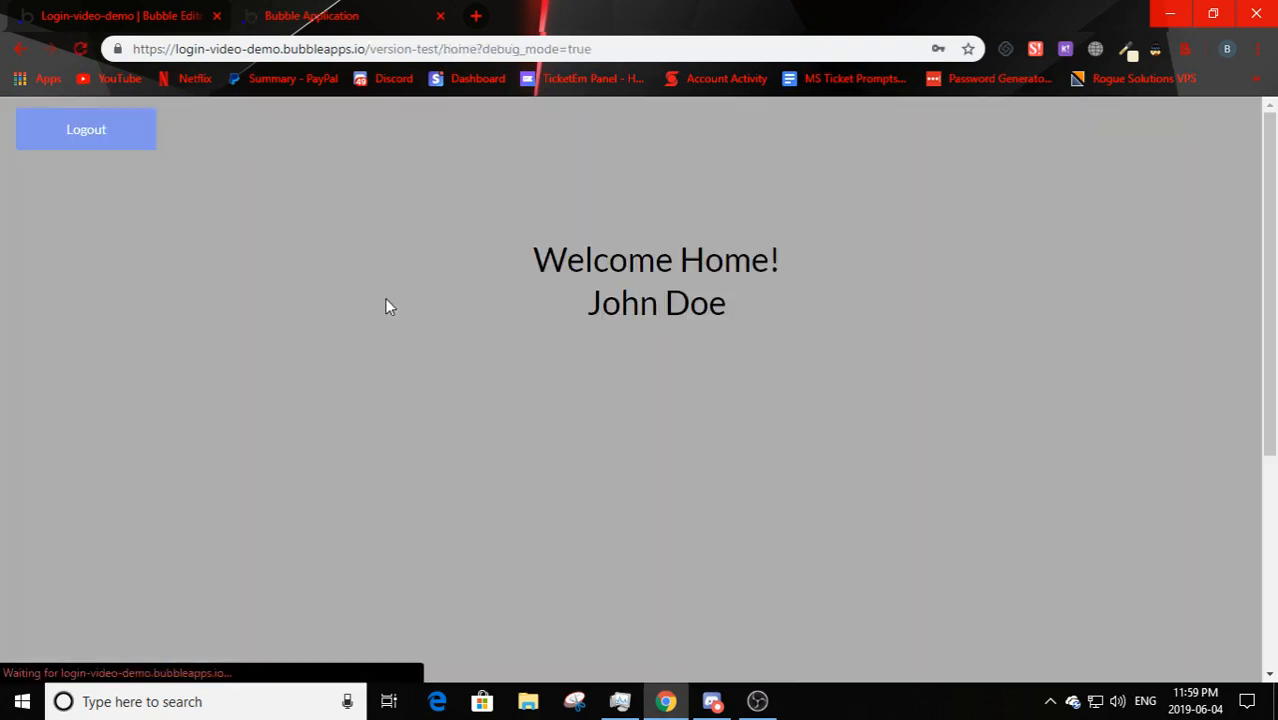
- Confirm the name greeting, then log out again back to the login page
left_click_drag(541, 299, 861, 322)
left_click(588, 345)
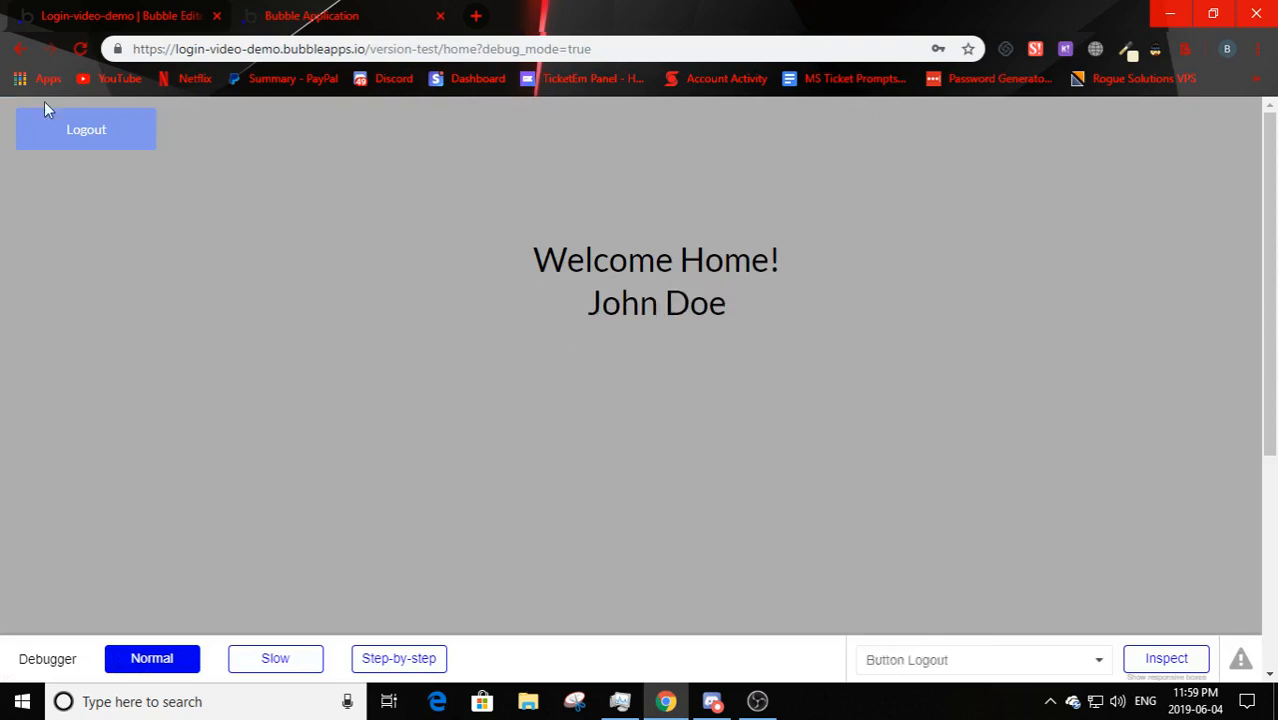
left_click(75, 143)
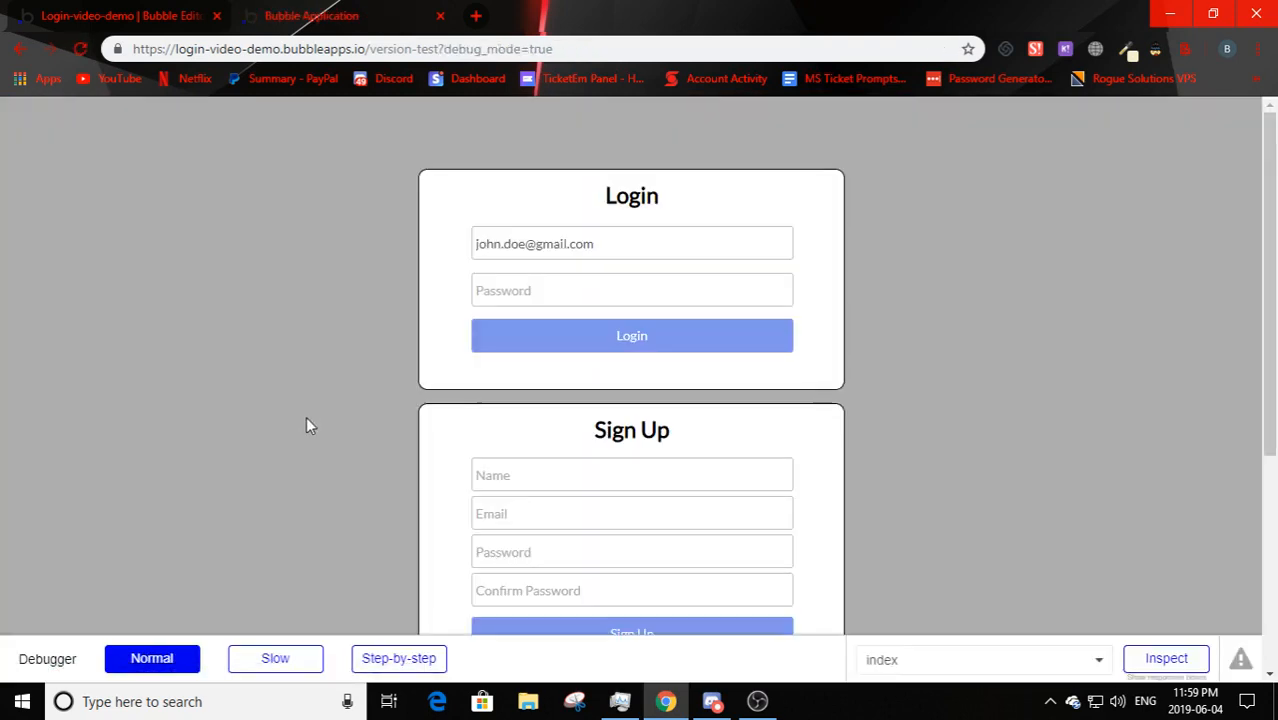
left_click(134, 12)
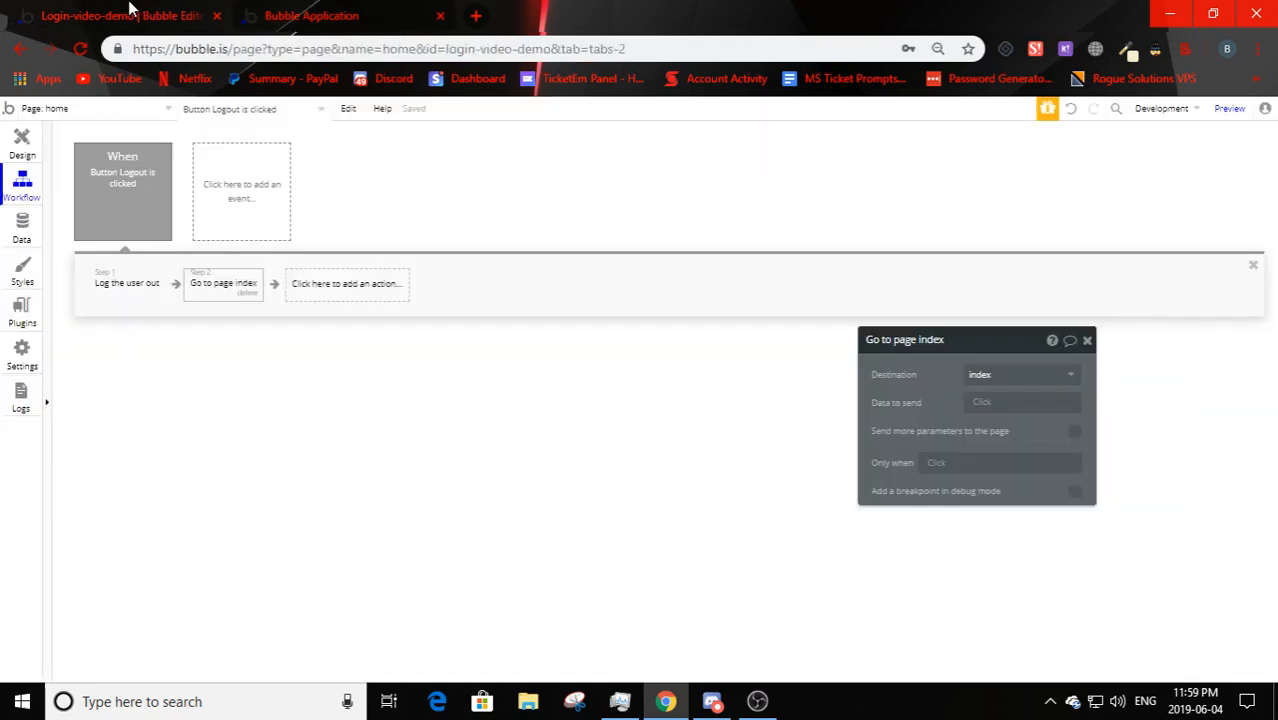
left_click(305, 14)
key("ctrl+Tab")
left_click(20, 143)
left_click(22, 203)
- Open the preview's home page directly by inserting /home before ?debug_mode in the address
left_click(275, 12)
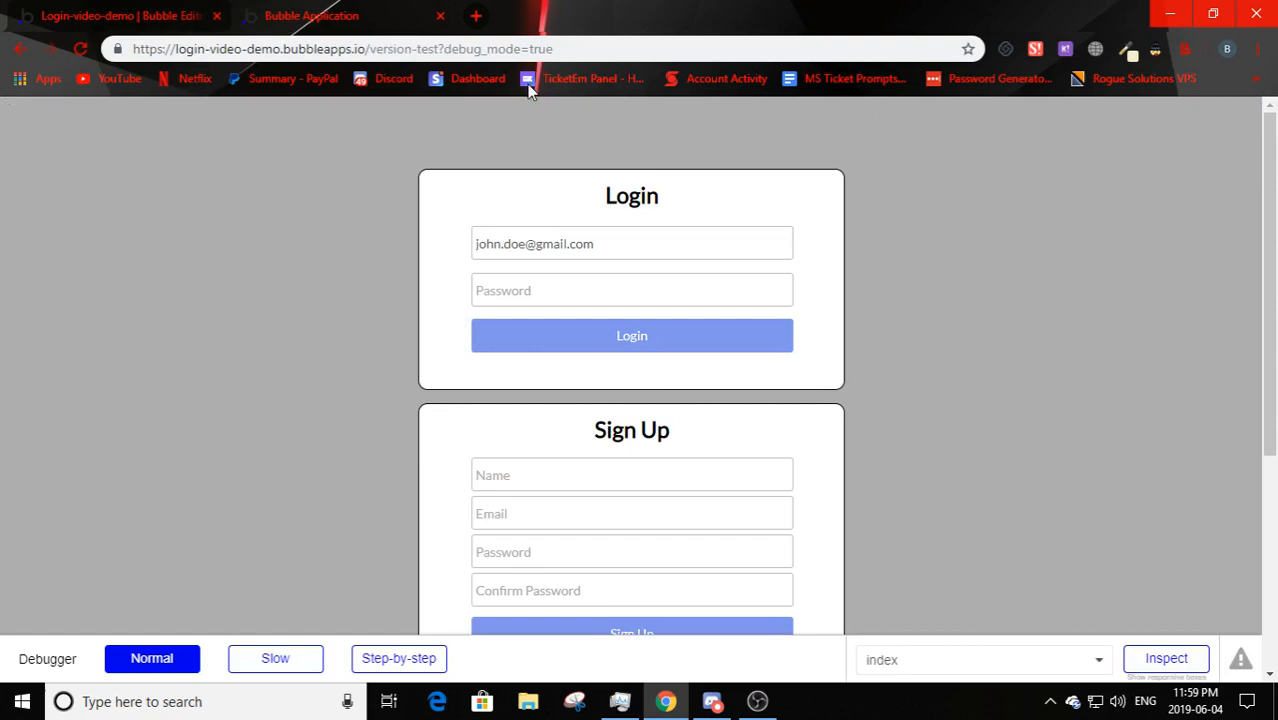
left_click(450, 48)
left_click(445, 48)
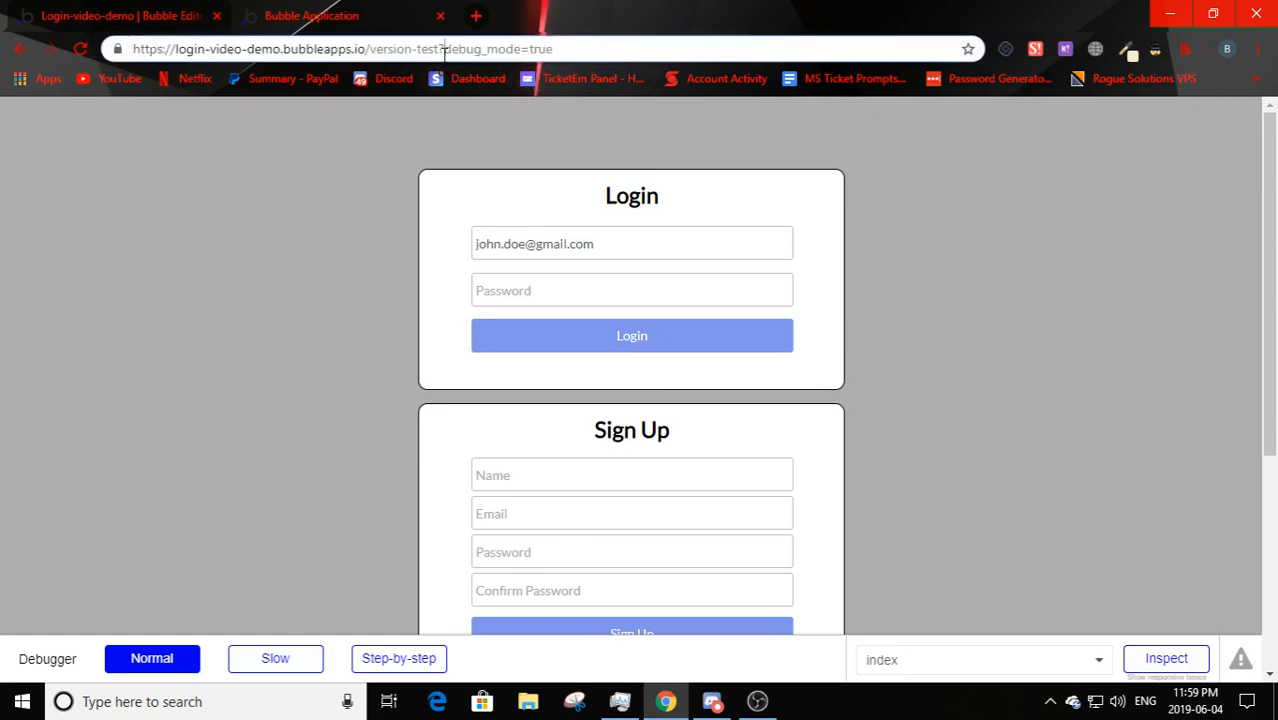
type("/")
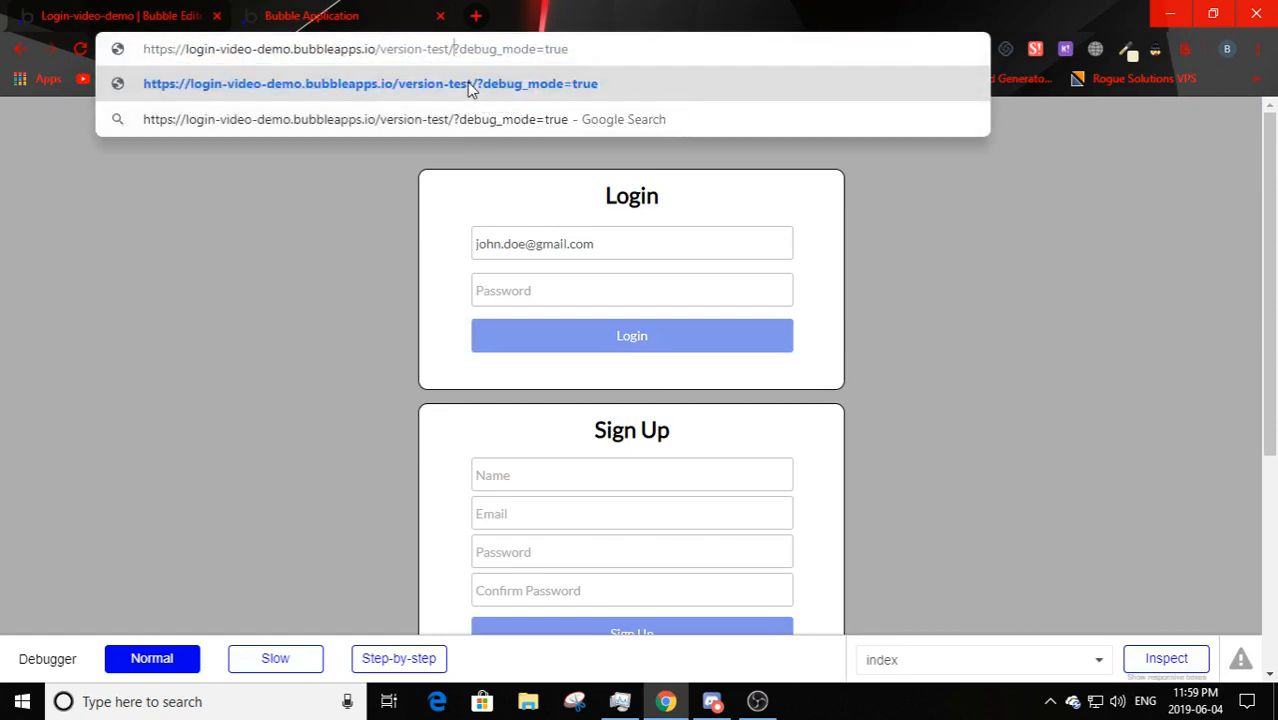
type("home")
key("Return")
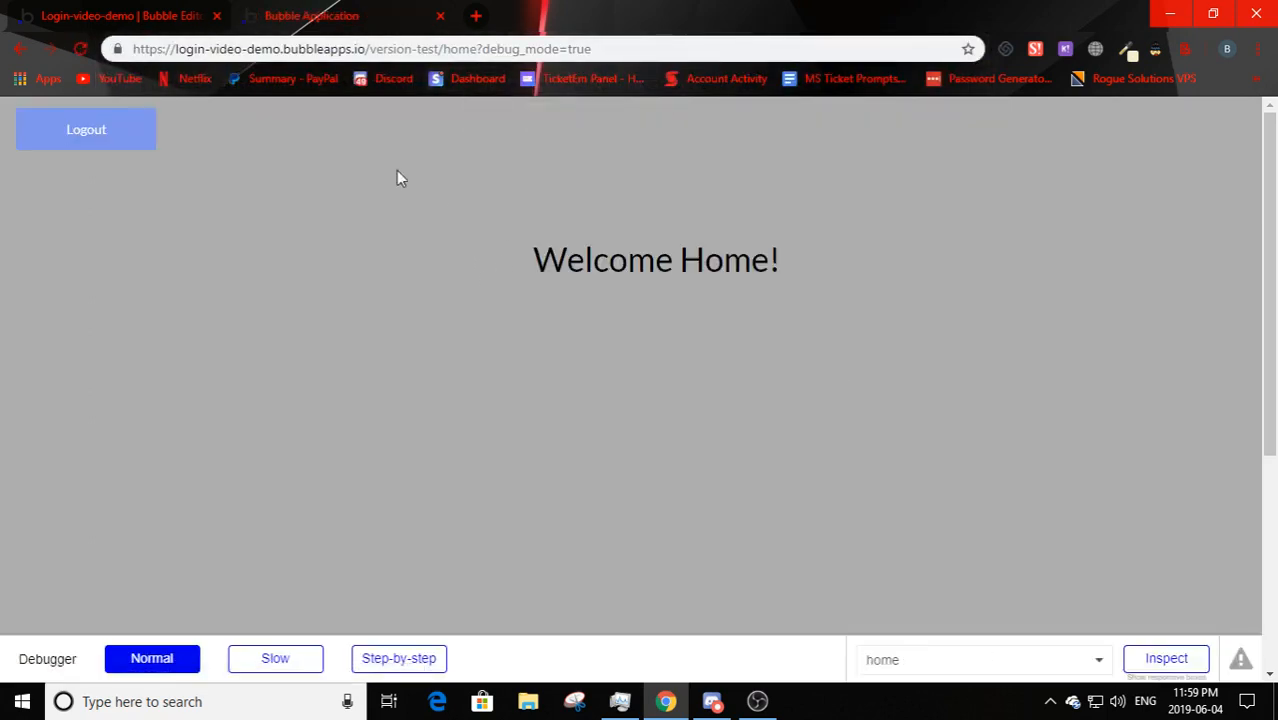
left_click(436, 48)
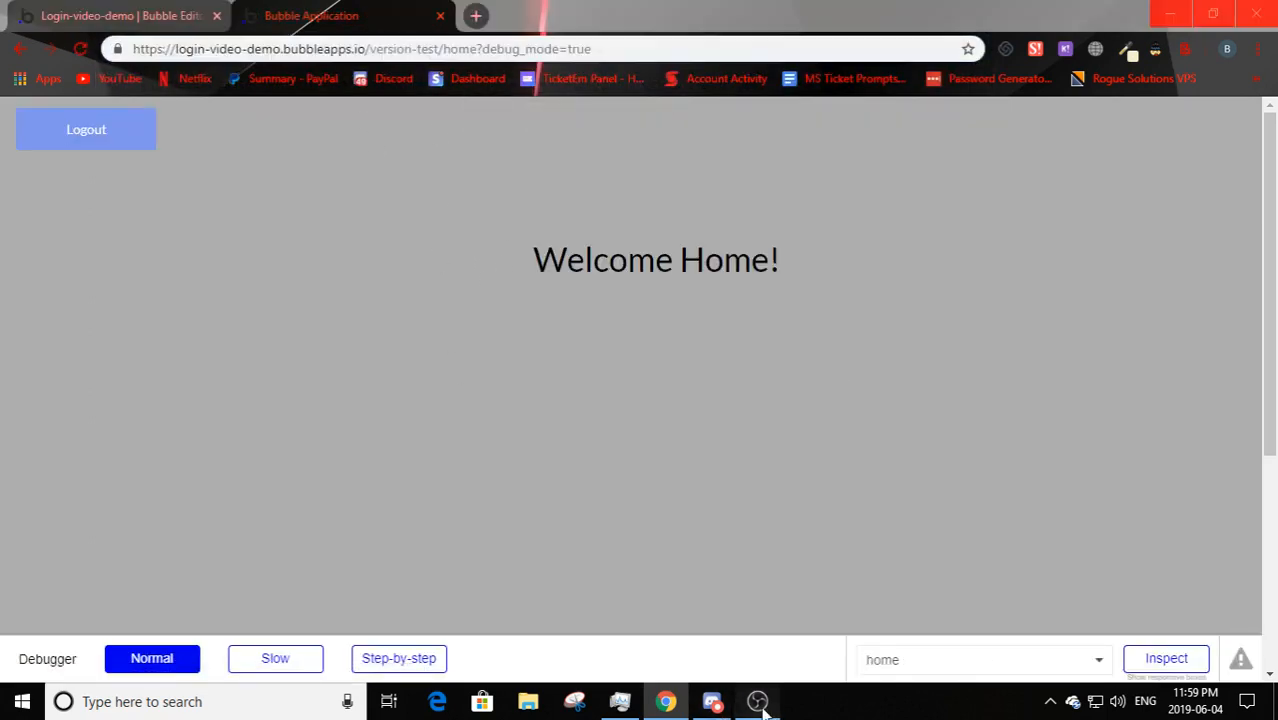
left_click(757, 701)
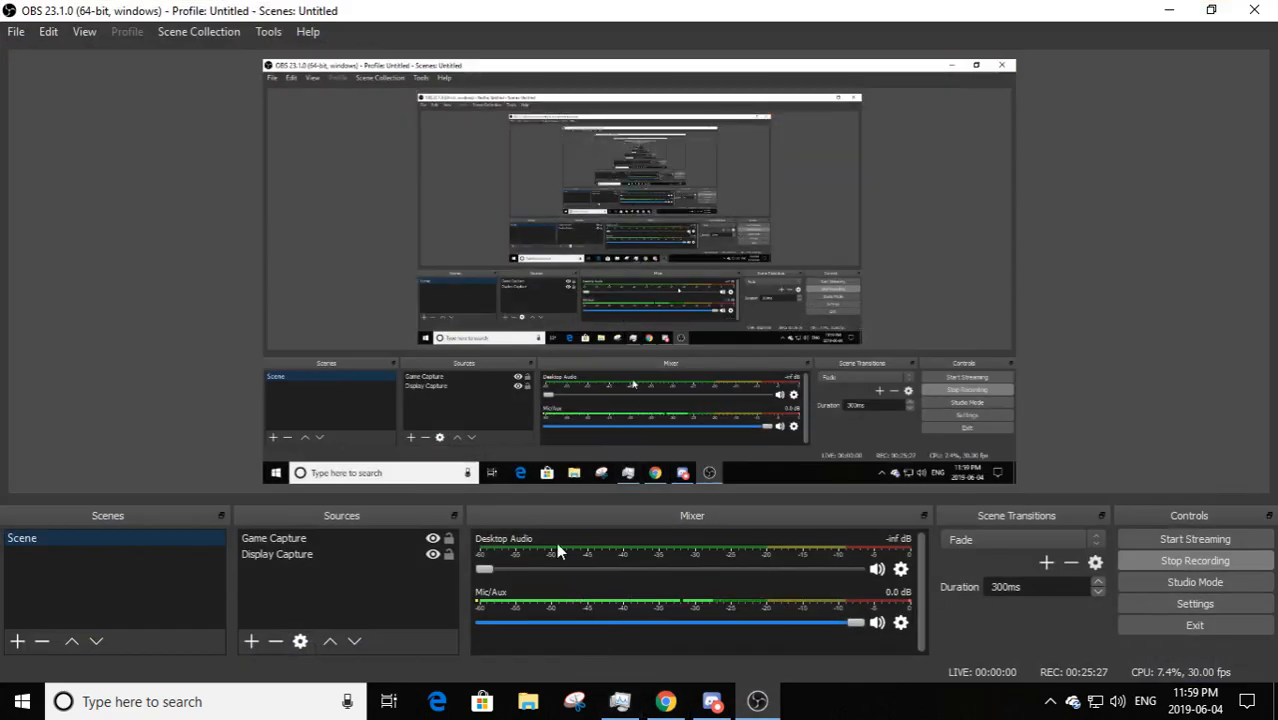
- Mute the Mic/Aux in OBS, later unmute it, and return to the browser page
left_click(878, 623)
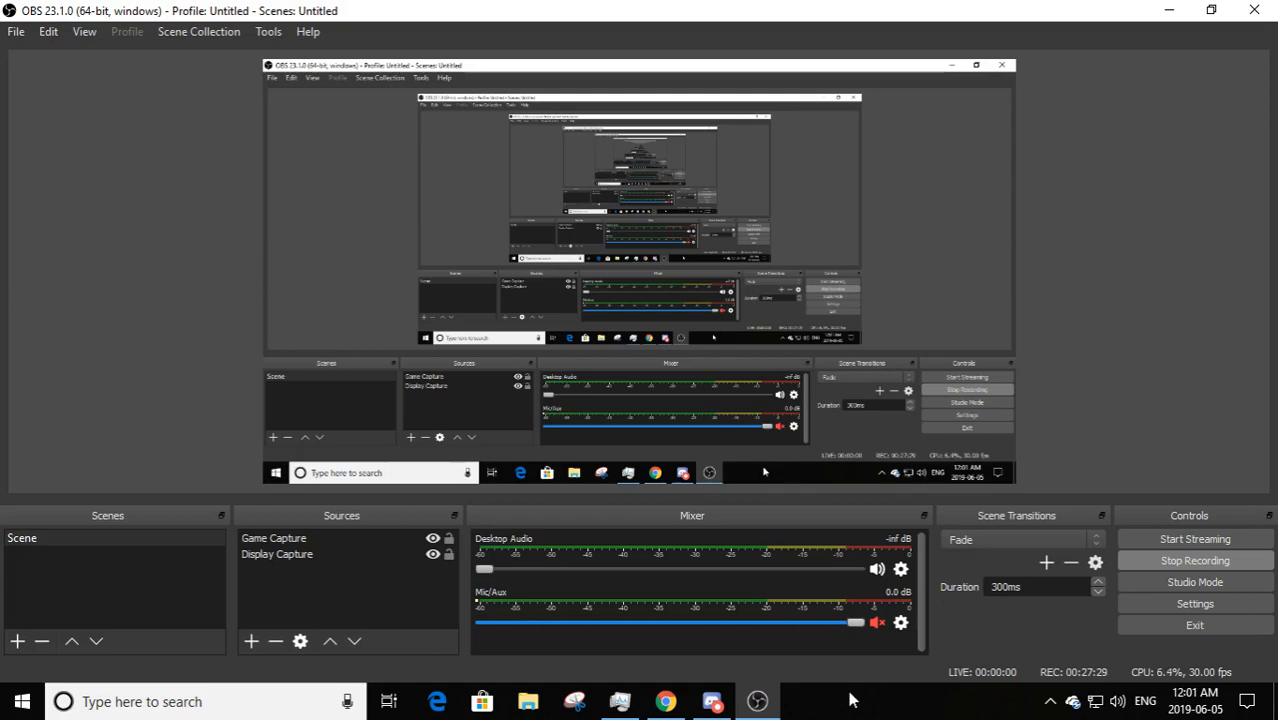
left_click(666, 702)
left_click(675, 714)
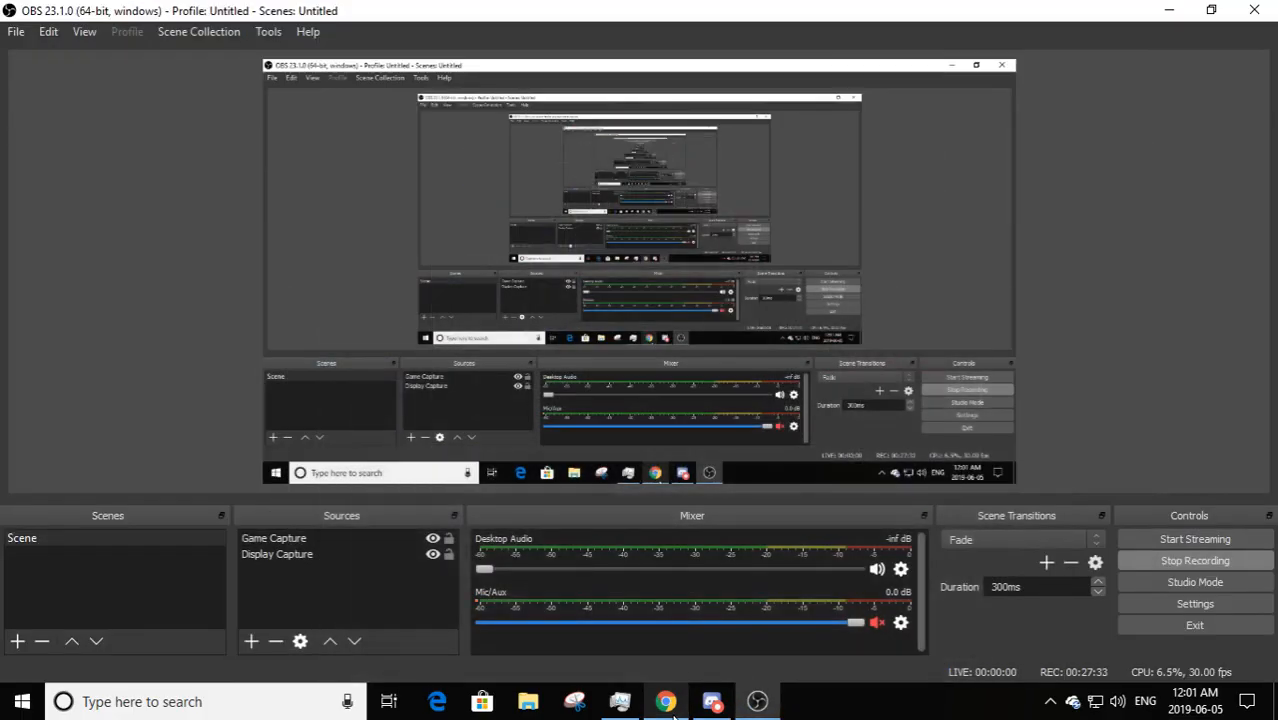
left_click(876, 623)
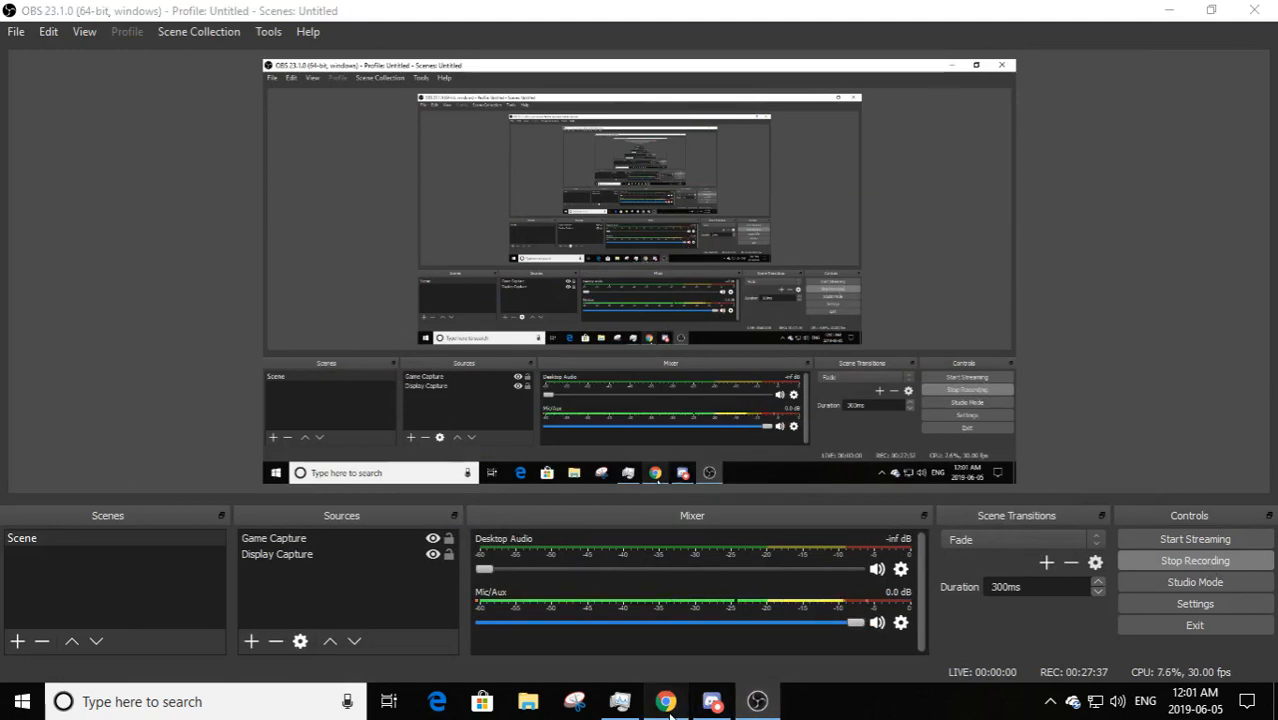
left_click(669, 712)
left_click(502, 322)
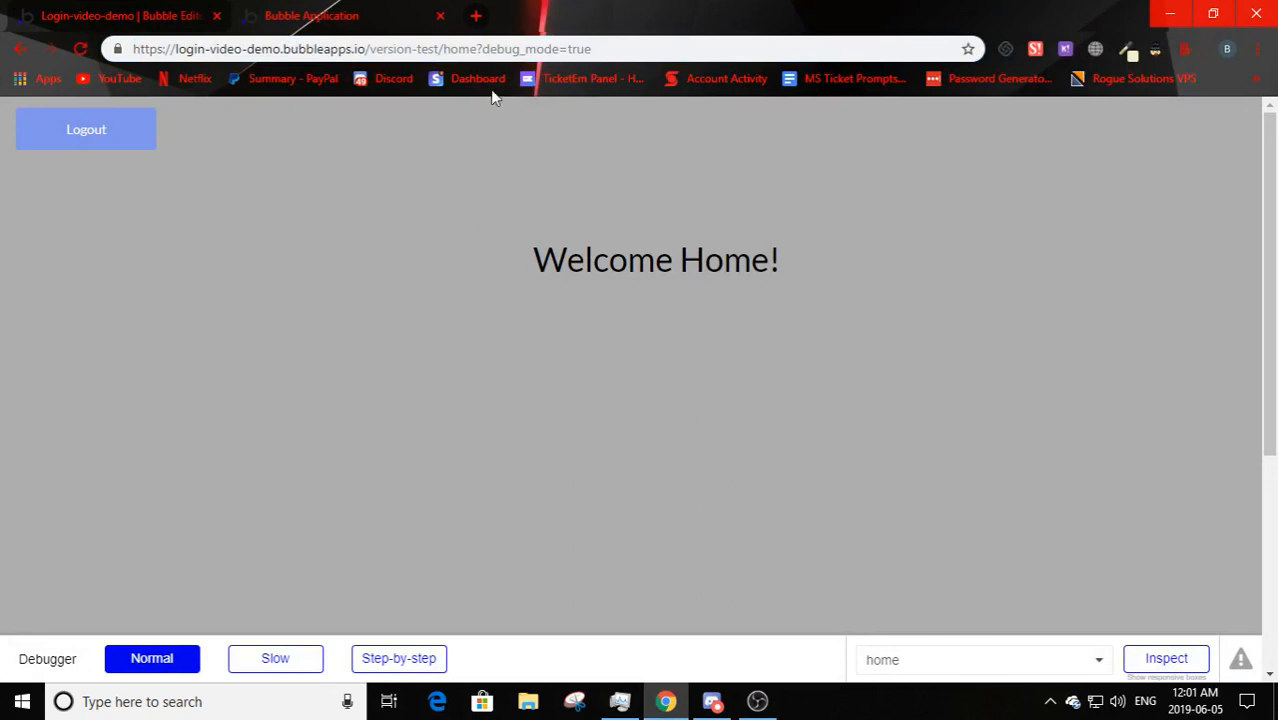
- Change the preview address to the home page and reload it
left_click_drag(478, 49, 443, 49)
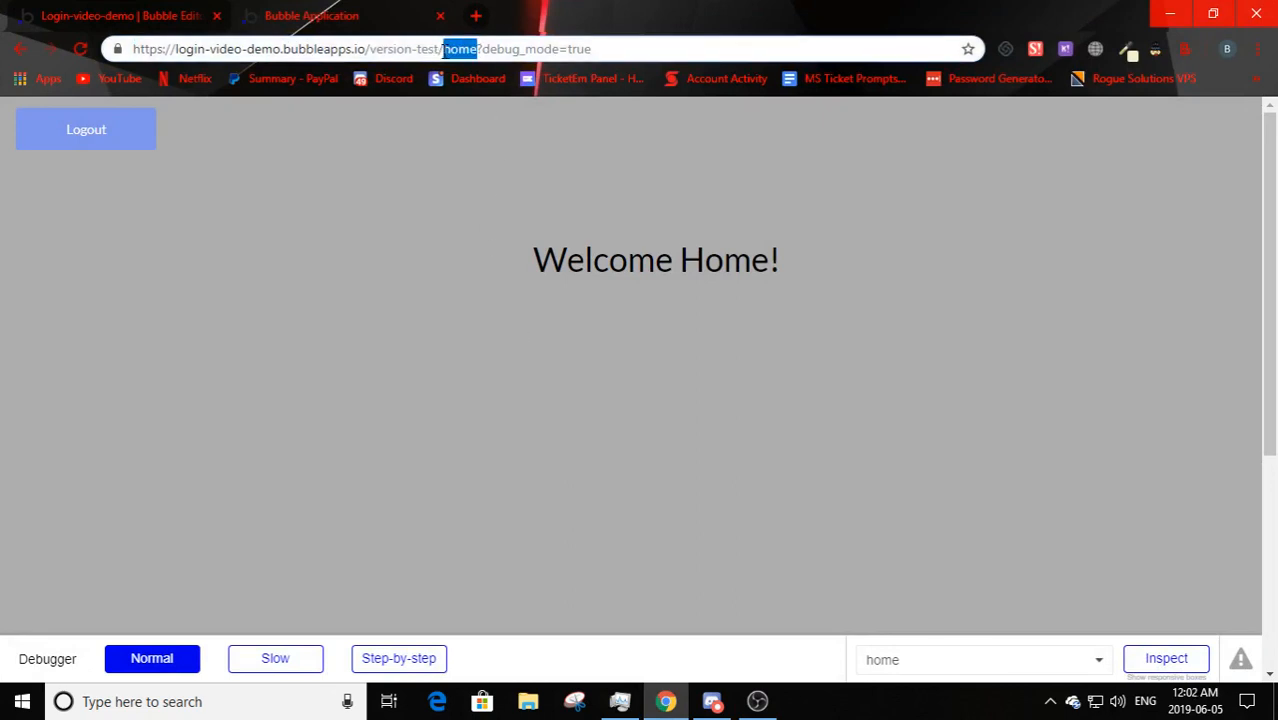
left_click(503, 315)
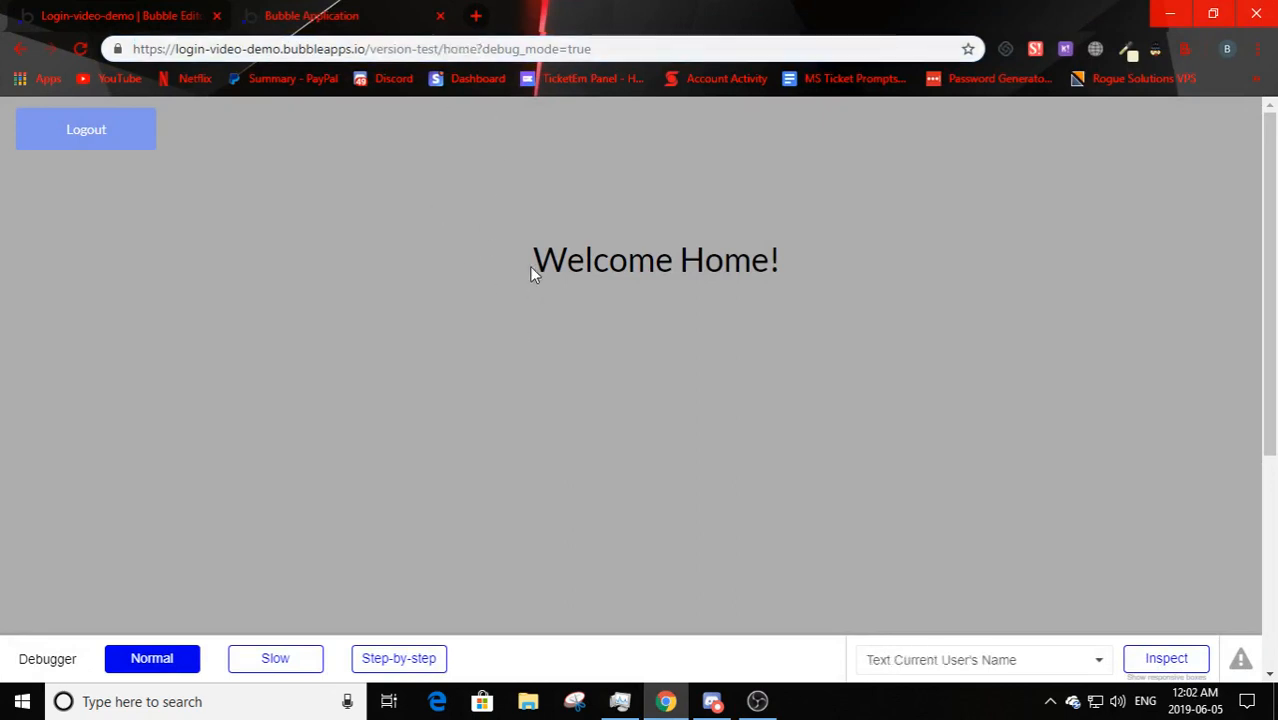
left_click_drag(924, 337, 845, 277)
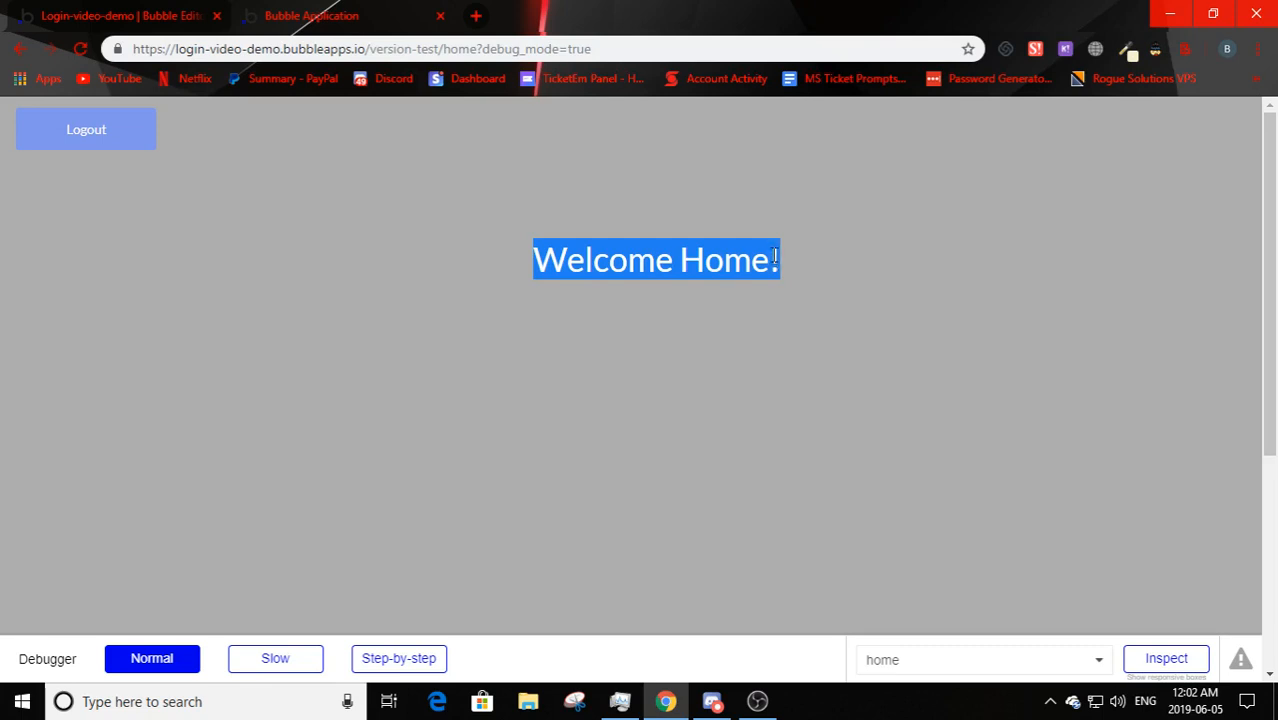
left_click(797, 368)
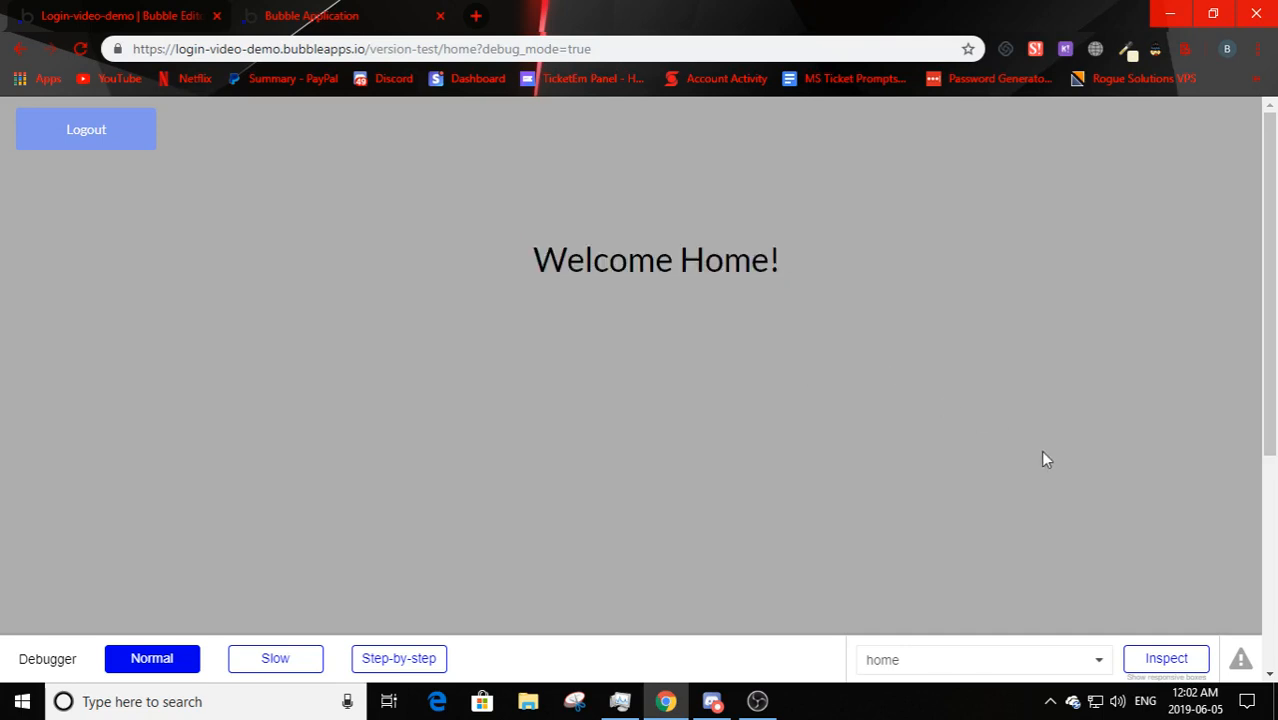
mouse_move(438, 49)
left_mouse_down()
mouse_move(486, 52)
mouse_move(444, 55)
left_mouse_up()
left_click(455, 164)
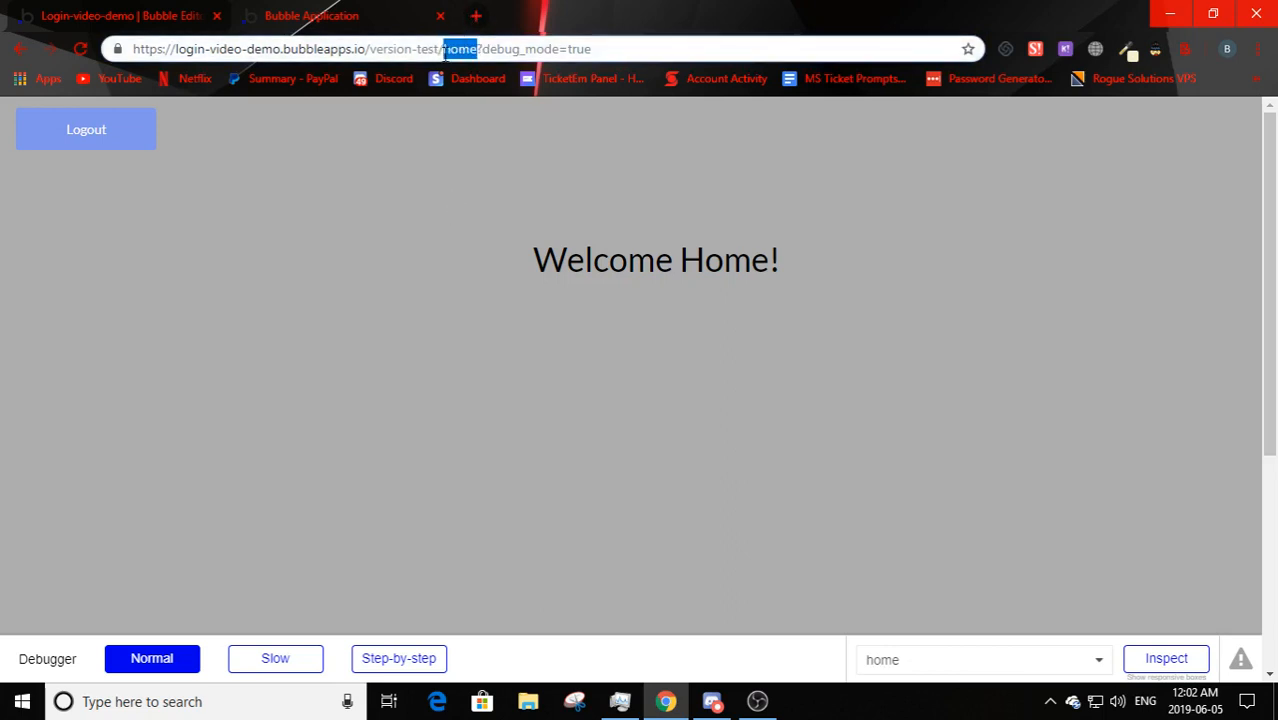
type("owner")
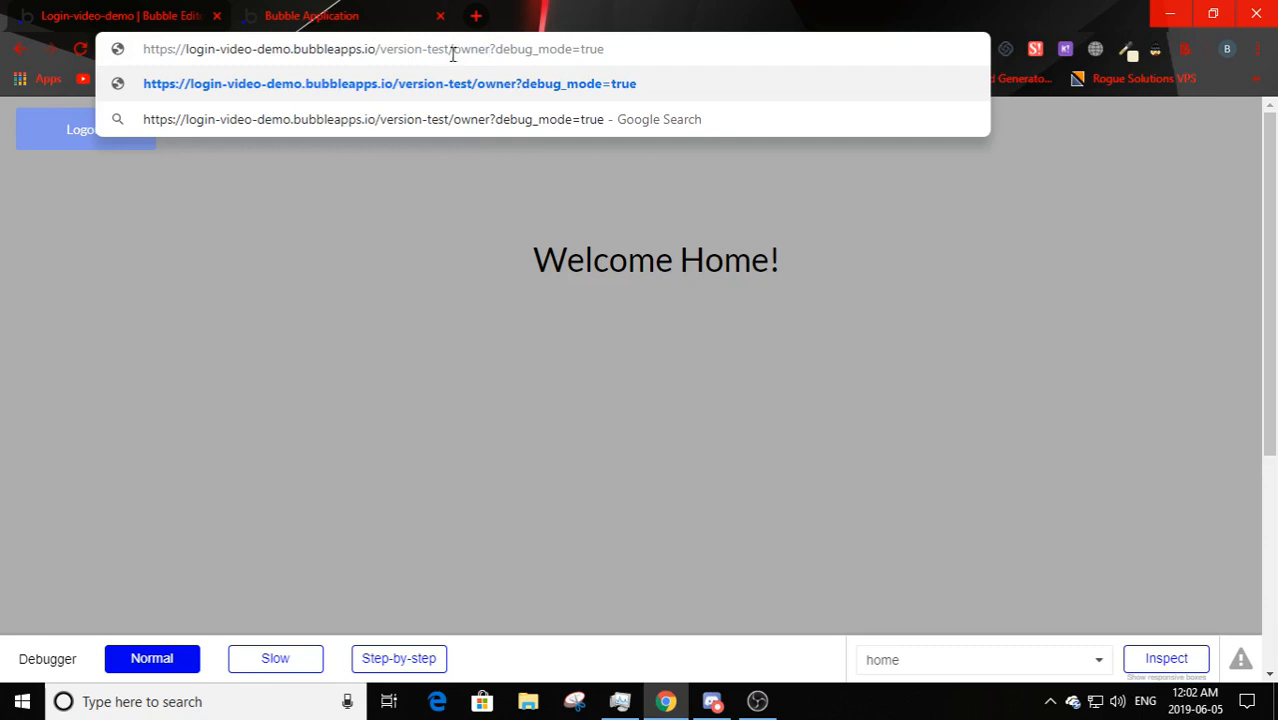
key("BackSpace")
key("BackSpace")
key("BackSpace")
key("BackSpace")
key("BackSpace")
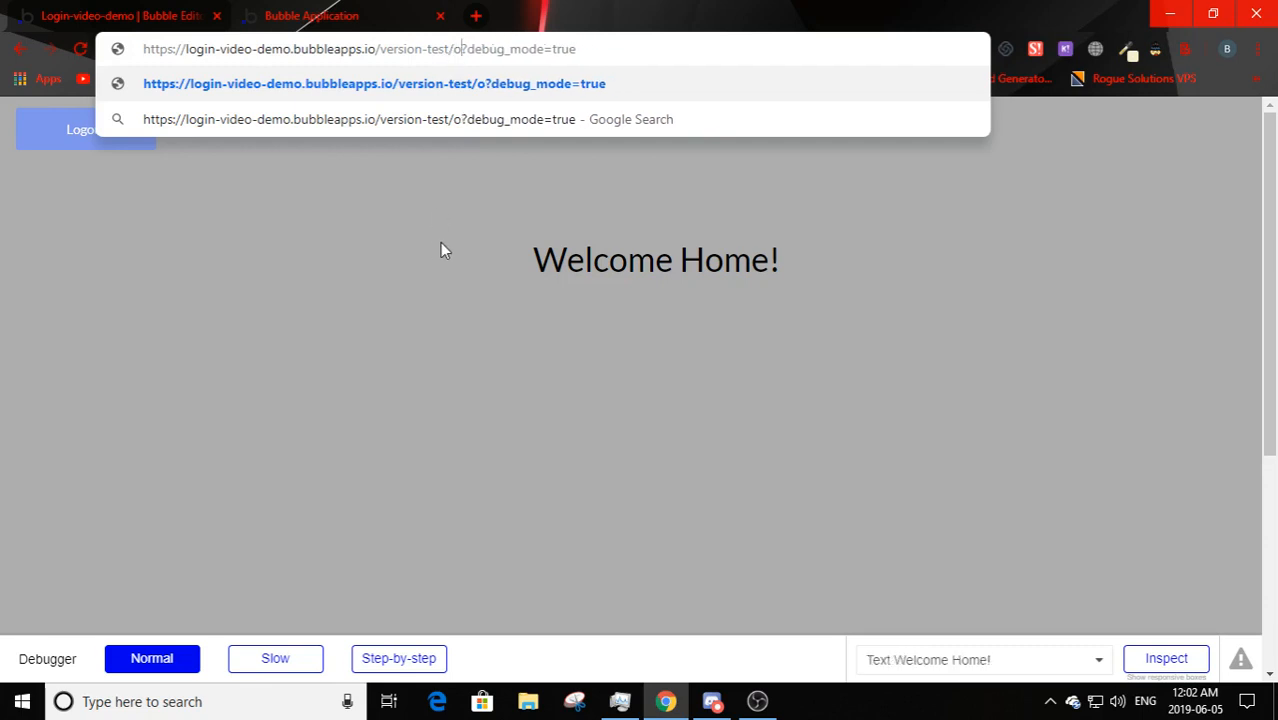
type("home")
key("Return")
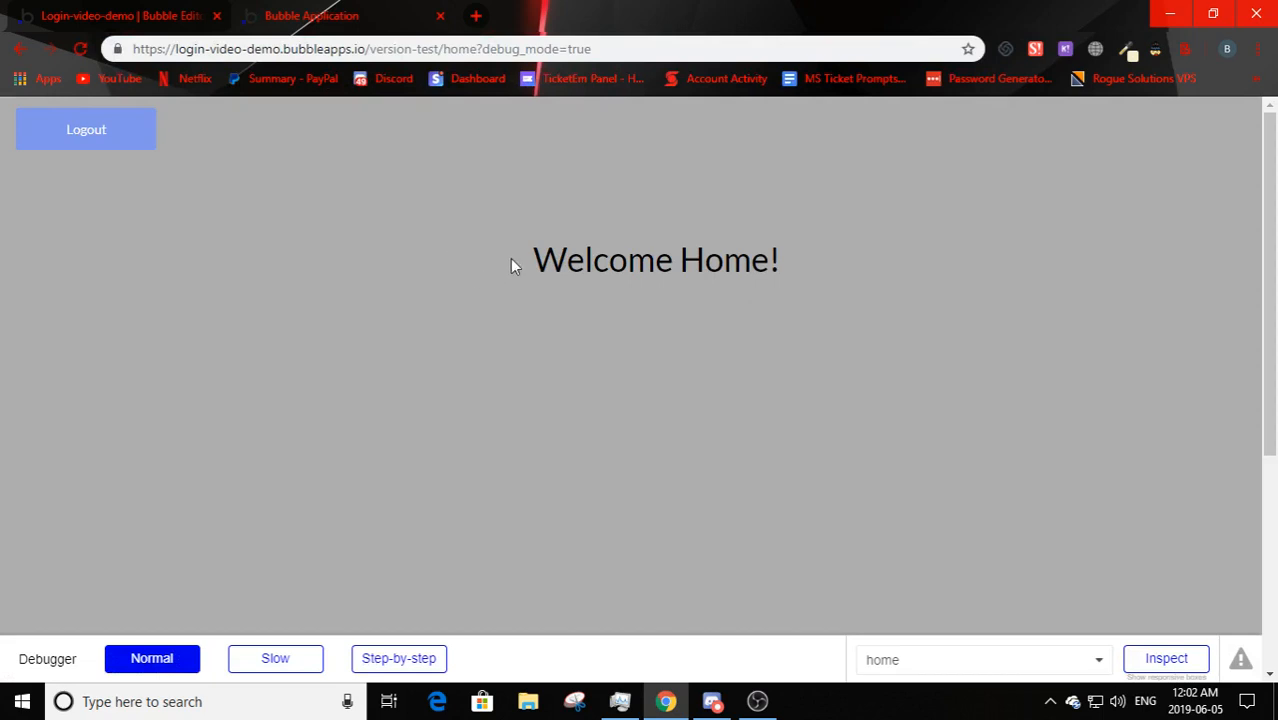
- Log out from the Welcome Home! page, going back and logging out once more
left_click_drag(525, 260, 825, 317)
left_click(611, 302)
left_click_drag(525, 262, 1052, 320)
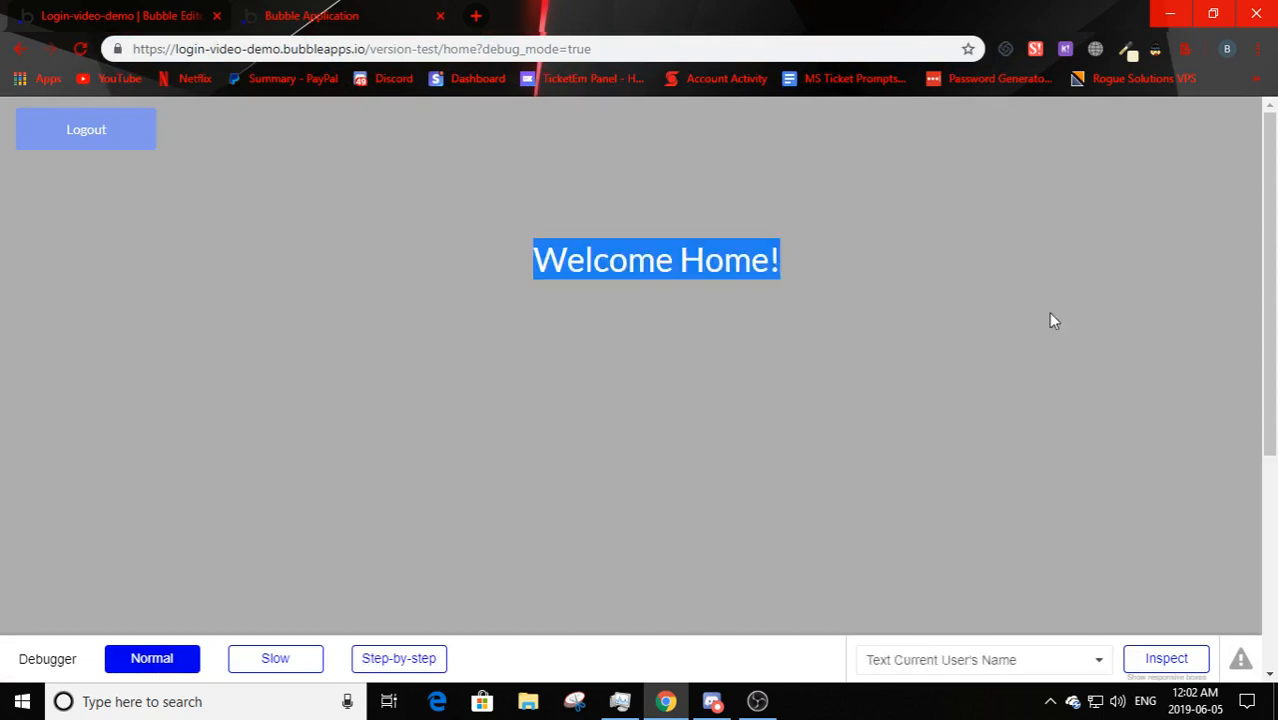
left_click(1050, 320)
left_click_drag(474, 345, 790, 399)
left_click(790, 399)
left_click(86, 140)
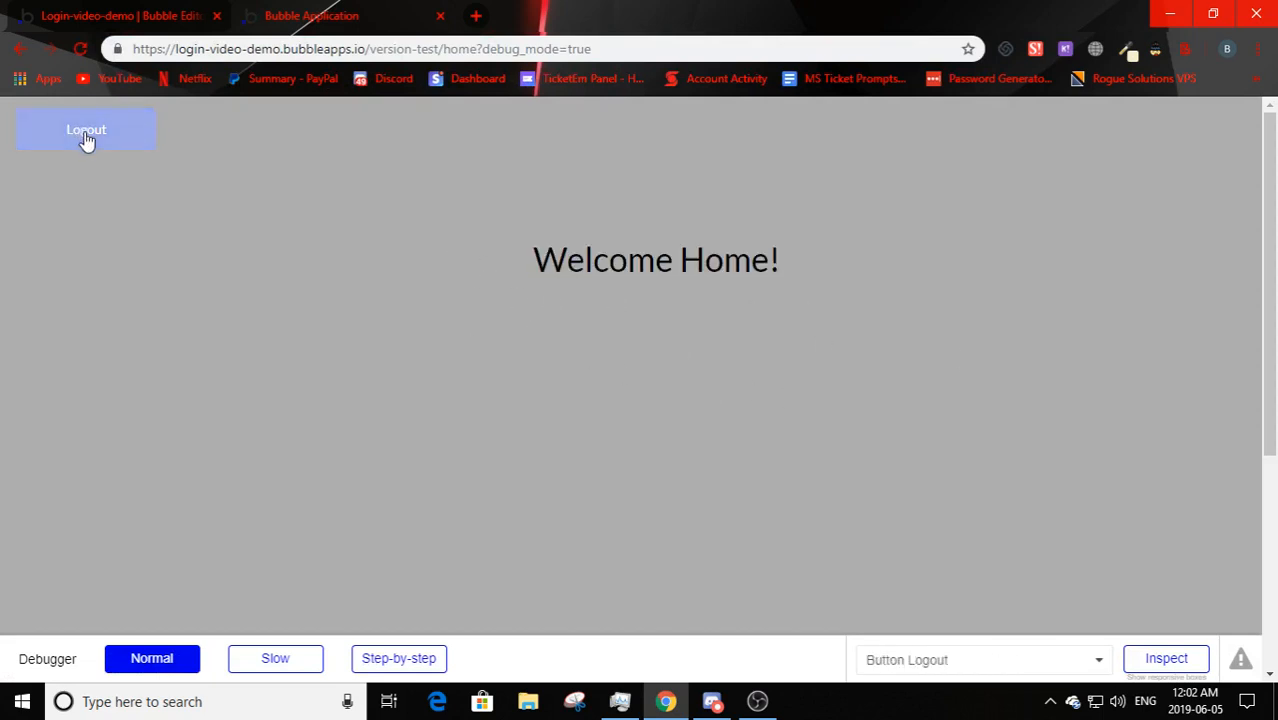
left_click(370, 300)
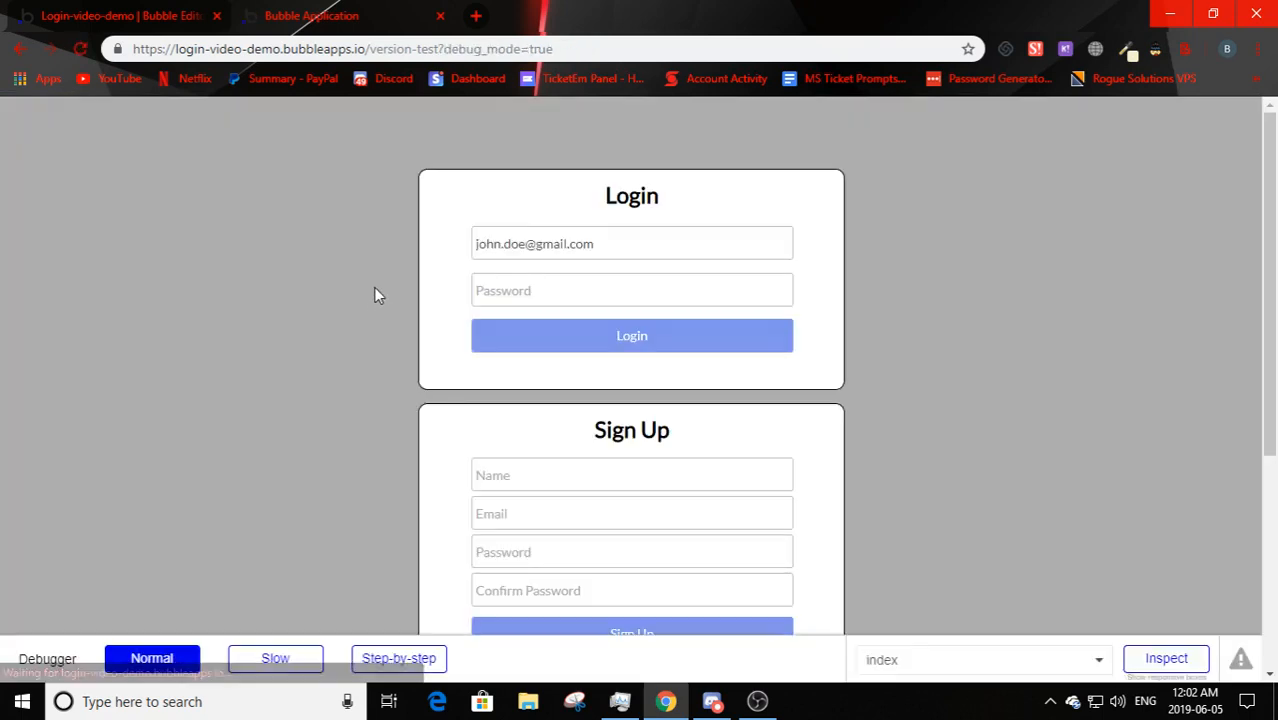
key("alt+Left")
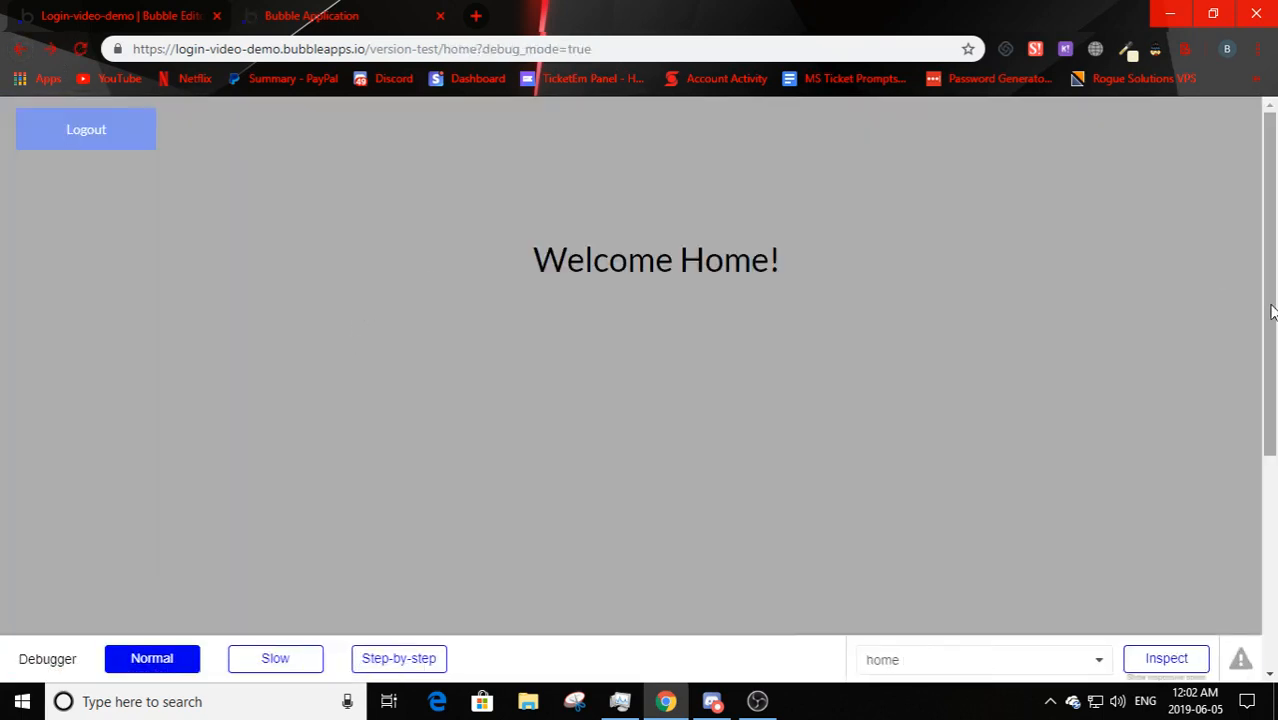
left_click(140, 128)
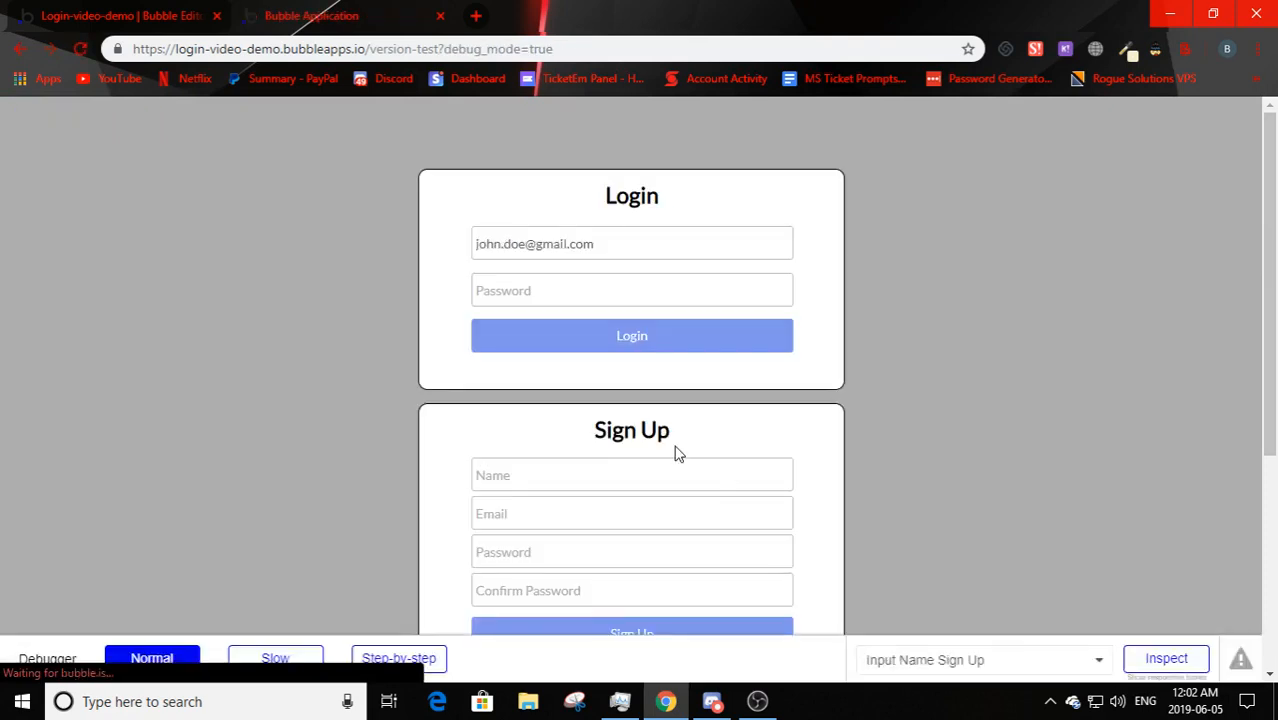
- Log back in with the test password and confirm the user's name is shown
left_click(568, 300)
type("password")
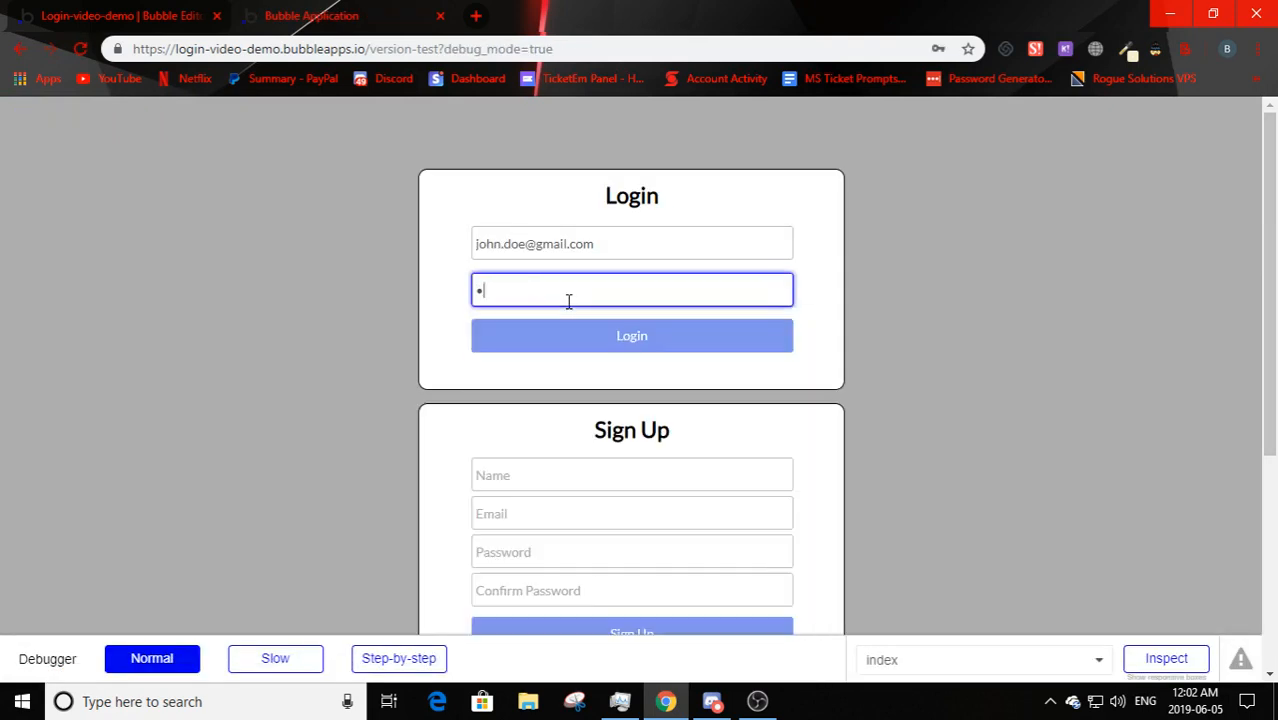
key("Return")
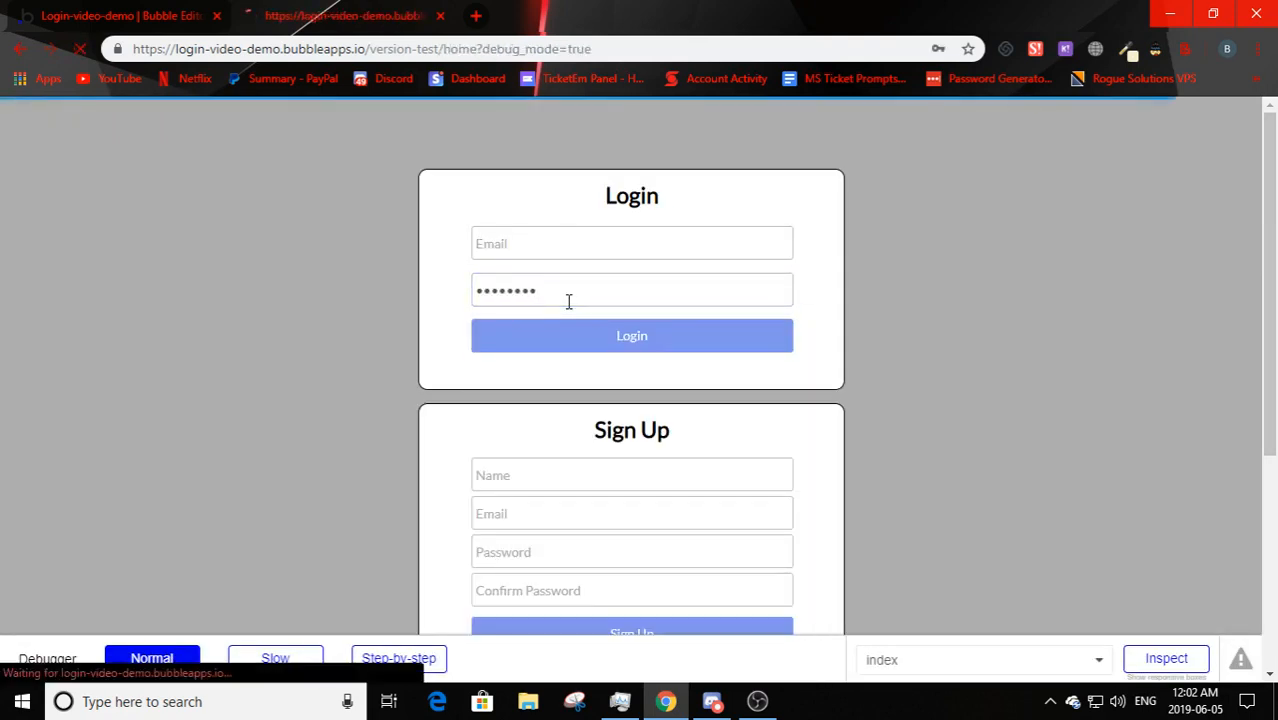
triple_click(608, 303)
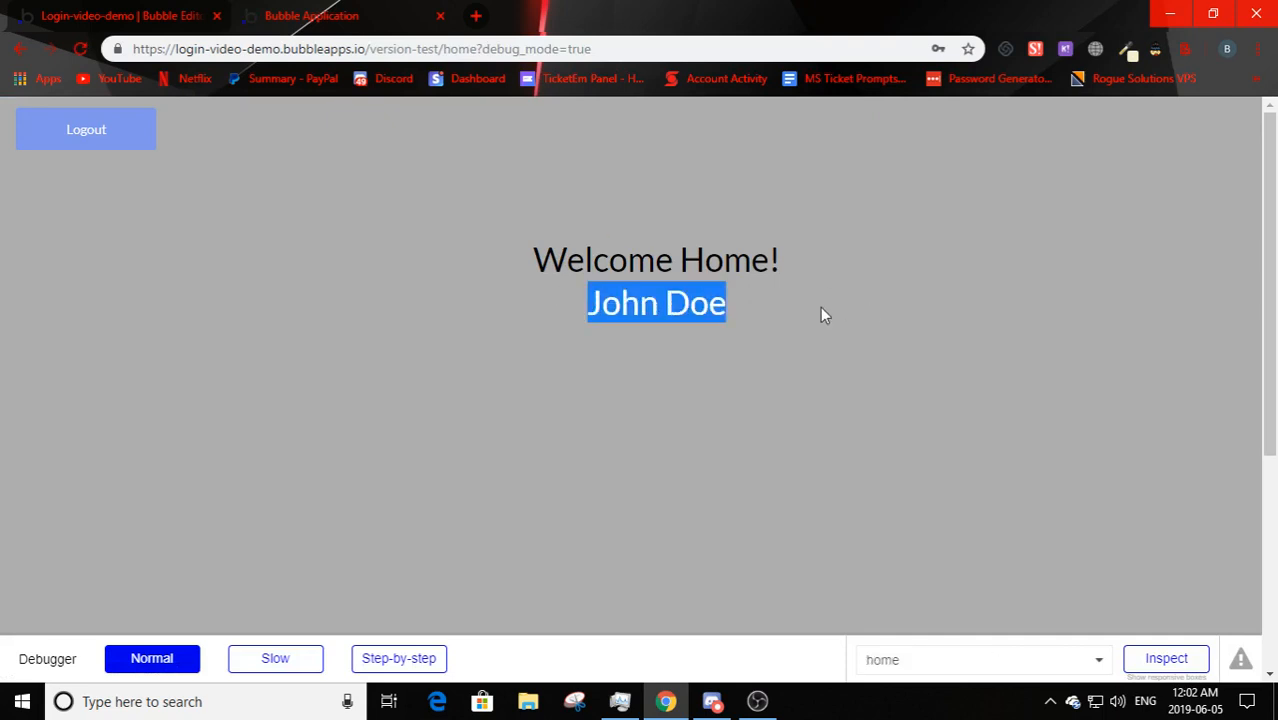
left_click(32, 14)
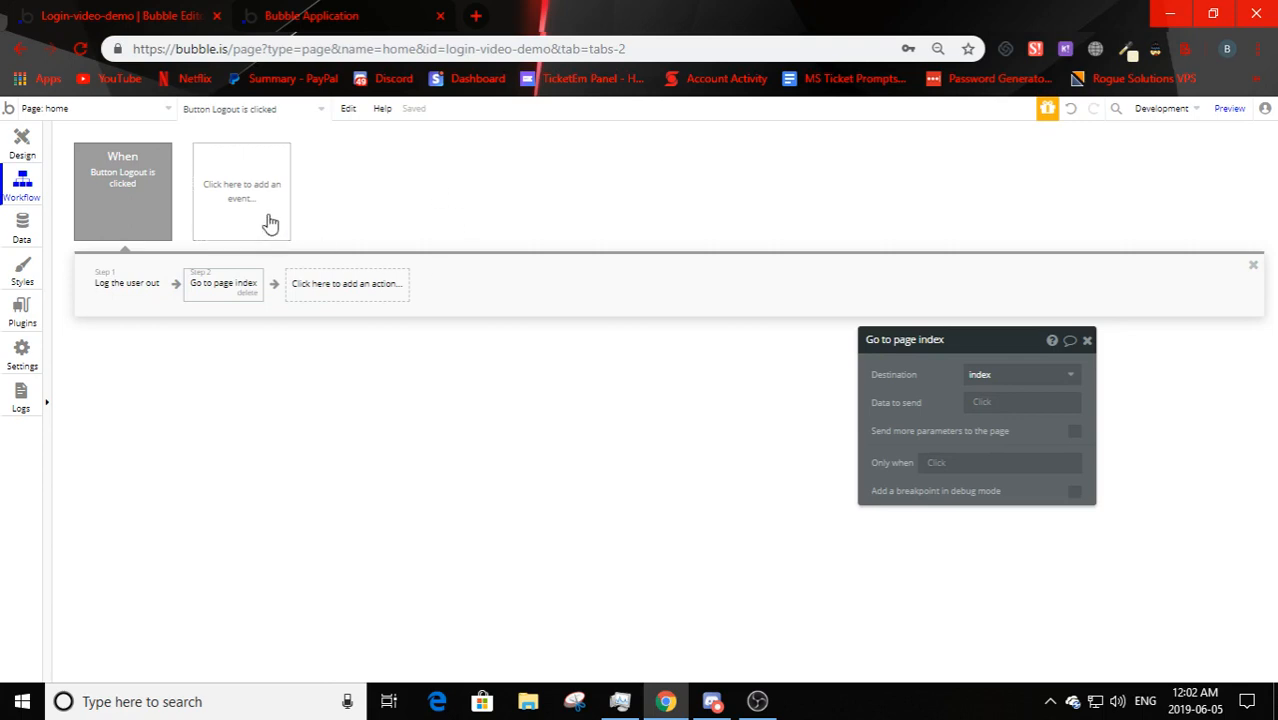
- Add a recurring 'Do every' event on the home page with a 1-second interval
left_click(227, 215)
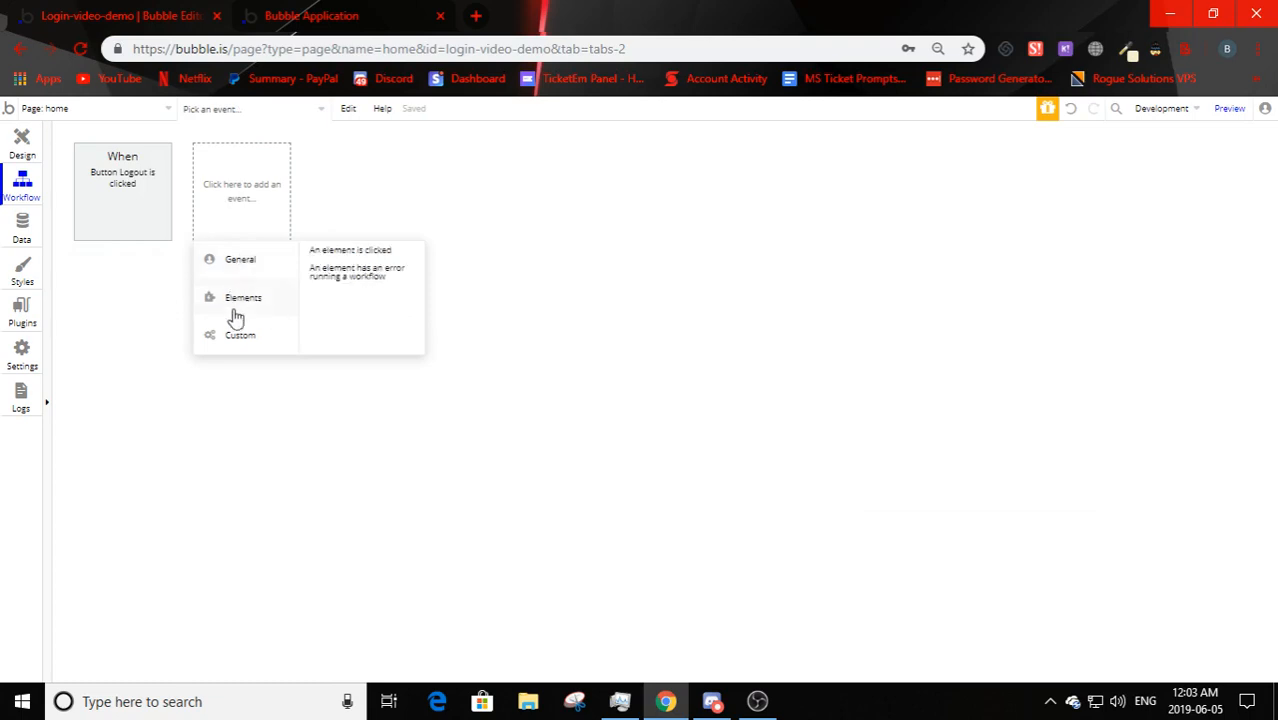
mouse_move(240, 297)
mouse_move(248, 272)
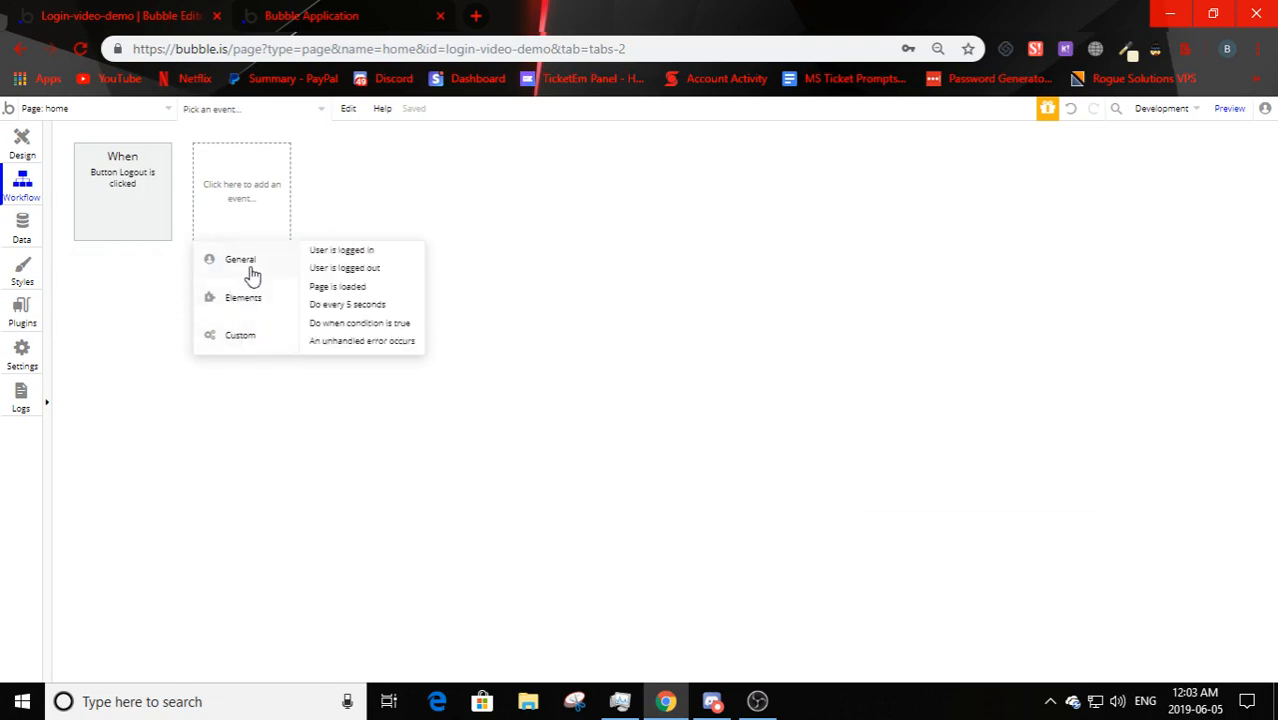
left_click(342, 307)
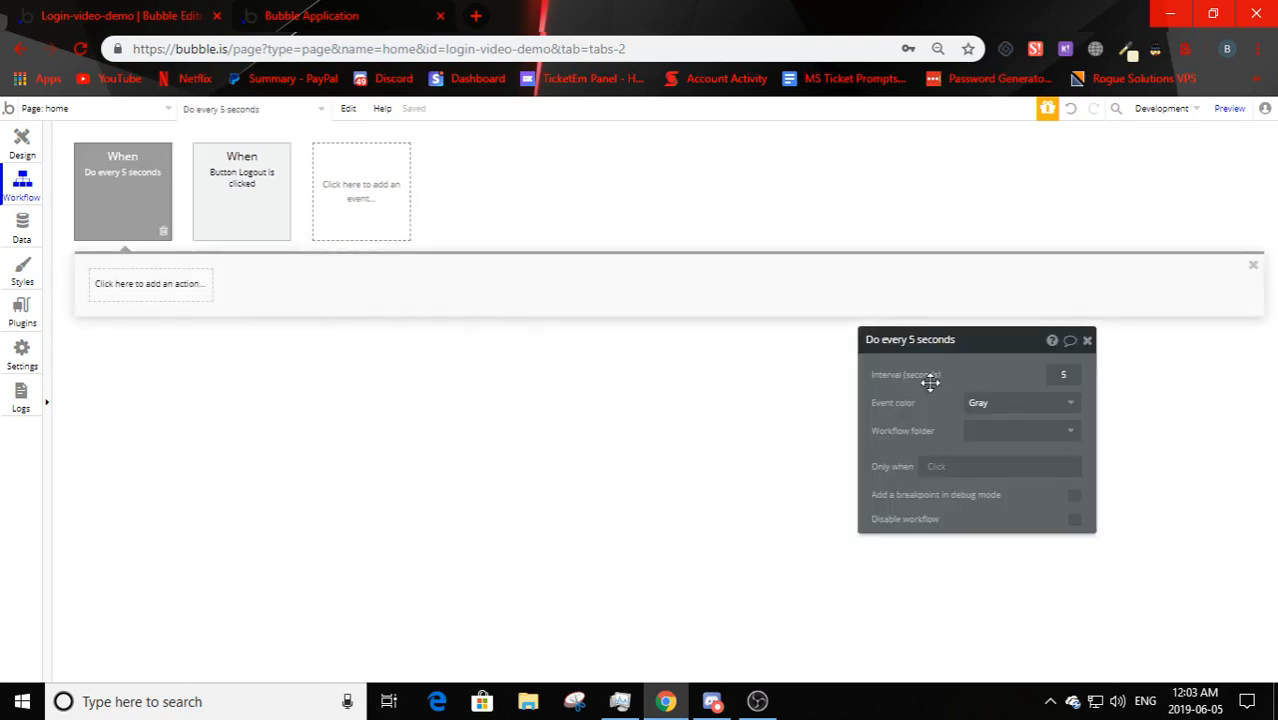
left_click_drag(930, 383, 857, 279)
left_click(992, 271)
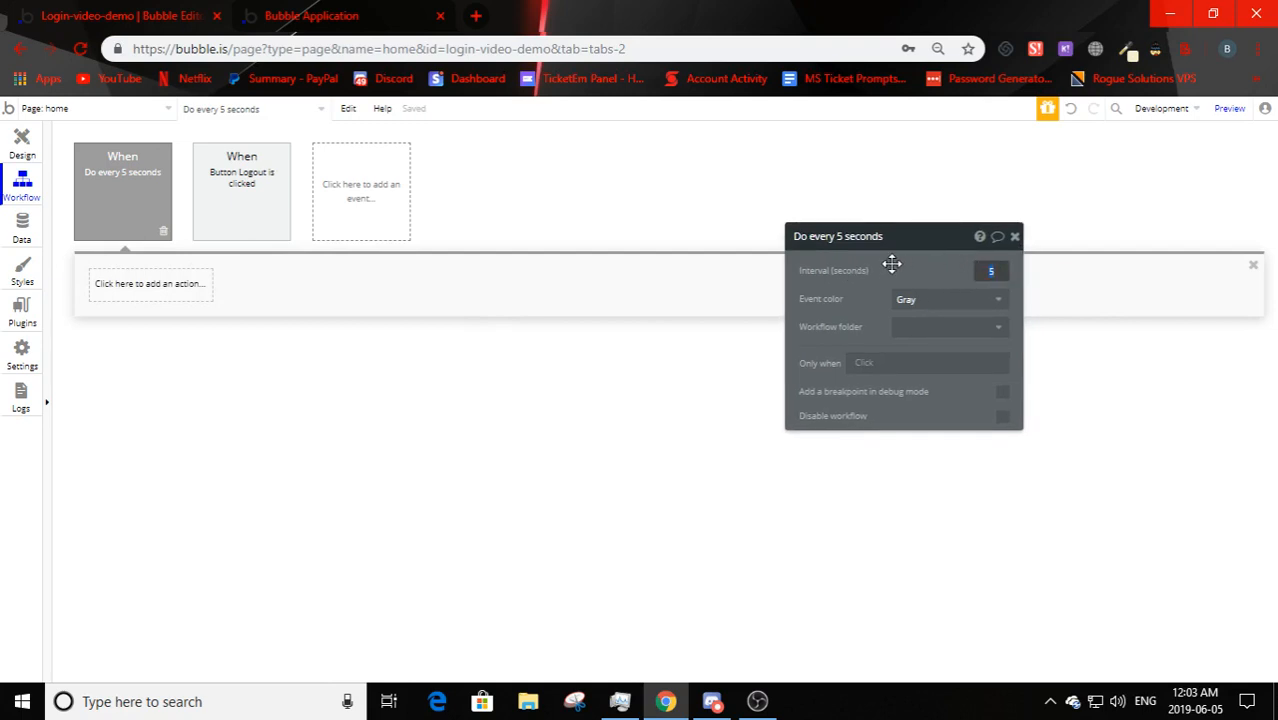
type("1")
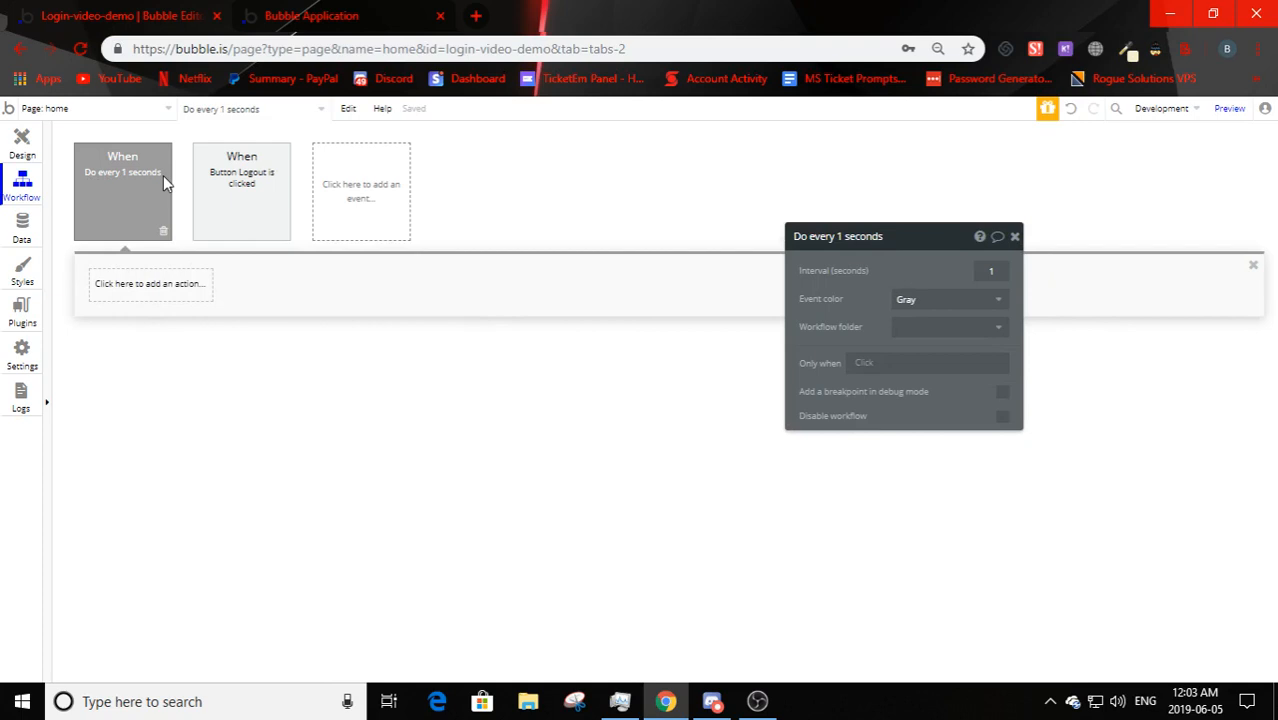
- Give that event a 'Go to page' action with destination index
left_click(138, 287)
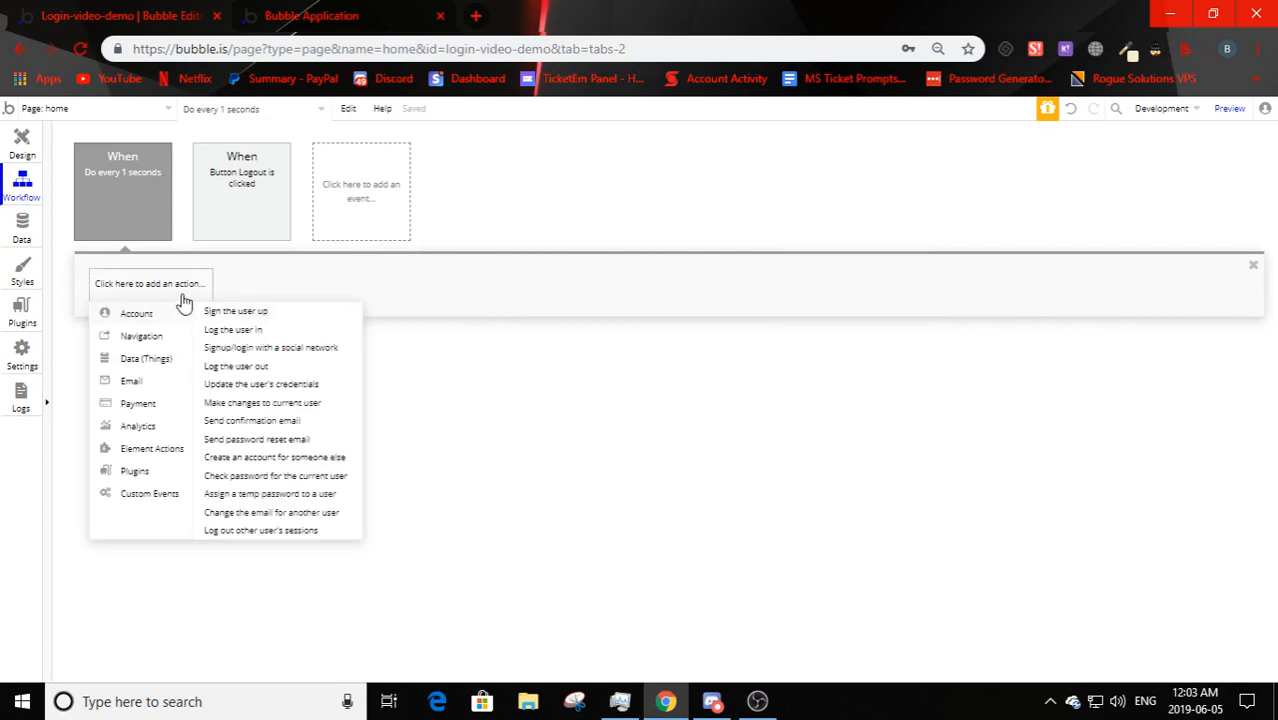
mouse_move(143, 334)
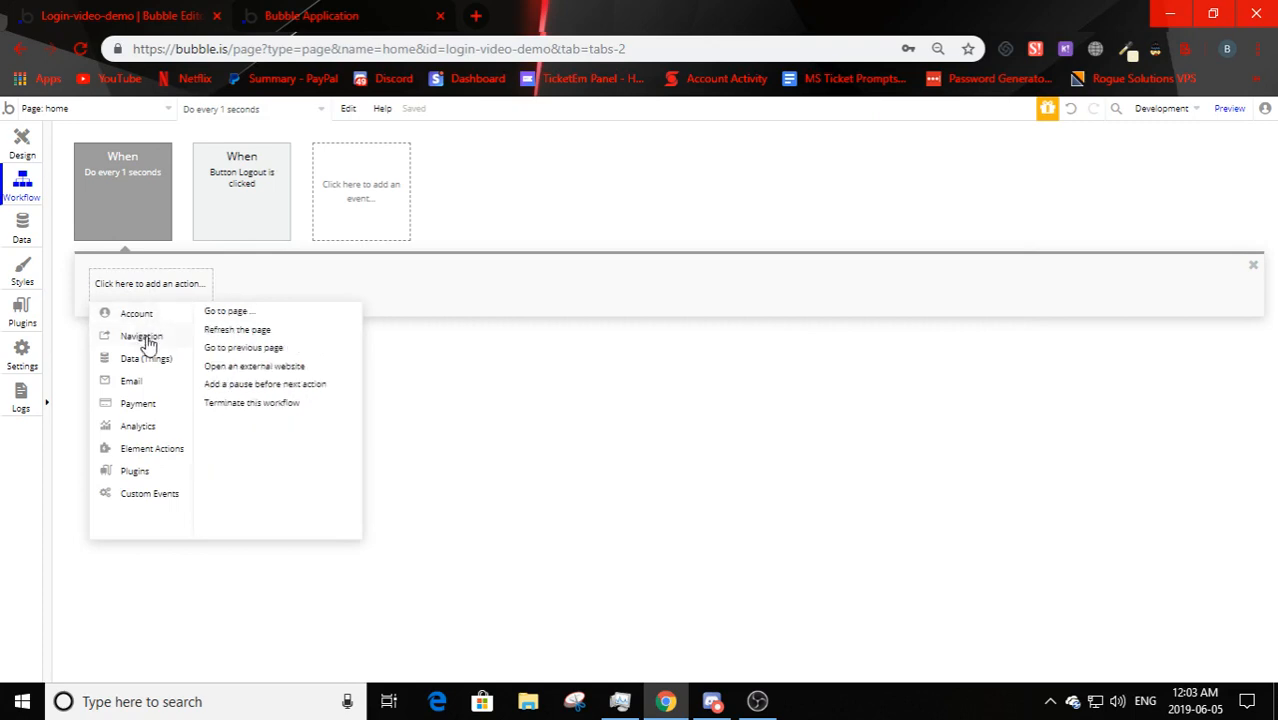
left_click(228, 311)
left_click(934, 271)
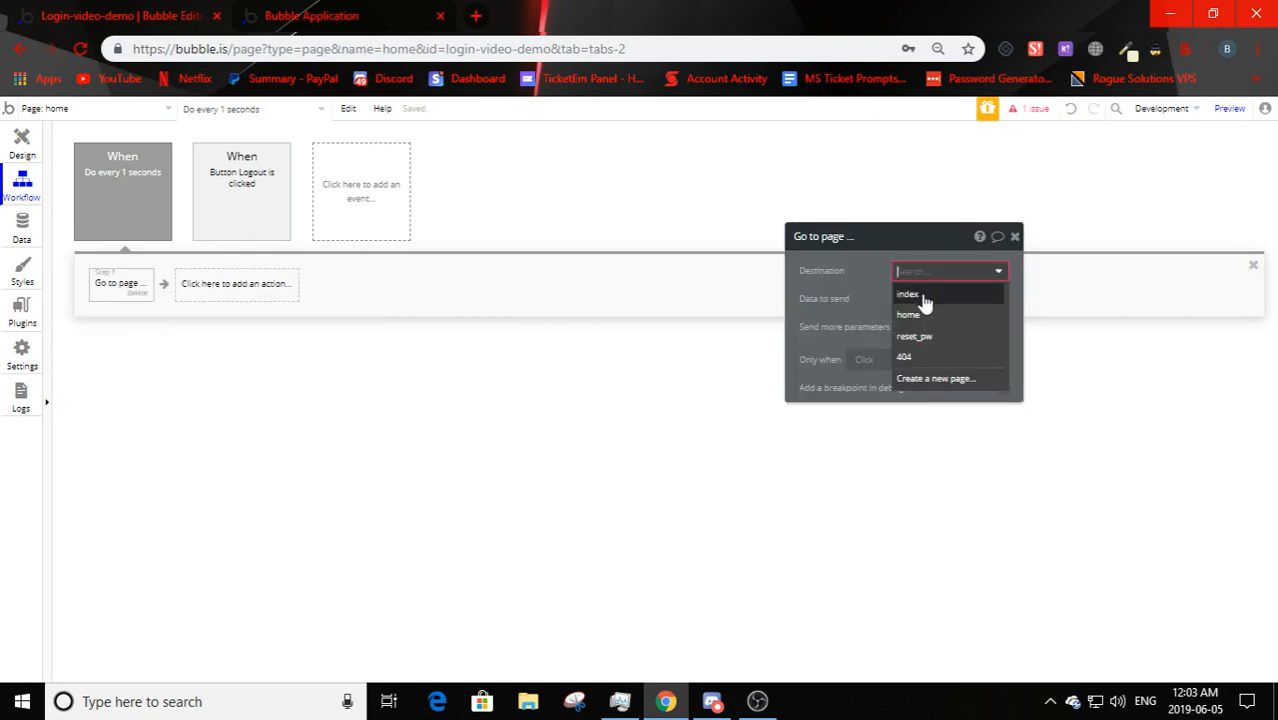
left_click(918, 296)
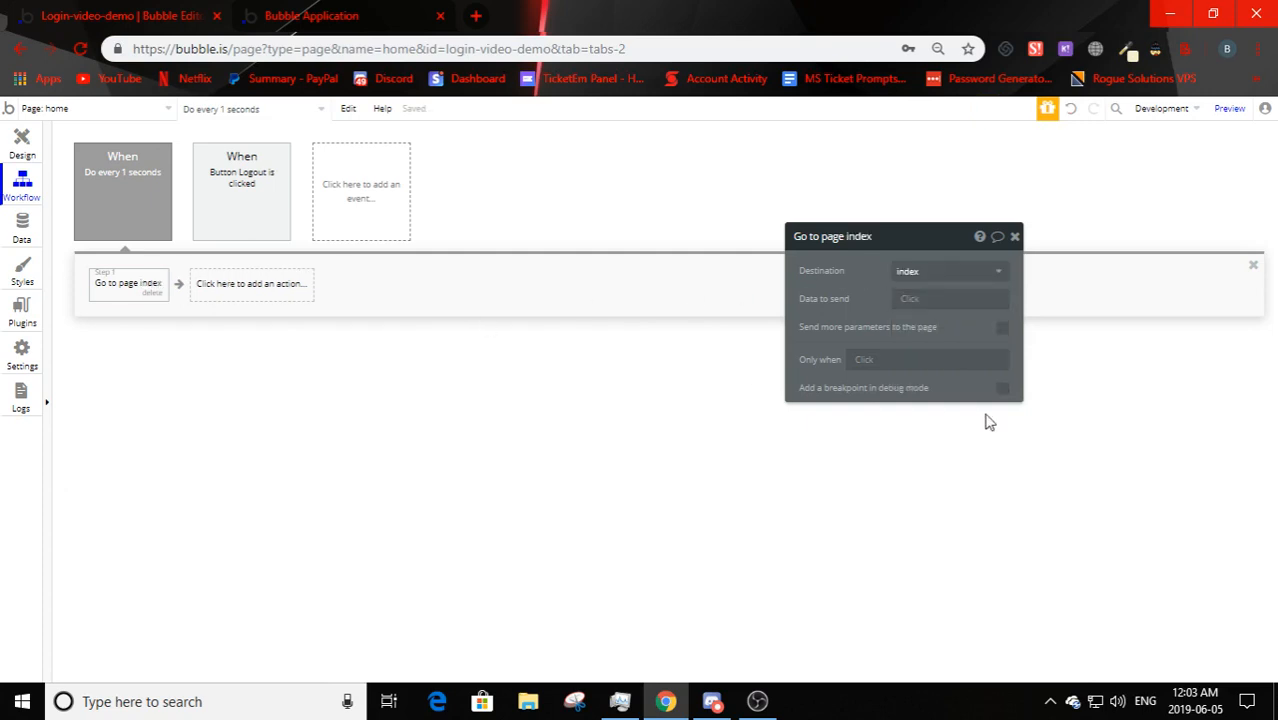
left_click(84, 184)
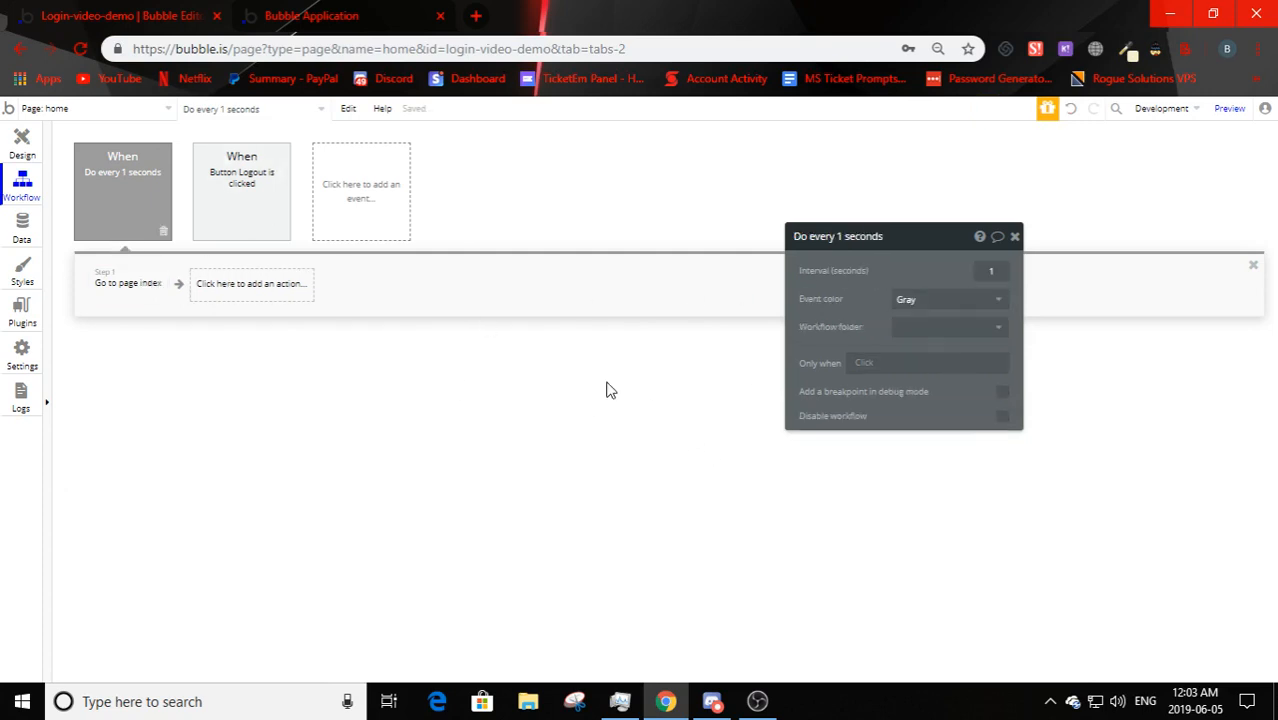
left_click(360, 11)
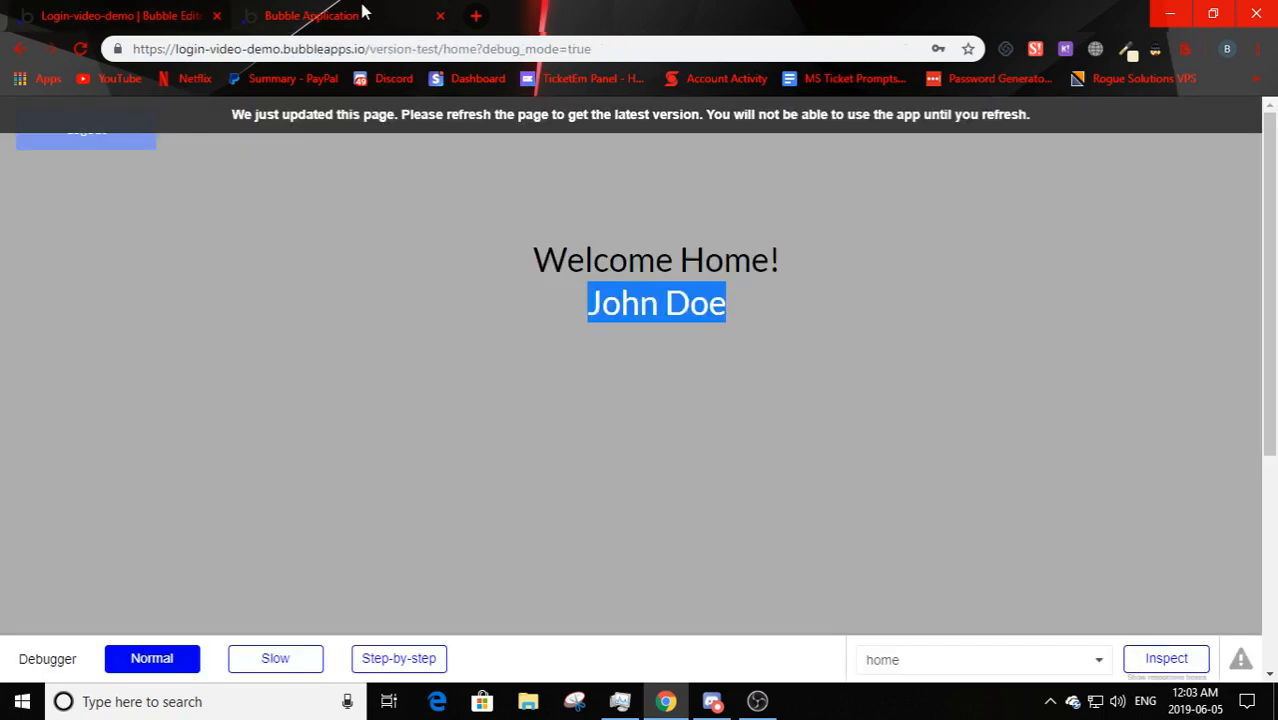
- Reload the preview and log in with the test account's e-mail and corrected password
left_click(429, 121)
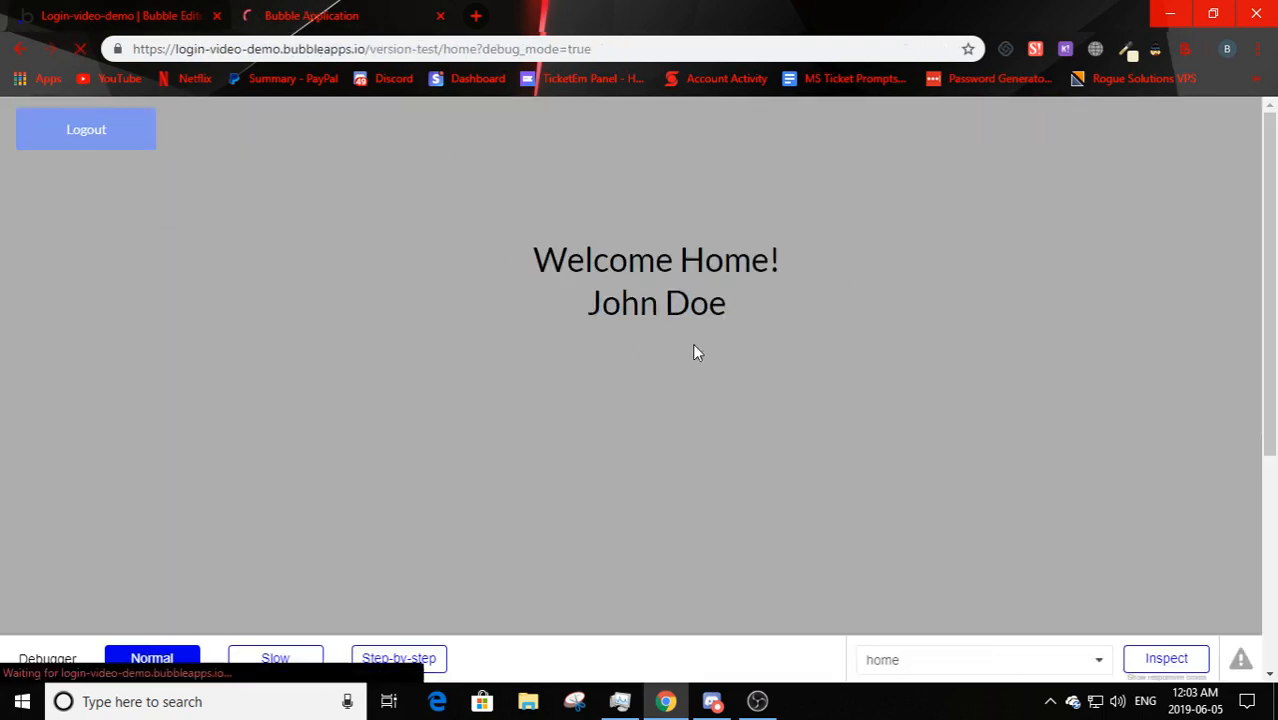
left_click(539, 251)
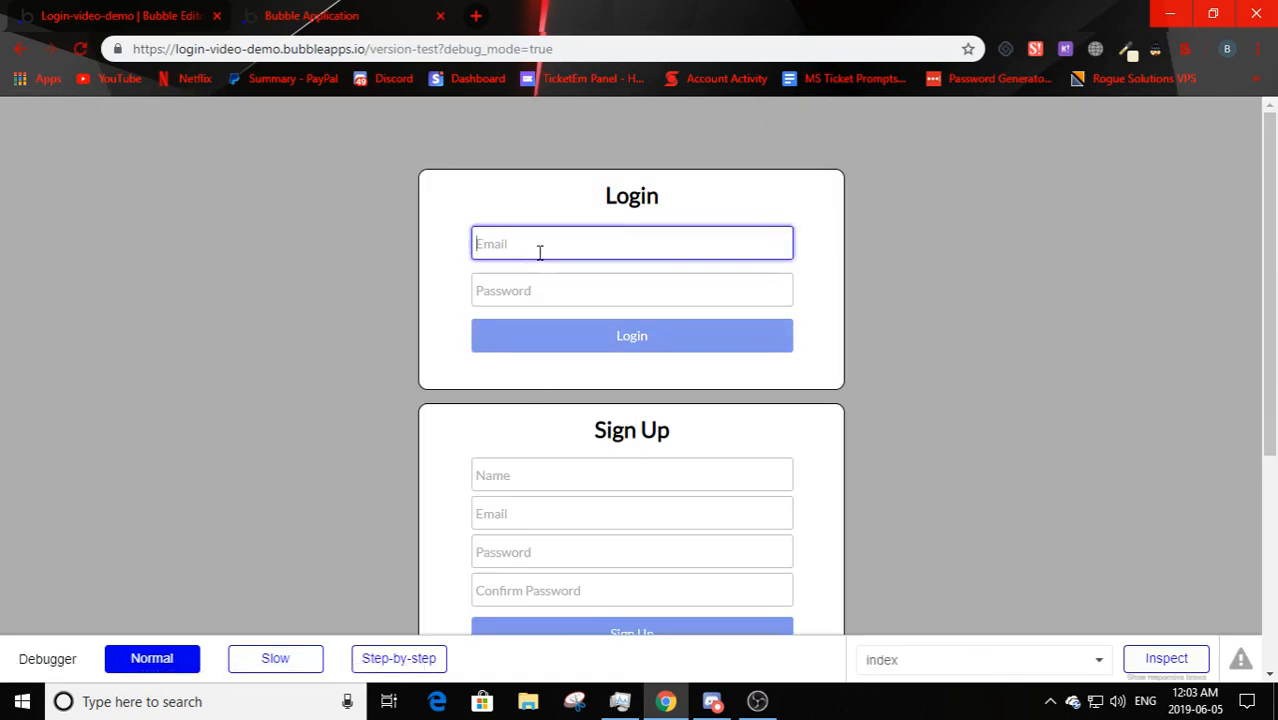
type("john")
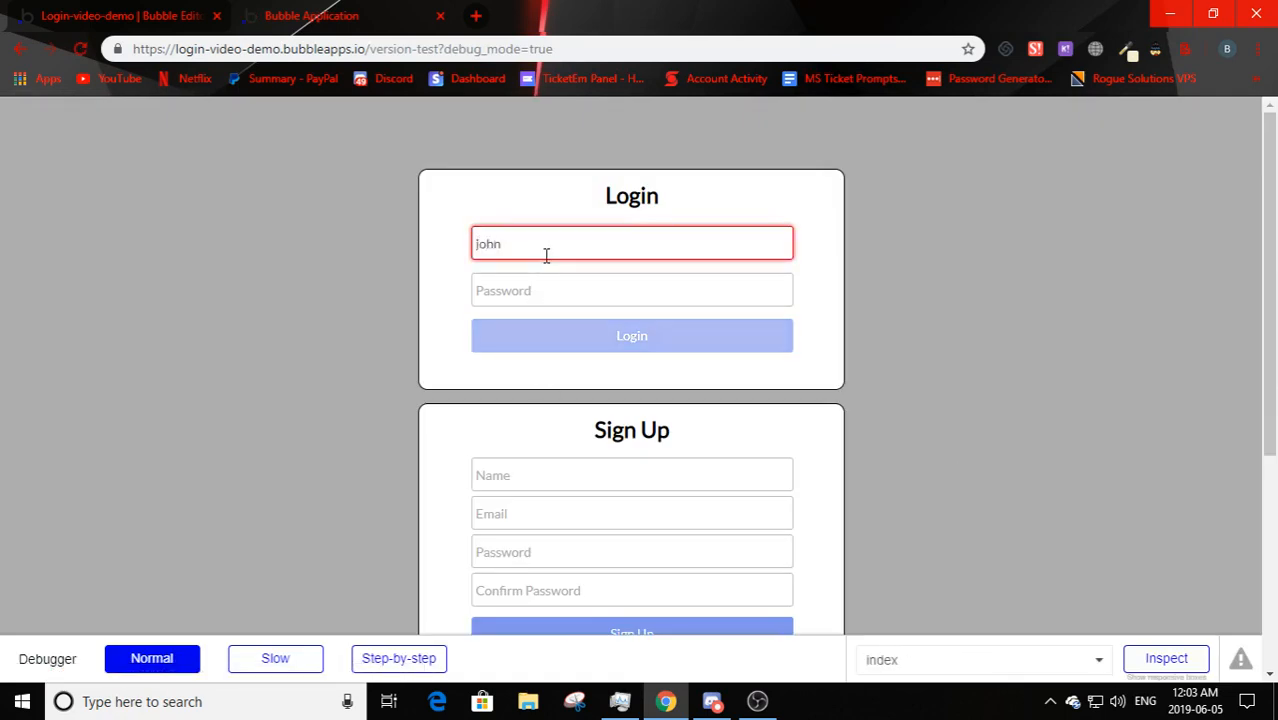
type(".doe@gmail.com")
left_click(556, 292)
type("test123")
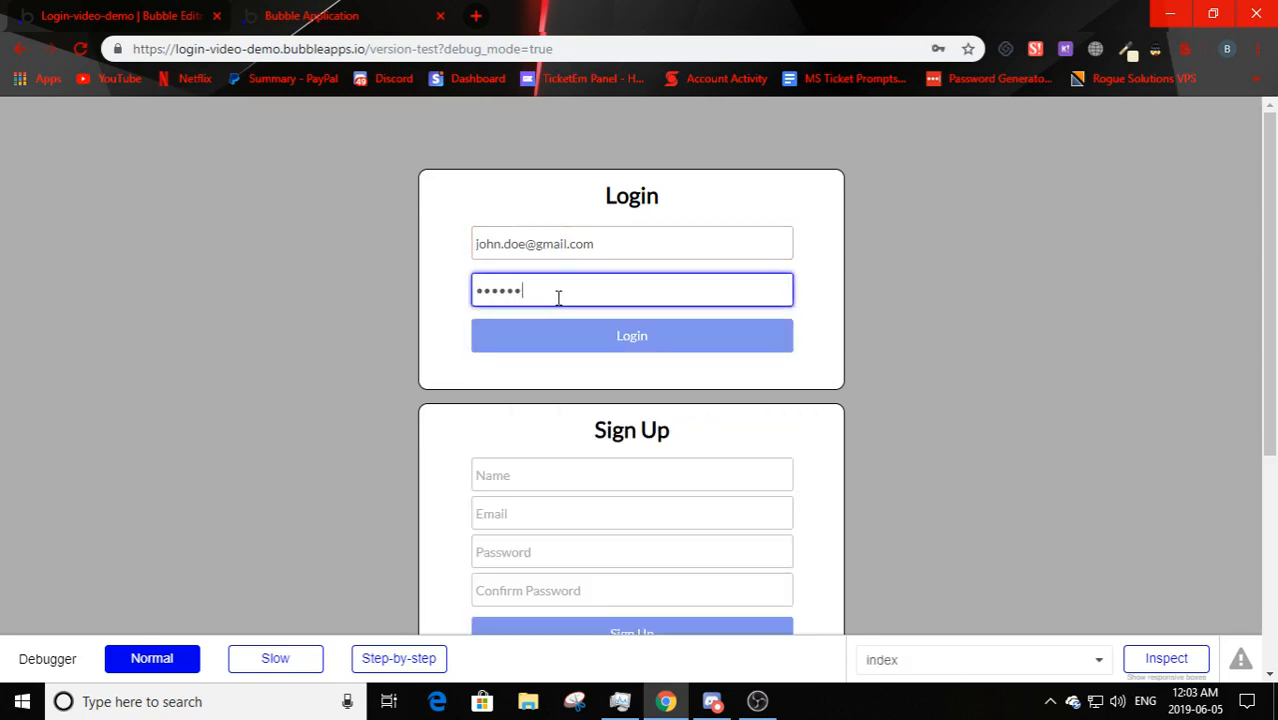
key("BackSpace")
key("BackSpace")
key("BackSpace")
type("1234")
key("Return")
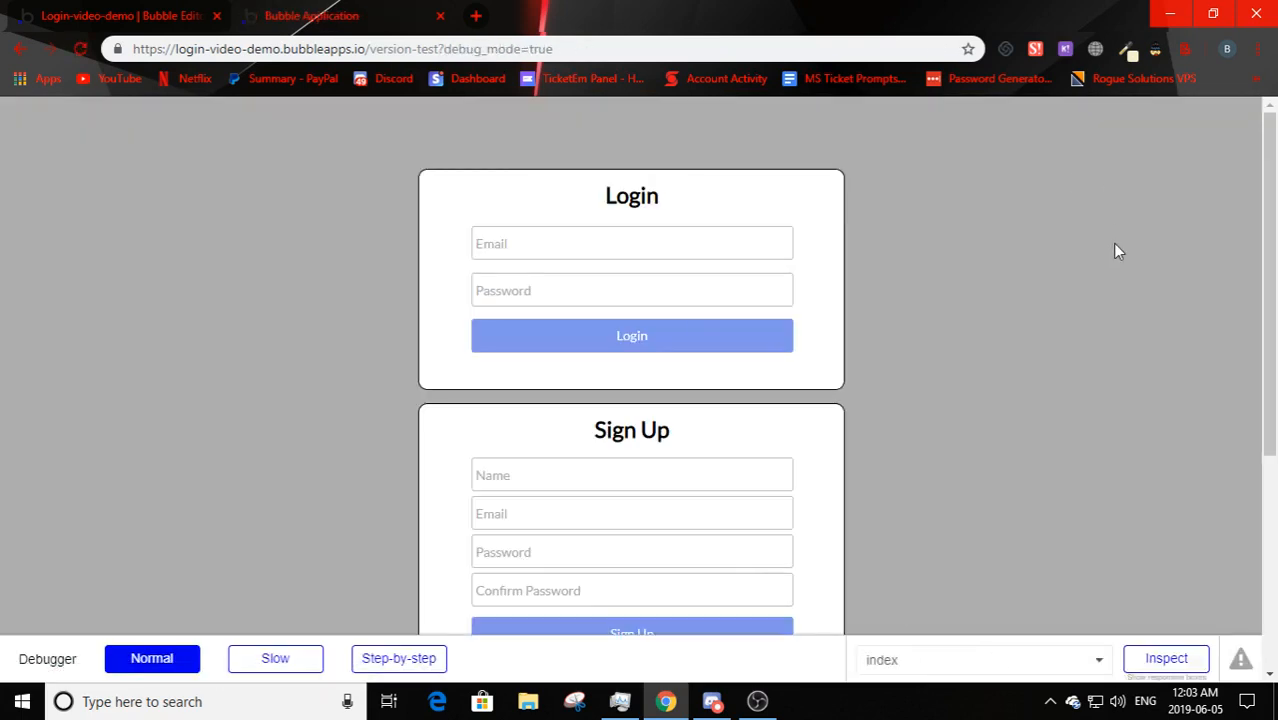
- Make the every-second Go to page index step run only when Current User isn't logged in
left_click(126, 14)
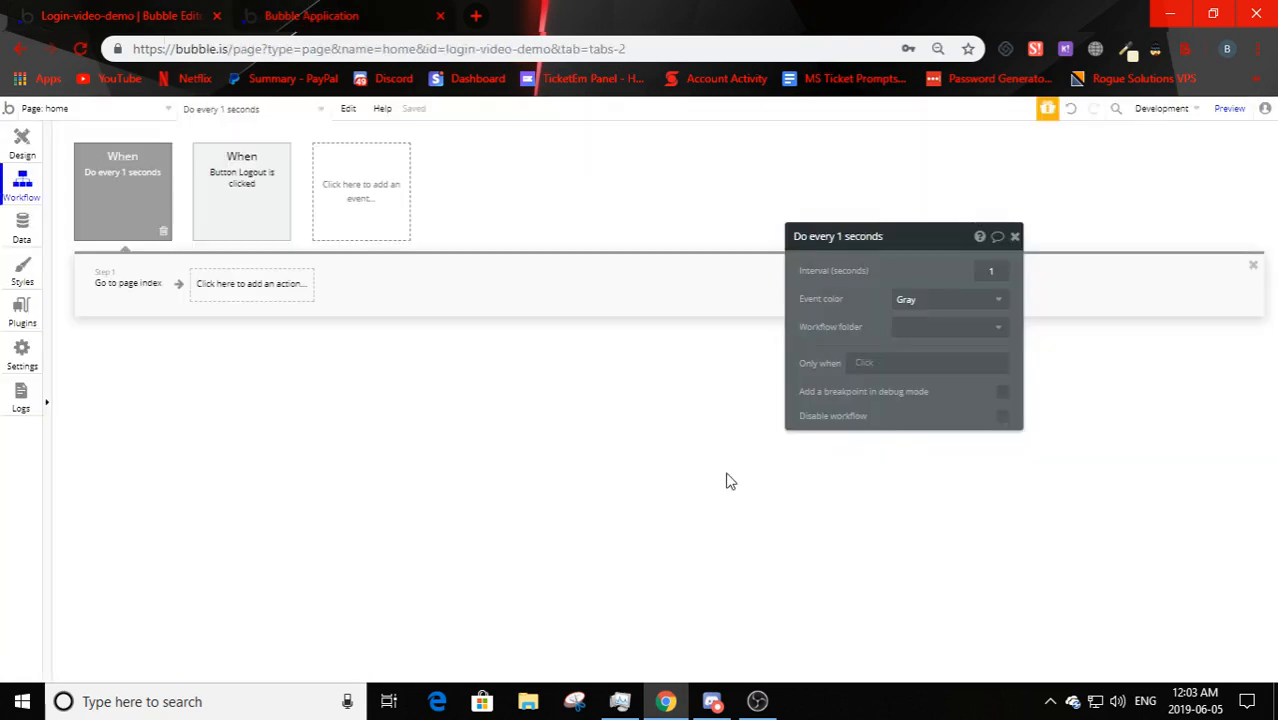
left_click(119, 290)
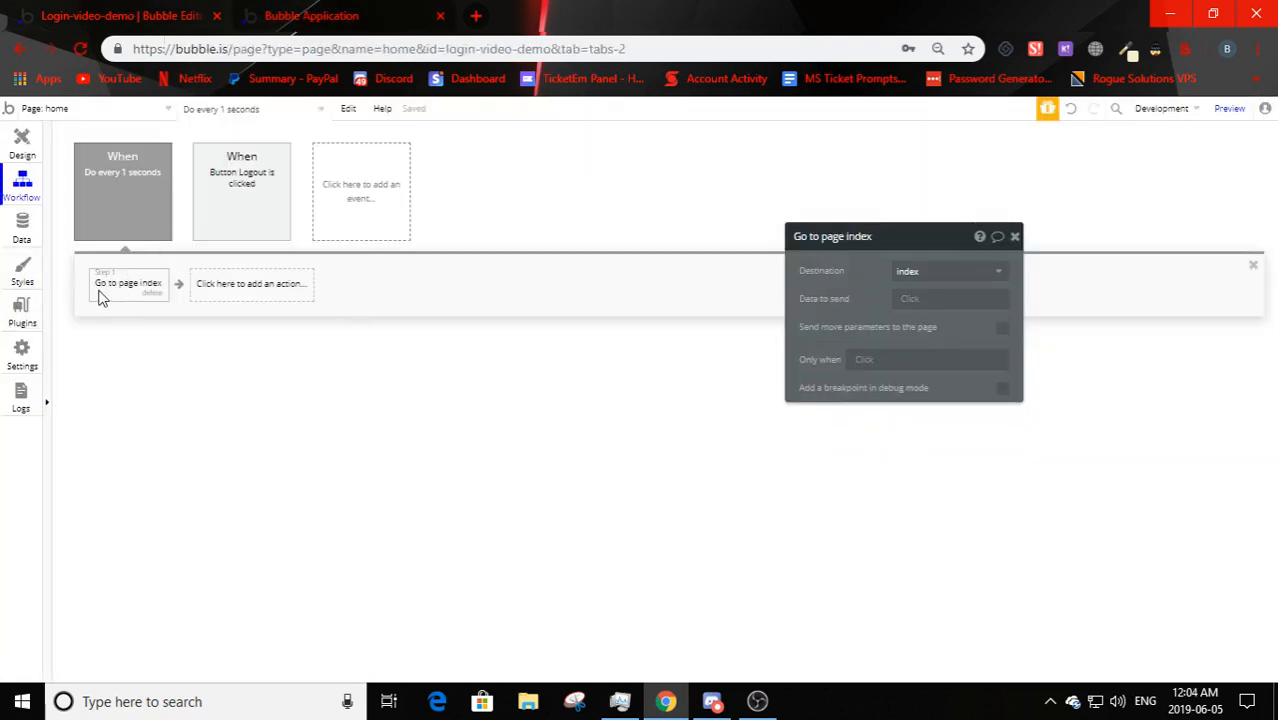
left_click(876, 359)
left_click(827, 370)
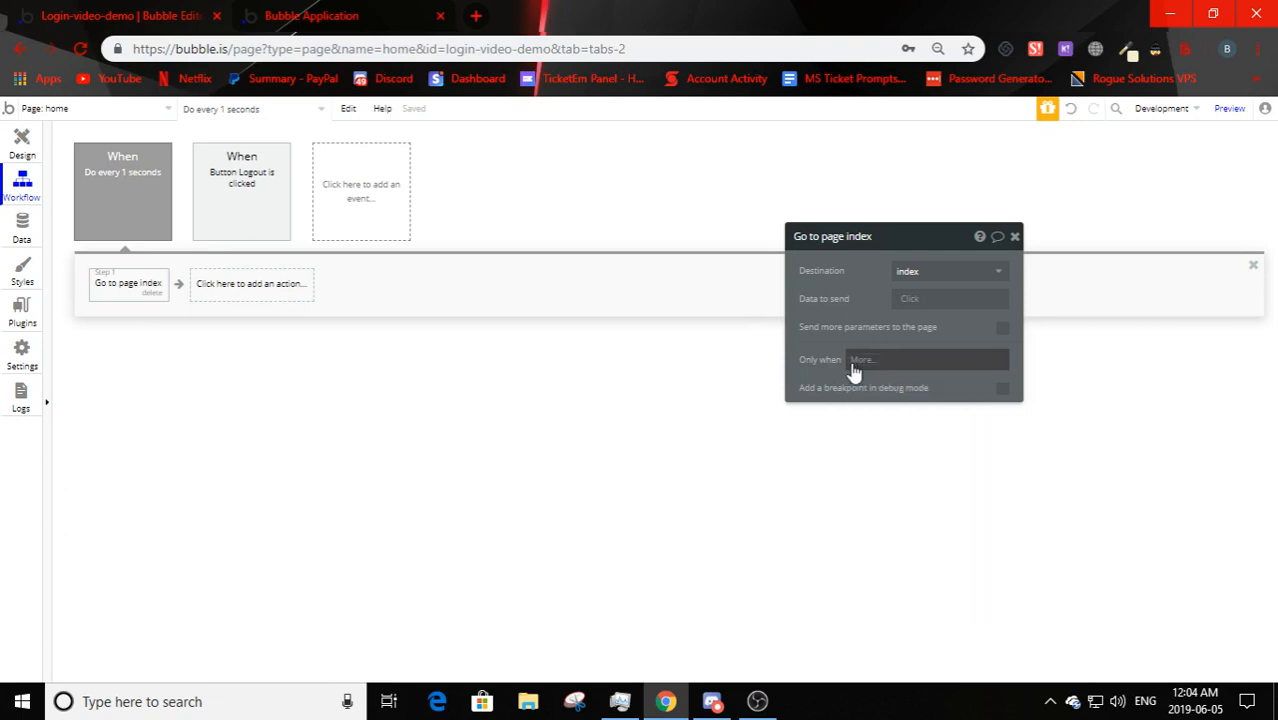
left_click(852, 365)
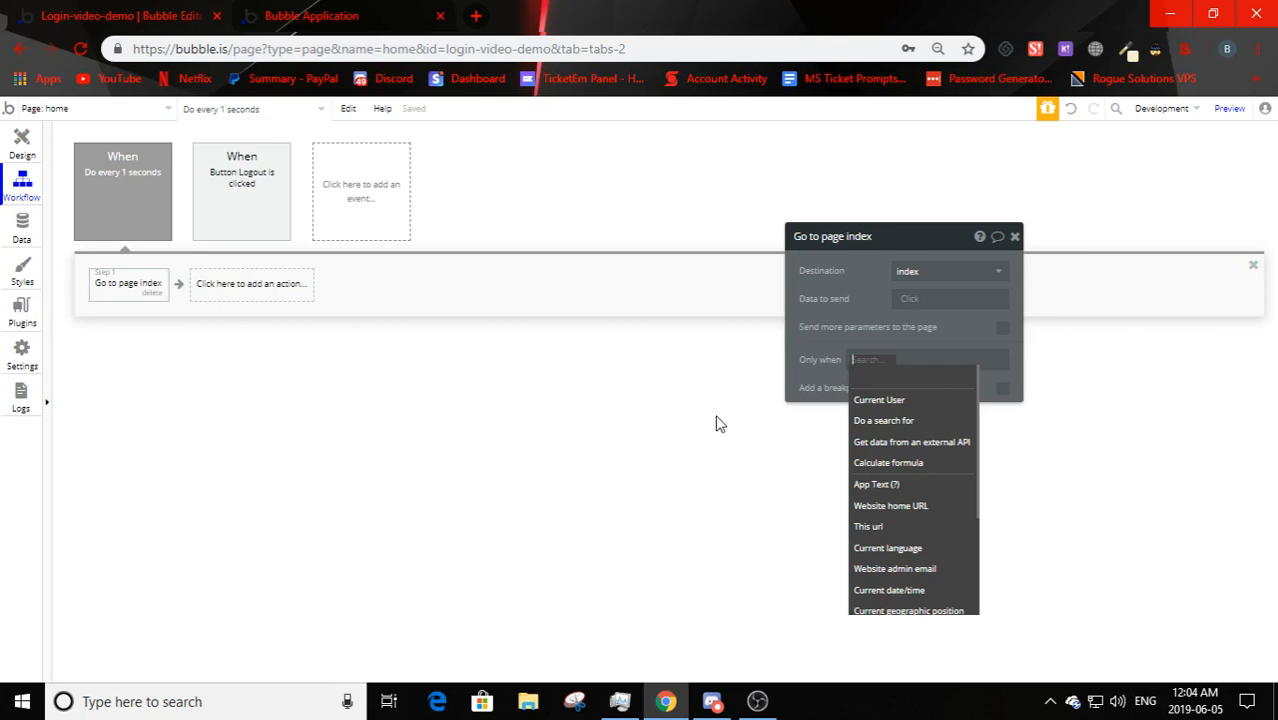
left_click(832, 338)
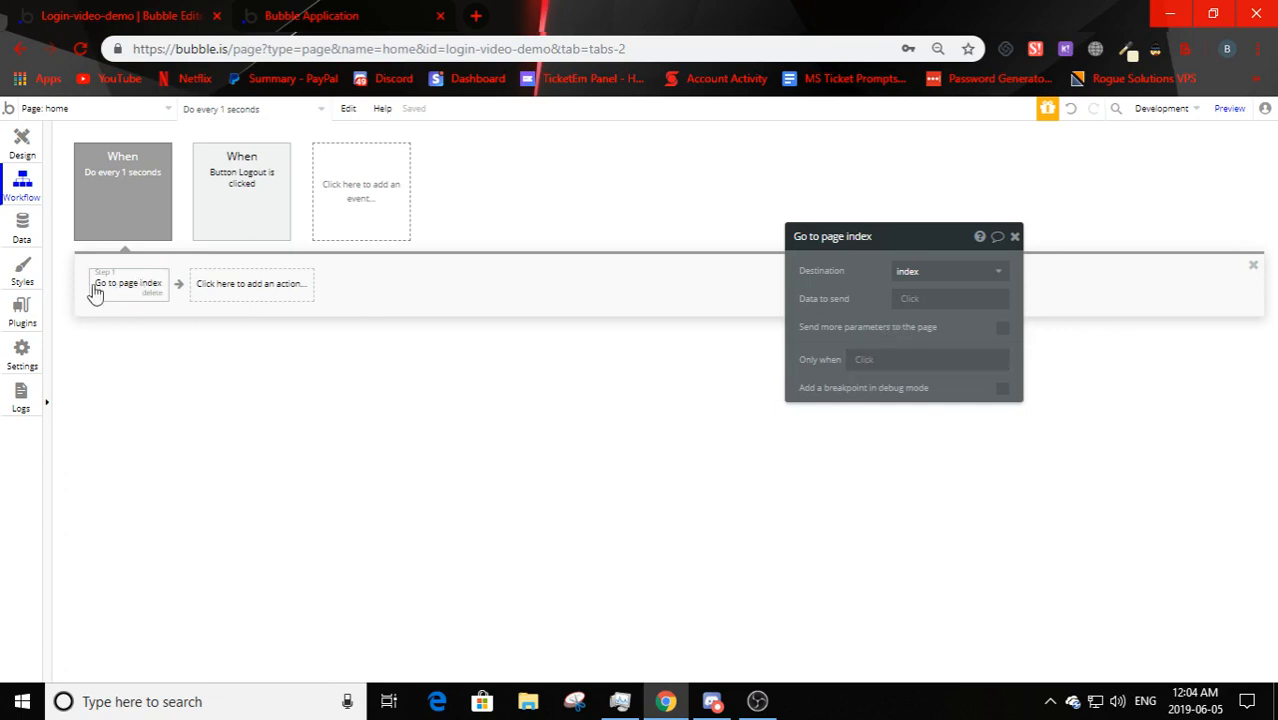
left_click(866, 368)
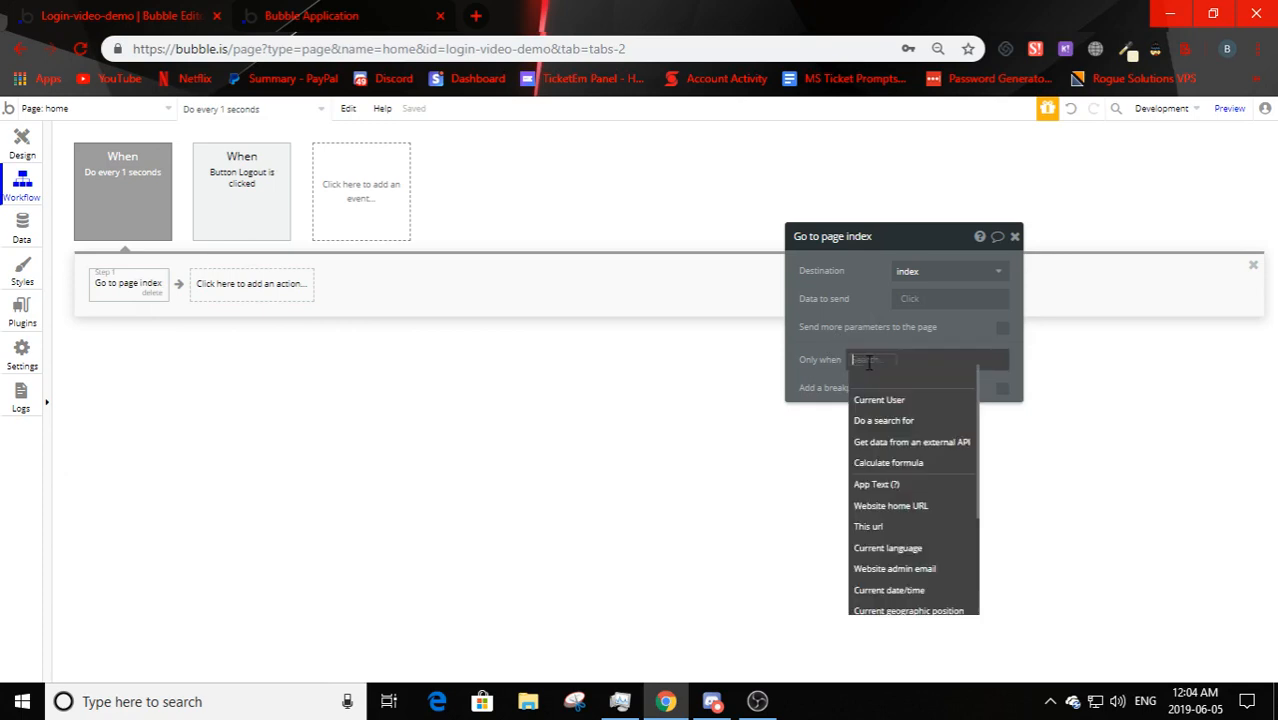
left_click(895, 397)
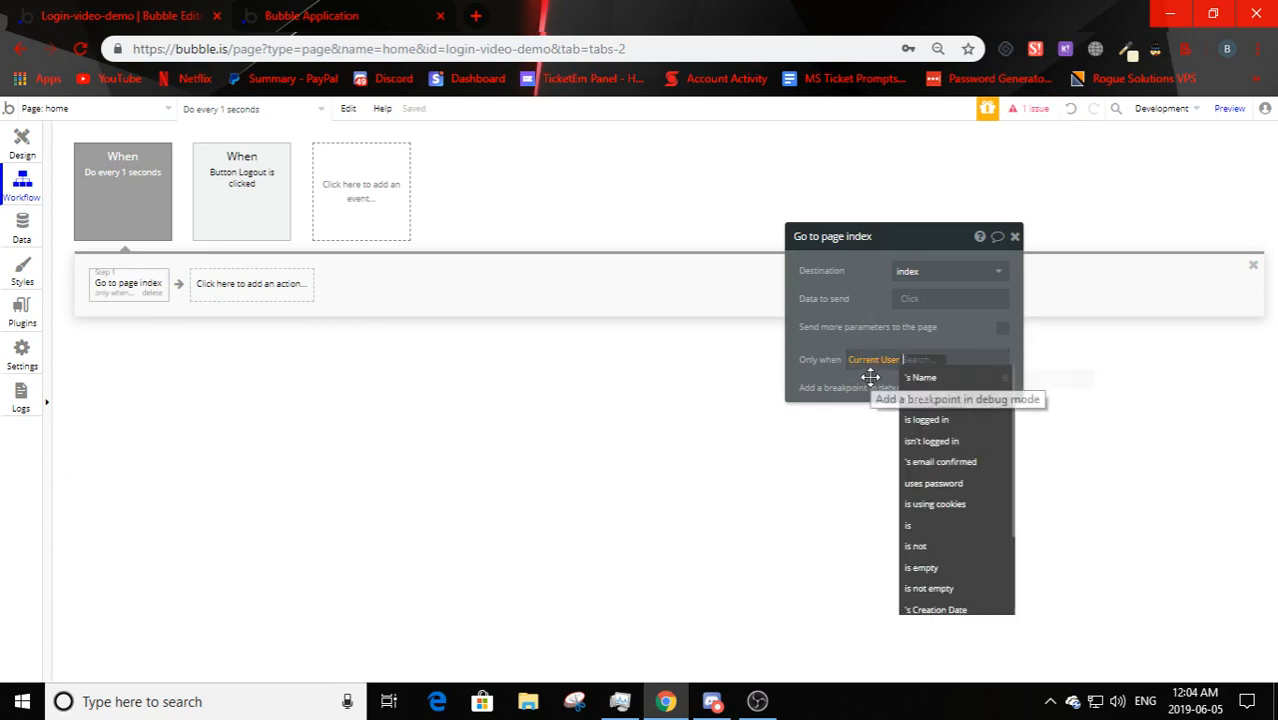
left_click(948, 444)
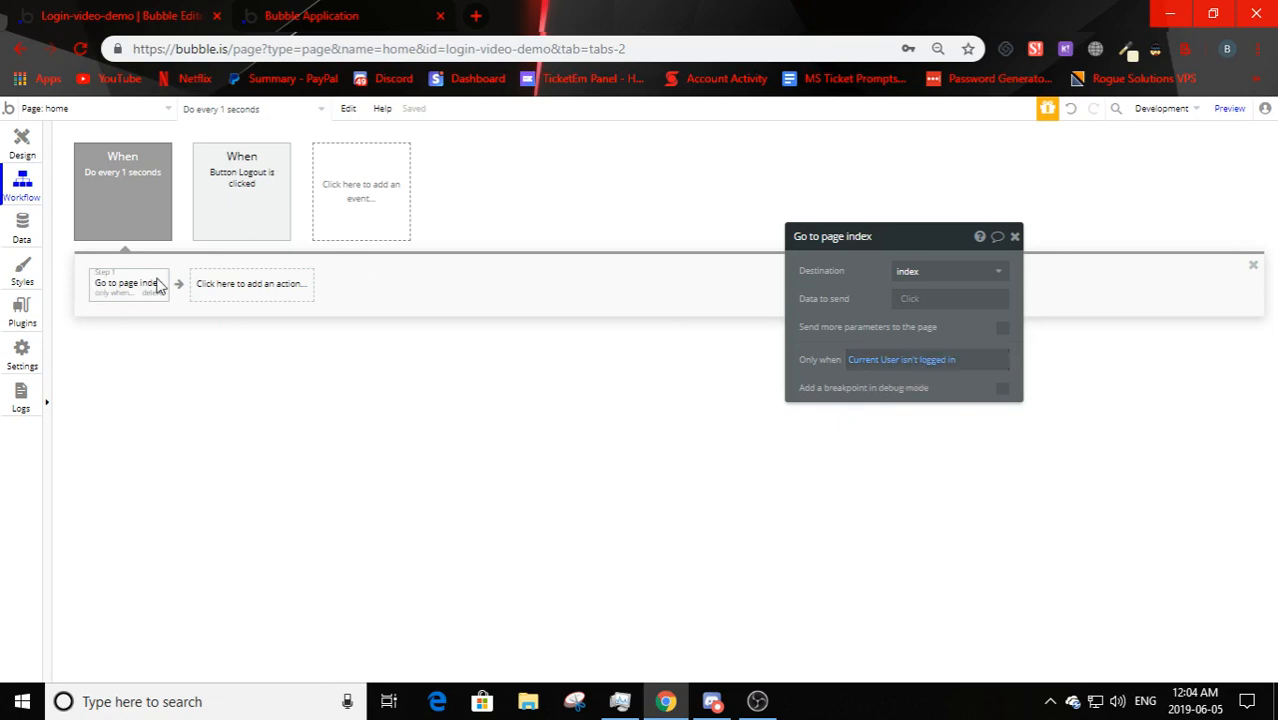
left_click(327, 17)
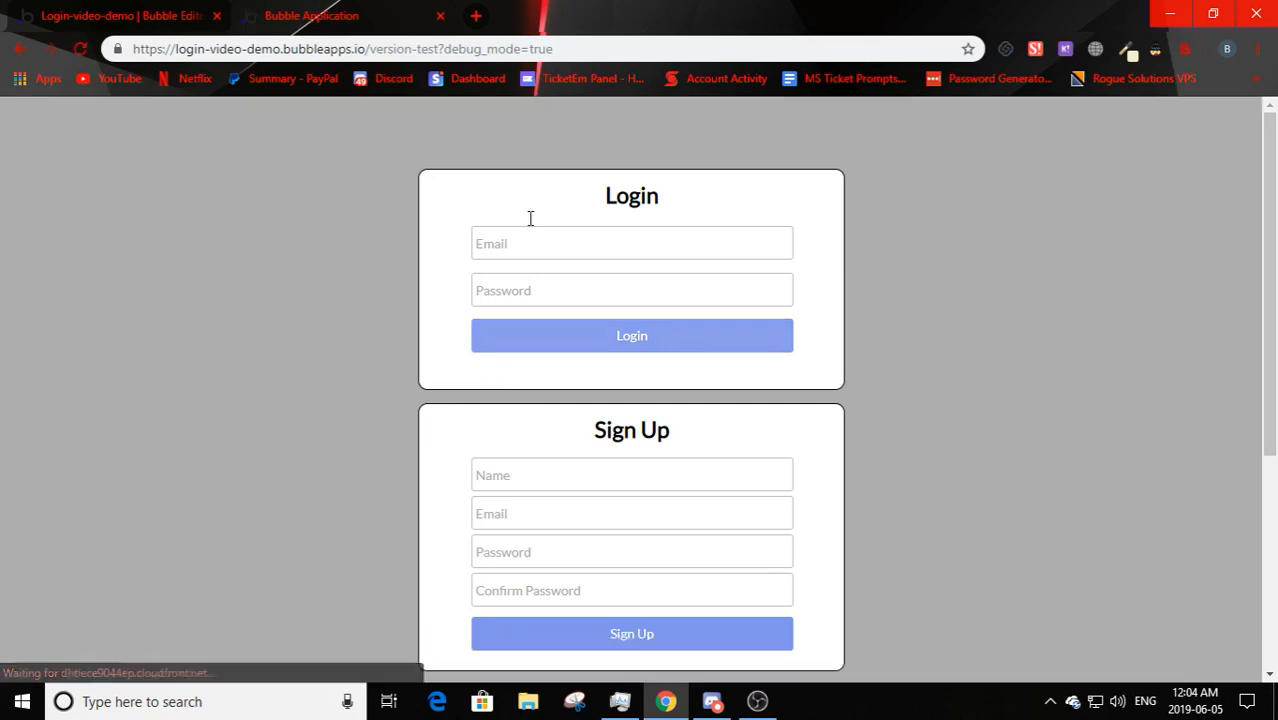
- Load the version-test /home page and log out of the app
left_click(436, 52)
left_click(438, 50)
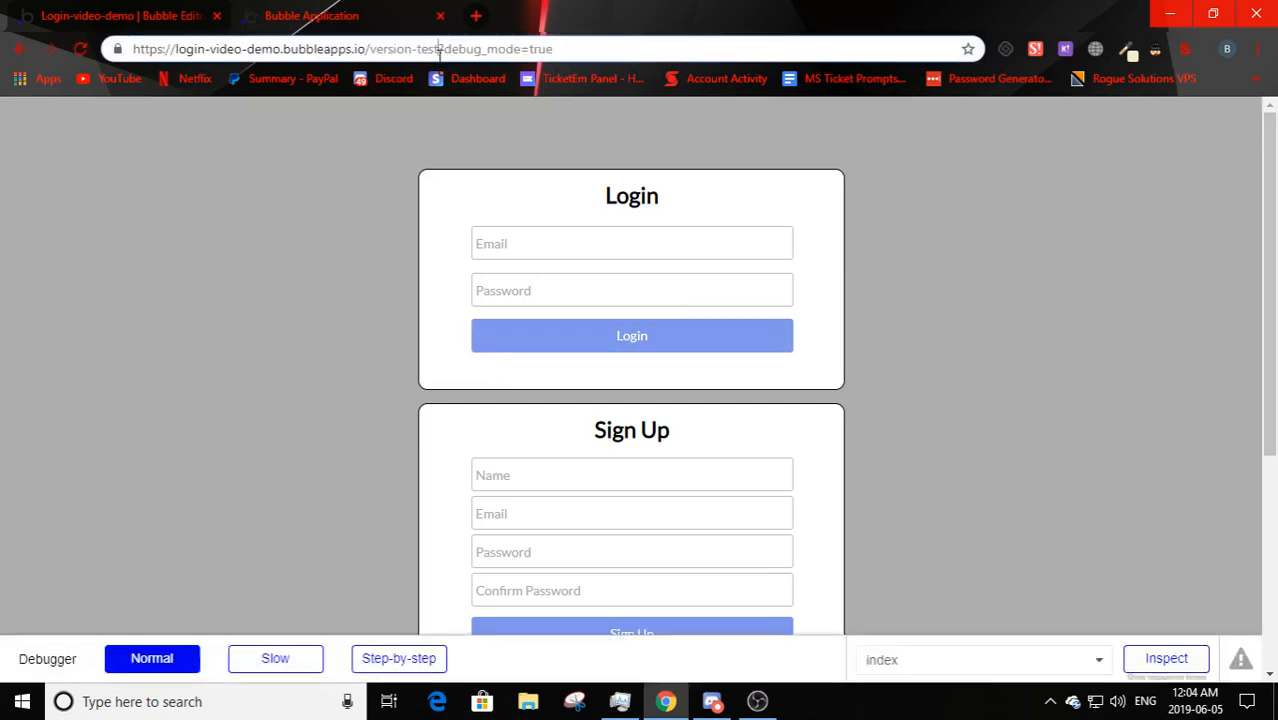
type("/home")
key("Return")
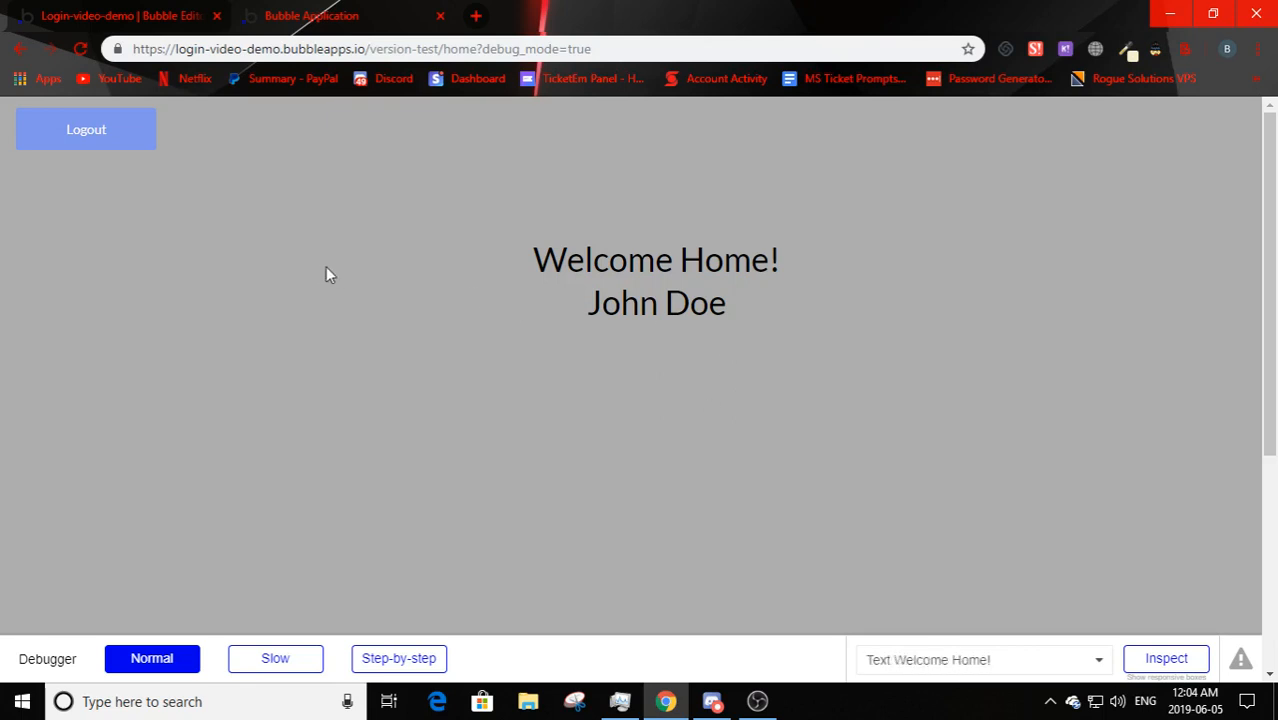
left_click(152, 148)
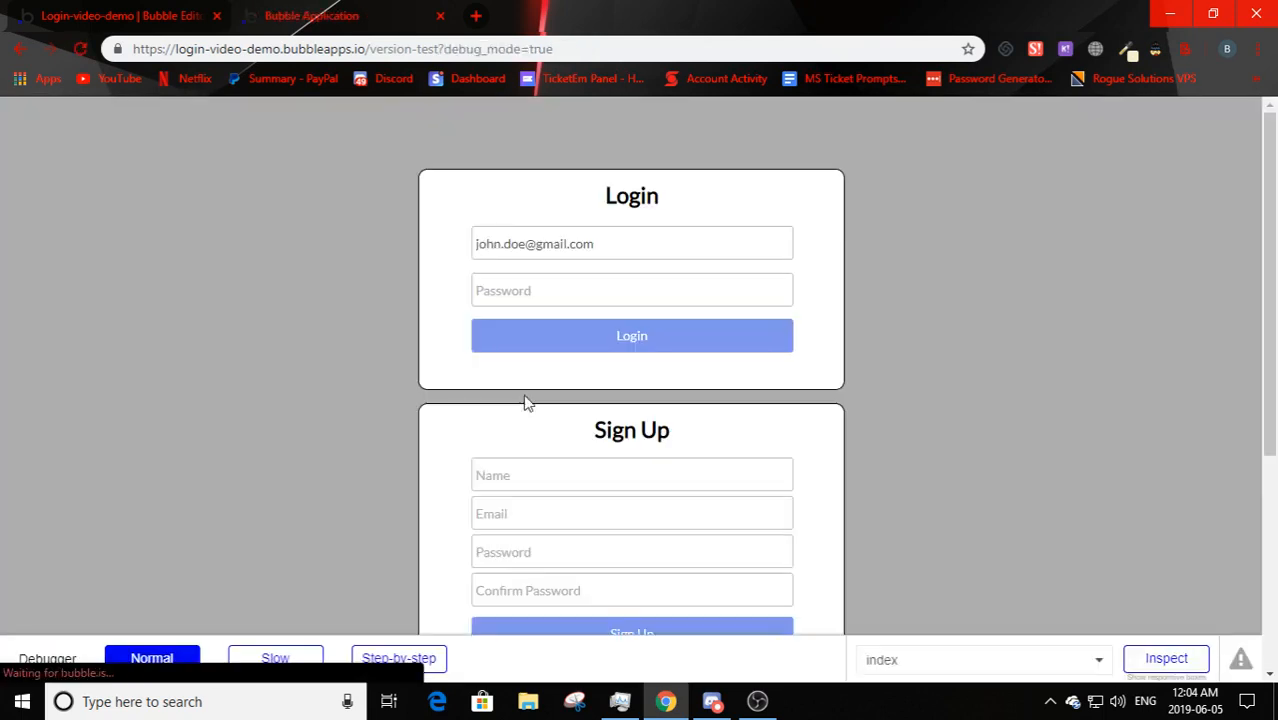
- Revisit /home repeatedly while logged out to confirm it bounces back to the Login/Sign Up page
left_click(436, 49)
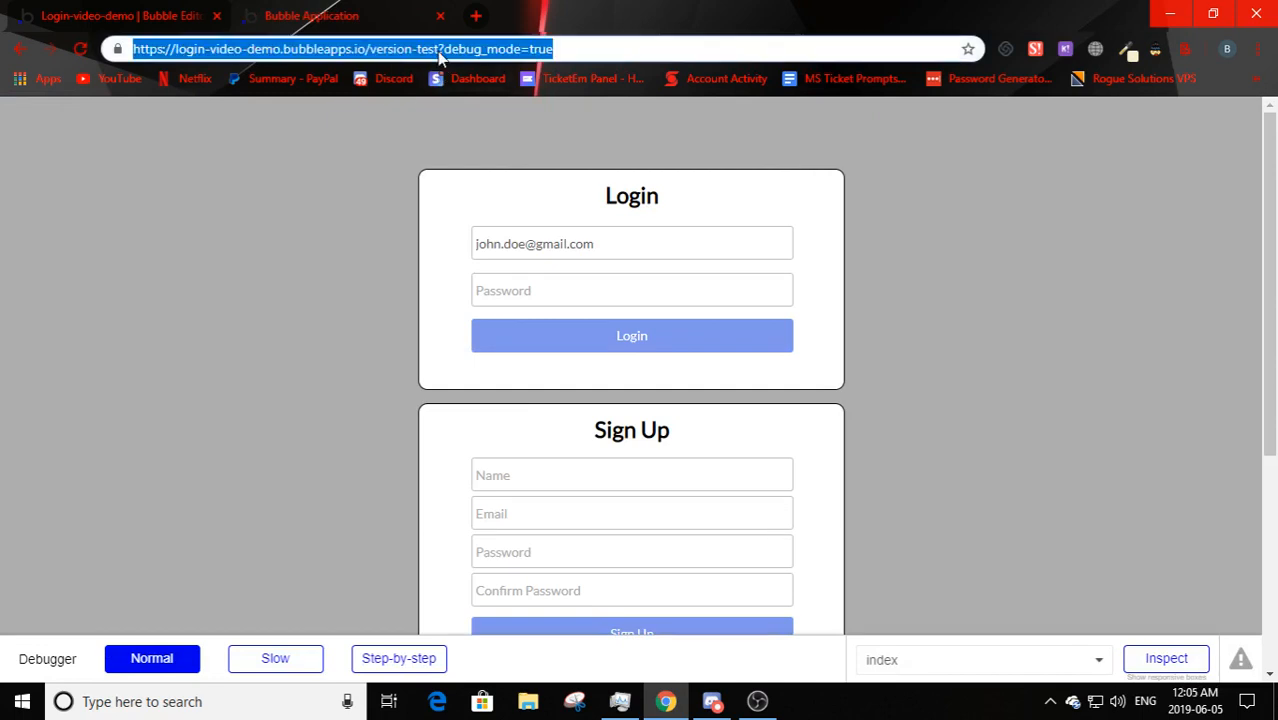
left_click(436, 49)
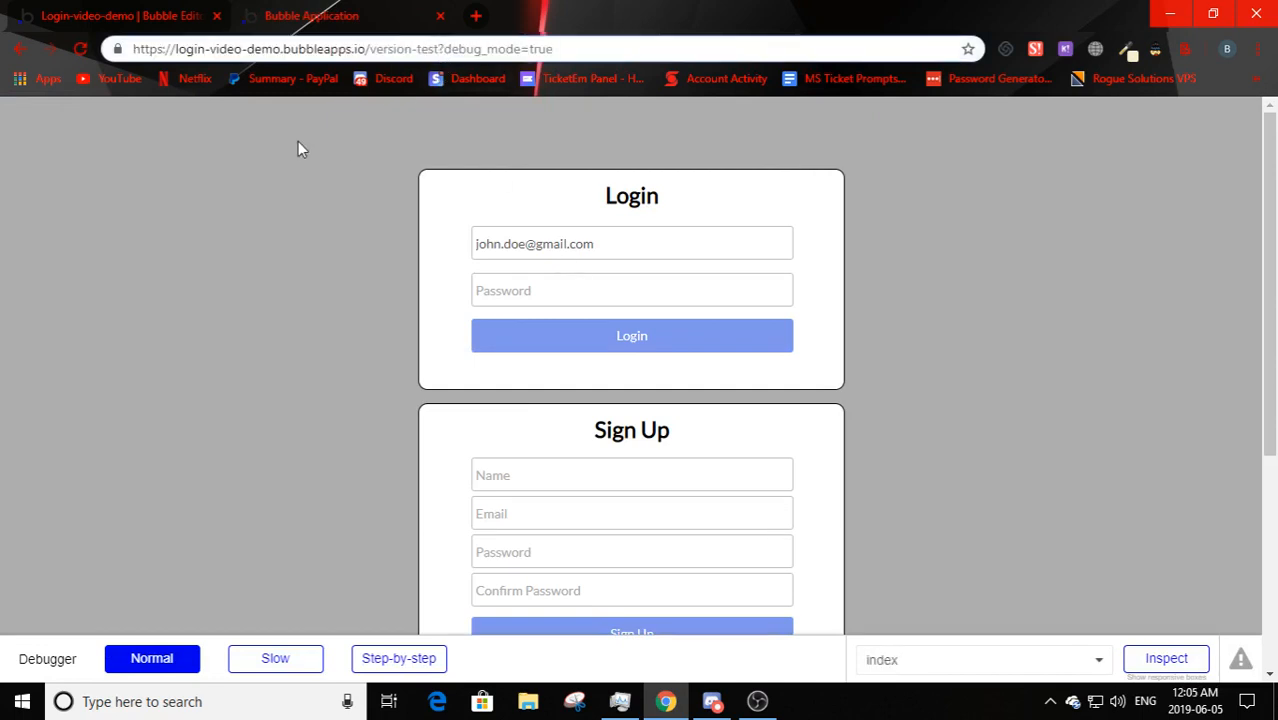
type("/home")
key("Return")
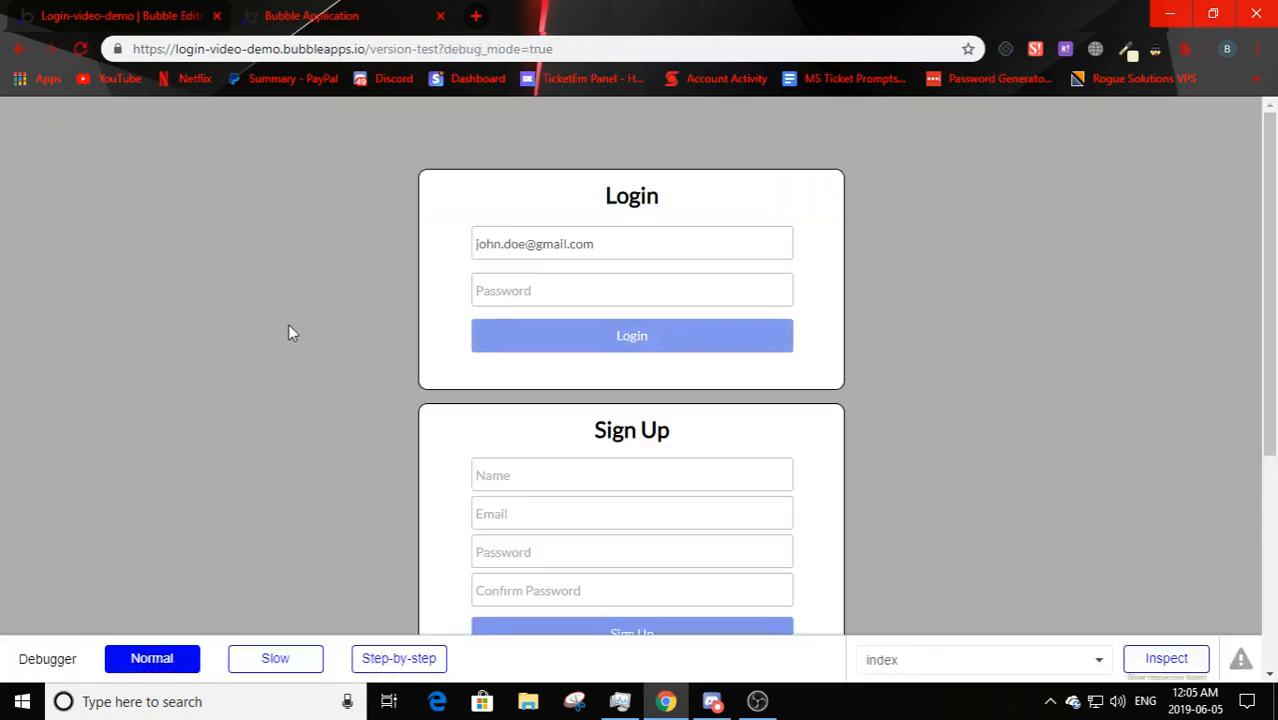
left_click(438, 49)
left_click(438, 49)
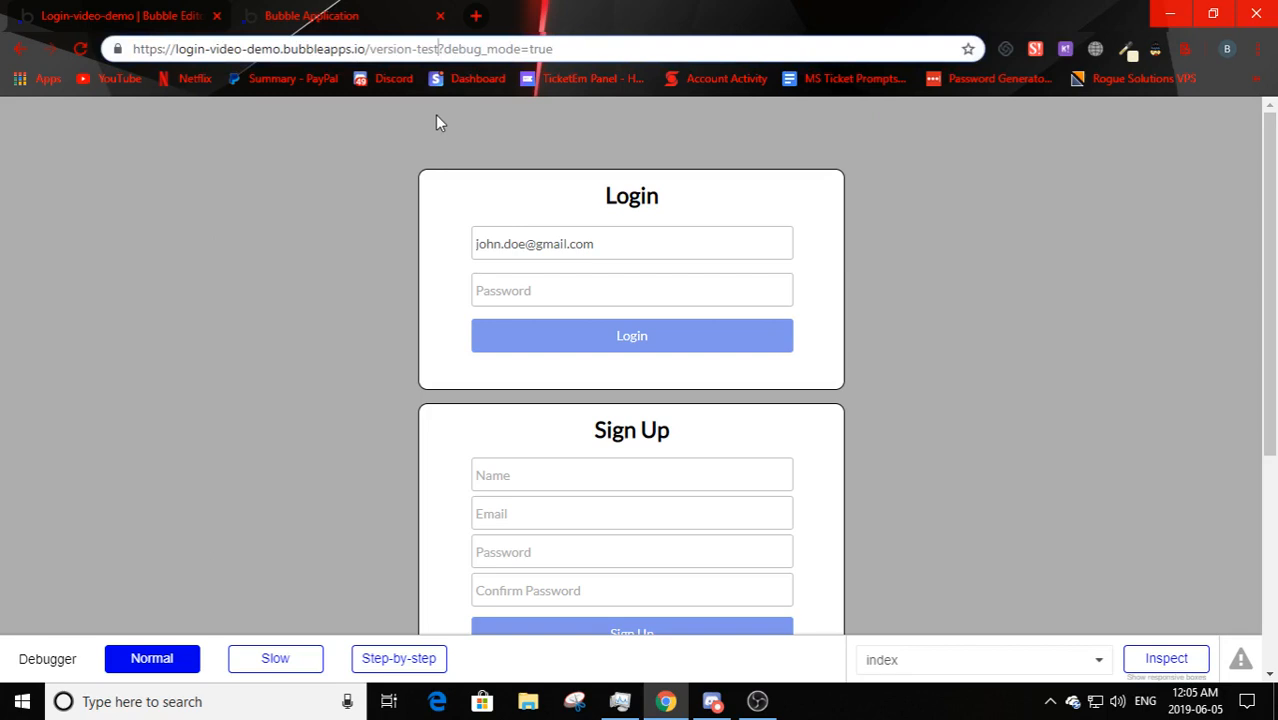
type("/home")
key("Return")
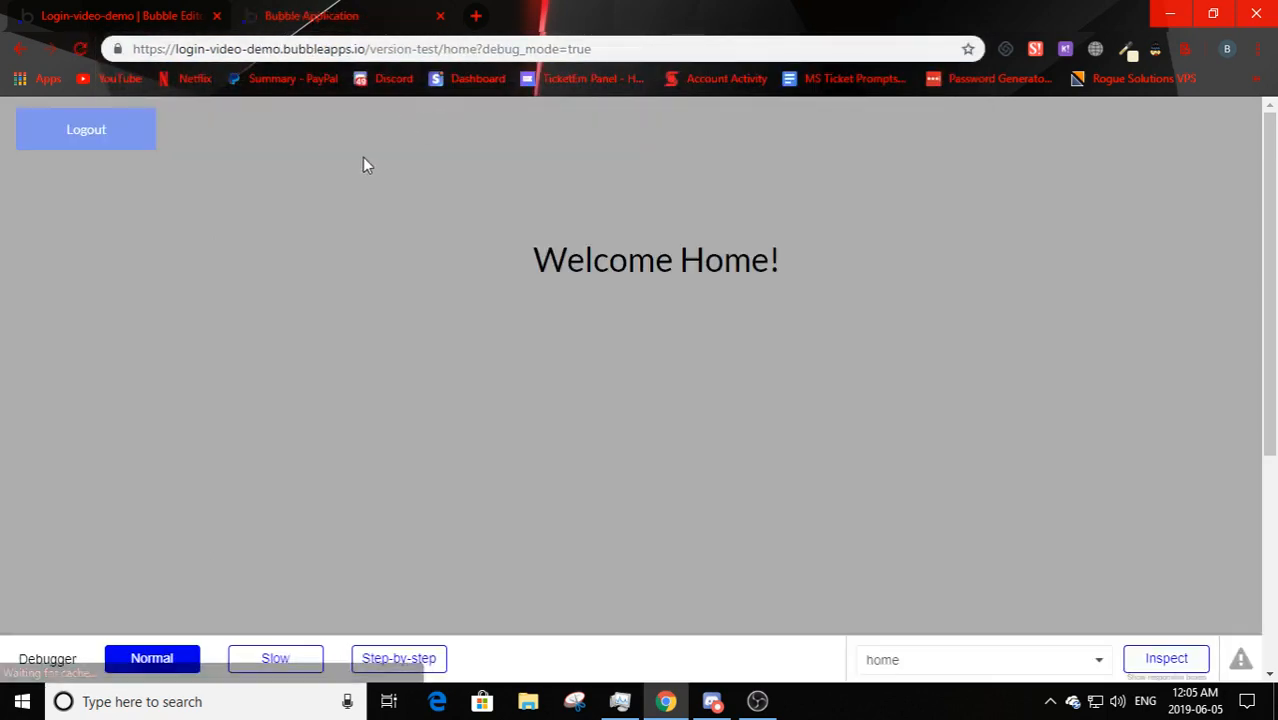
left_click(440, 49)
left_click_drag(438, 49, 445, 49)
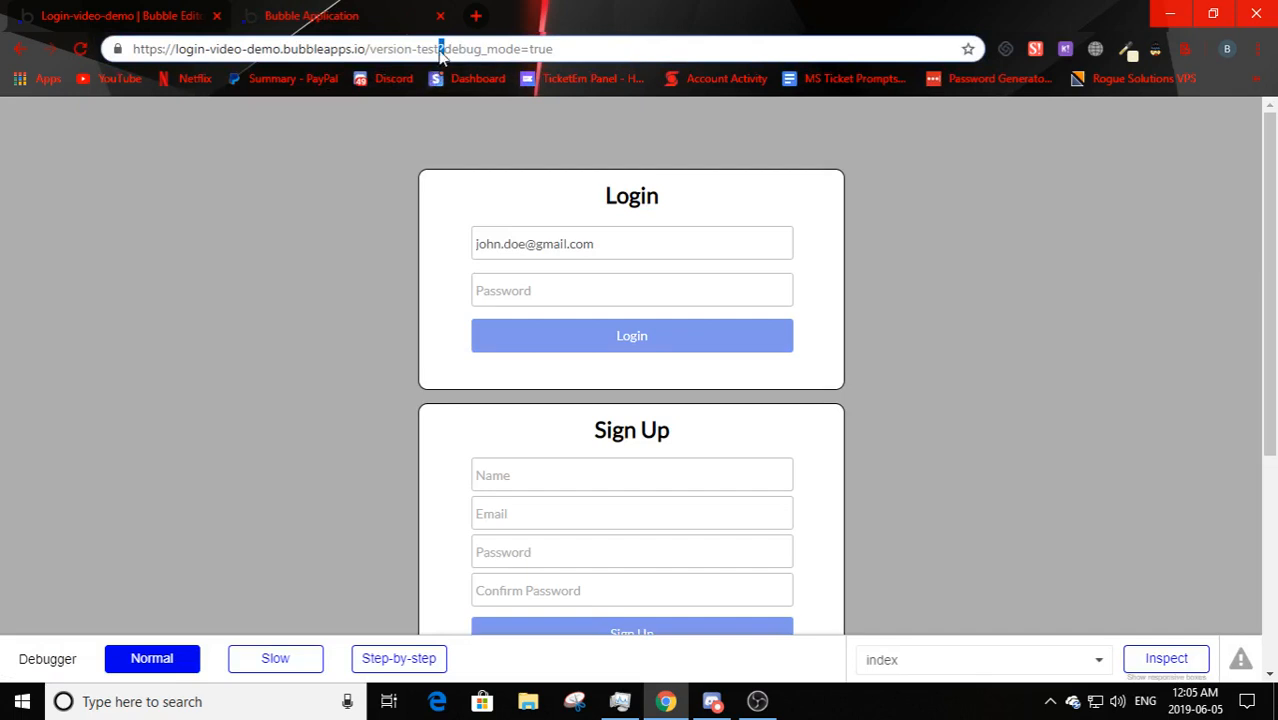
type("/home?")
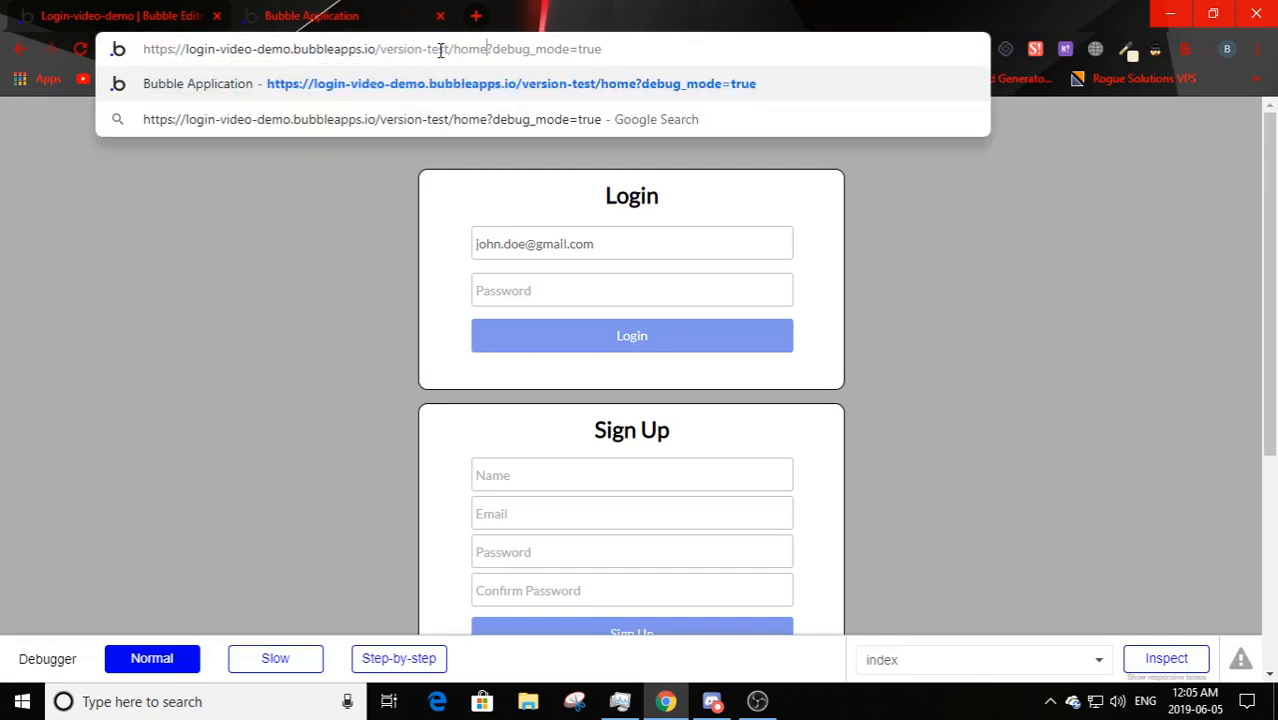
key("Return")
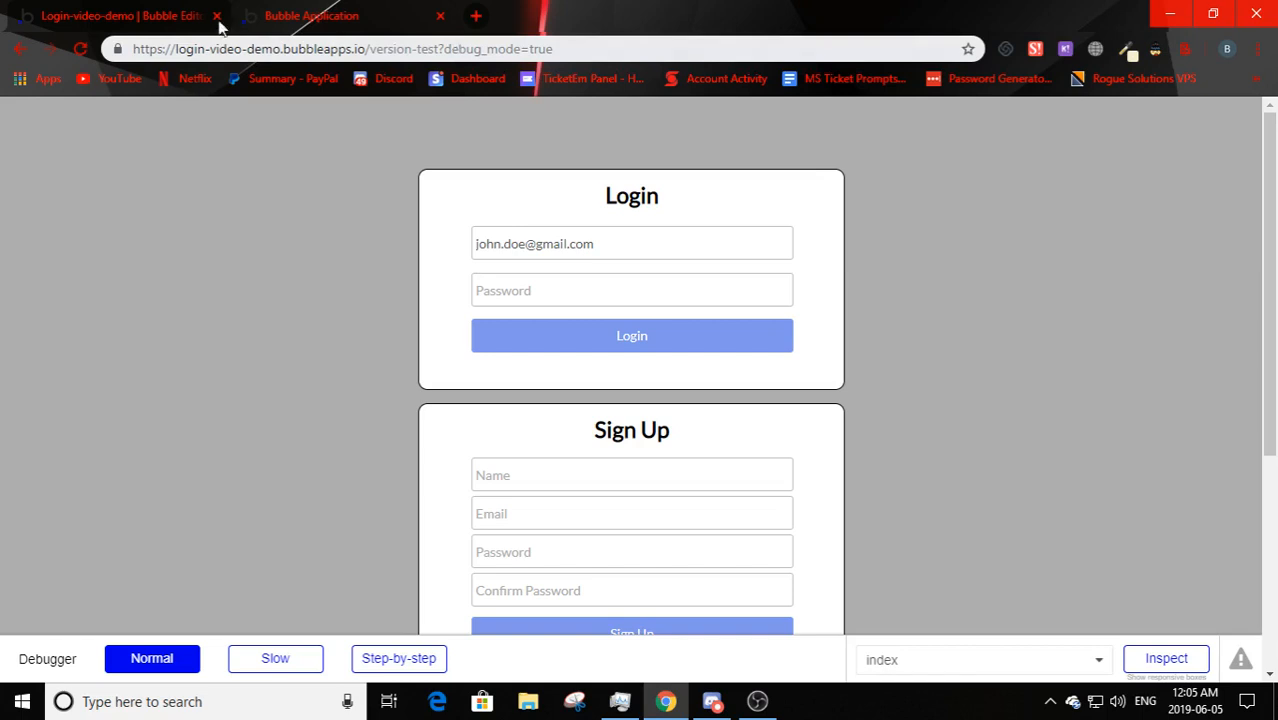
left_click(440, 48)
left_click(441, 48)
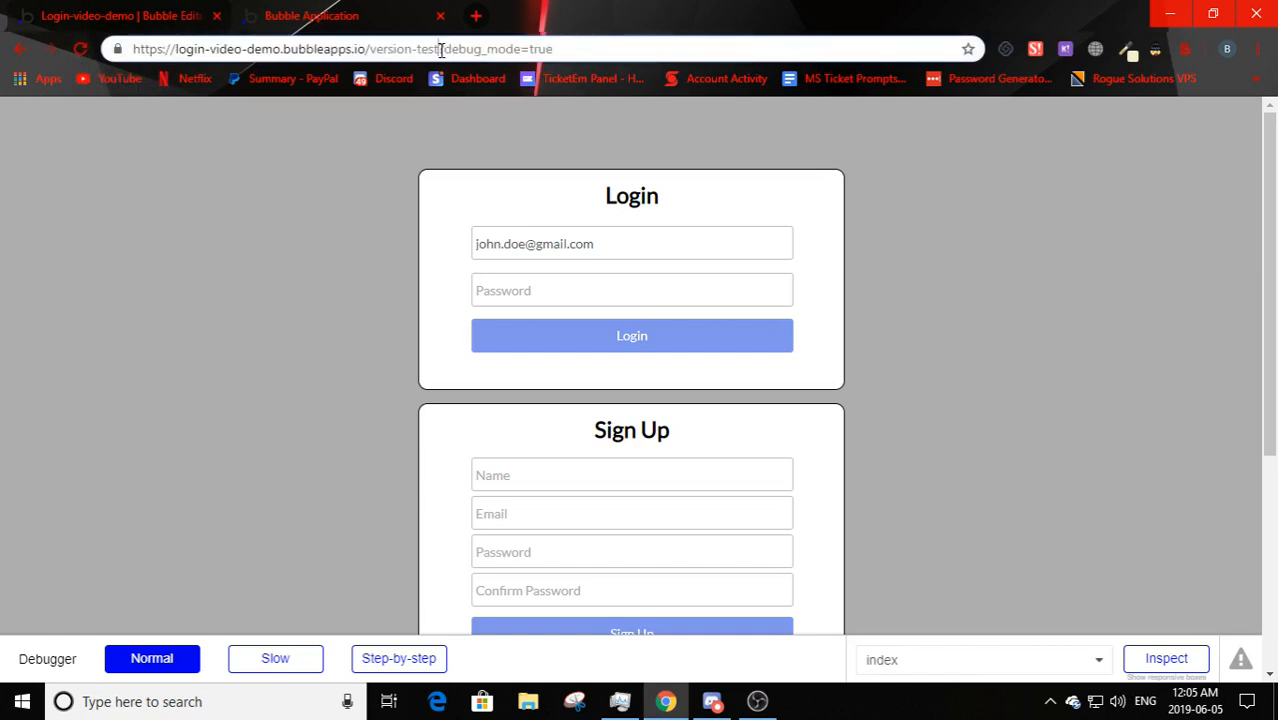
type("/home")
key("Return")
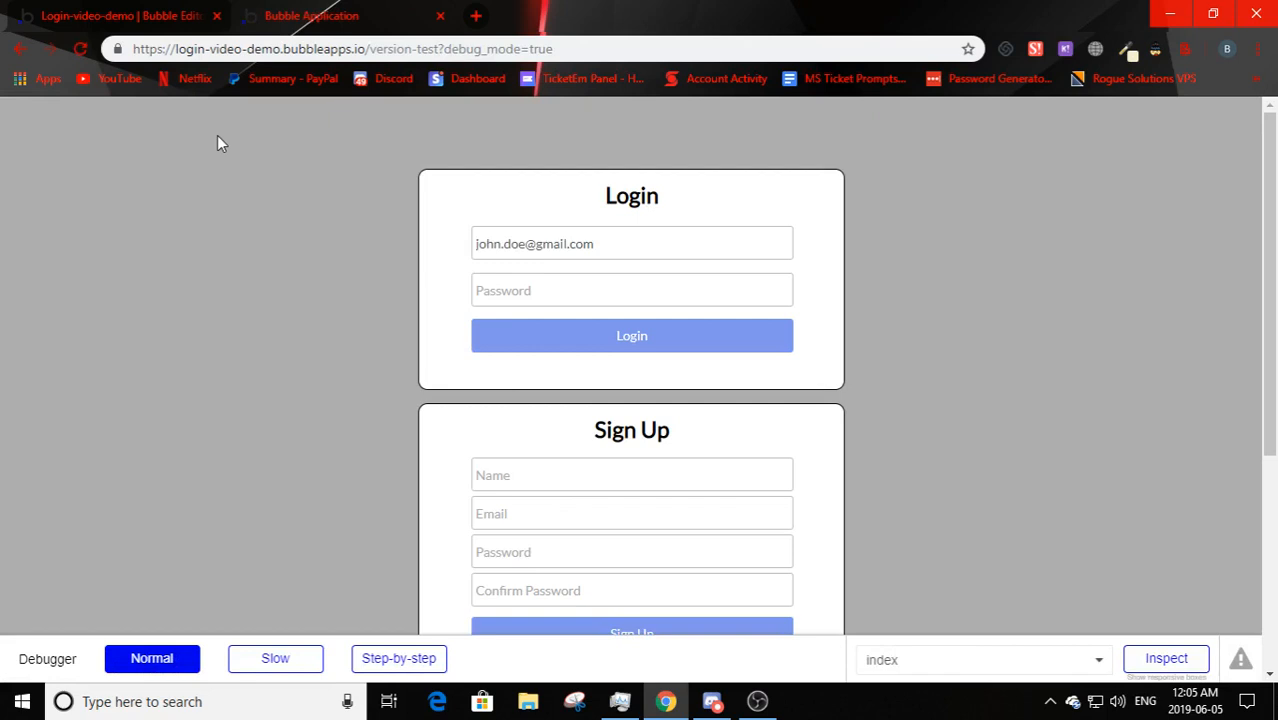
- Add a Page is loaded event to the home page's workflows
left_click(97, 12)
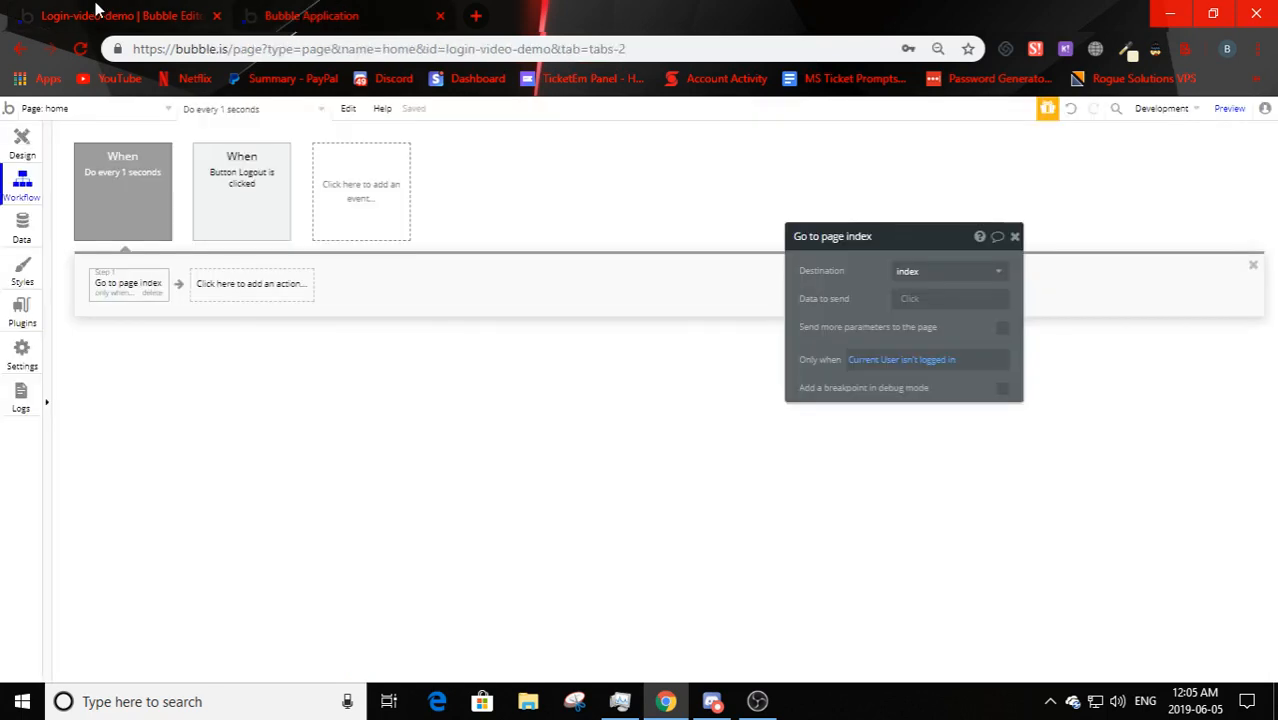
left_click(134, 198)
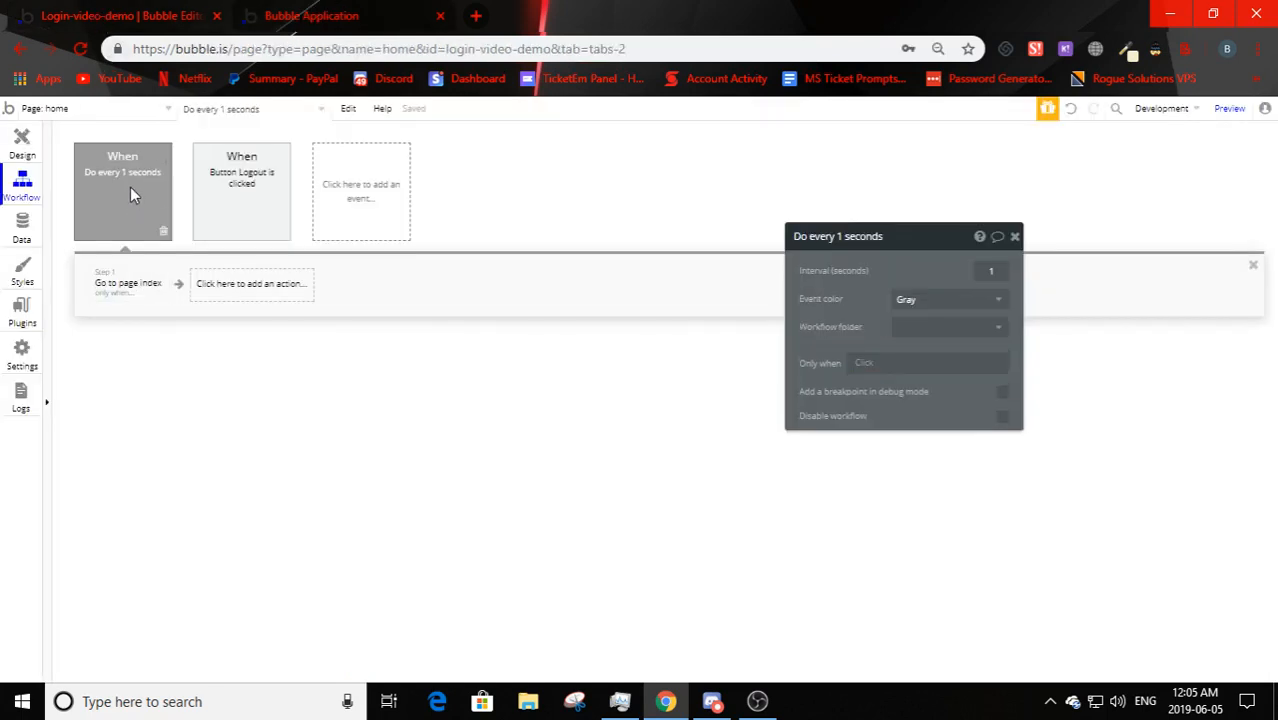
left_click(370, 181)
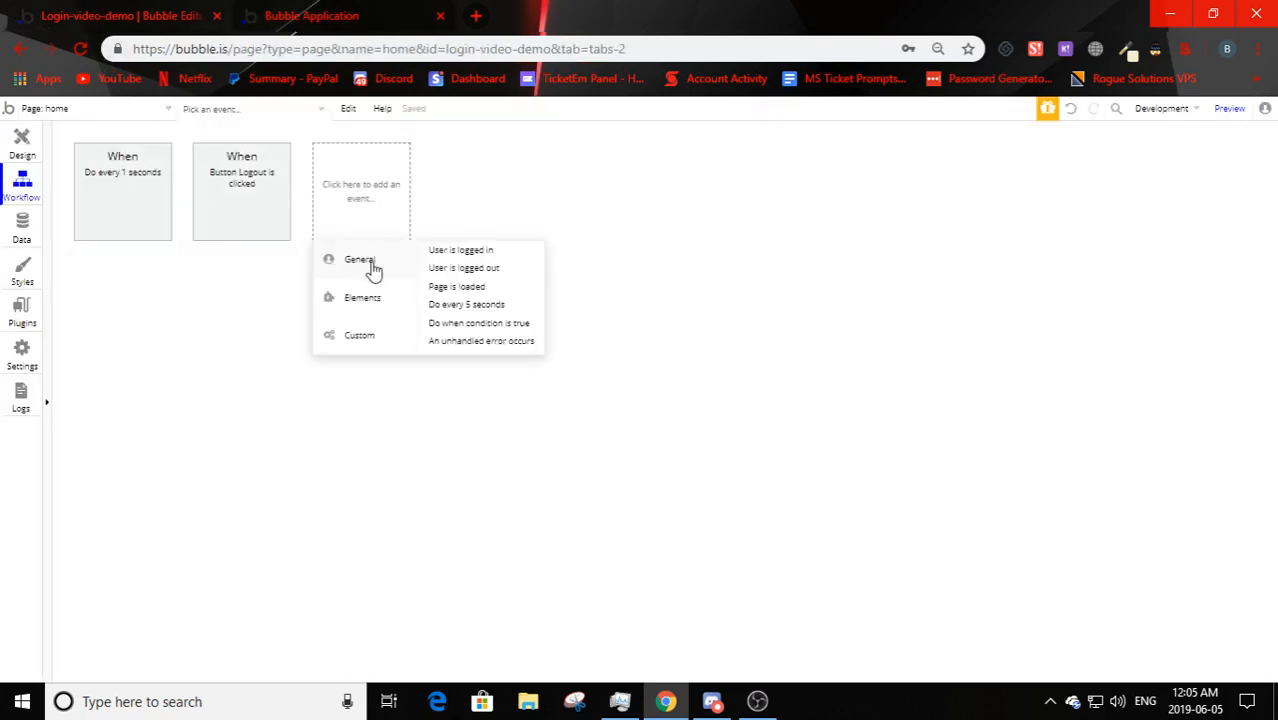
left_click(455, 288)
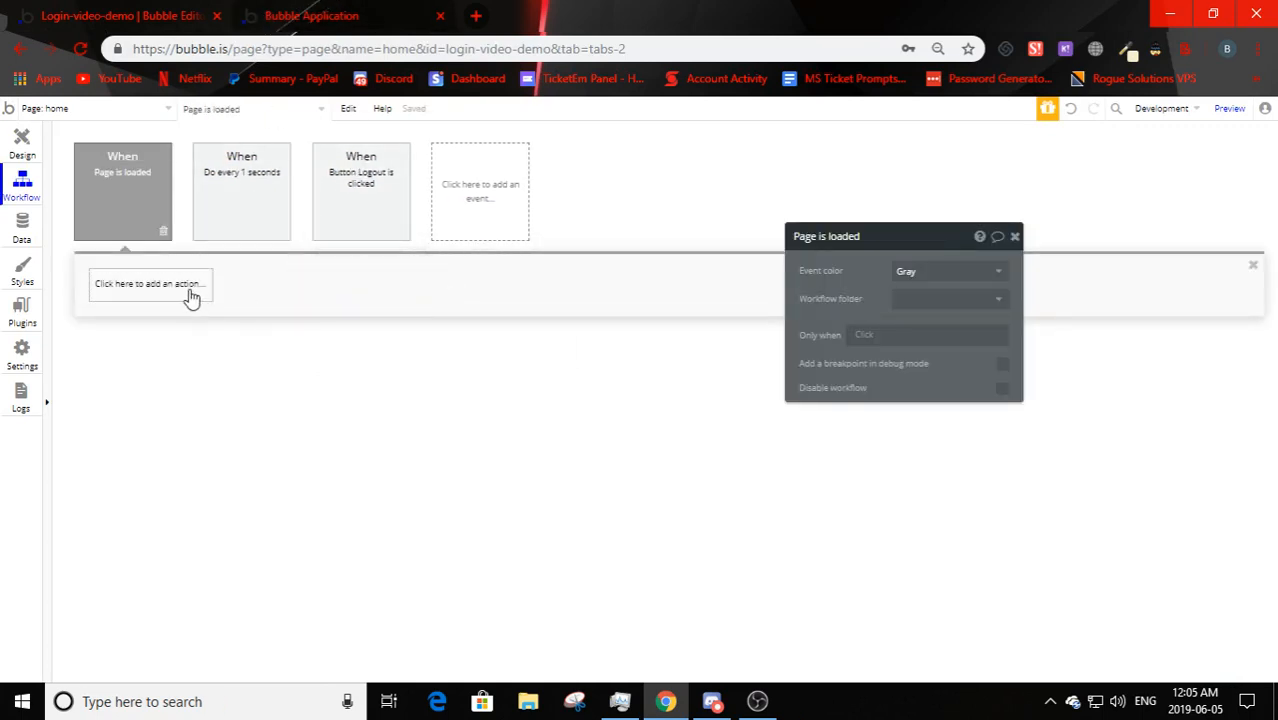
- Copy the Go to page index action from the every-second workflow into Page is loaded
left_click(277, 189)
left_click(117, 288)
right_click(117, 288)
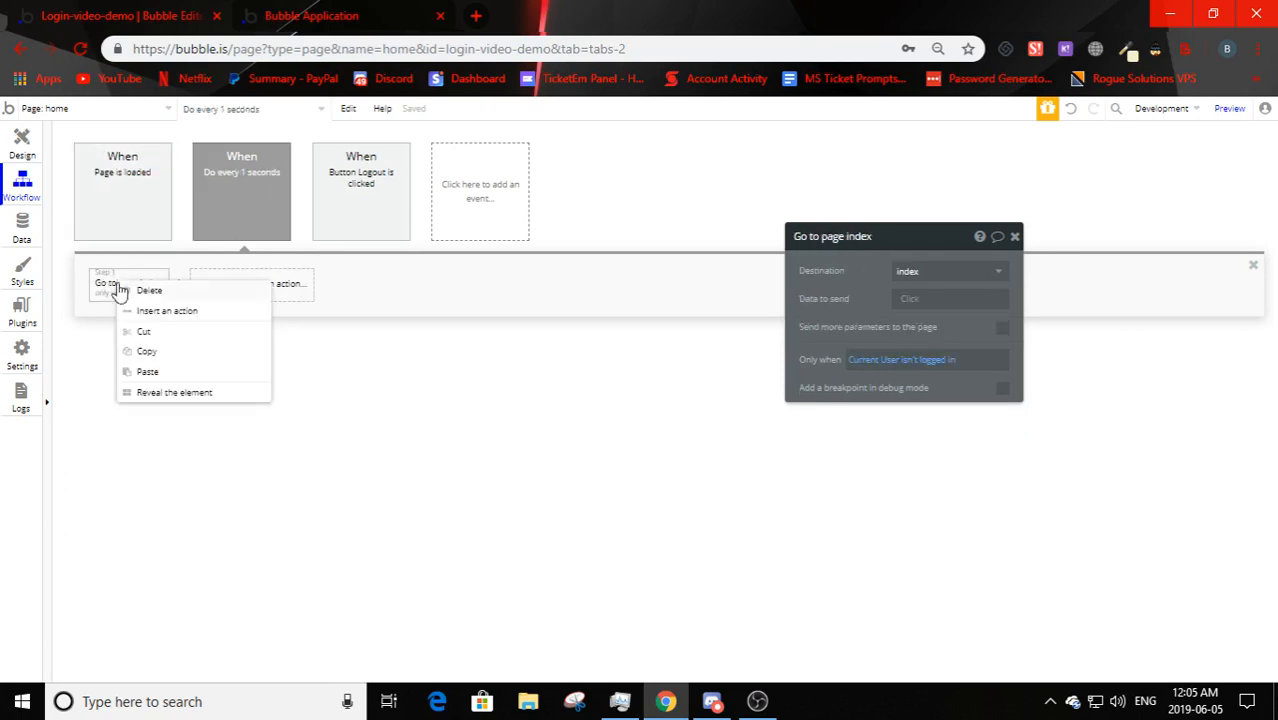
left_click(138, 350)
left_click(145, 238)
right_click(150, 284)
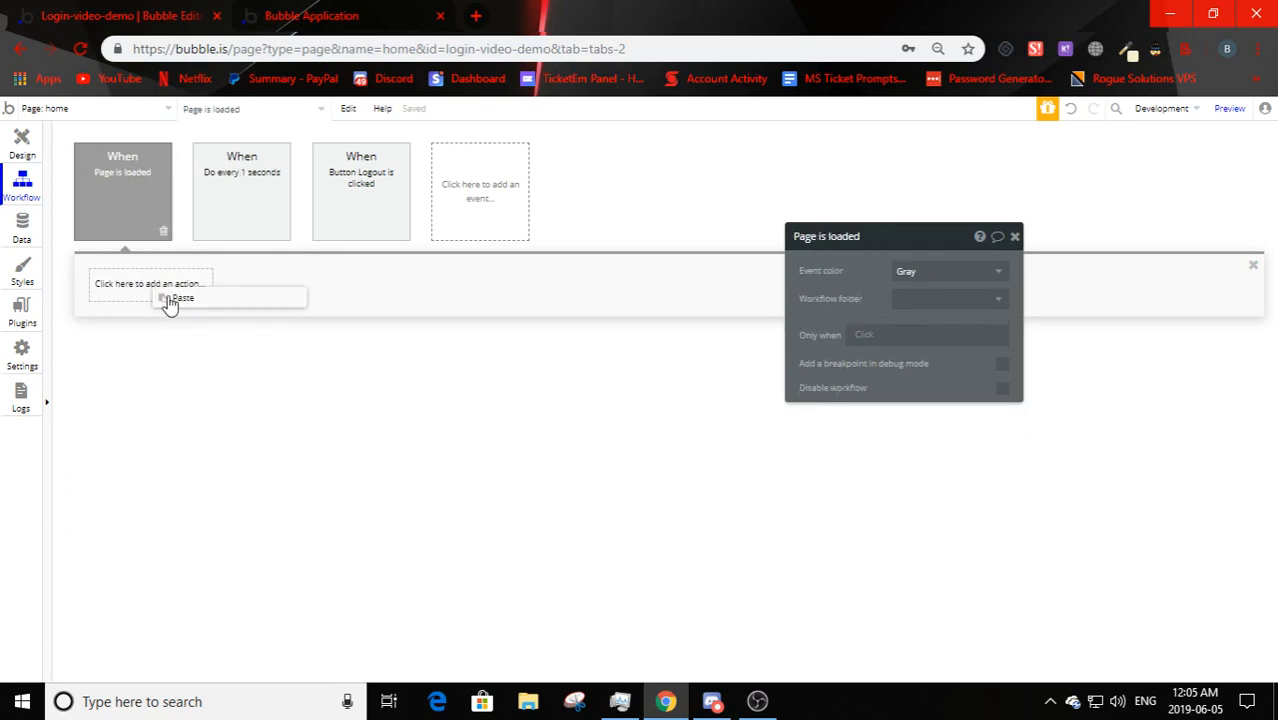
left_click(171, 302)
- Compare the pasted Go to page index action against the original's isn't-logged-in condition
left_click(250, 195)
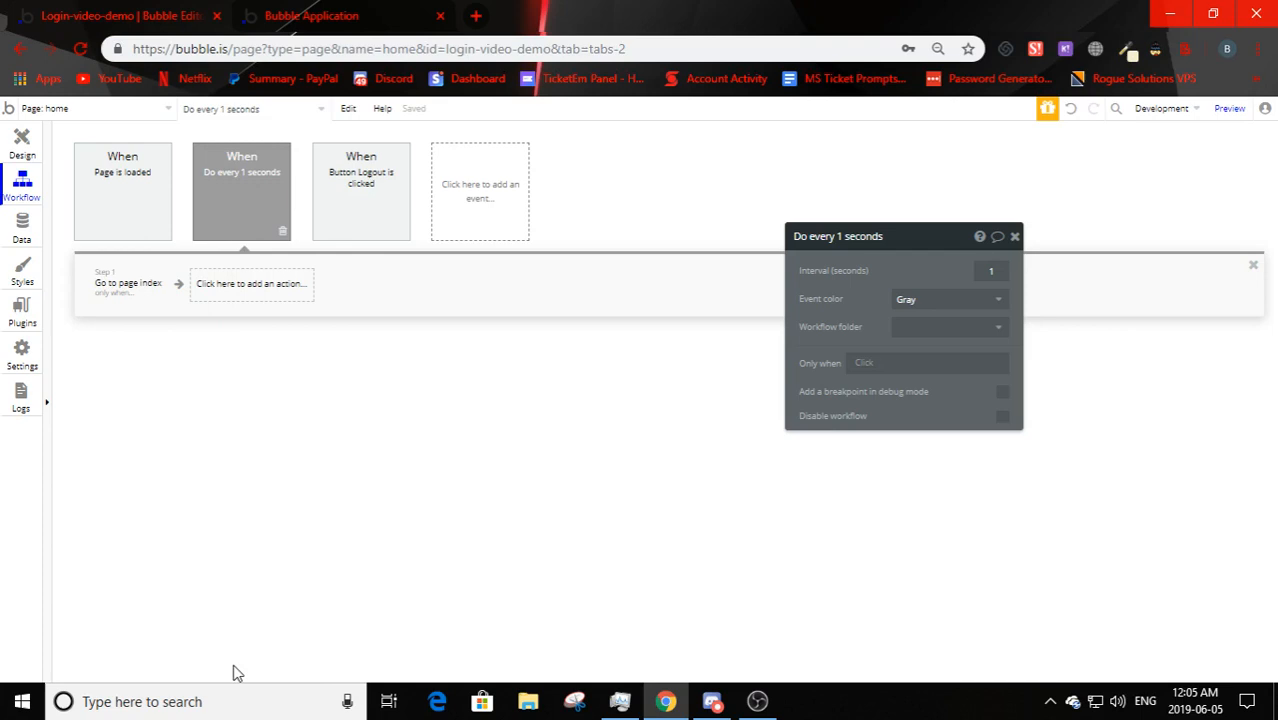
left_click(123, 298)
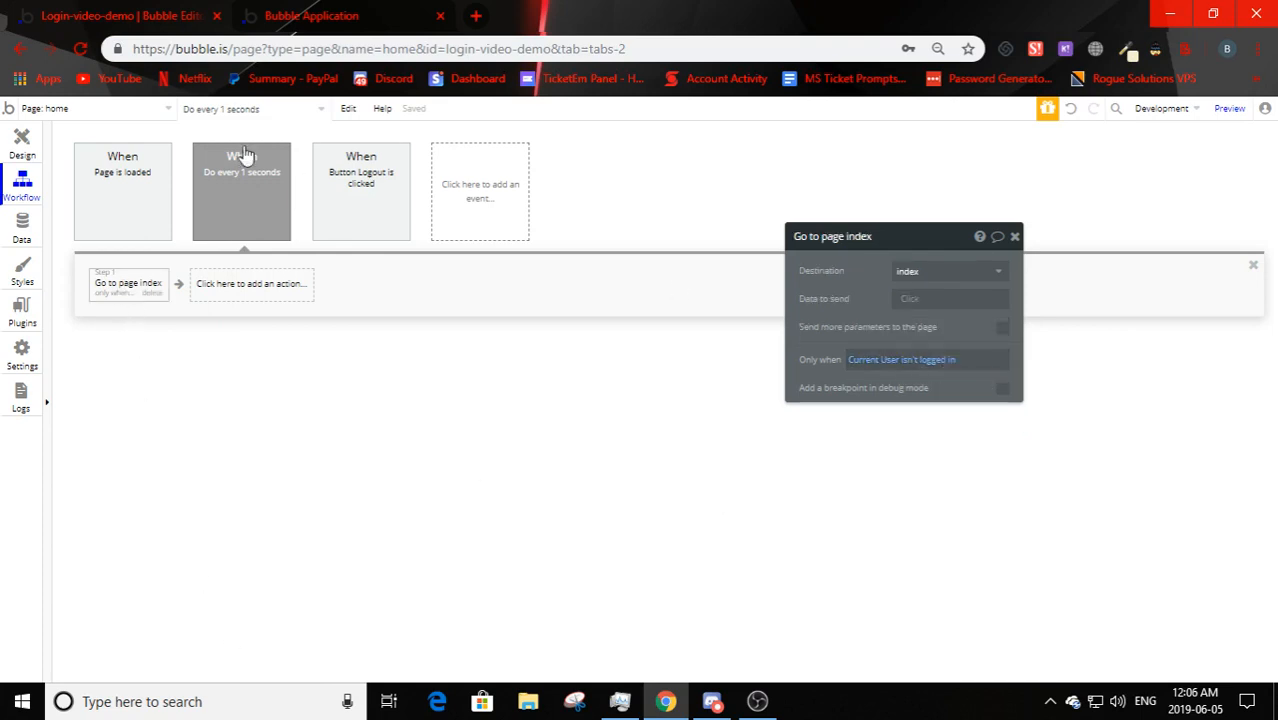
left_click(150, 195)
left_click(119, 285)
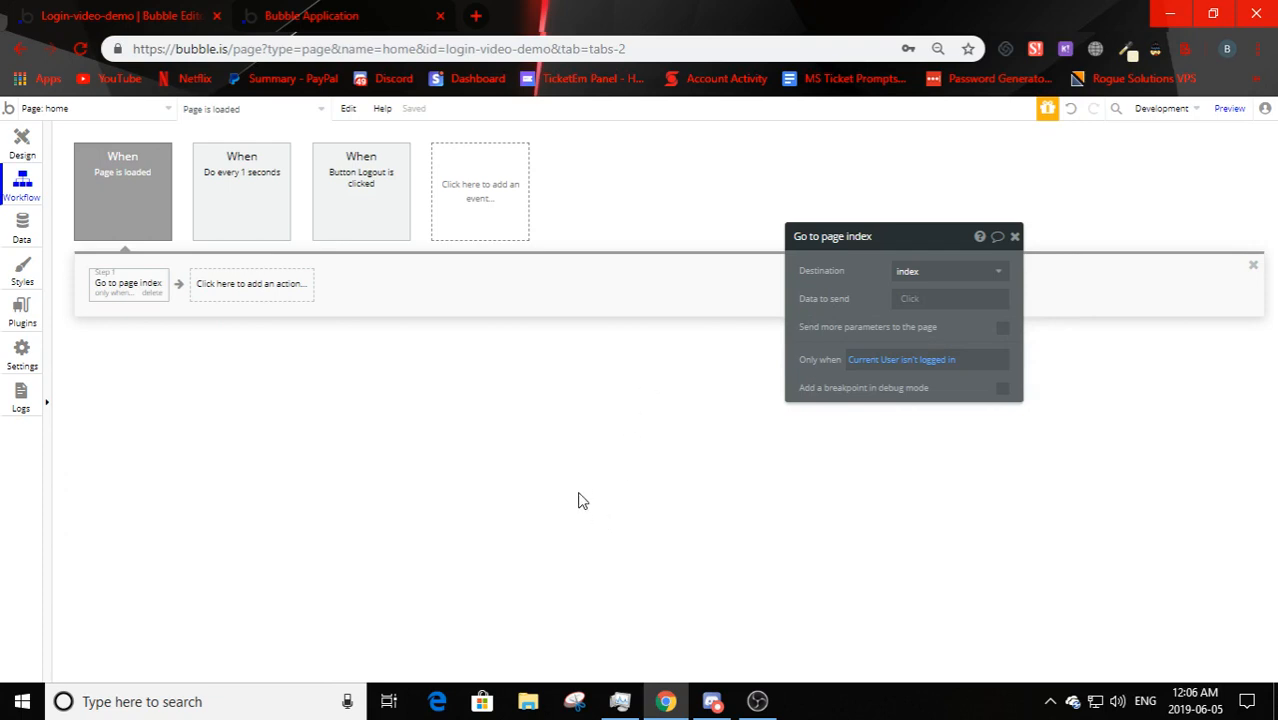
left_click(311, 15)
- Reload the app and load the version-test /home address
left_click(366, 122)
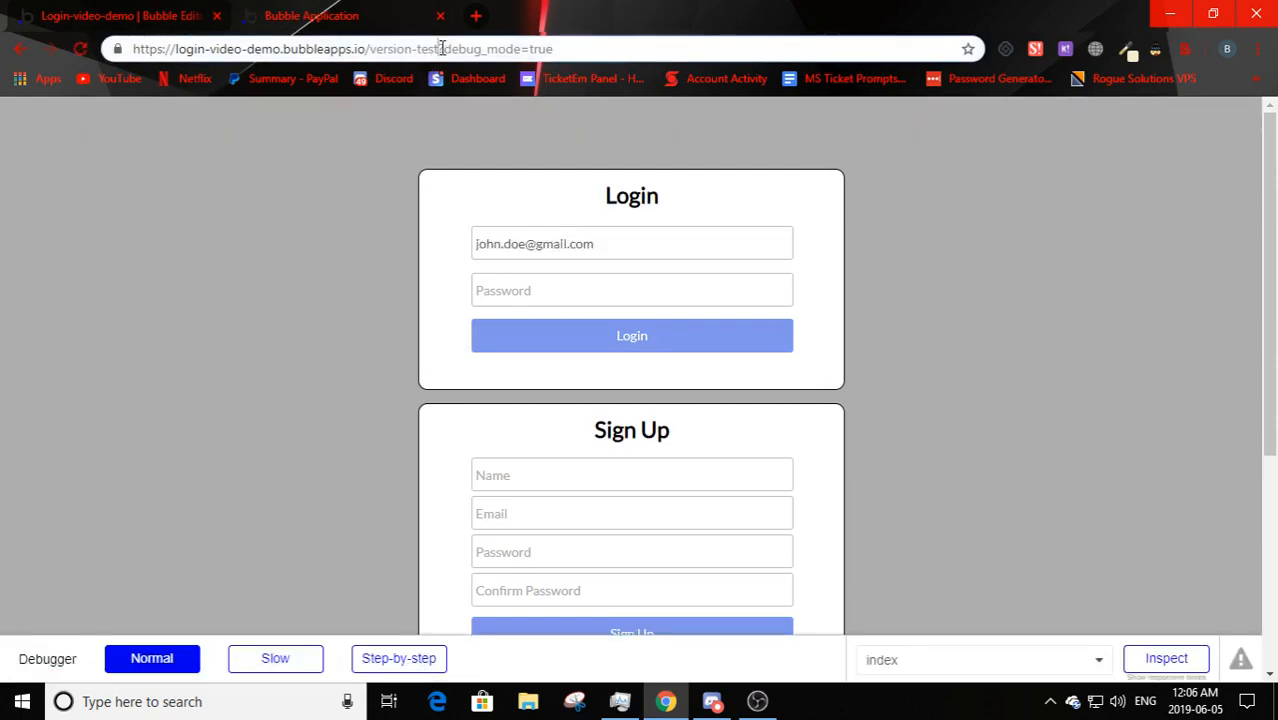
left_click(436, 50)
left_click(438, 49)
type("/home")
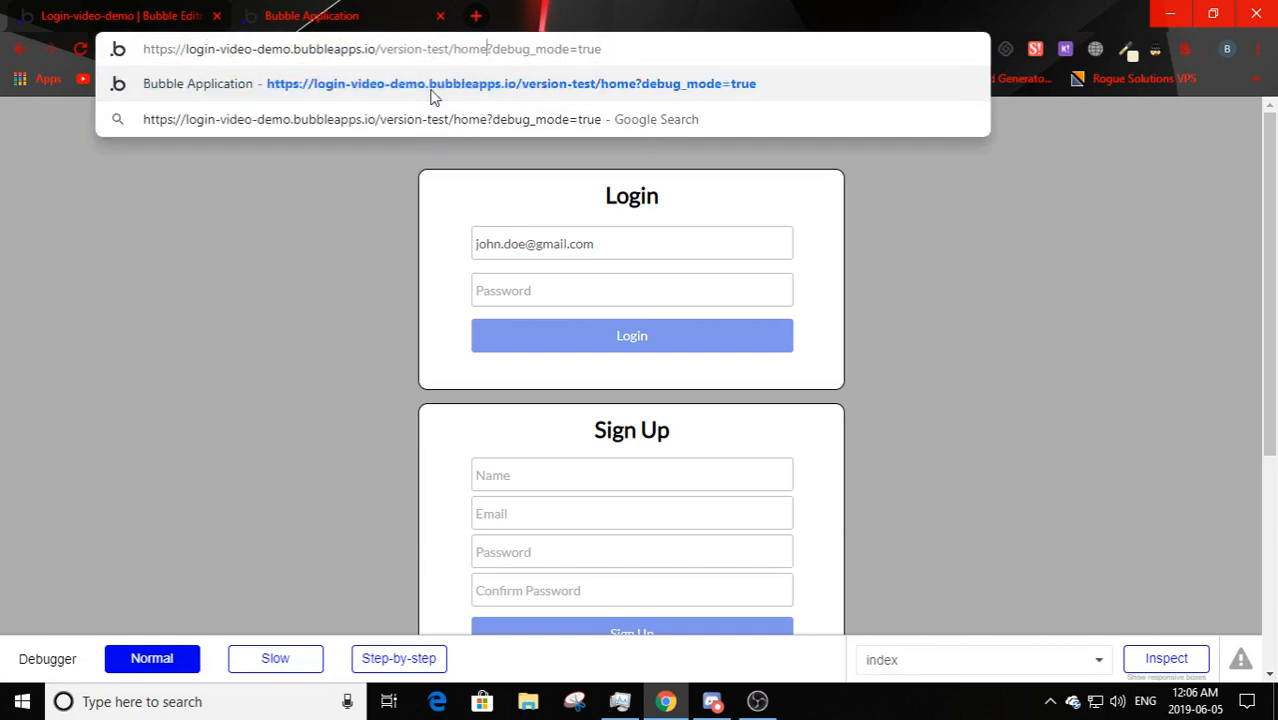
key("Return")
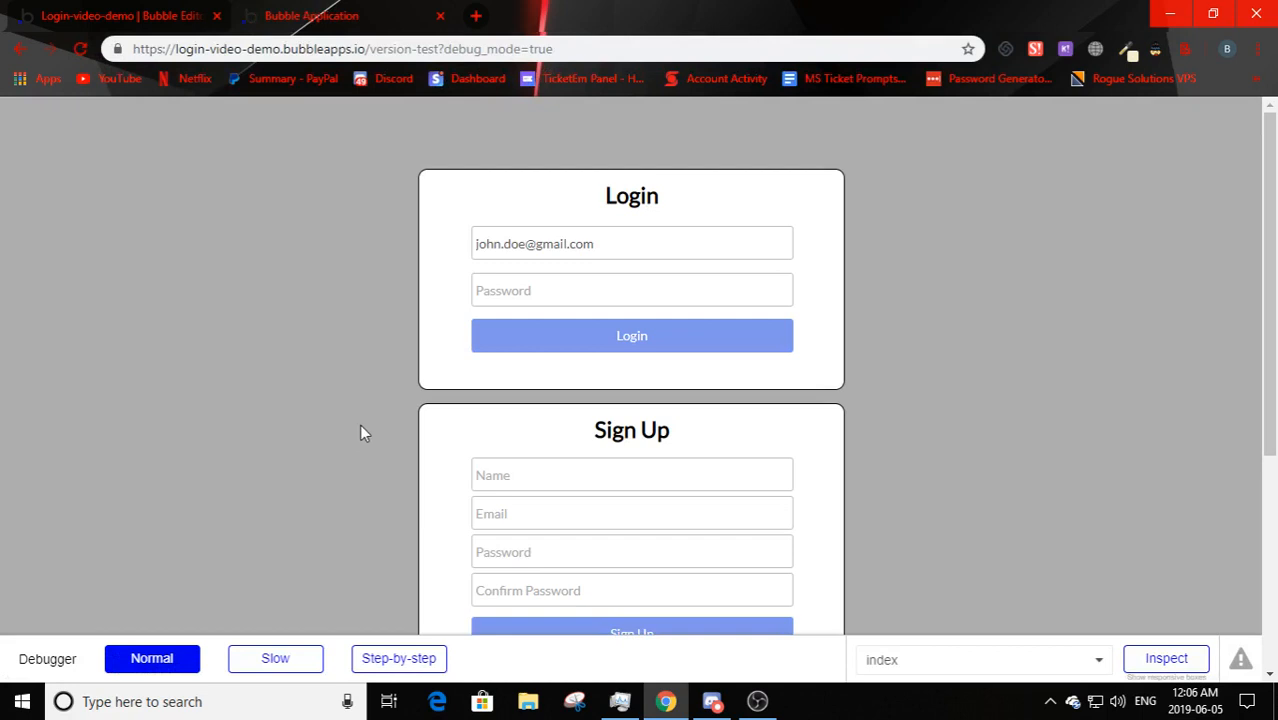
- Log in with the account password and confirm the home page welcomes the user by name
left_click(536, 297)
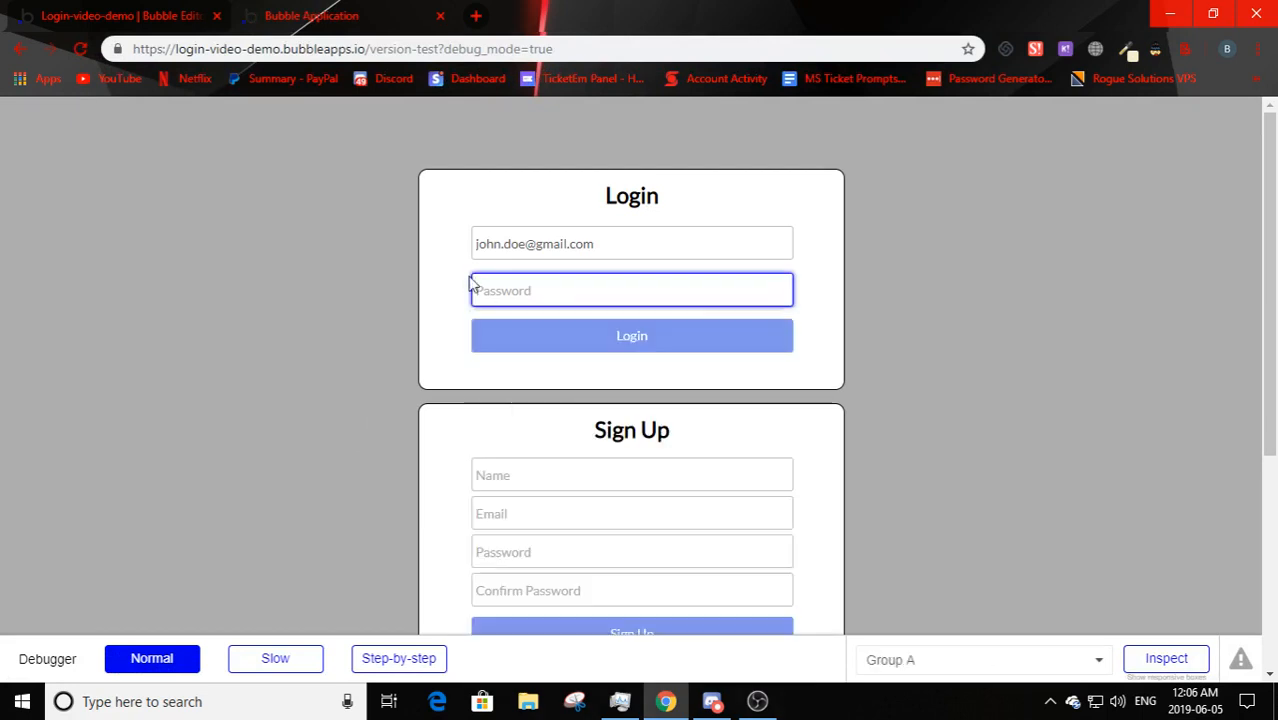
left_click(522, 286)
type("12")
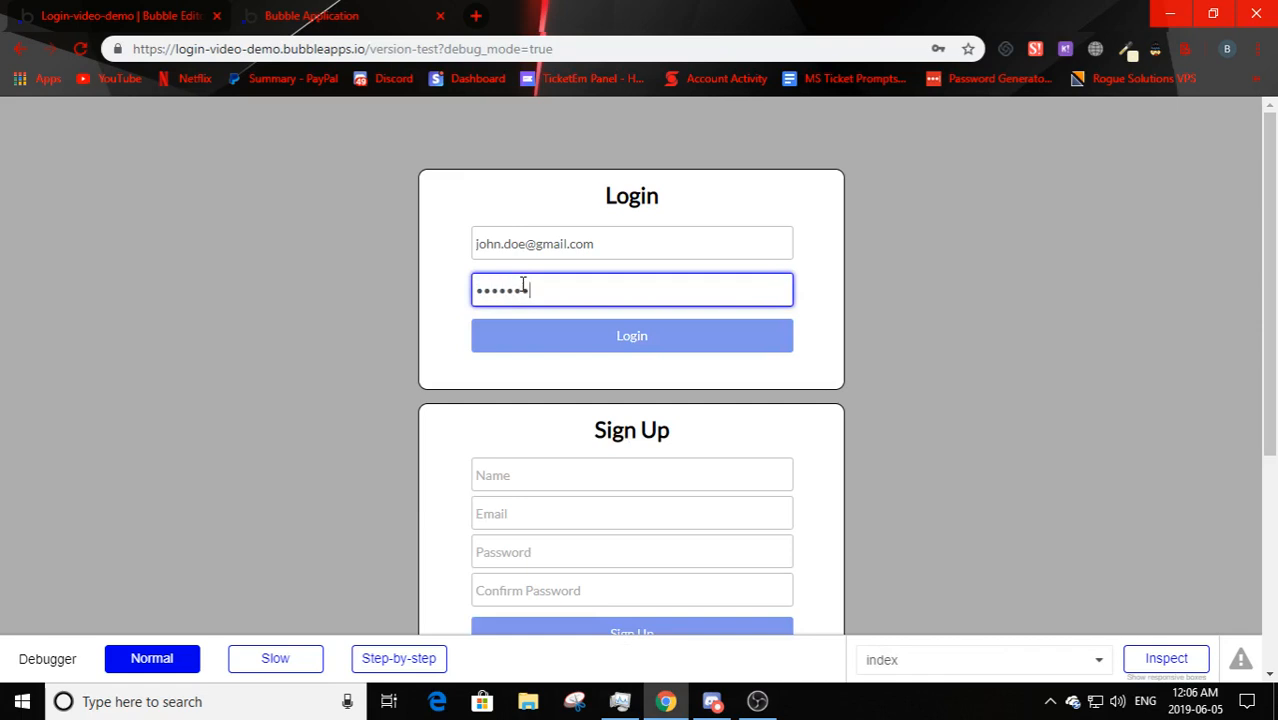
left_click(551, 337)
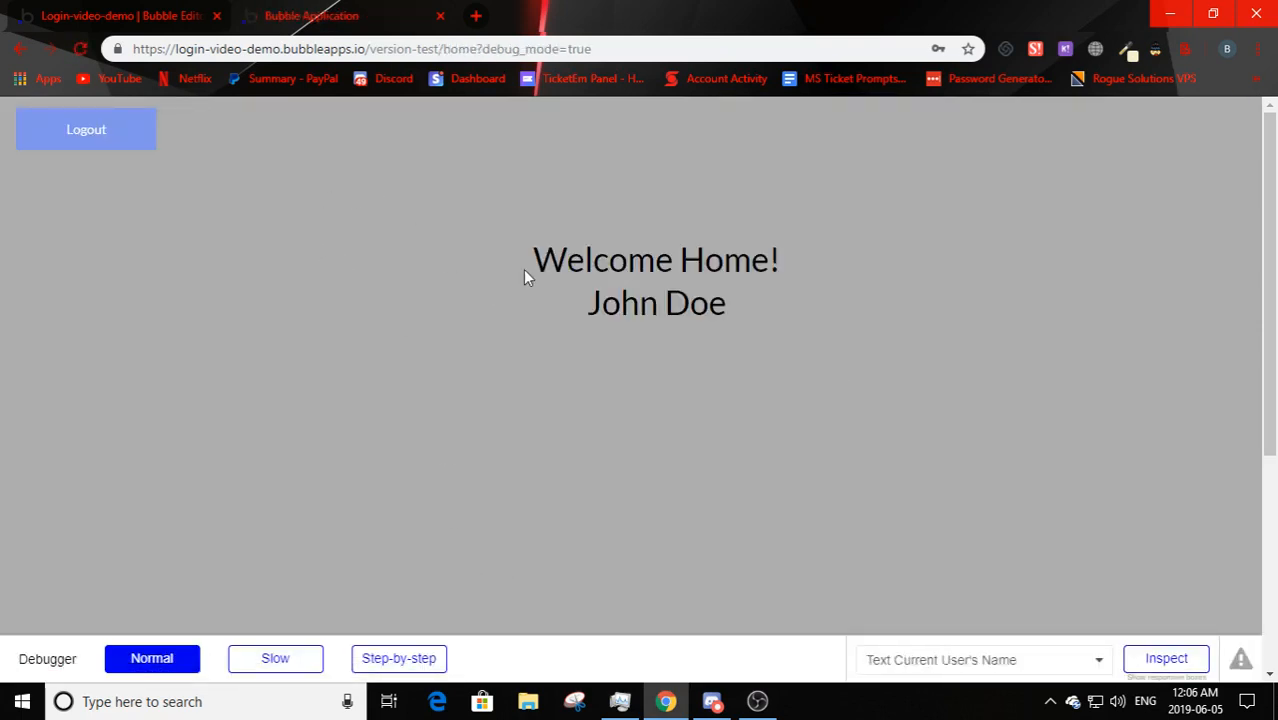
left_click_drag(568, 260, 868, 248)
left_click_drag(586, 308, 733, 308)
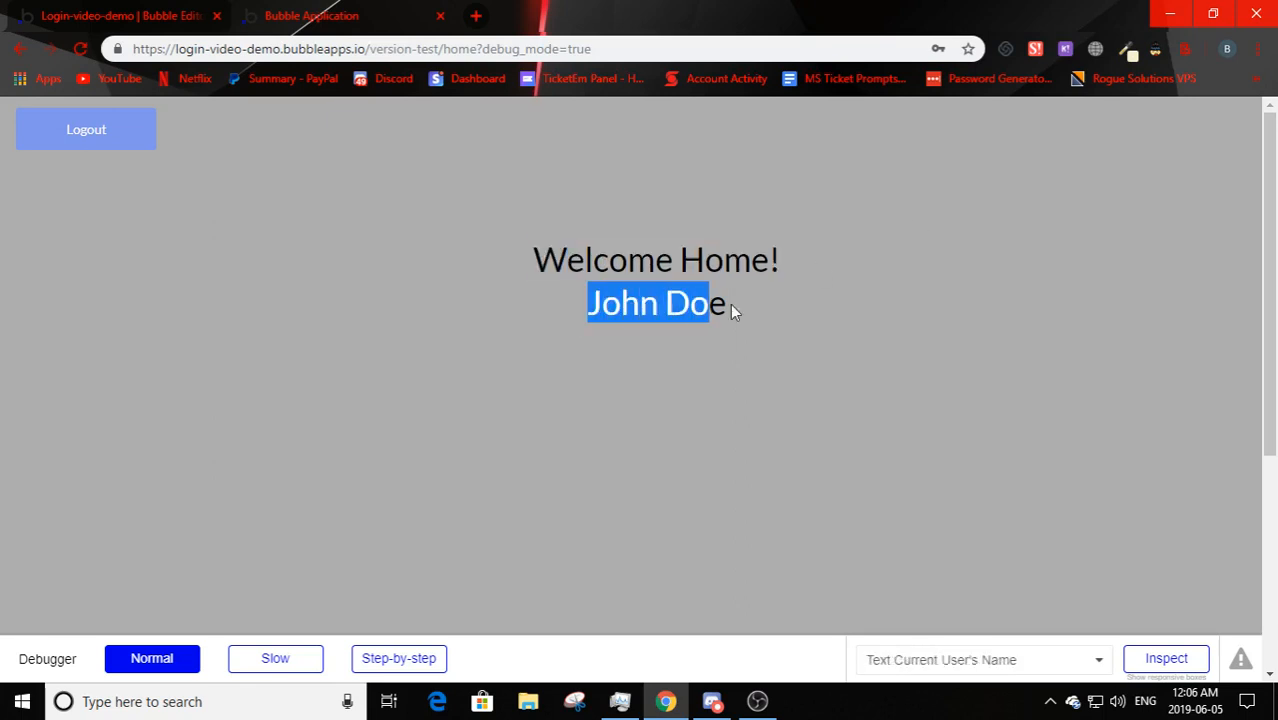
left_click(760, 349)
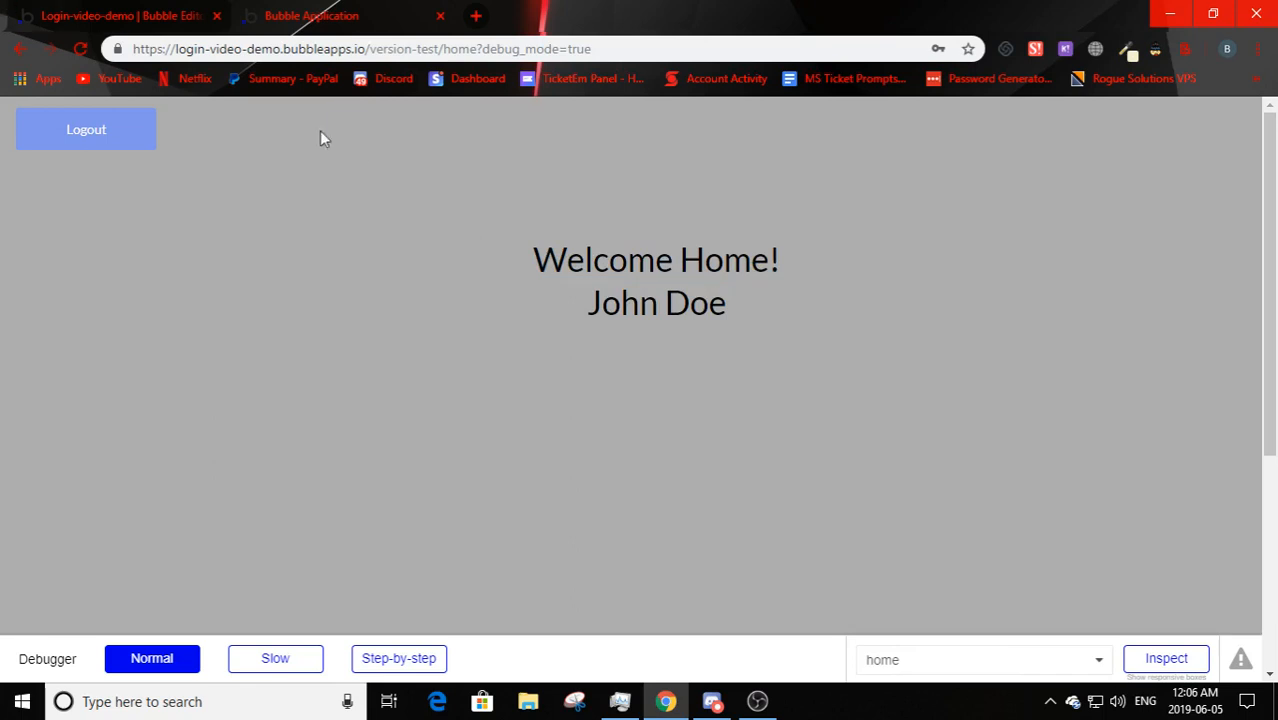
left_click(157, 14)
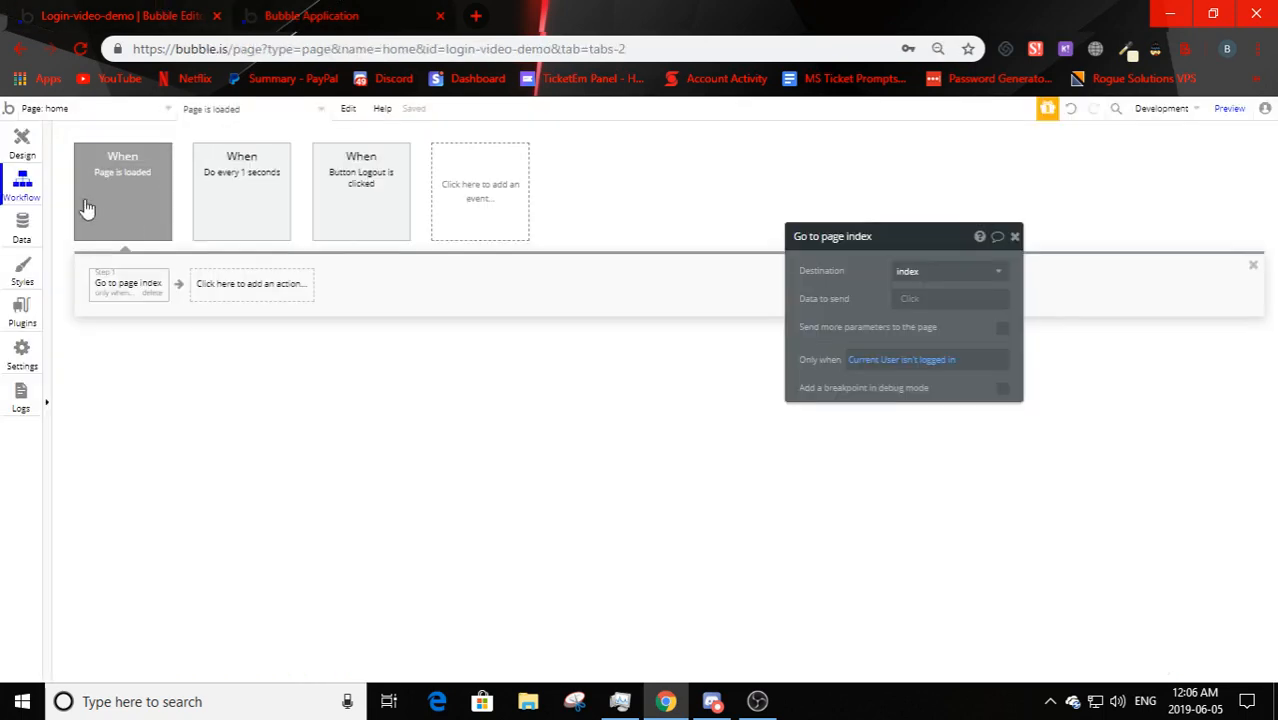
- Drag the Welcome Home! text element up, empty its text, and insert Current User dynamic data
left_click(22, 145)
left_click(688, 248)
left_click_drag(688, 248, 760, 150)
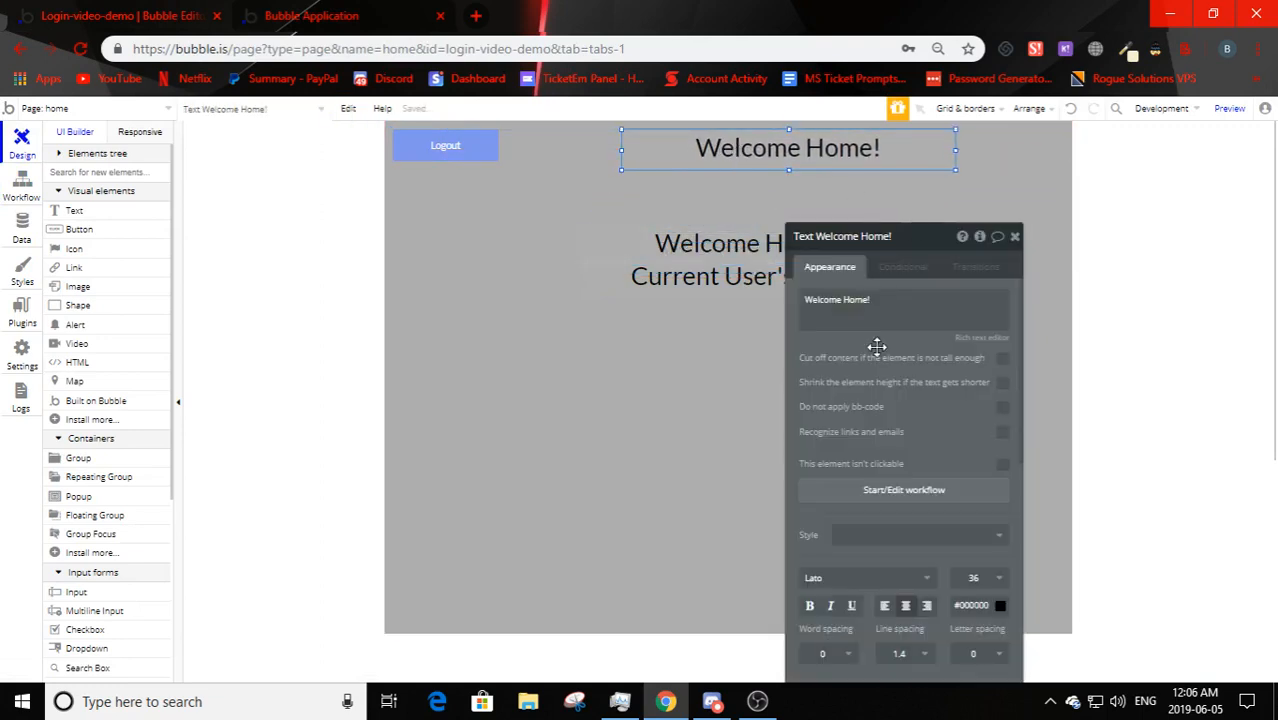
triple_click(868, 300)
key("BackSpace")
left_click(885, 267)
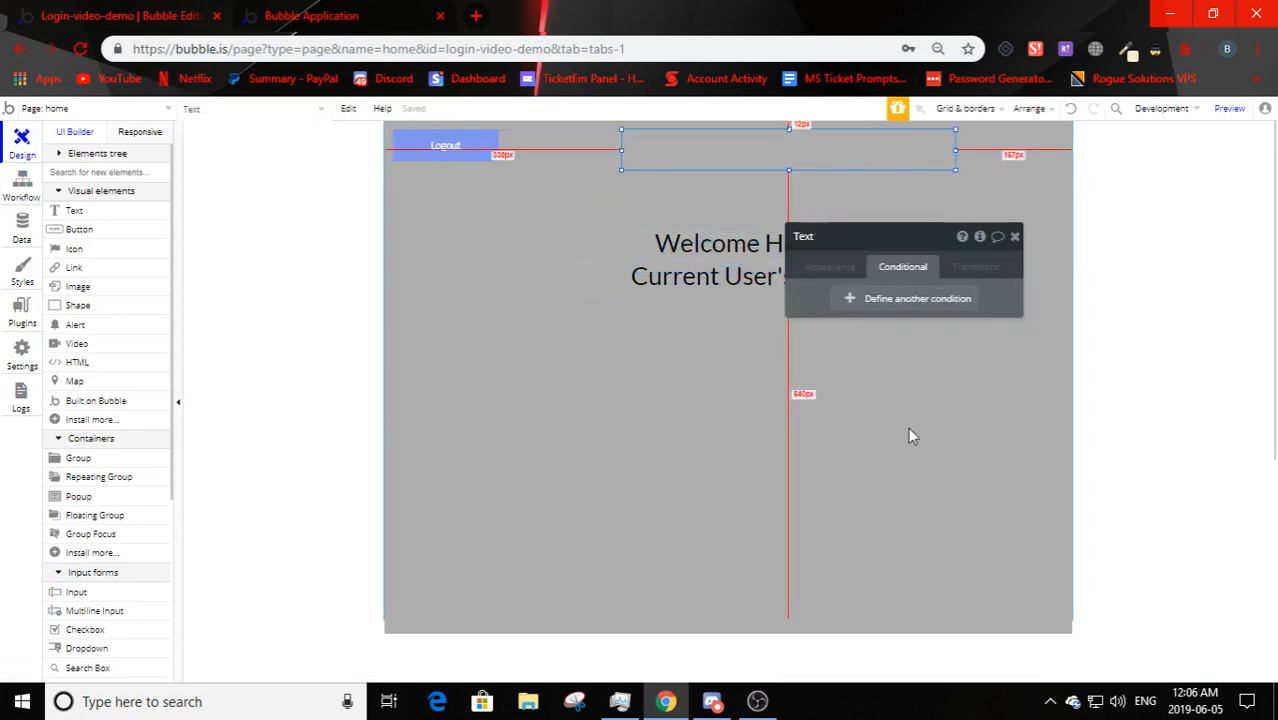
left_click(829, 266)
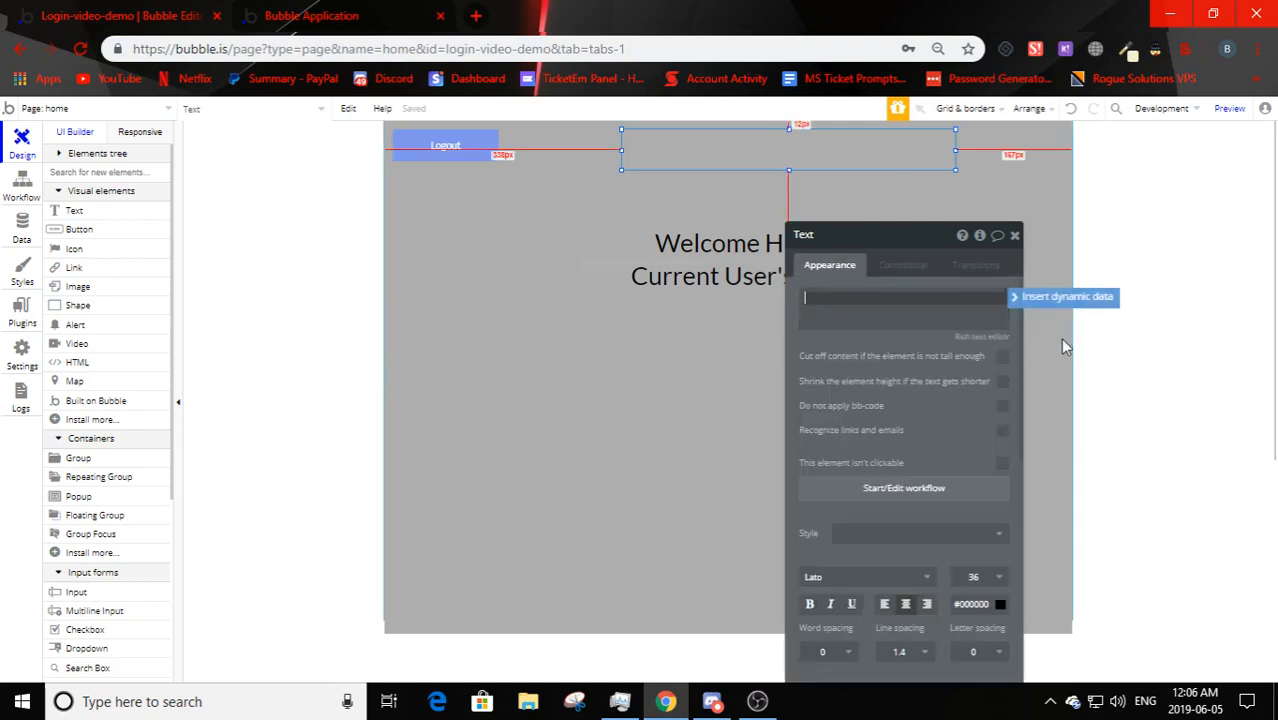
left_click(1065, 298)
left_click(872, 340)
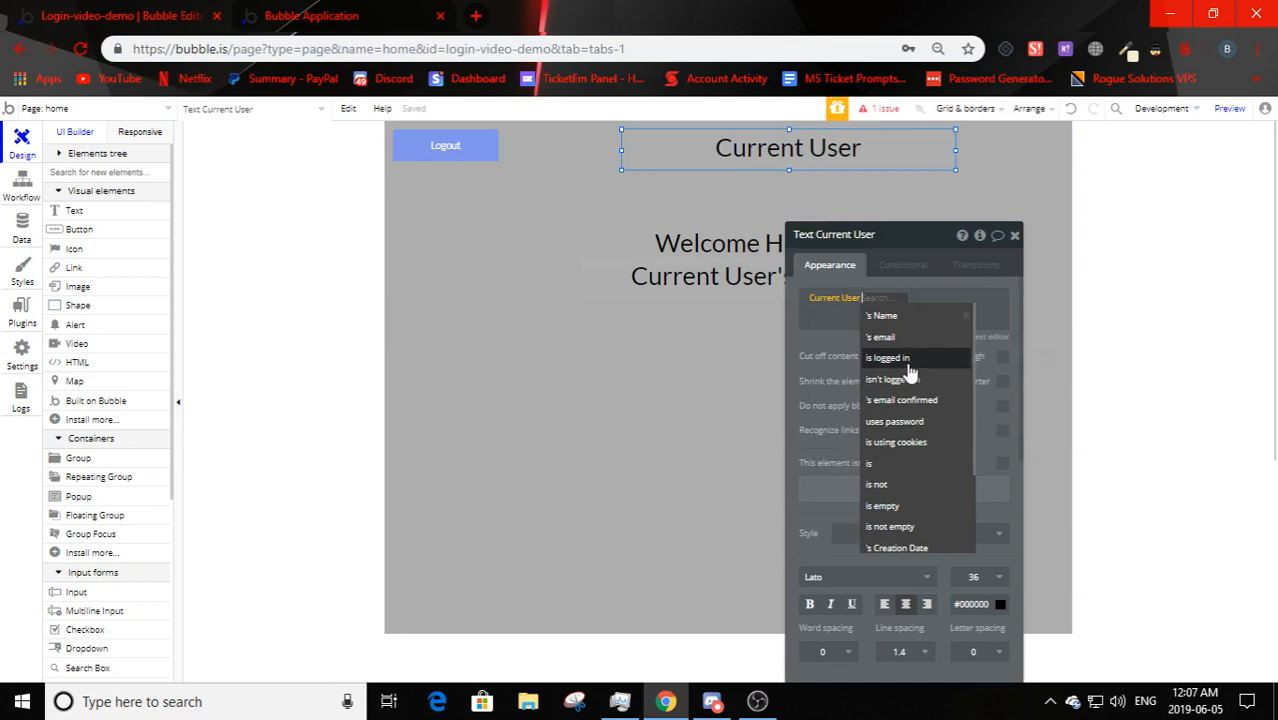
- Clear the text and add two conditions: Current User is logged in, and isn't logged in
left_click(832, 299)
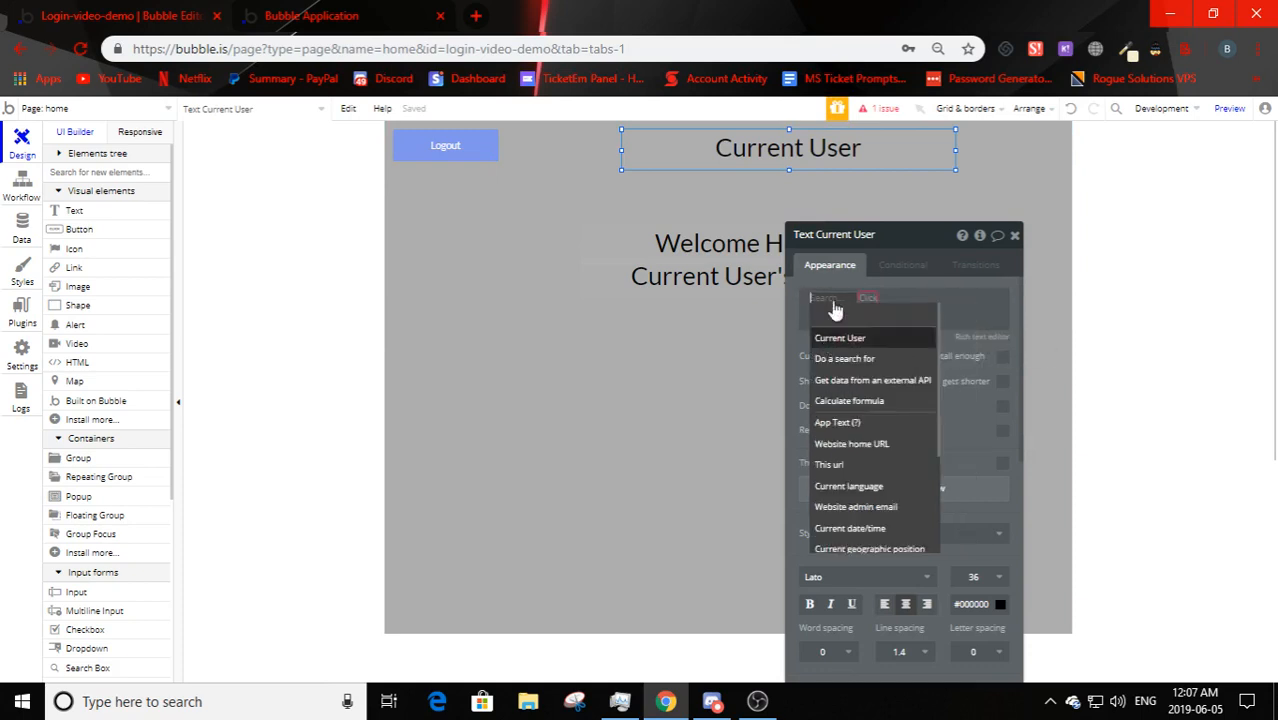
key("BackSpace")
left_click(902, 264)
left_click(900, 298)
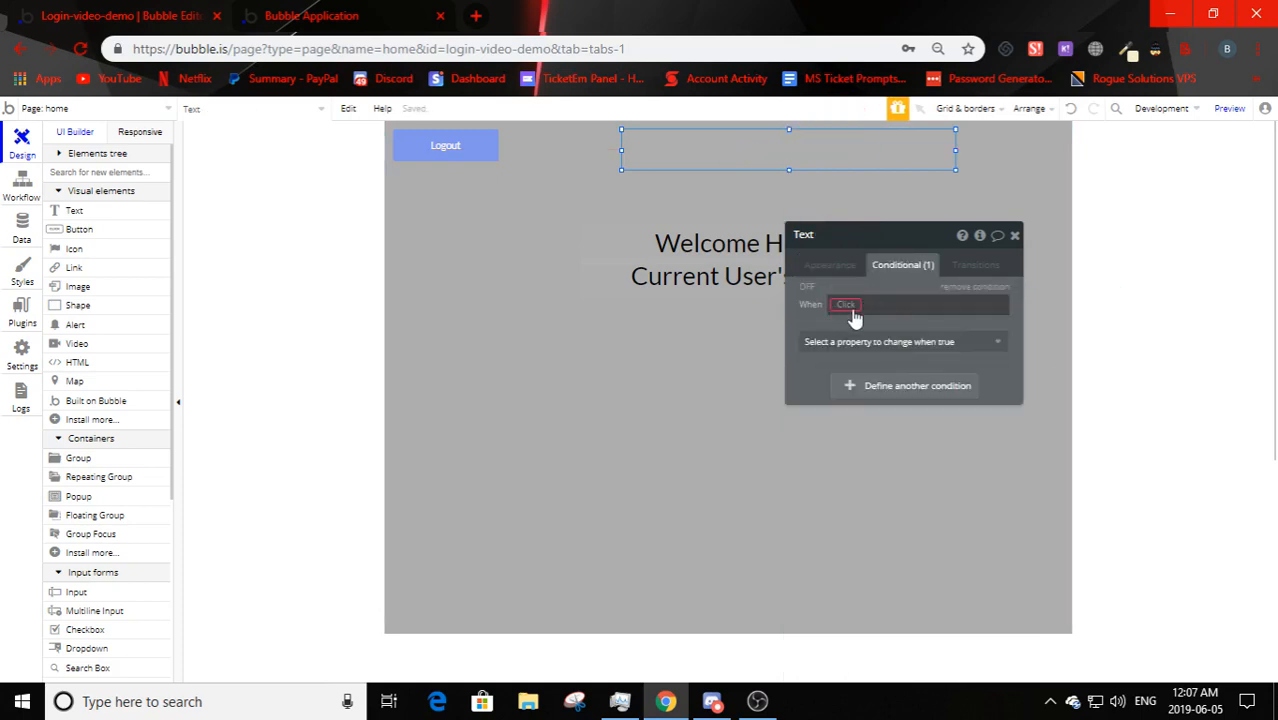
left_click(842, 305)
left_click(858, 343)
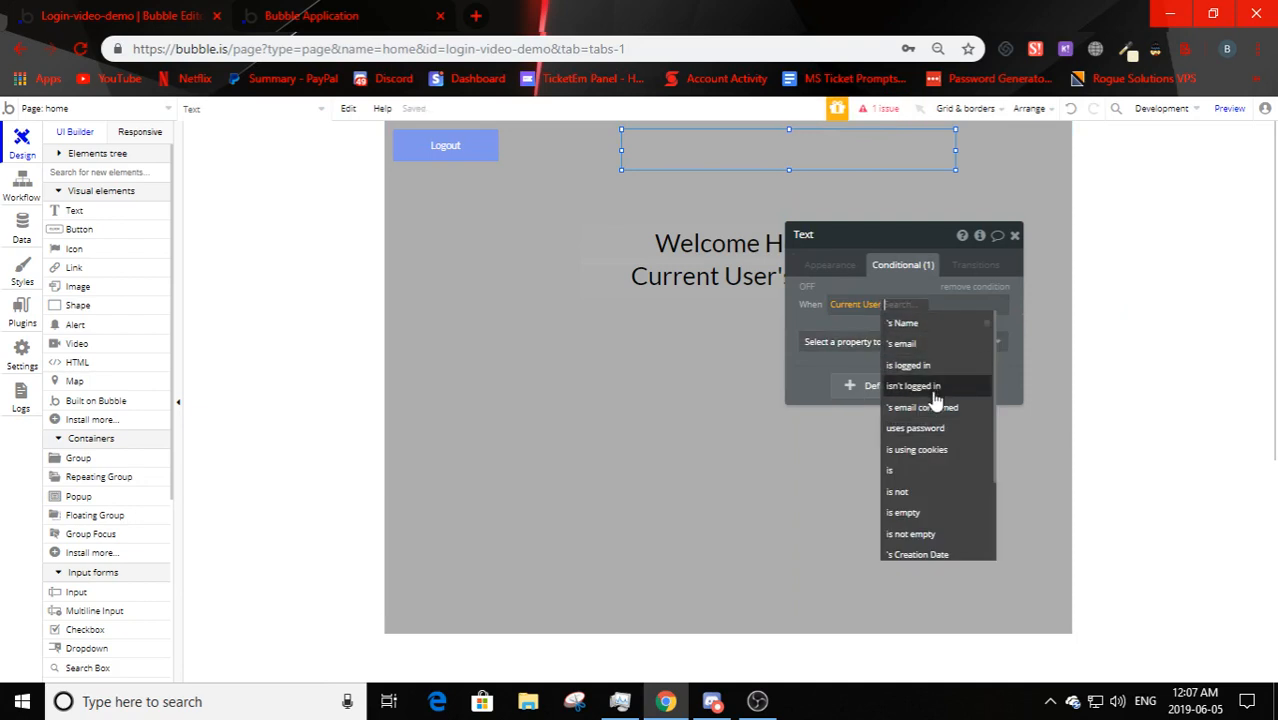
left_click(915, 365)
left_click(850, 385)
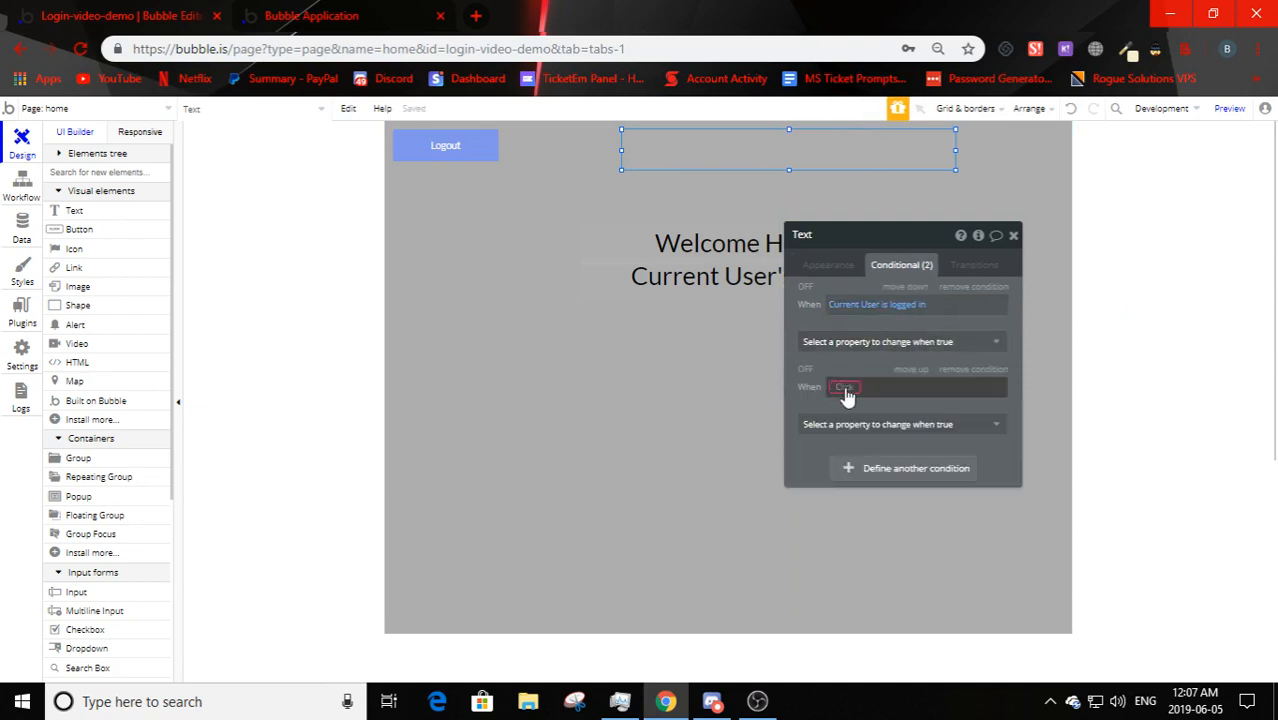
left_click(845, 388)
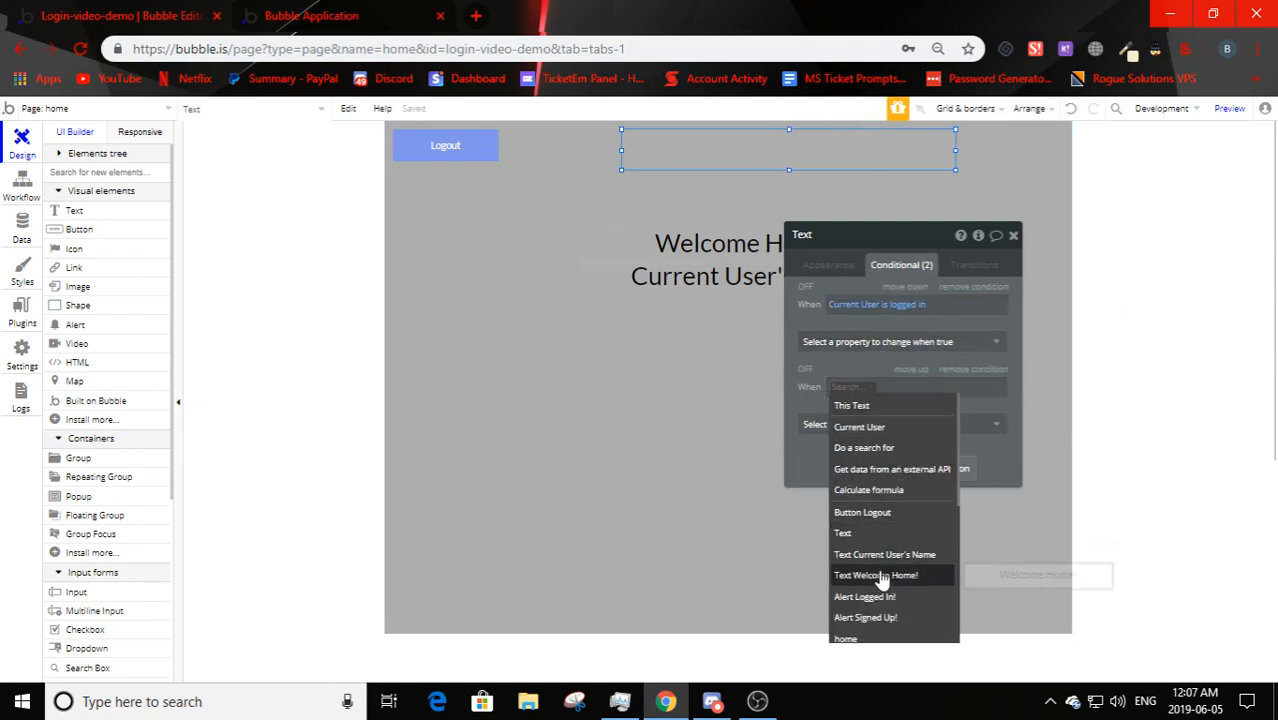
left_click(915, 427)
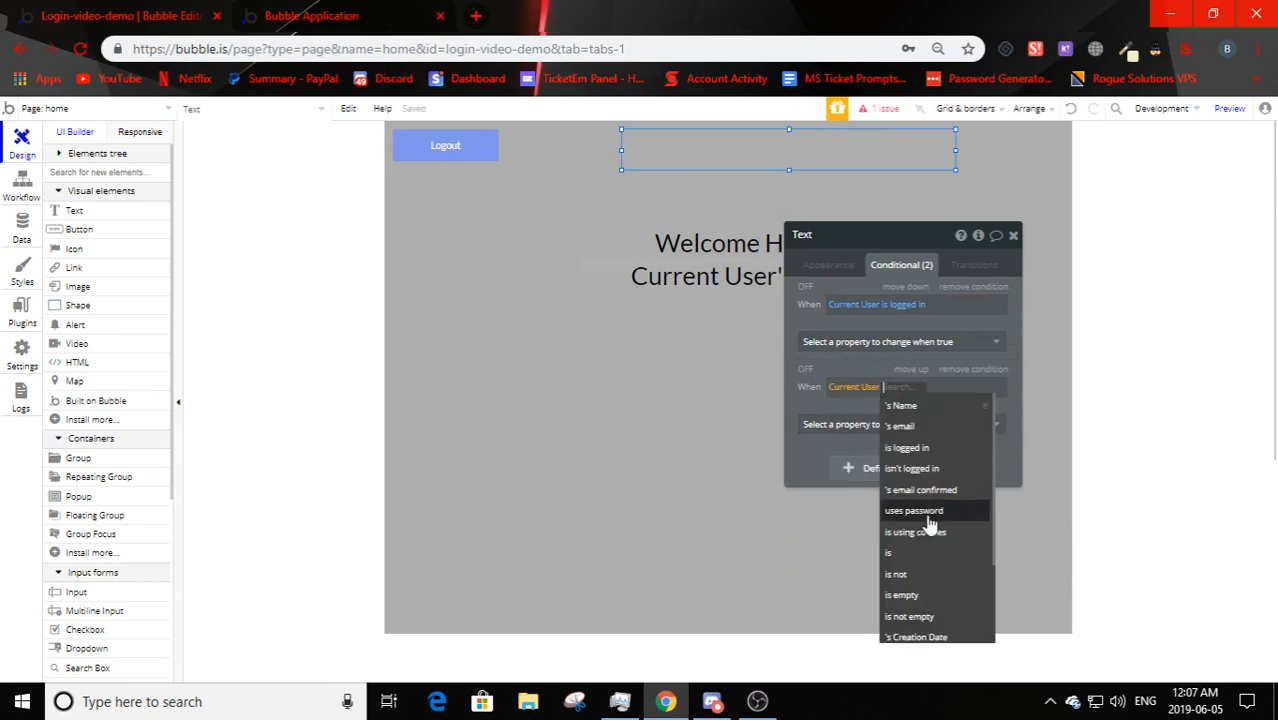
left_click(878, 447)
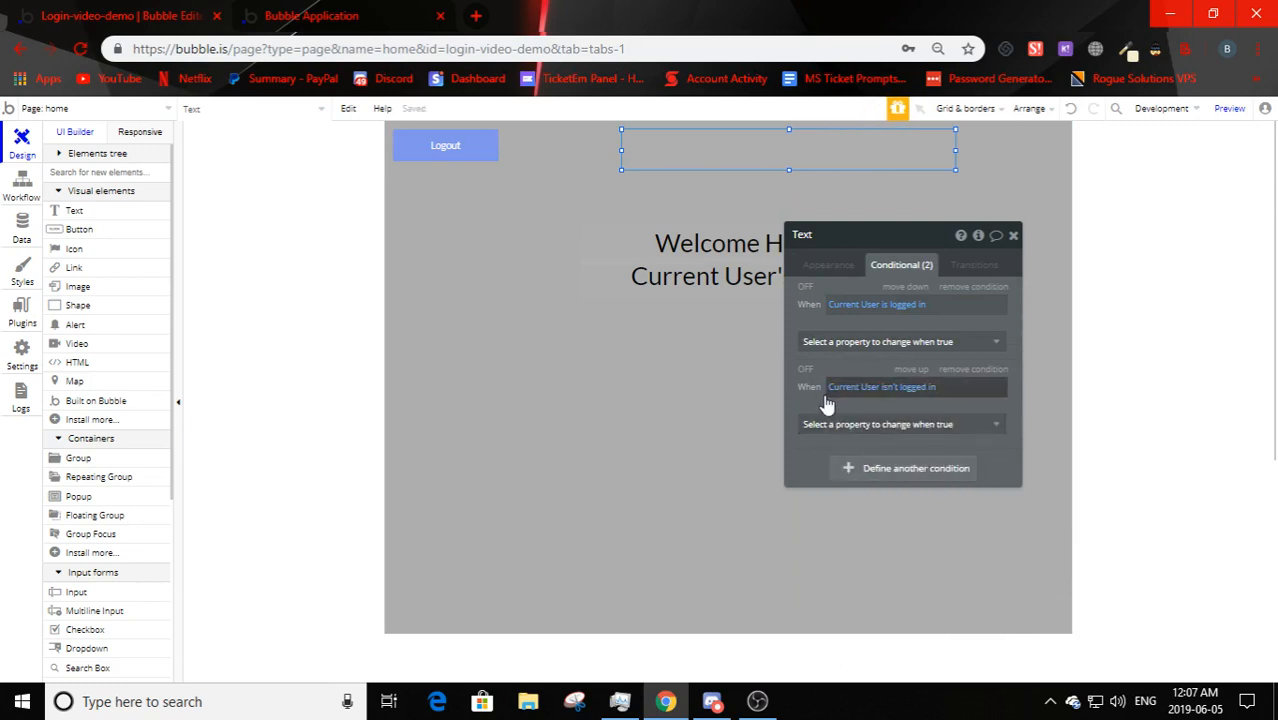
- Make the conditions set the text to 'Logged In: Yes' and 'Logged In: No'
left_click(922, 344)
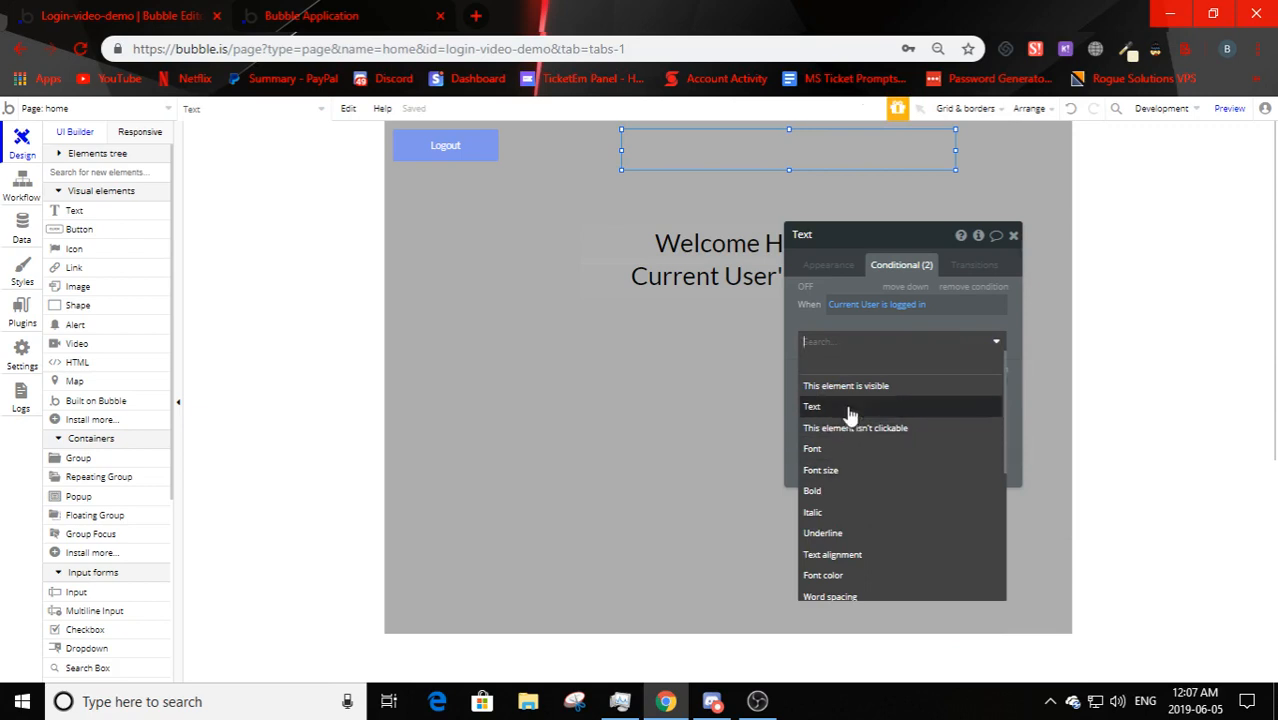
left_click(849, 408)
left_click(855, 352)
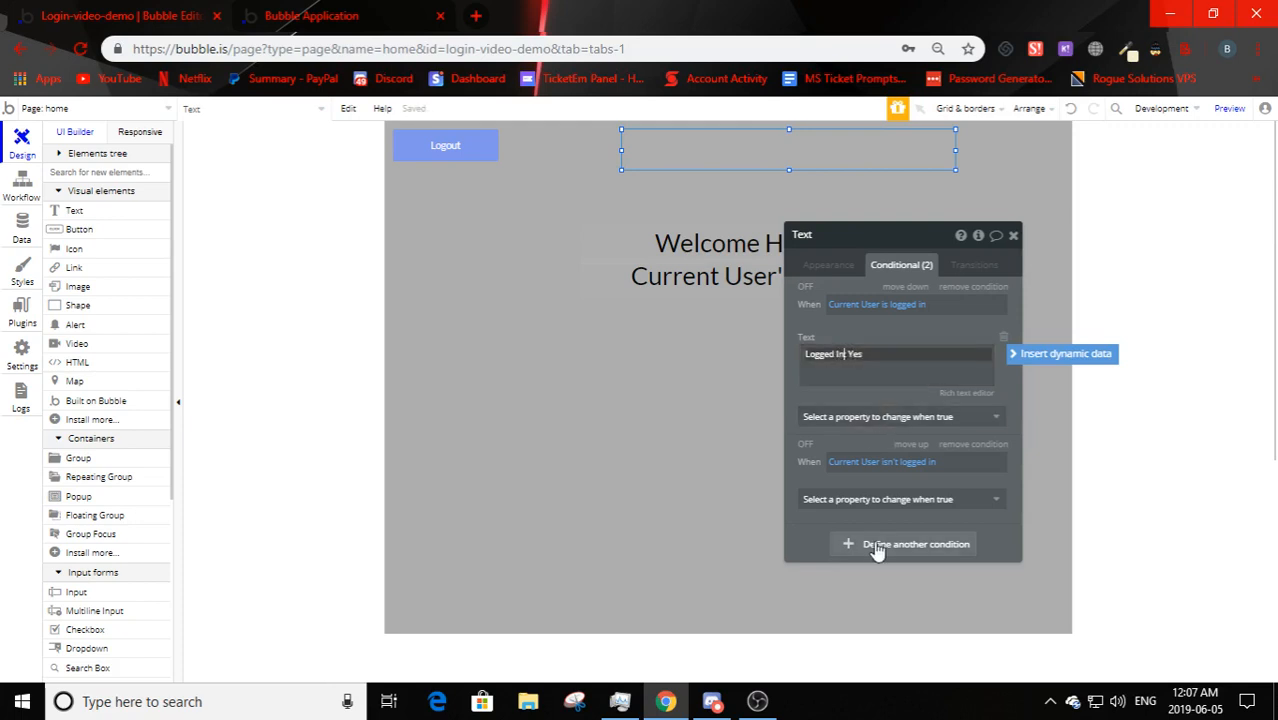
left_click(858, 499)
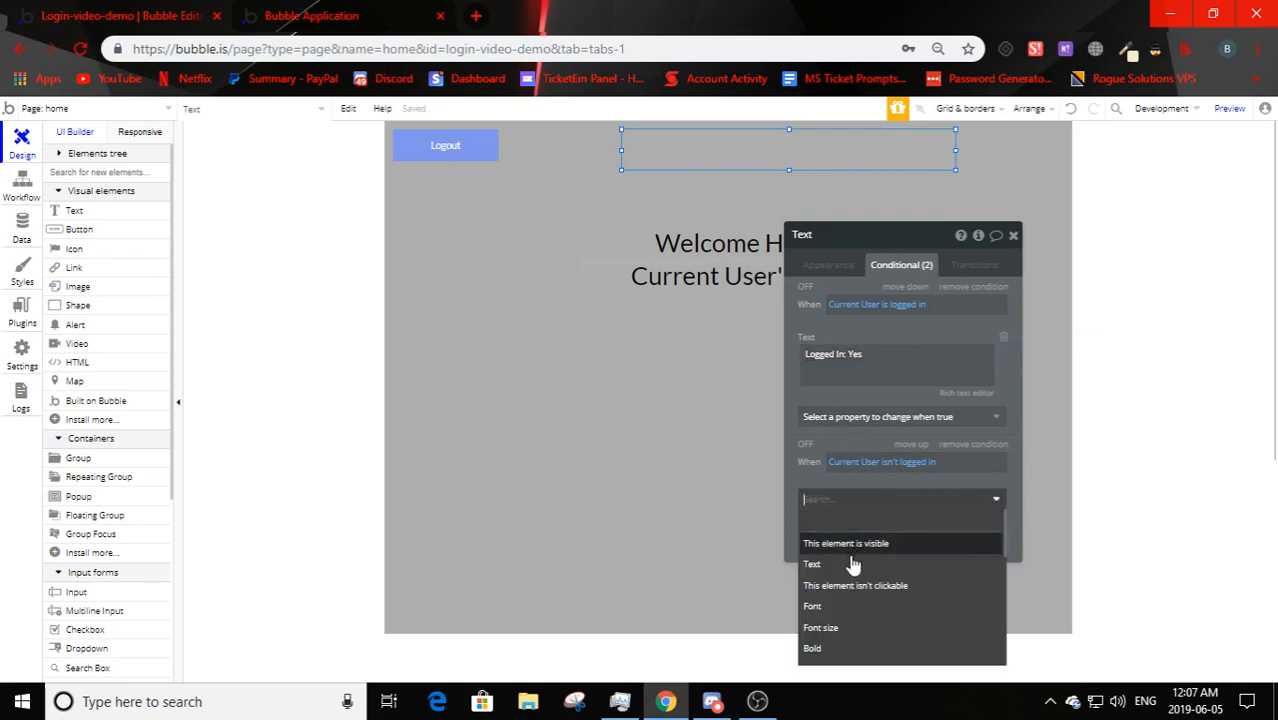
left_click(852, 566)
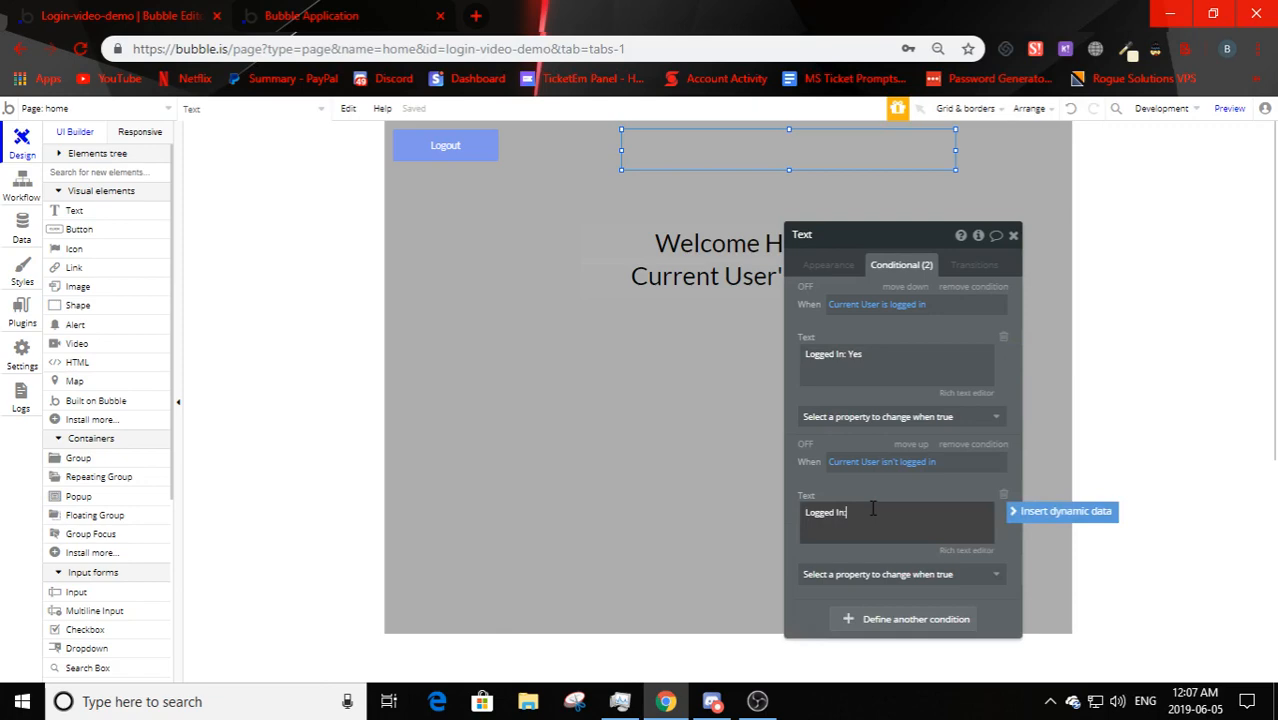
left_click(945, 549)
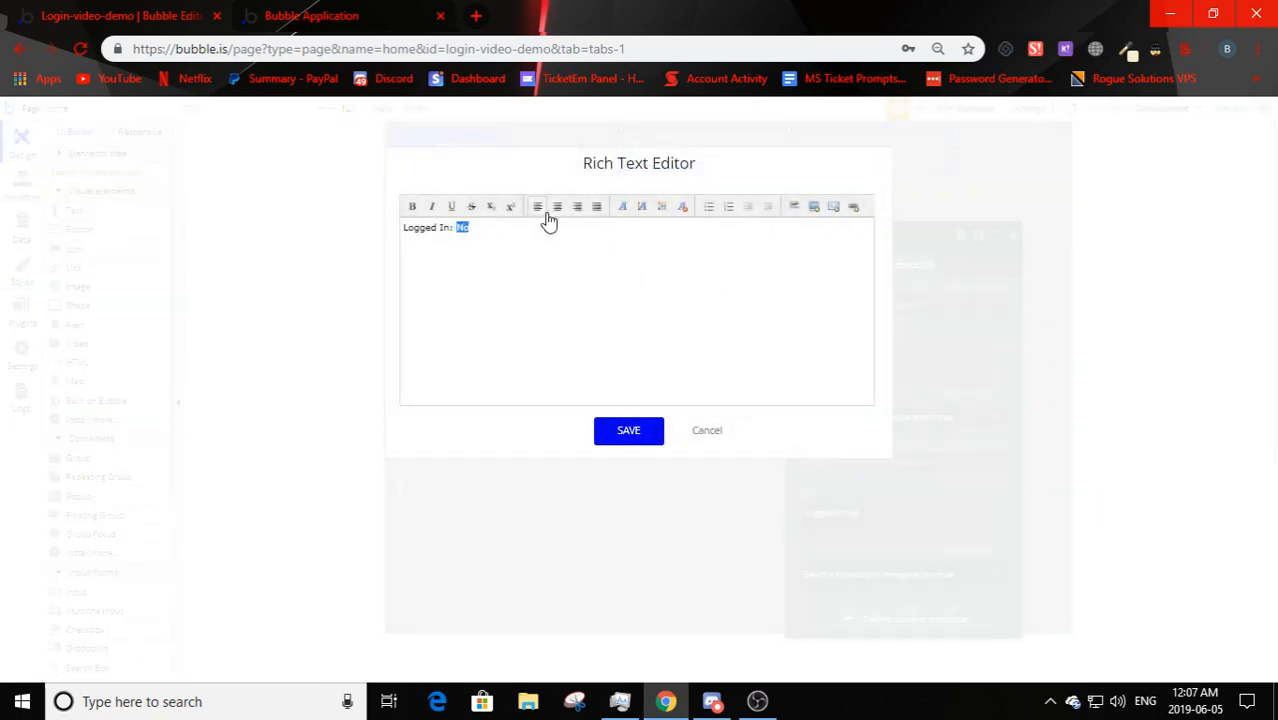
- Colour No red (#ff0000) and Yes green (#00ff00), then centre the status text horizontally
left_click(661, 207)
left_click(666, 235)
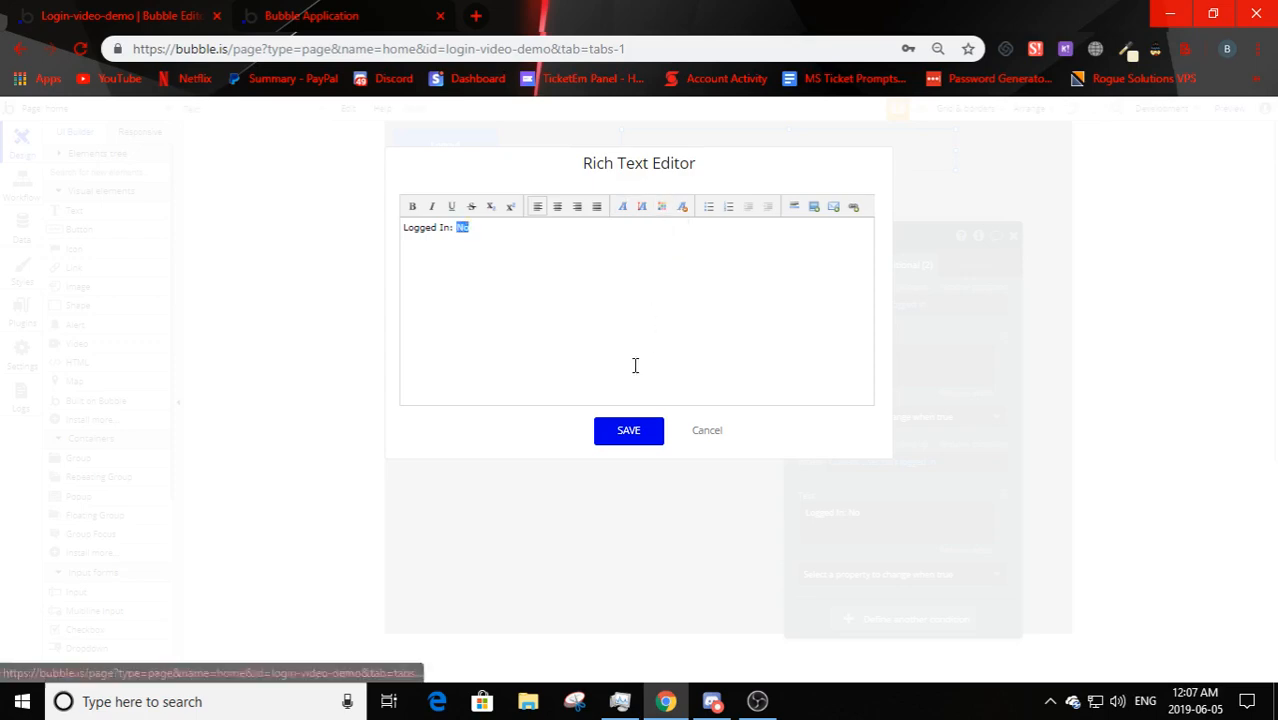
left_click(620, 436)
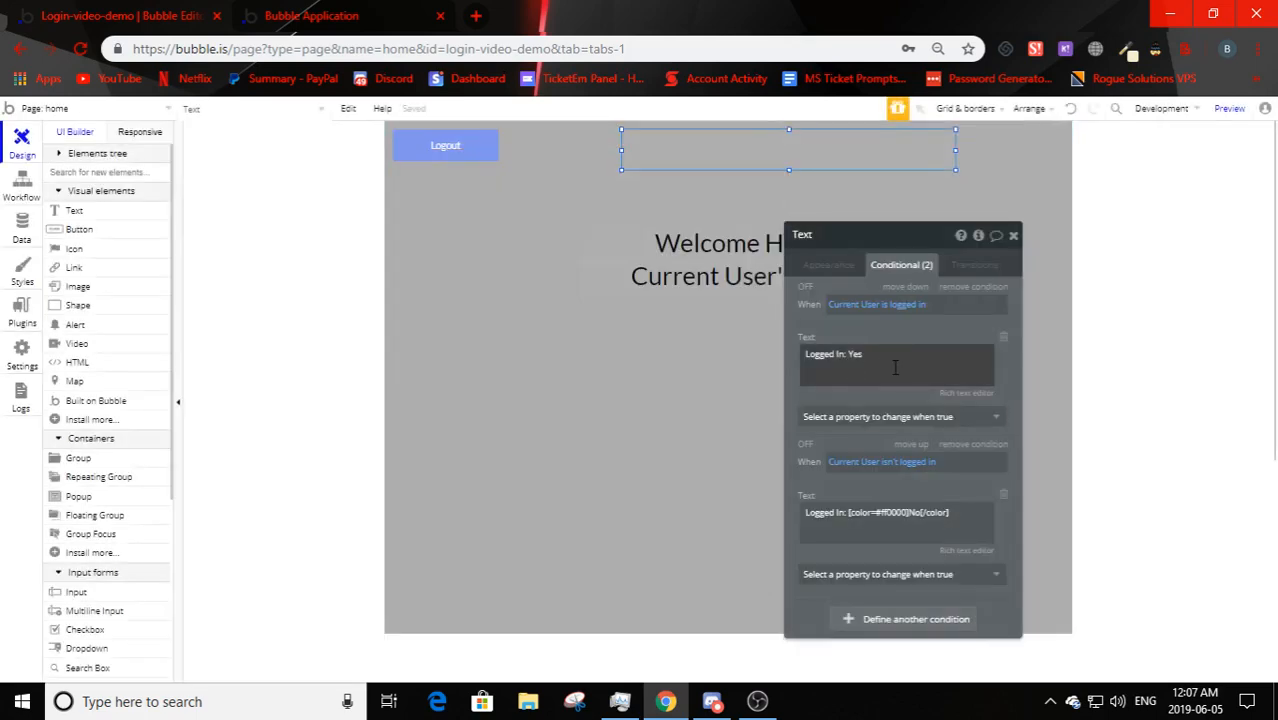
left_click(966, 393)
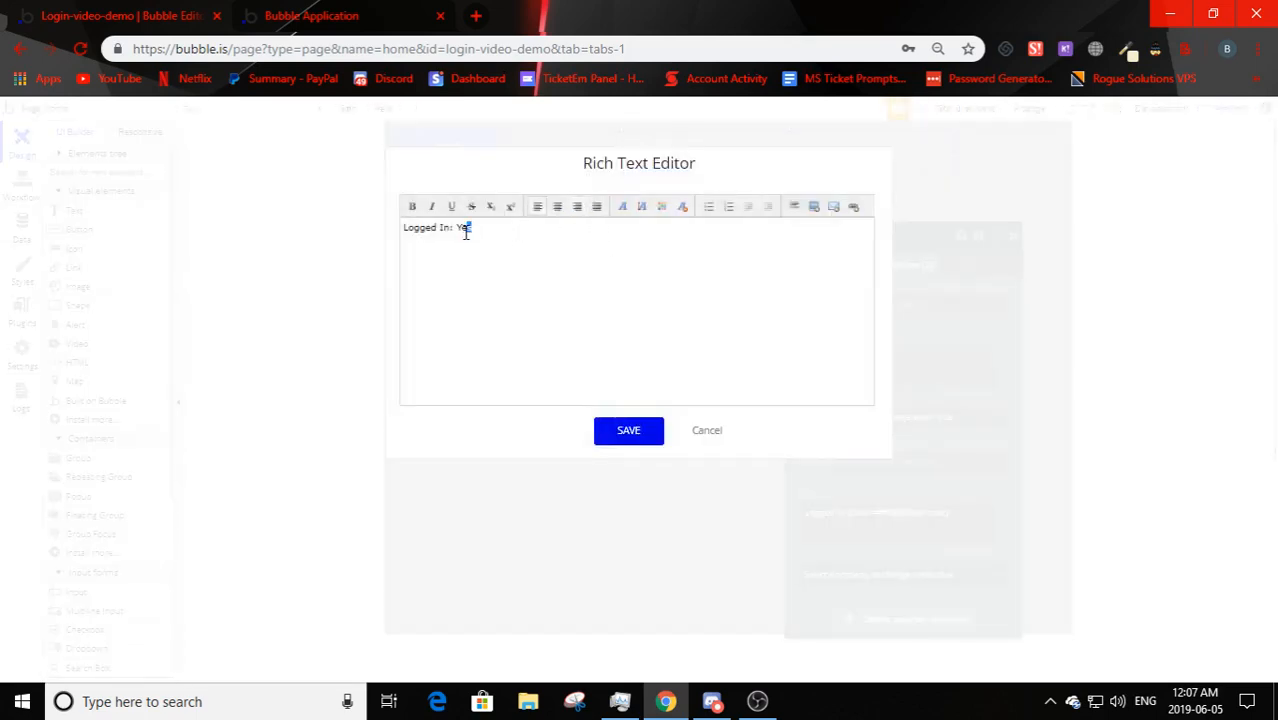
left_click(661, 207)
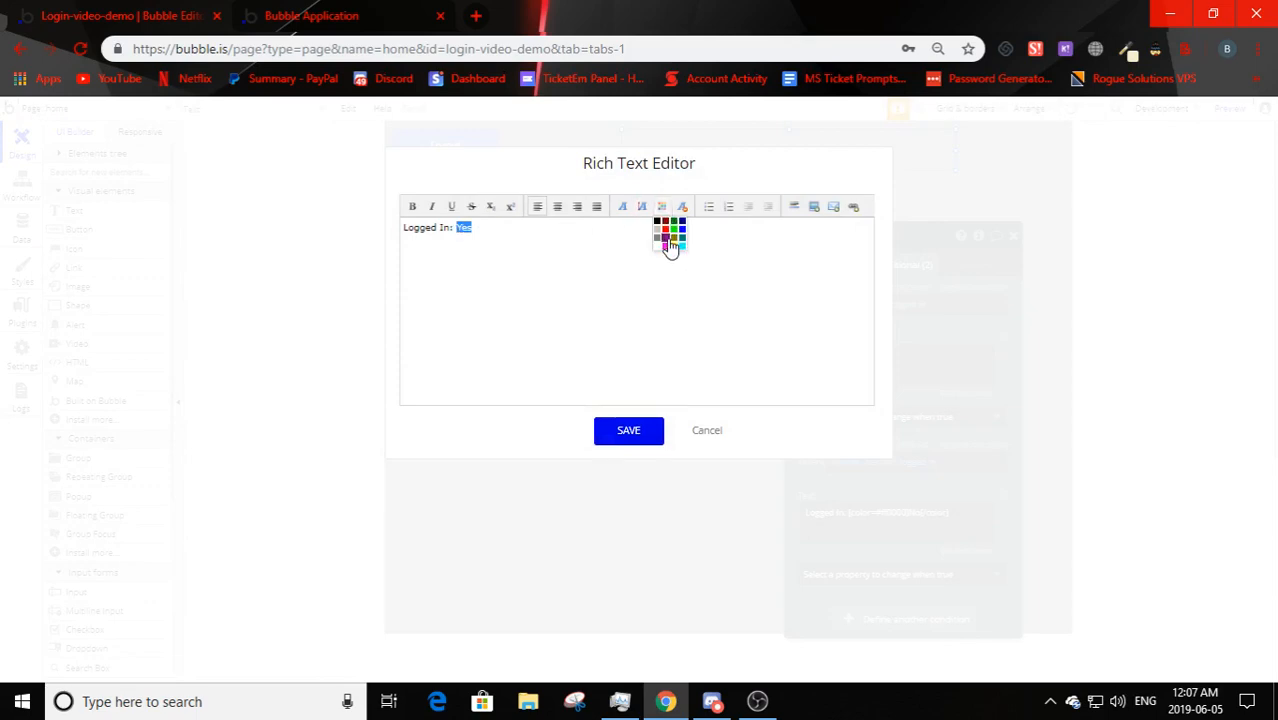
left_click(668, 246)
left_click(630, 432)
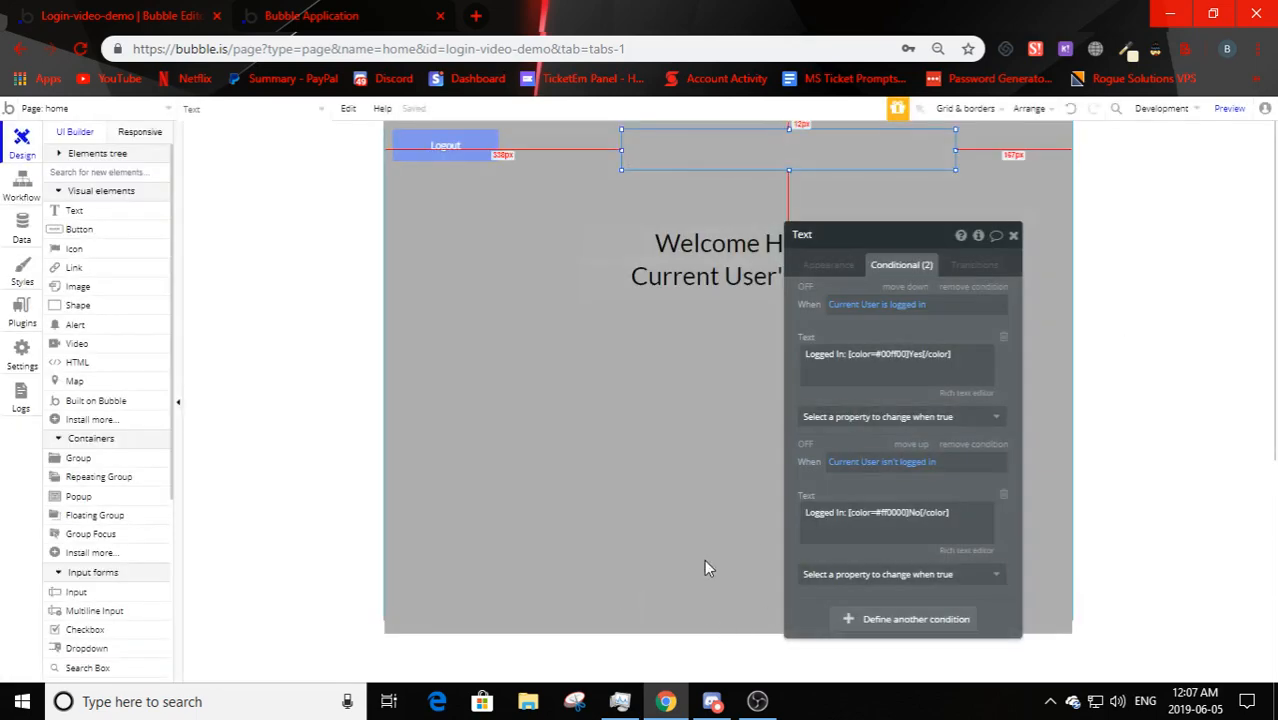
right_click(728, 160)
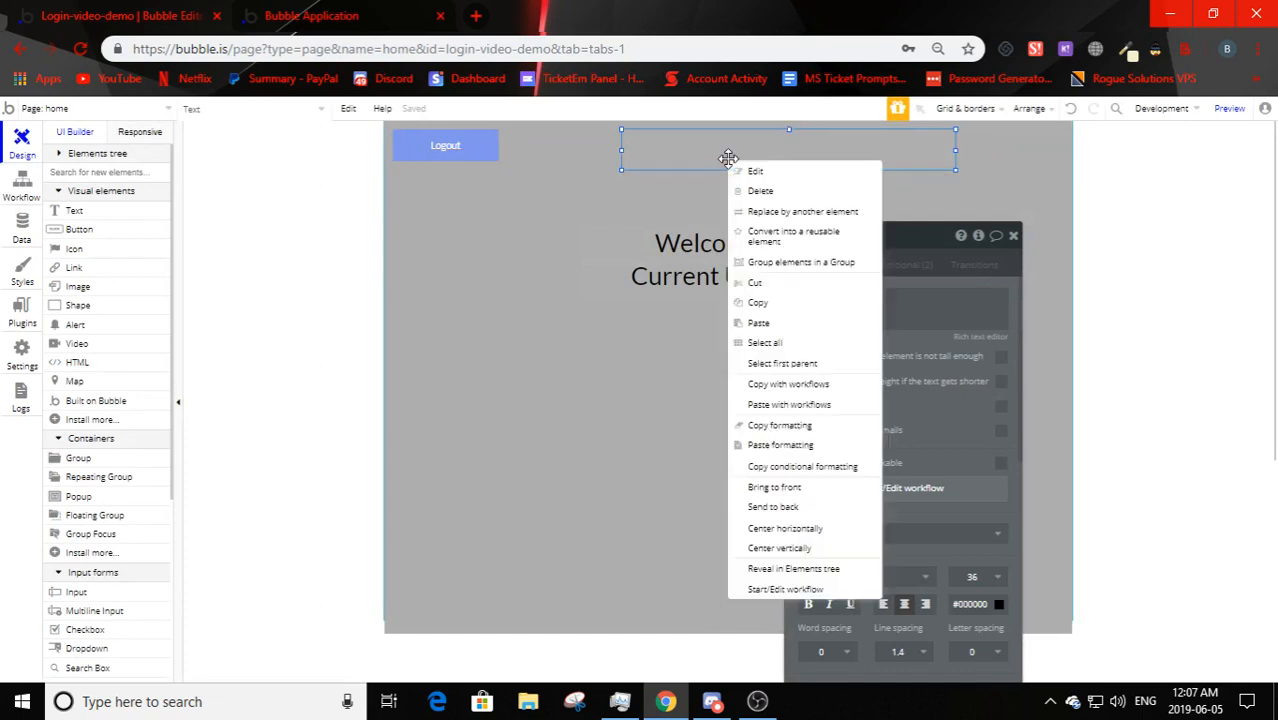
left_click(828, 538)
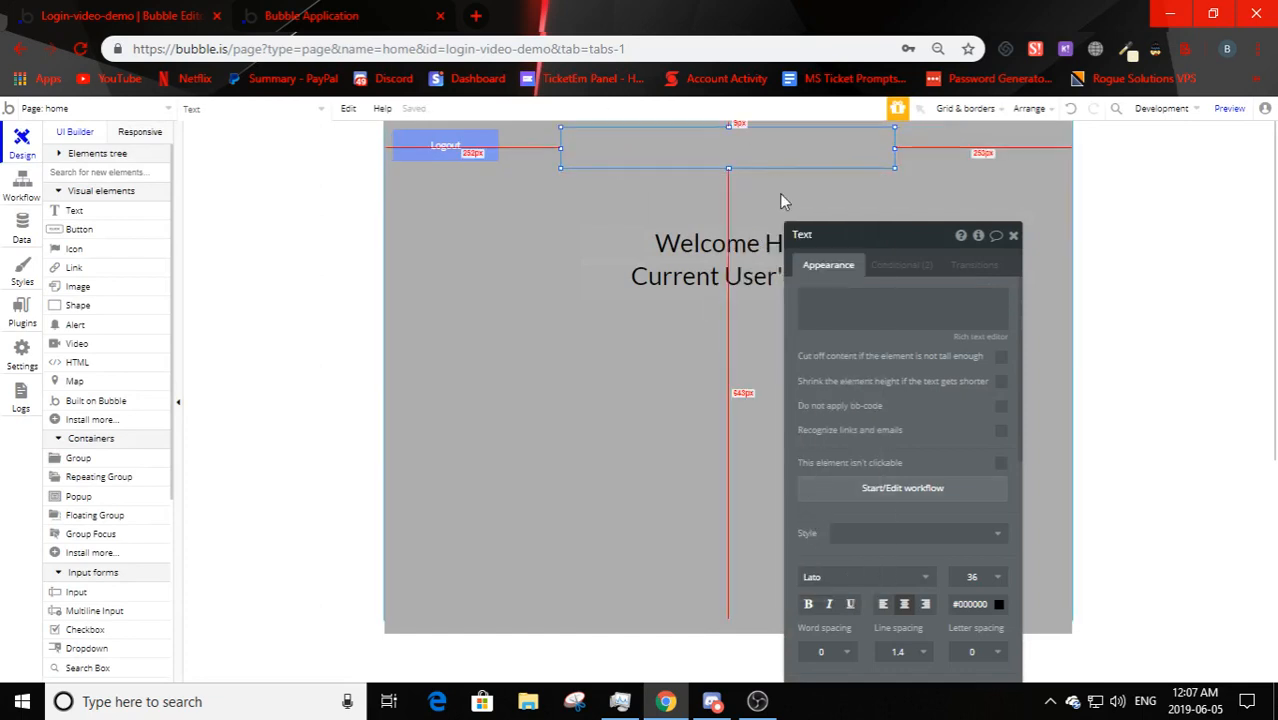
- Reload the preview, verify the green 'Logged In: Yes' status, then log out
left_click(311, 15)
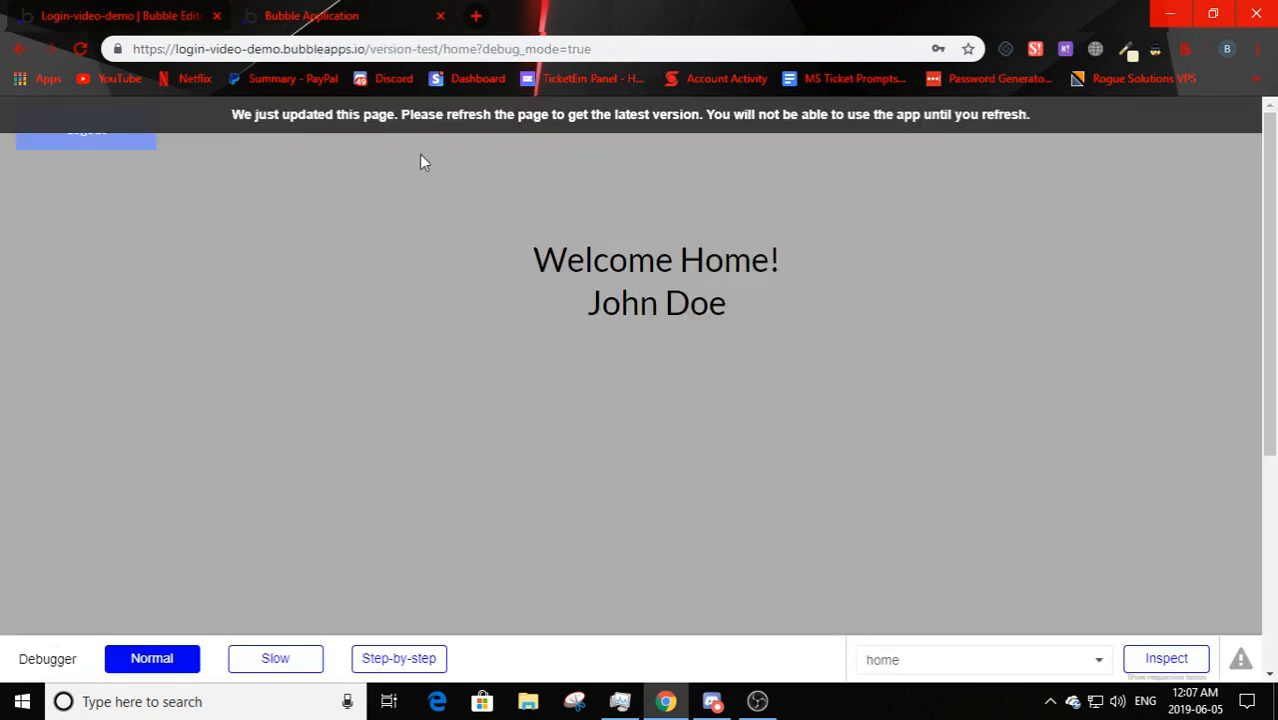
left_click(459, 118)
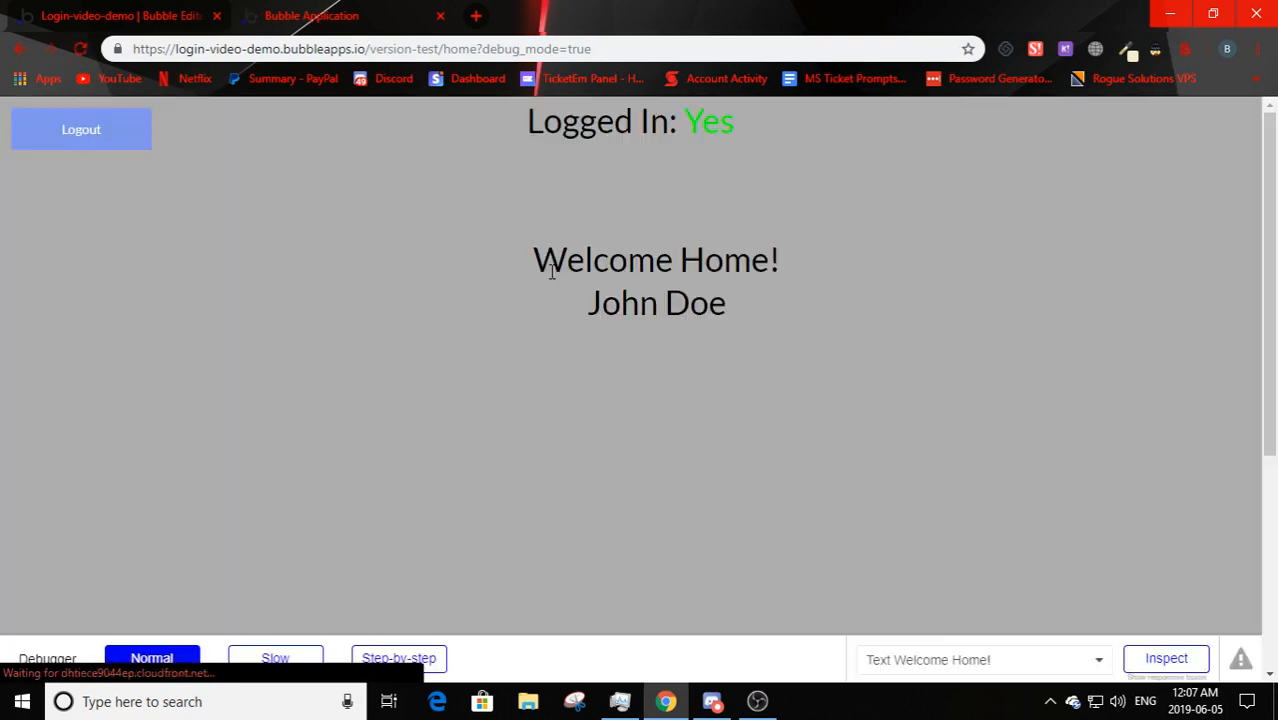
left_click_drag(548, 262, 656, 262)
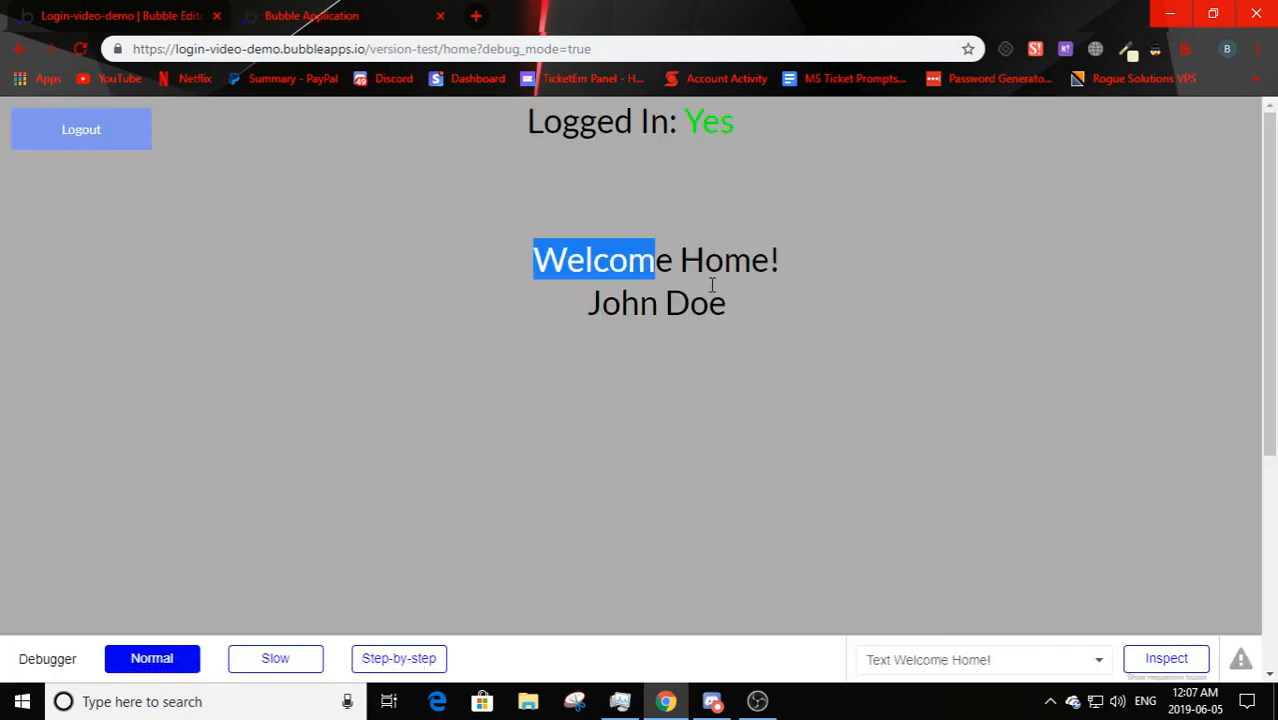
left_click(759, 345)
left_click_drag(513, 125, 853, 127)
left_click(853, 127)
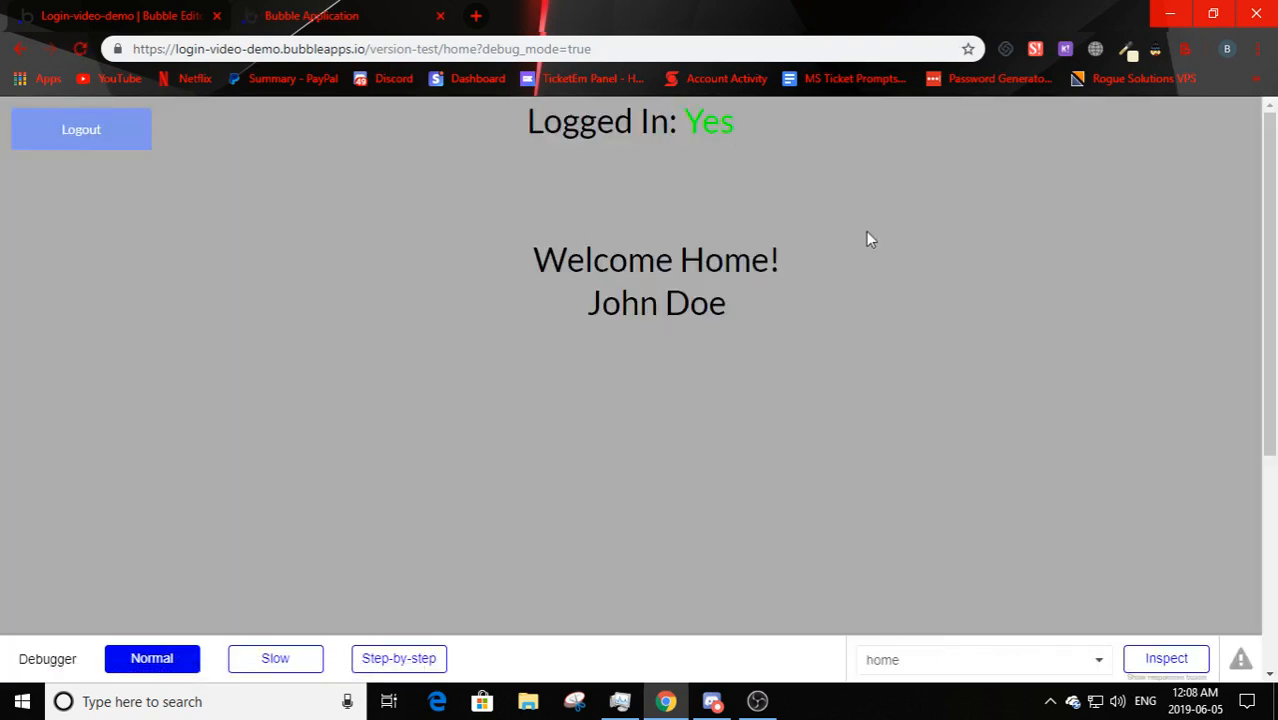
double_click(715, 121)
left_click(716, 171)
left_click(91, 143)
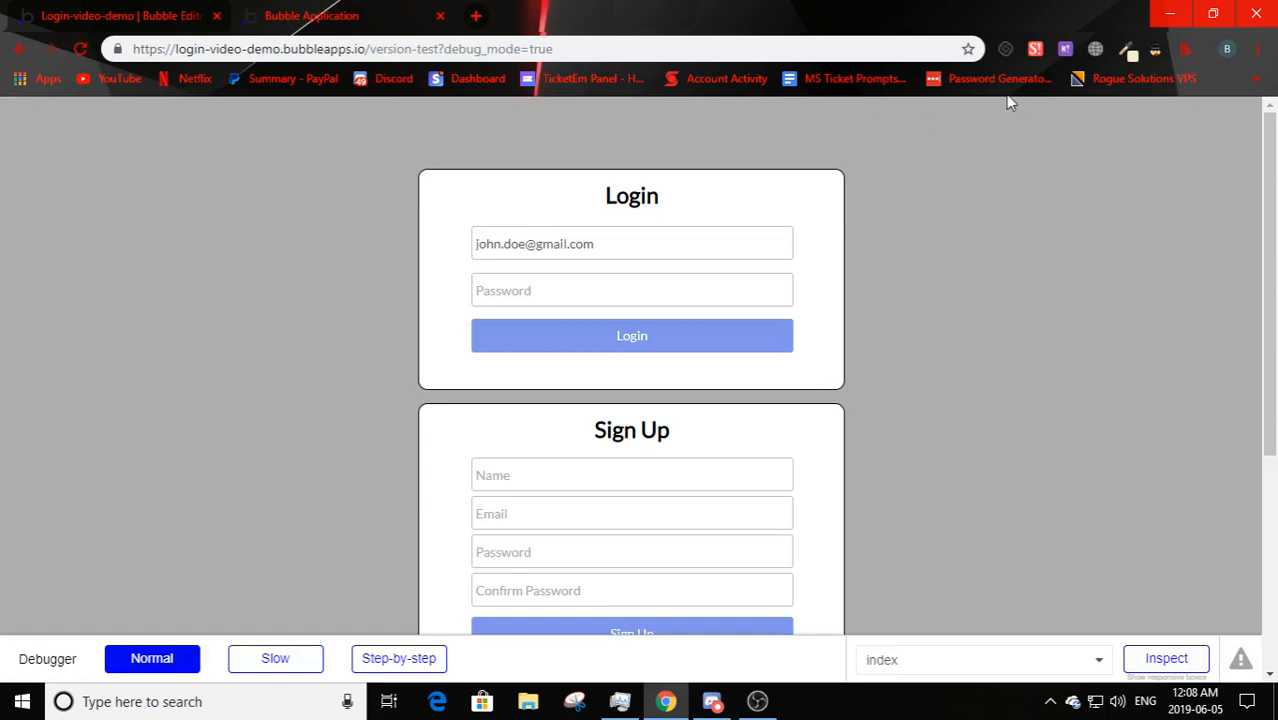
- Load /home while logged out, ending on the Login form
left_click(443, 52)
double_click(440, 49)
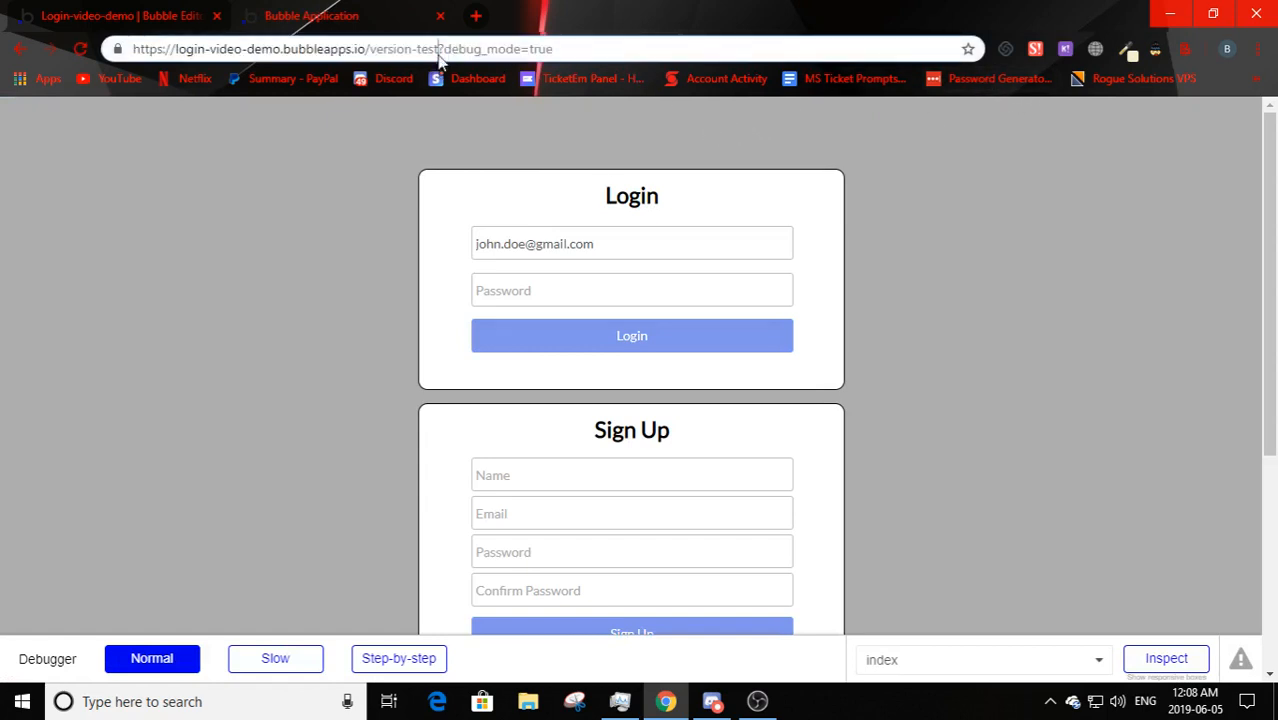
type("/home")
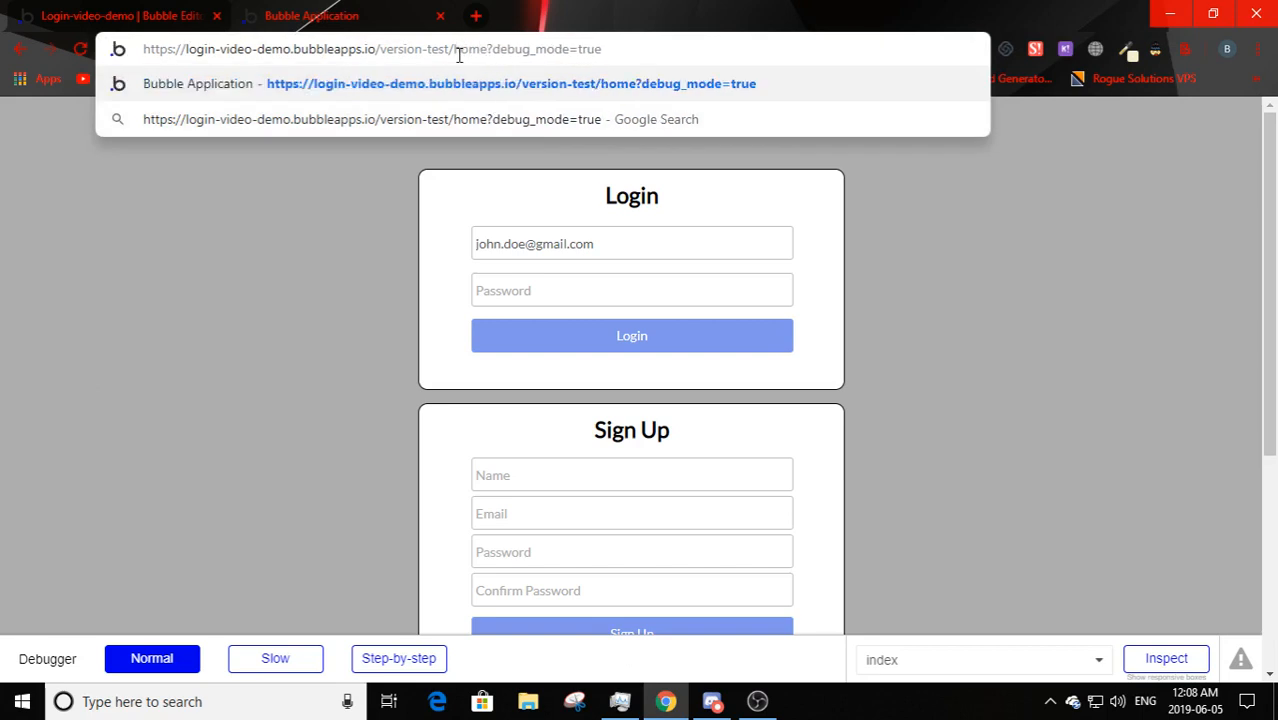
key("Return")
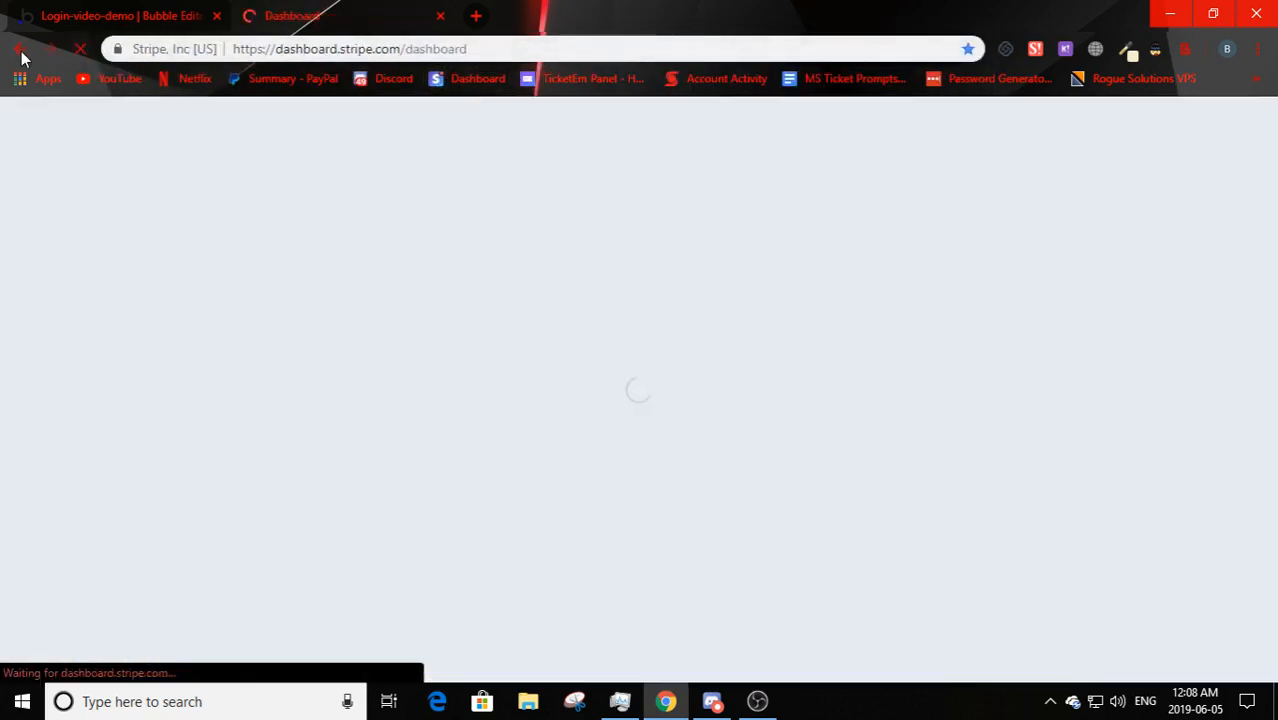
left_click(21, 49)
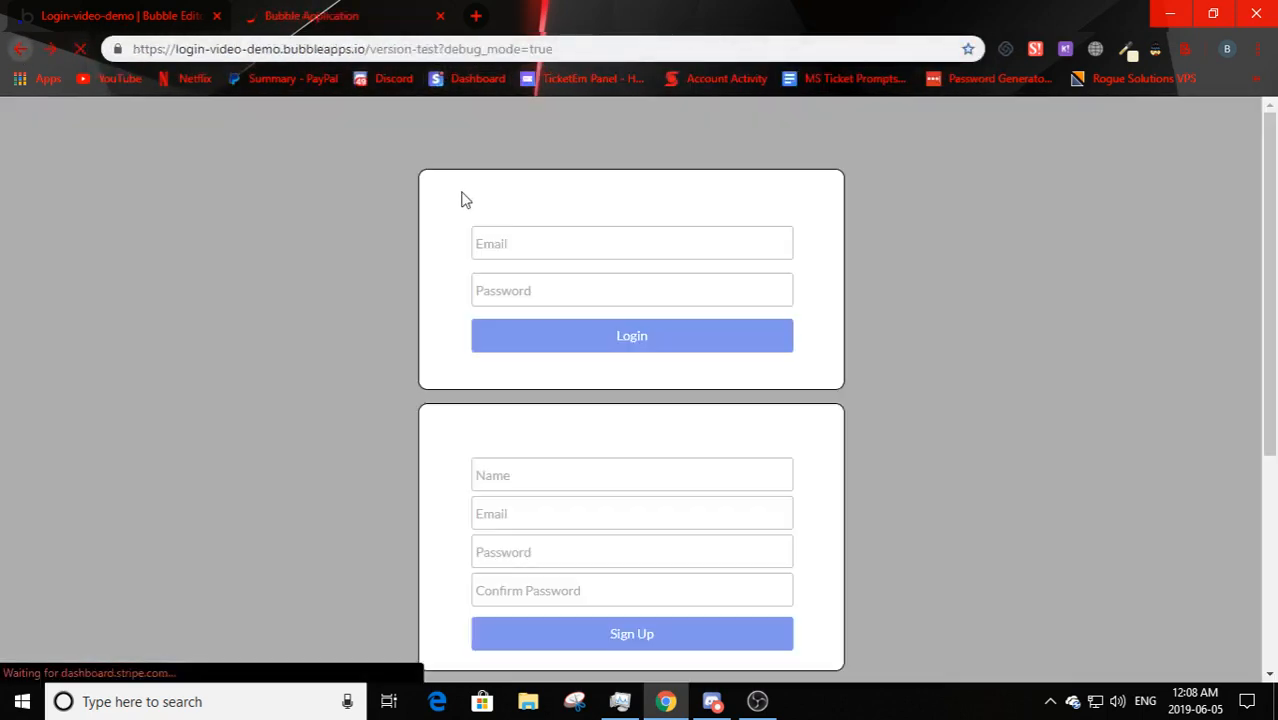
left_click(440, 49)
left_click(440, 49)
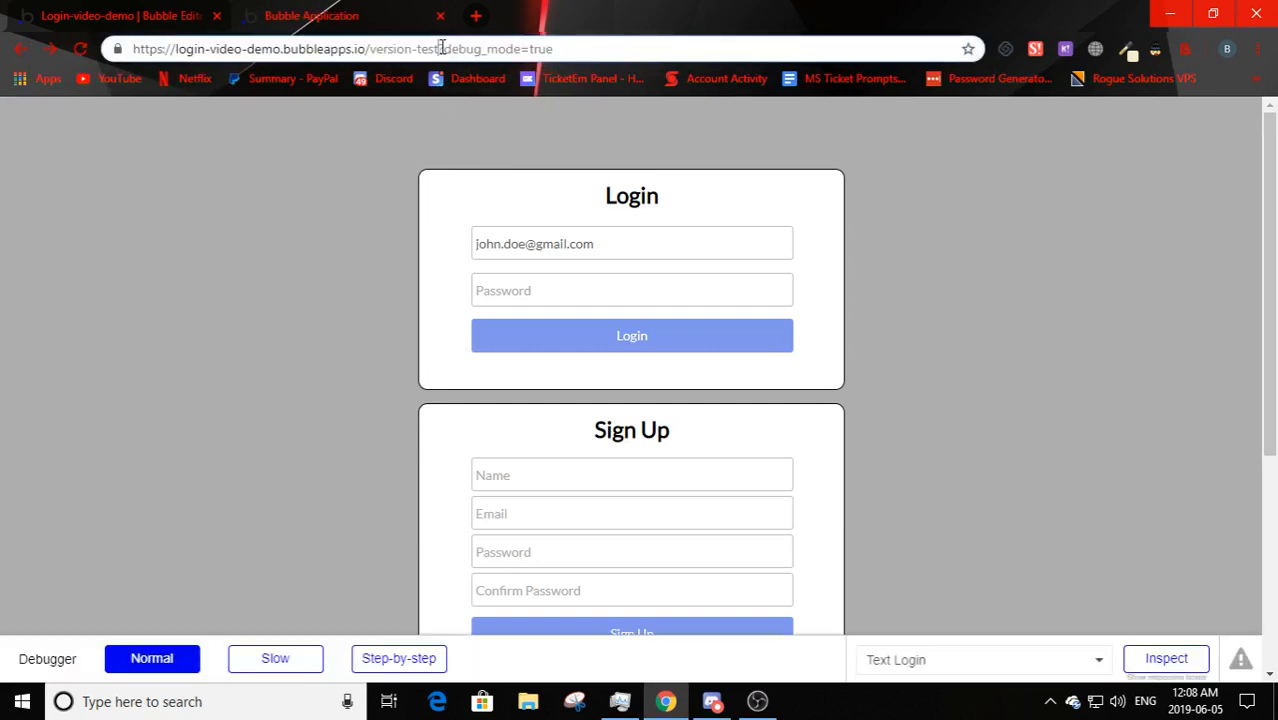
type("/home")
key("Return")
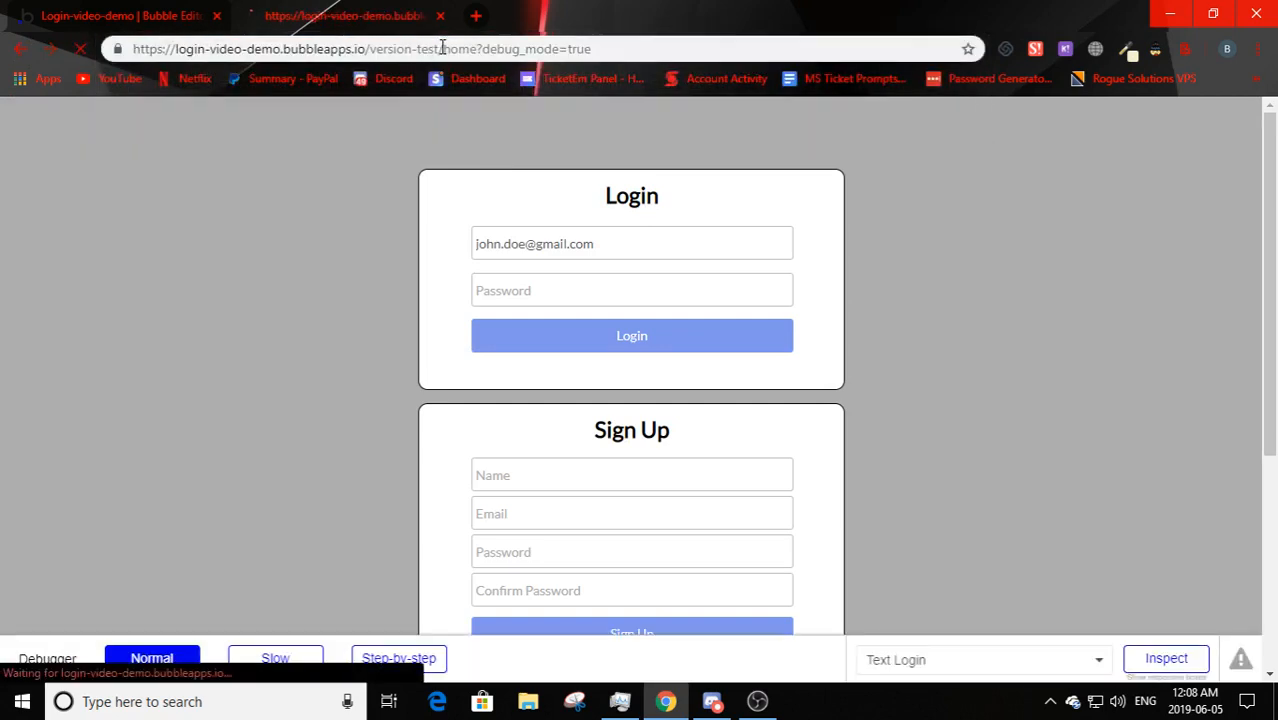
- Enter the account password and submit the login
left_click(620, 300)
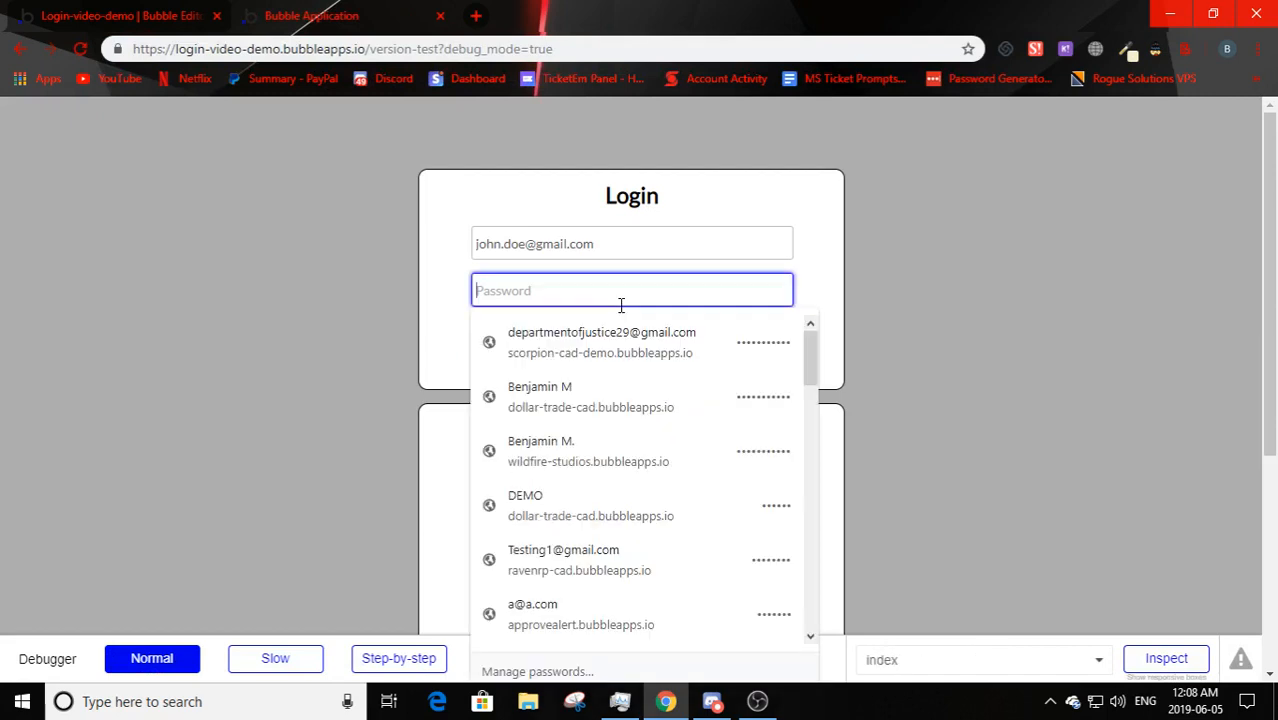
type("123")
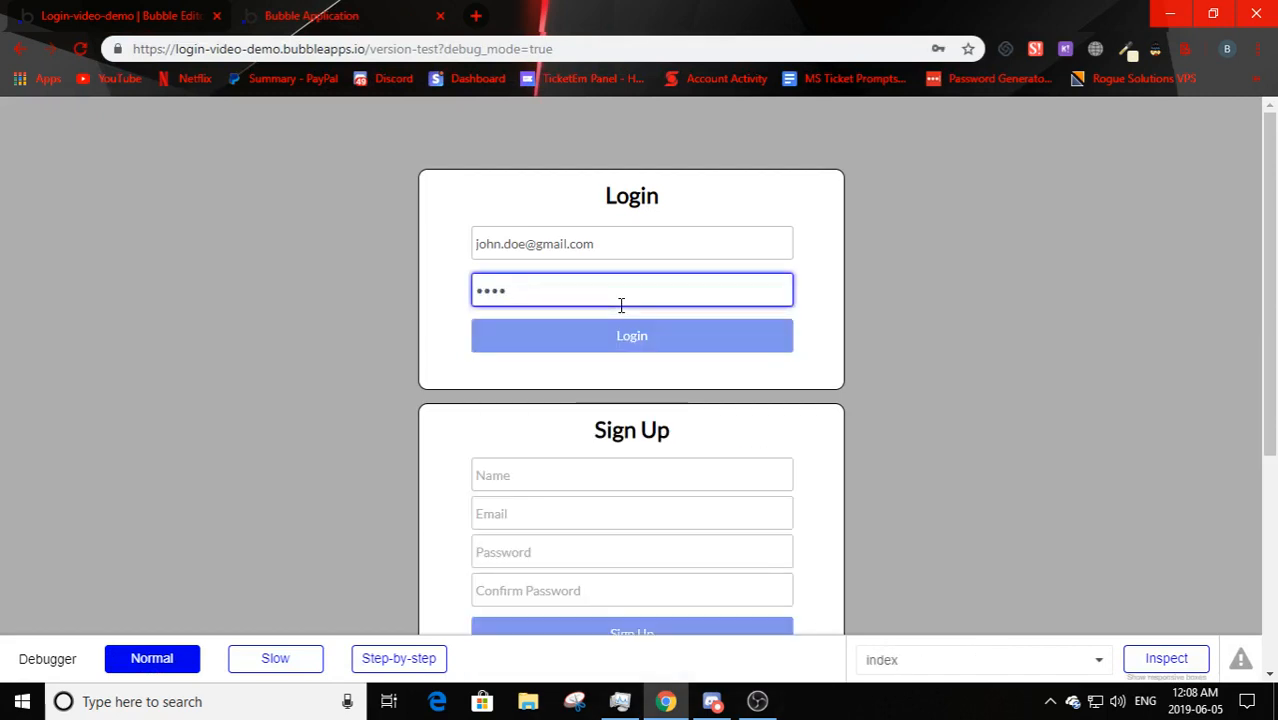
key("Return")
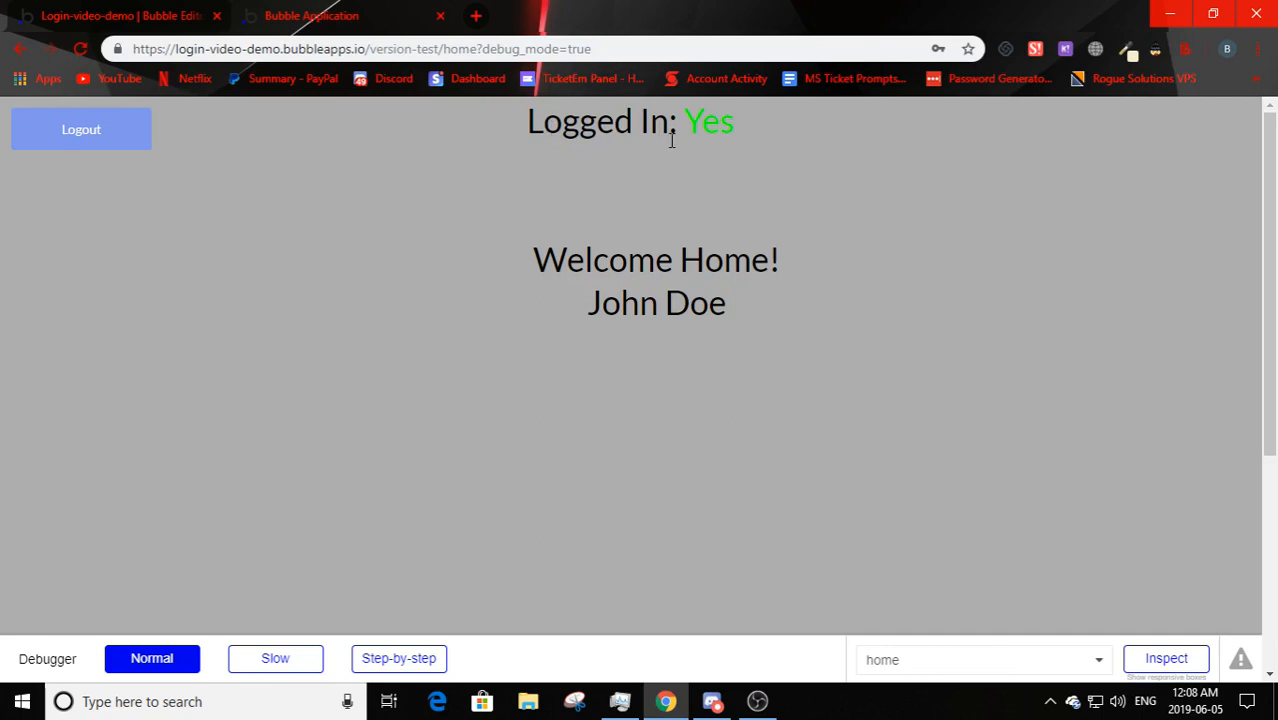
- Check the 'In: Yes' status, then confirm the Login/Sign Up page's Name field is empty
left_click_drag(640, 122, 760, 150)
left_click(760, 150)
left_click(120, 15)
left_click(311, 15)
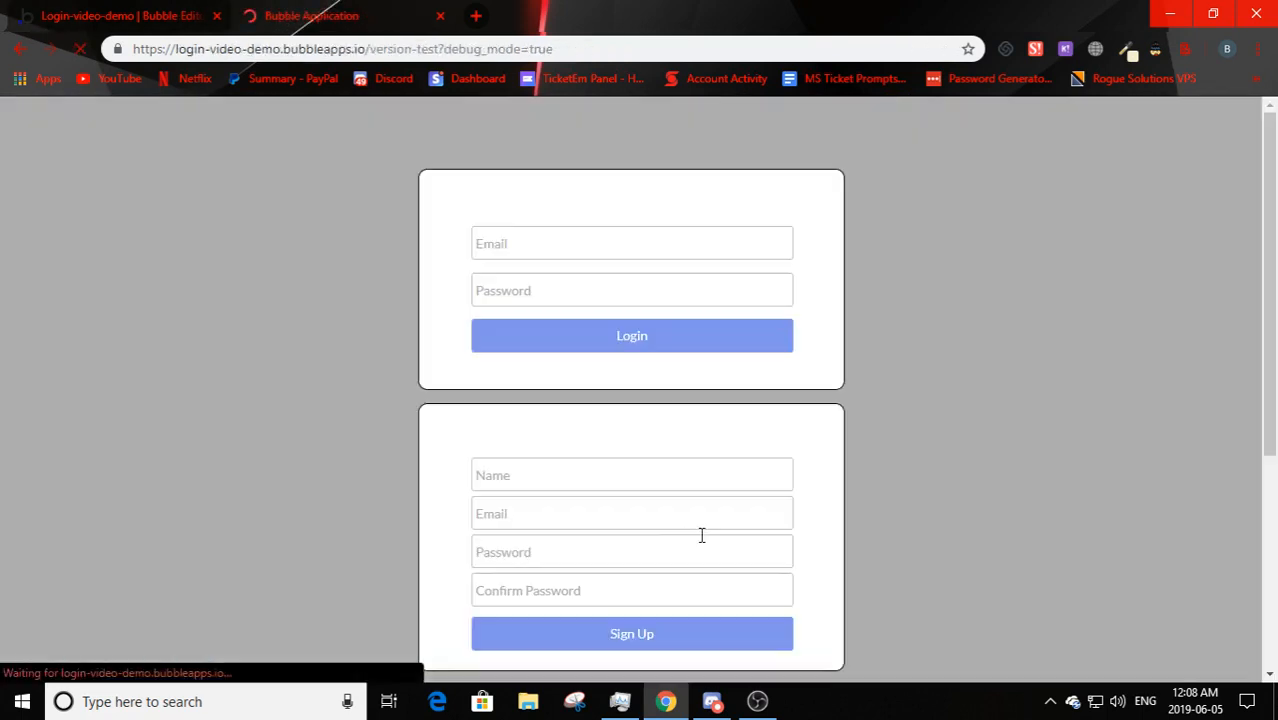
scroll(628, 379, "down", 1)
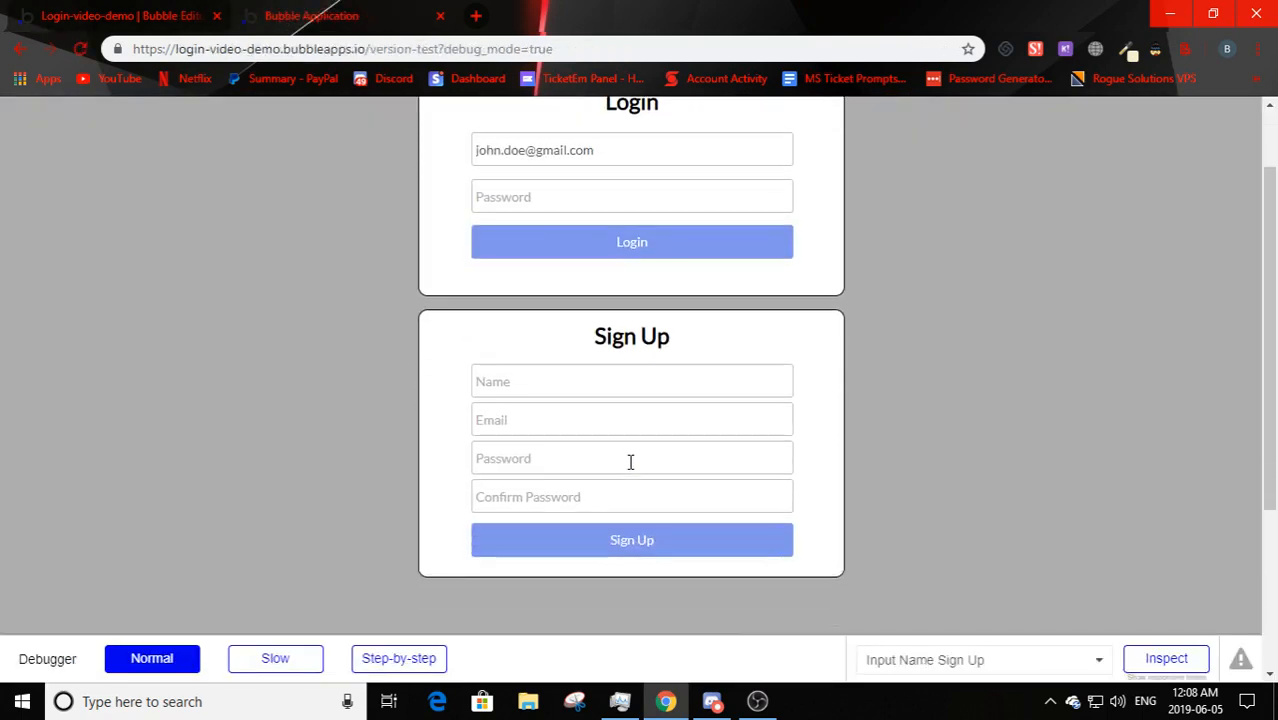
scroll(630, 460, "up", 1)
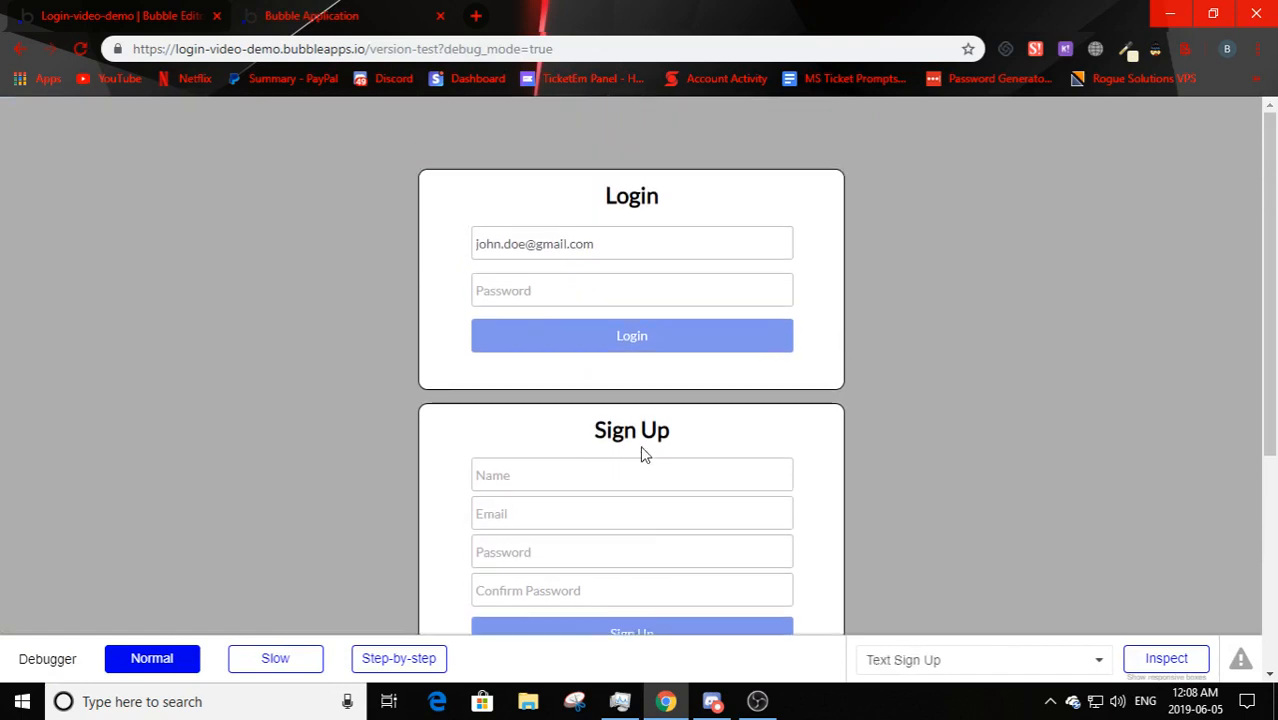
left_click(522, 477)
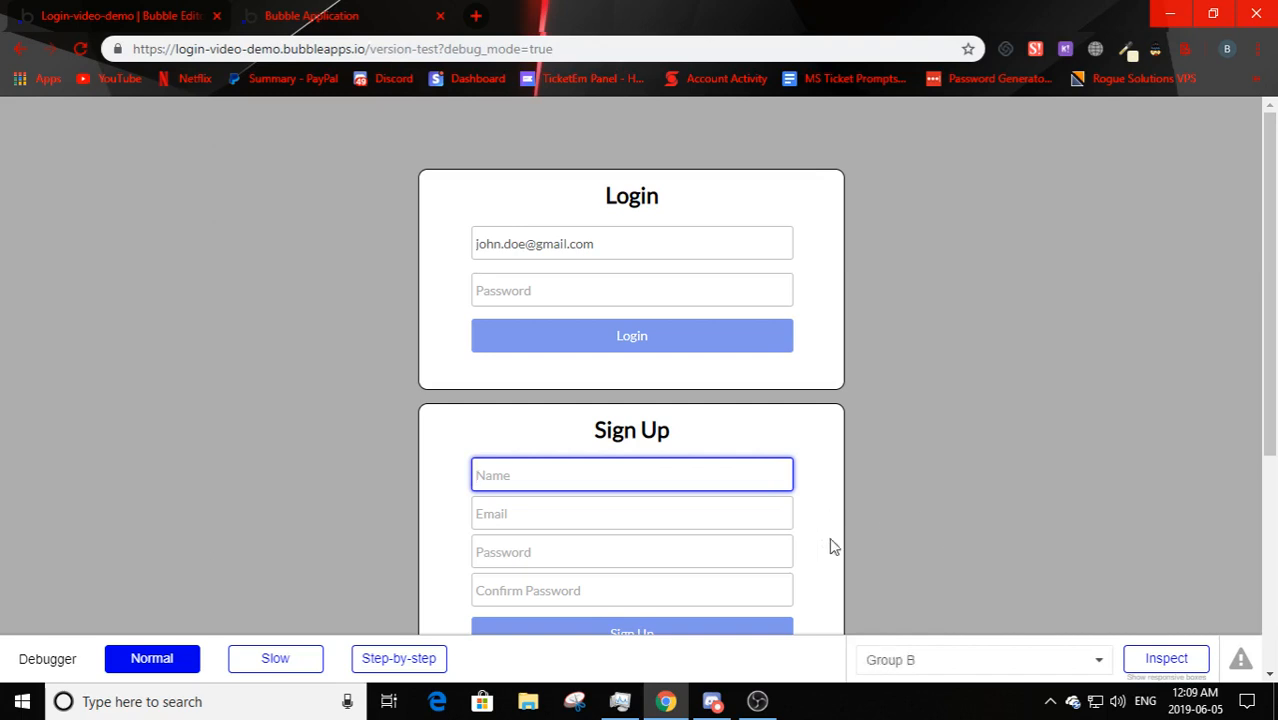
left_click(884, 515)
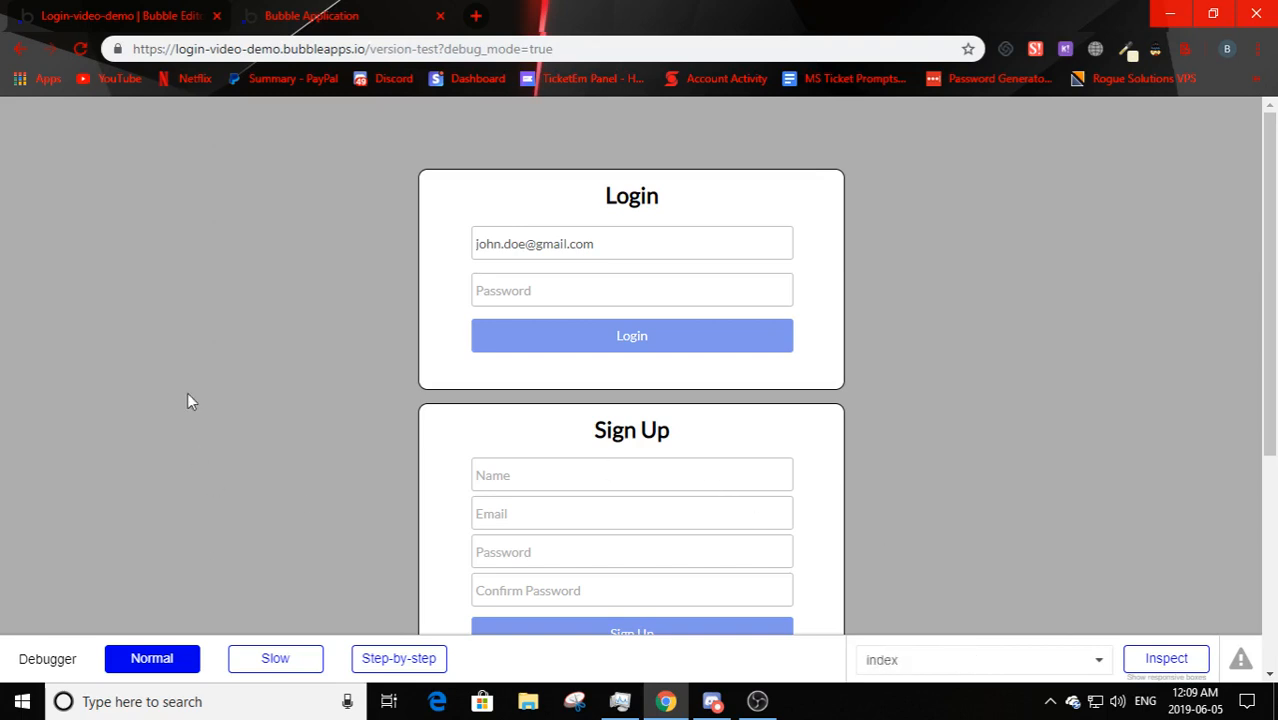
- Switch back to the 'Login-video-demo | Bubble Editor' browser tab
left_click(124, 12)
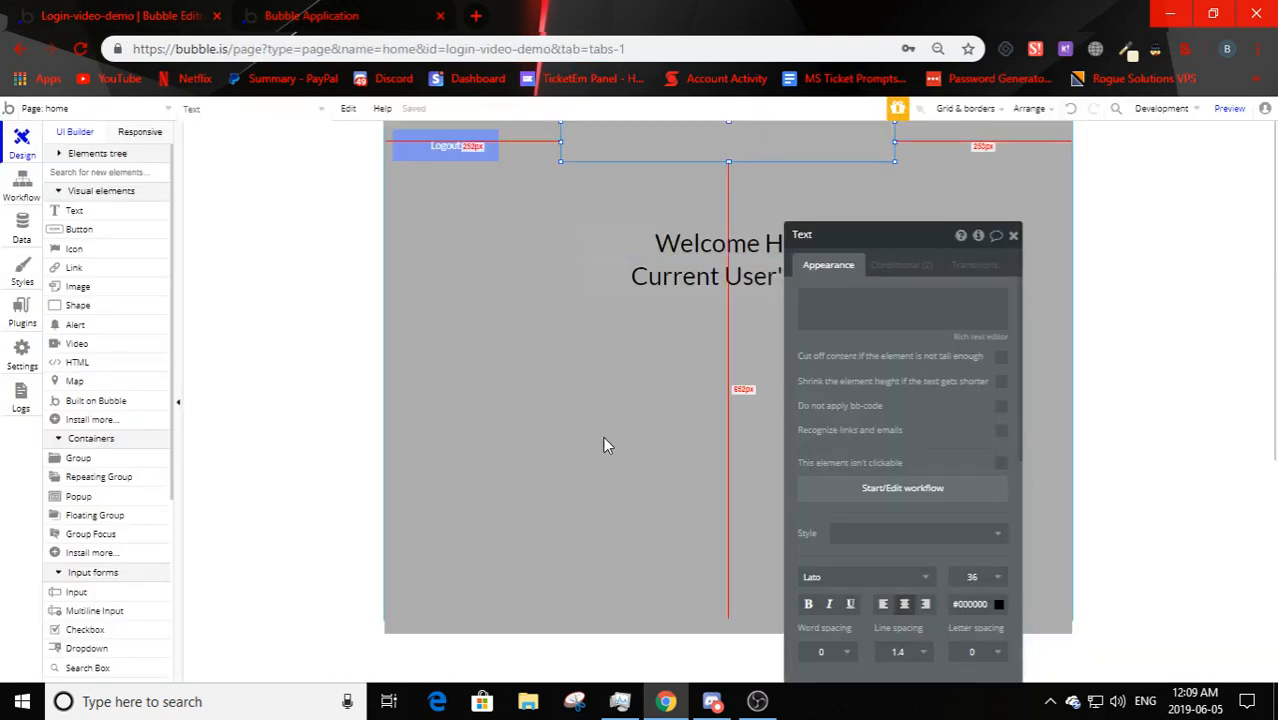
- Switch the editor to the index page and select the Sign Up box
left_click(48, 107)
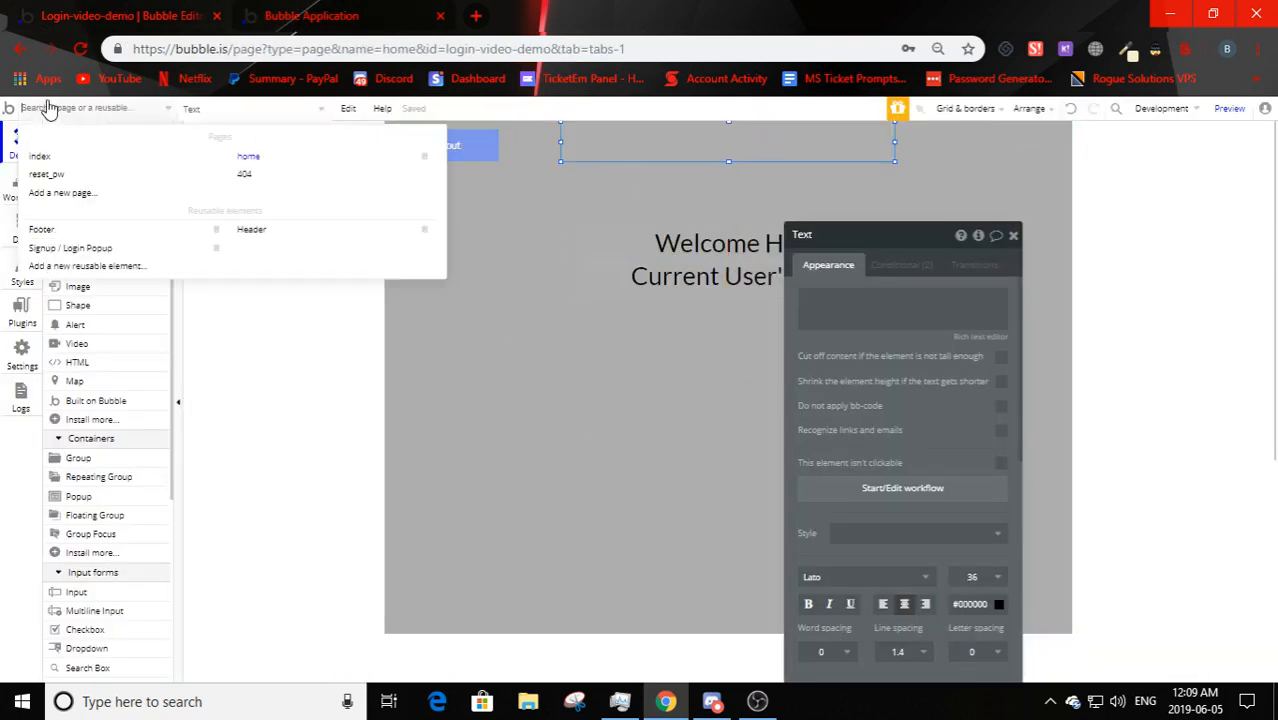
left_click(40, 156)
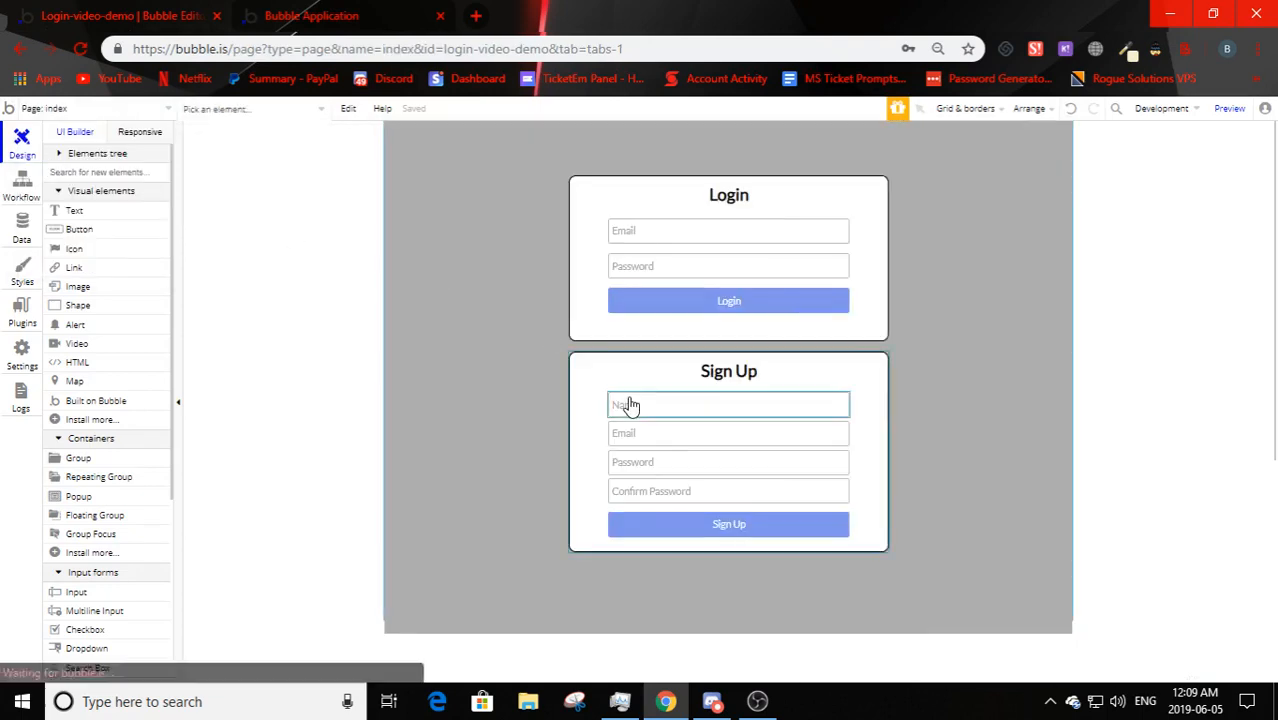
double_click(509, 397)
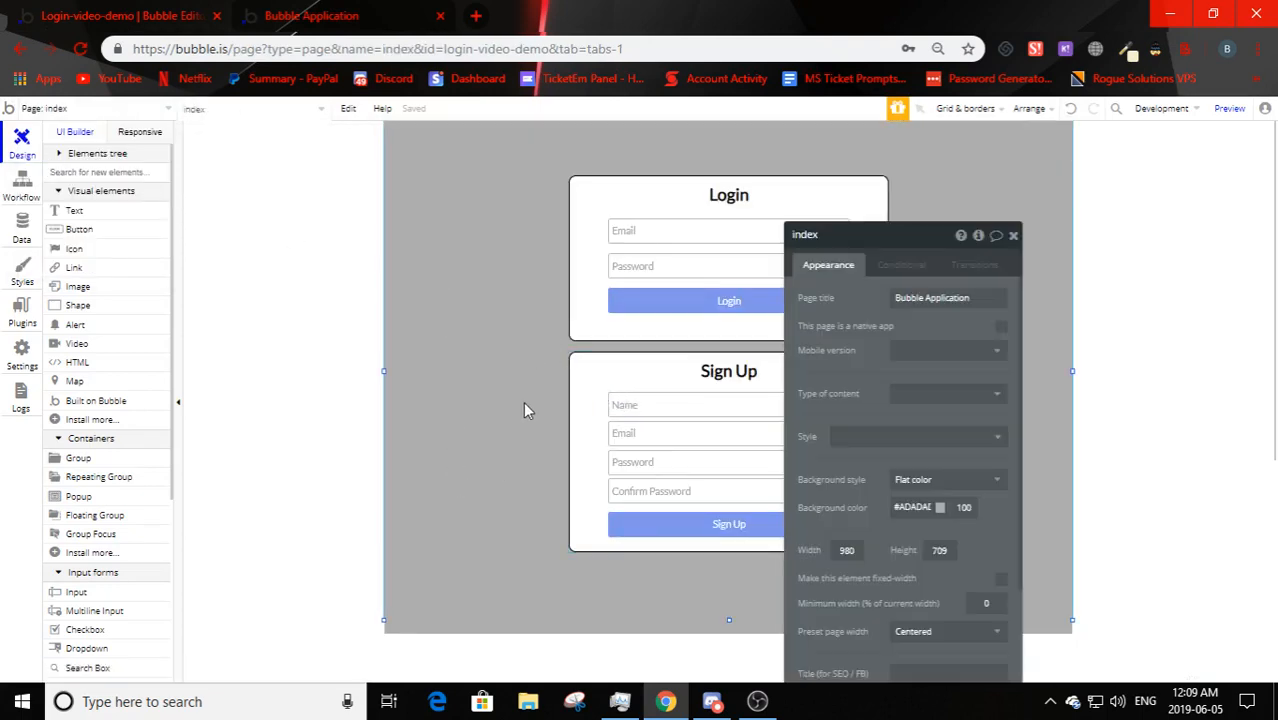
left_click(574, 458)
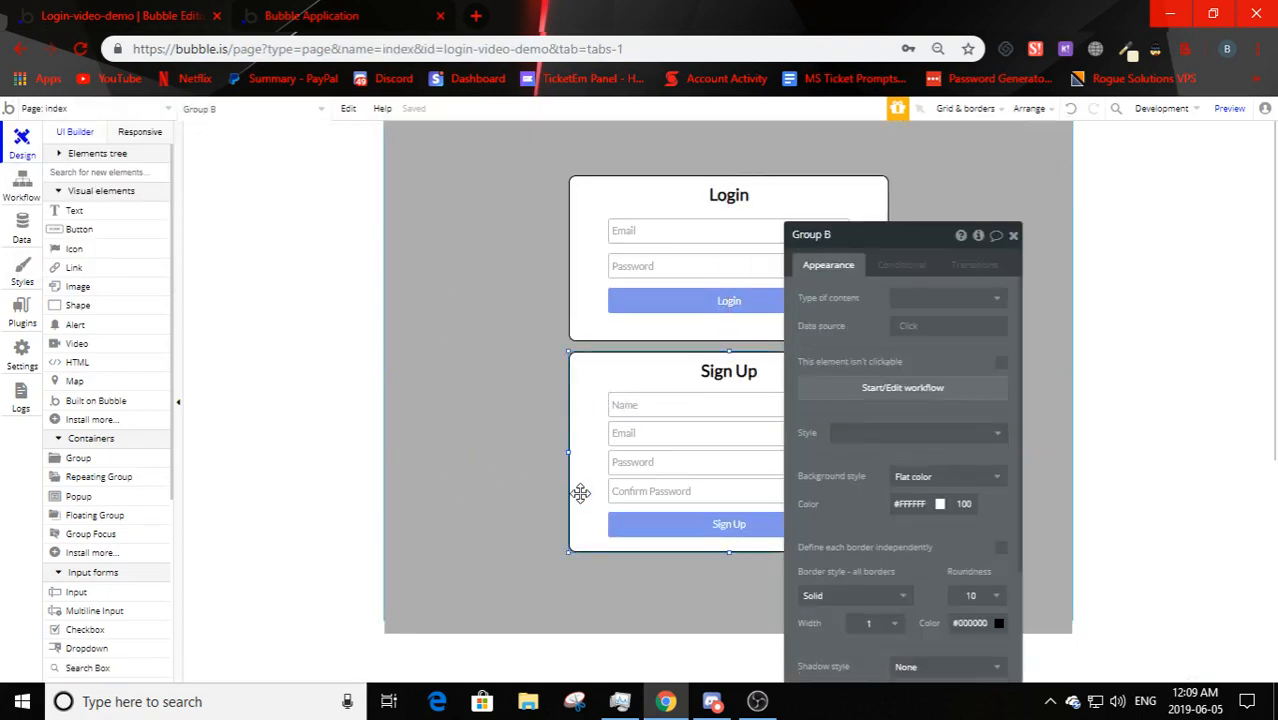
left_click_drag(899, 236, 1123, 168)
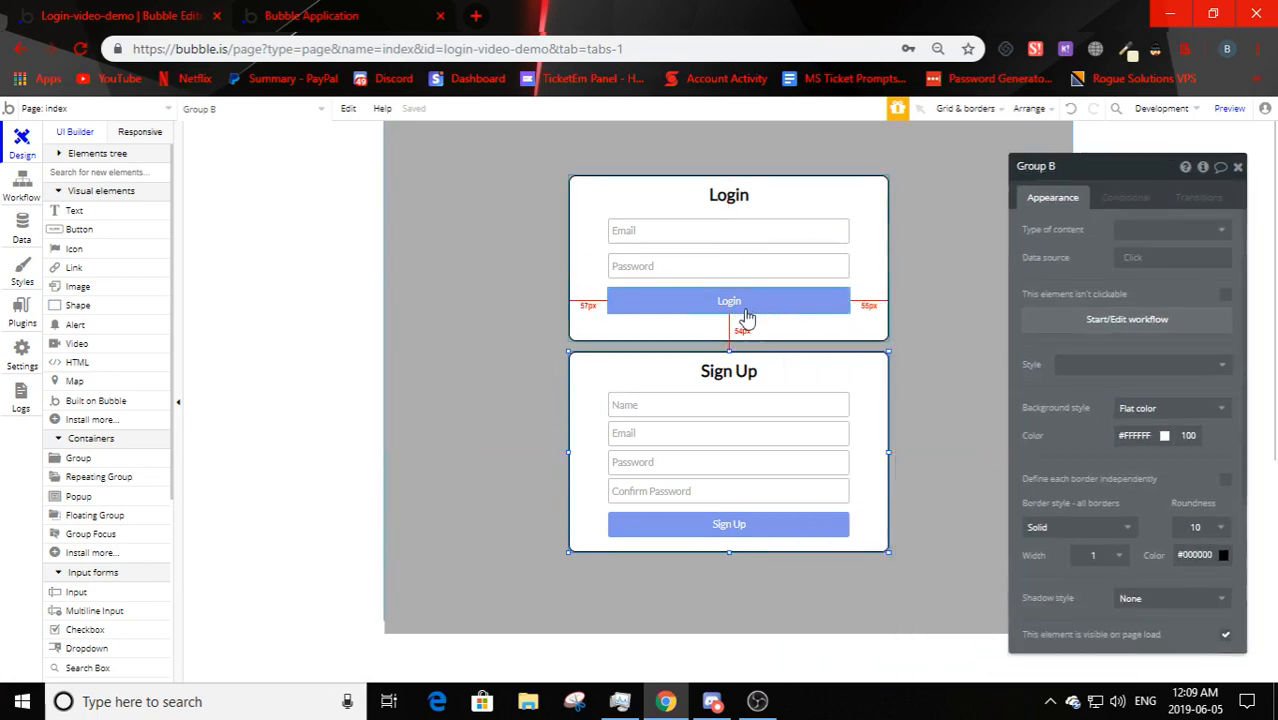
- Duplicate the Login button beneath itself and nudge both buttons into position
left_click(746, 318)
left_click_drag(746, 318, 738, 333)
key("Down")
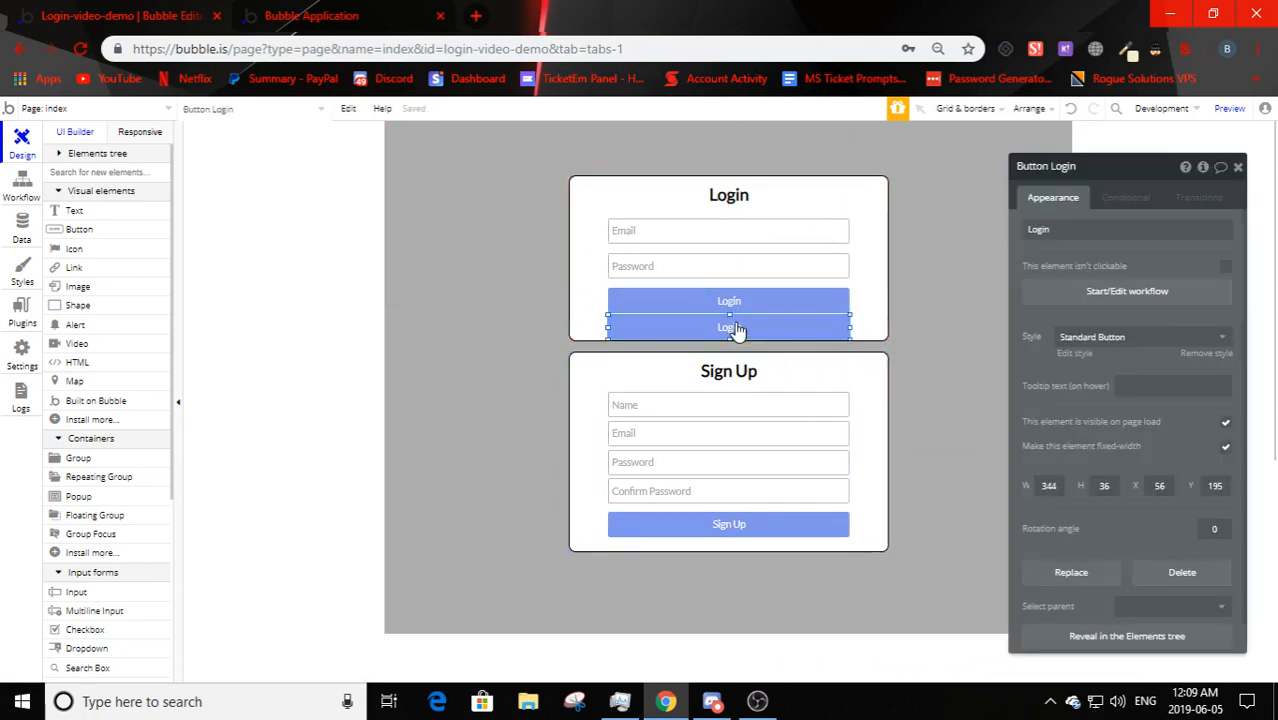
left_click(734, 310)
key("Up")
key("Up")
key("Up")
key("Up")
key("Up")
key("Up")
key("Up")
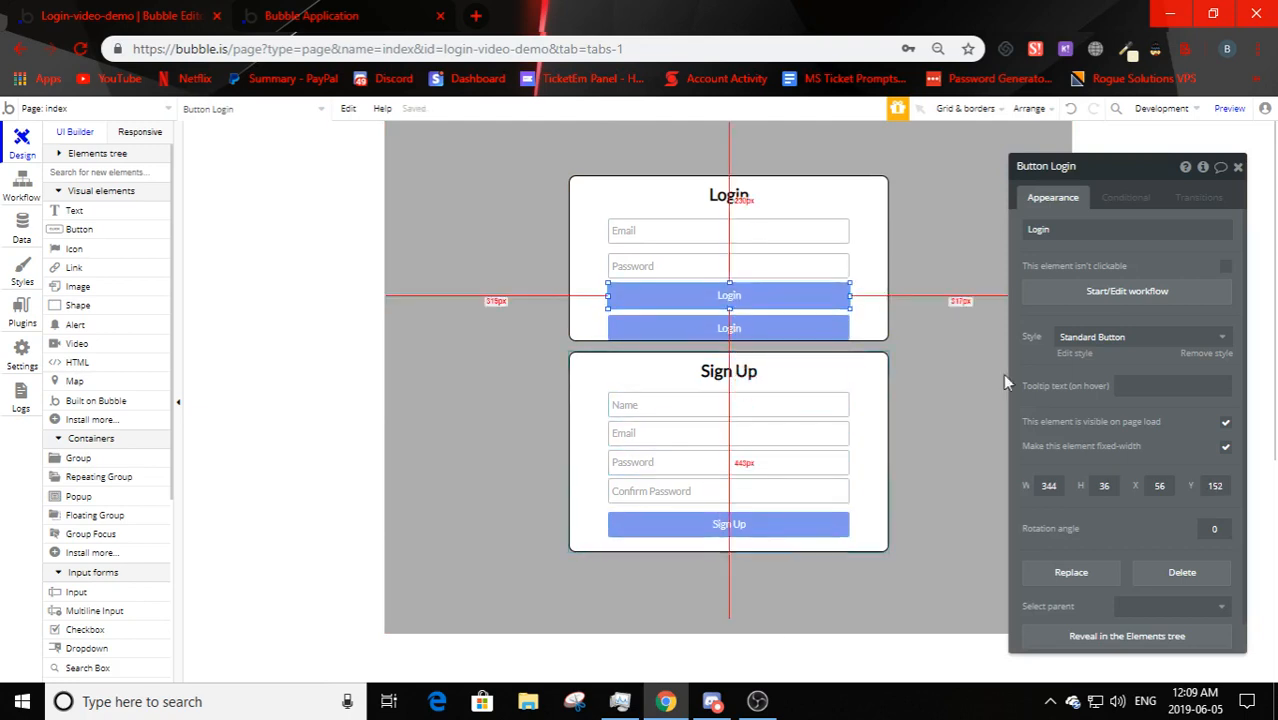
- Relabel the copied button 'Sign Up', then select the Name and Email fields
left_click(763, 331)
double_click(1116, 230)
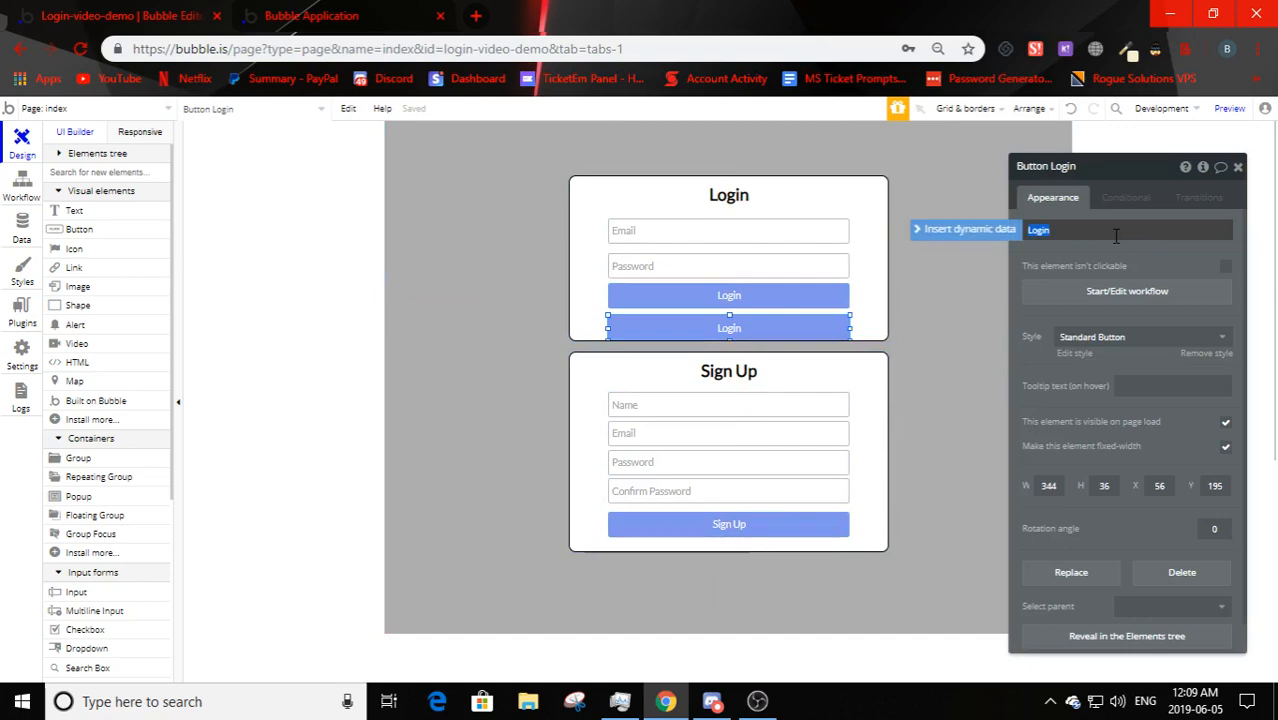
type("Sign Up")
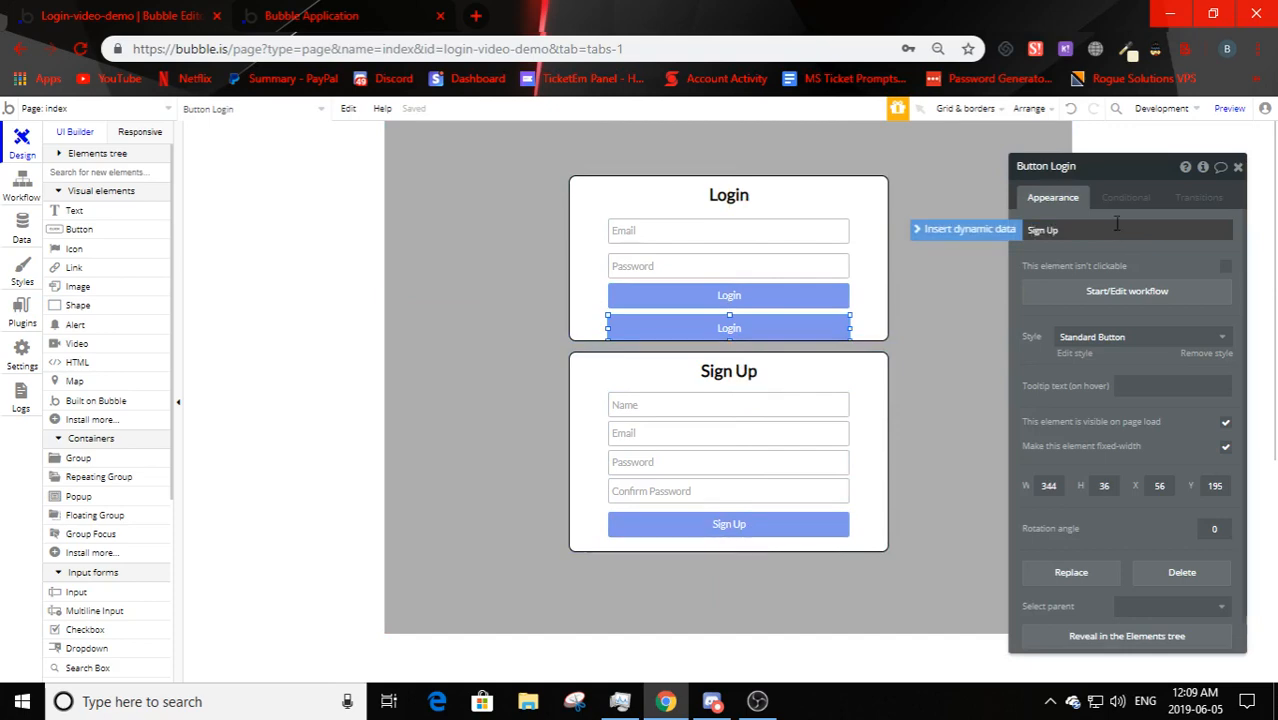
left_click(1109, 266)
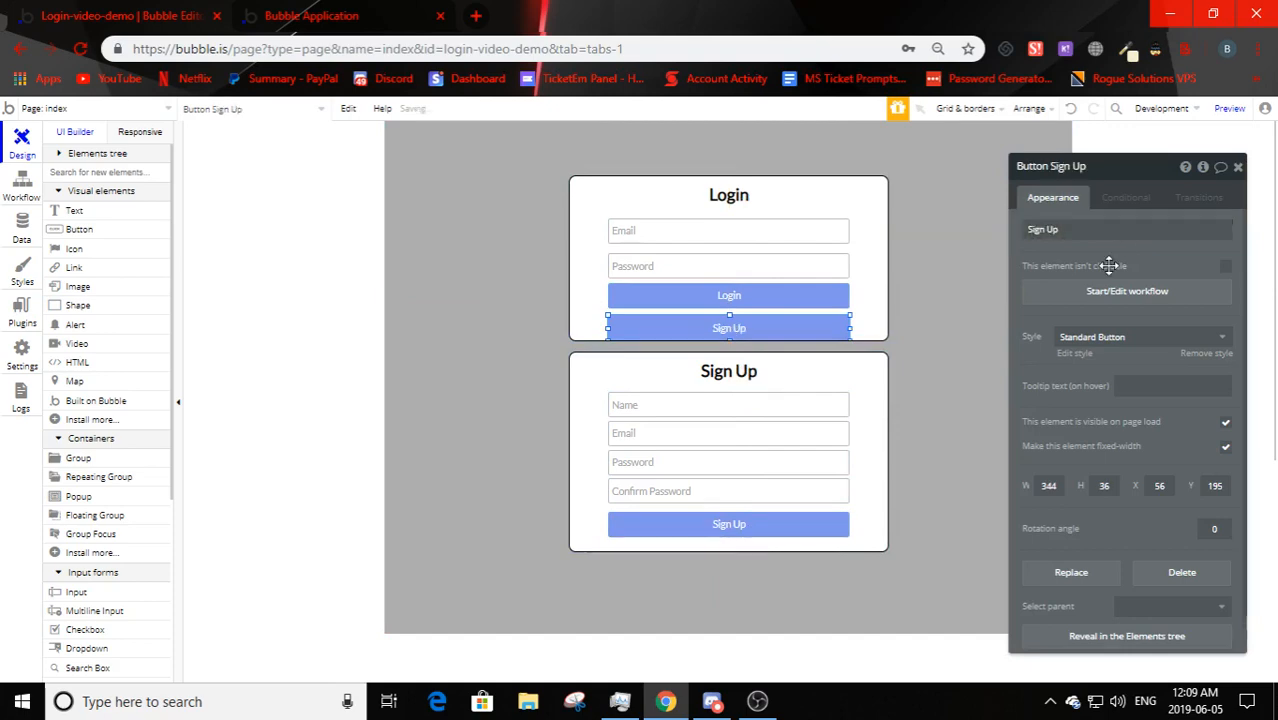
left_click(696, 405)
left_click(688, 435, "shift")
- Nudge the Sign Up form's fields and button up and make the Sign Up box taller
left_click(688, 462, "shift")
left_click(688, 491, "shift")
left_click(686, 526, "shift")
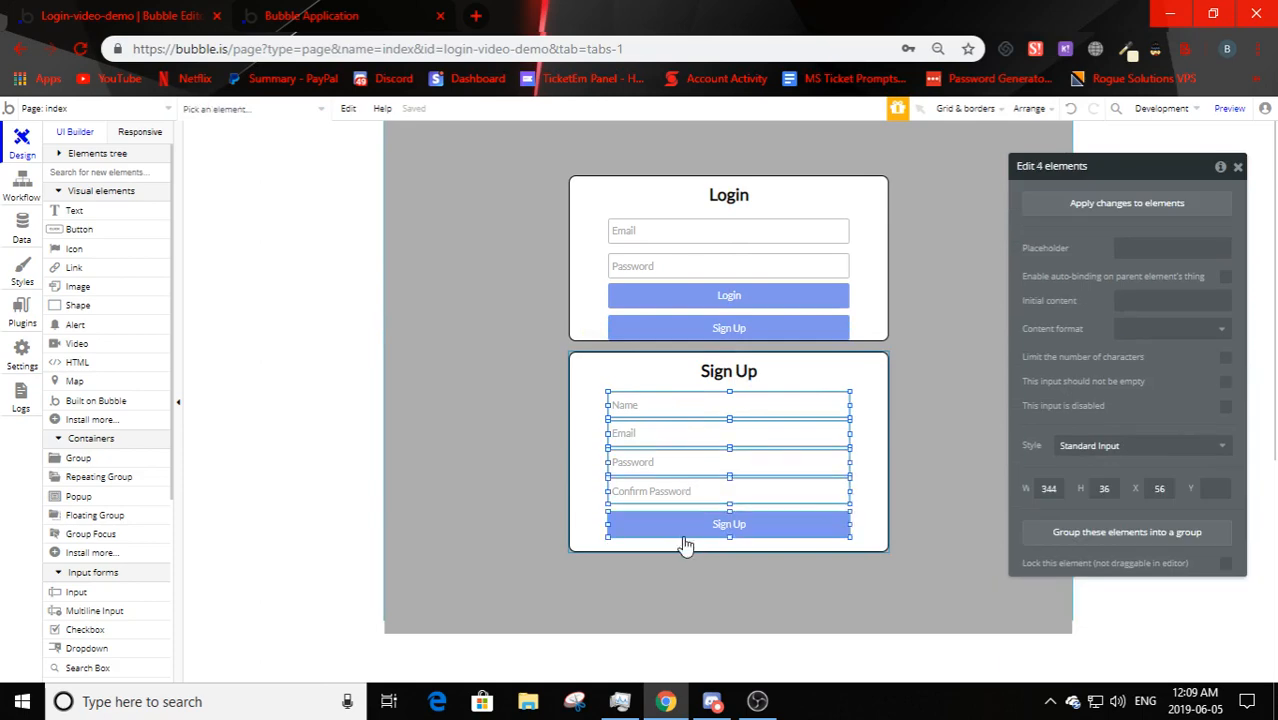
key("Up")
key("Up")
key("Up")
key("Up")
key("Up")
key("Up")
key("Up")
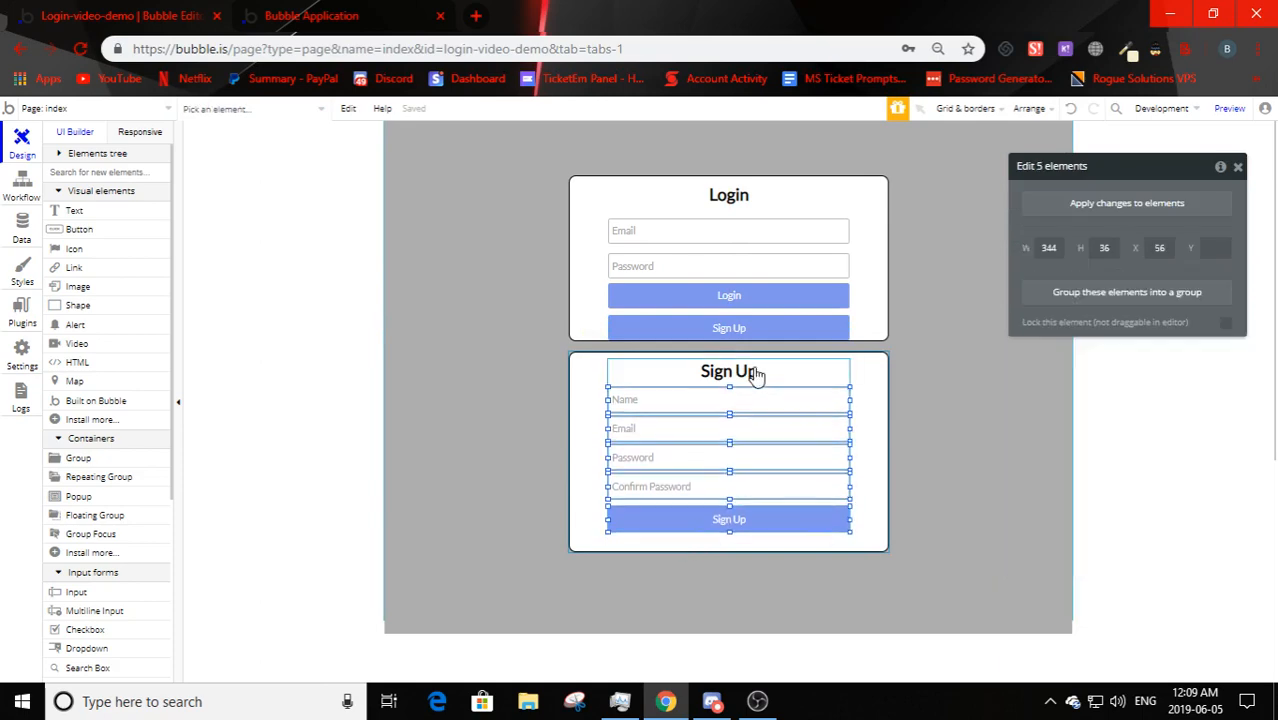
left_click(686, 546)
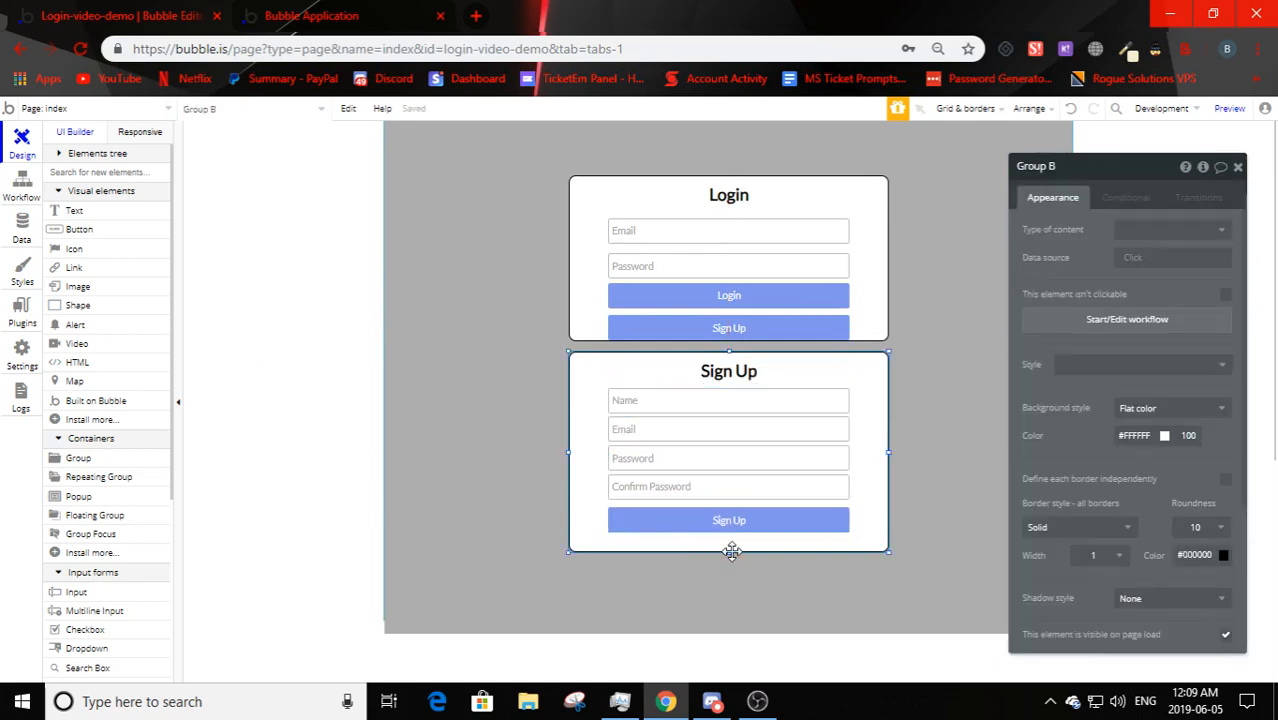
left_click_drag(731, 551, 716, 551)
- Copy the Sign Up button below itself and change the copy's caption to 'Login'
left_click(720, 529)
key("ctrl+c")
key("ctrl+v")
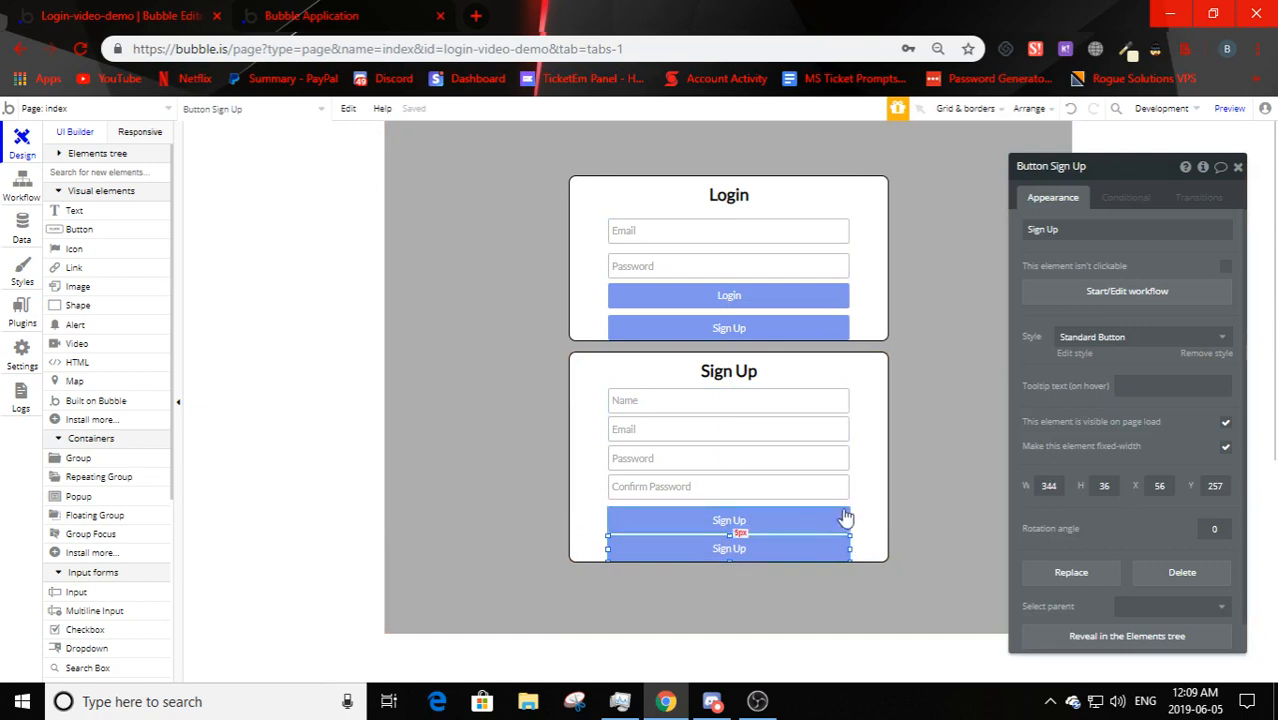
left_click(1132, 226)
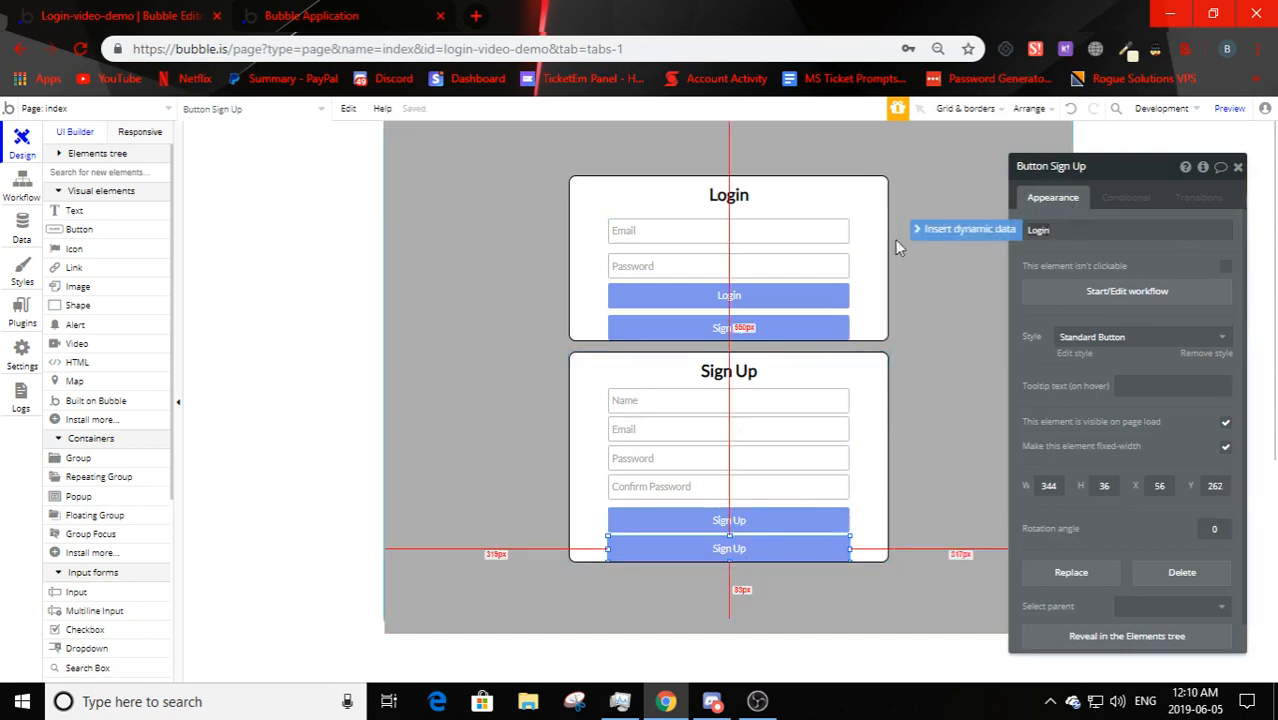
left_click(1071, 266)
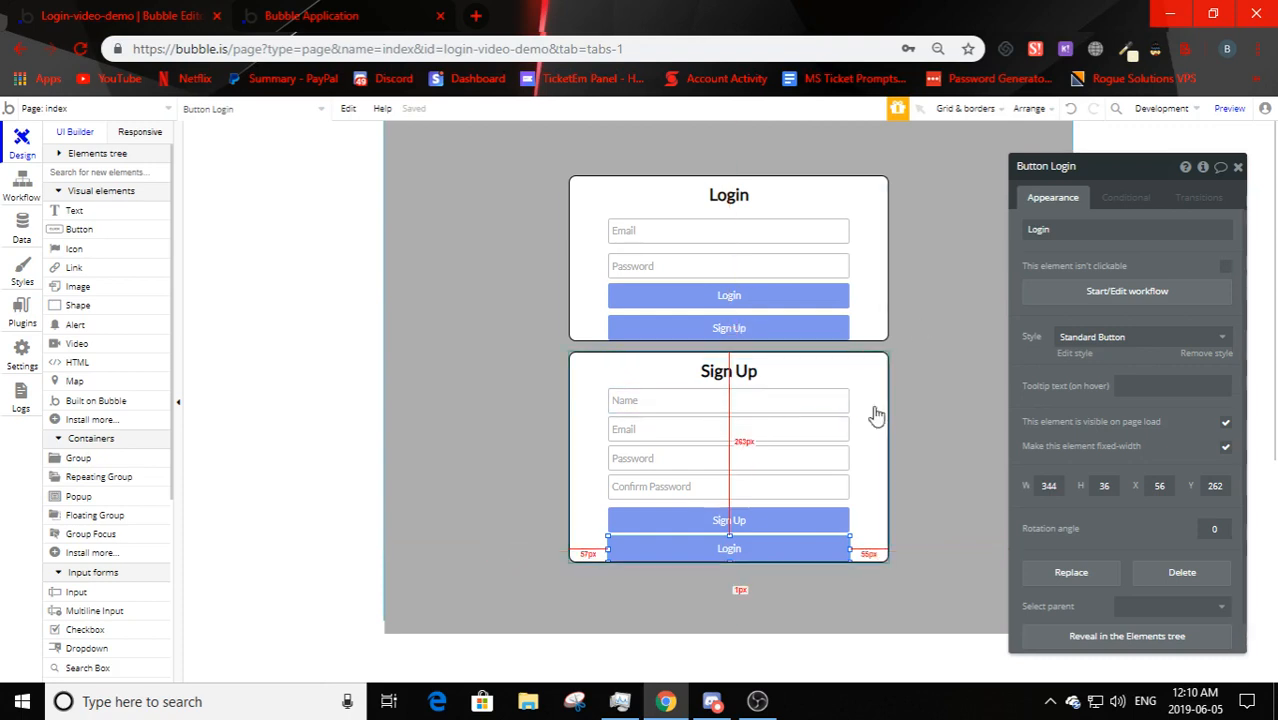
- Check the switch buttons in both boxes, ending on the Login box's Sign Up button
left_click(770, 333)
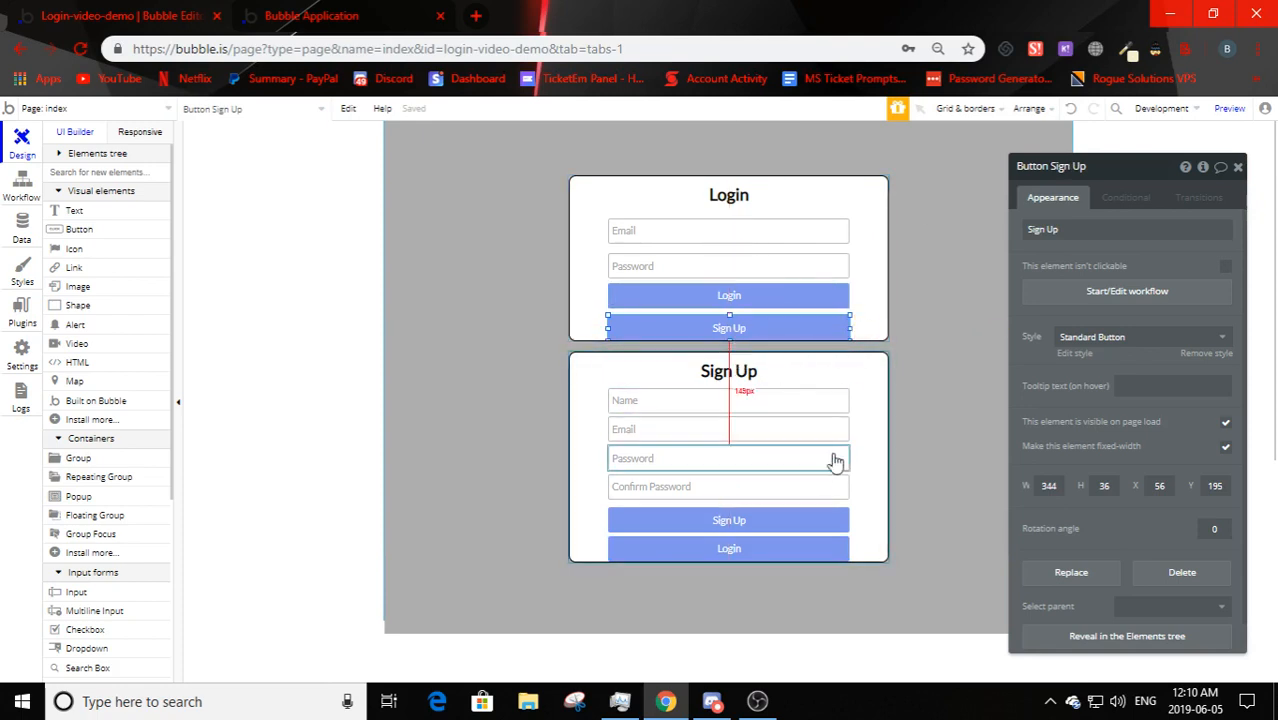
left_click(866, 434)
left_click(768, 556)
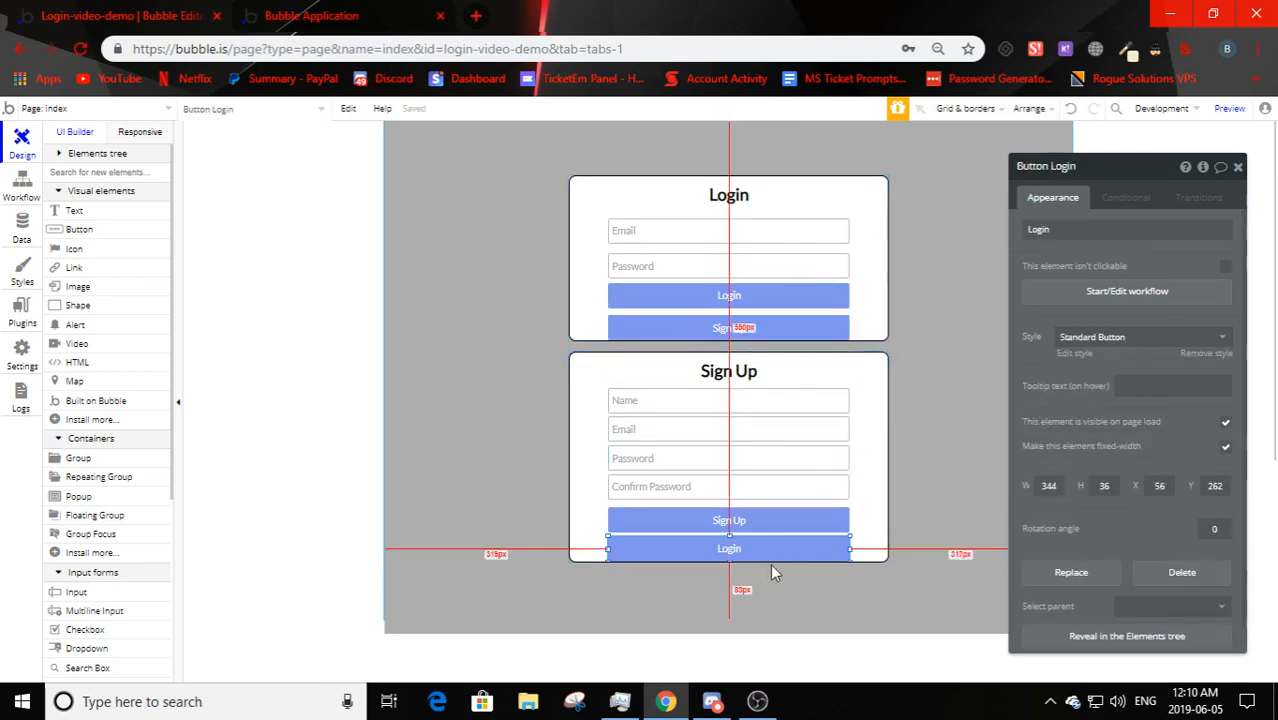
left_click(733, 281)
left_click(763, 332)
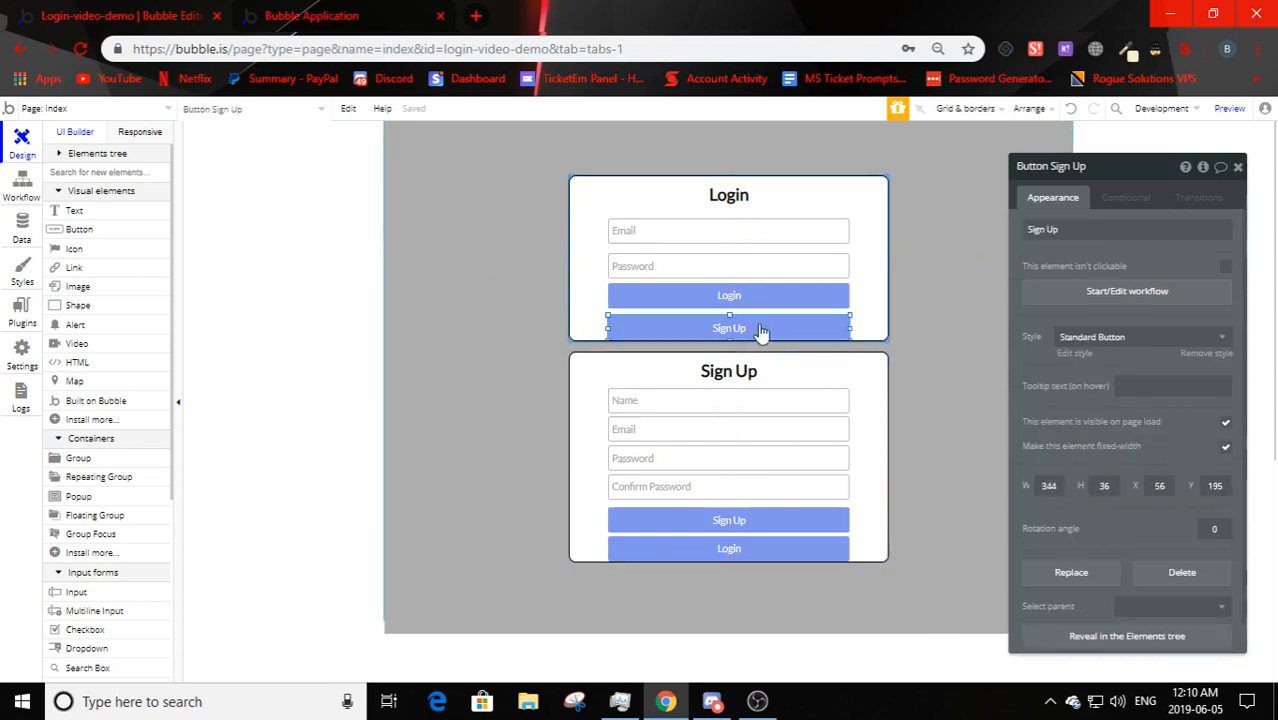
- Add an Element Actions > Show action to the Sign Up button's click workflow
left_click(1161, 293)
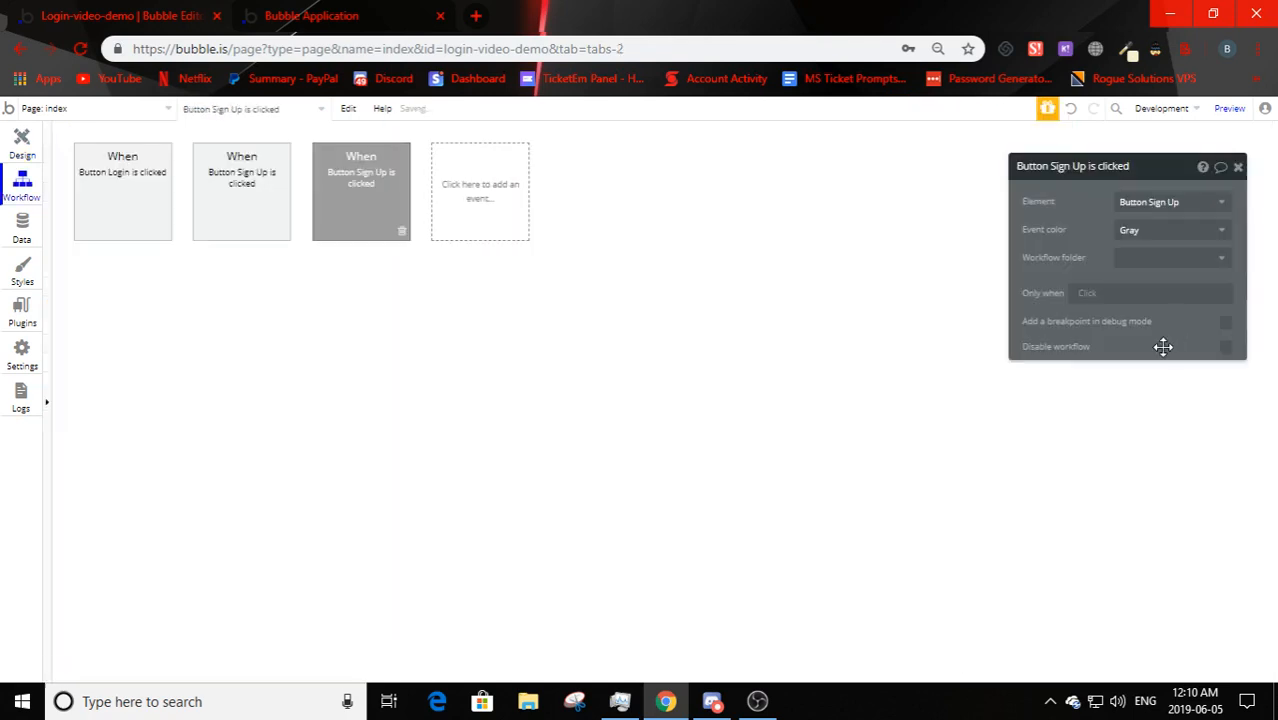
left_click(140, 292)
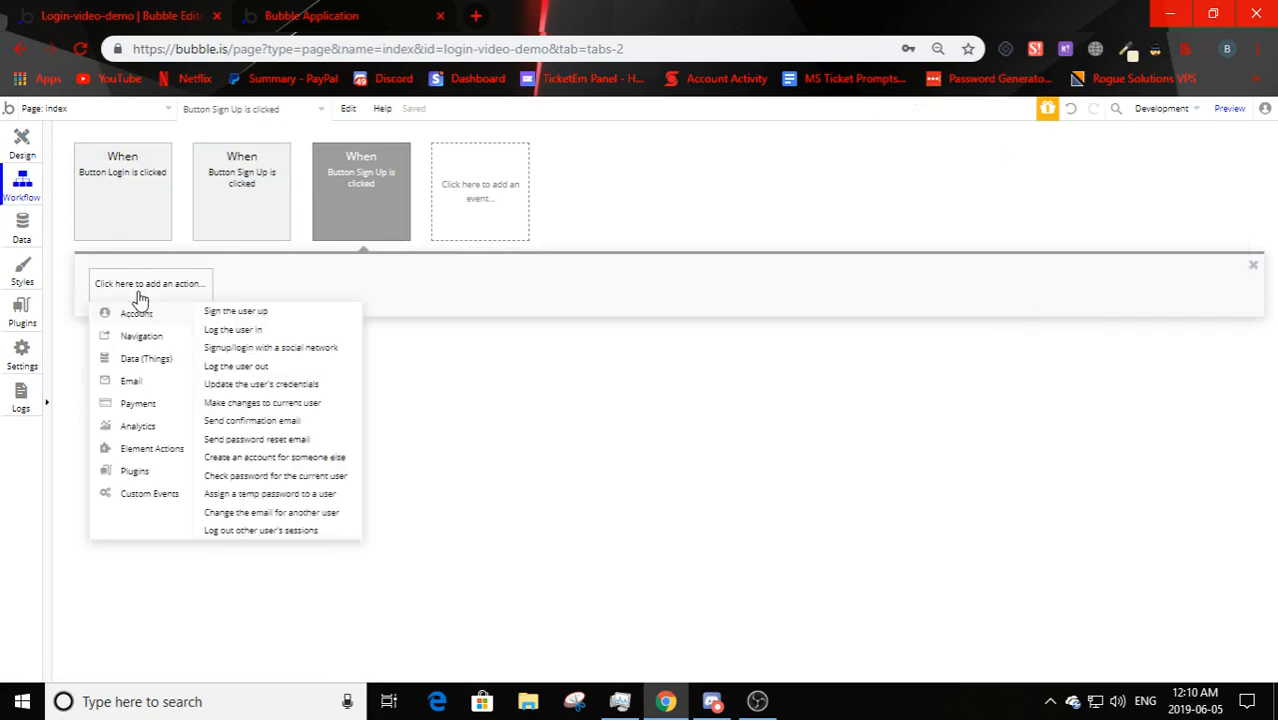
mouse_move(148, 342)
mouse_move(145, 450)
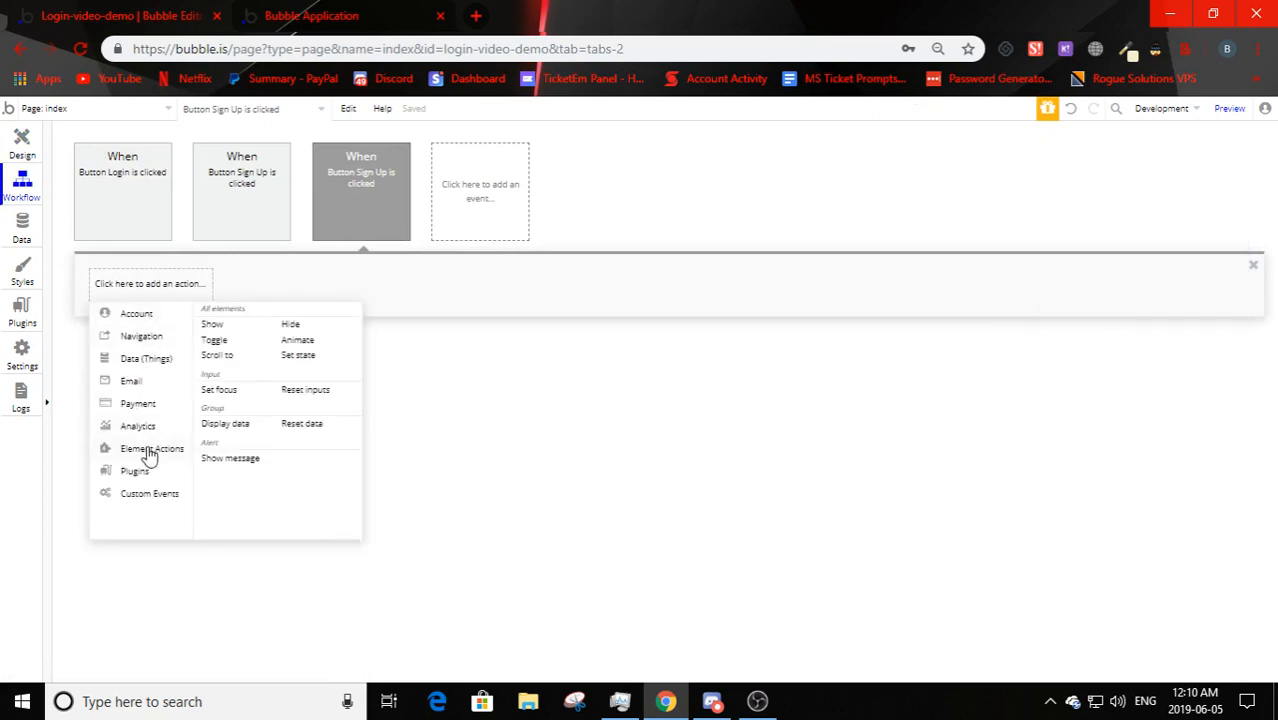
left_click(212, 325)
left_click(20, 158)
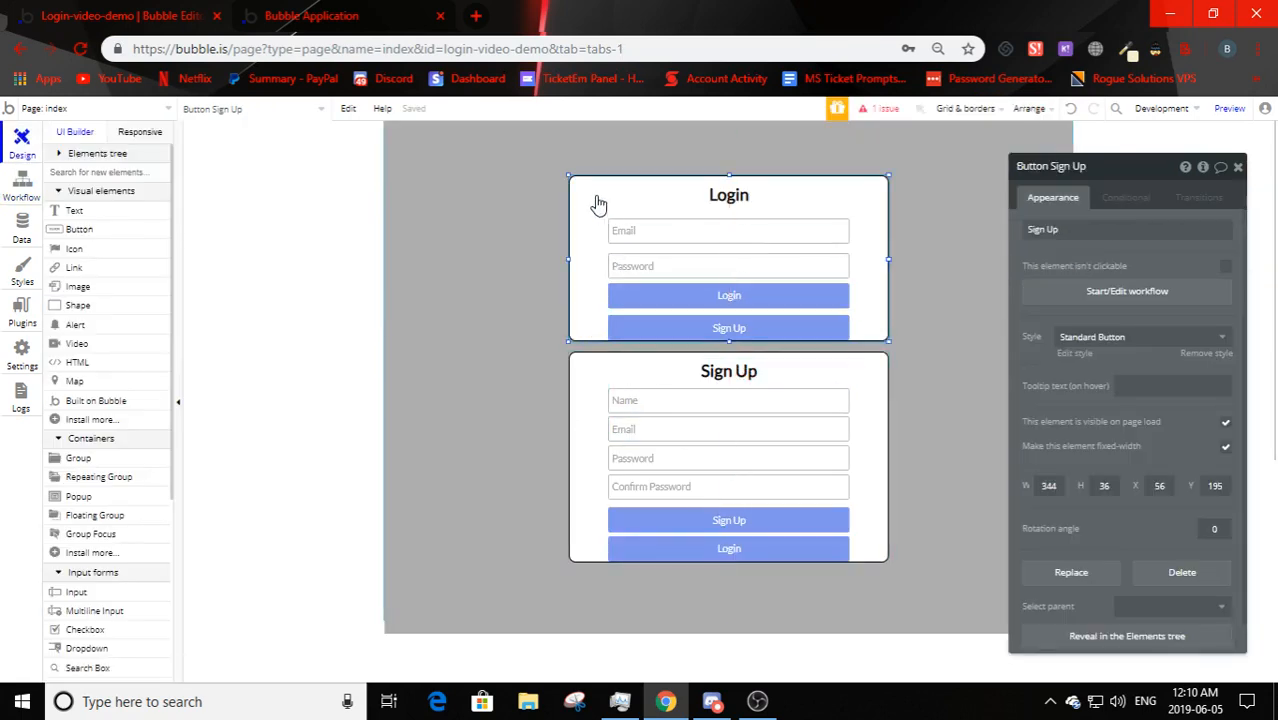
- Rename the Login box group to 'Login'
left_click(593, 206)
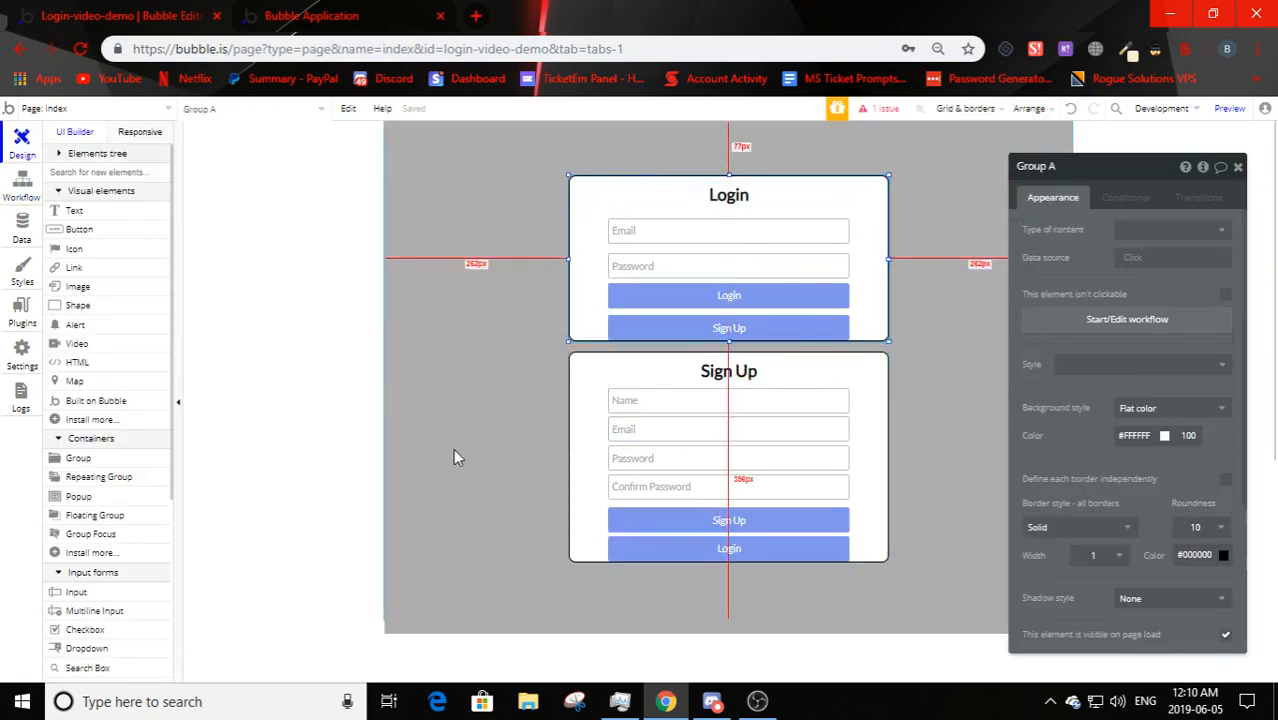
left_click_drag(1107, 177, 1108, 187)
left_click(1035, 166)
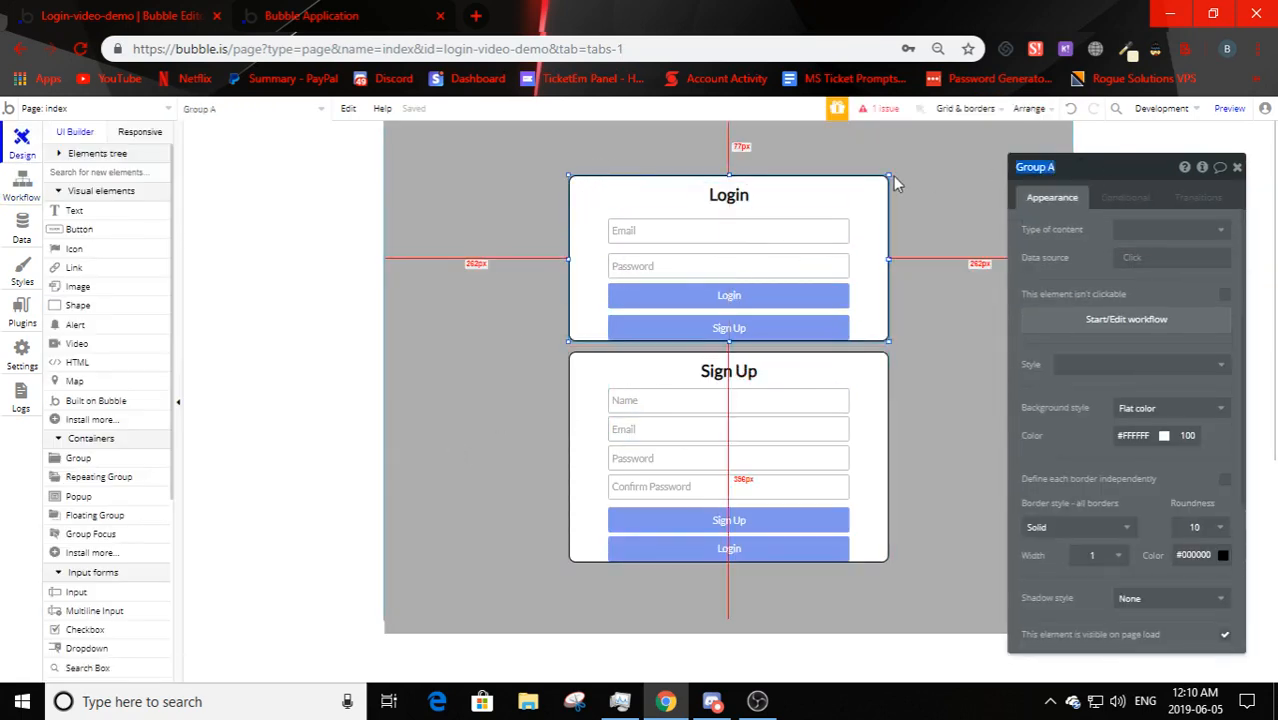
type("Login")
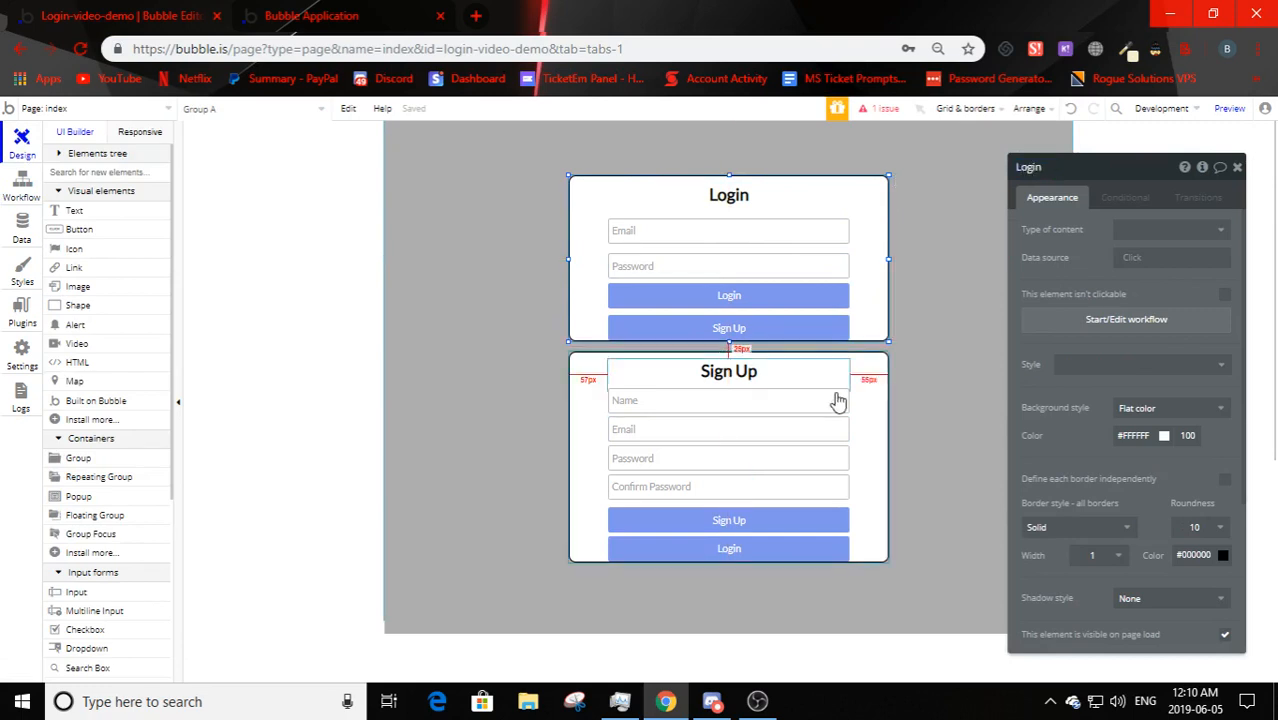
- Begin renaming the Sign Up box group to 'Sign…' and reselect the Login box's Sign Up button
left_click(886, 420)
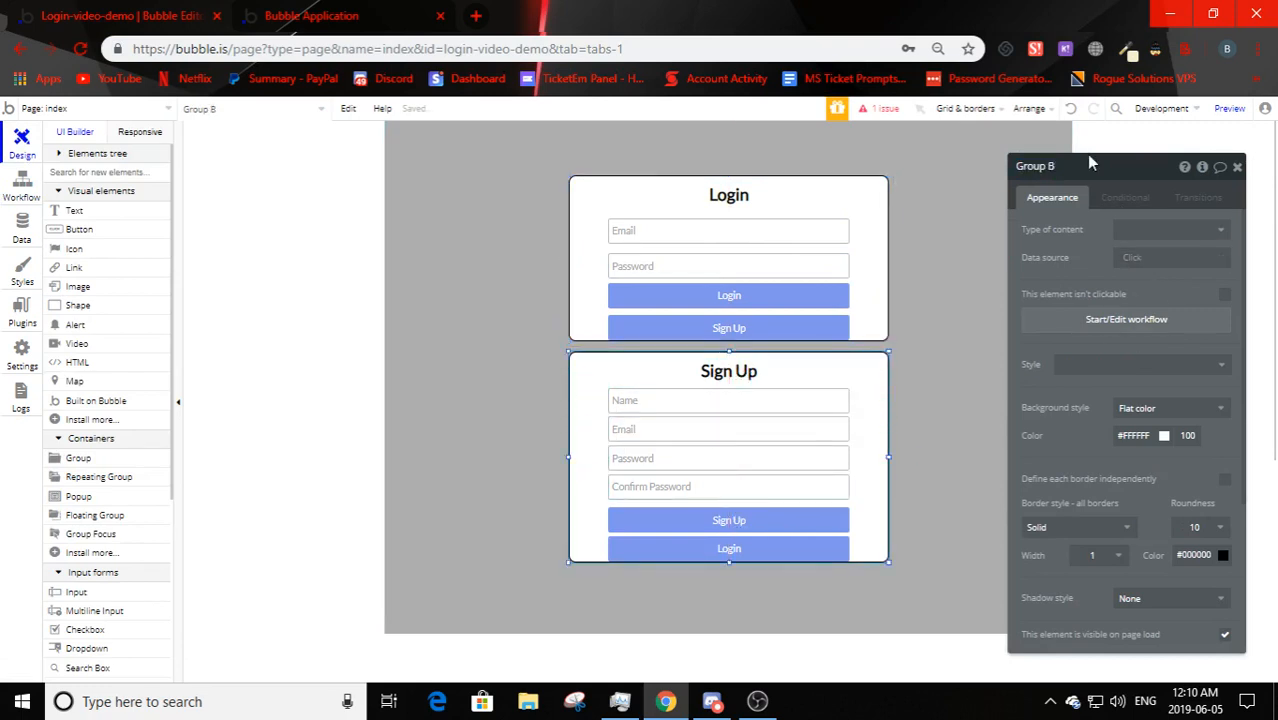
left_click(1040, 167)
type("Sign Up")
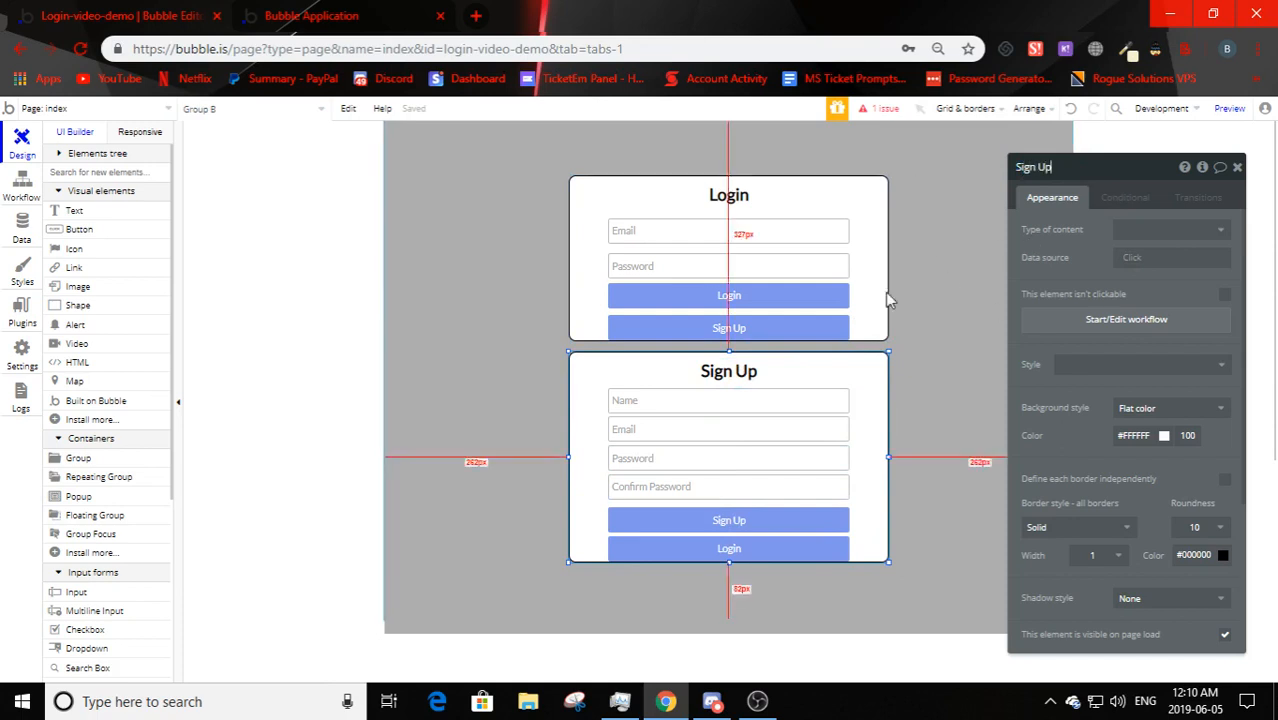
left_click(796, 330)
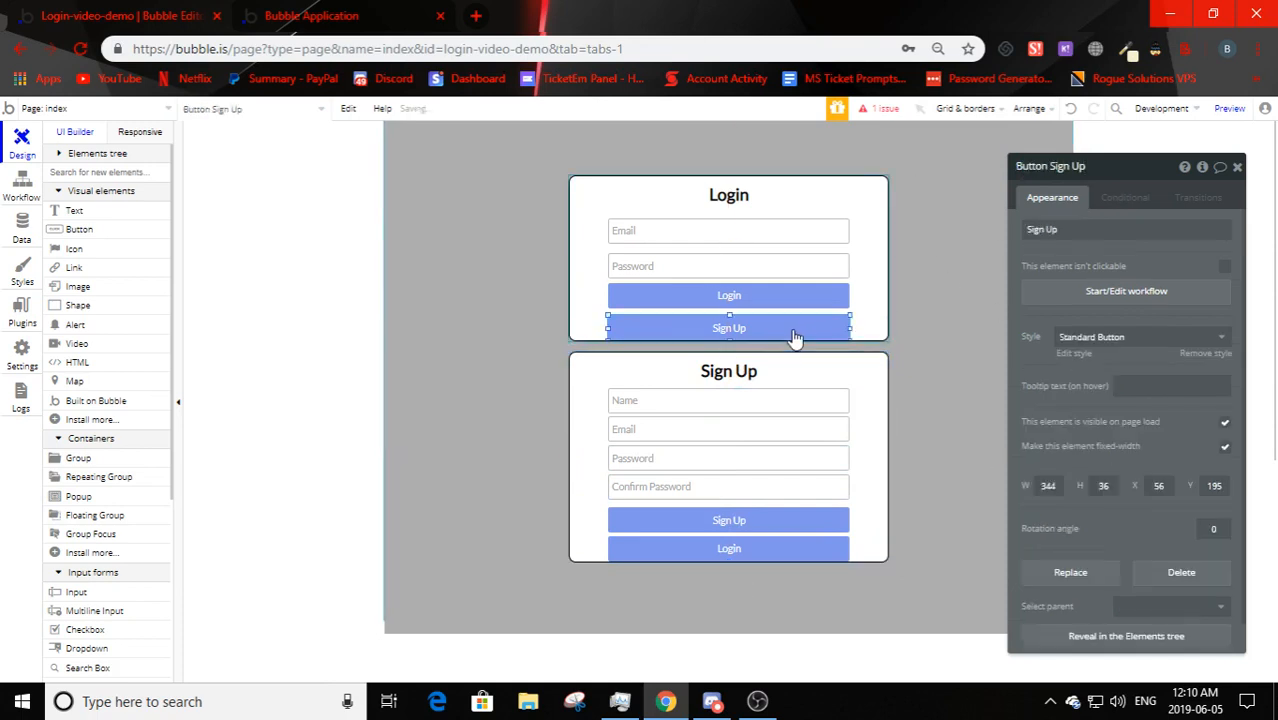
- Point the Show action at the Sign Up group and add a Hide action for the Login group
left_click(22, 182)
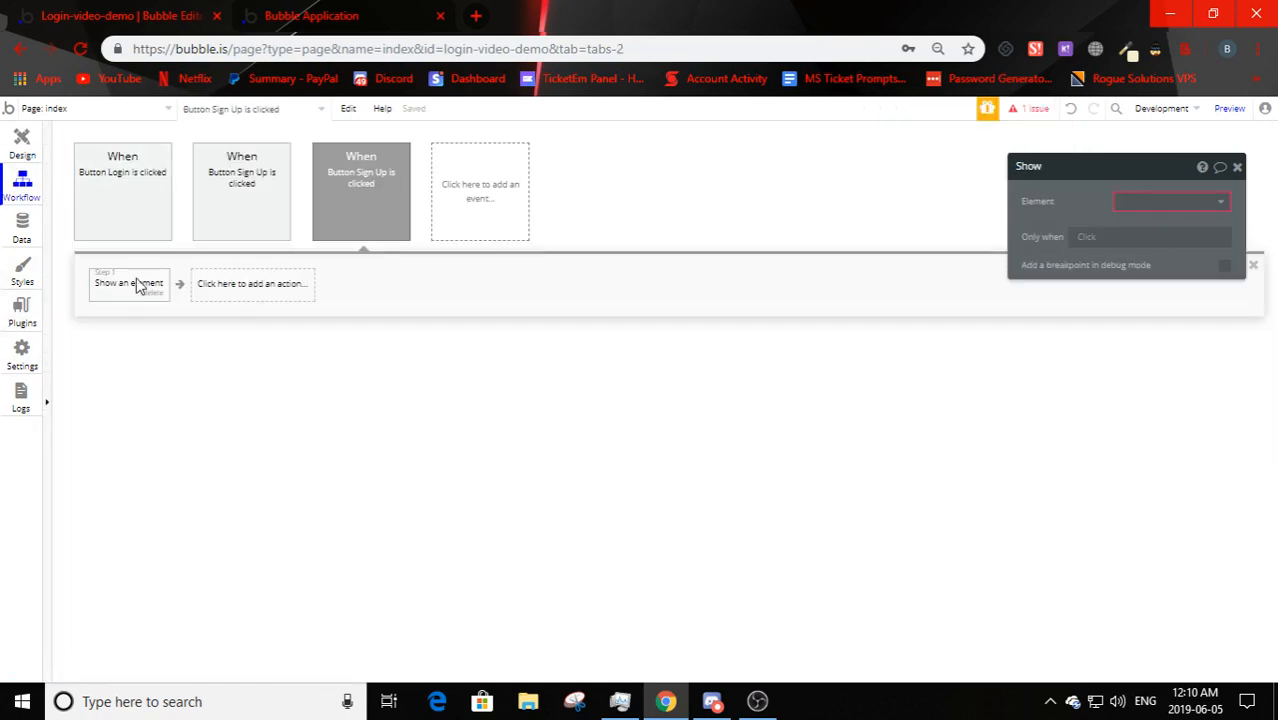
left_click(1155, 201)
left_click(1150, 246)
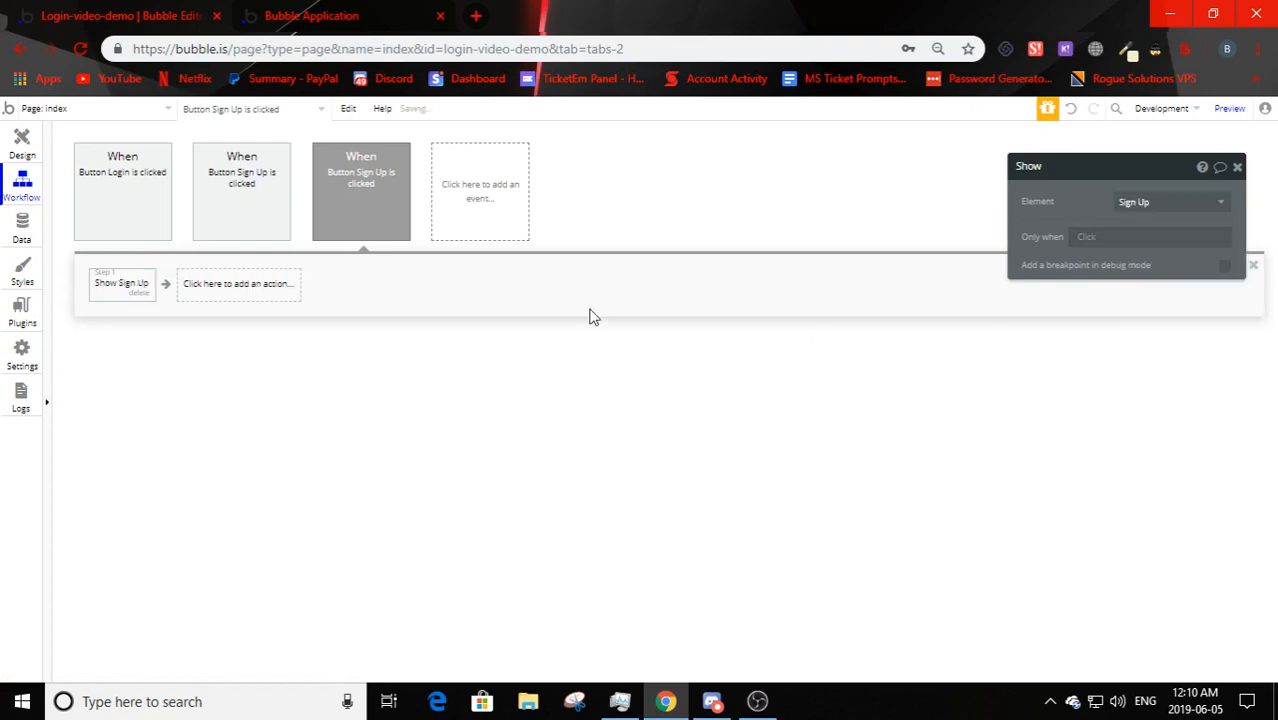
left_click(222, 284)
mouse_move(222, 490)
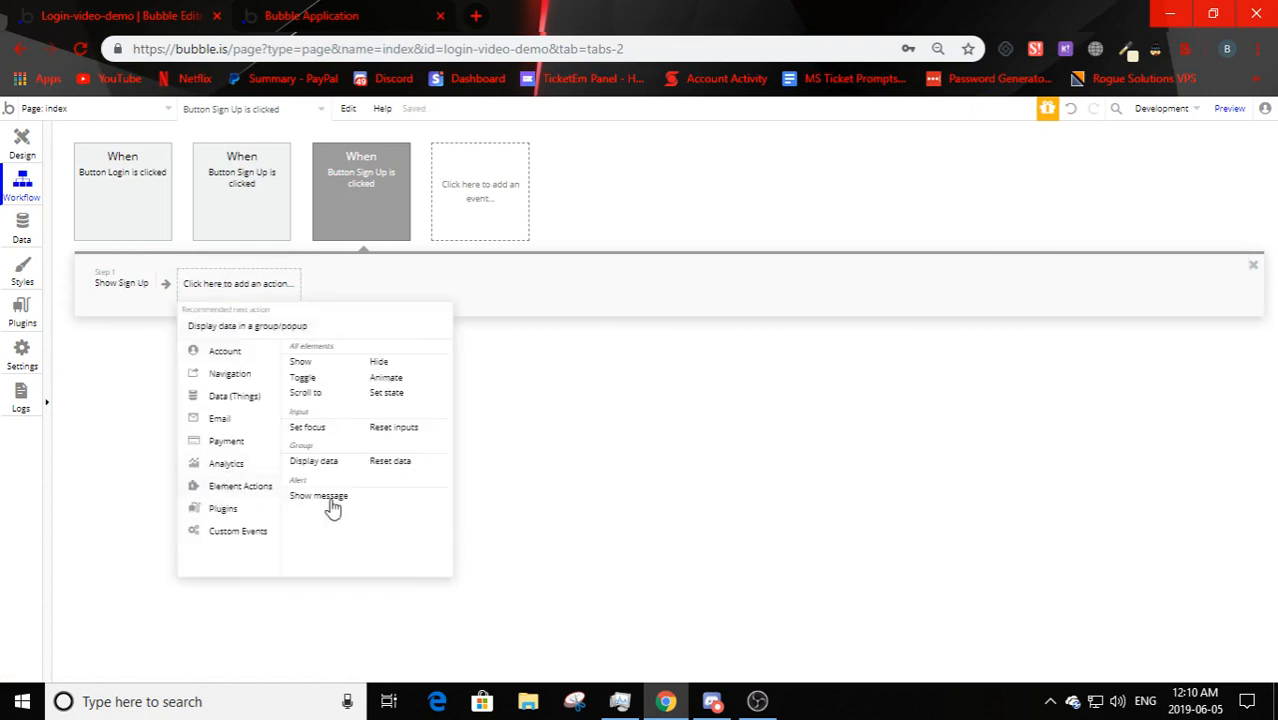
left_click(380, 366)
left_click(1152, 202)
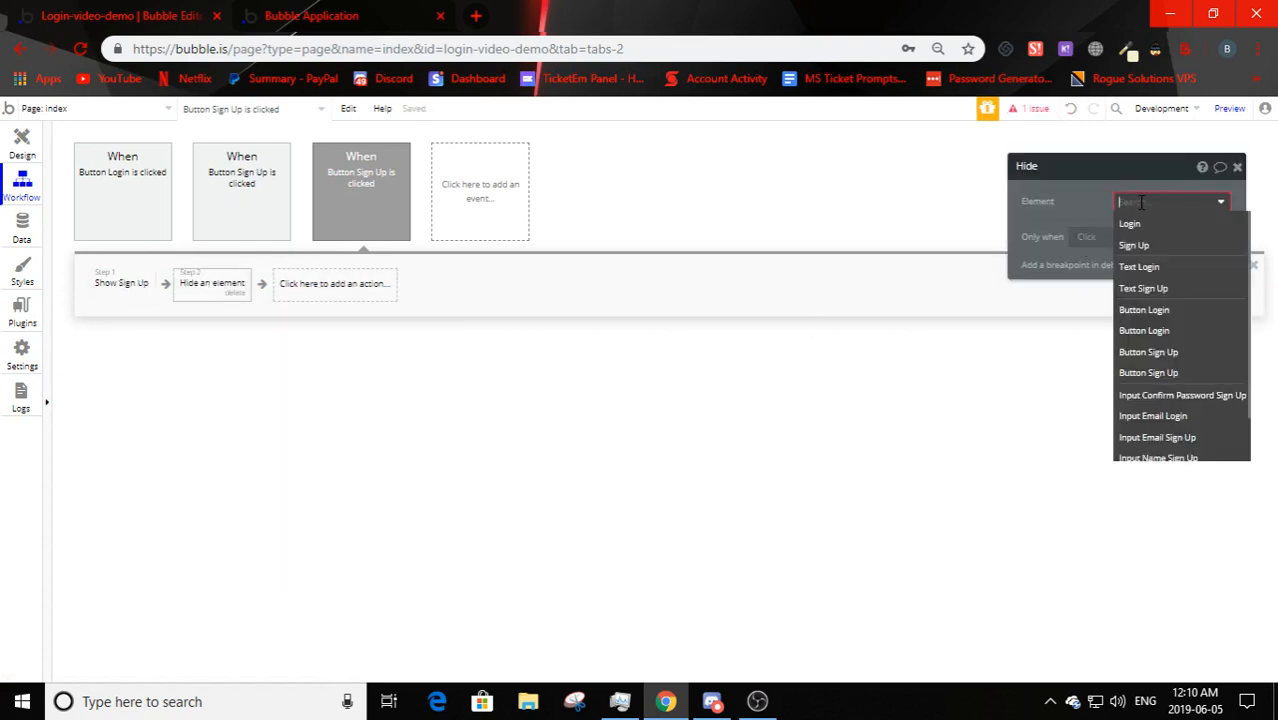
left_click(1140, 222)
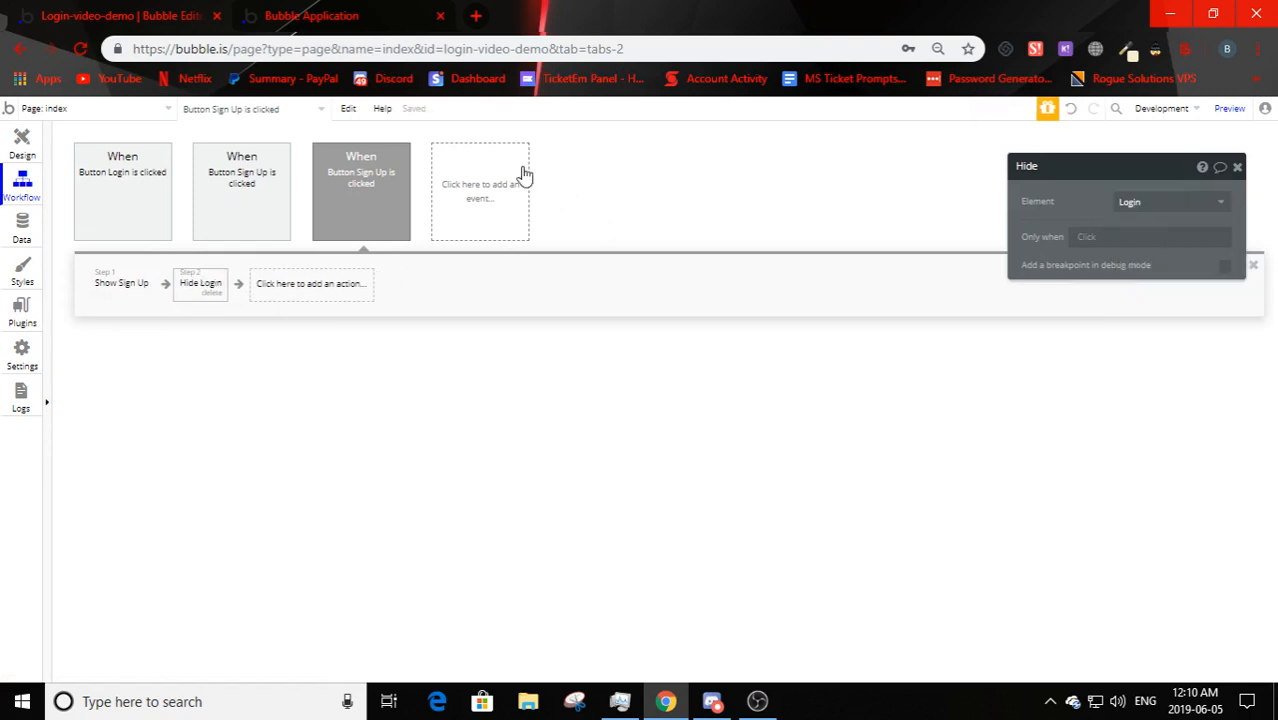
left_click(24, 148)
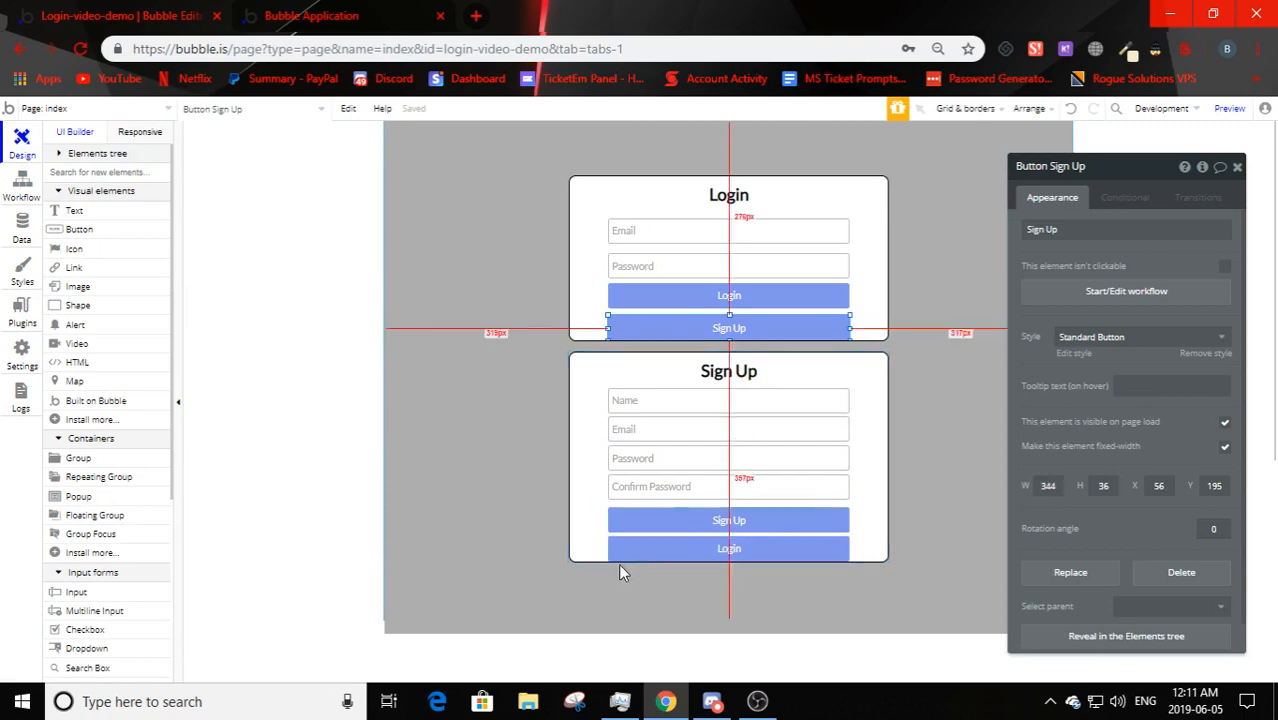
- Give the Sign Up group's Login button a click workflow that shows the Login group
left_click(687, 553)
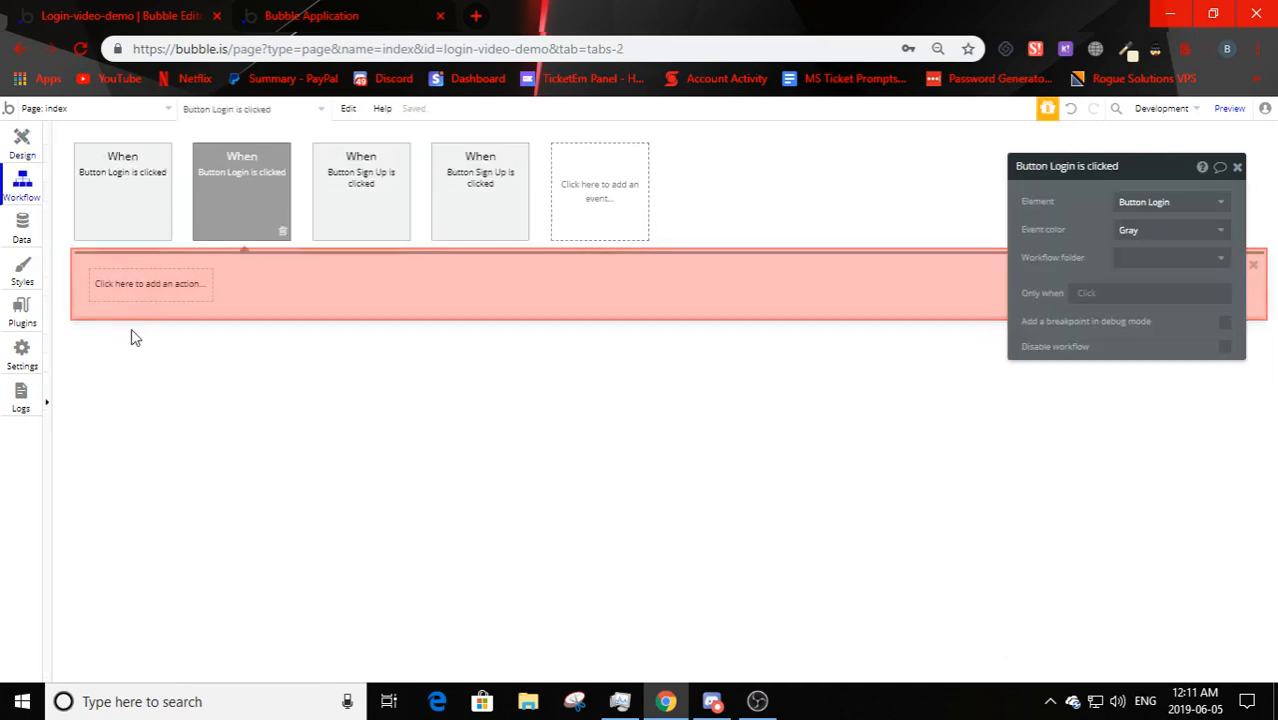
left_click(150, 284)
mouse_move(147, 455)
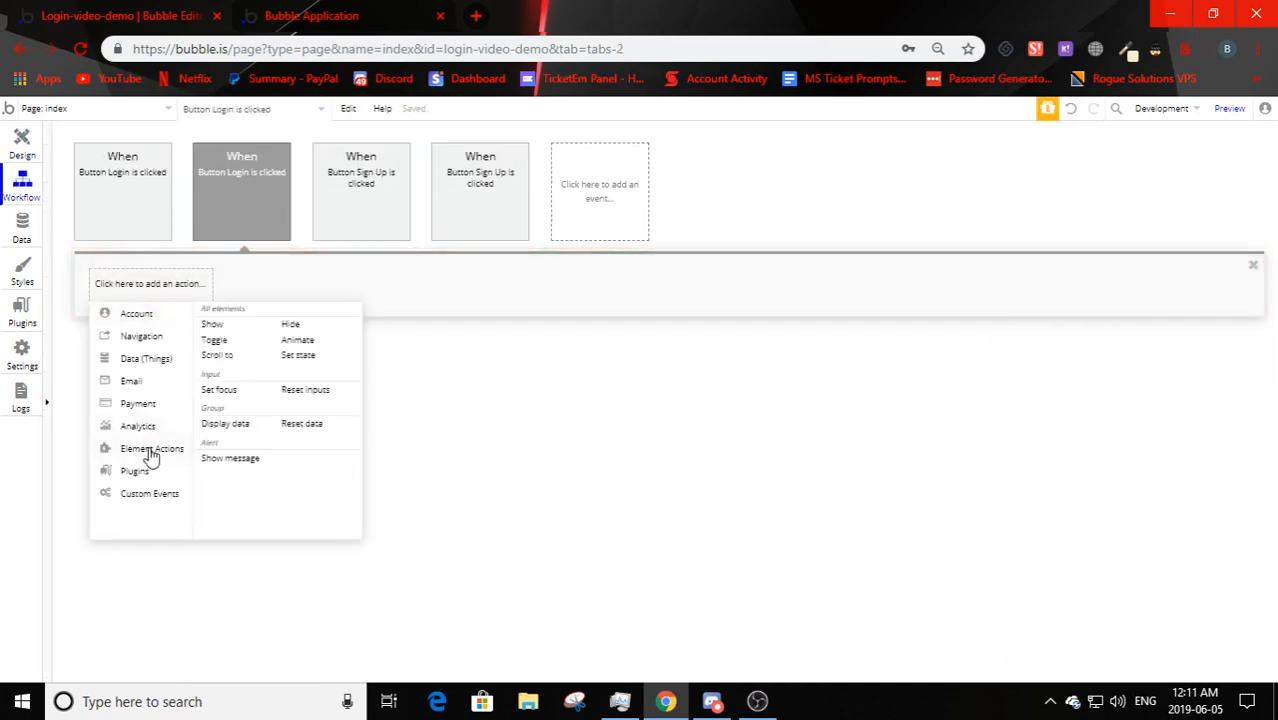
left_click(218, 327)
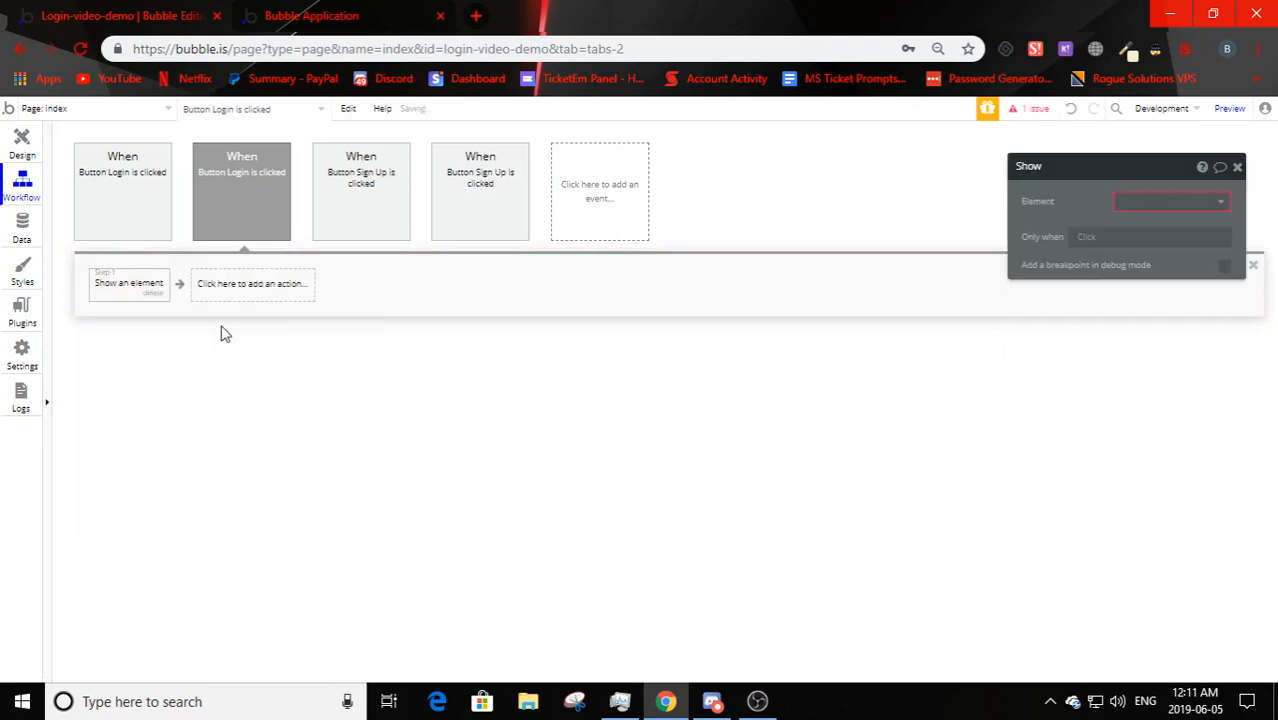
left_click(1195, 205)
left_click(1150, 226)
- Add a second action to that workflow hiding the Sign Up group
left_click(232, 285)
mouse_move(214, 489)
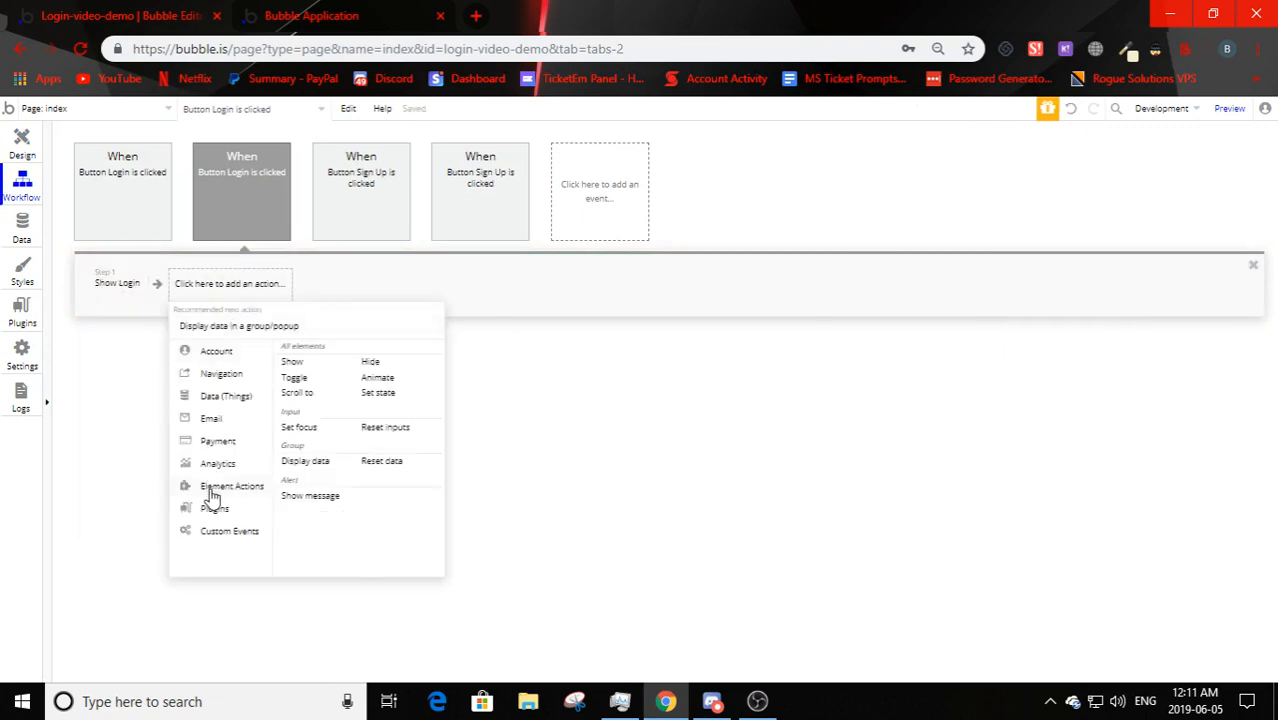
left_click(374, 361)
left_click(1114, 203)
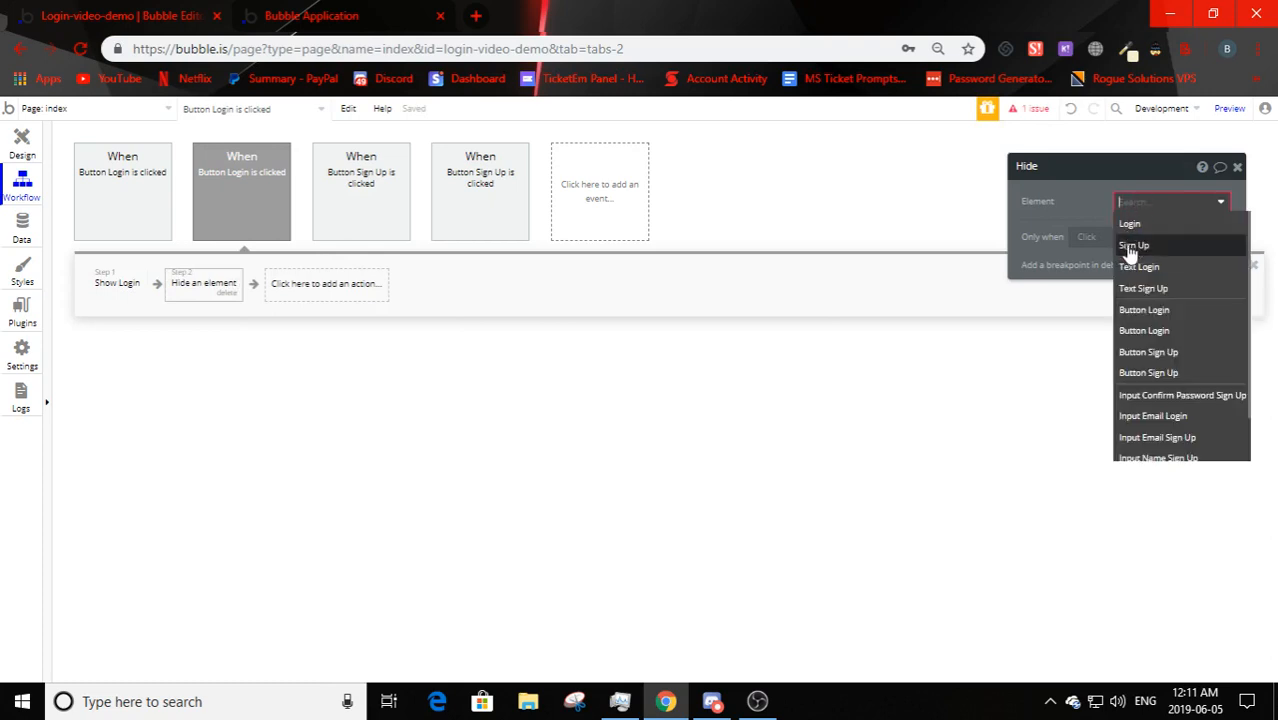
left_click(1133, 247)
left_click(22, 148)
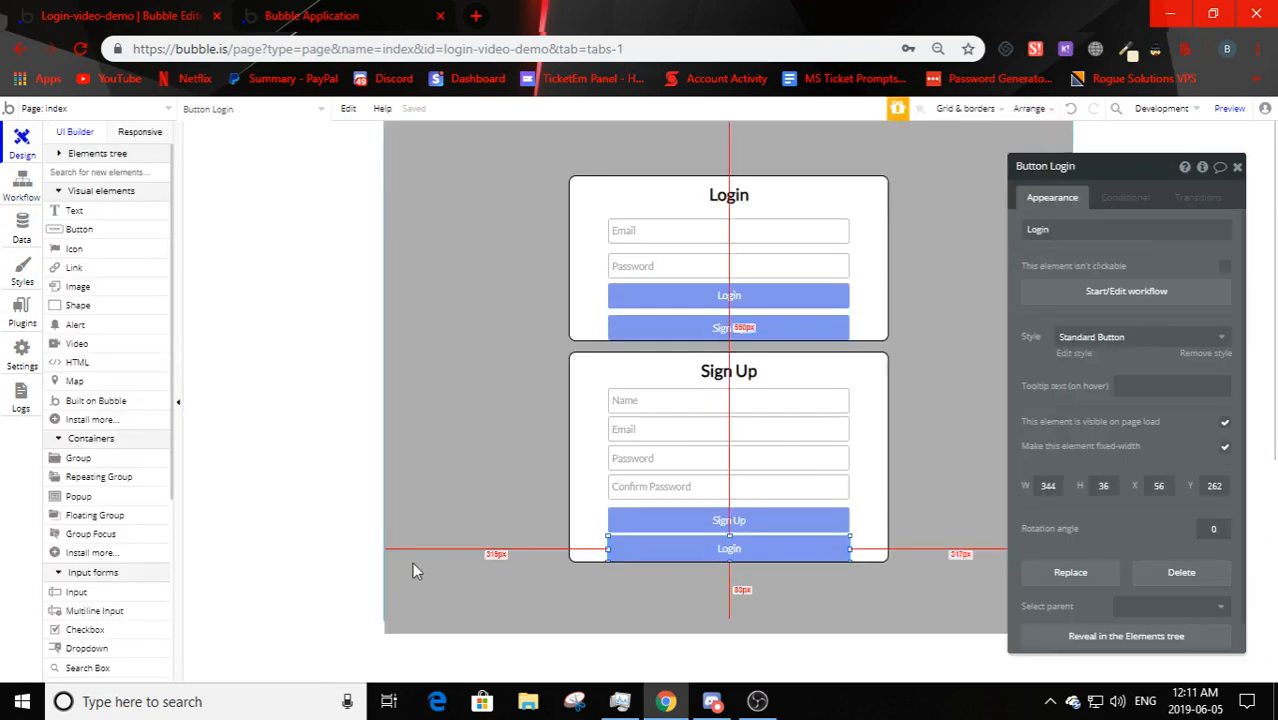
- Drag the Sign Up group onto the Login group's spot and untick 'This element is visible on page load'
left_click_drag(558, 472, 571, 322)
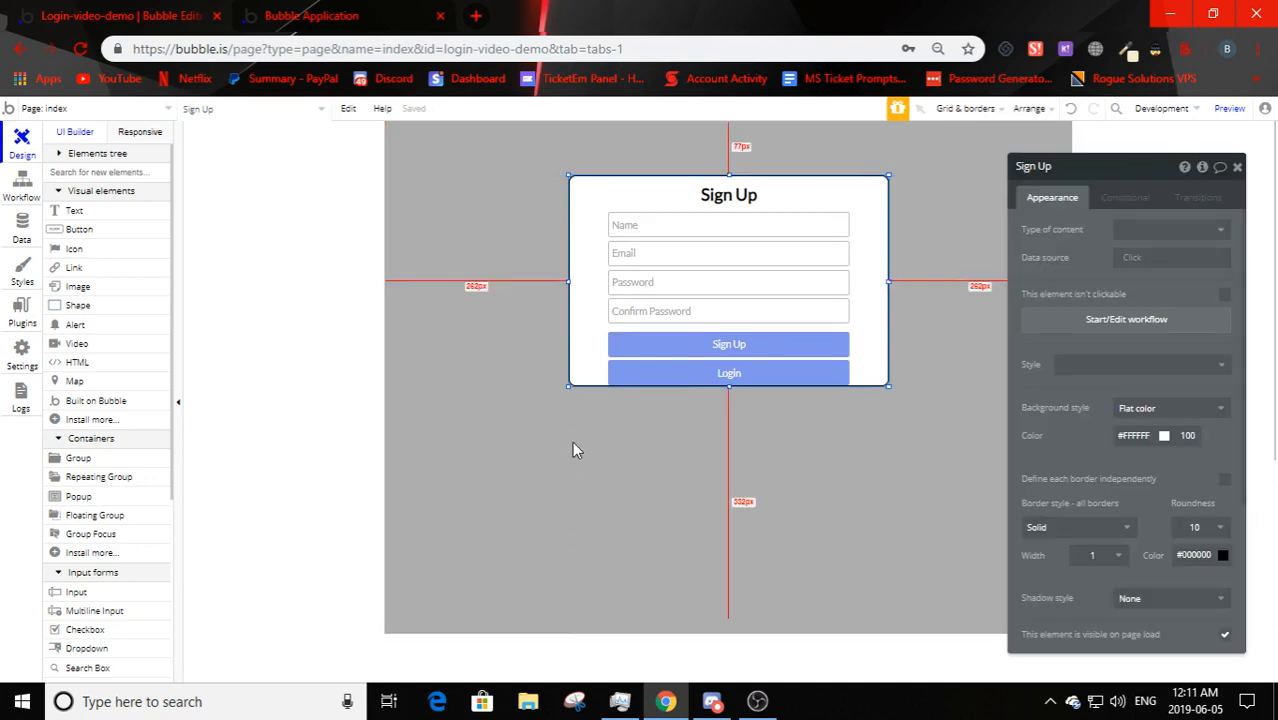
left_click(552, 372)
left_click(579, 368)
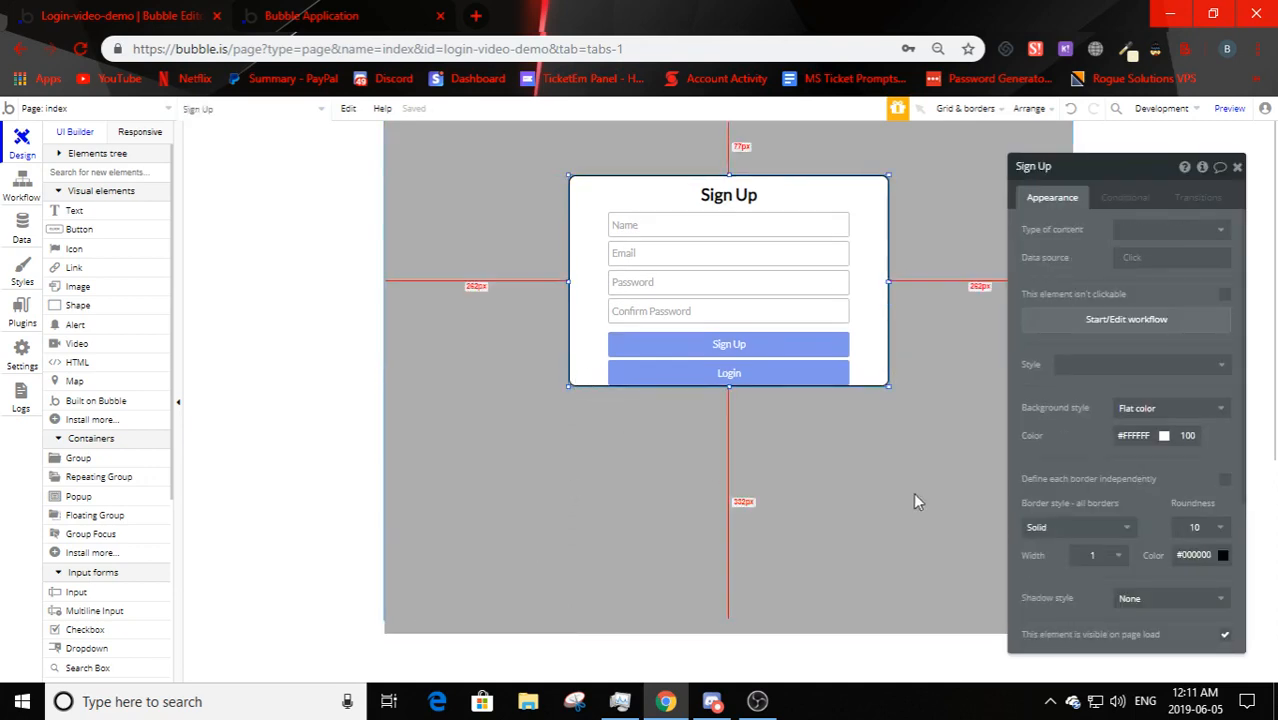
scroll(1150, 480, "down", 2)
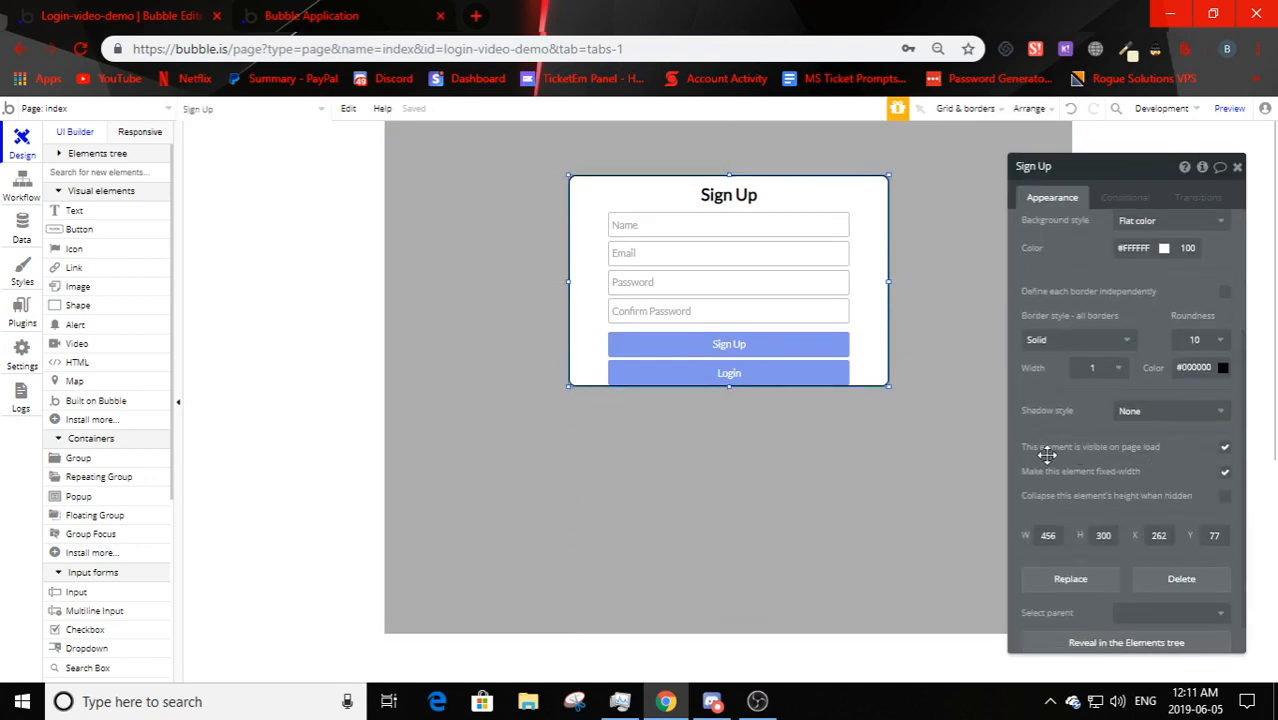
scroll(1045, 455, "up", 2)
scroll(1163, 446, "down", 2)
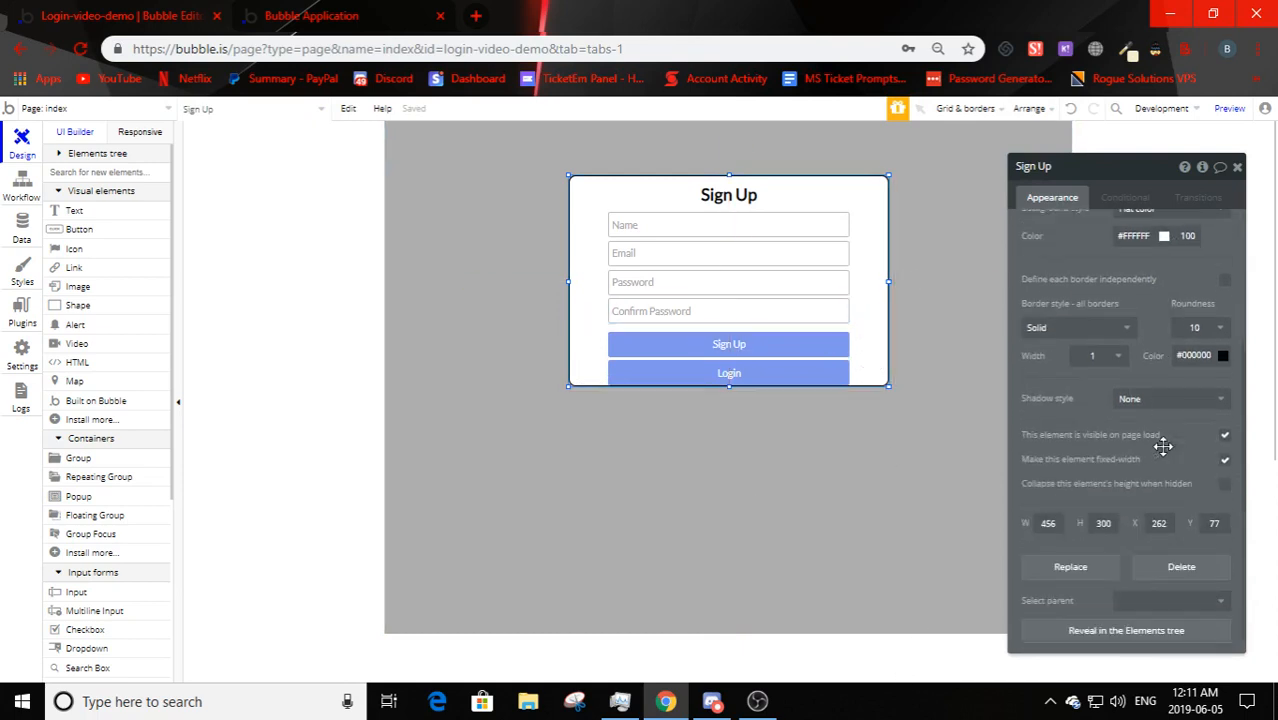
scroll(1163, 446, "down", 1)
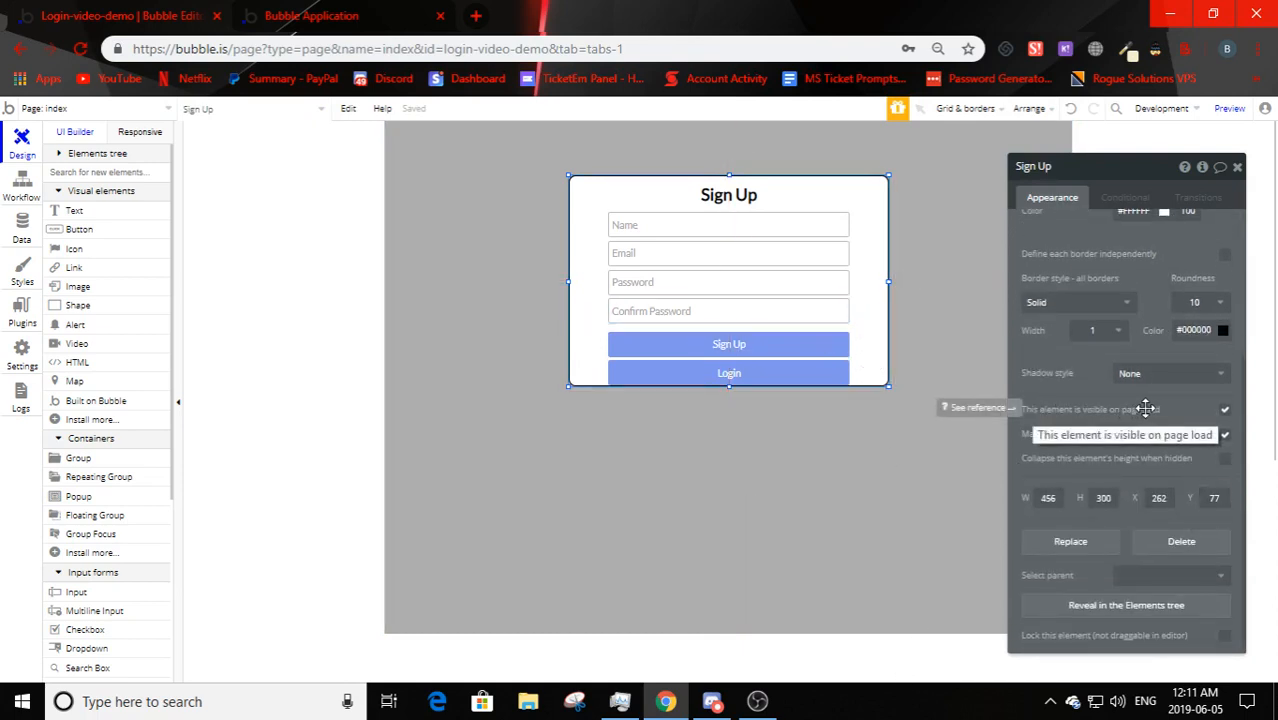
left_click(1227, 410)
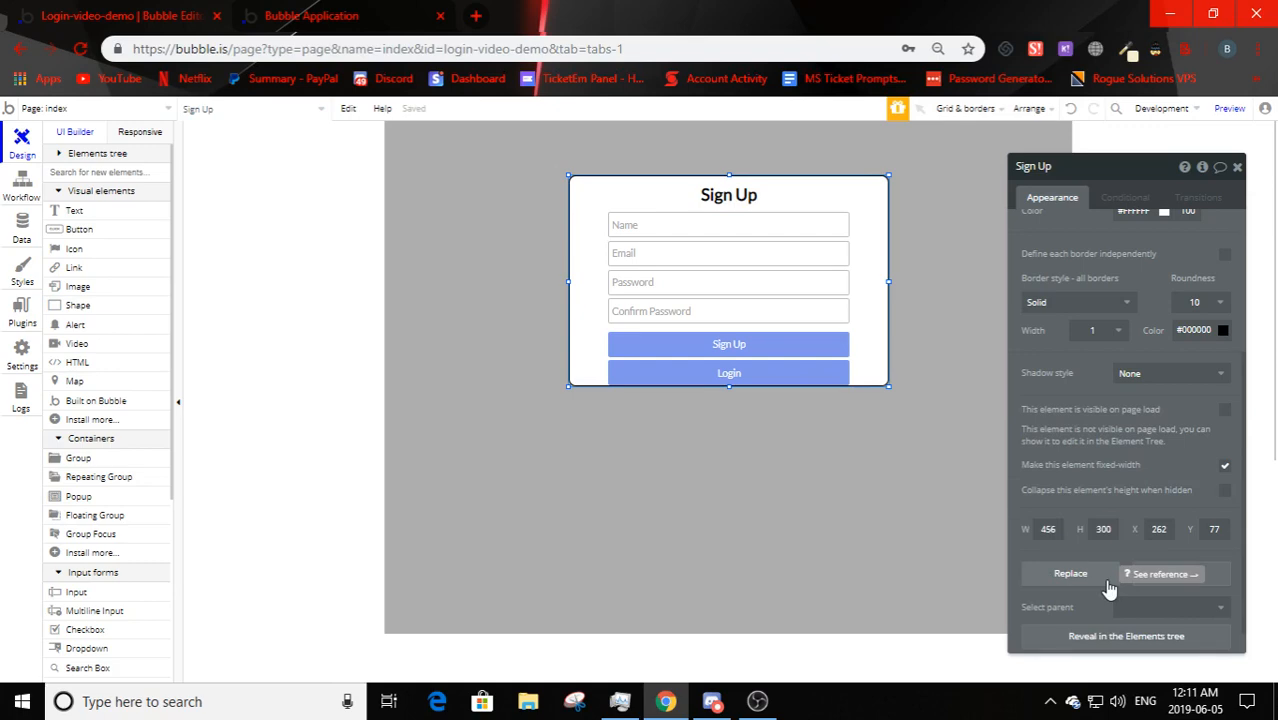
- Reload the running app's tab to load the latest version
left_click(311, 15)
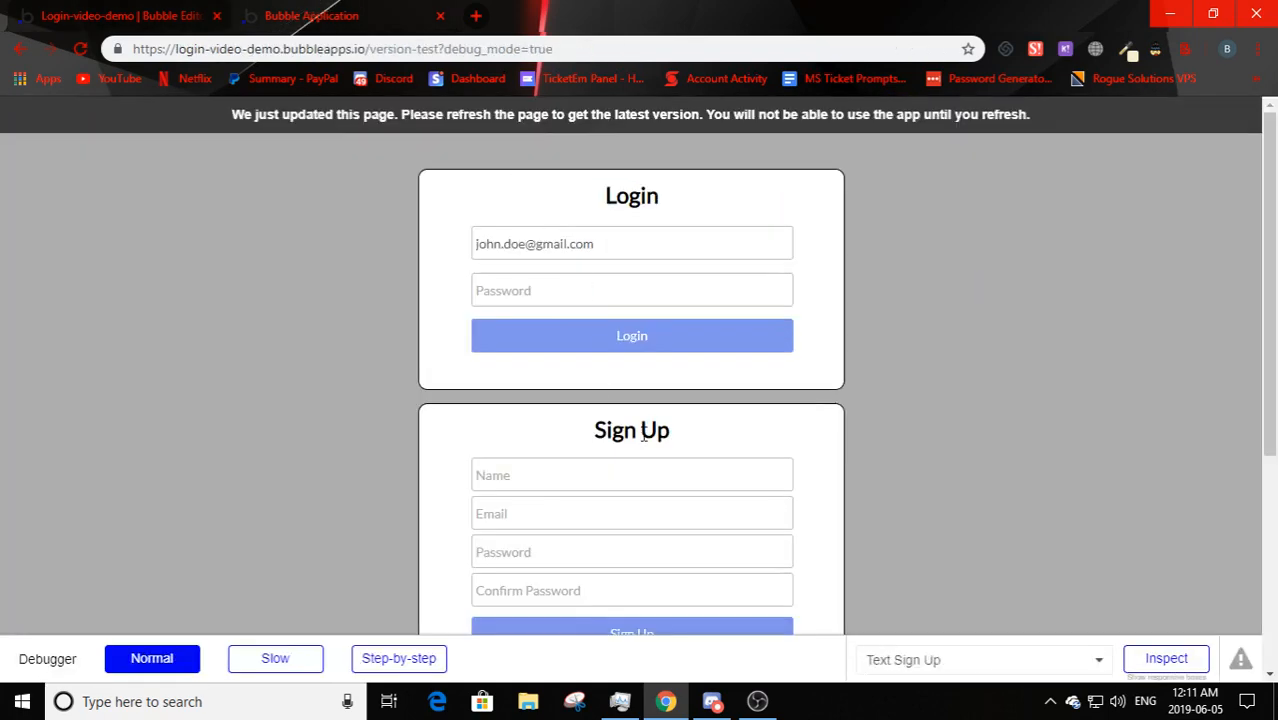
scroll(641, 424, "down", 1)
key("F5")
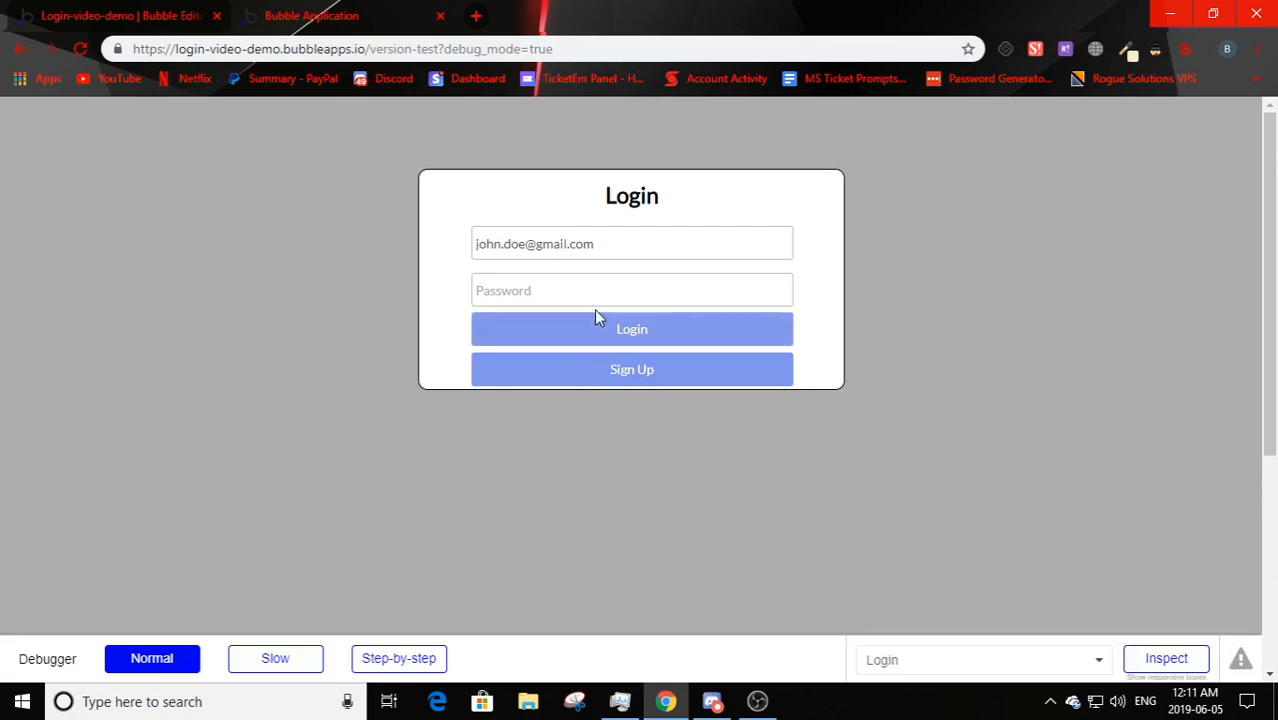
scroll(655, 412, "down", 1)
scroll(580, 460, "up", 1)
- Toggle repeatedly between the Sign Up and Login forms using their switch buttons
left_click(613, 381)
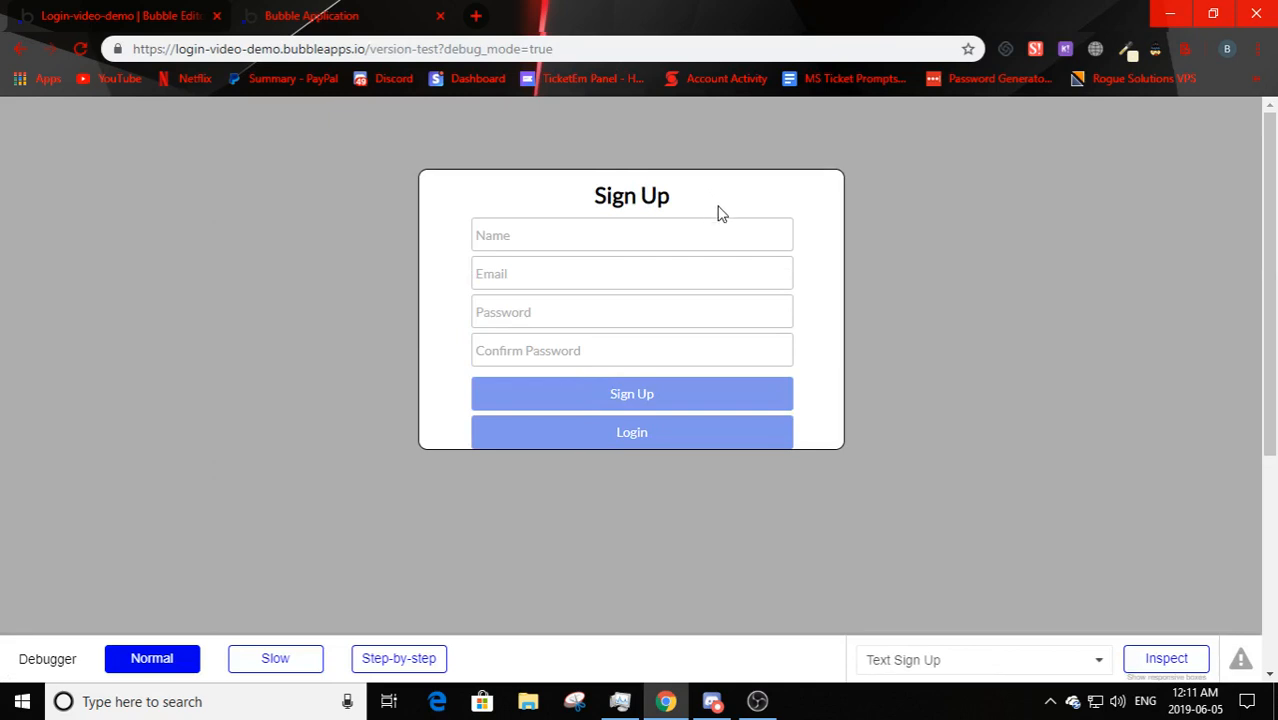
left_click(634, 442)
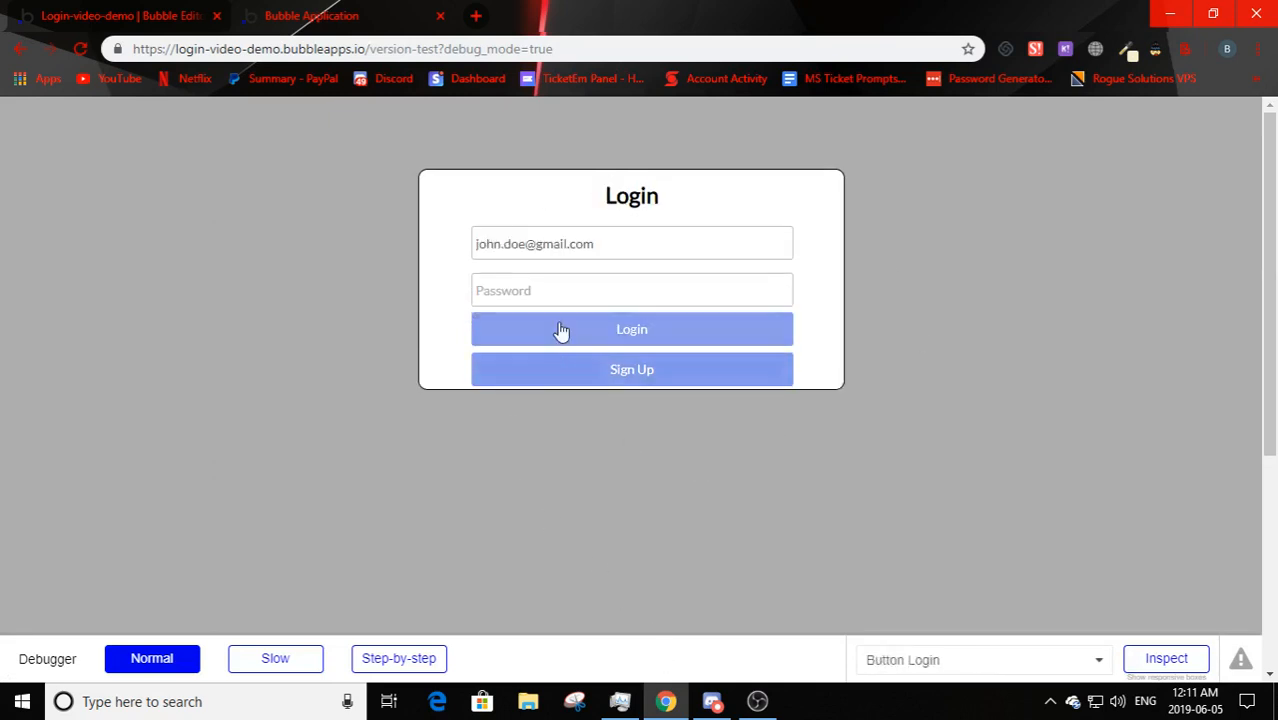
left_click(660, 390)
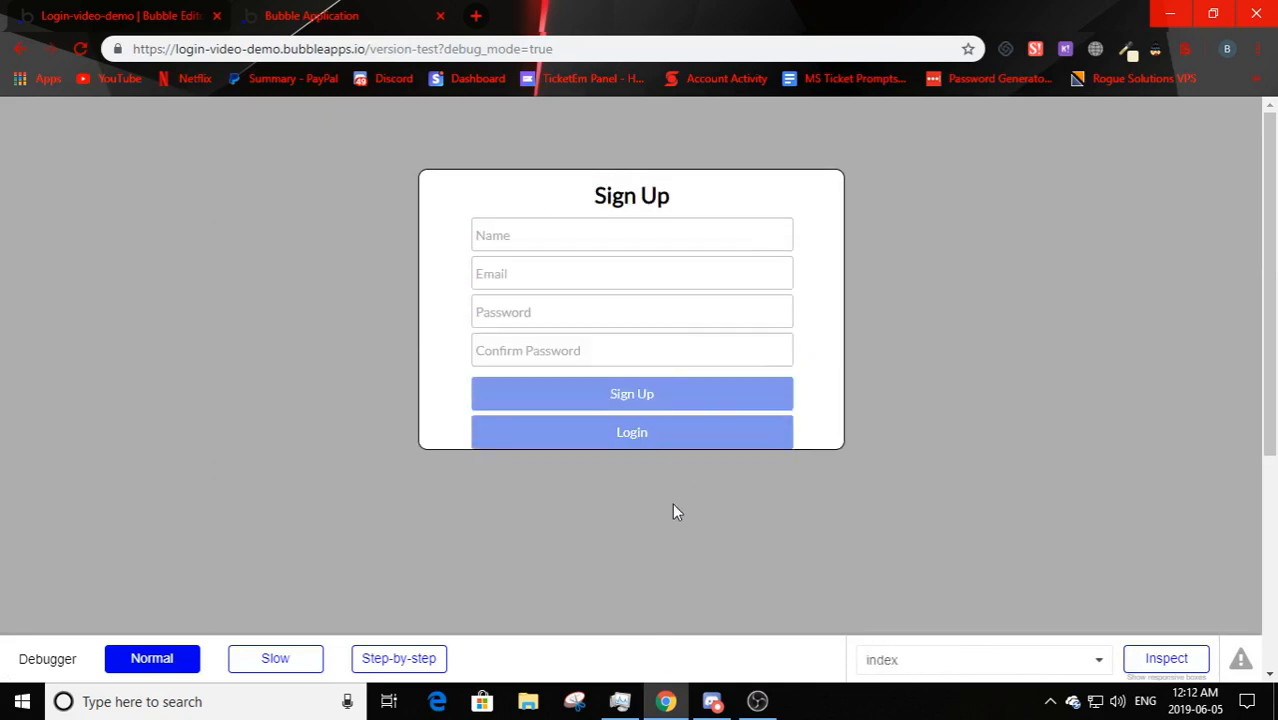
left_click(653, 445)
left_click(621, 384)
left_click(605, 448)
left_click(622, 370)
left_click(654, 428)
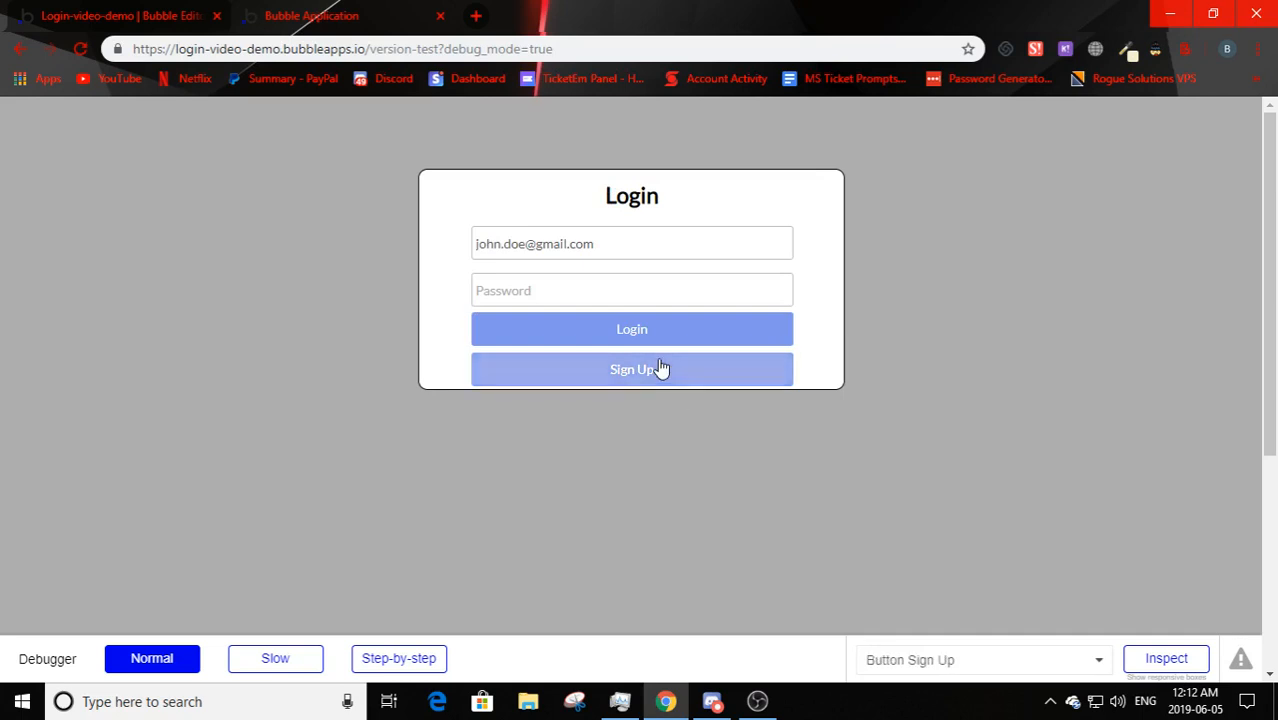
left_click(662, 370)
left_click(685, 441)
left_click(672, 375)
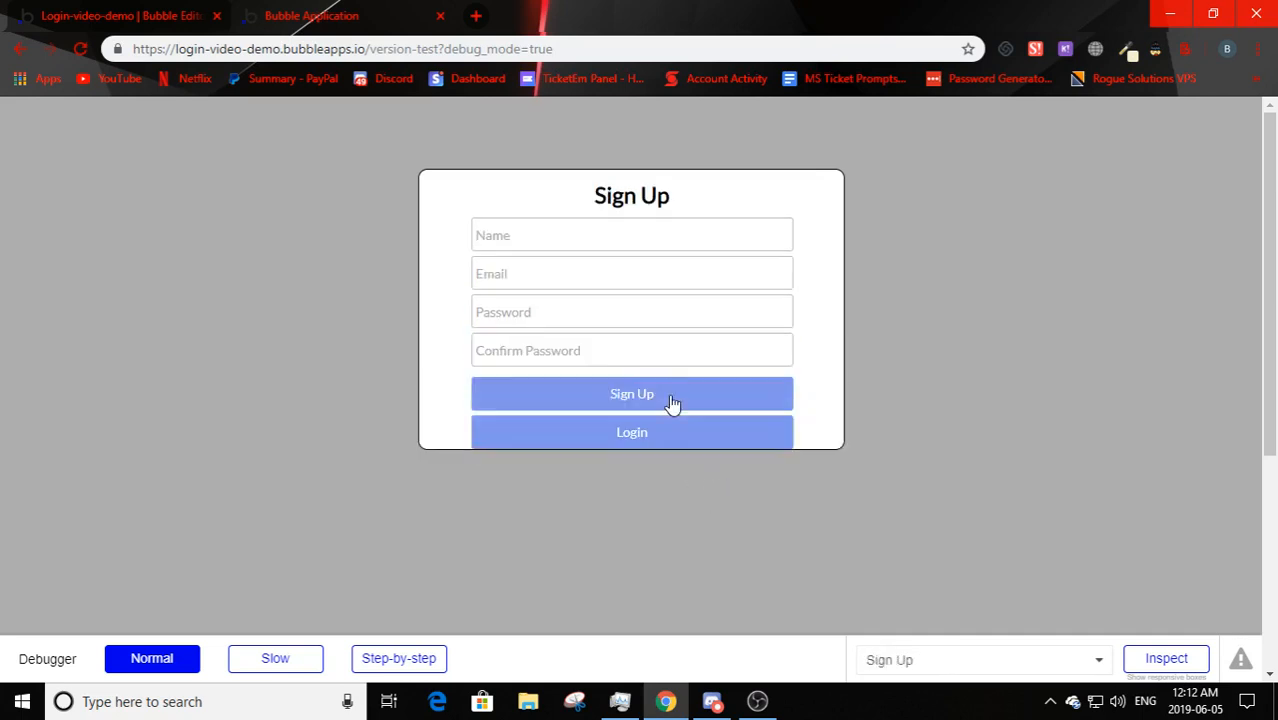
left_click(679, 436)
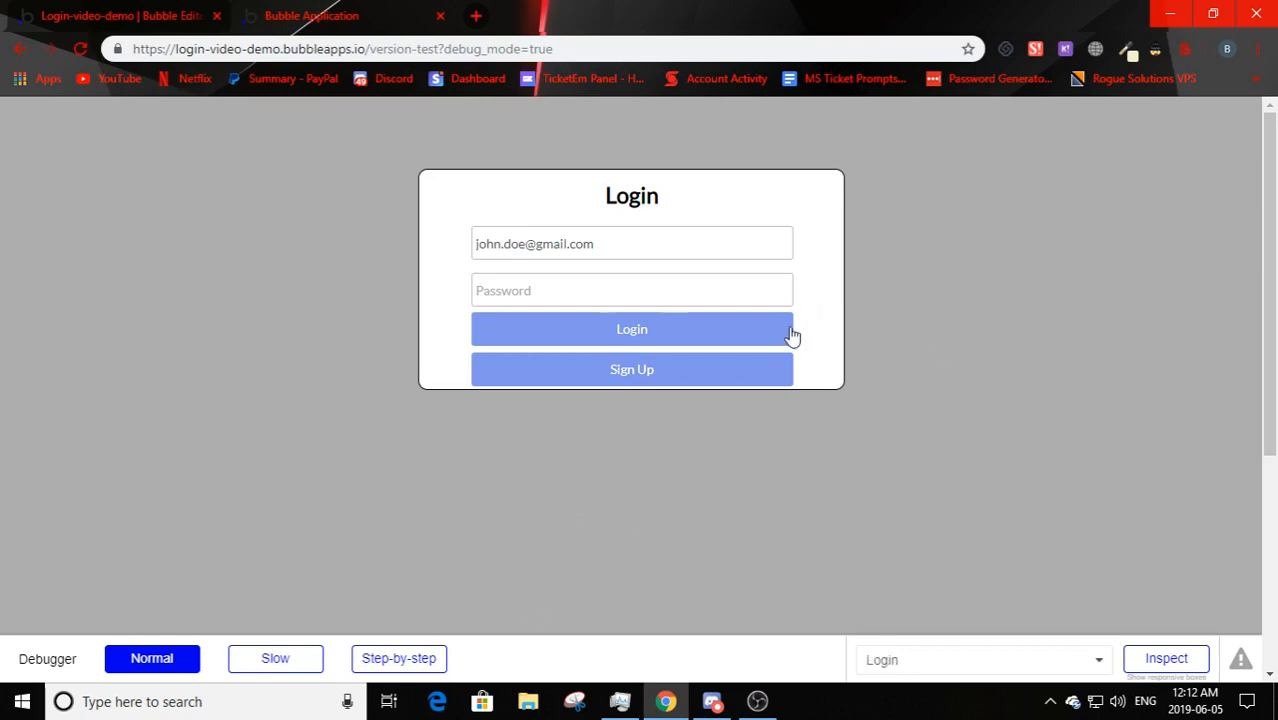
- Test the toggle once more after clearing the password suggestions, then select the address bar
left_click(542, 294)
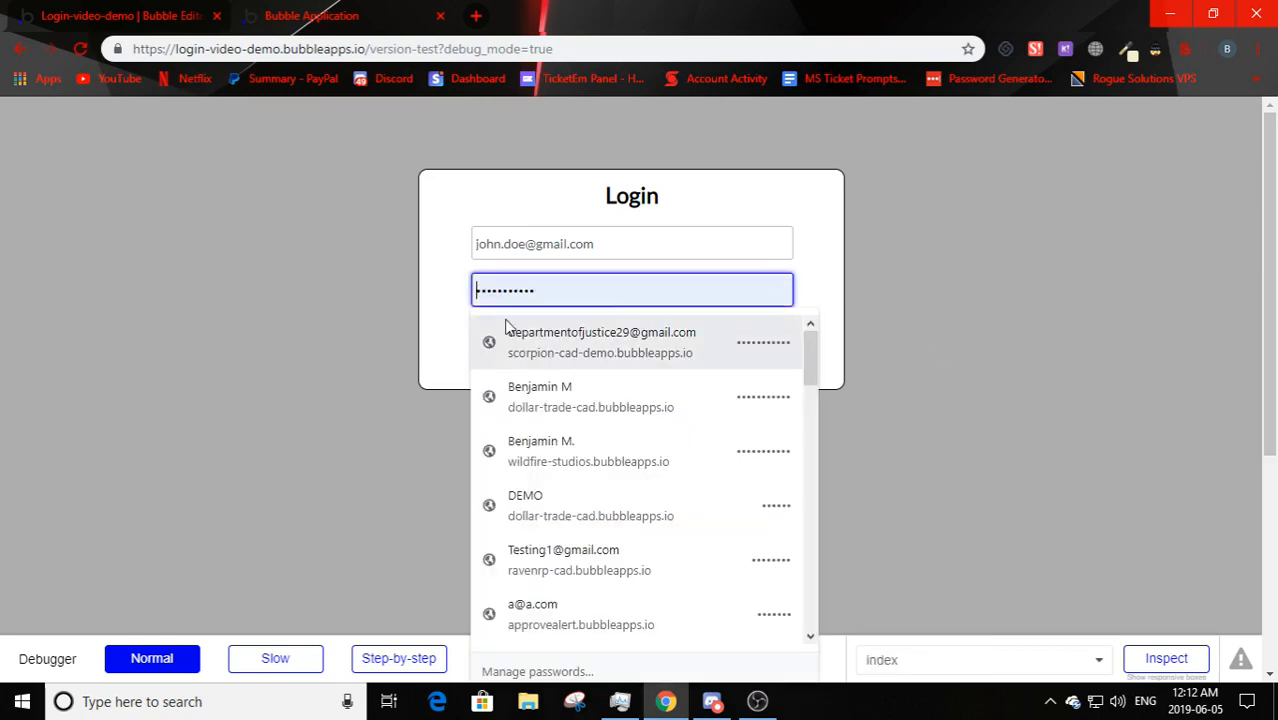
left_click(538, 347)
left_click(567, 370)
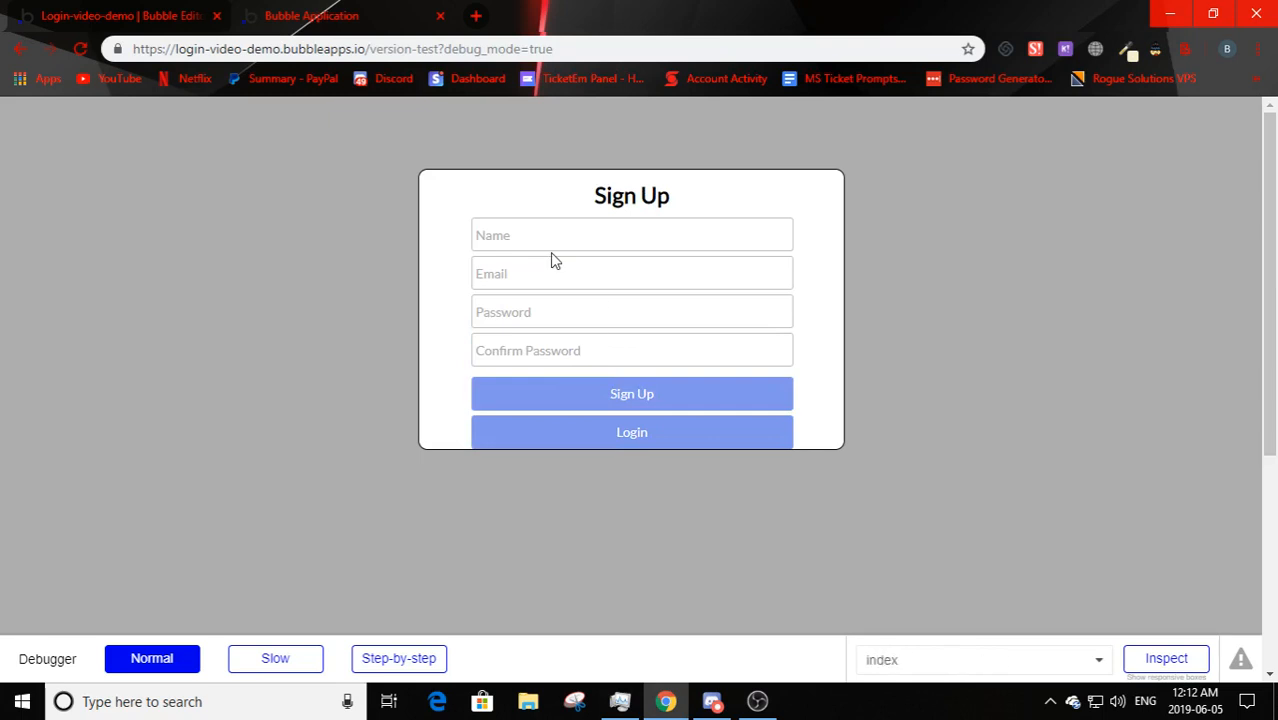
left_click(602, 430)
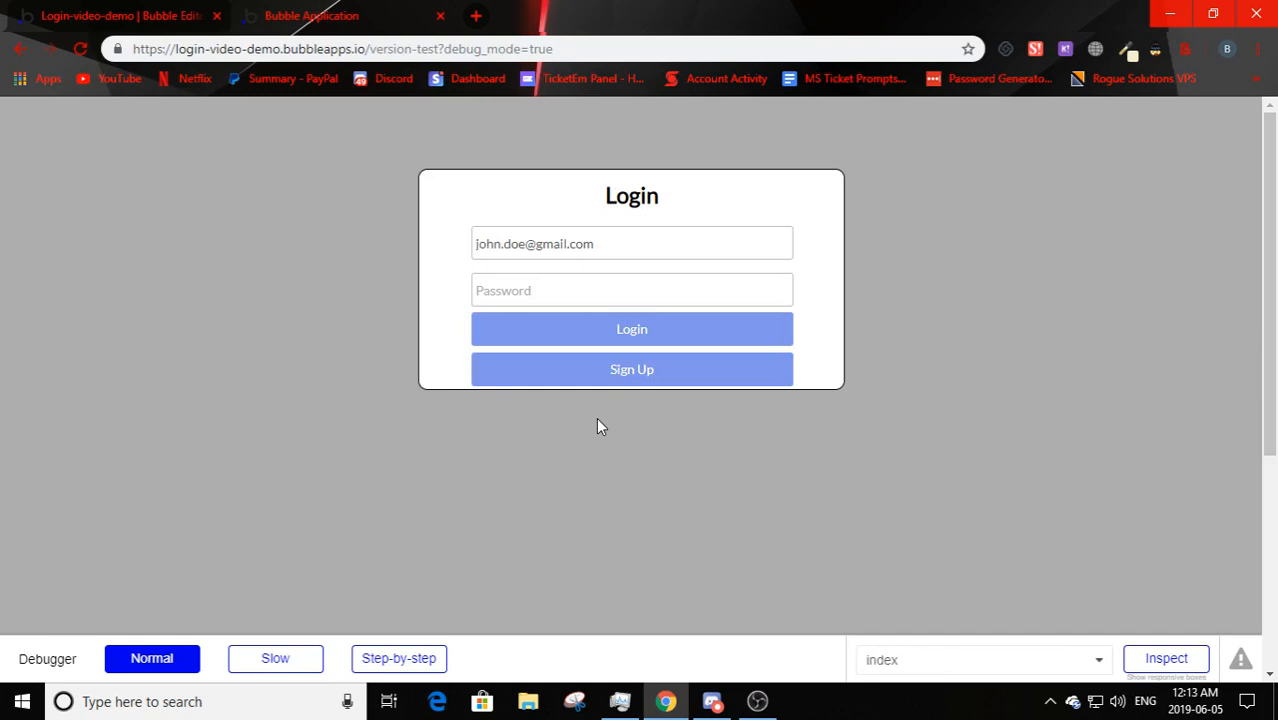
left_click(240, 55)
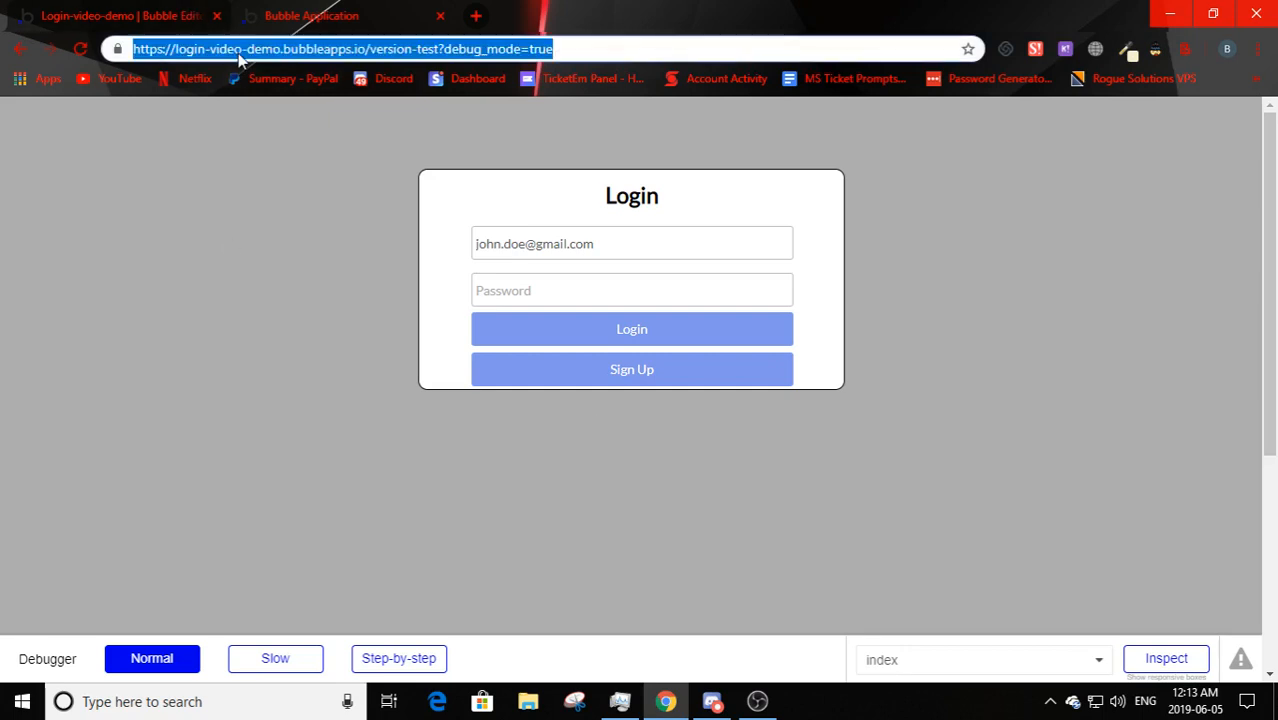
- Open the Cosmic CAD site, go to its Login/Signup page and switch to the Sign Up form
type("c")
key("Return")
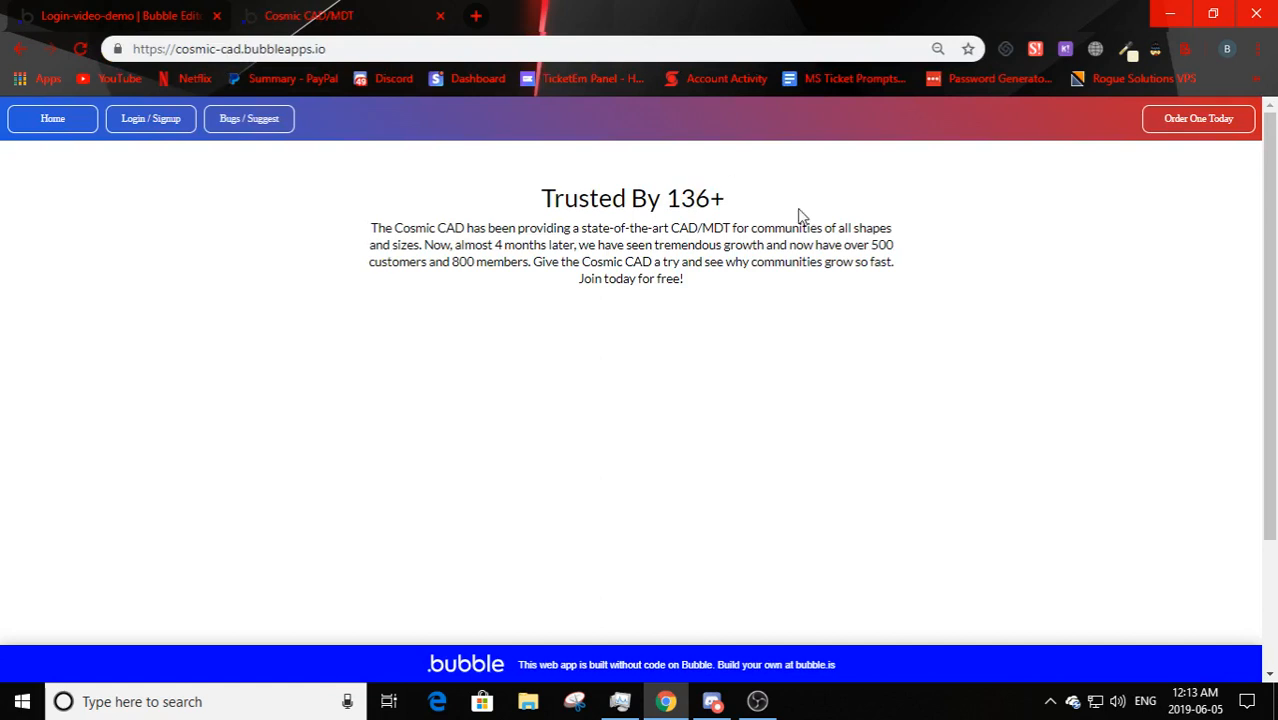
left_click_drag(667, 200, 730, 208)
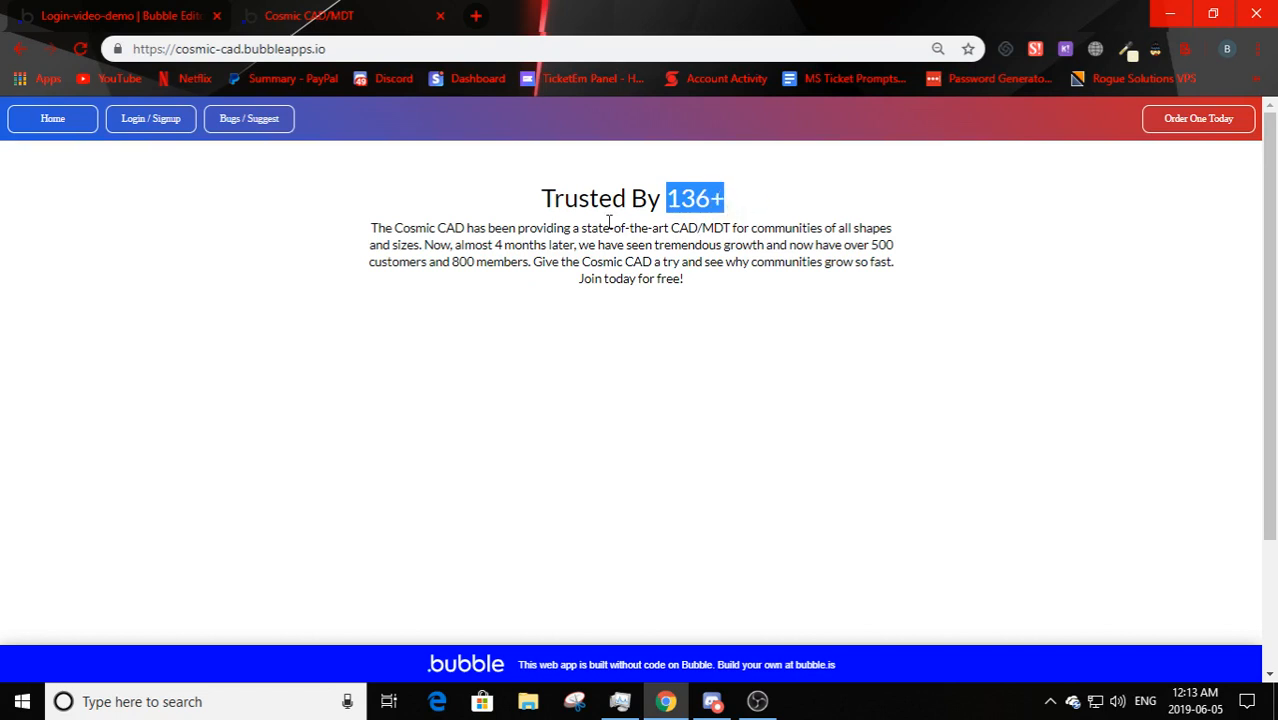
left_click(151, 118)
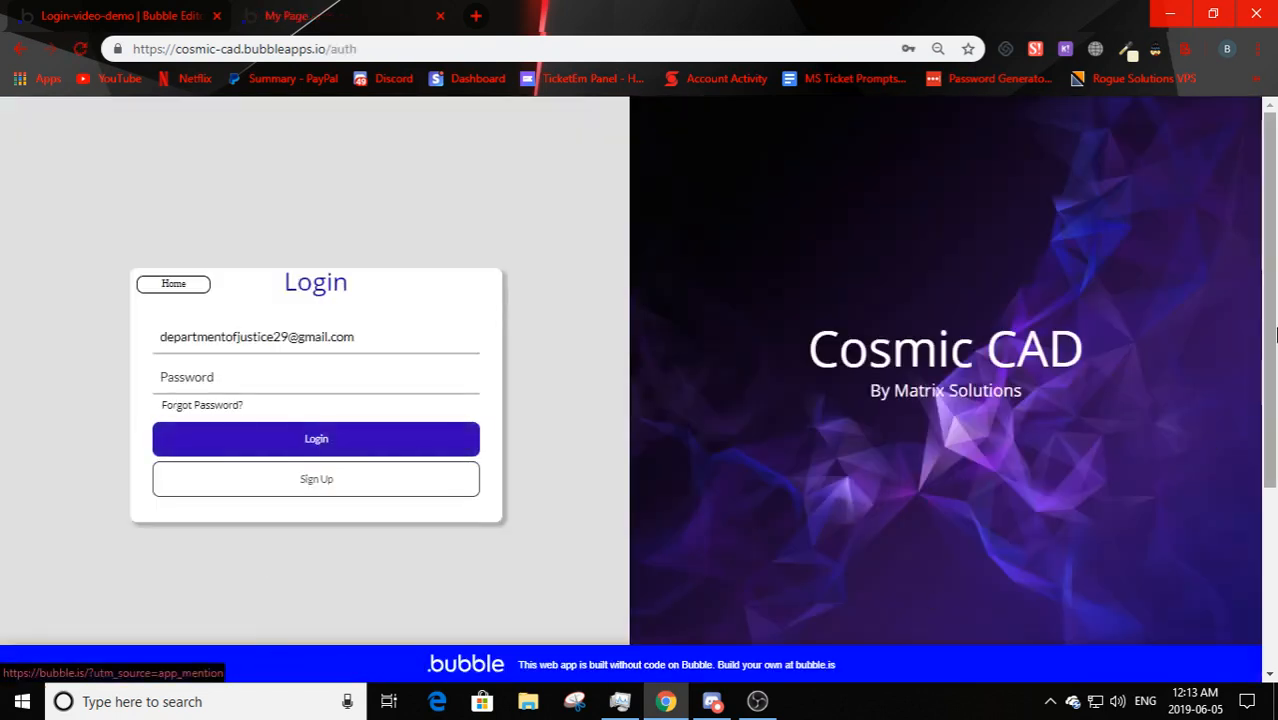
left_click(211, 368)
left_click(148, 384)
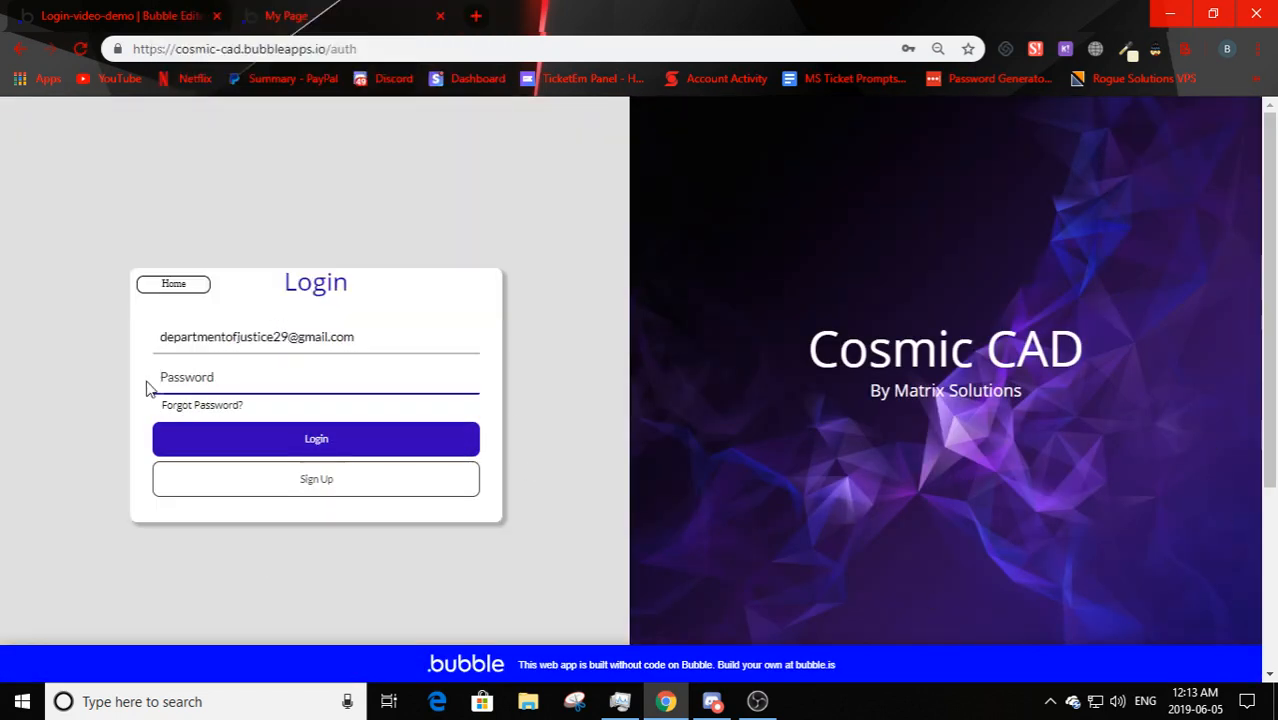
left_click(183, 495)
- Register a test account with name, email and matching password, then search for Los Santos County
left_click(179, 320)
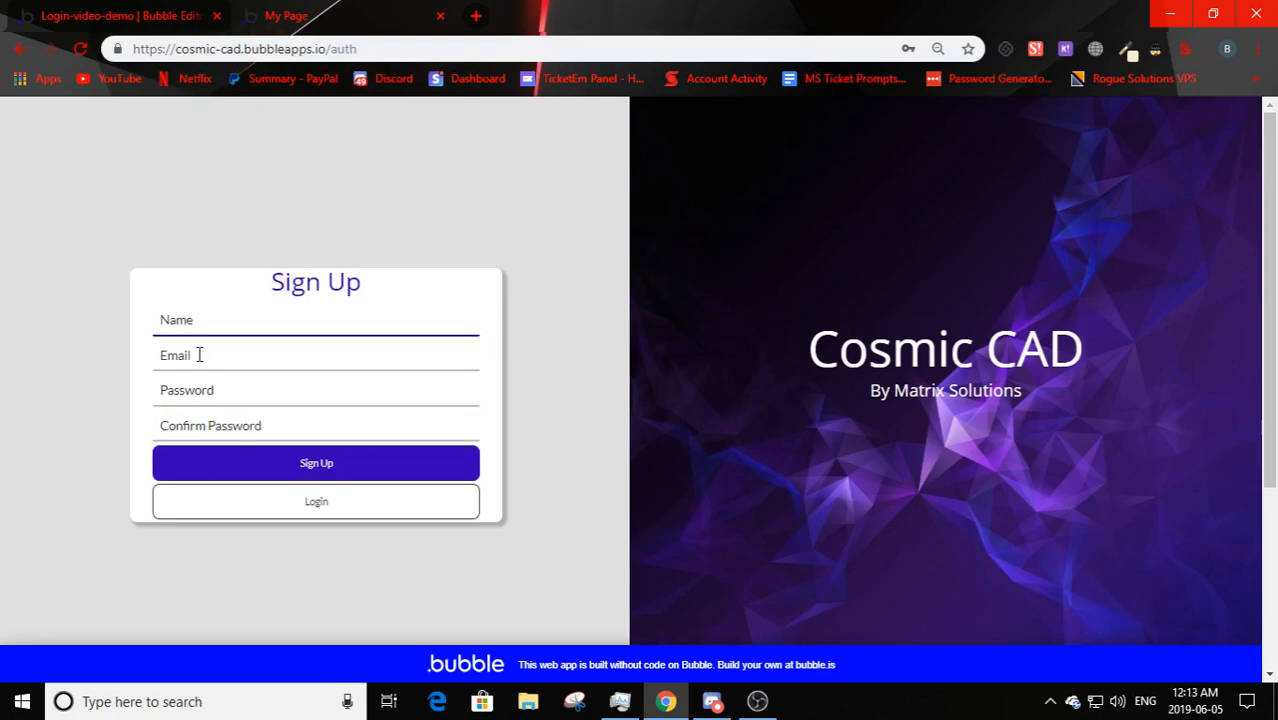
type("Test2")
left_click(199, 355)
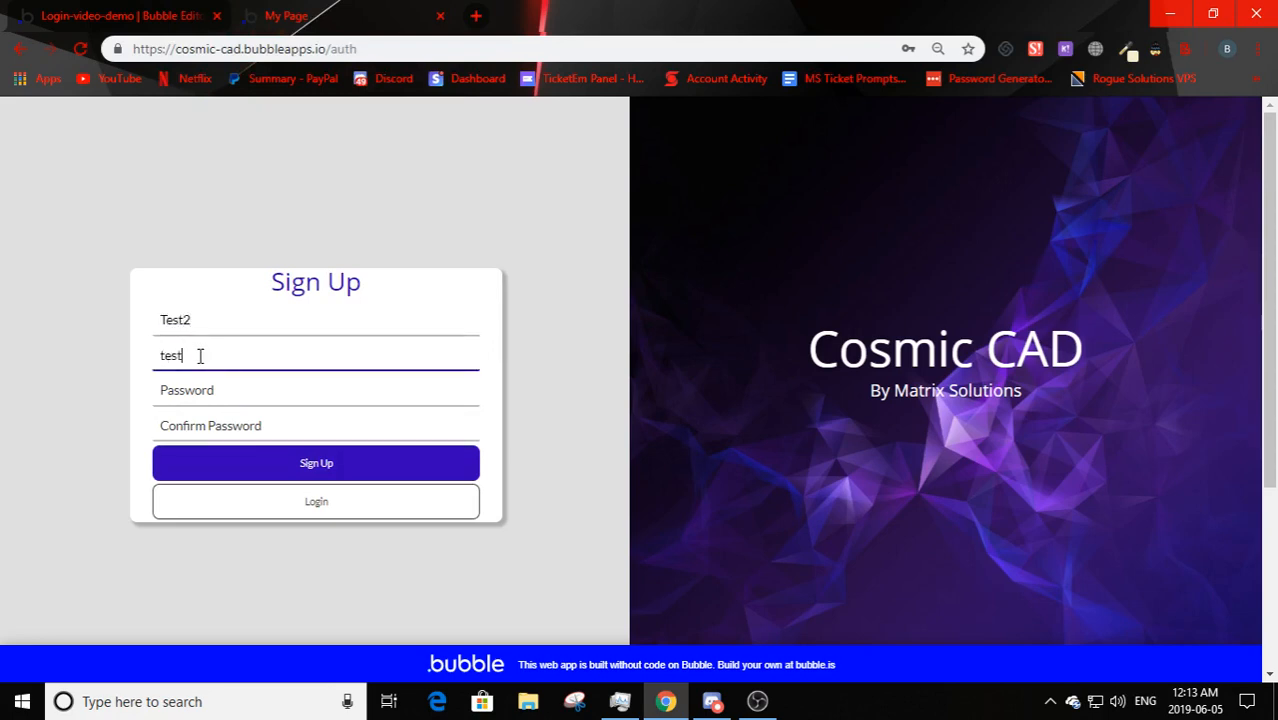
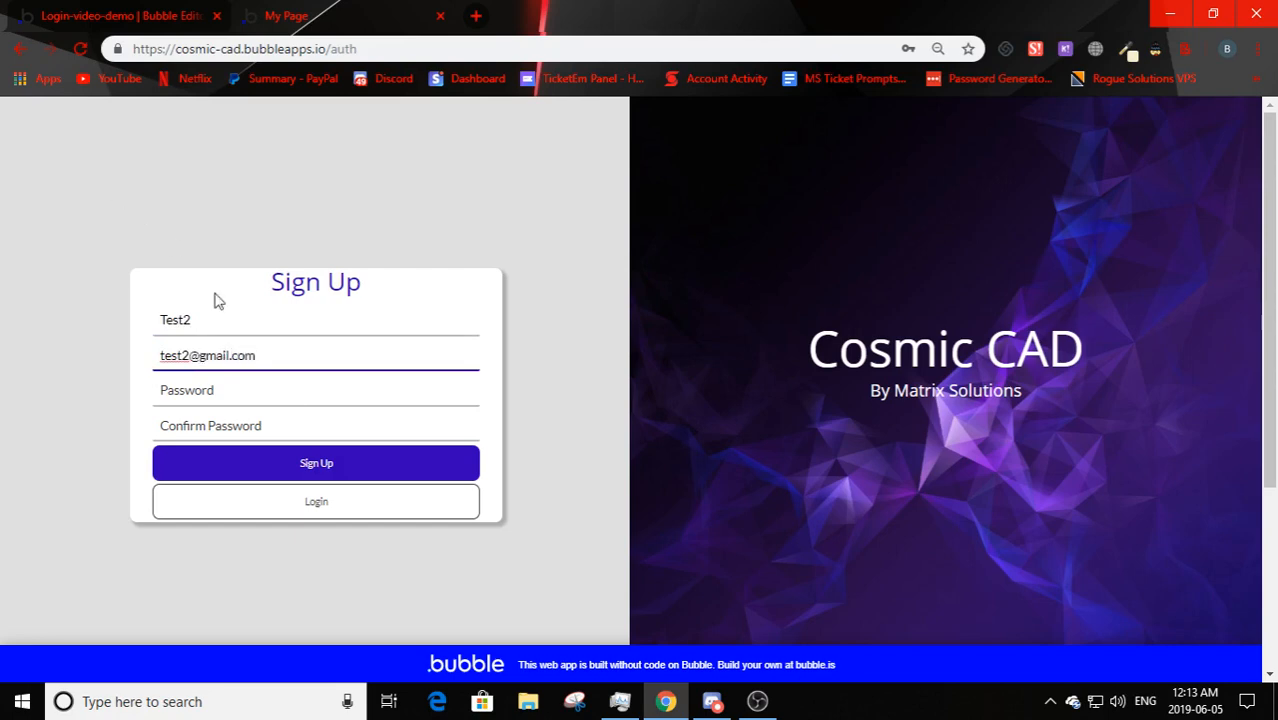
left_click(266, 392)
type("test2")
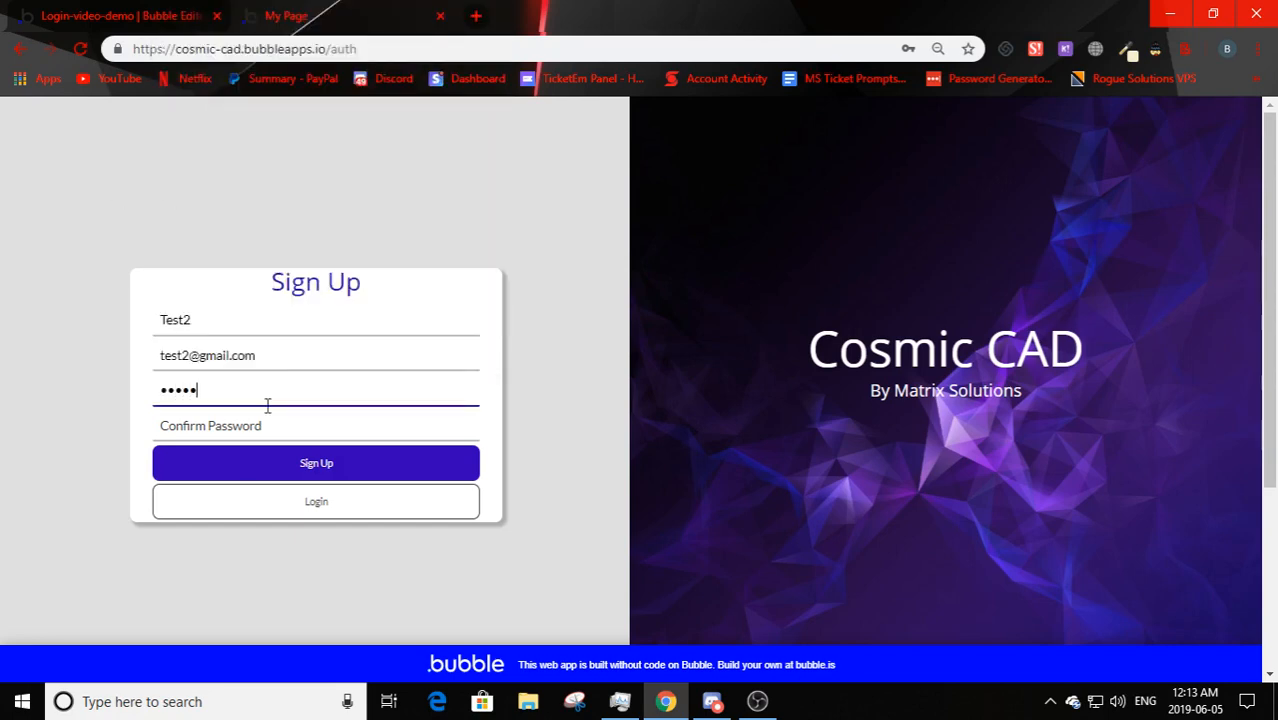
left_click(272, 424)
type("test2")
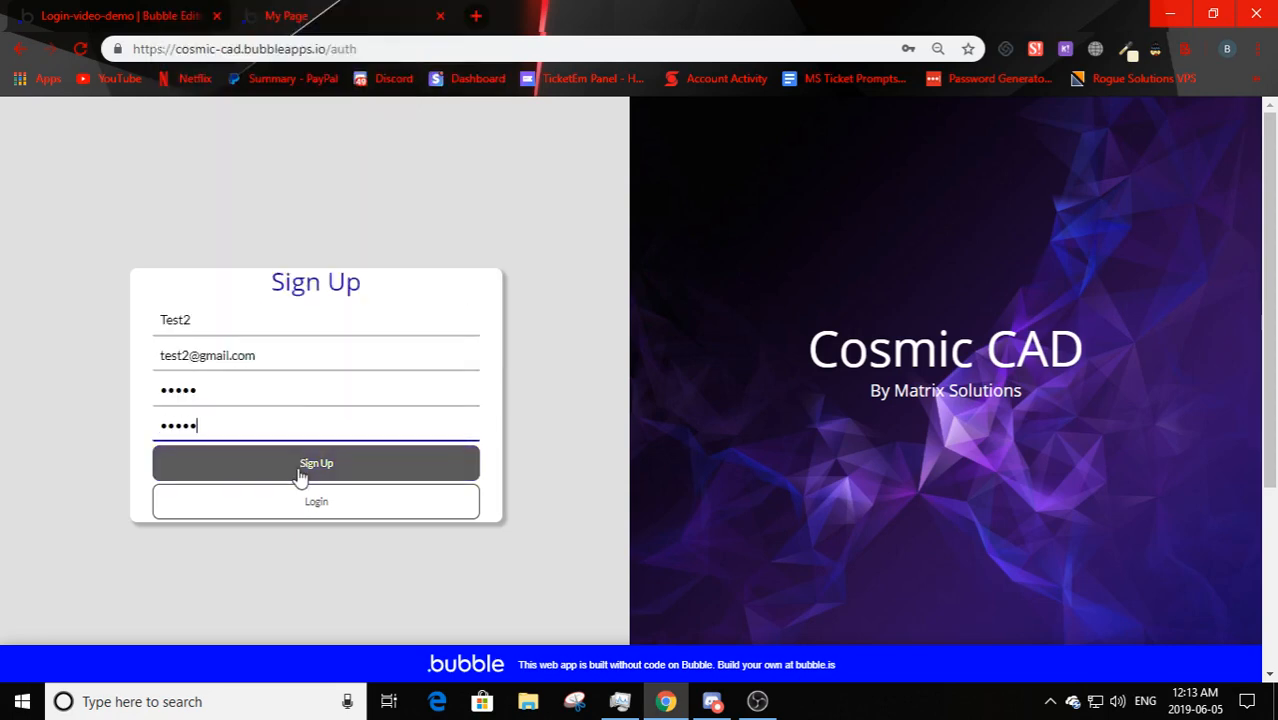
left_click(299, 468)
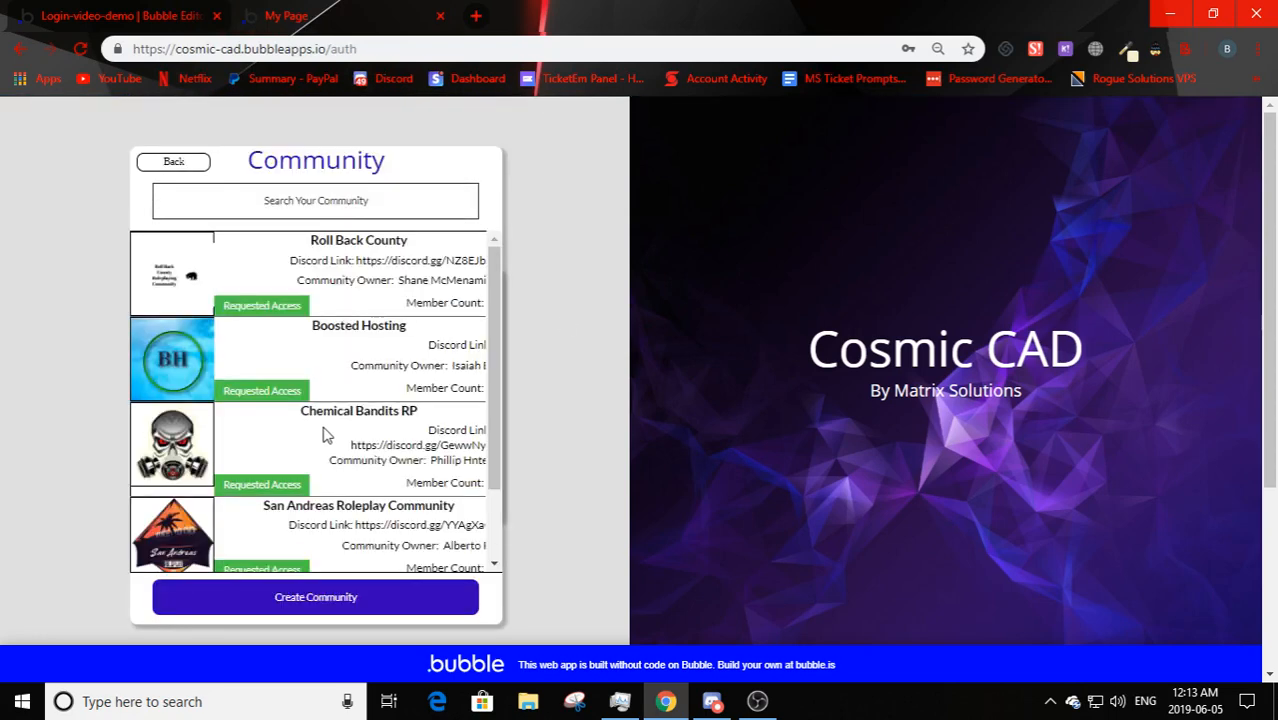
left_click(315, 193)
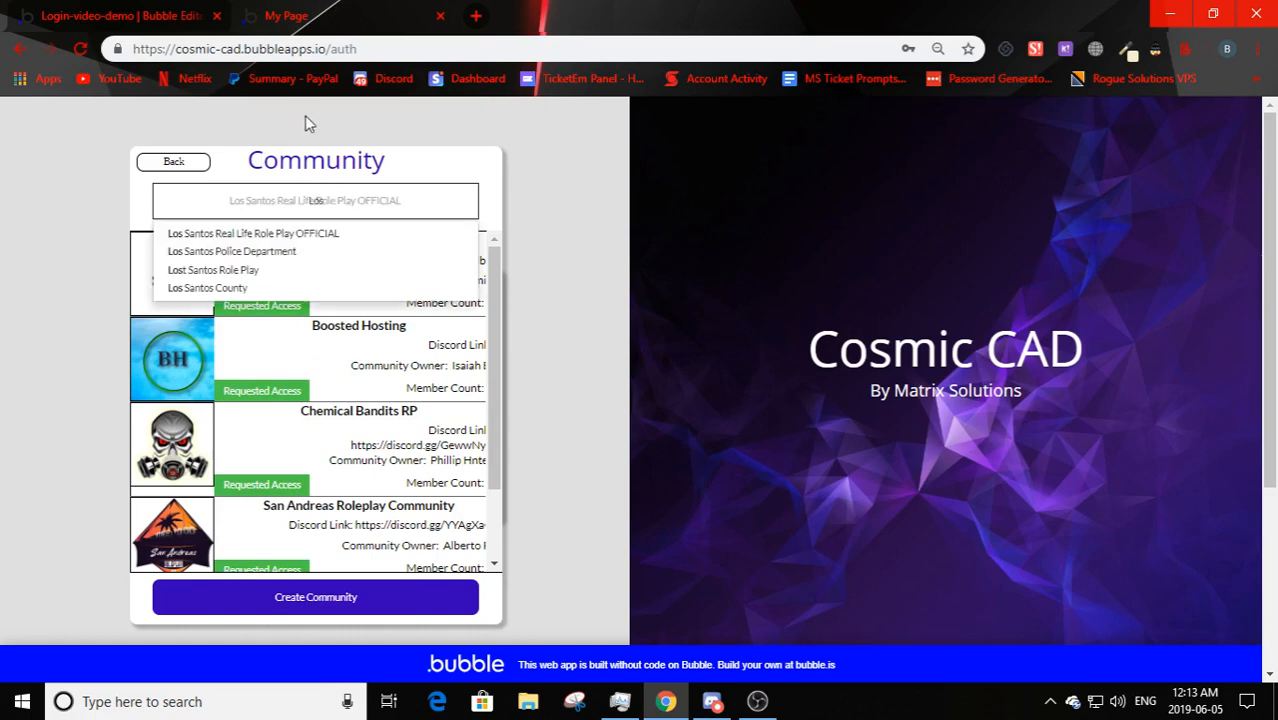
left_click(277, 290)
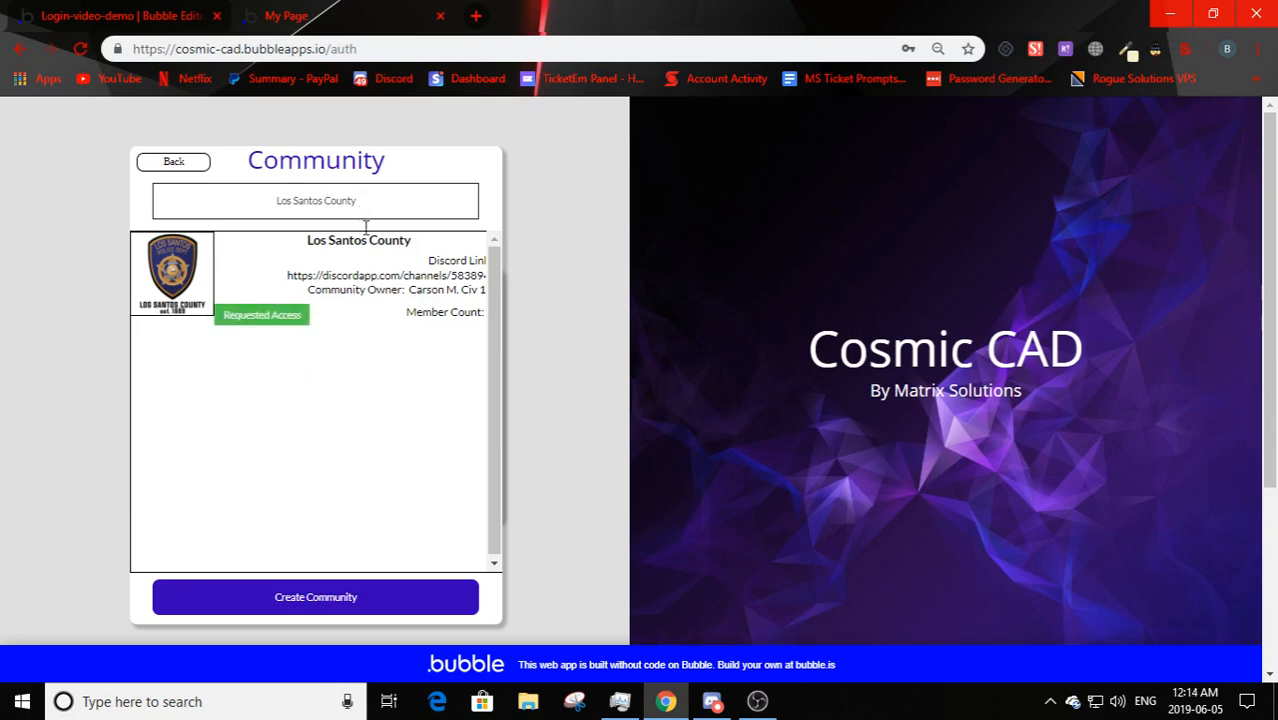
- Open Create Community, cancel the logo file picker, and back out to the Cosmic CAD home page
left_click(326, 600)
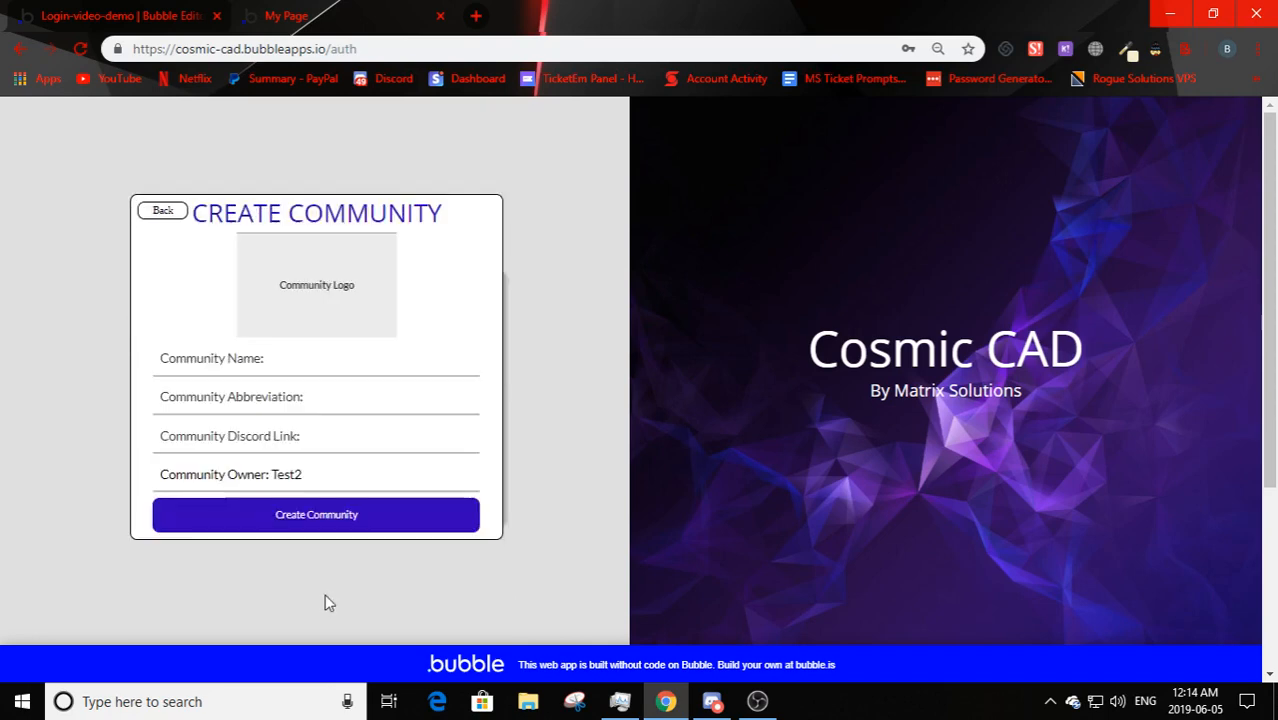
left_click(346, 303)
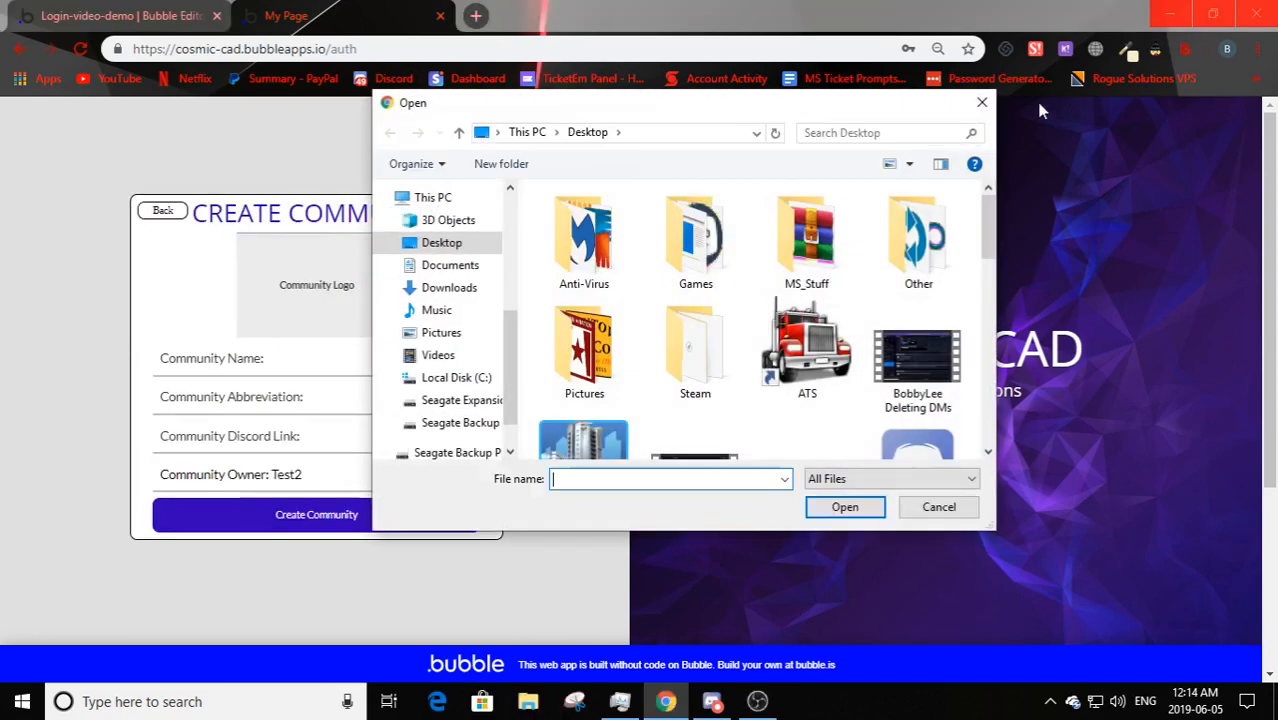
left_click(983, 104)
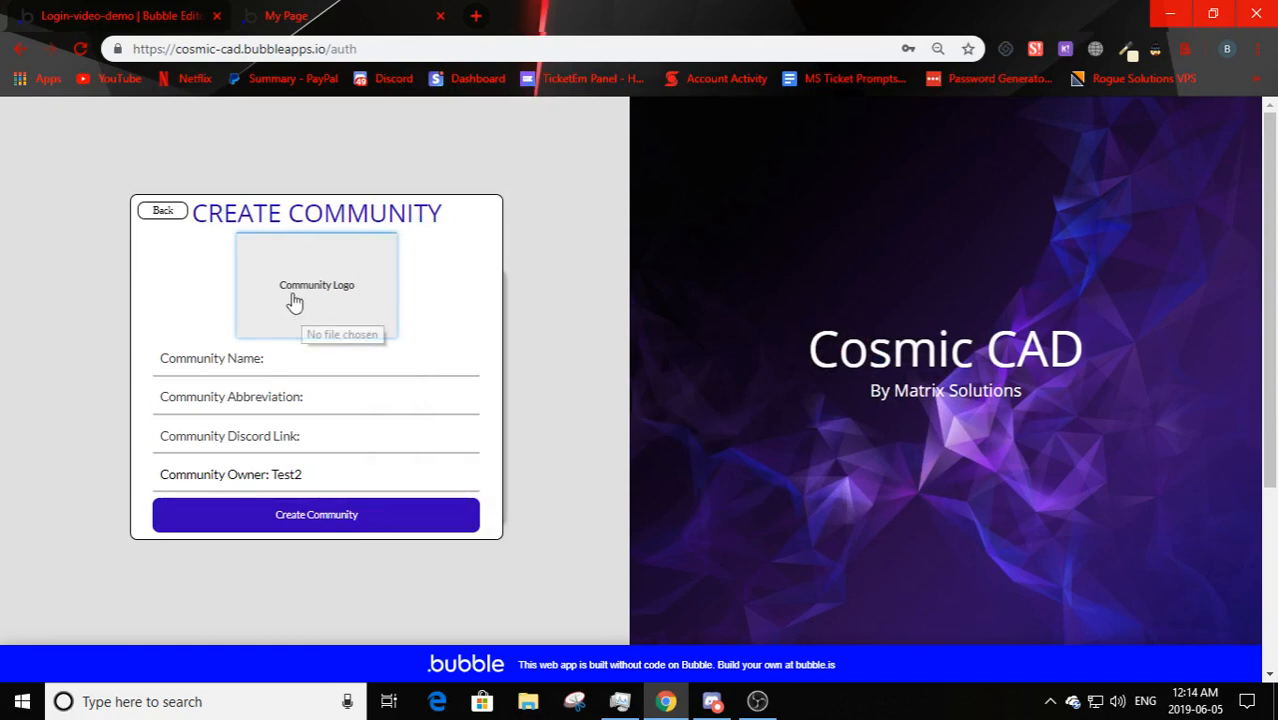
left_click(175, 213)
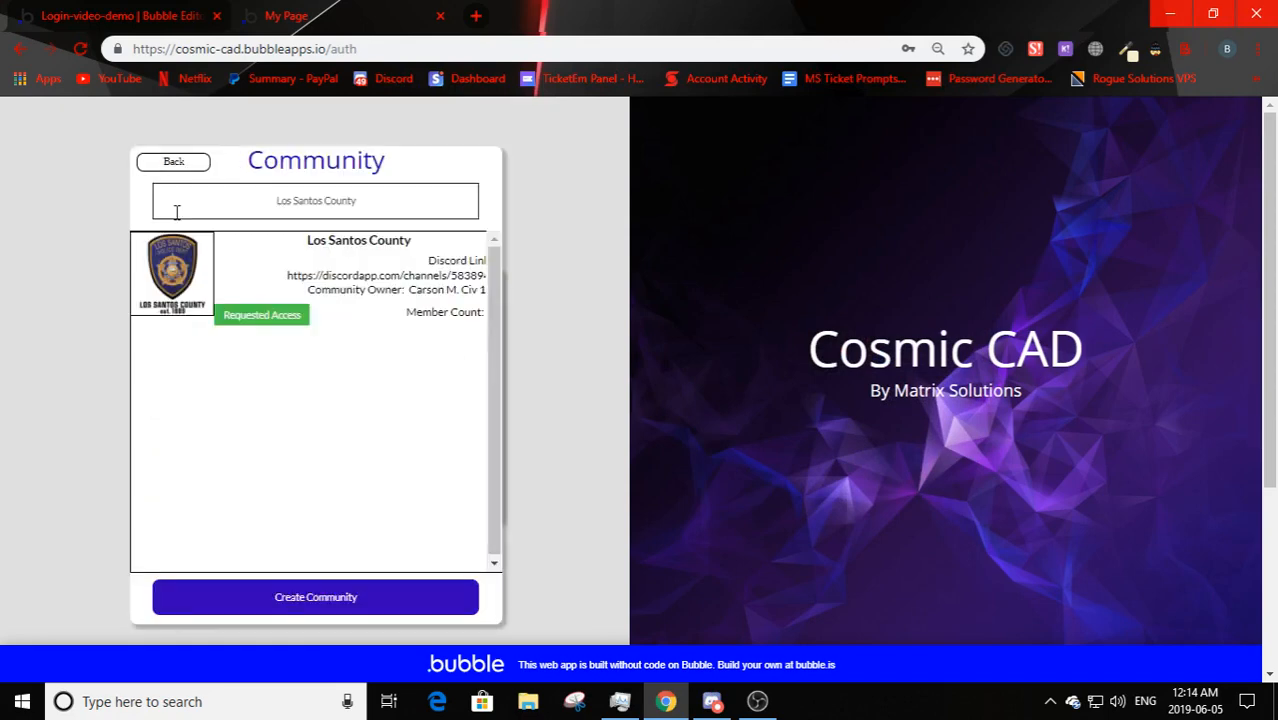
left_click(172, 162)
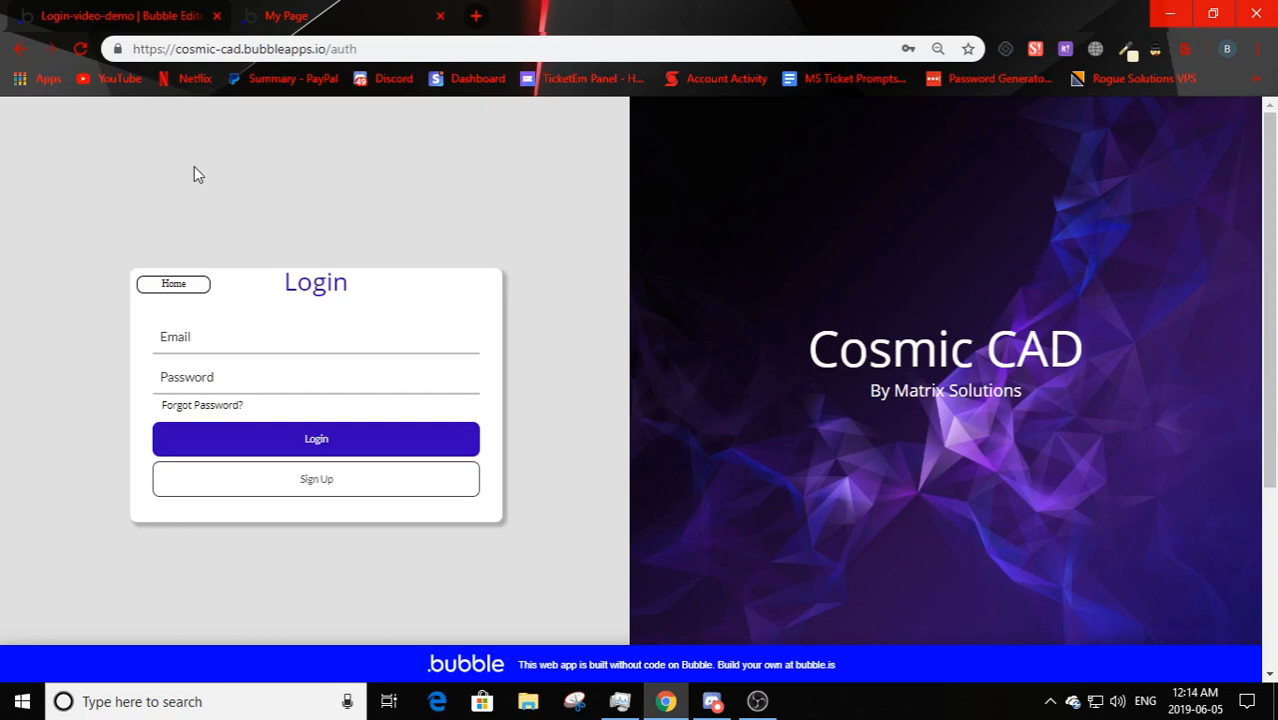
left_click(170, 285)
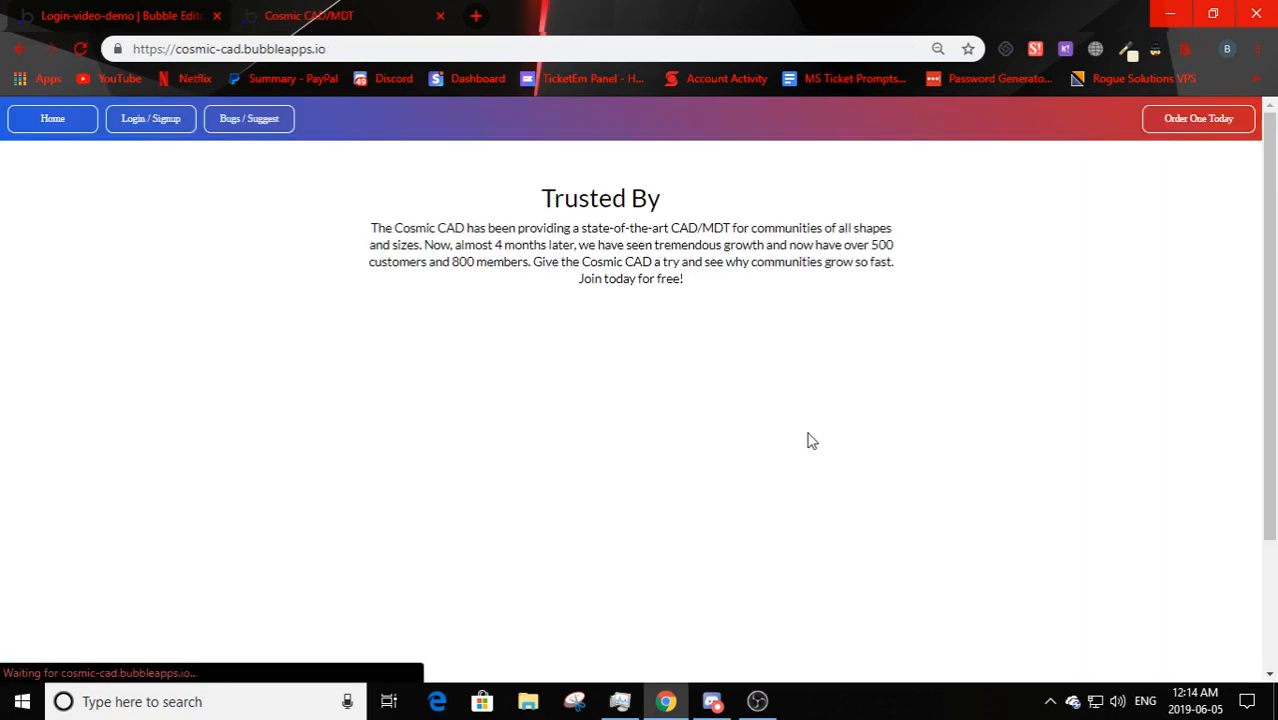
- Open the Bugs / Suggest page, glancing briefly at the Bubble editor tab
left_click(240, 121)
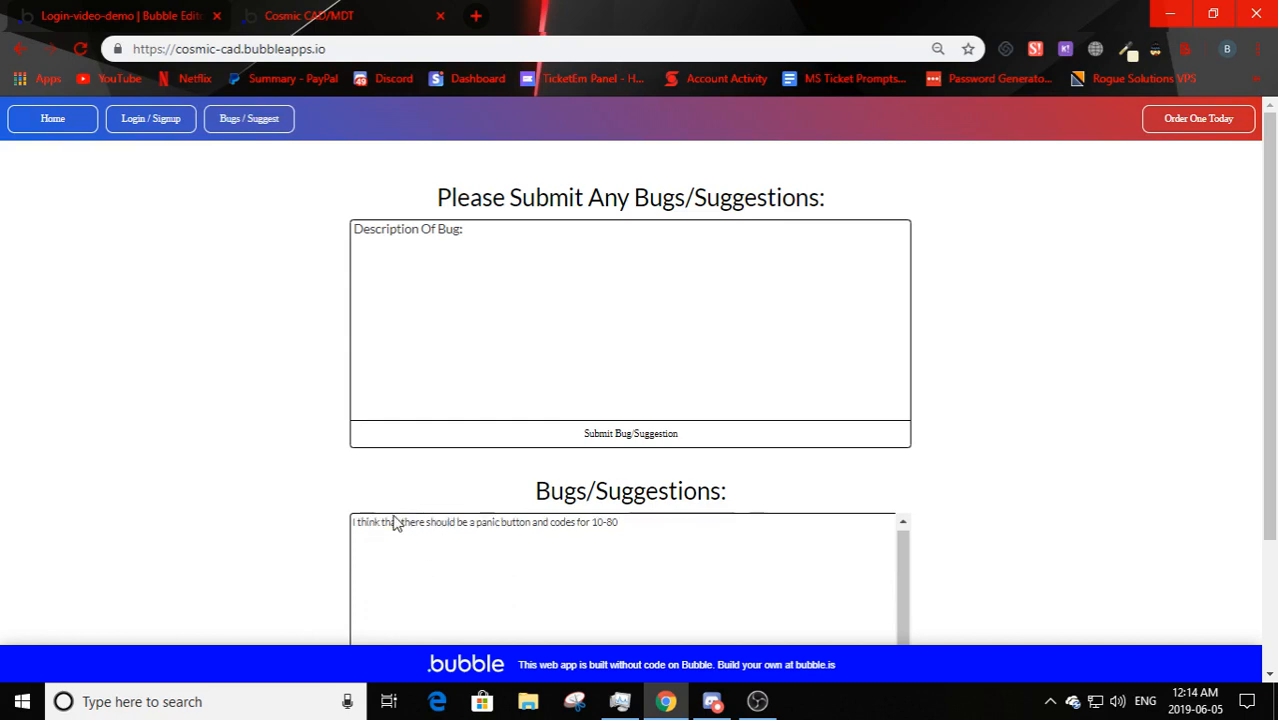
scroll(98, 545, "down", 2)
scroll(98, 545, "up", 2)
left_click(131, 9)
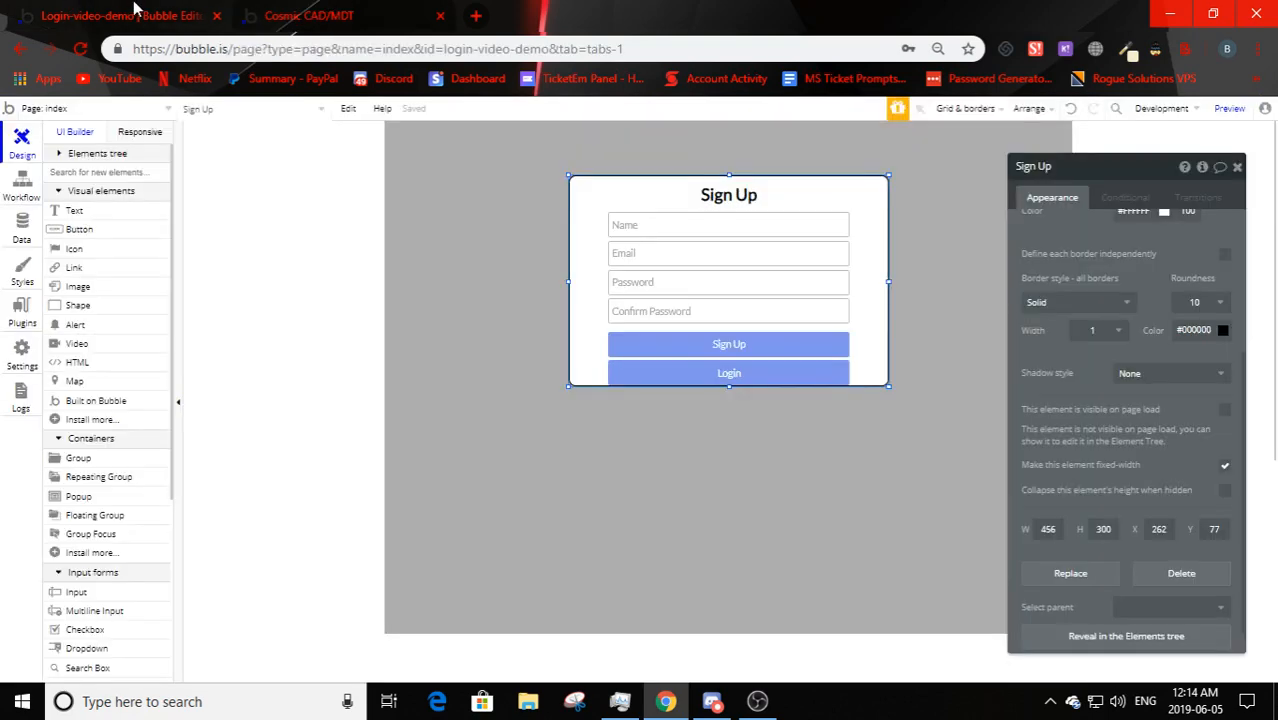
left_click(290, 14)
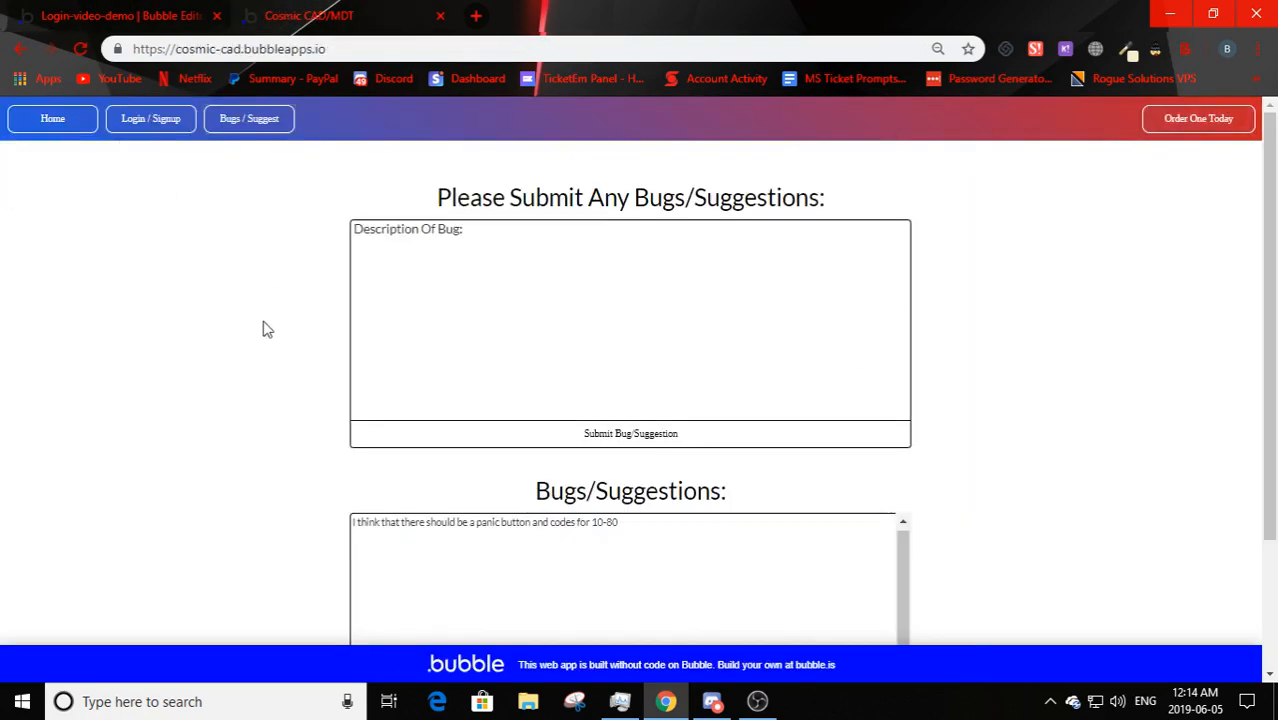
- Preview the app from the Bubble editor in a second browser tab
left_click(30, 14)
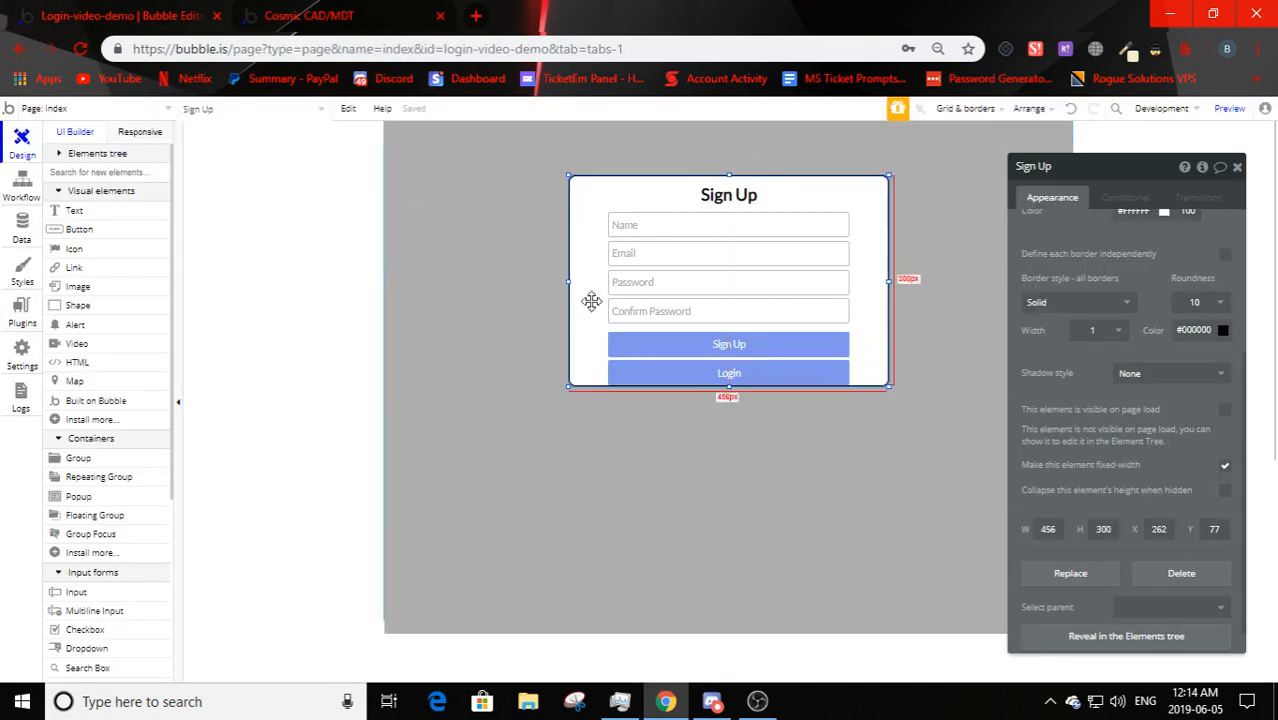
left_click(599, 495)
left_click(315, 15)
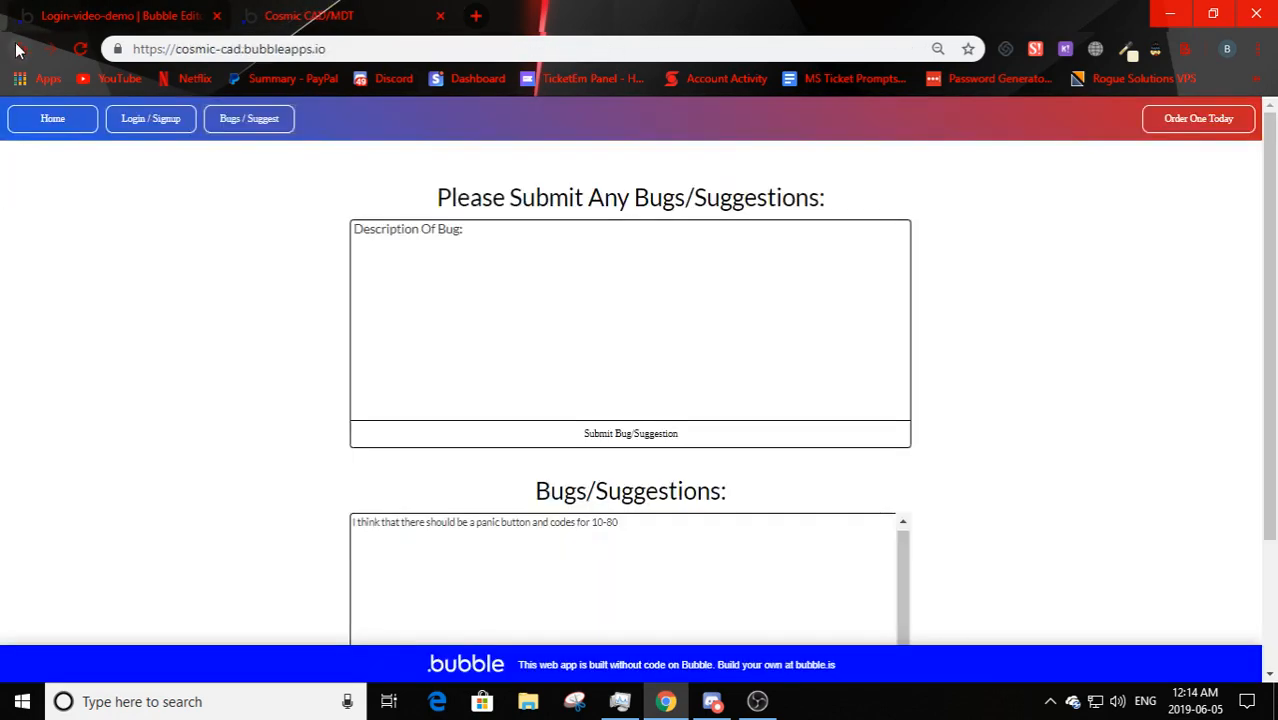
left_click(188, 16)
left_click(1229, 108)
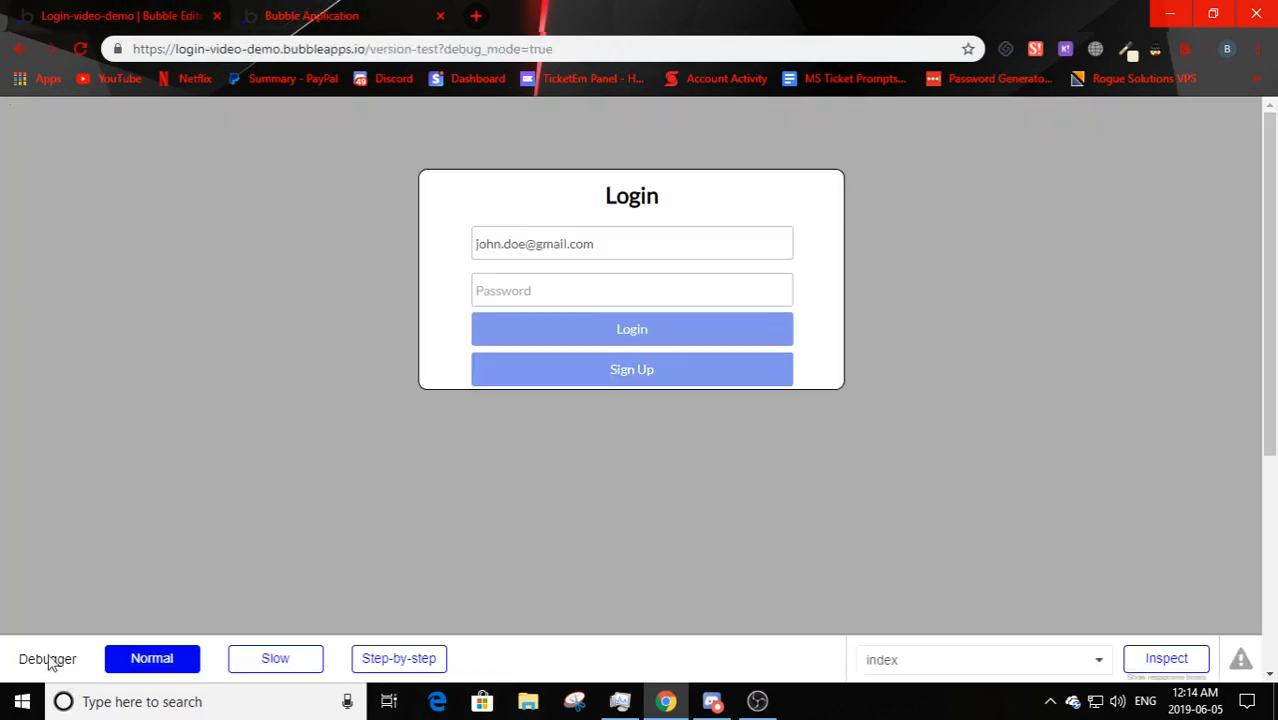
- Reload the preview without the debugger by removing debug_mode=true from the address
left_click(572, 49)
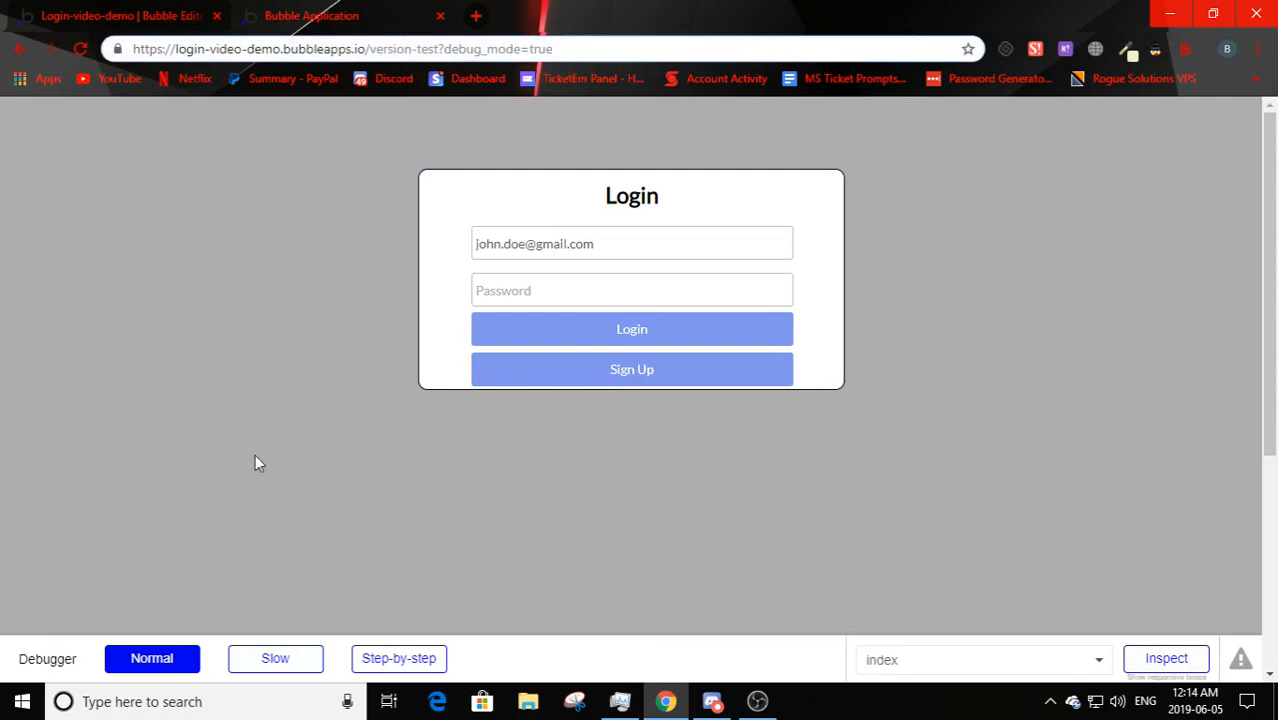
key("ctrl+shift+Left")
key("ctrl+shift+Left")
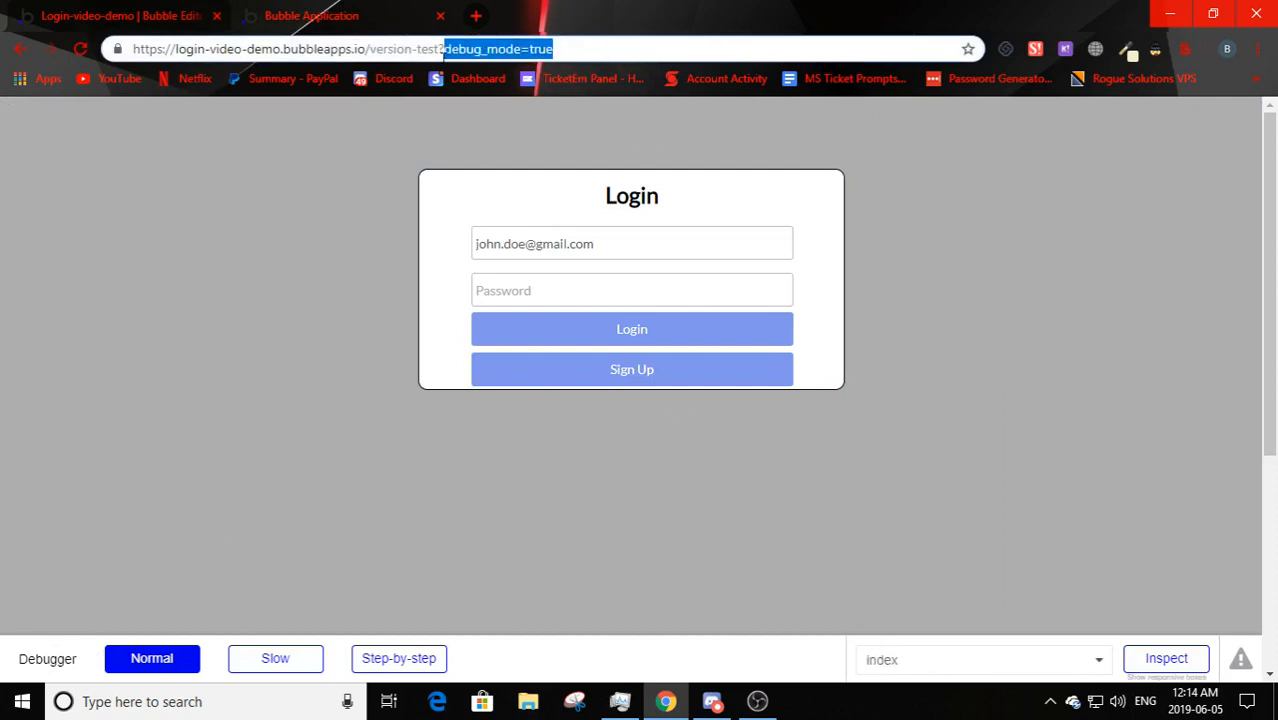
key("BackSpace")
key("Return")
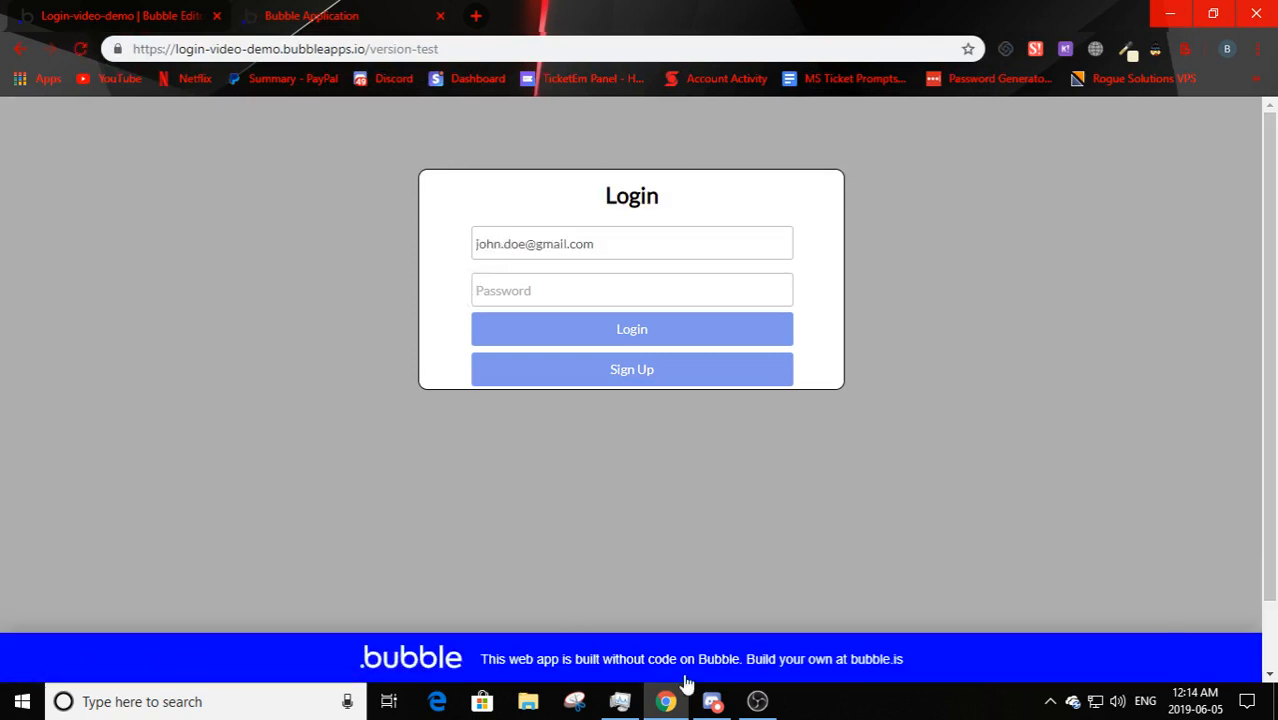
scroll(310, 368, "down", 1)
scroll(270, 407, "up", 1)
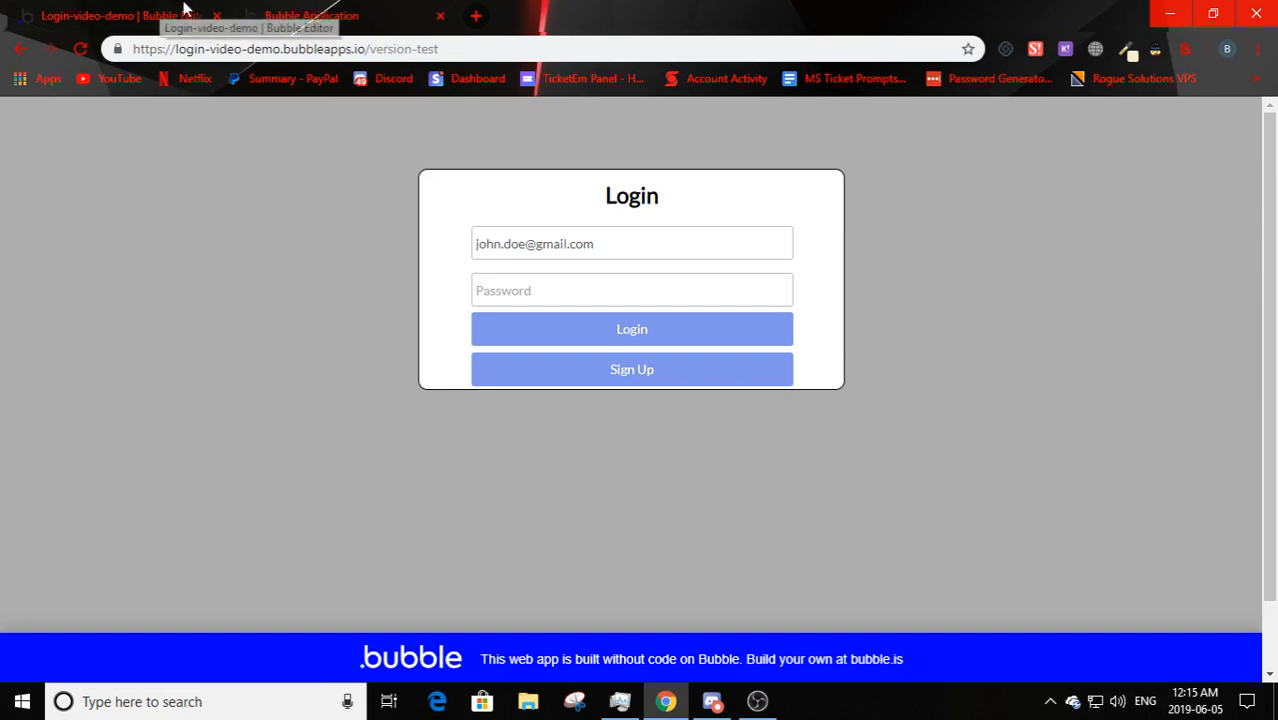
- Load the live address without version-test, which reports the app isn't deployed to live yet
left_click_drag(455, 43, 375, 52)
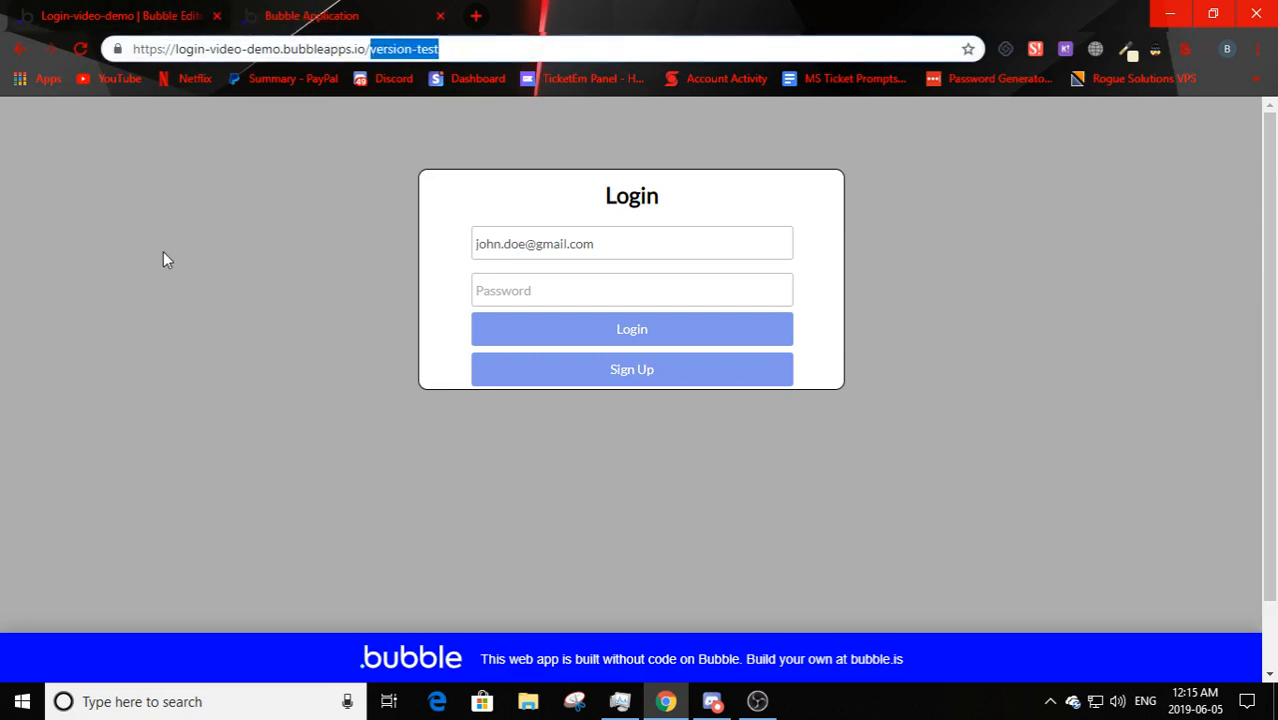
key("BackSpace")
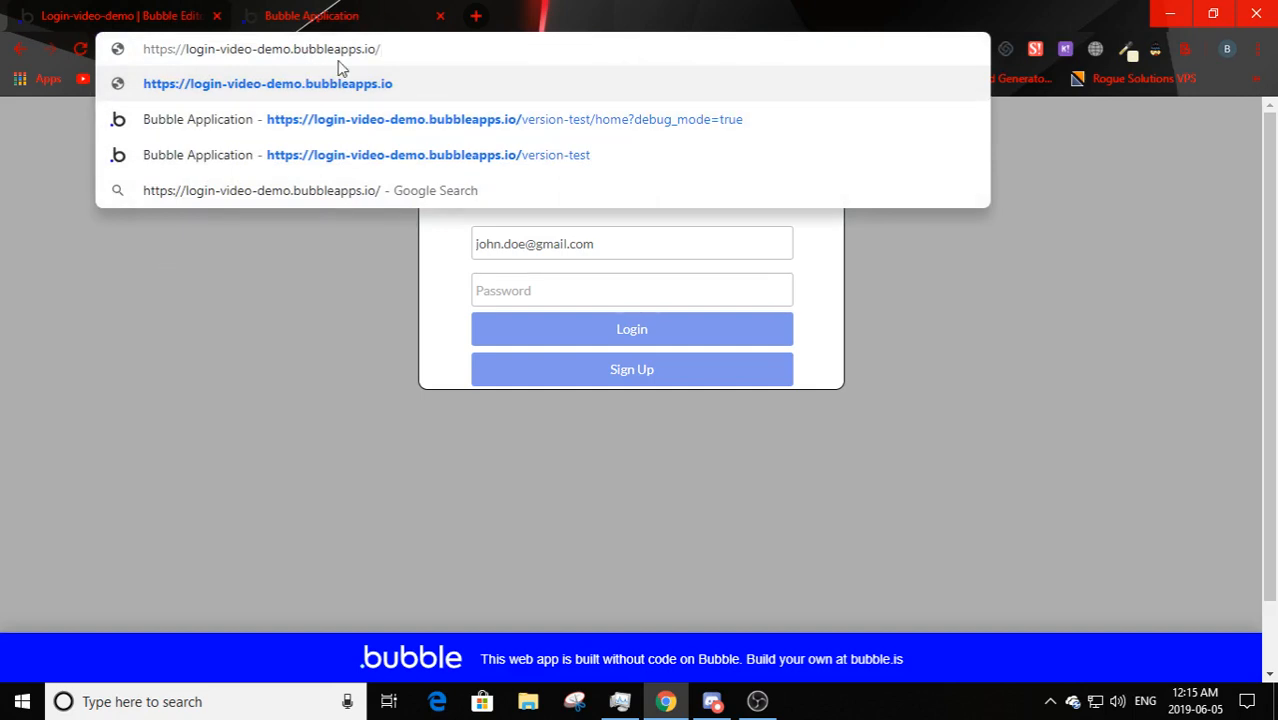
key("Return")
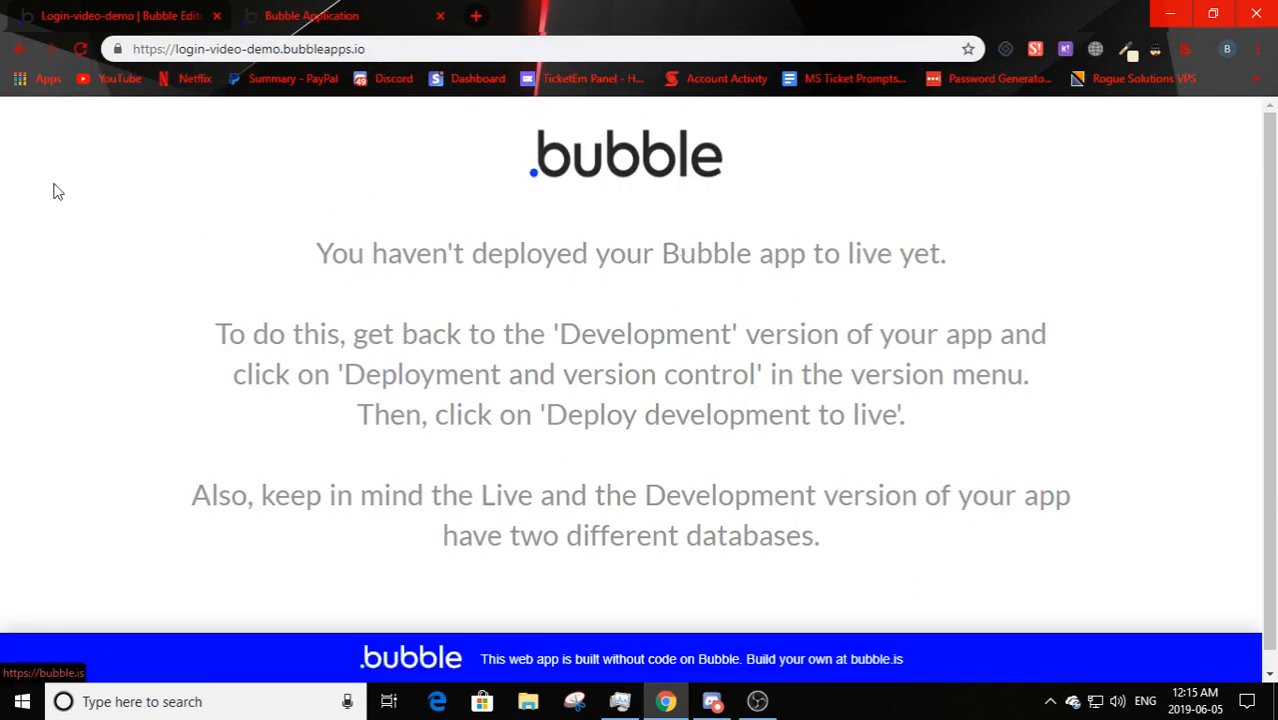
left_click(118, 8)
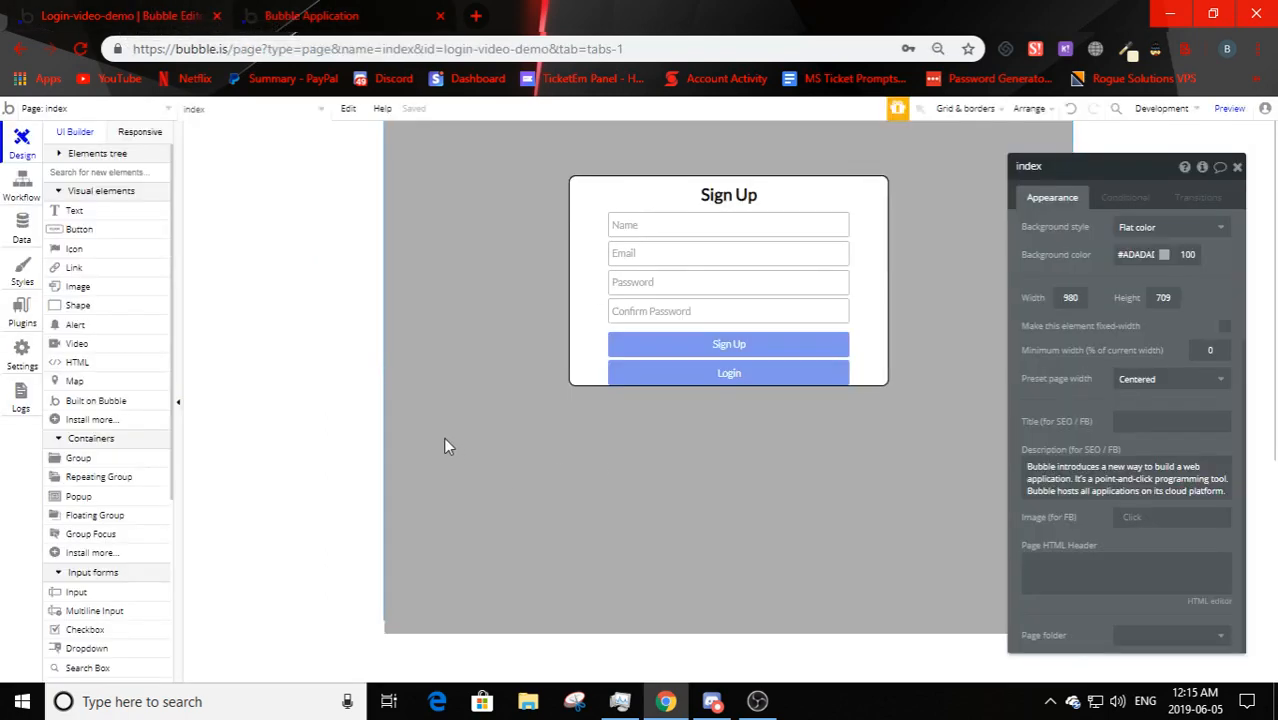
- Deploy development to live from Deployment and version control, acknowledging the privacy warning first
left_click(672, 545)
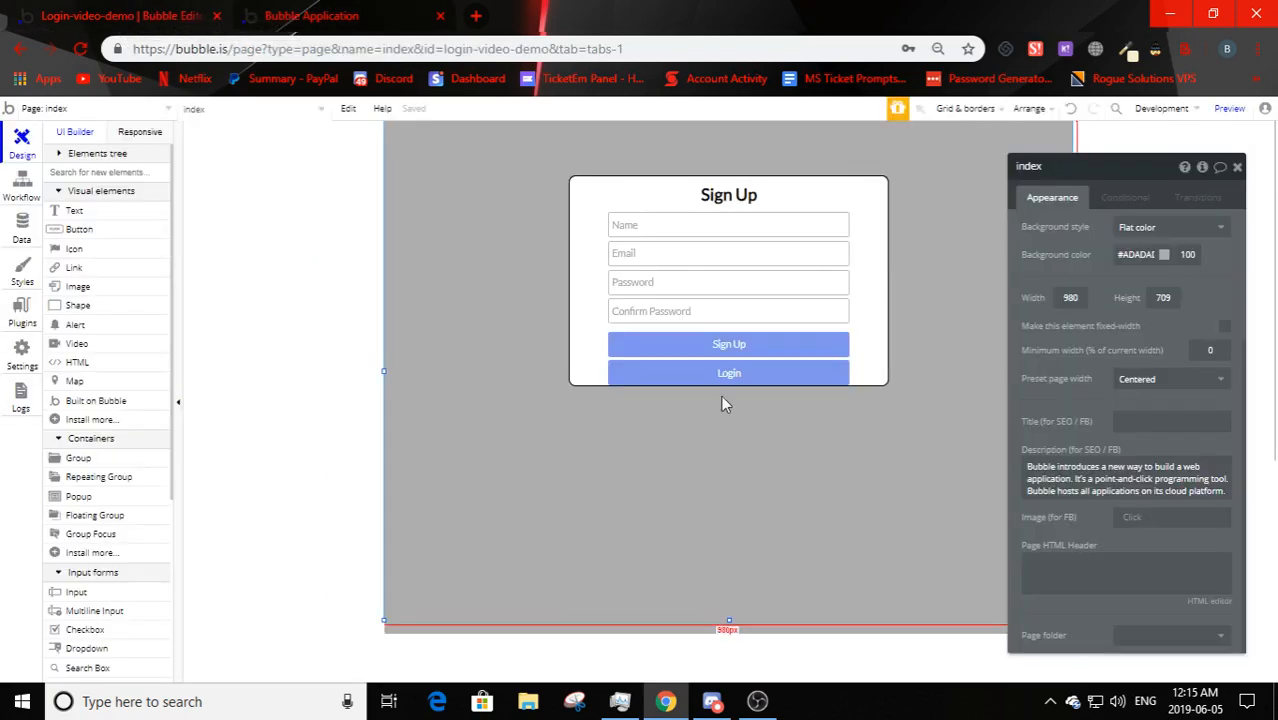
left_click(1163, 110)
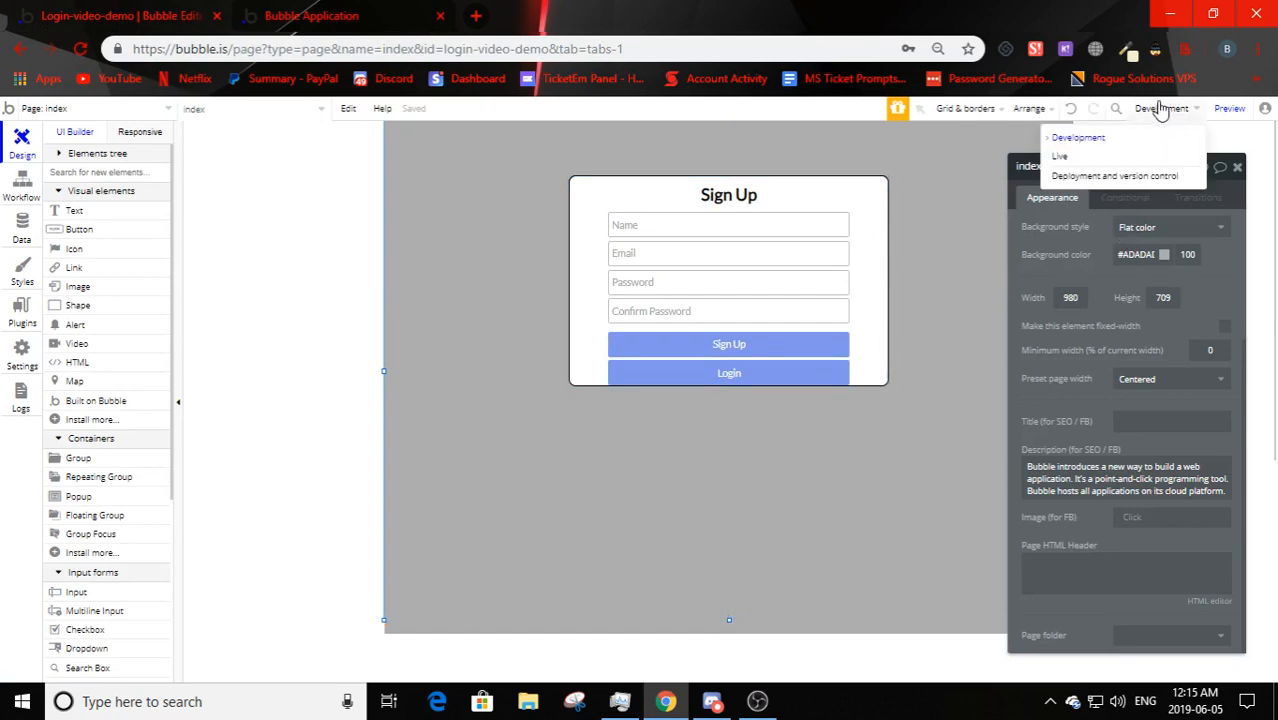
left_click(1087, 180)
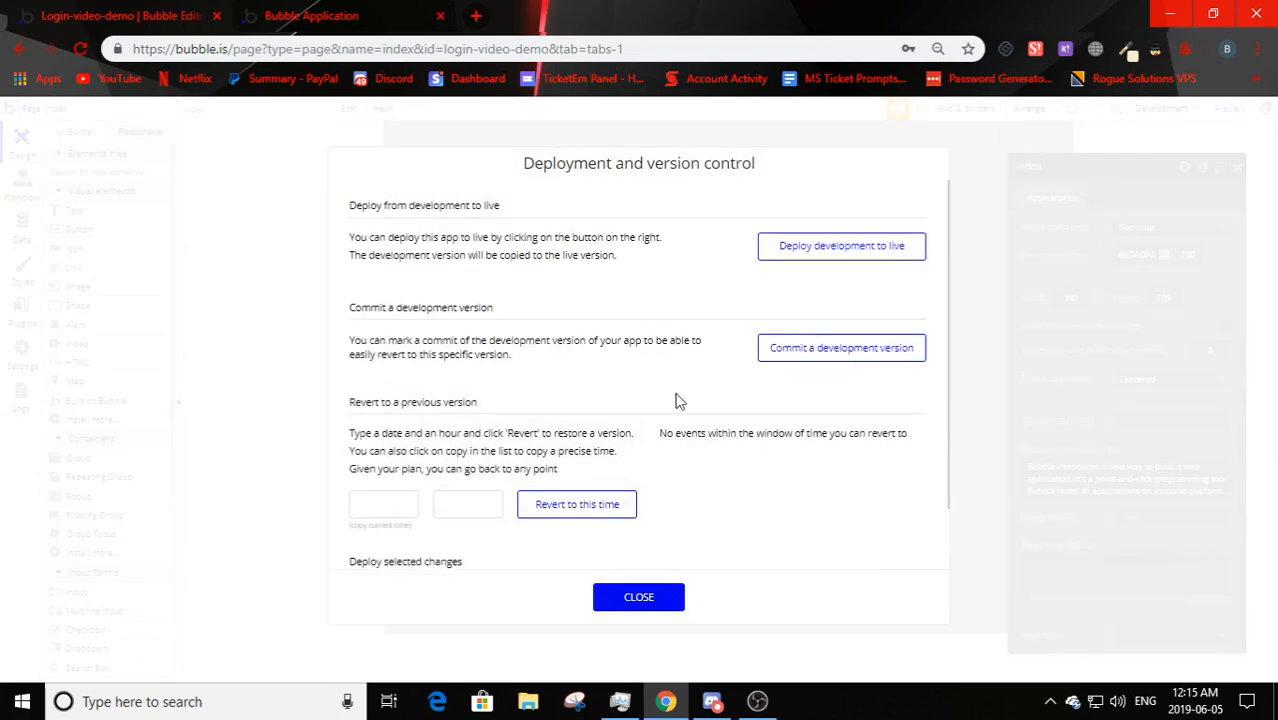
left_click(818, 247)
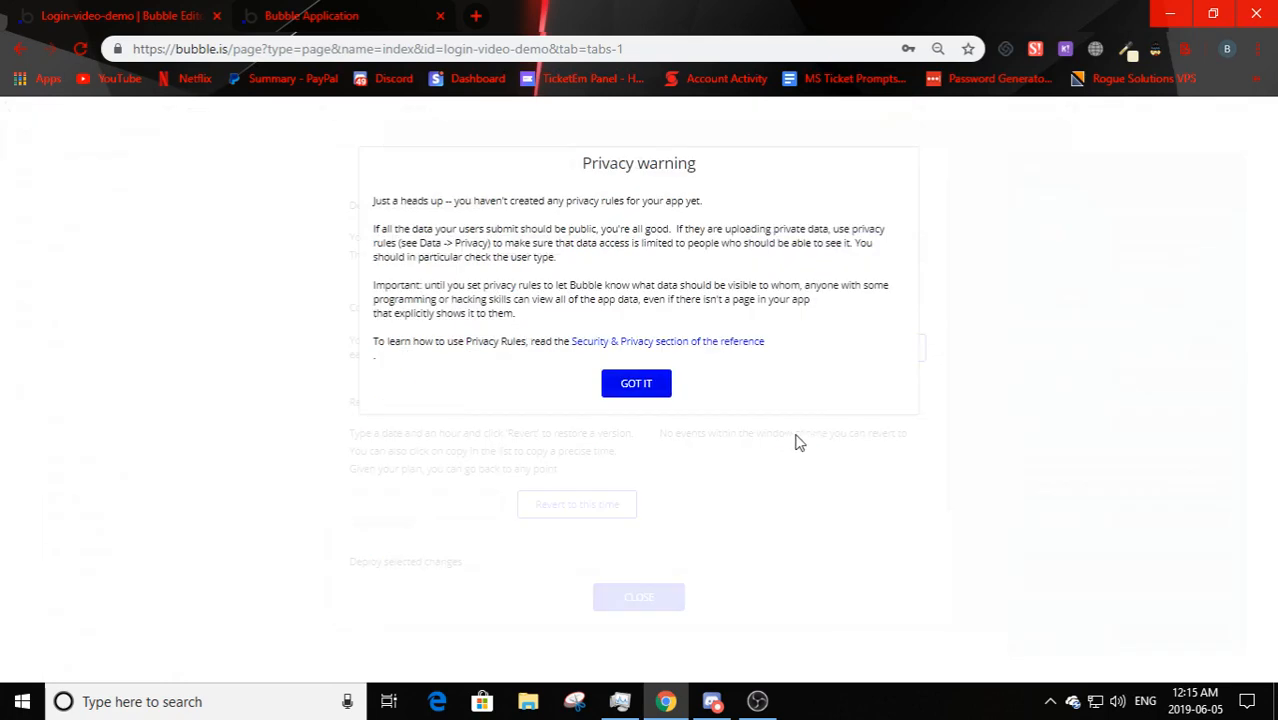
left_click_drag(376, 200, 722, 263)
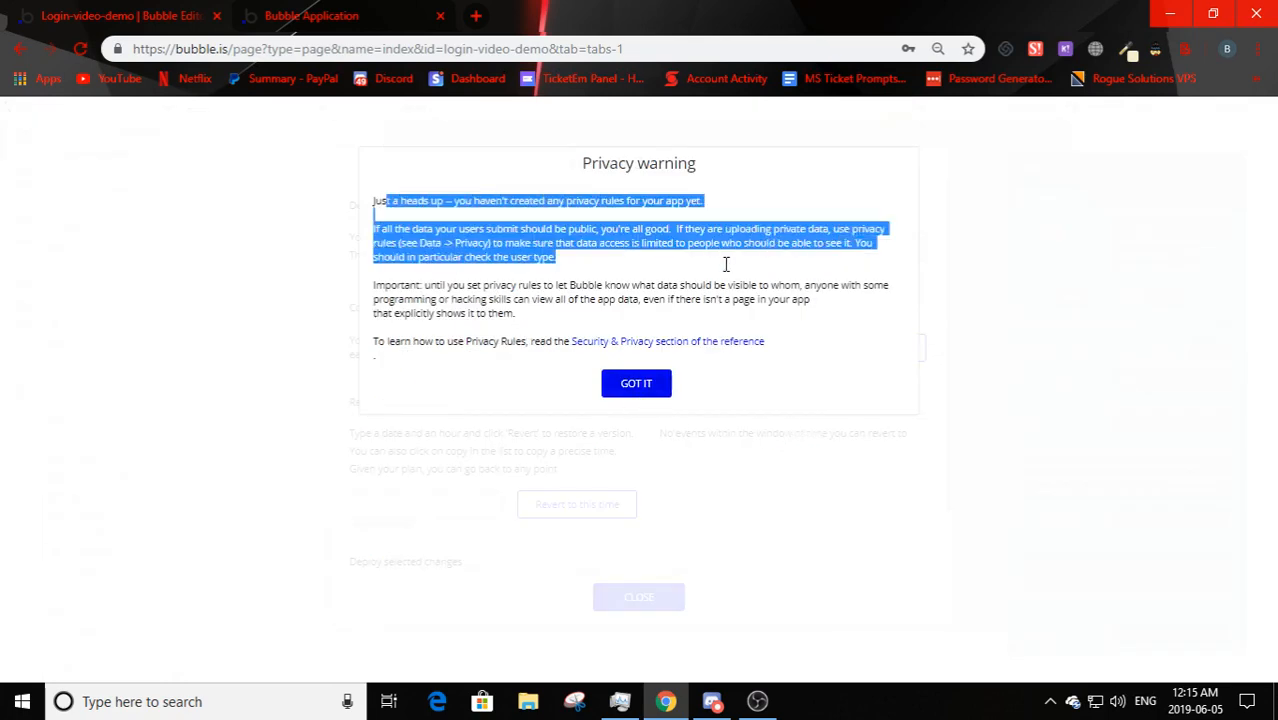
left_click(722, 263)
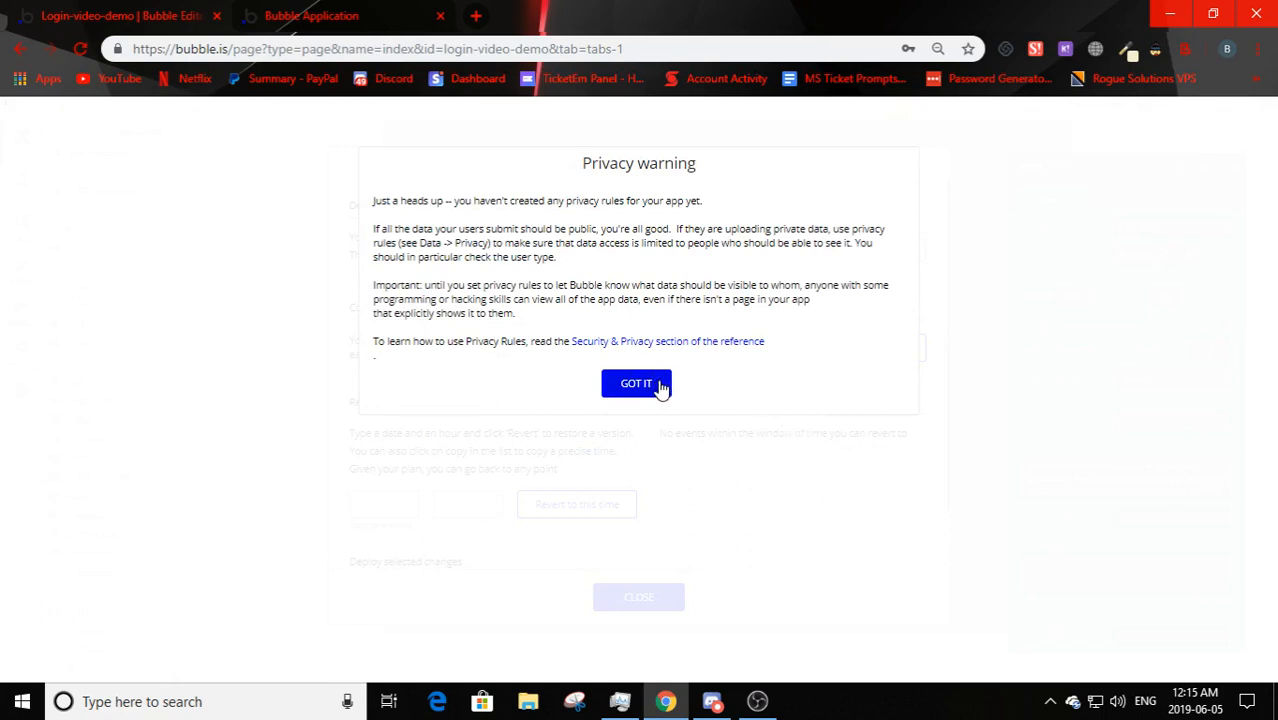
left_click(636, 384)
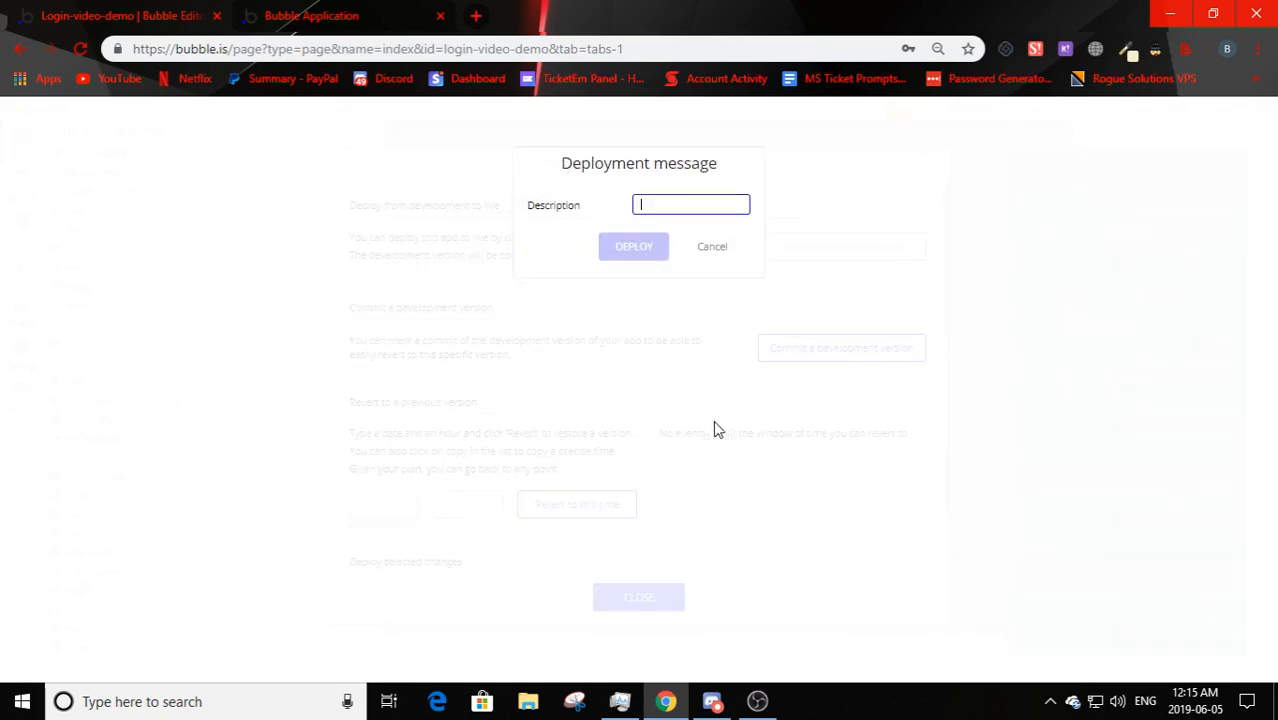
left_click(655, 240)
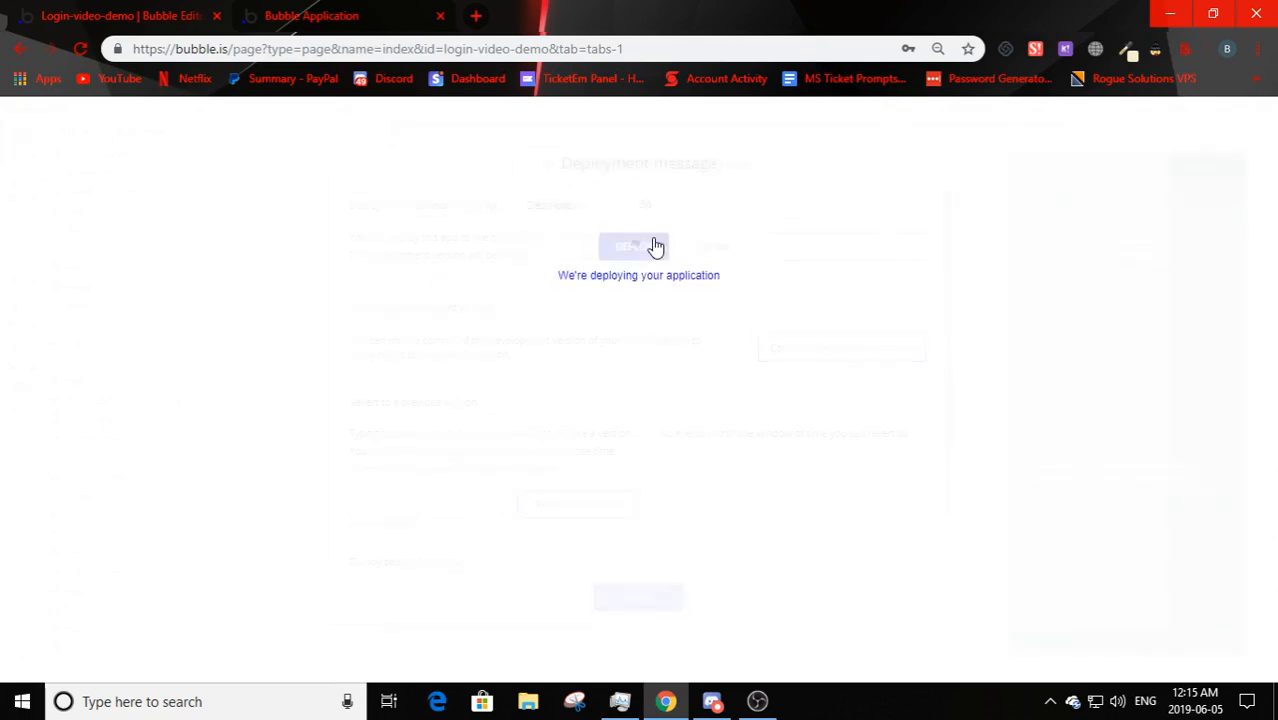
left_click(655, 338)
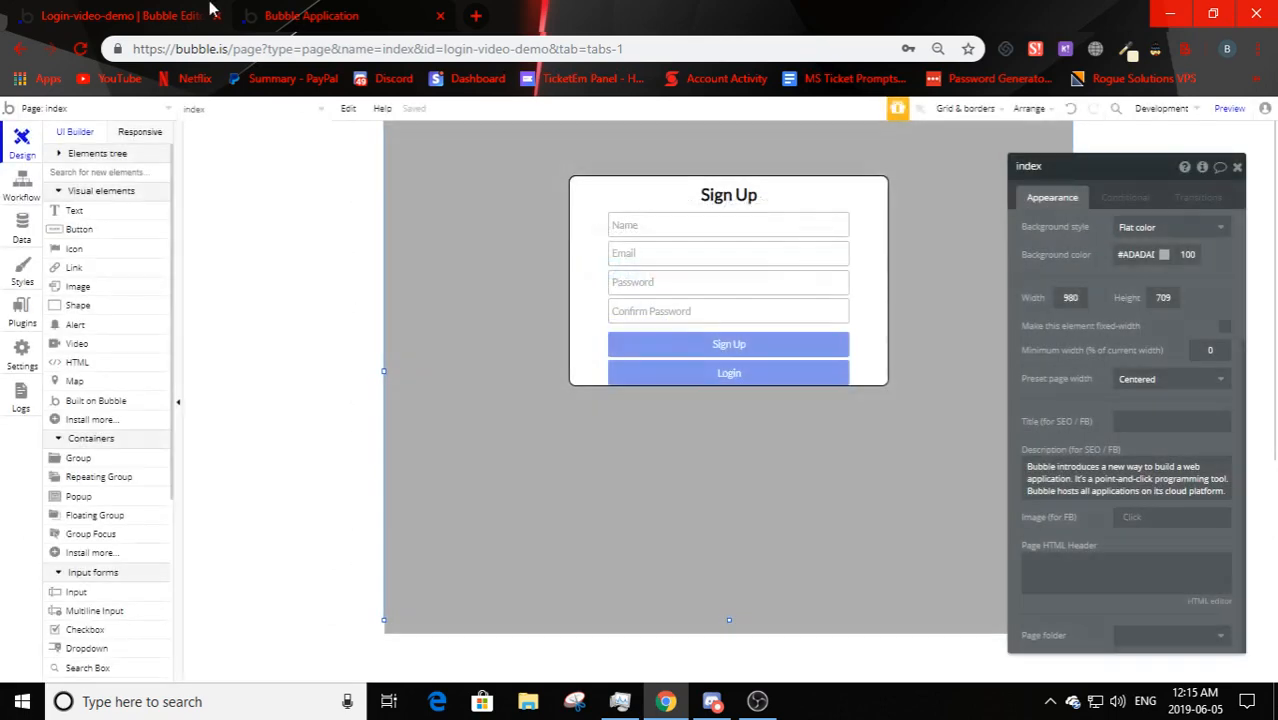
left_click(279, 8)
- Reload the live app and log in with the test user's email and a password, getting a user-not-found alert
left_click(81, 49)
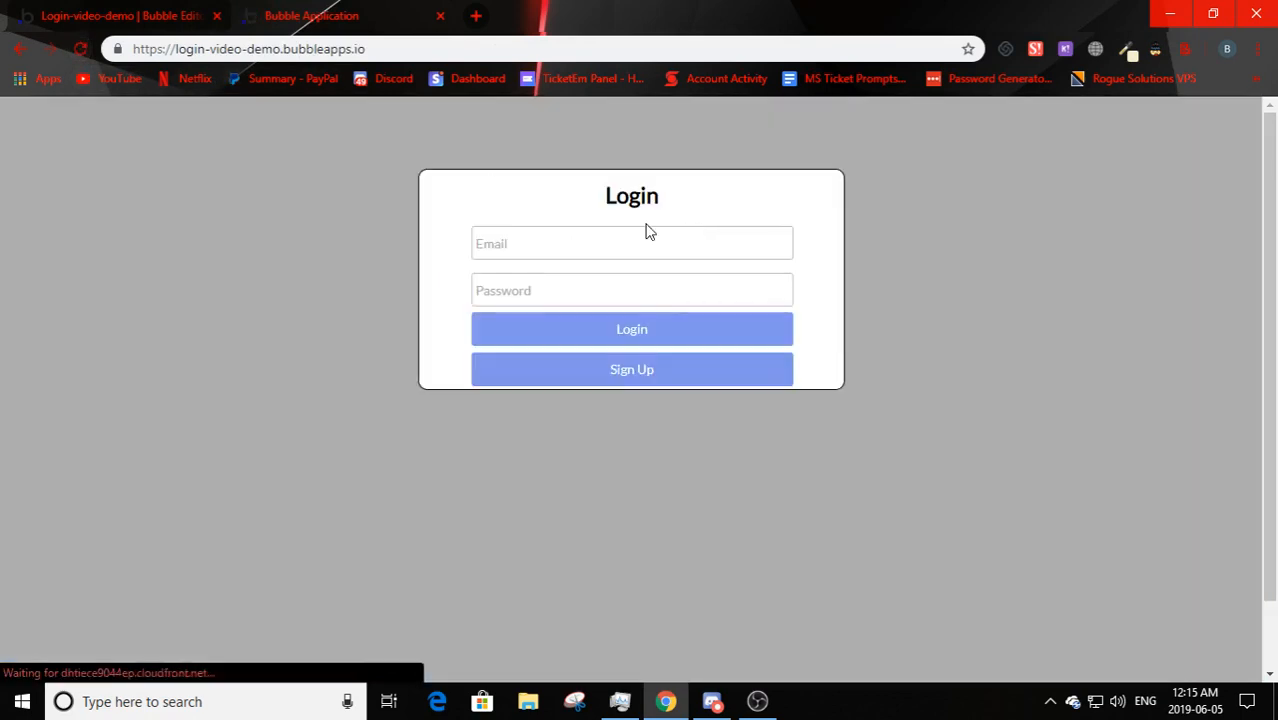
left_click(688, 374)
left_click(642, 427)
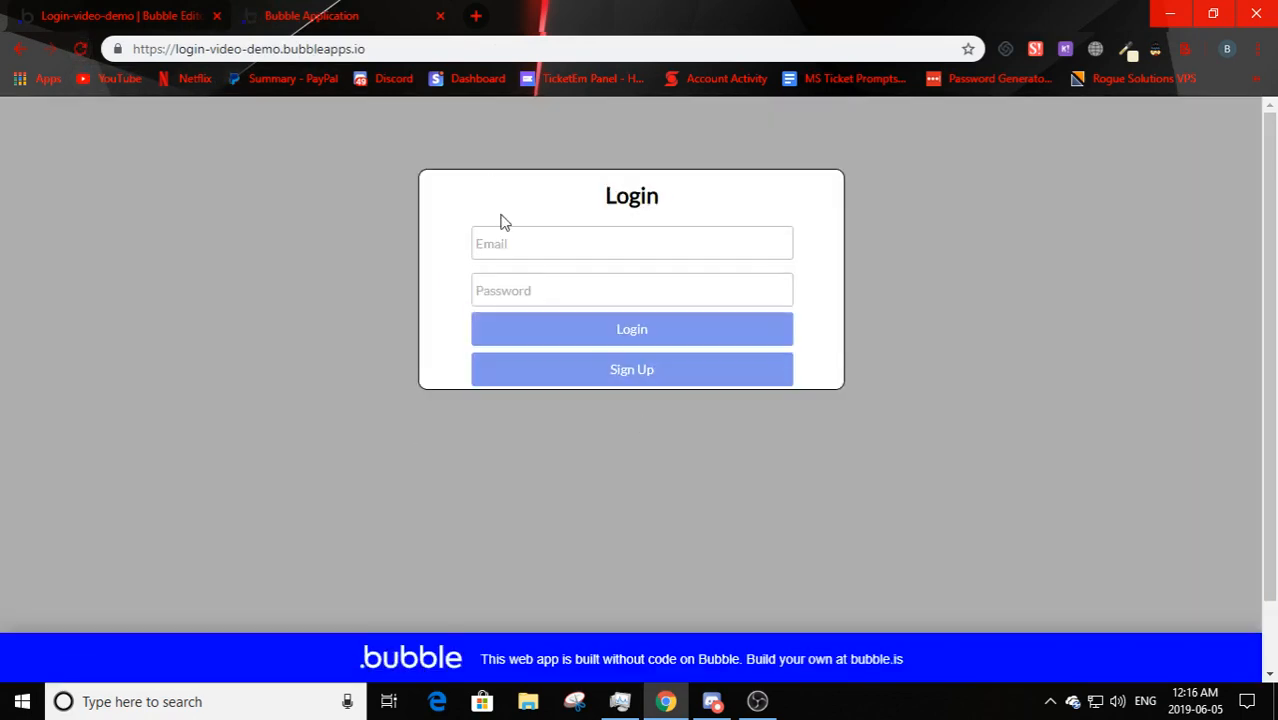
left_click(499, 257)
type("jo")
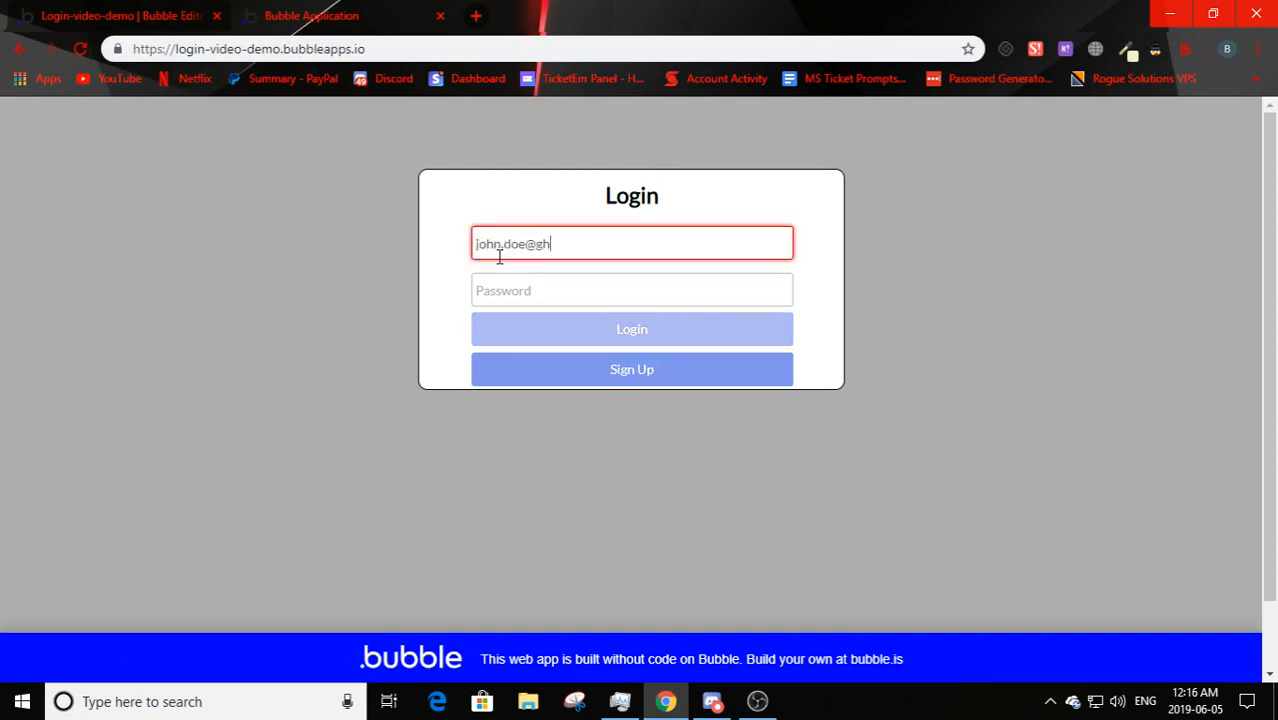
type("hn.doe@gmail.com")
left_click(532, 282)
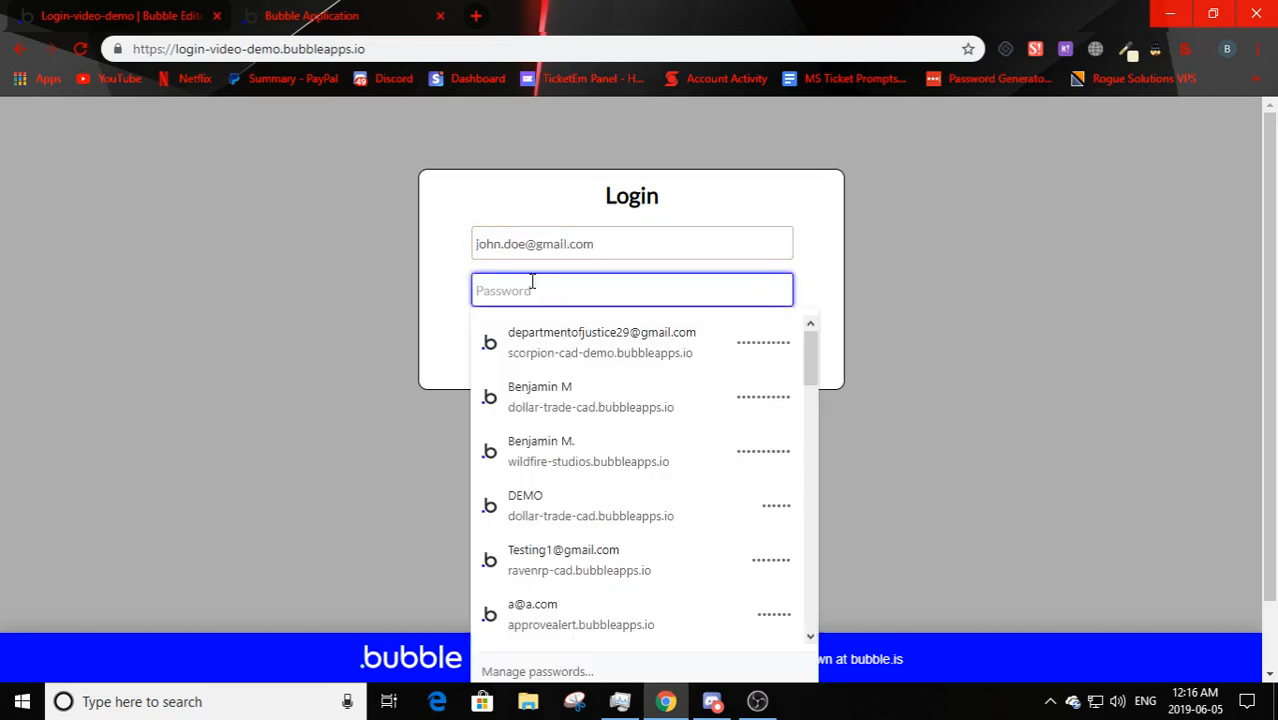
type("123")
key("Return")
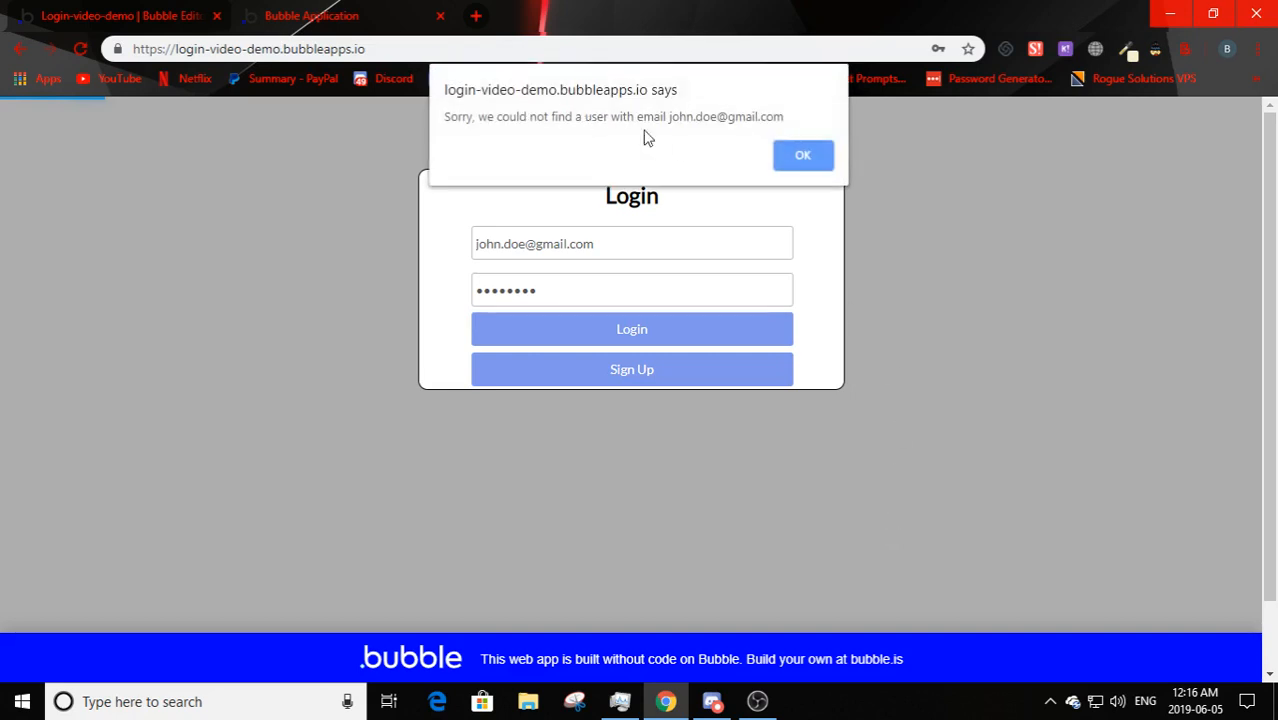
left_click(776, 156)
key("ctrl+Tab")
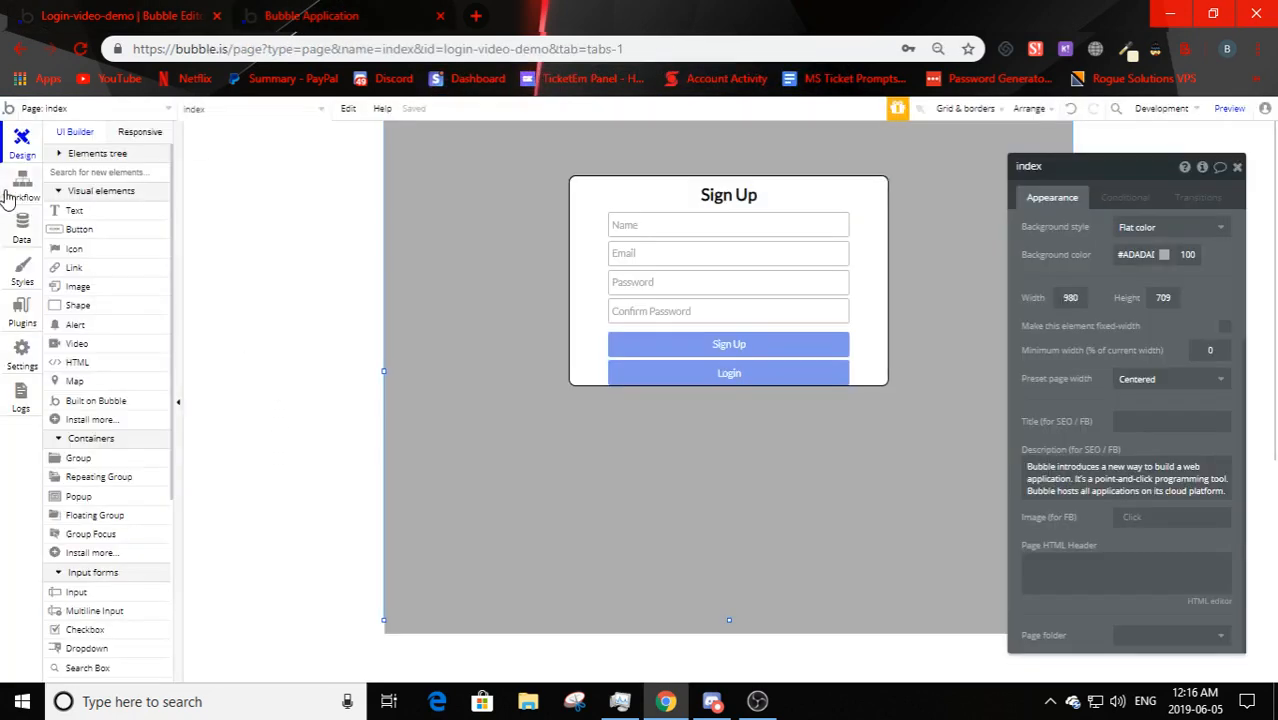
- Review the two development users under App data > All Users, then switch the data view to Live
left_click(22, 228)
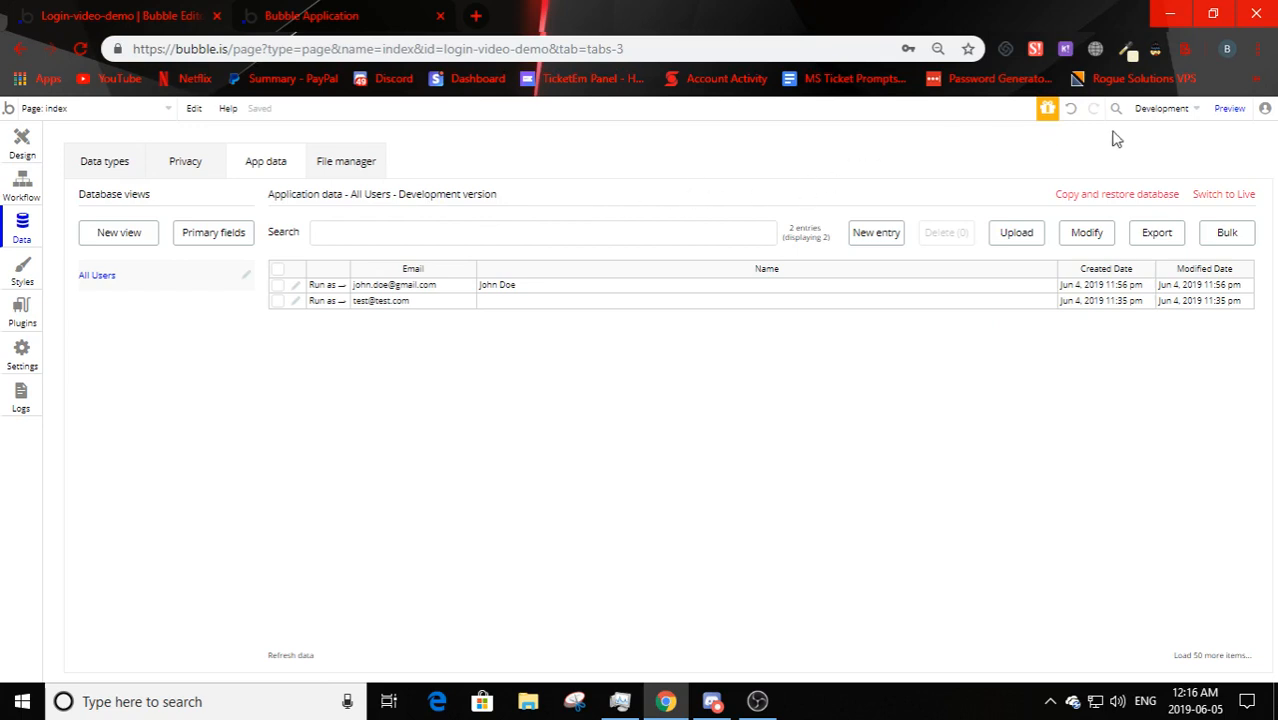
left_click(1242, 198)
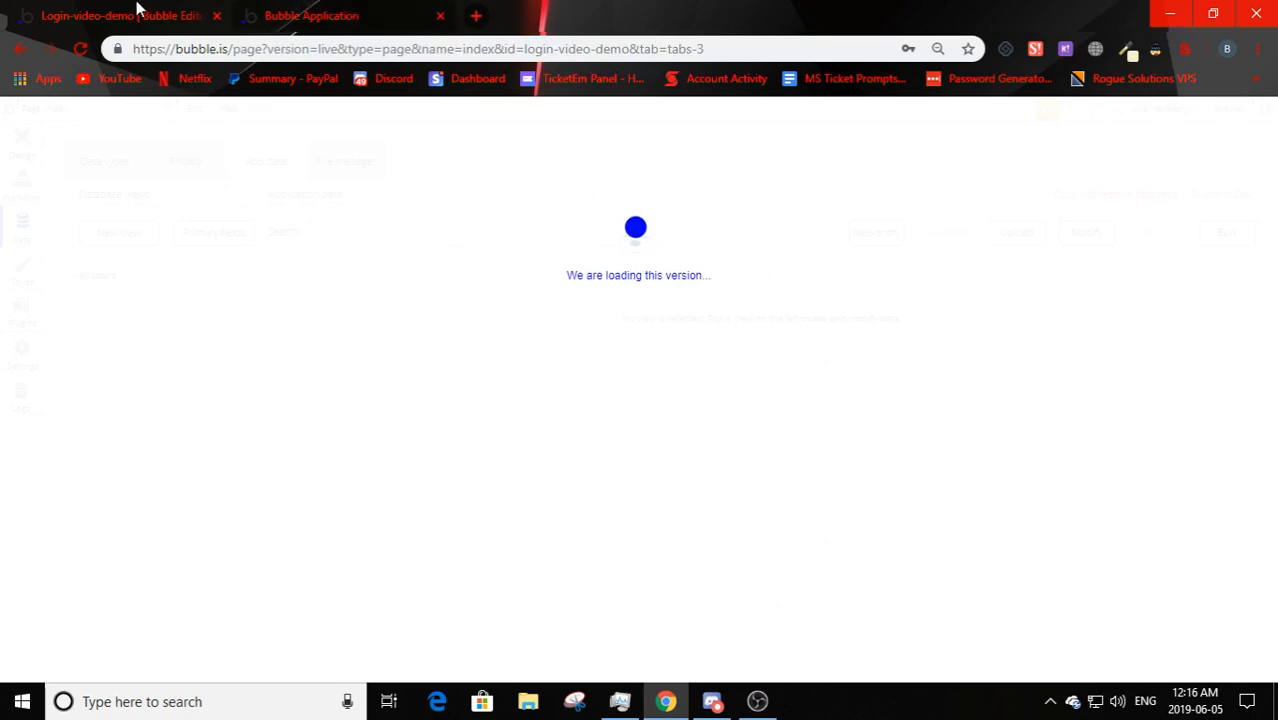
left_click(262, 14)
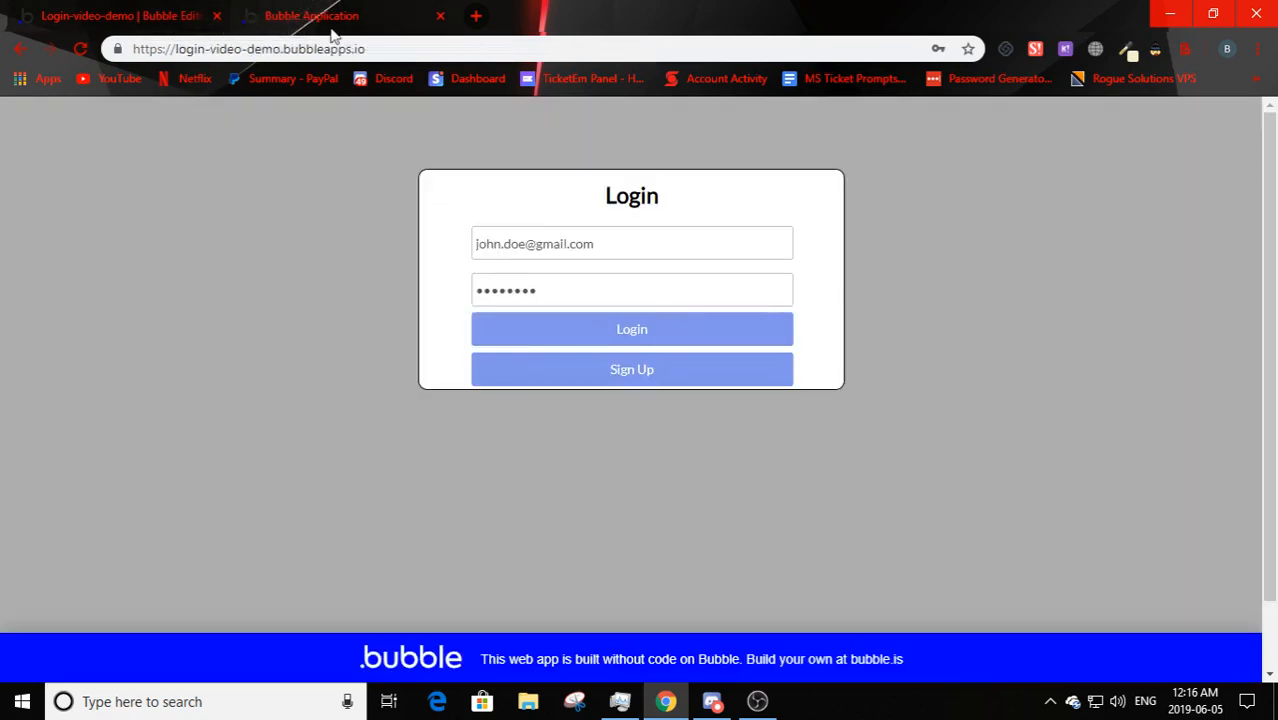
- Go back to the editor while it shows 'We are loading this version...'
left_click(209, 16)
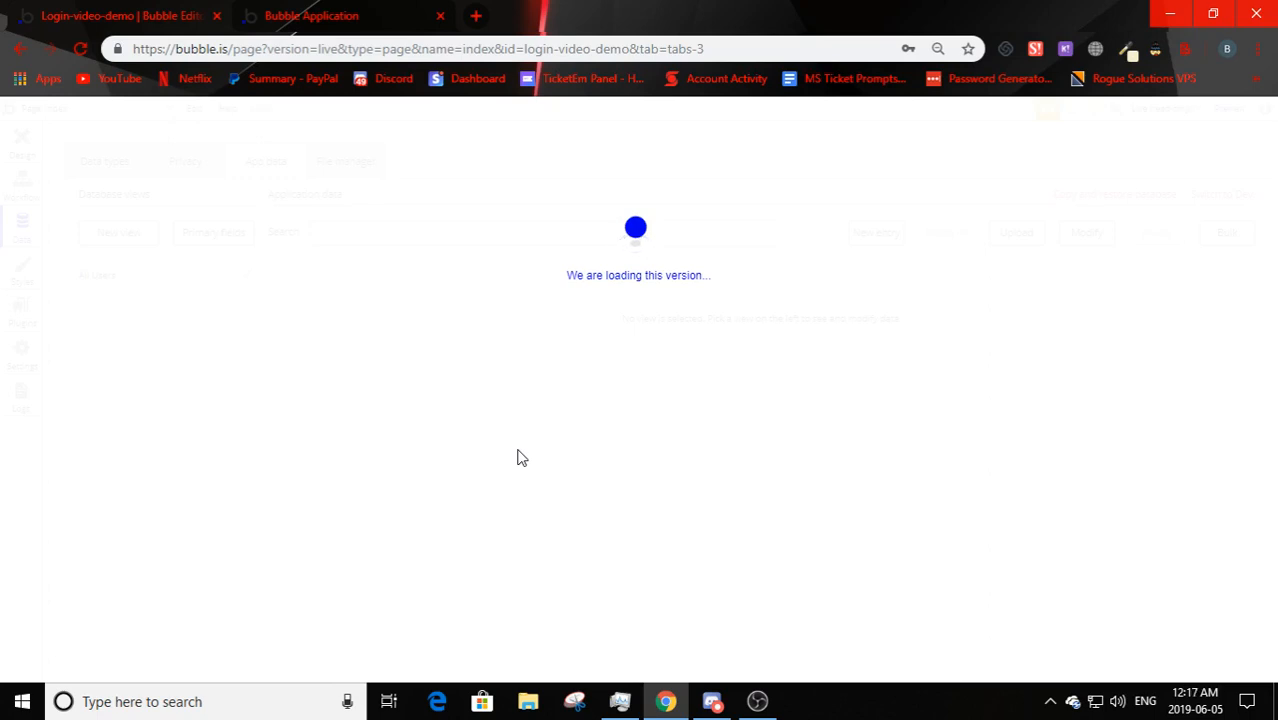
- Reload the editor, confirm Live's All Users table is empty, and dismiss the live read-only notice
left_click(80, 48)
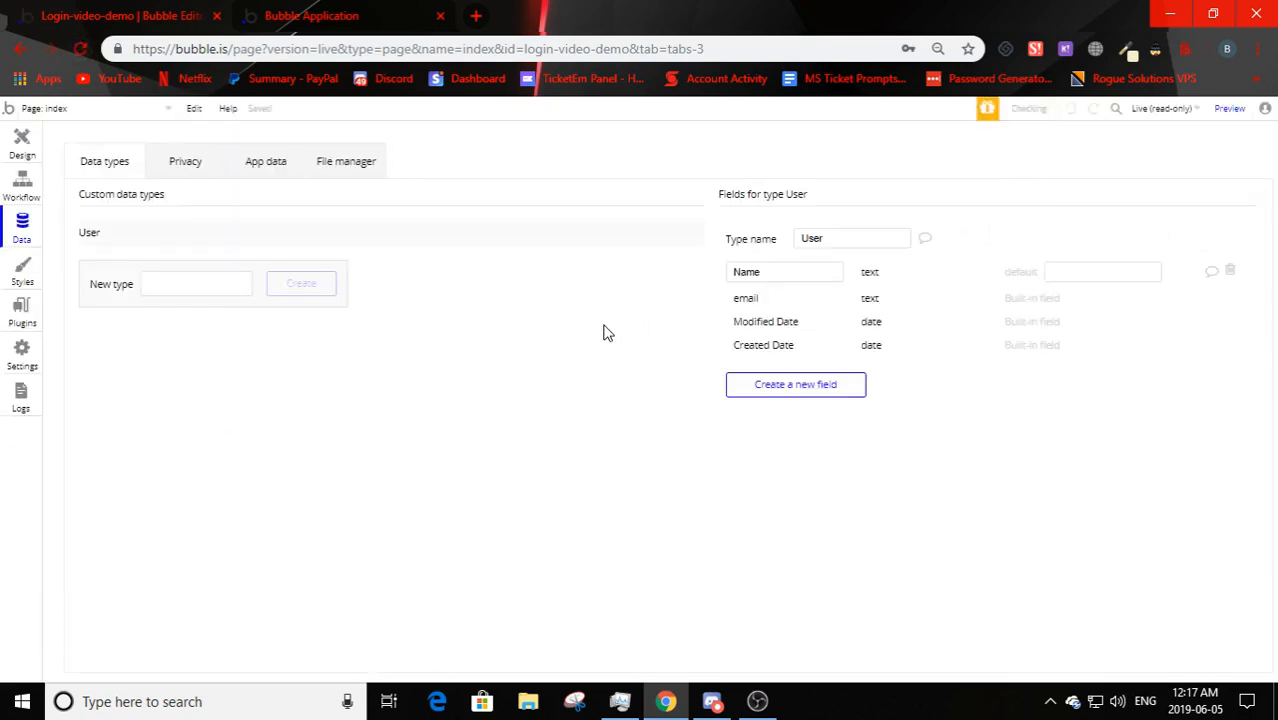
left_click(253, 170)
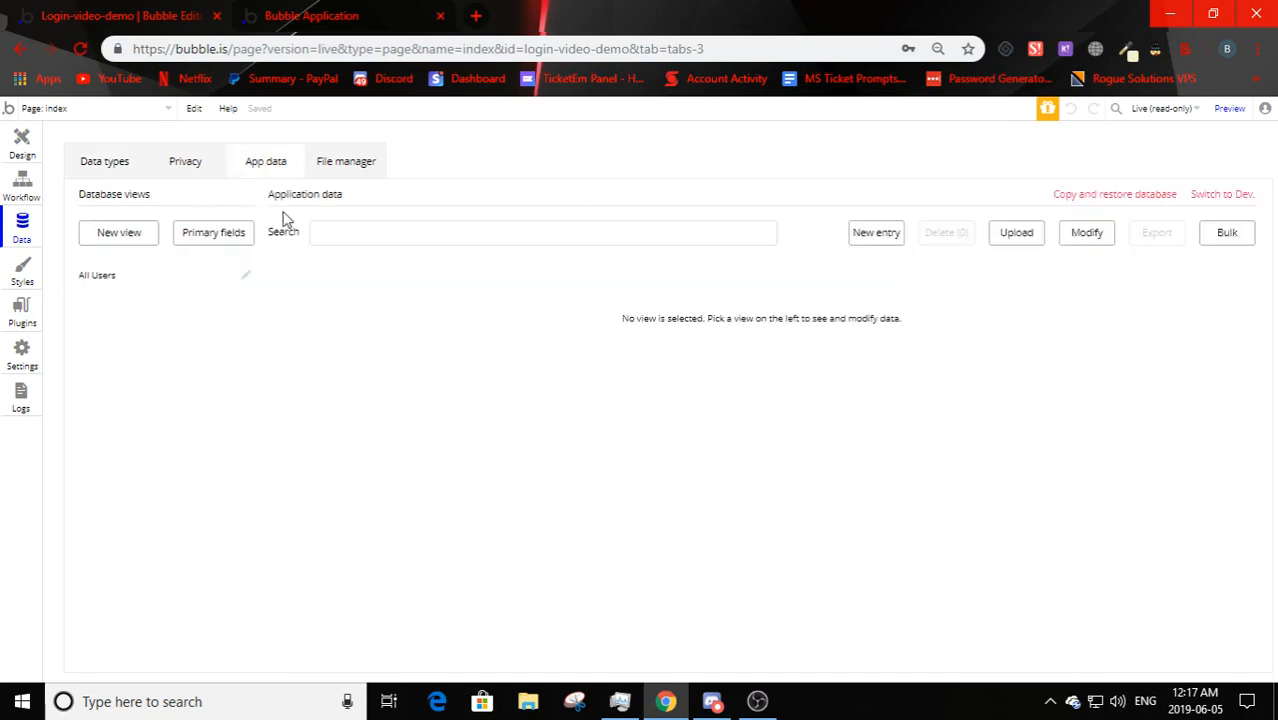
left_click(119, 278)
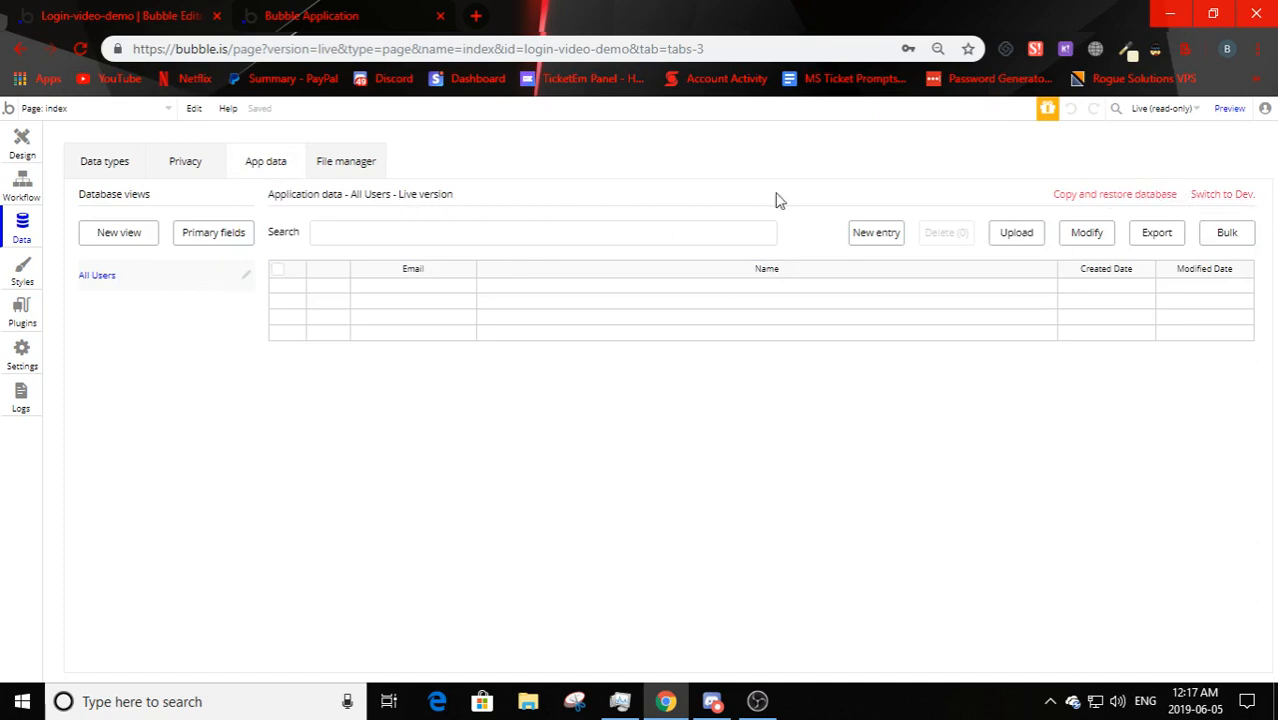
left_click(22, 140)
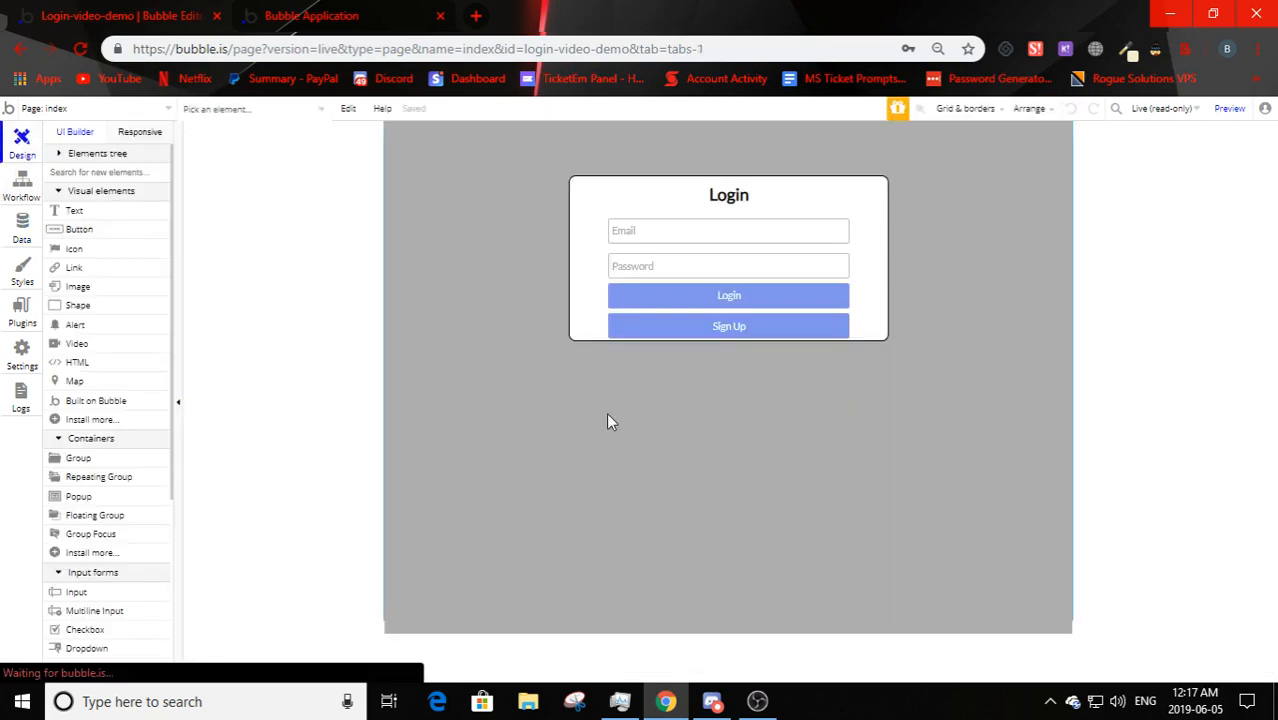
left_click(1160, 109)
left_click(1166, 150)
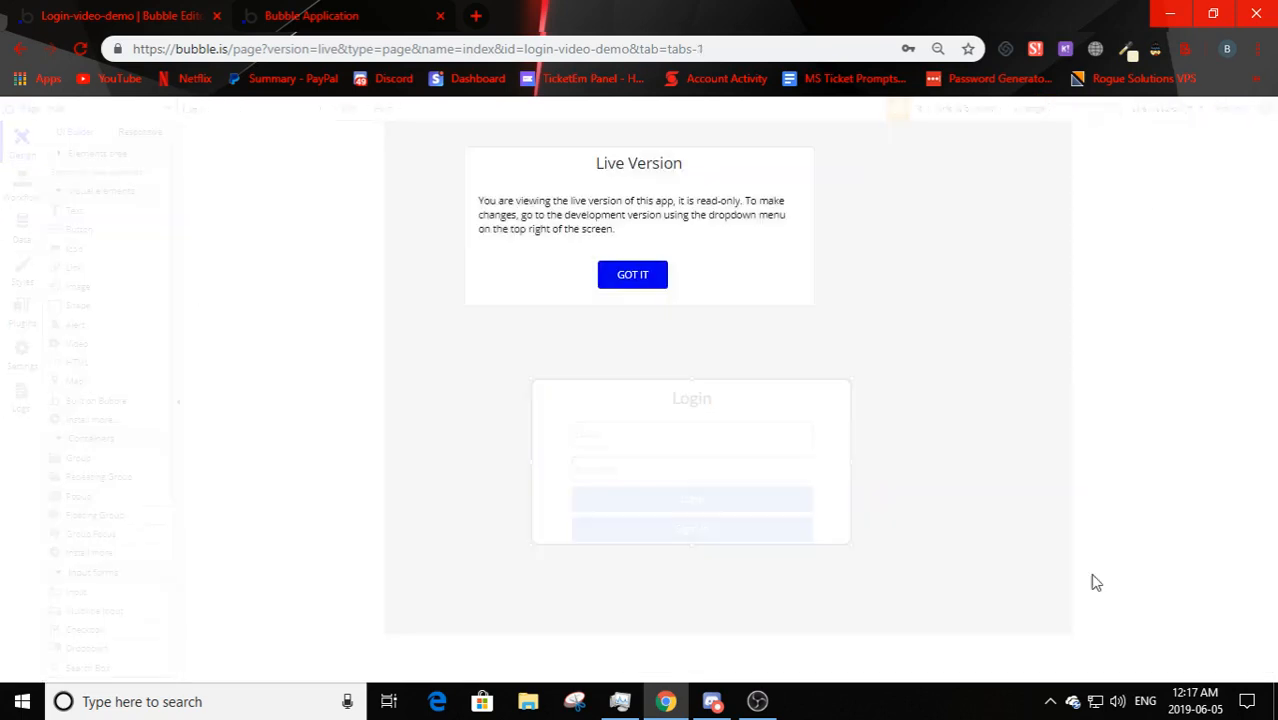
left_click(645, 275)
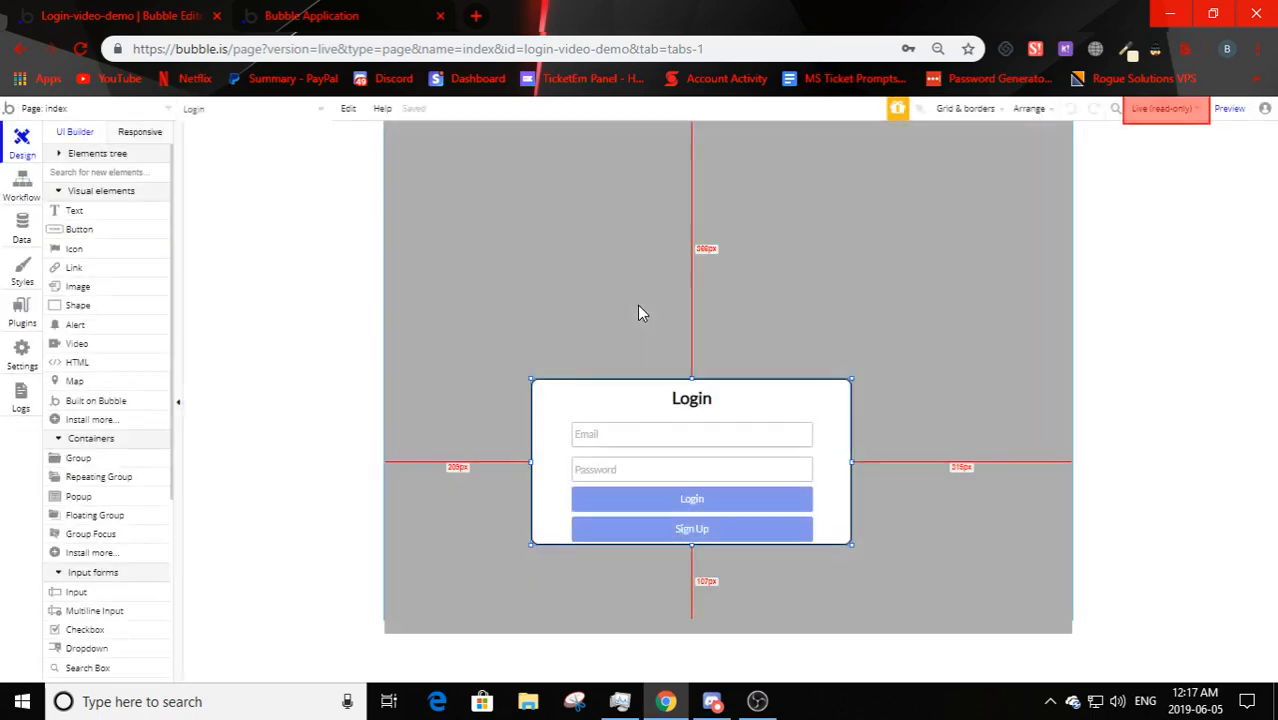
- Switch the data back to Dev to see its two users, then return to the index page design
left_click(5, 222)
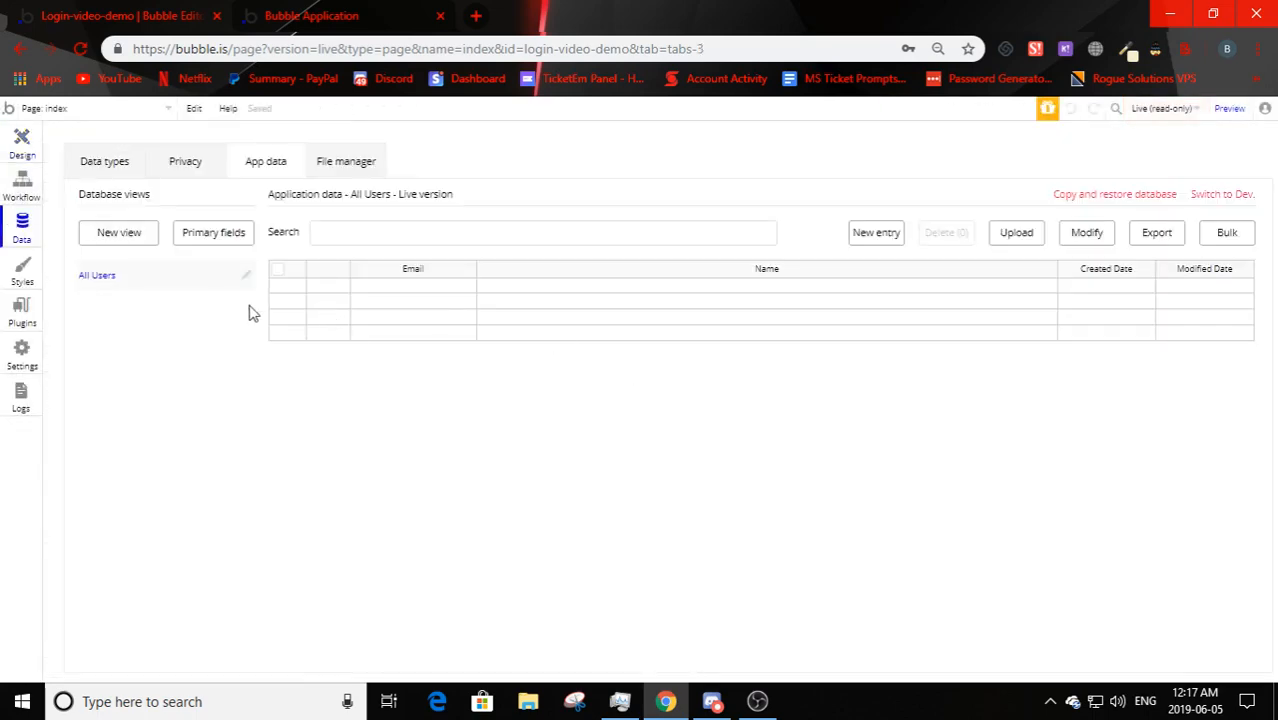
left_click(1220, 196)
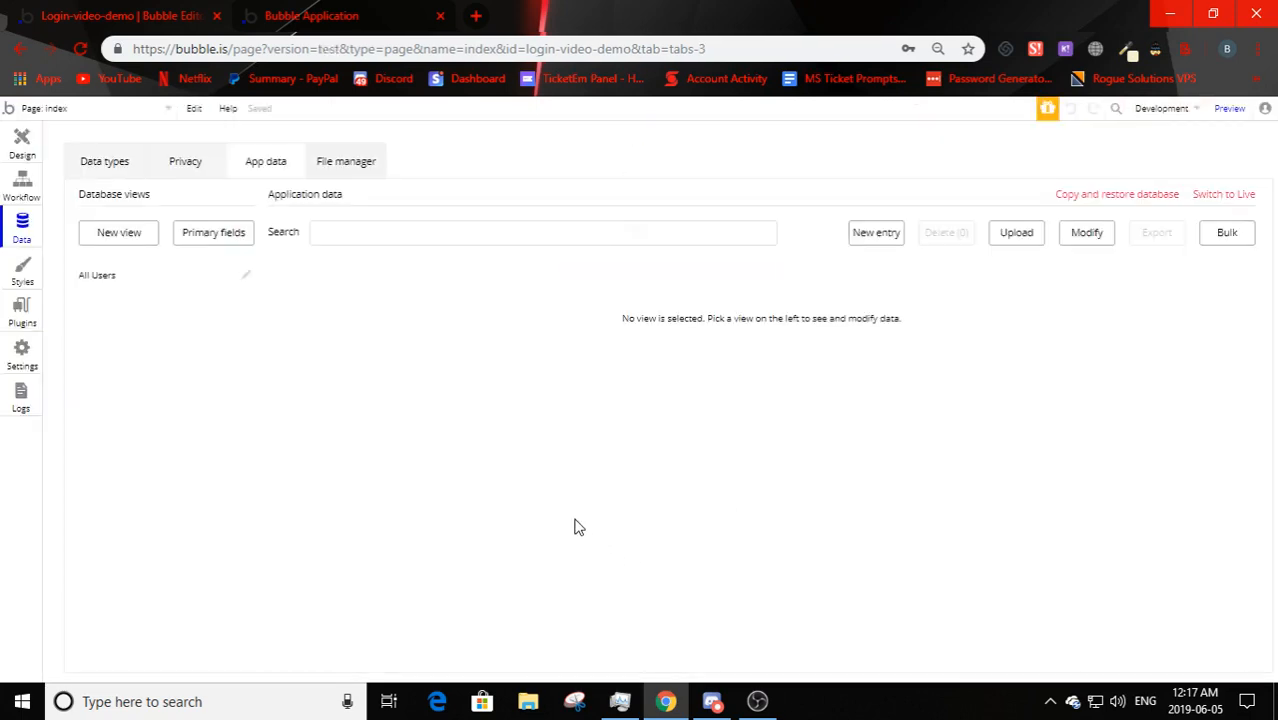
left_click(112, 286)
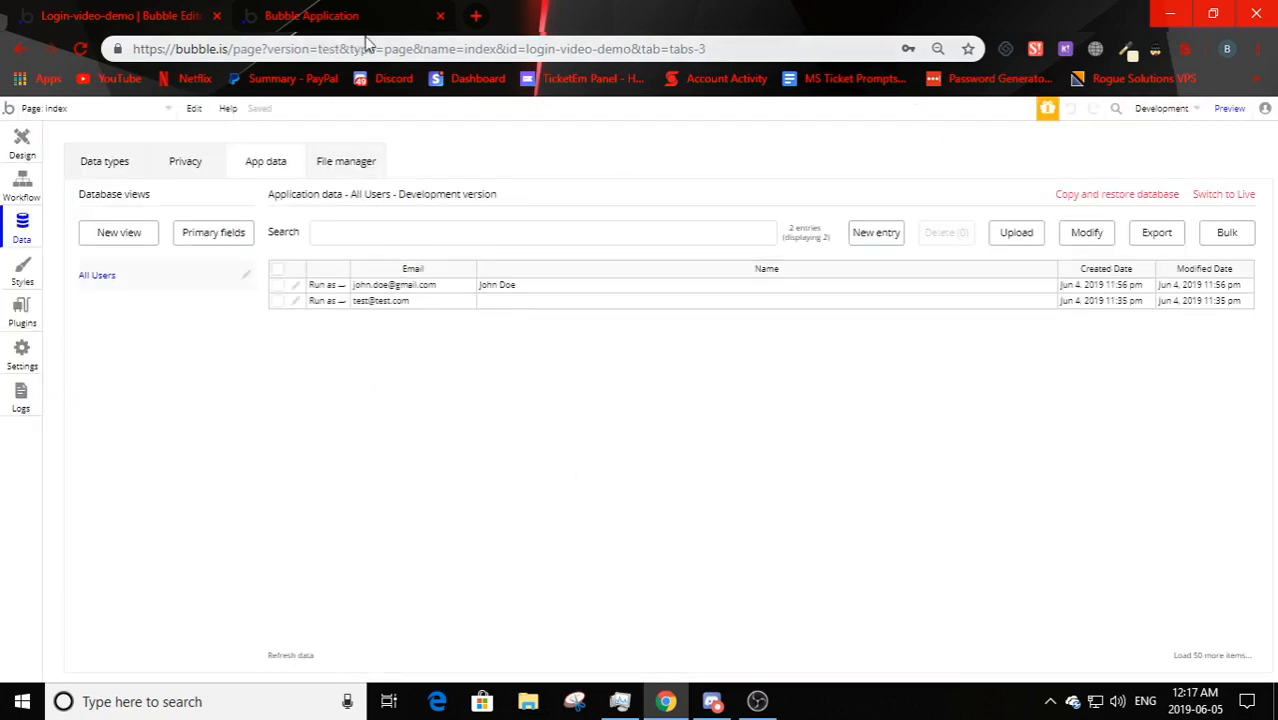
left_click(38, 148)
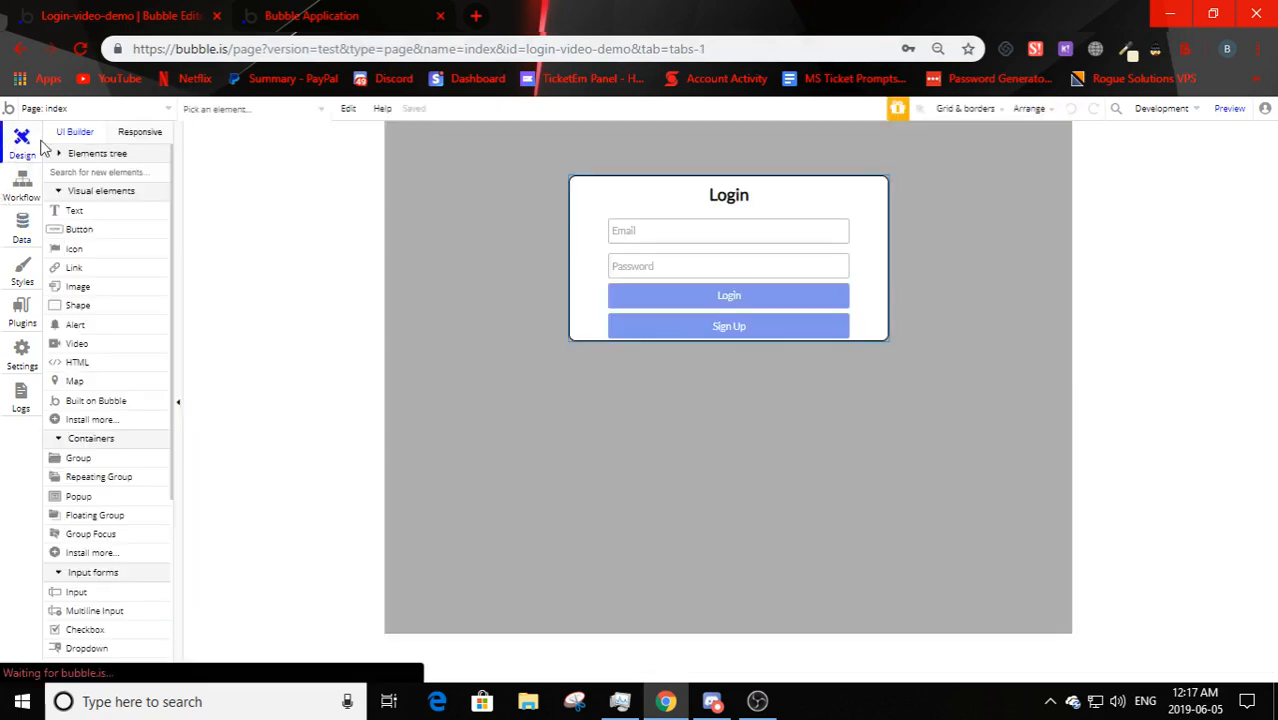
left_click(554, 498)
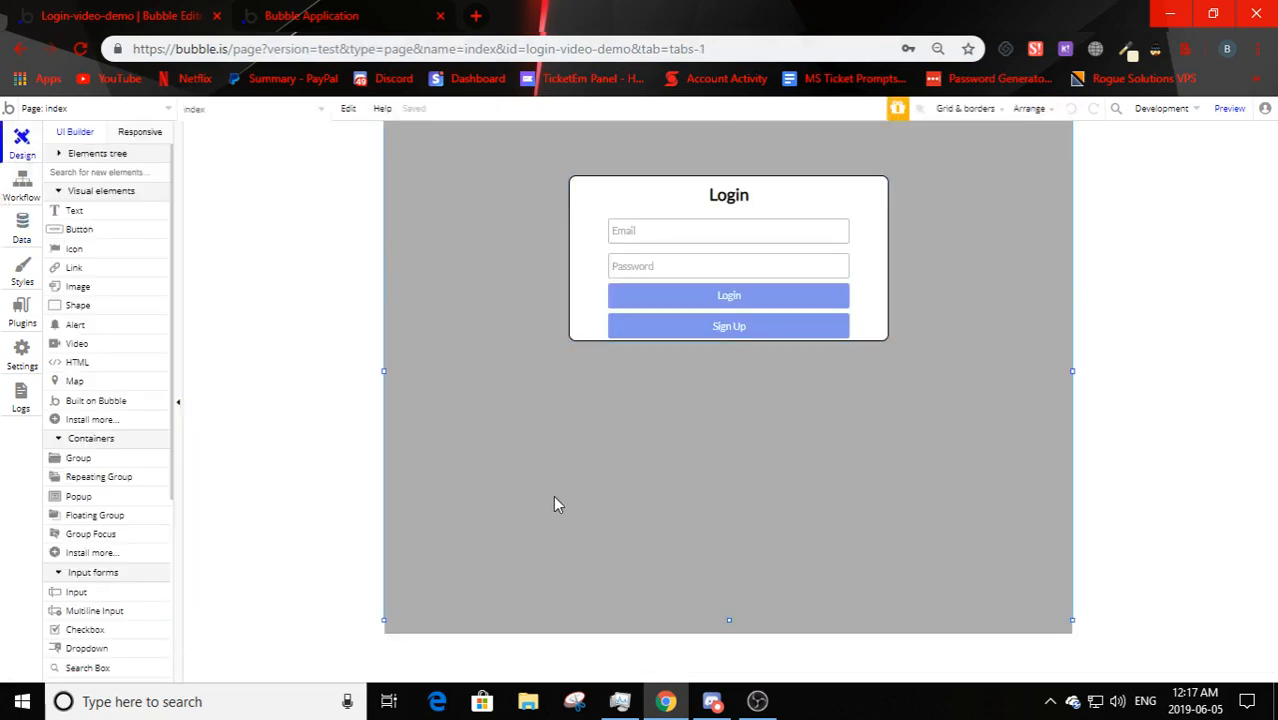